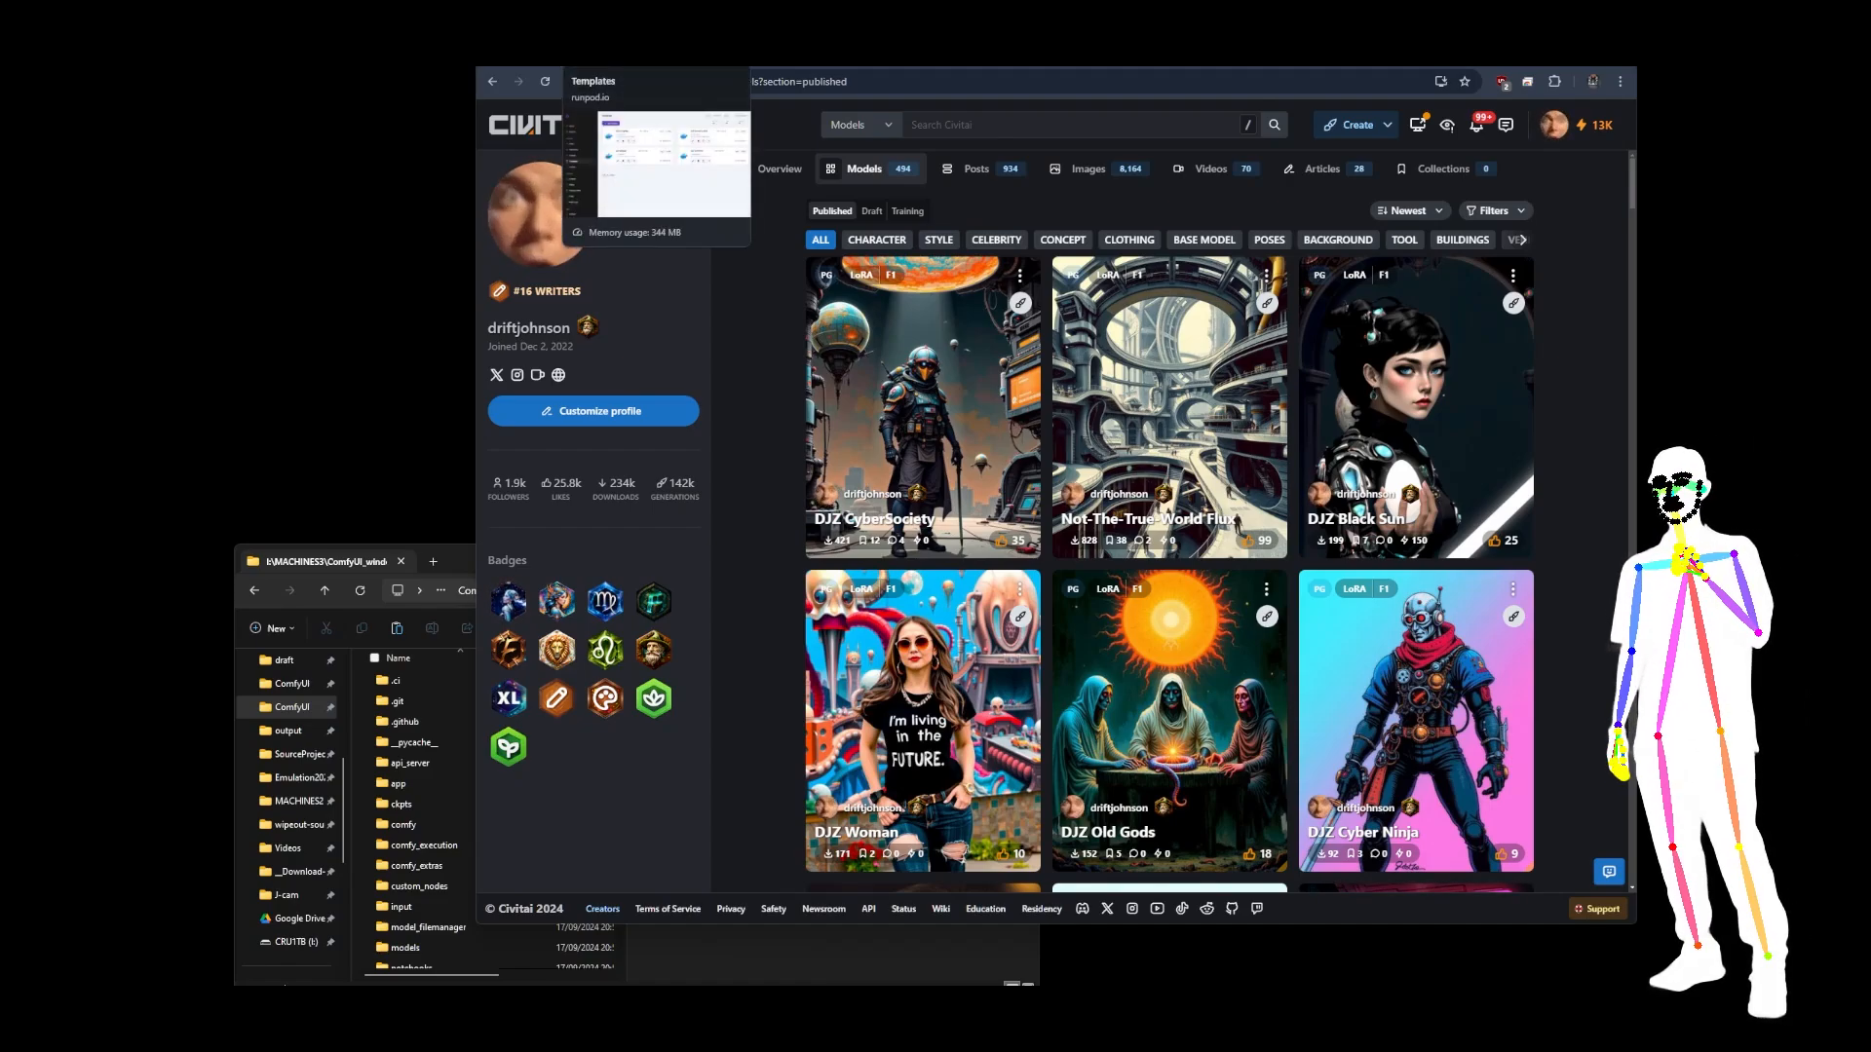
Open the RunPod templates page and look over the DJZ-ComfyFlux template.
{"action": "left_click", "coordinate": [614, 54]}
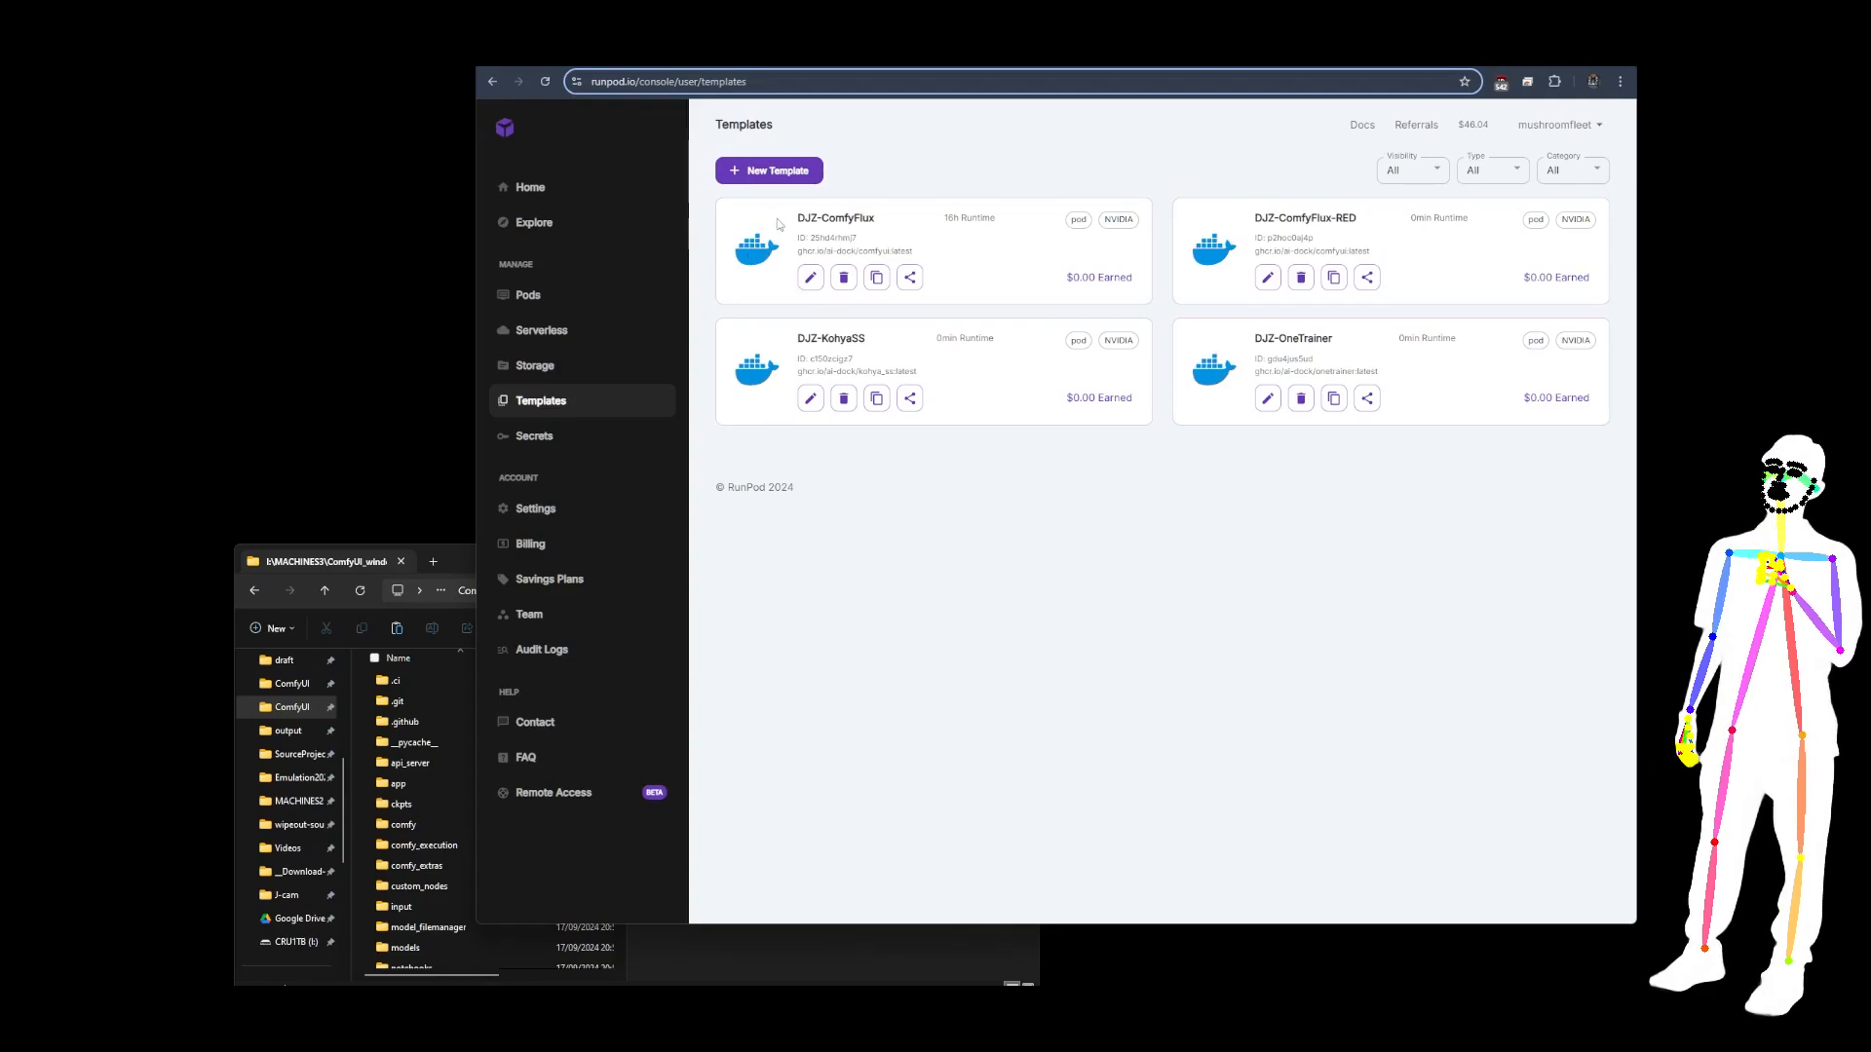
{"action": "left_click_drag", "start_coordinate": [797, 220], "coordinate": [814, 221]}
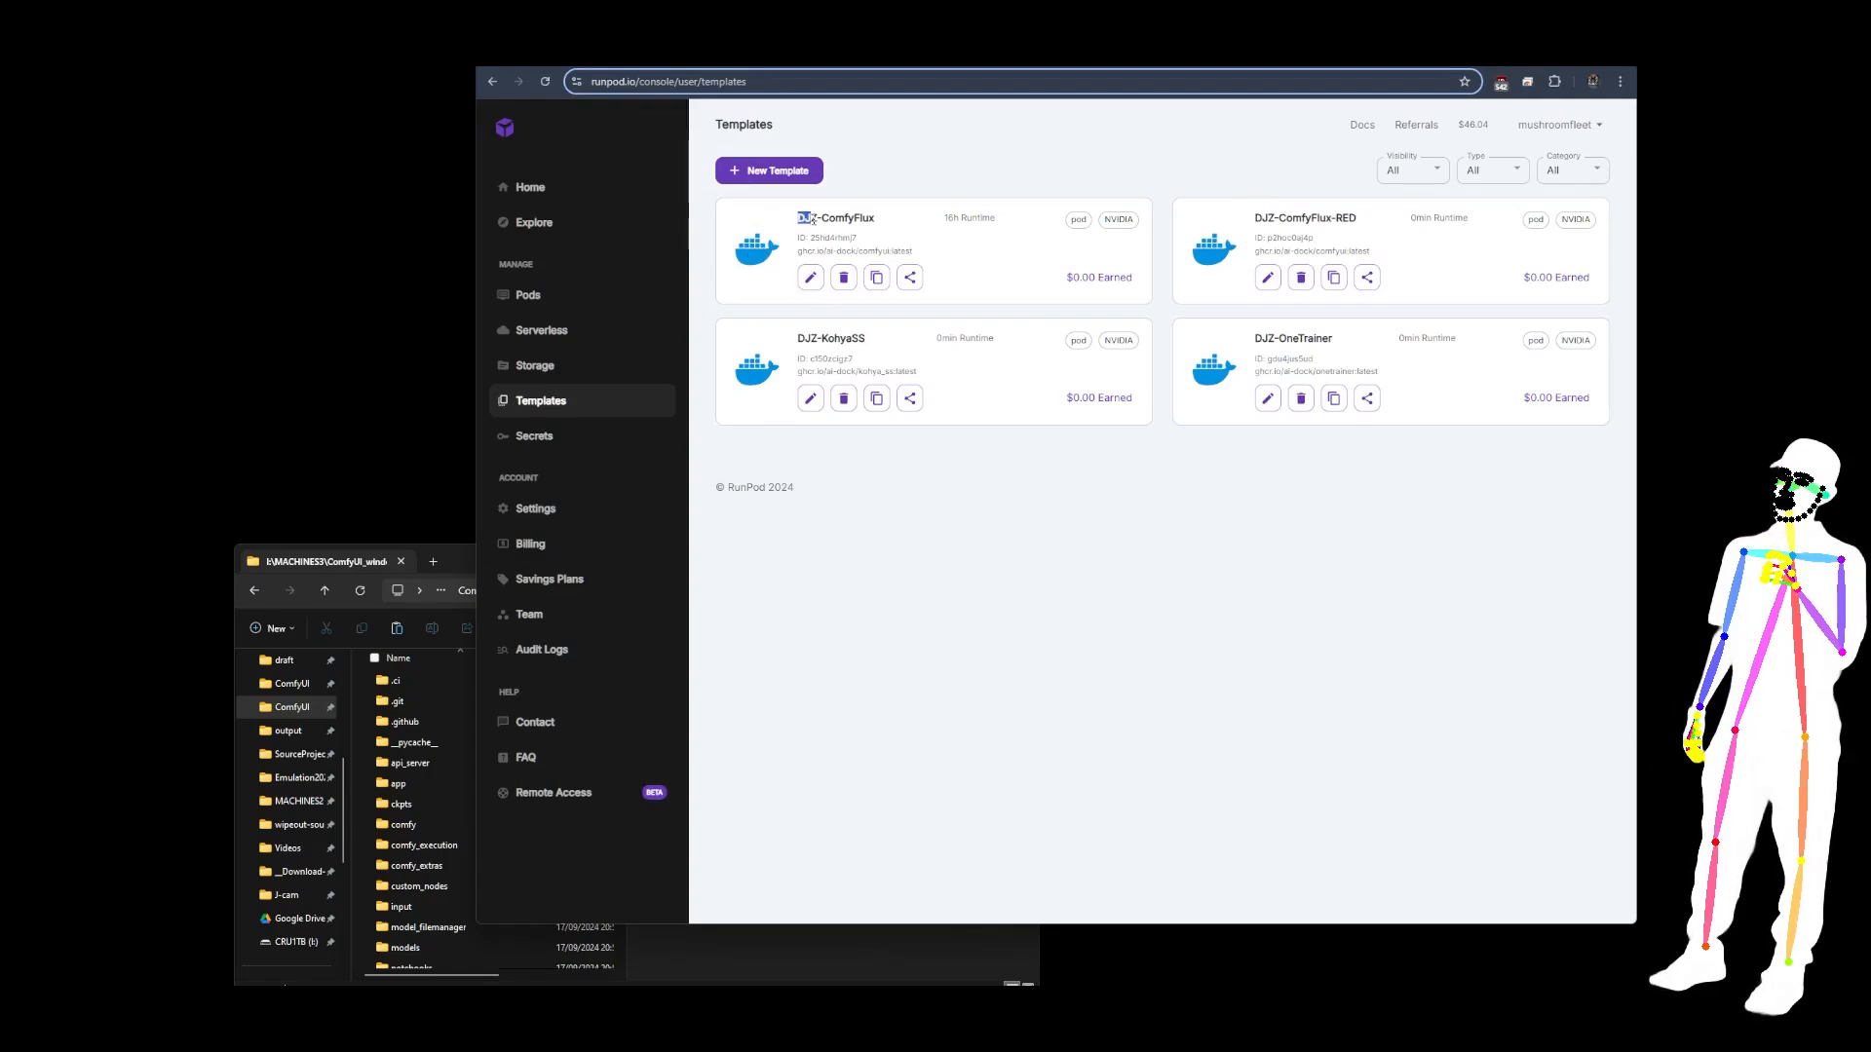
{"action": "left_click", "coordinate": [1129, 639]}
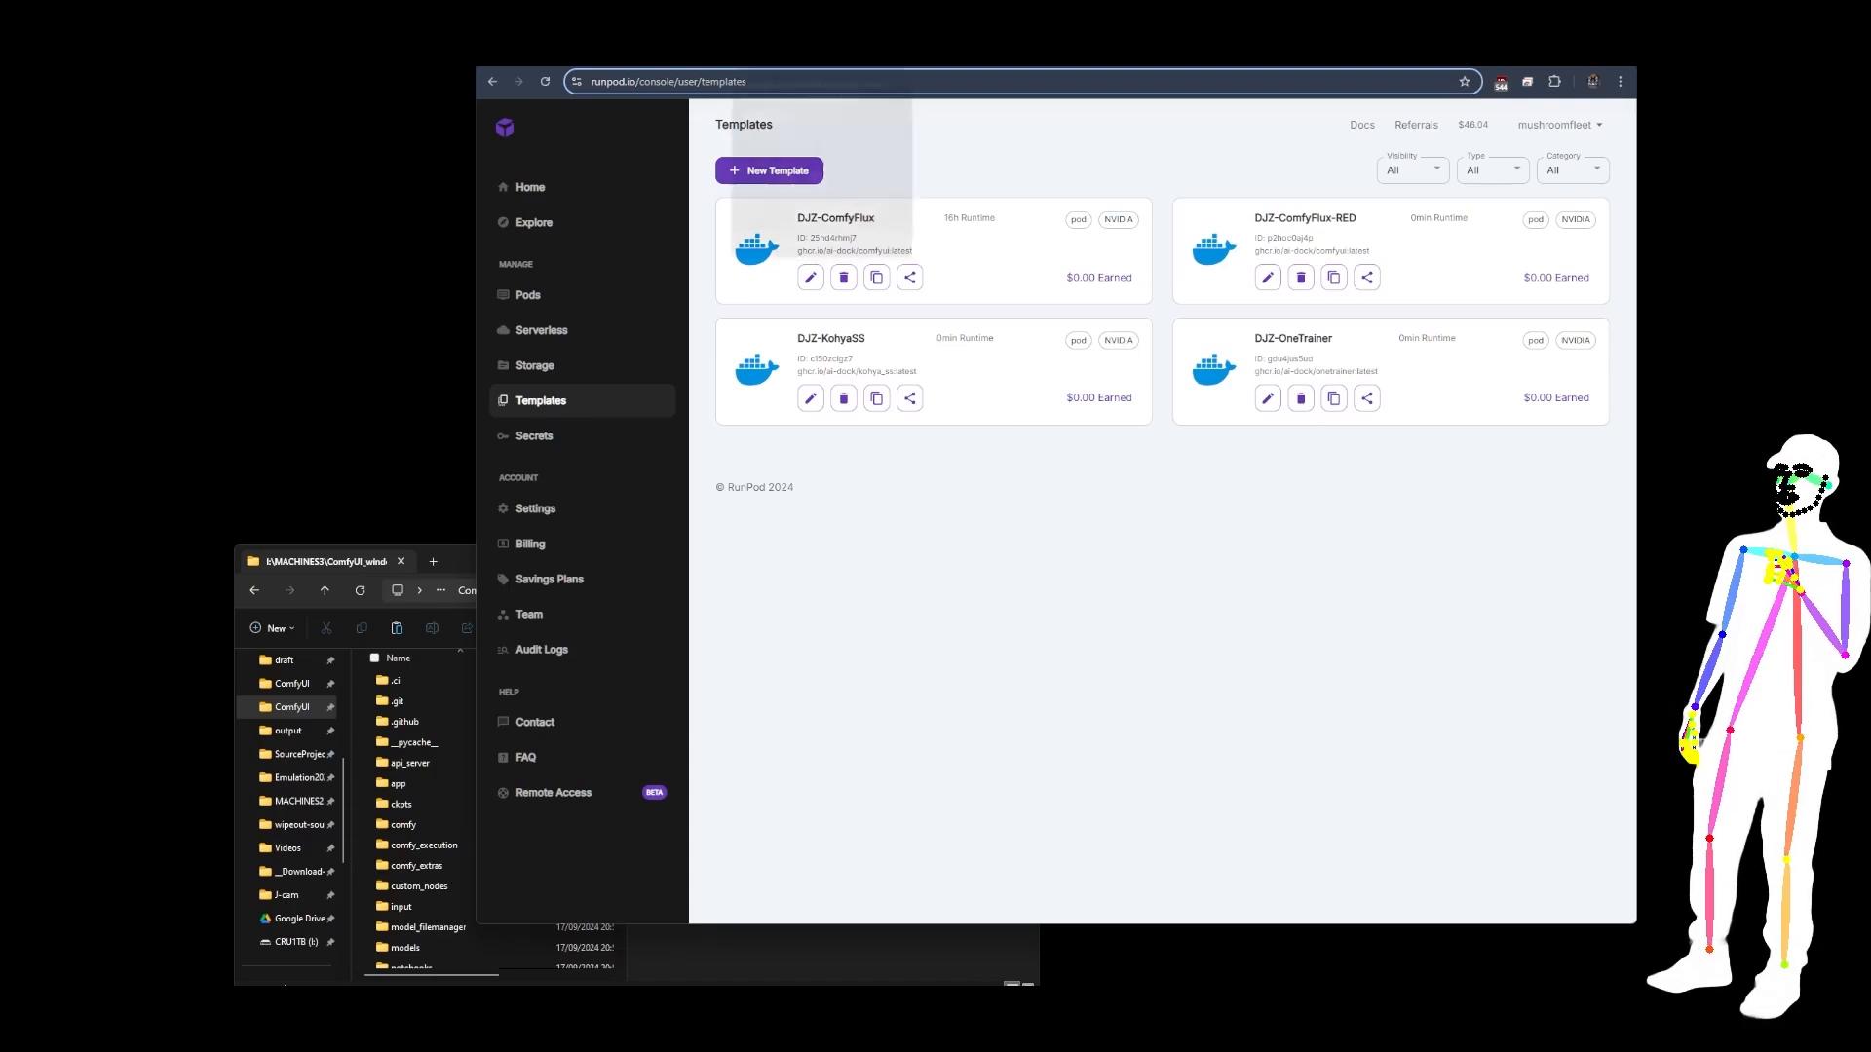
View the Runpod-init README on GitHub and examine the ai-dock organisation's overview and pinned repositories.
{"action": "left_click", "coordinate": [770, 52]}
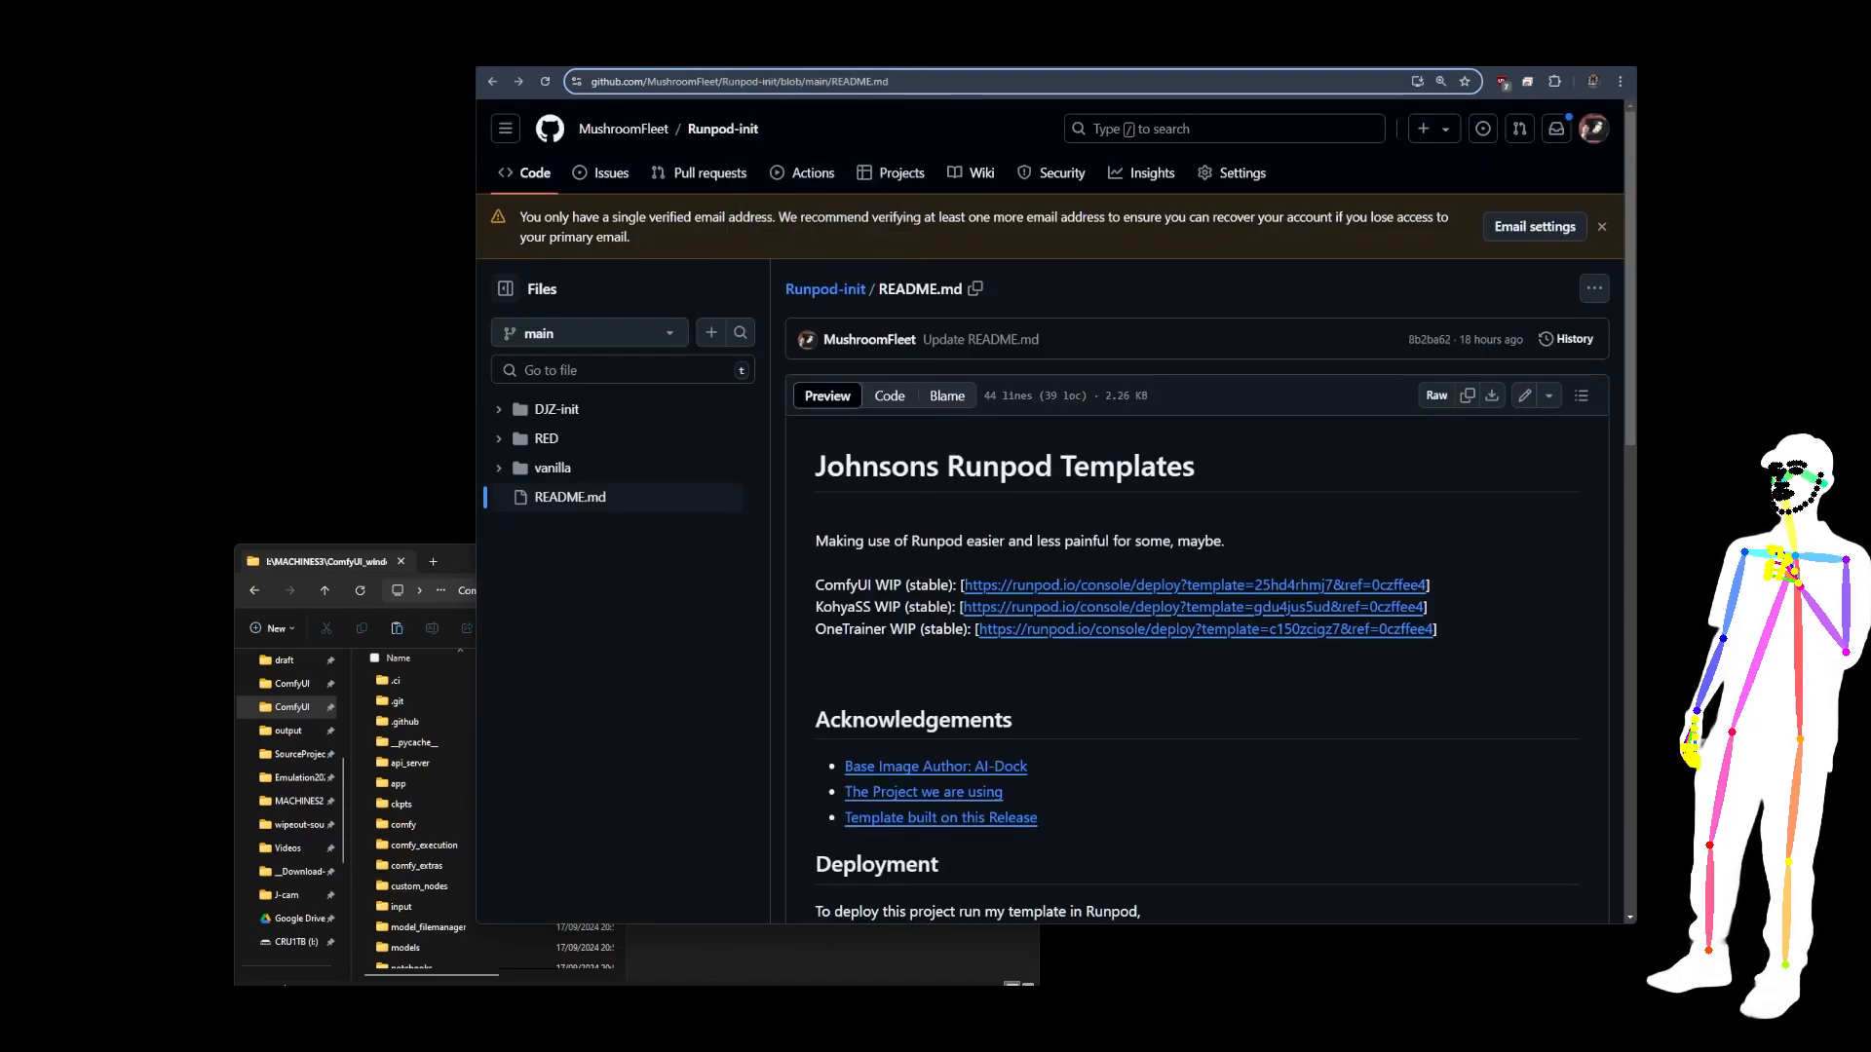
{"action": "left_click", "coordinate": [854, 64]}
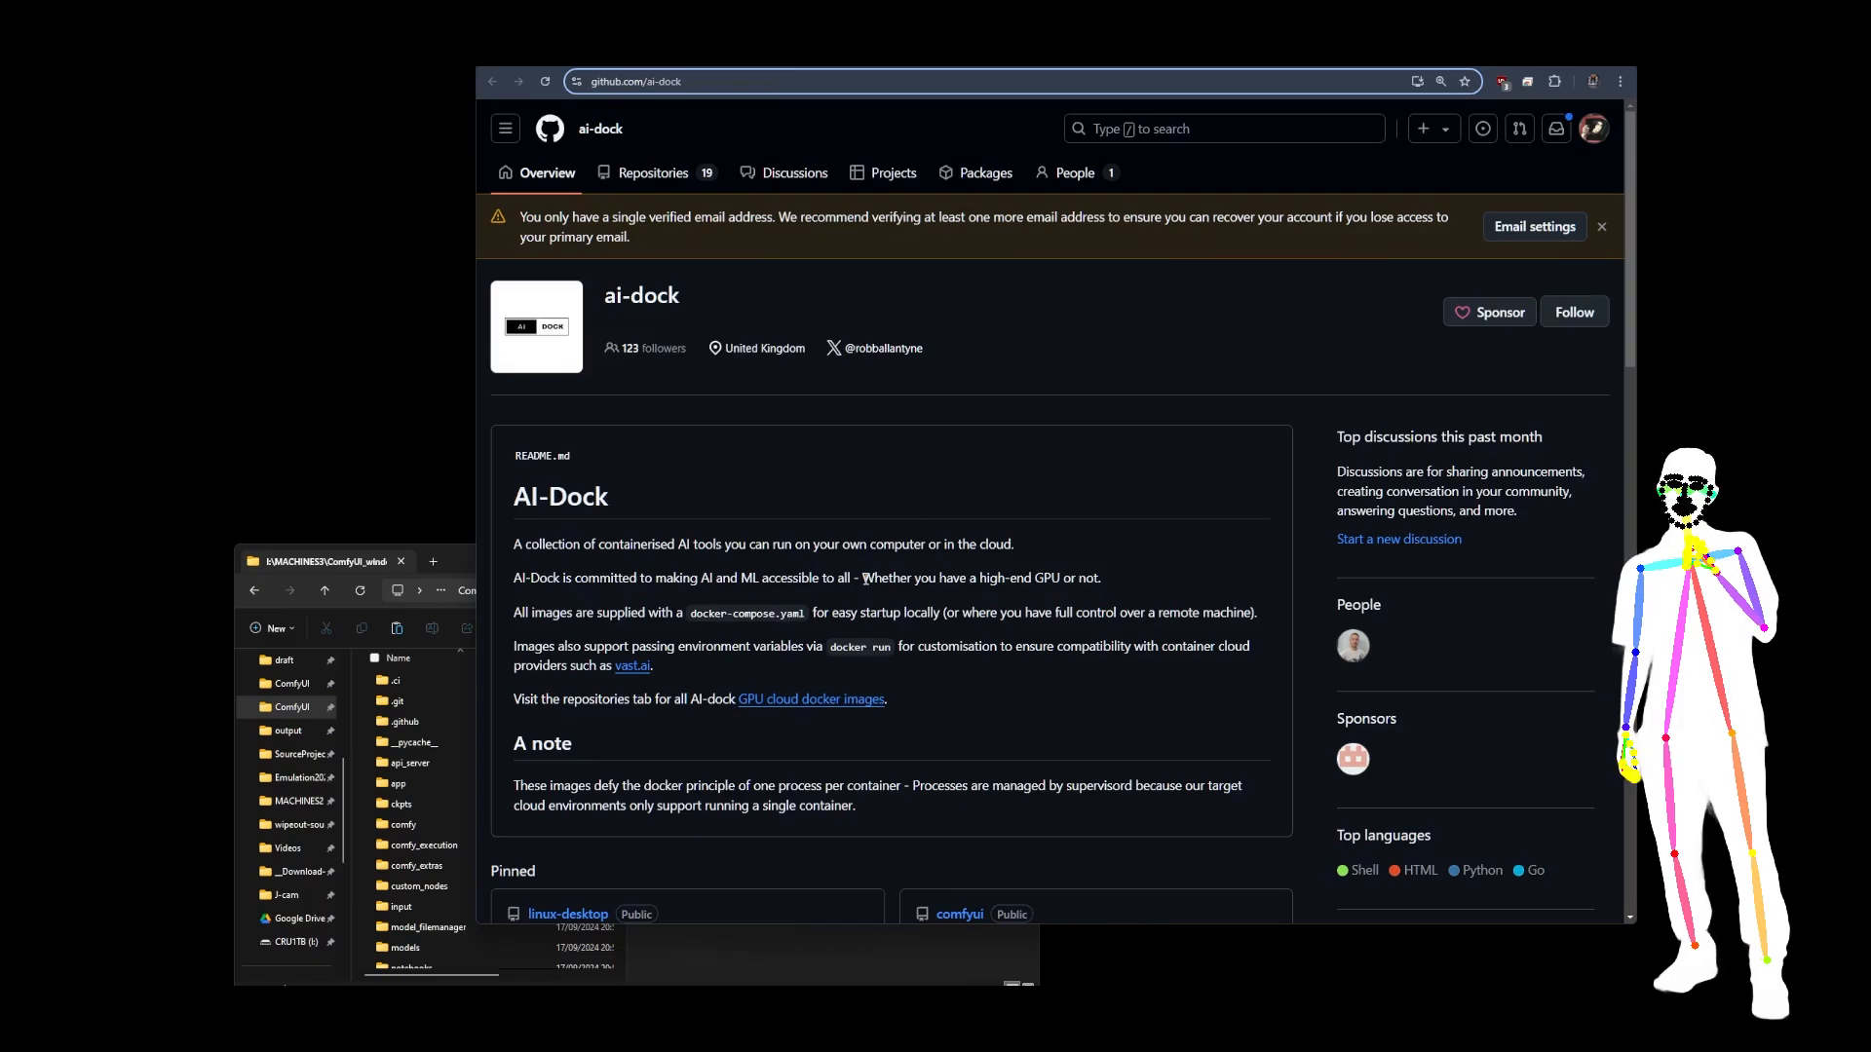
{"action": "scroll", "coordinate": [1021, 487], "scroll_direction": "down", "scroll_amount": 4}
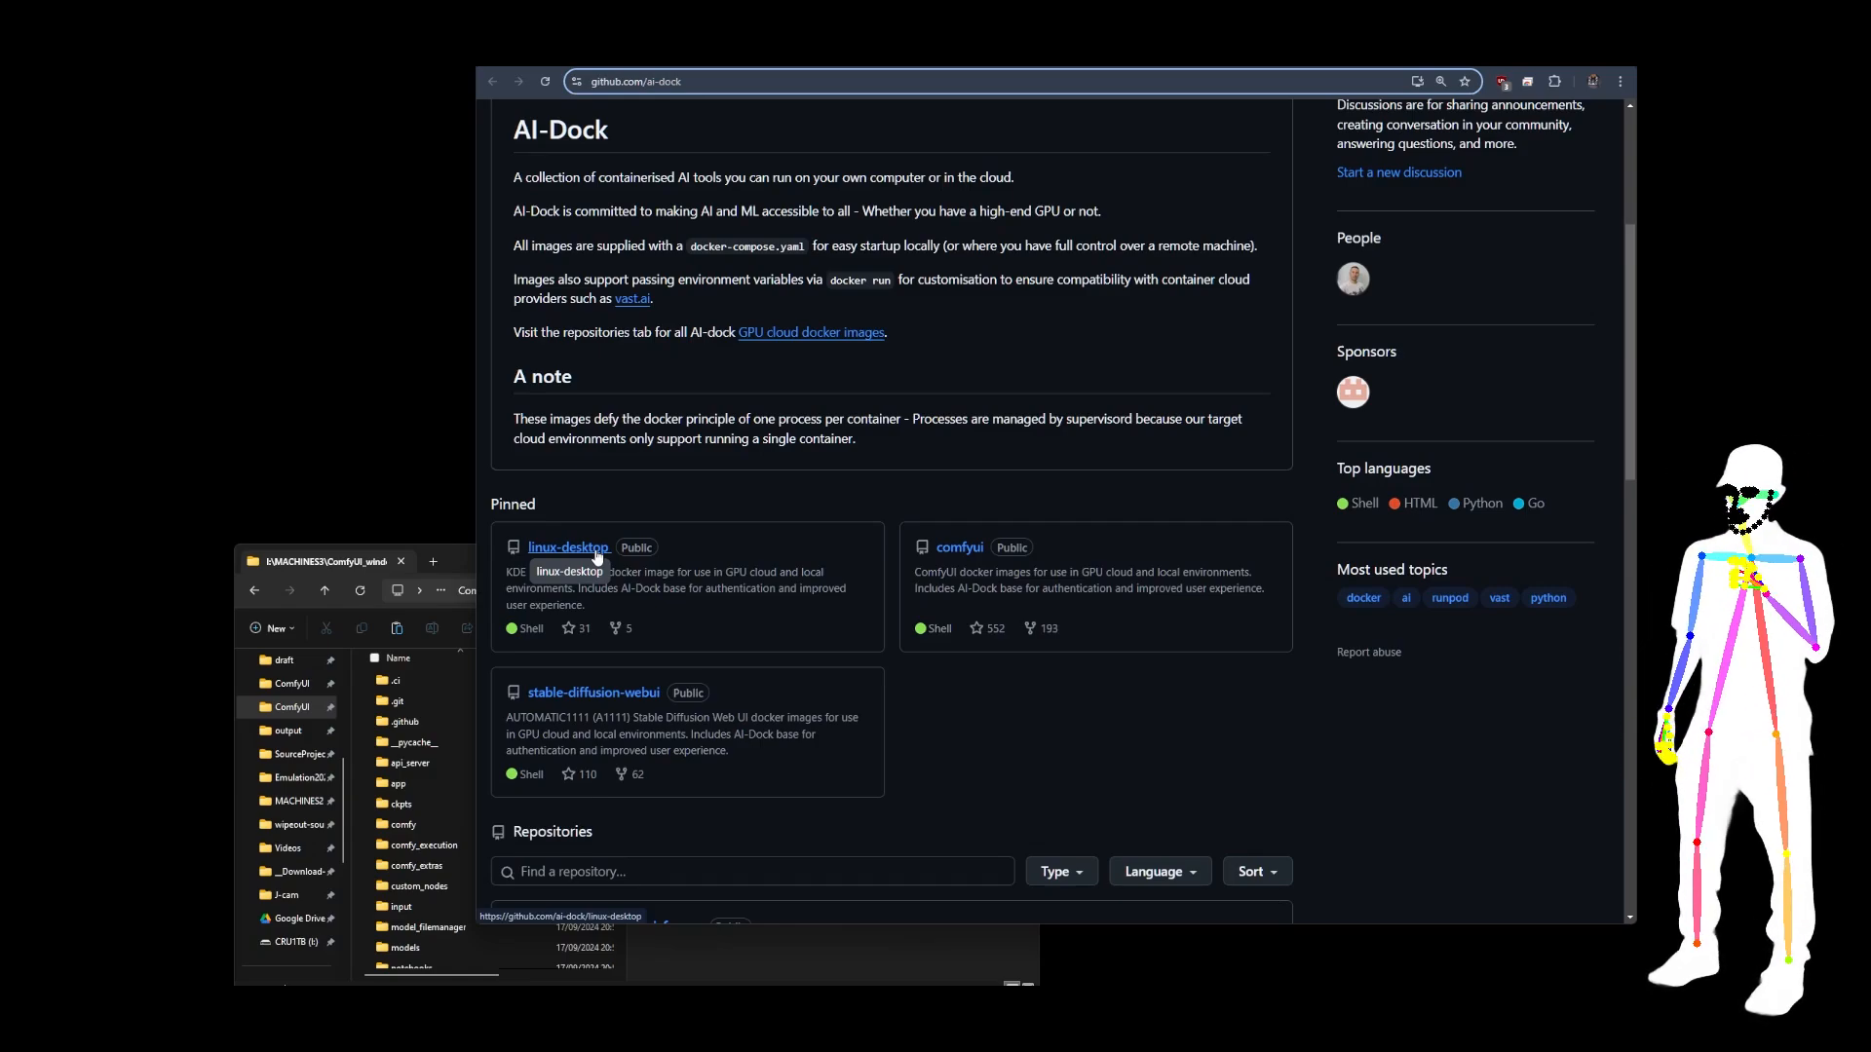
{"action": "scroll", "coordinate": [1063, 466], "scroll_direction": "up", "scroll_amount": 1}
{"action": "scroll", "coordinate": [1062, 465], "scroll_direction": "up", "scroll_amount": 4}
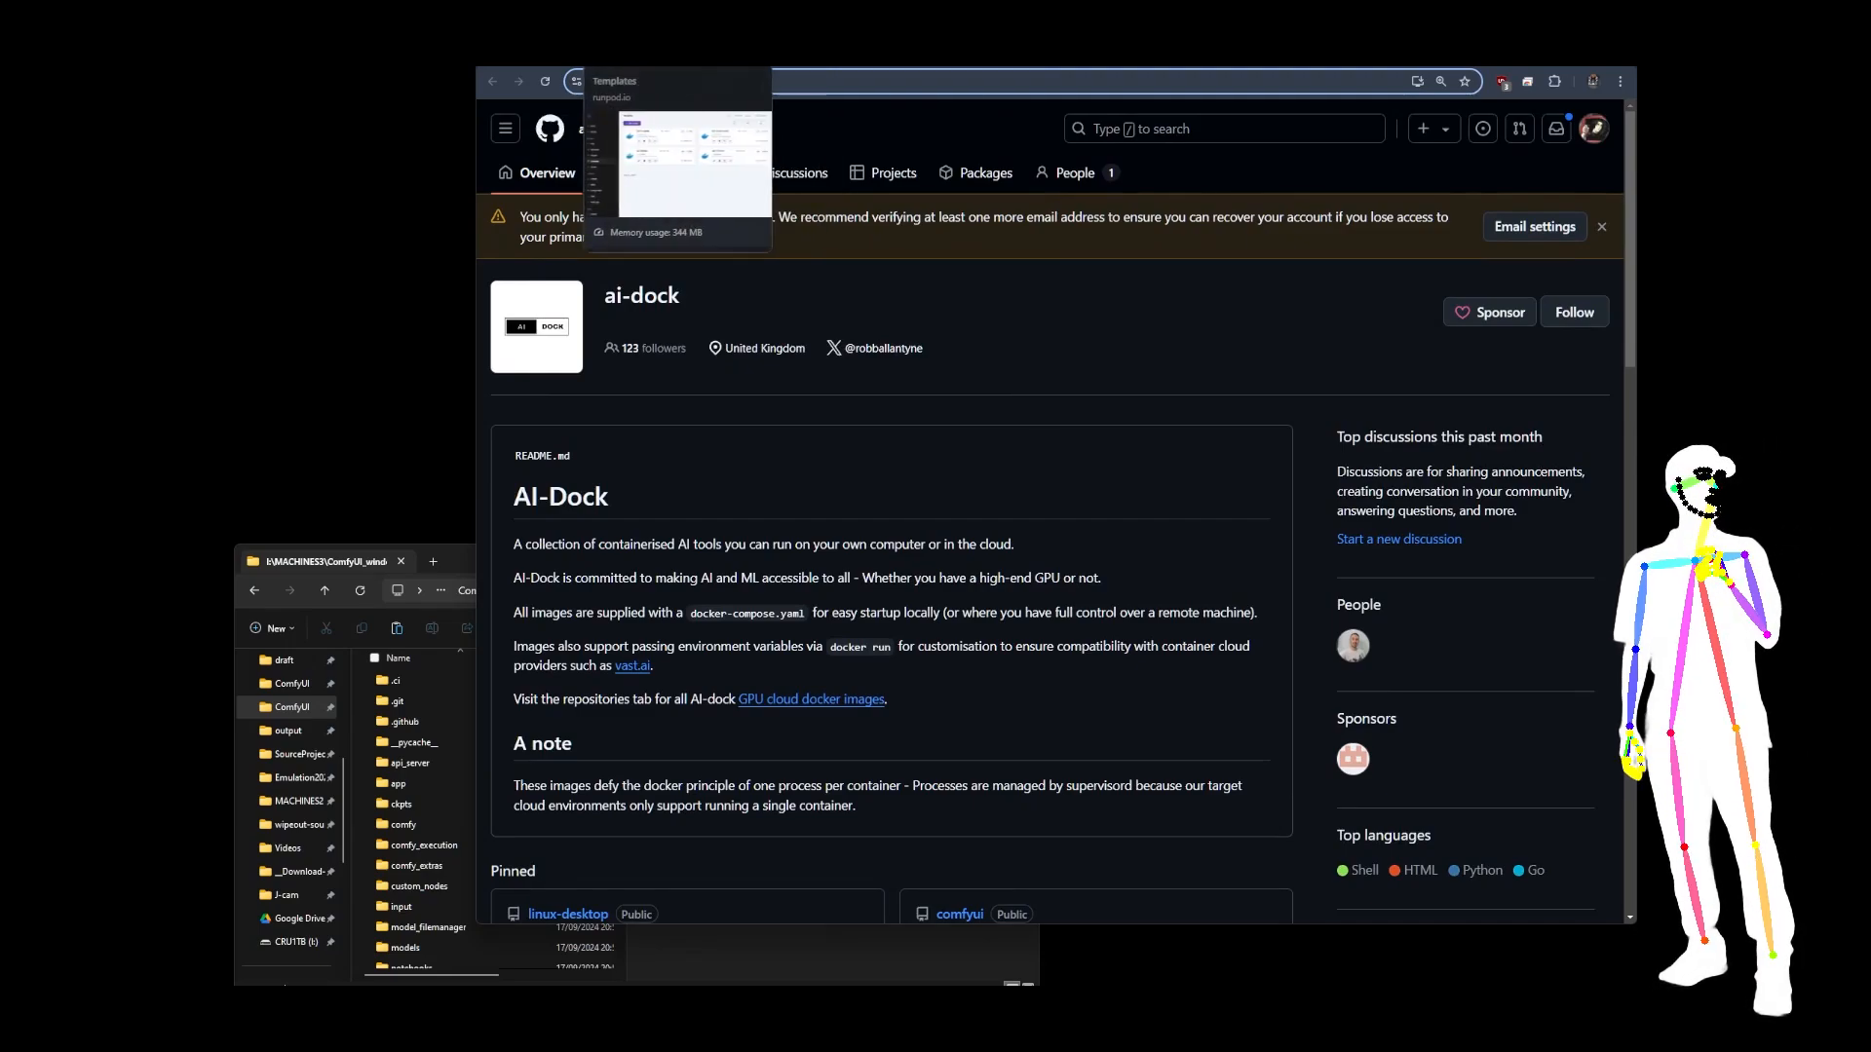
Examine the safetensors file list of Flux-Lora-Collection on Hugging Face, checking back on the RunPod templates page.
{"action": "left_click", "coordinate": [597, 50]}
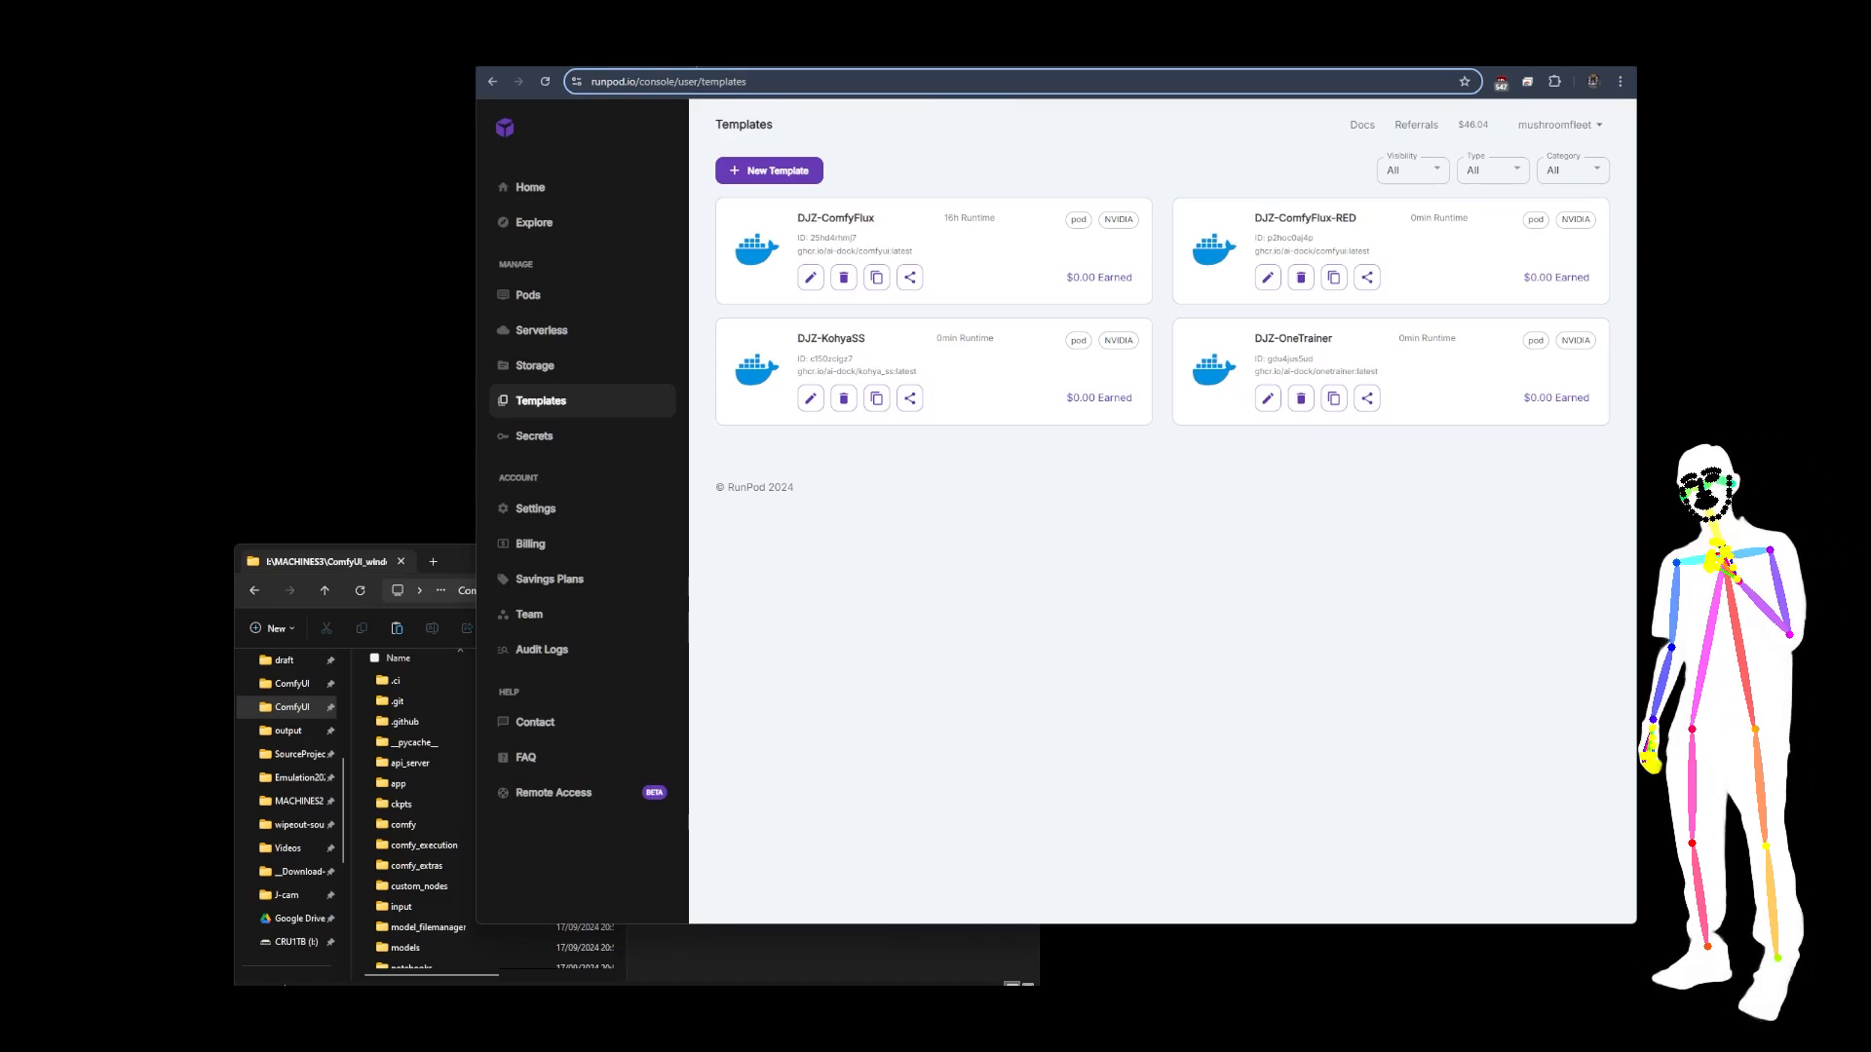
{"action": "left_click", "coordinate": [692, 54]}
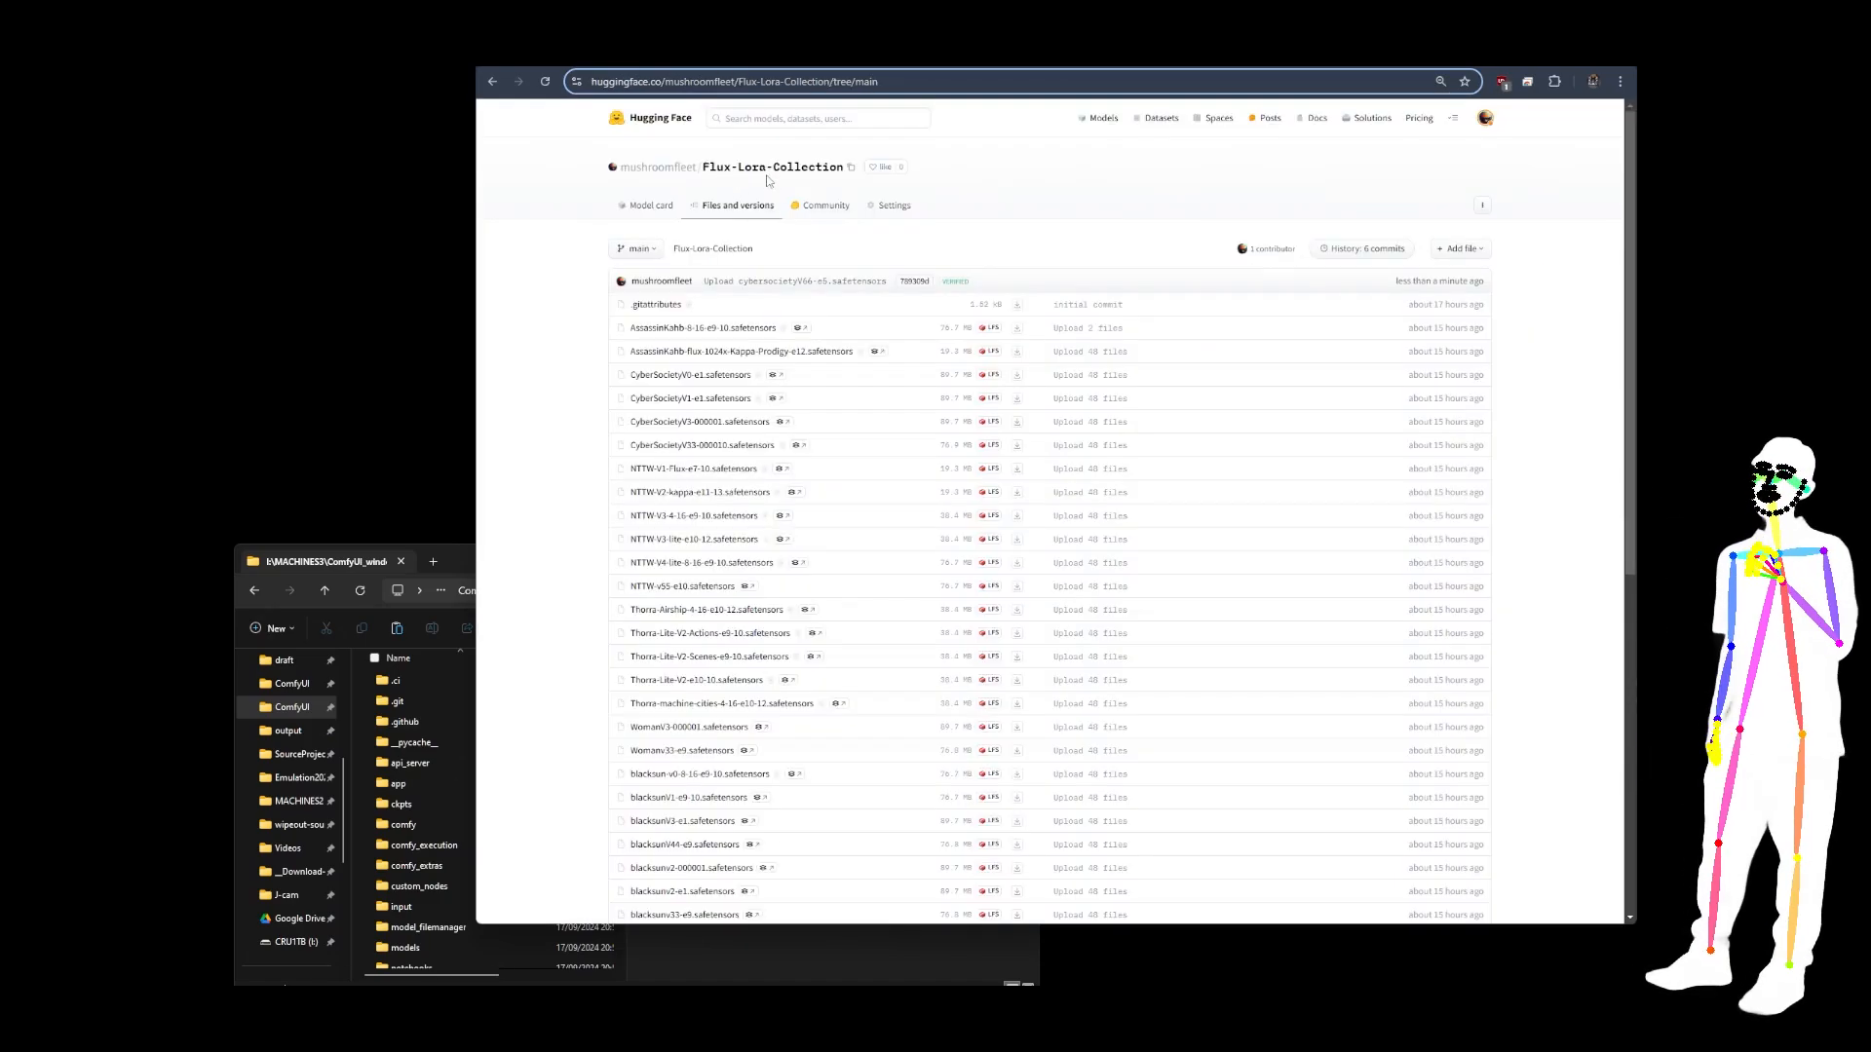
{"action": "scroll", "coordinate": [1237, 226], "scroll_direction": "down", "scroll_amount": 2}
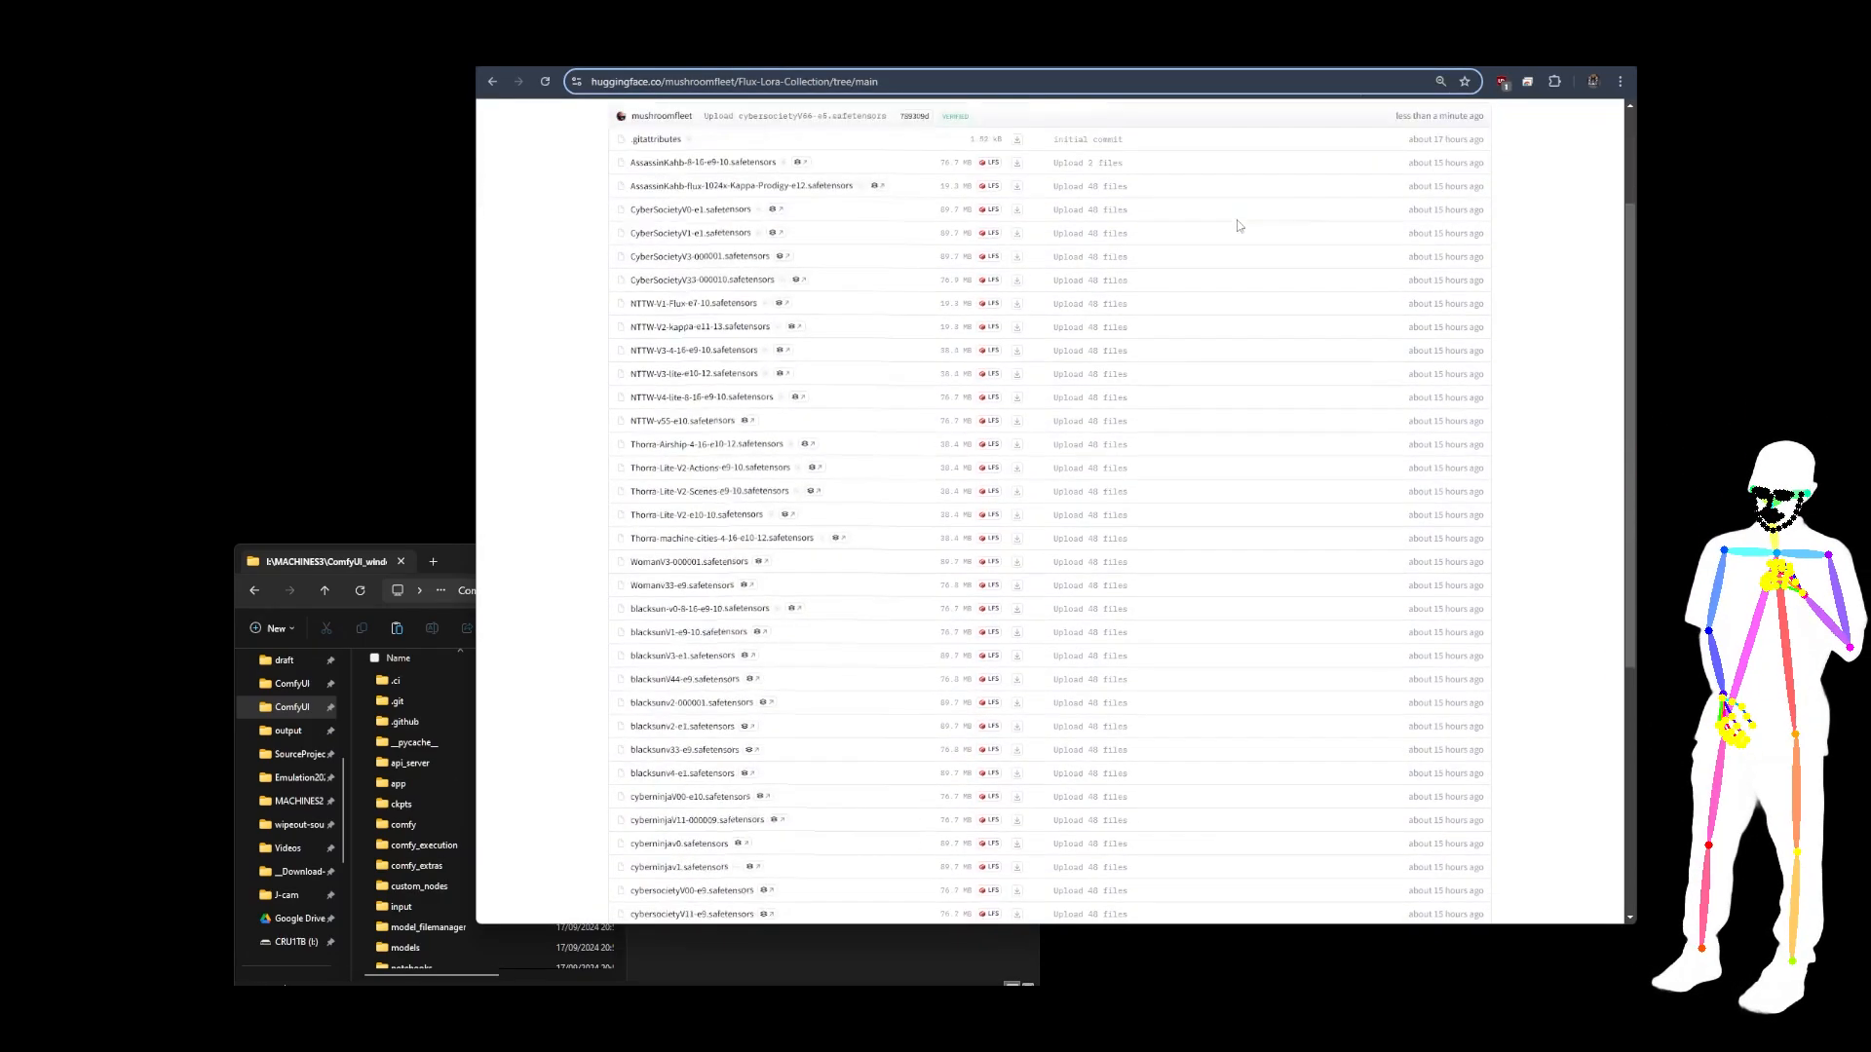
{"action": "scroll", "coordinate": [1237, 226], "scroll_direction": "down", "scroll_amount": 3}
{"action": "scroll", "coordinate": [1238, 228], "scroll_direction": "up", "scroll_amount": 6}
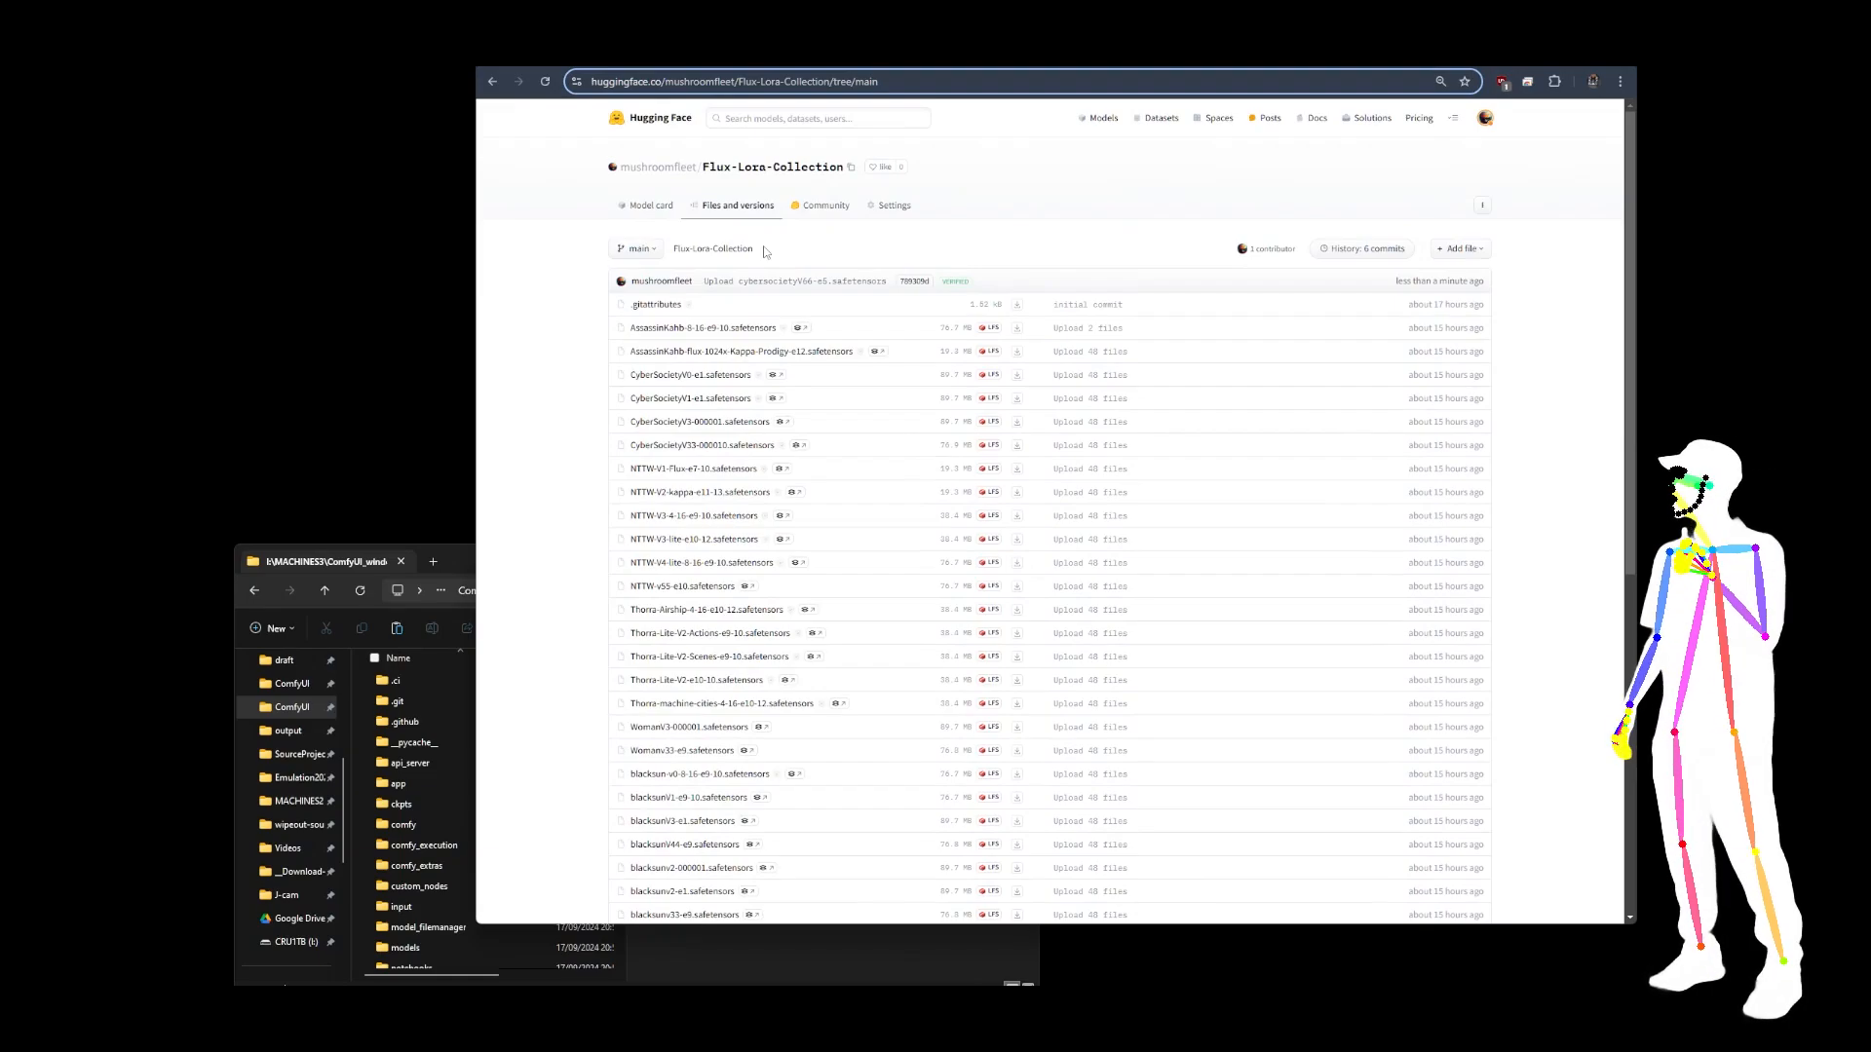
{"action": "left_click", "coordinate": [603, 54]}
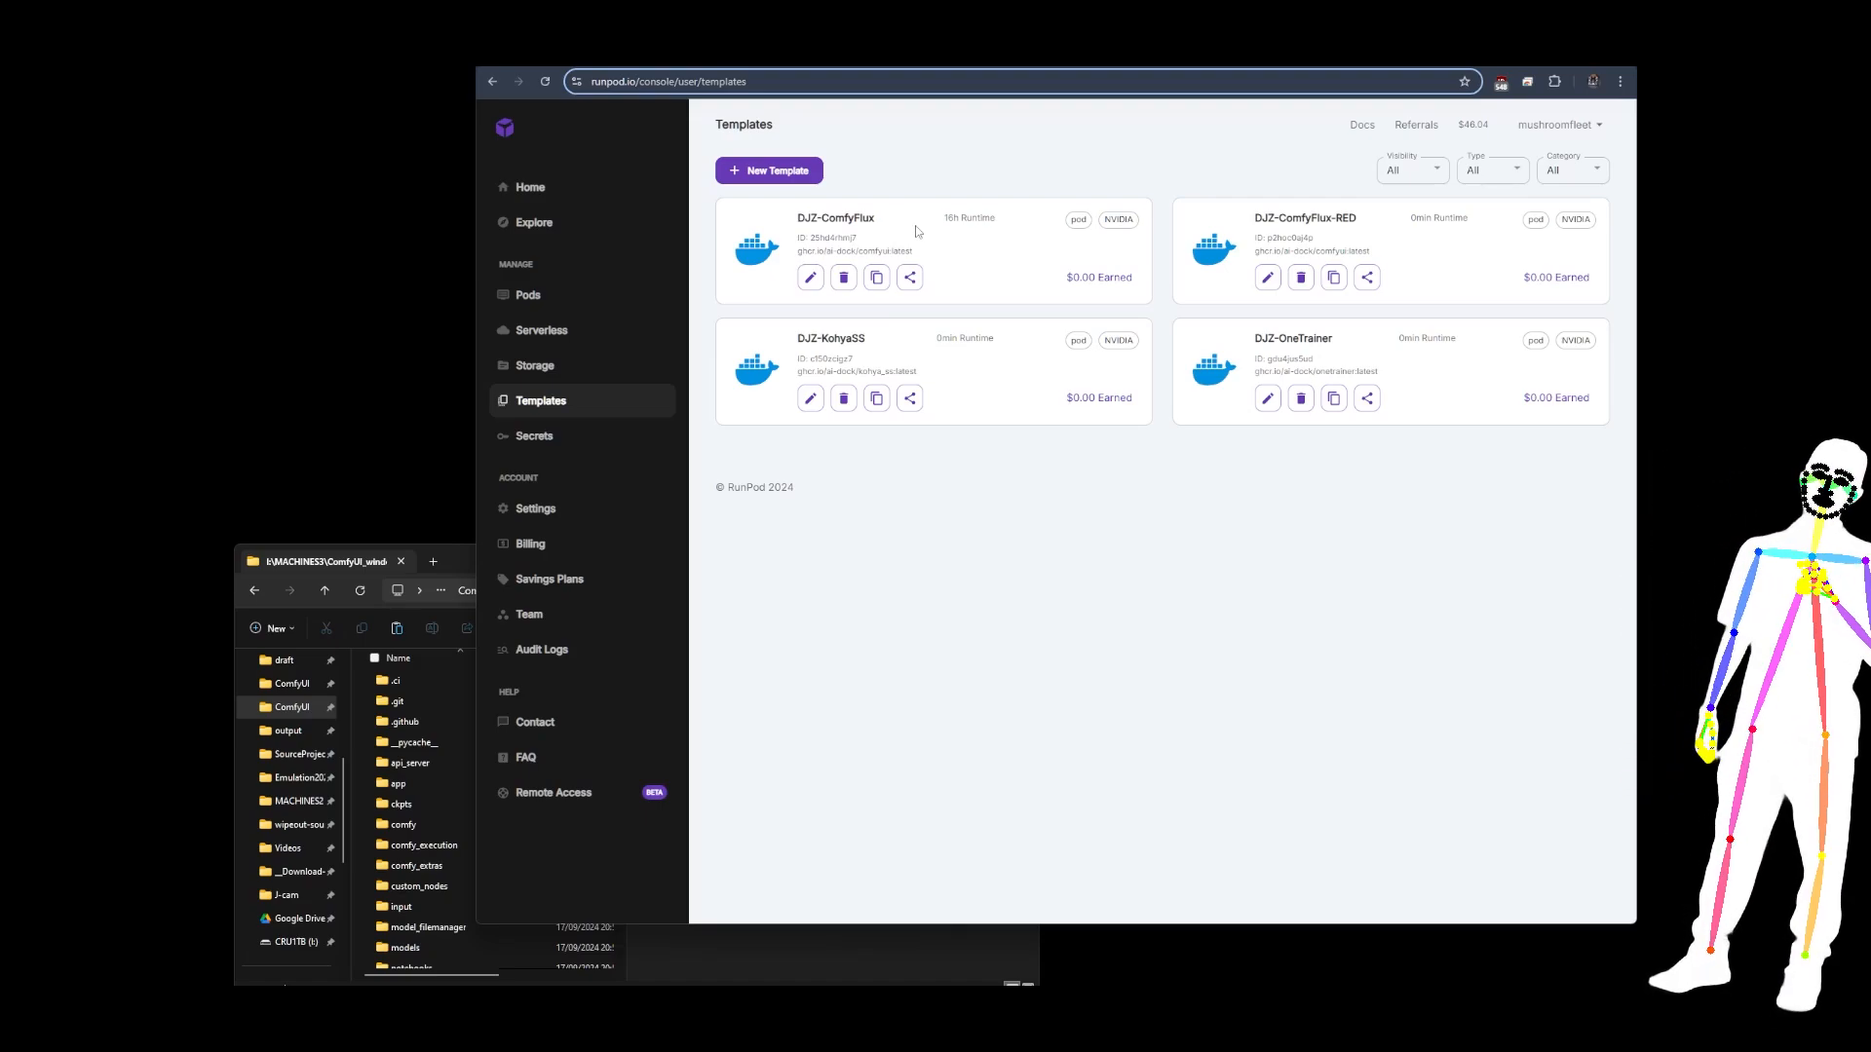
{"action": "left_click", "coordinate": [633, 53]}
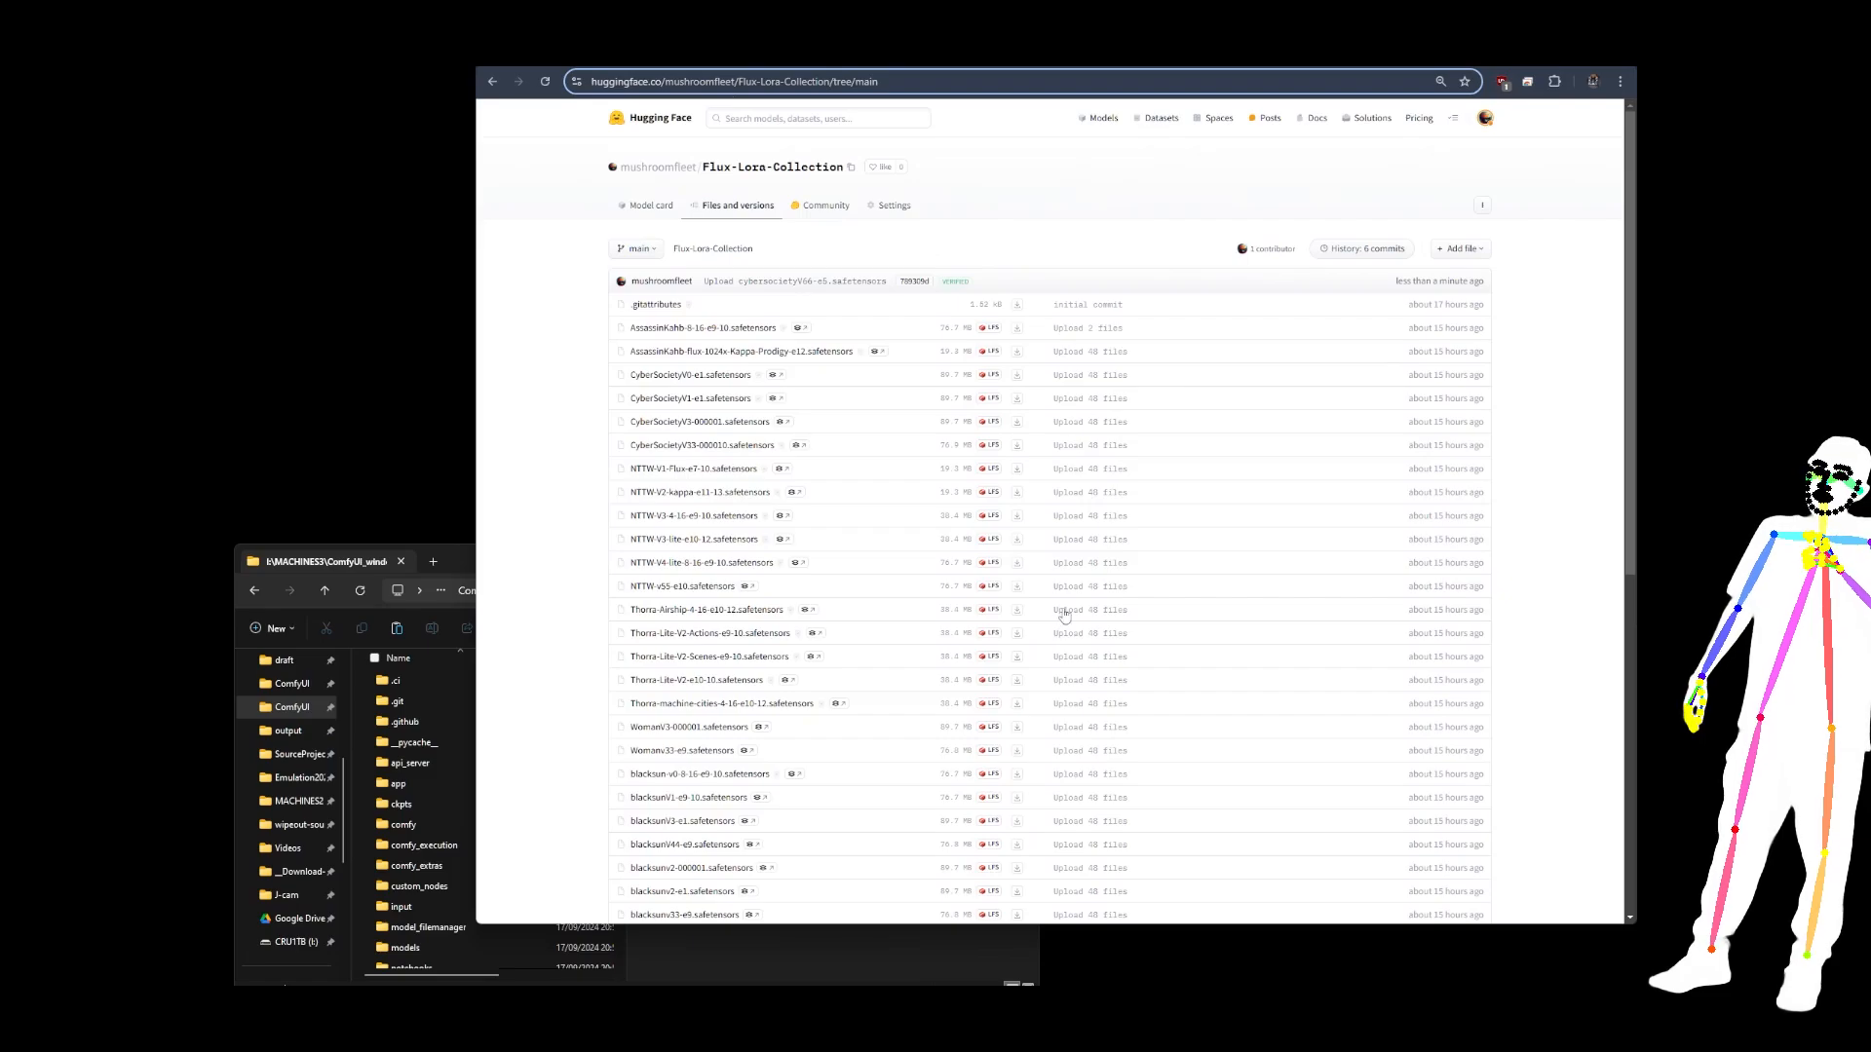
{"action": "scroll", "coordinate": [1264, 279], "scroll_direction": "down", "scroll_amount": 2}
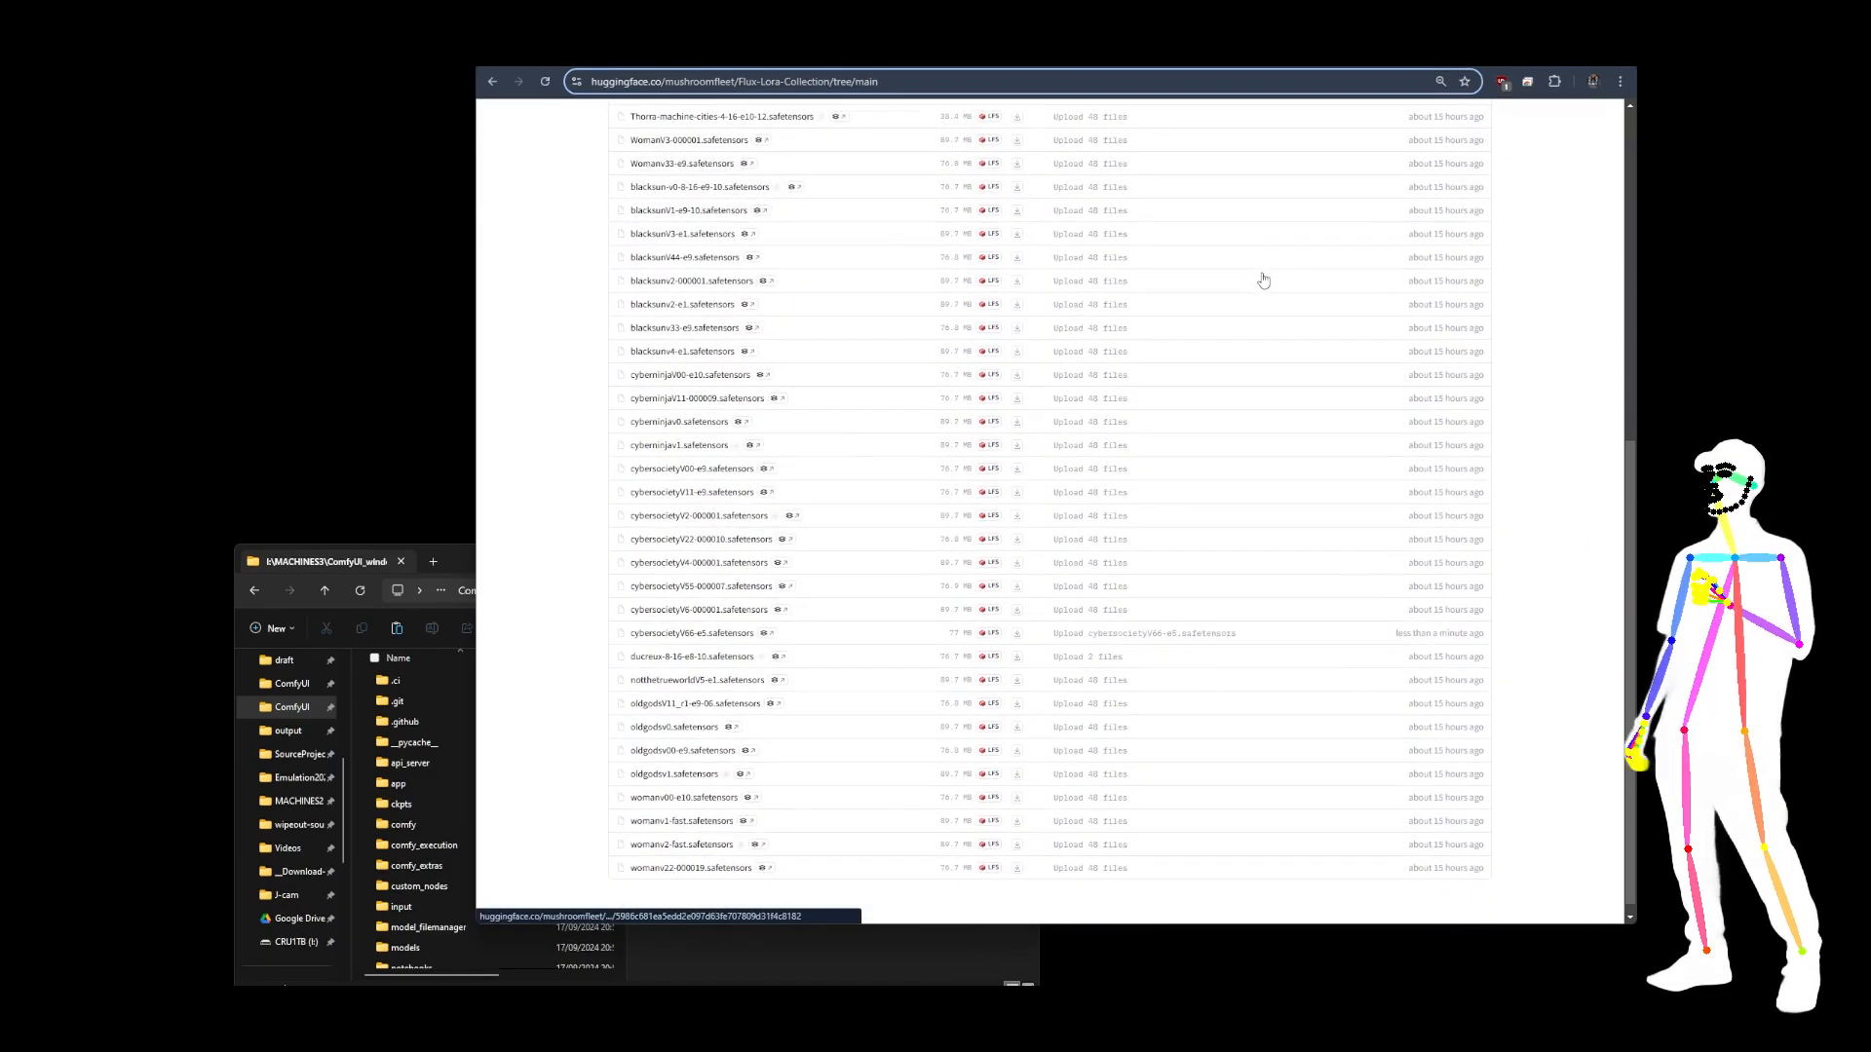
{"action": "scroll", "coordinate": [1262, 282], "scroll_direction": "up", "scroll_amount": 3}
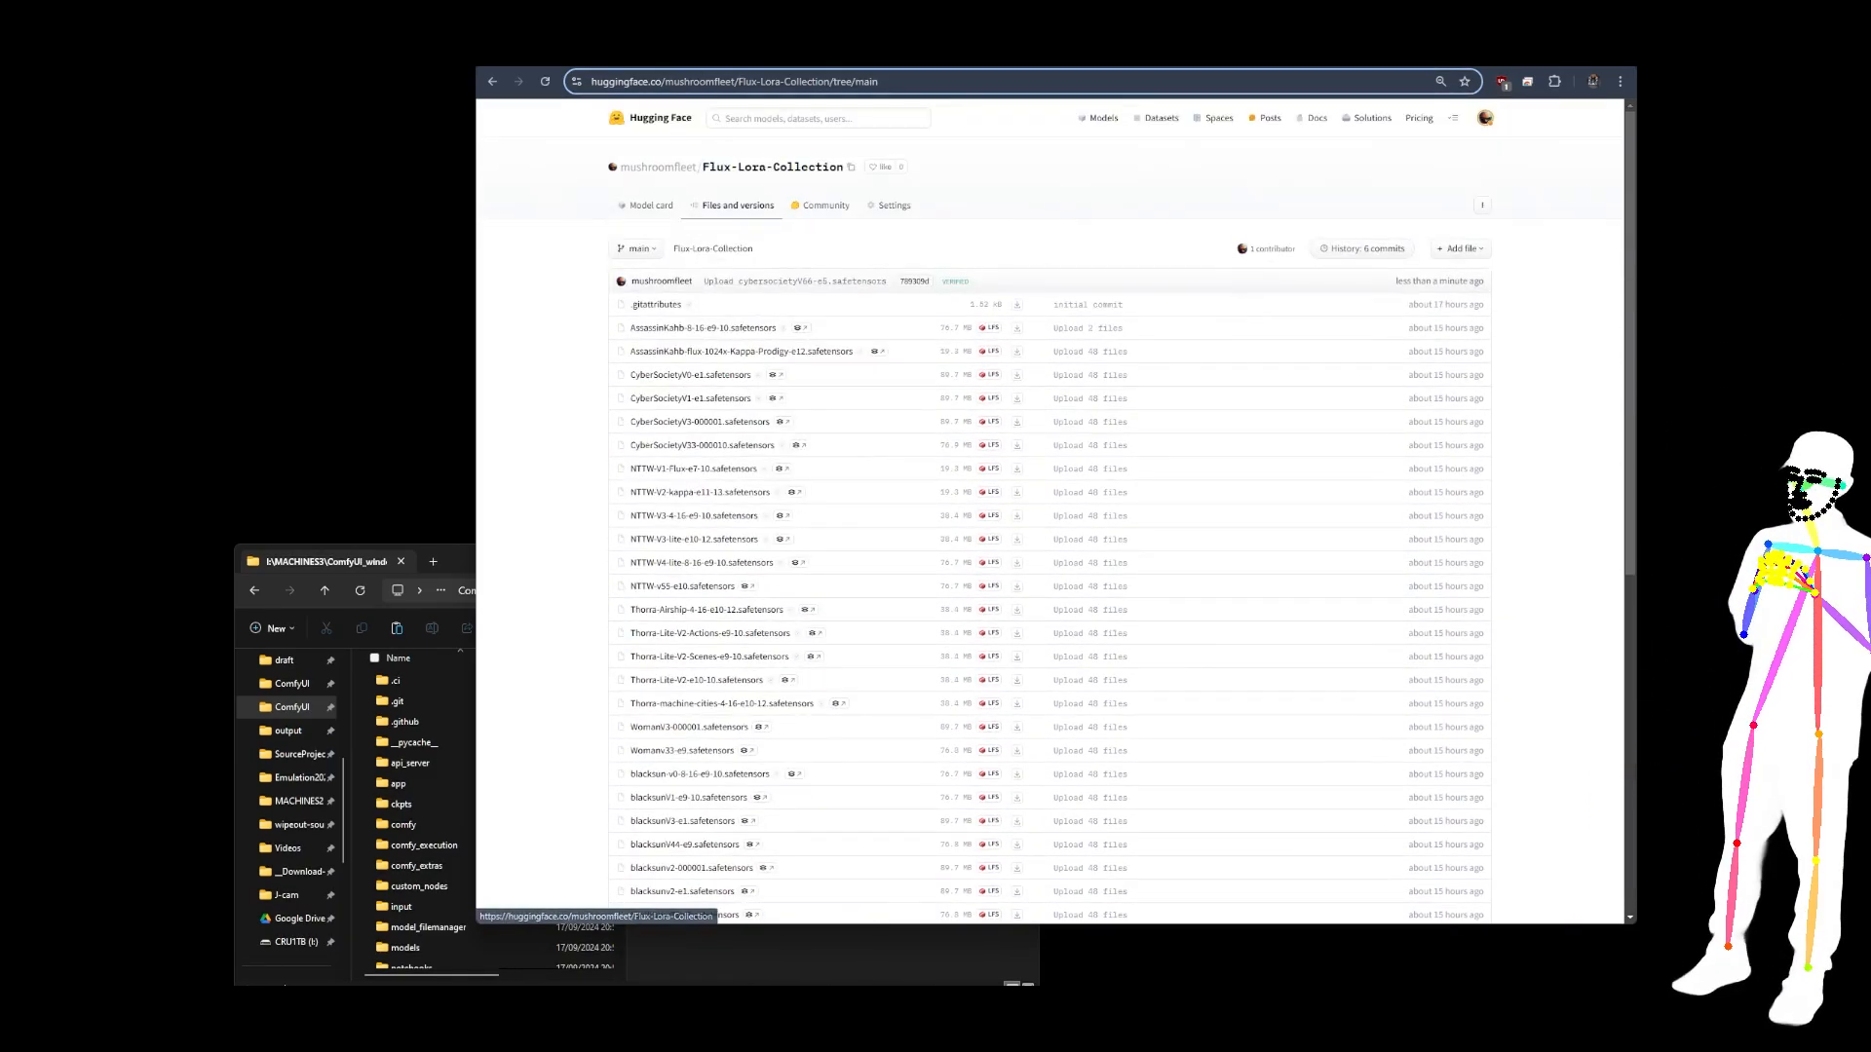
Open the Runpod-init README on GitHub and examine its Deployment section, including the web interface login credentials.
{"action": "left_click", "coordinate": [731, 53]}
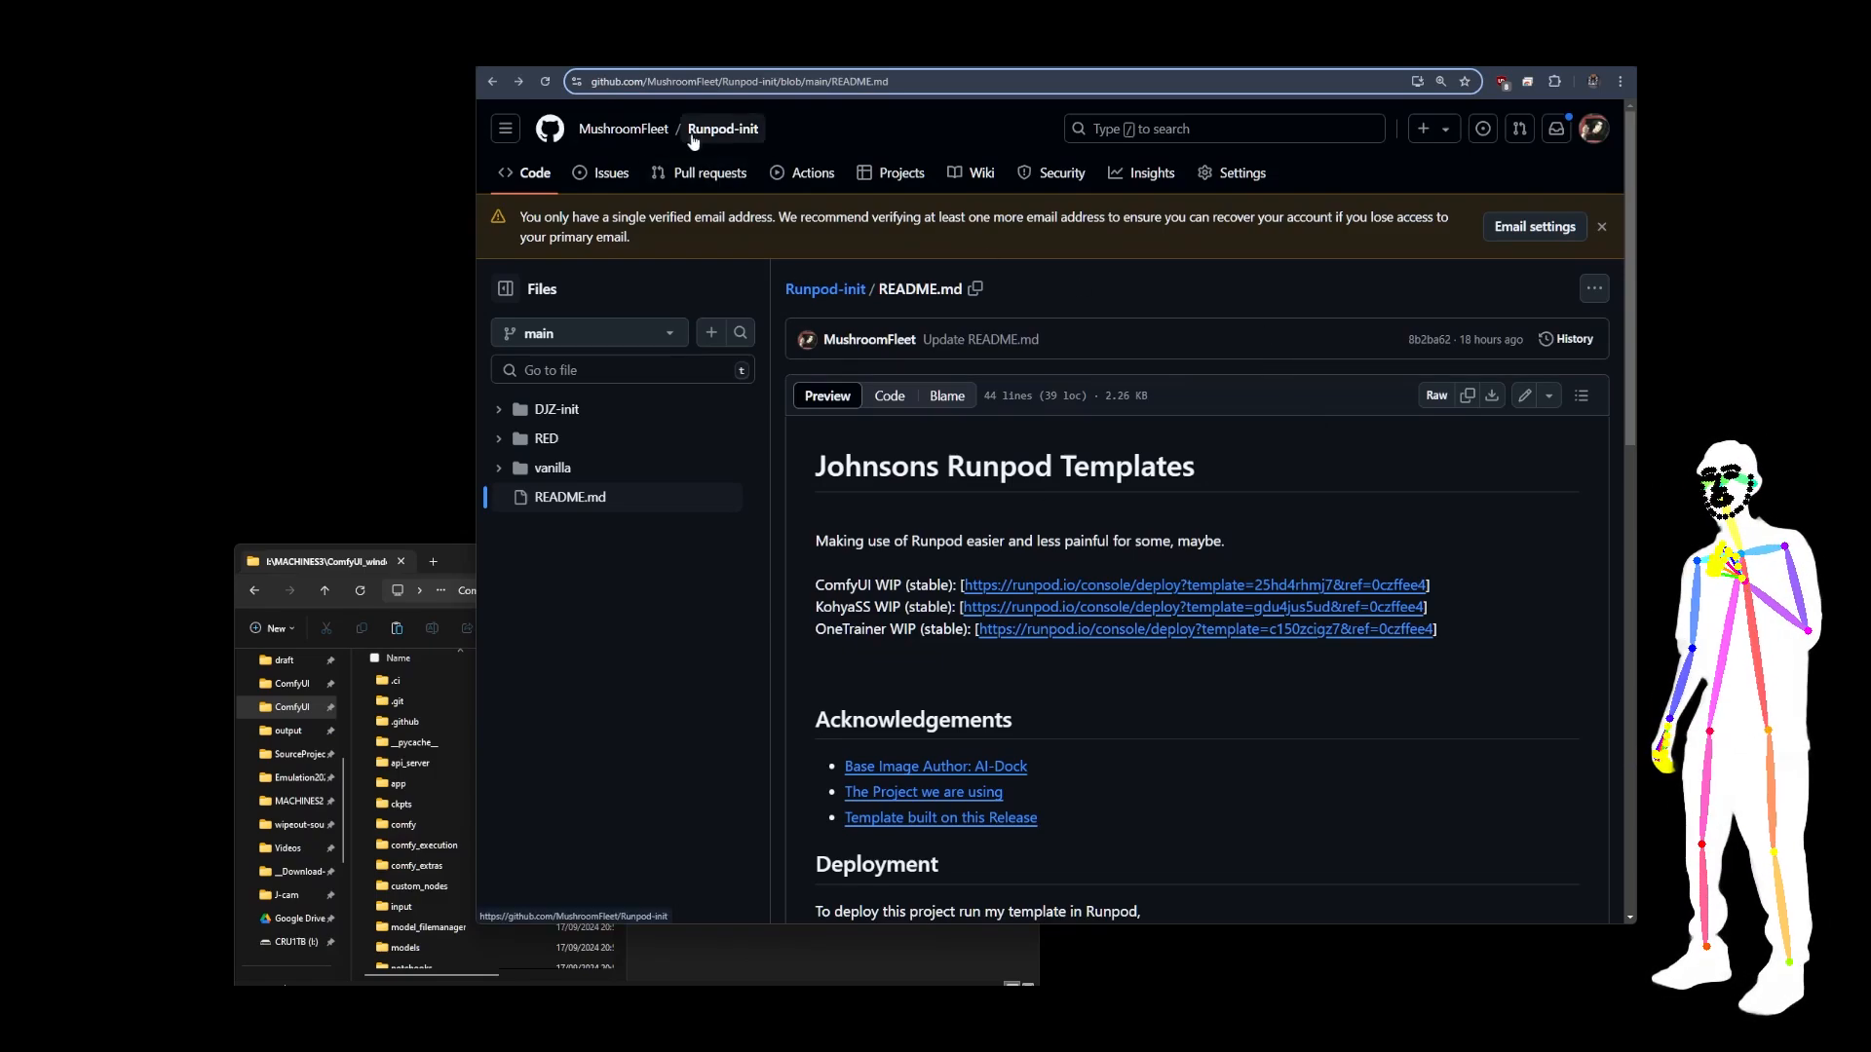
{"action": "scroll", "coordinate": [1190, 285], "scroll_direction": "down", "scroll_amount": 1}
{"action": "scroll", "coordinate": [1191, 290], "scroll_direction": "down", "scroll_amount": 1}
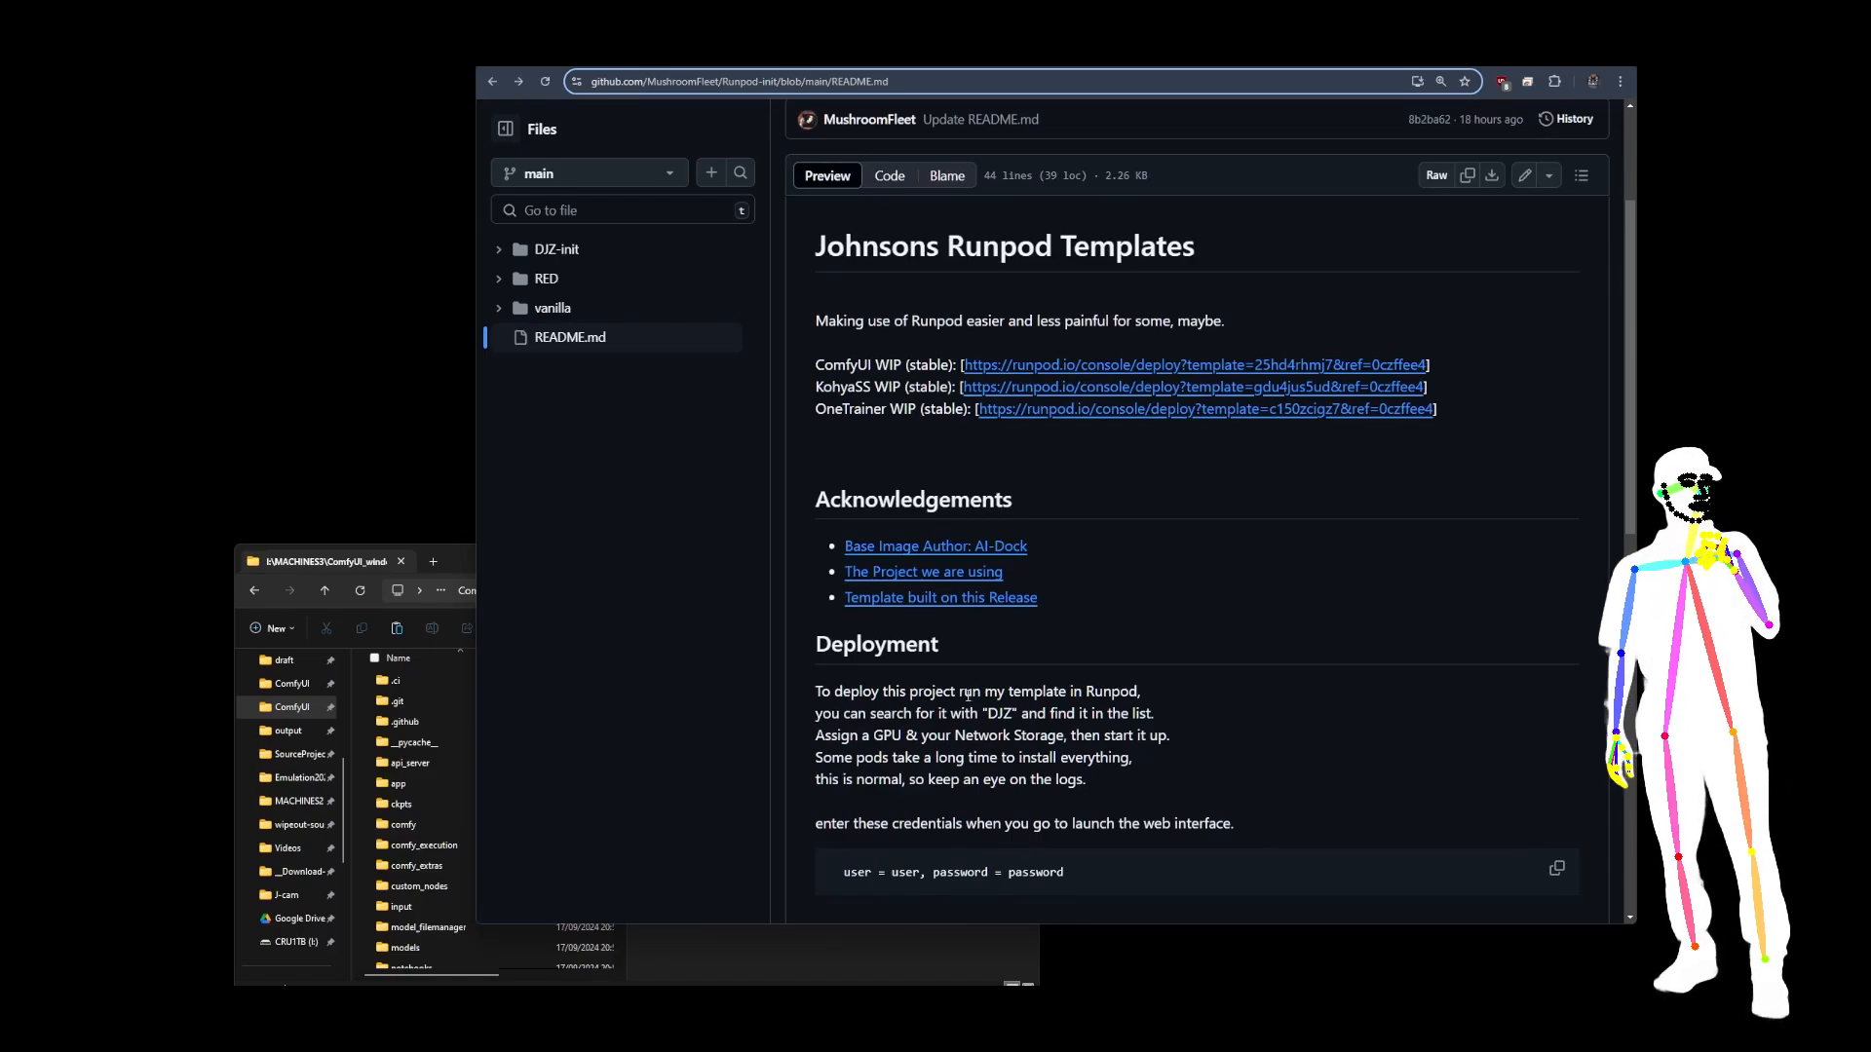
{"action": "scroll", "coordinate": [1155, 578], "scroll_direction": "down", "scroll_amount": 2}
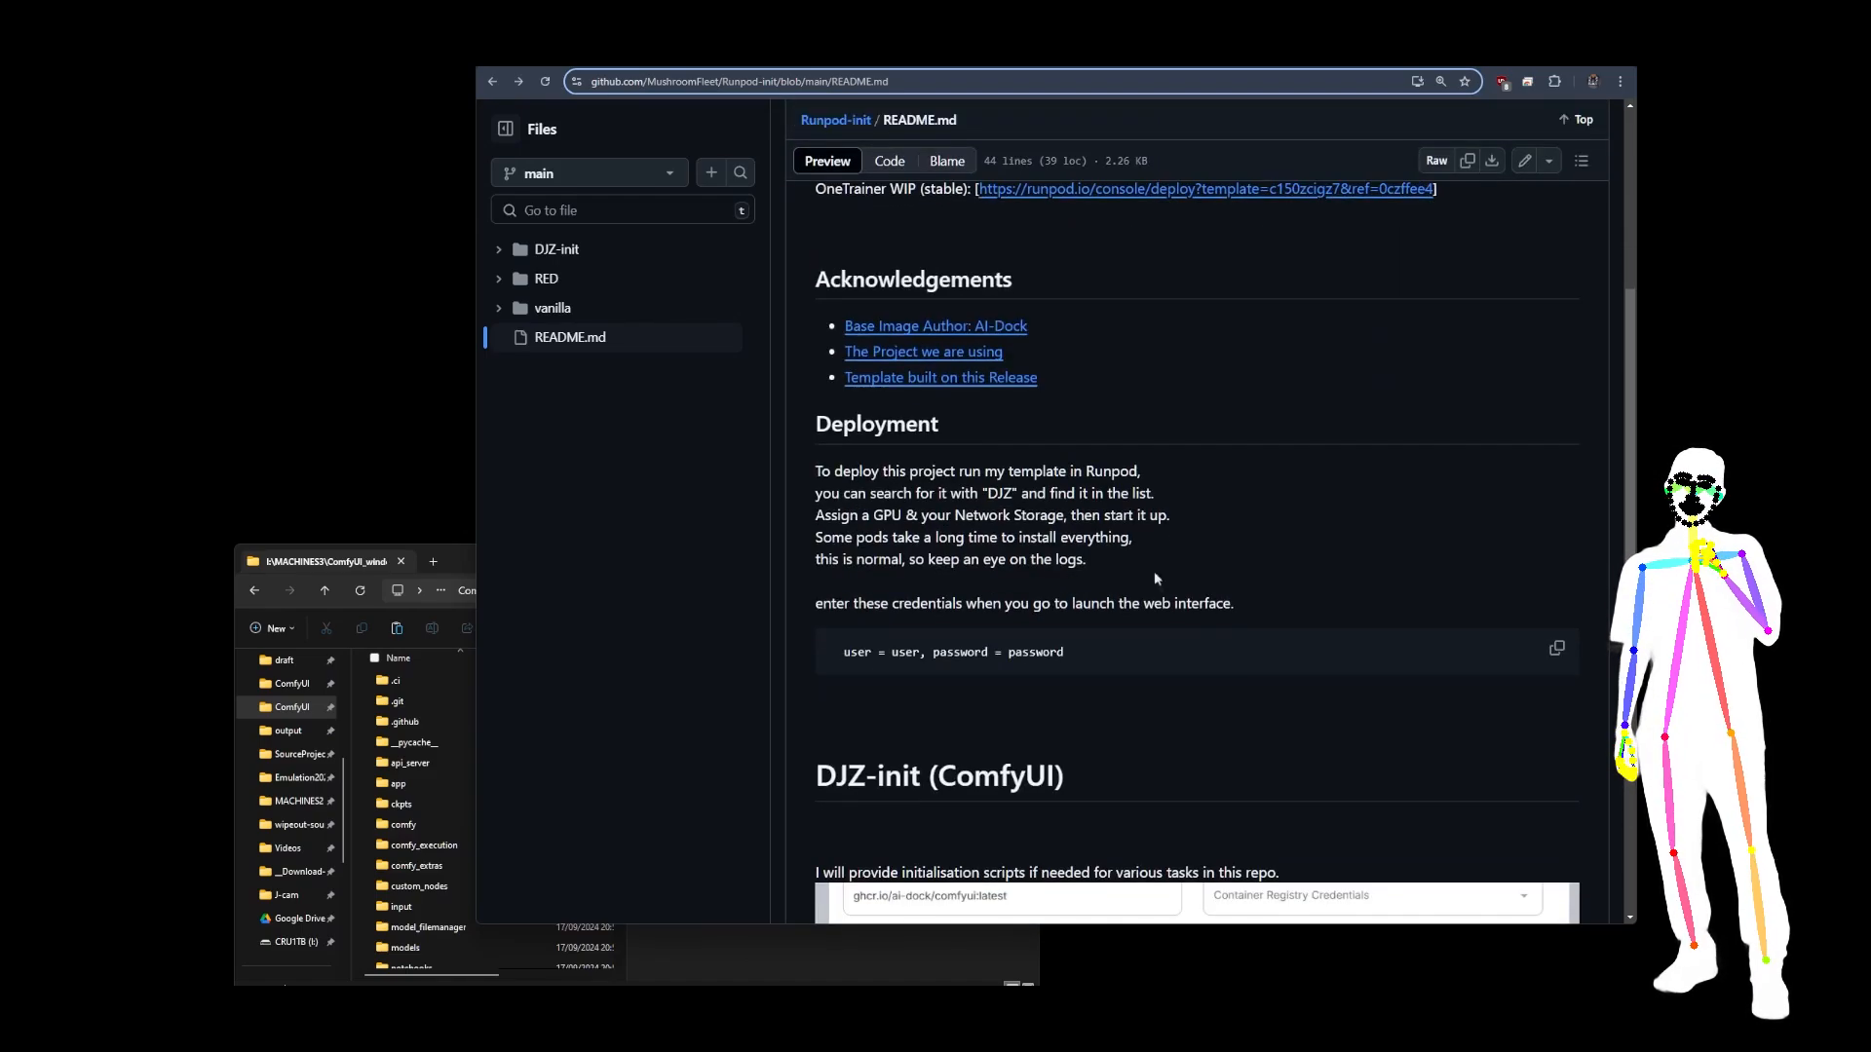
{"action": "left_click_drag", "start_coordinate": [890, 654], "coordinate": [1091, 660]}
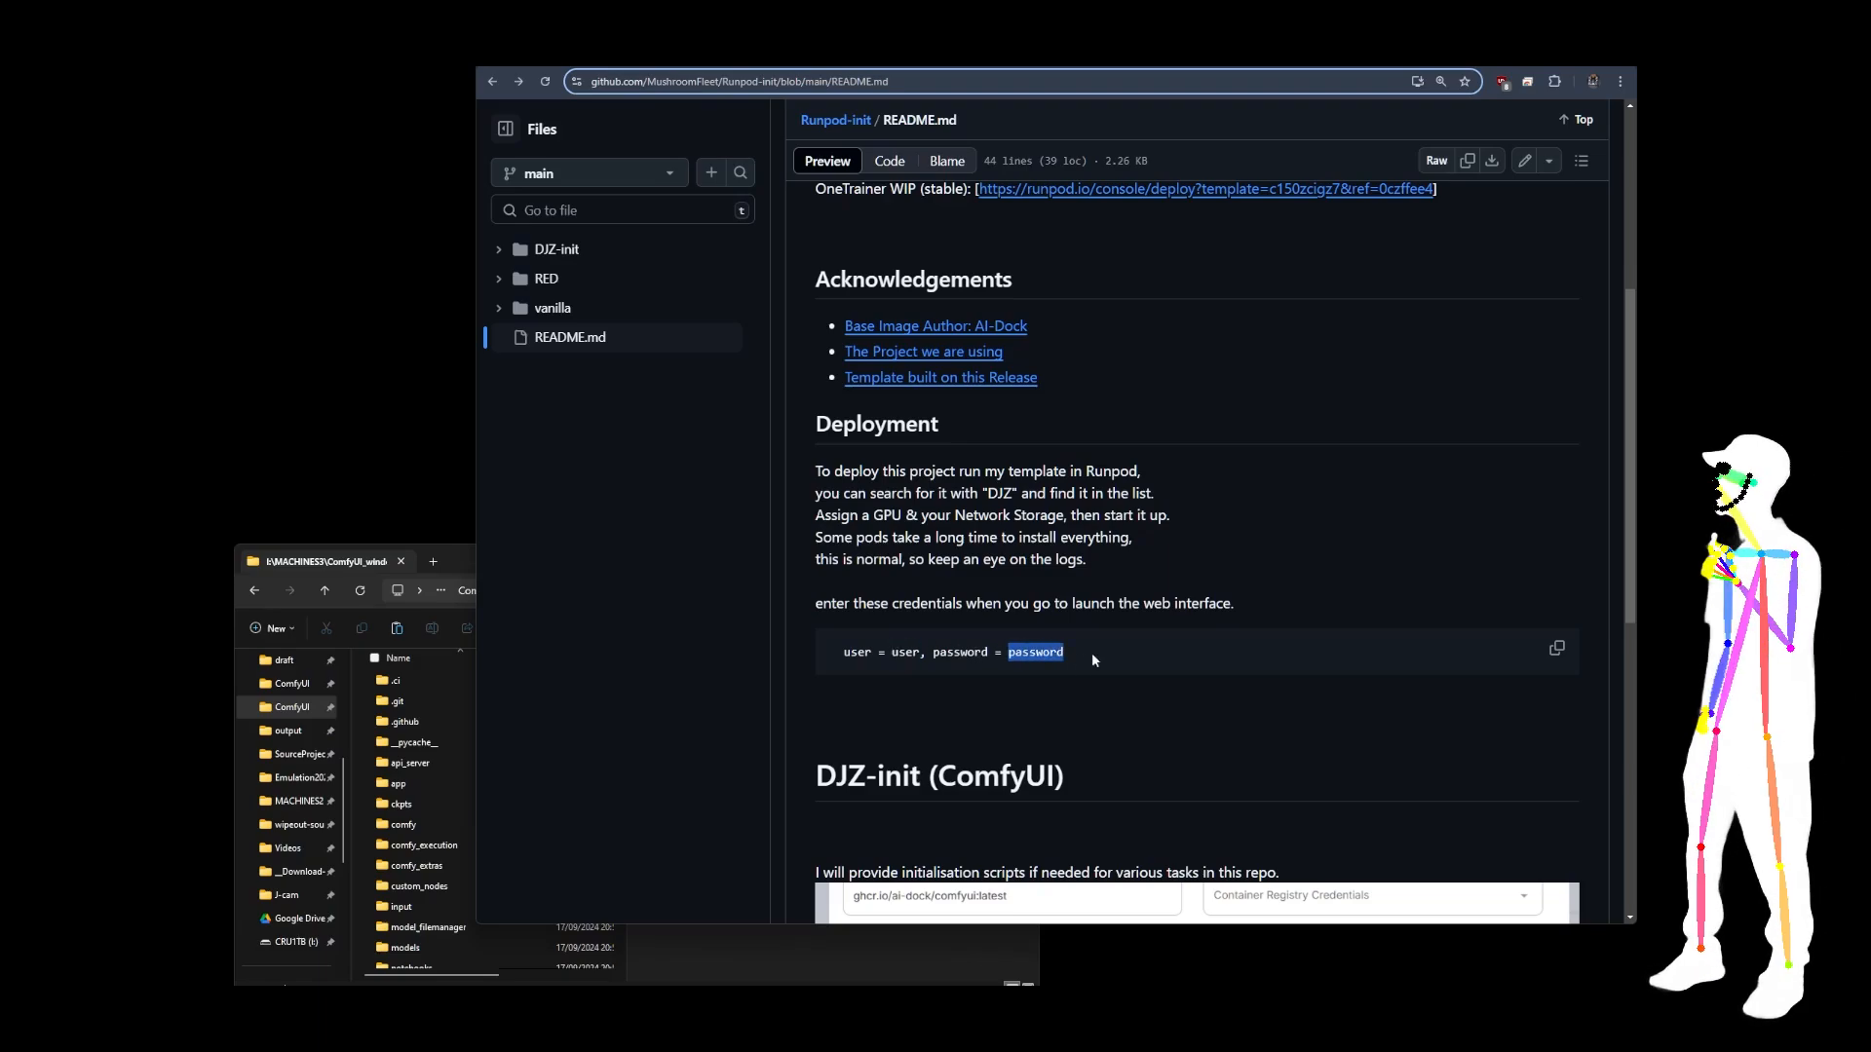
{"action": "left_click", "coordinate": [1278, 549]}
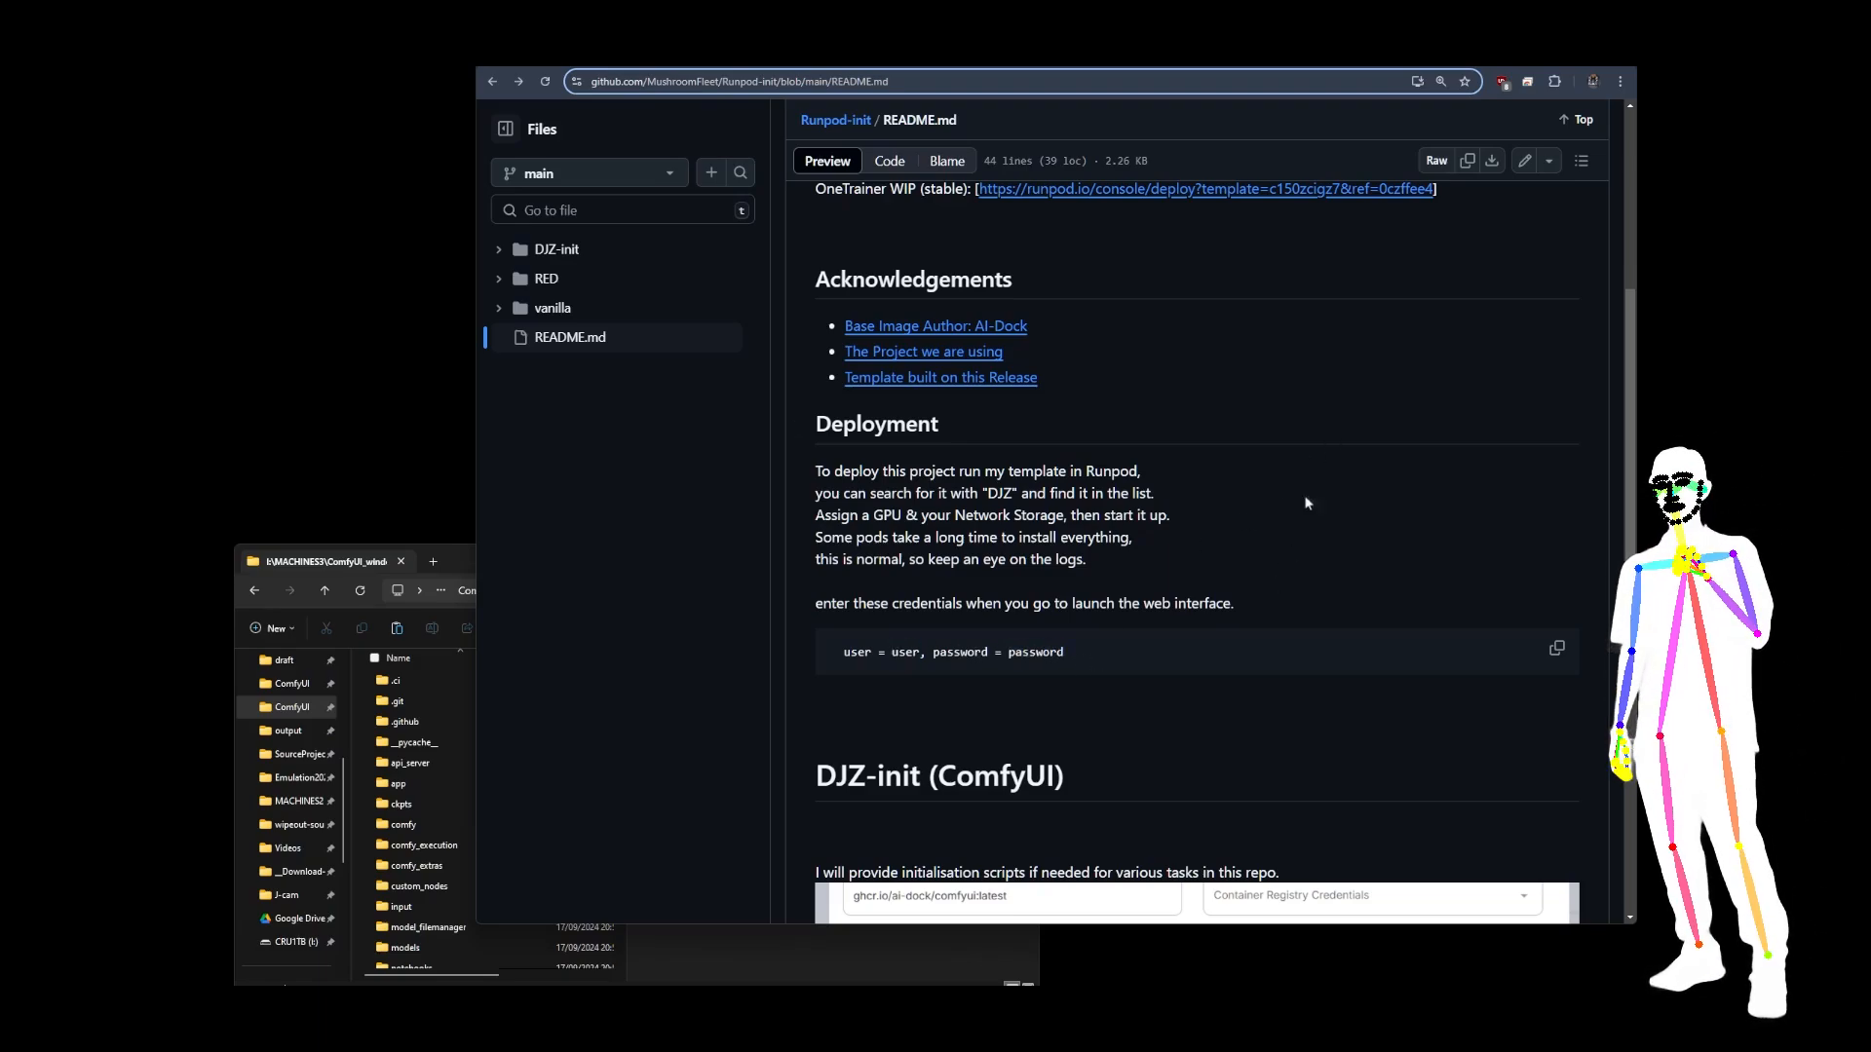
Examine the README's DJZ-init (ComfyUI) section on where to place the startup script link in the environment variables.
{"action": "scroll", "coordinate": [1312, 493], "scroll_direction": "down", "scroll_amount": 5}
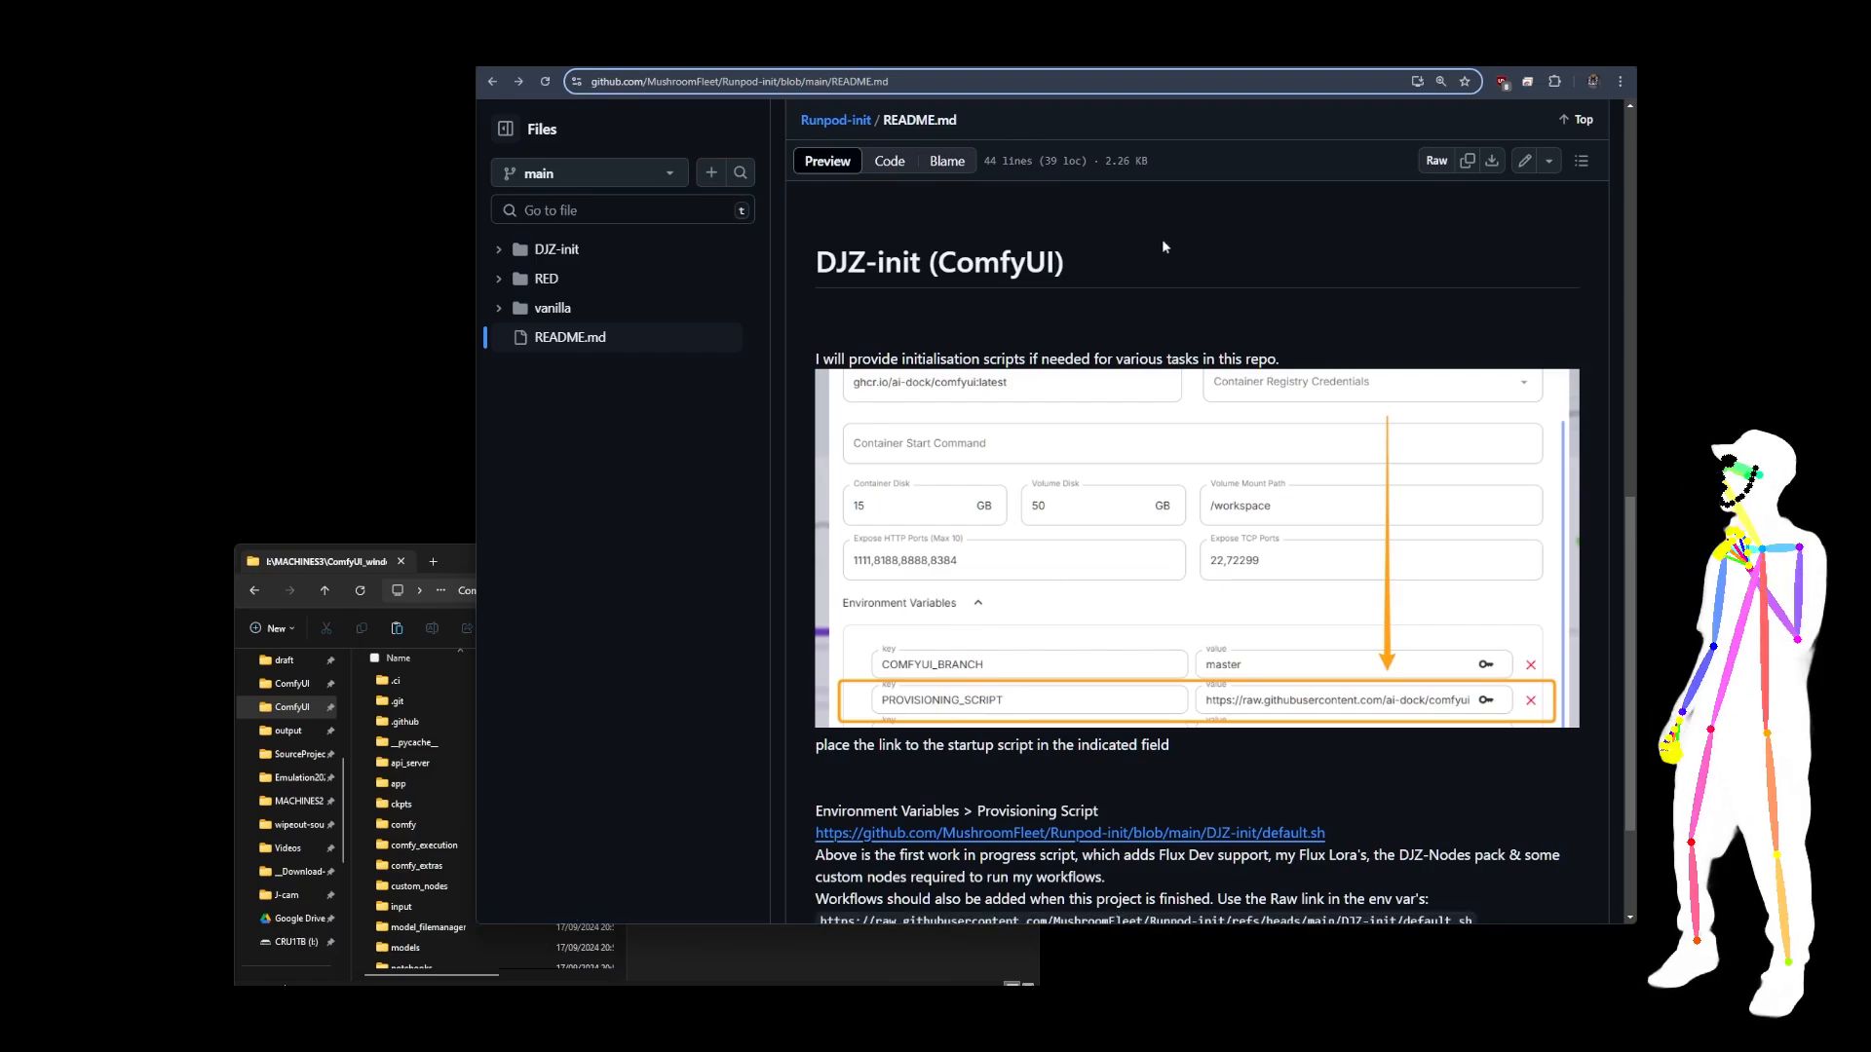
{"action": "scroll", "coordinate": [1446, 294], "scroll_direction": "down", "scroll_amount": 1}
{"action": "scroll", "coordinate": [1446, 295], "scroll_direction": "down", "scroll_amount": 2}
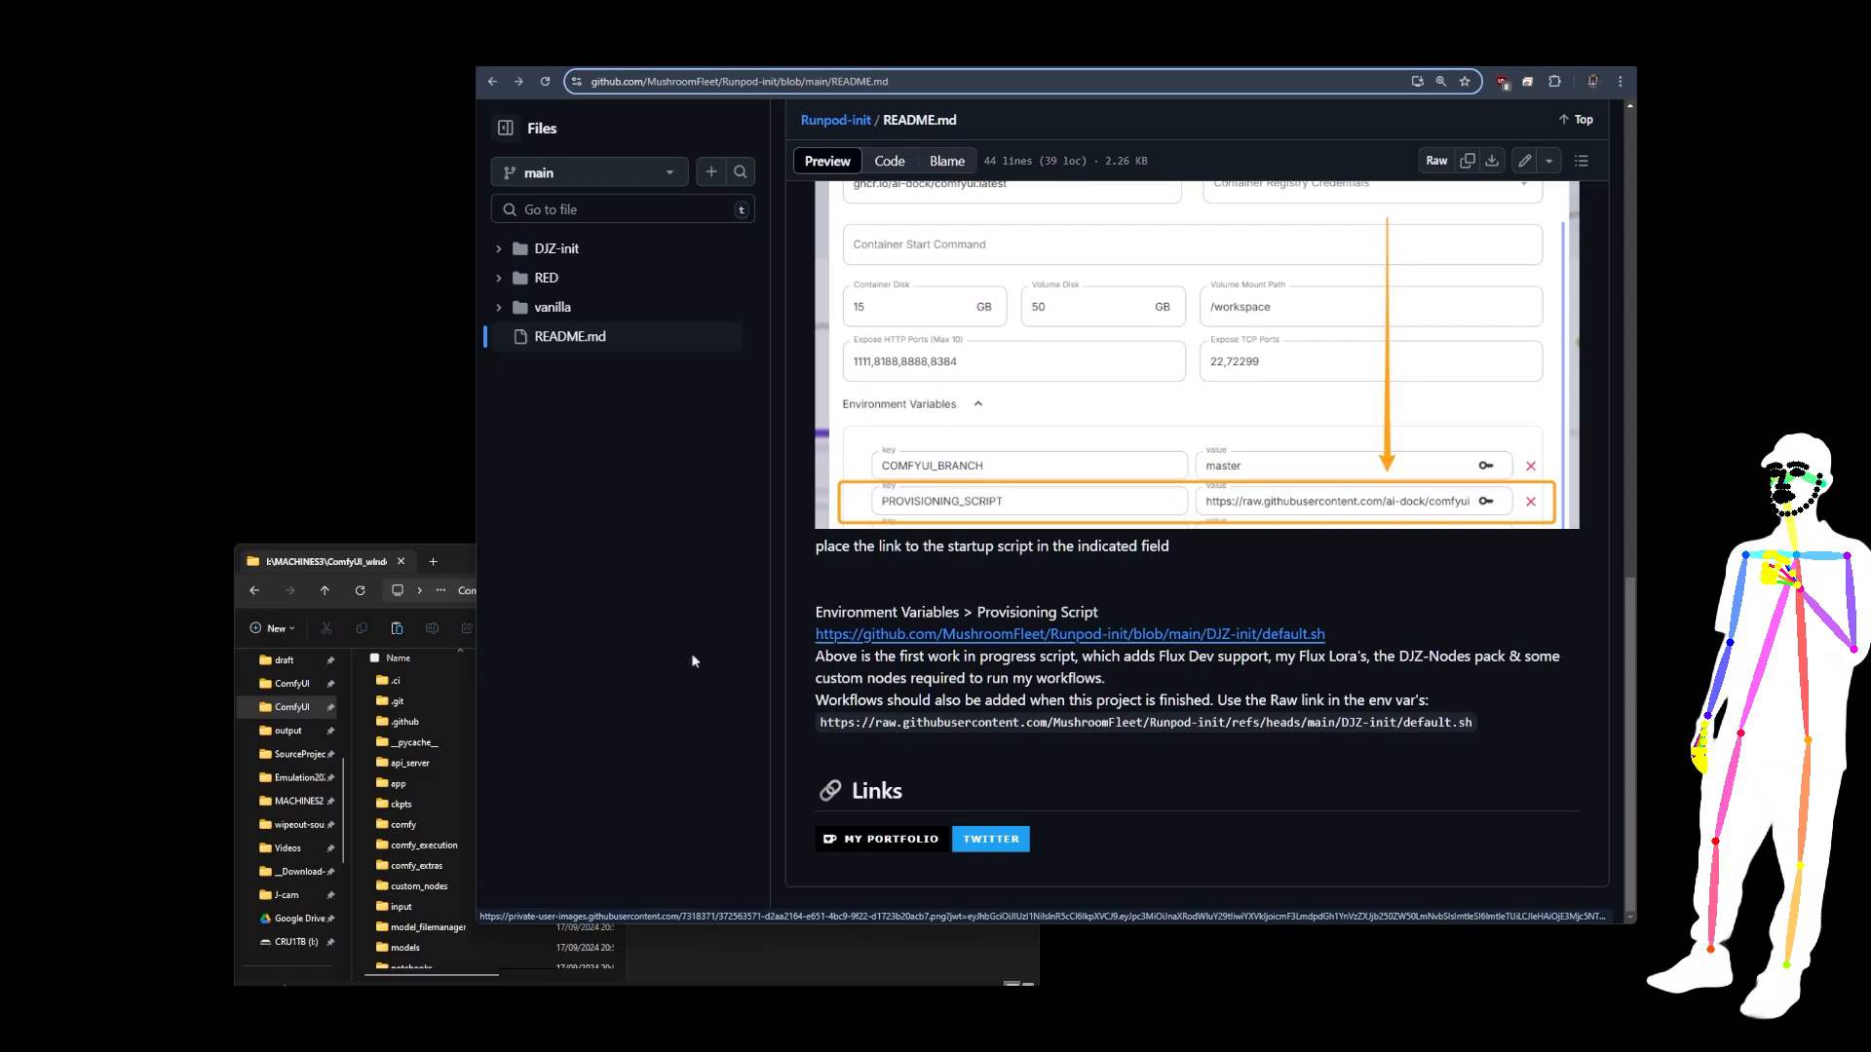
Highlight the raw default.sh provisioning script URL and its file name in the README's DJZ-init section.
{"action": "left_click_drag", "start_coordinate": [823, 724], "coordinate": [1483, 731]}
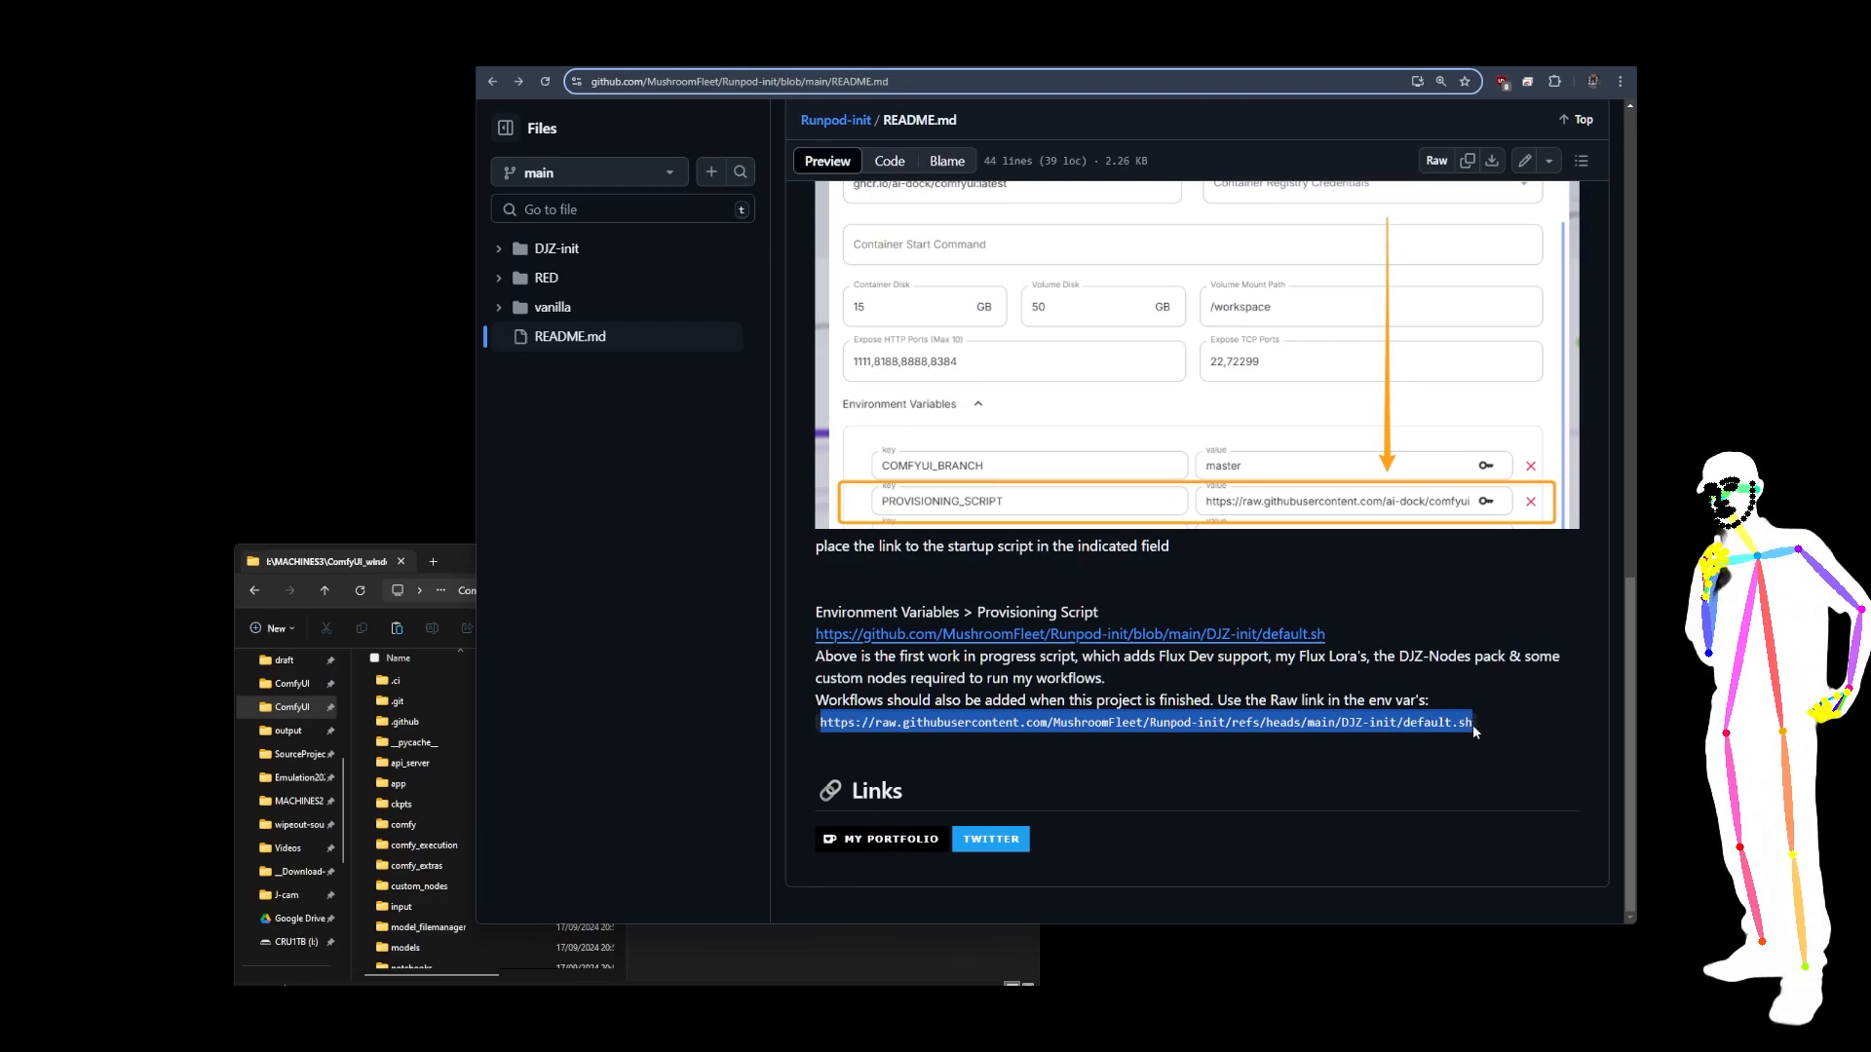
{"action": "left_click", "coordinate": [1473, 727]}
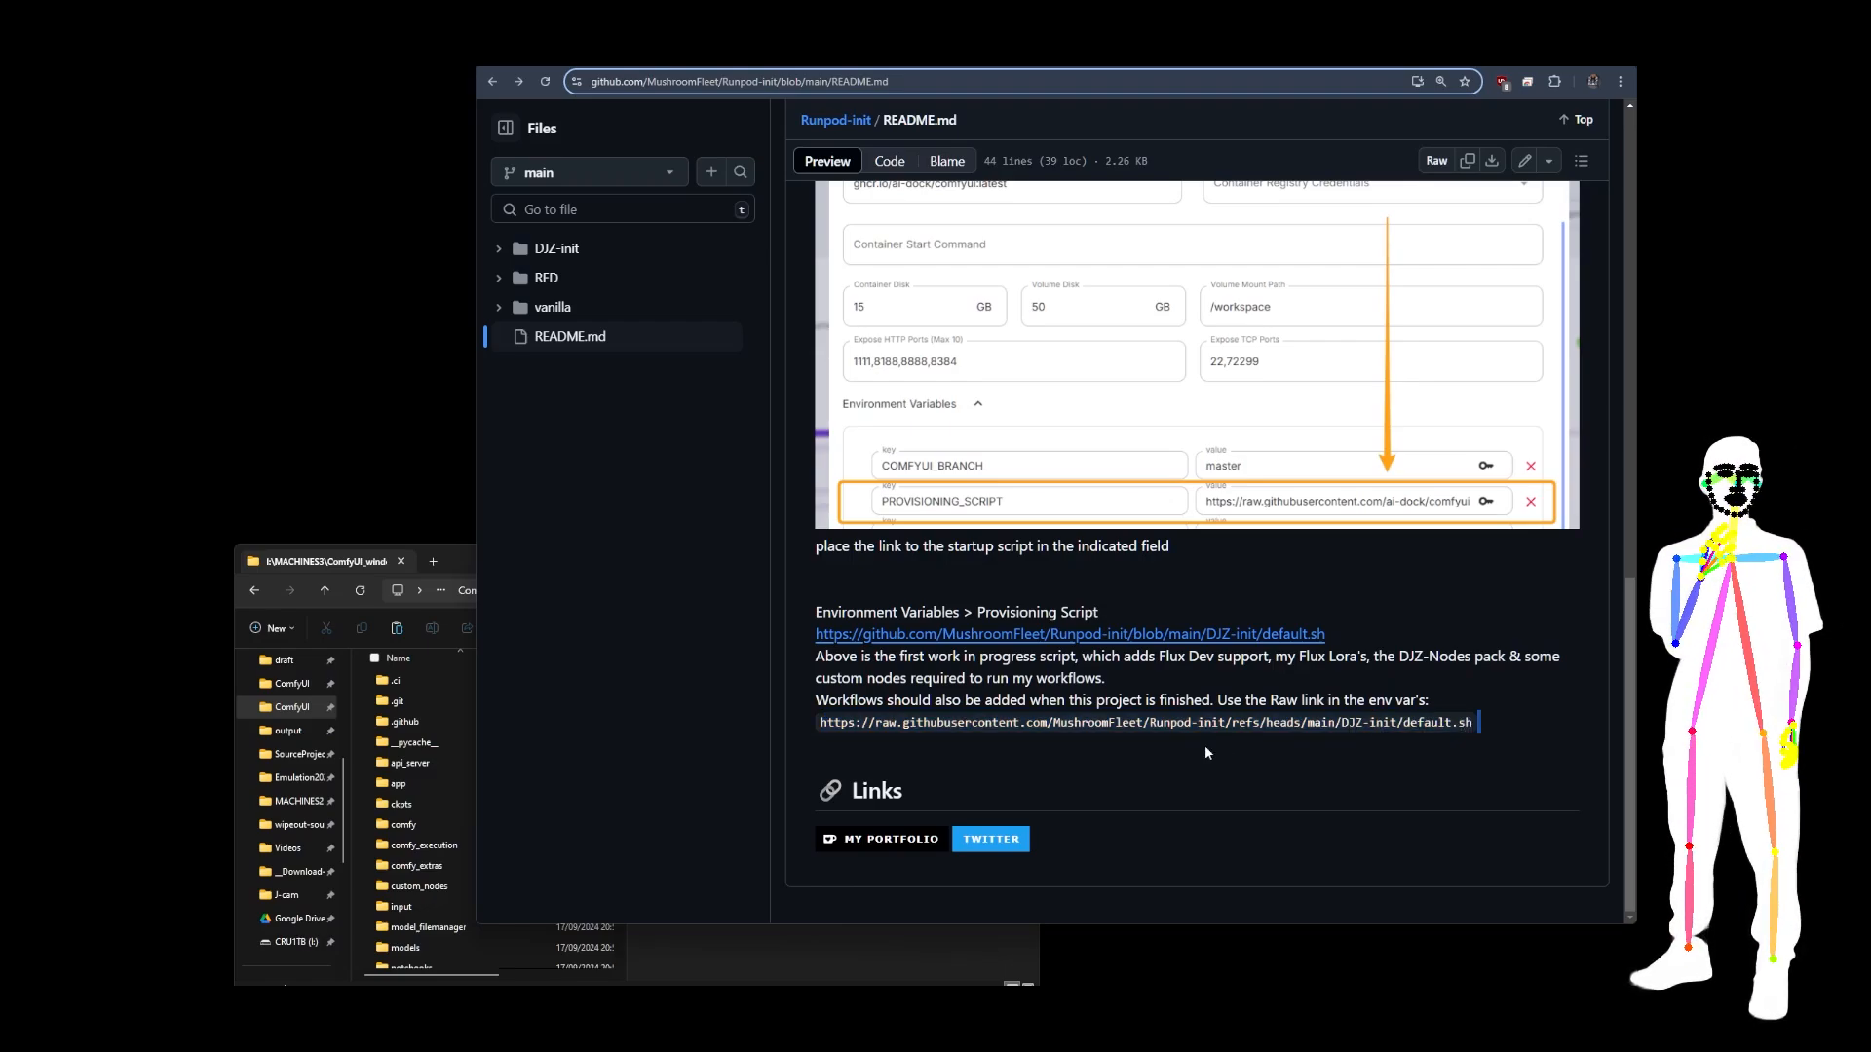
{"action": "left_click_drag", "start_coordinate": [1204, 745], "coordinate": [816, 722]}
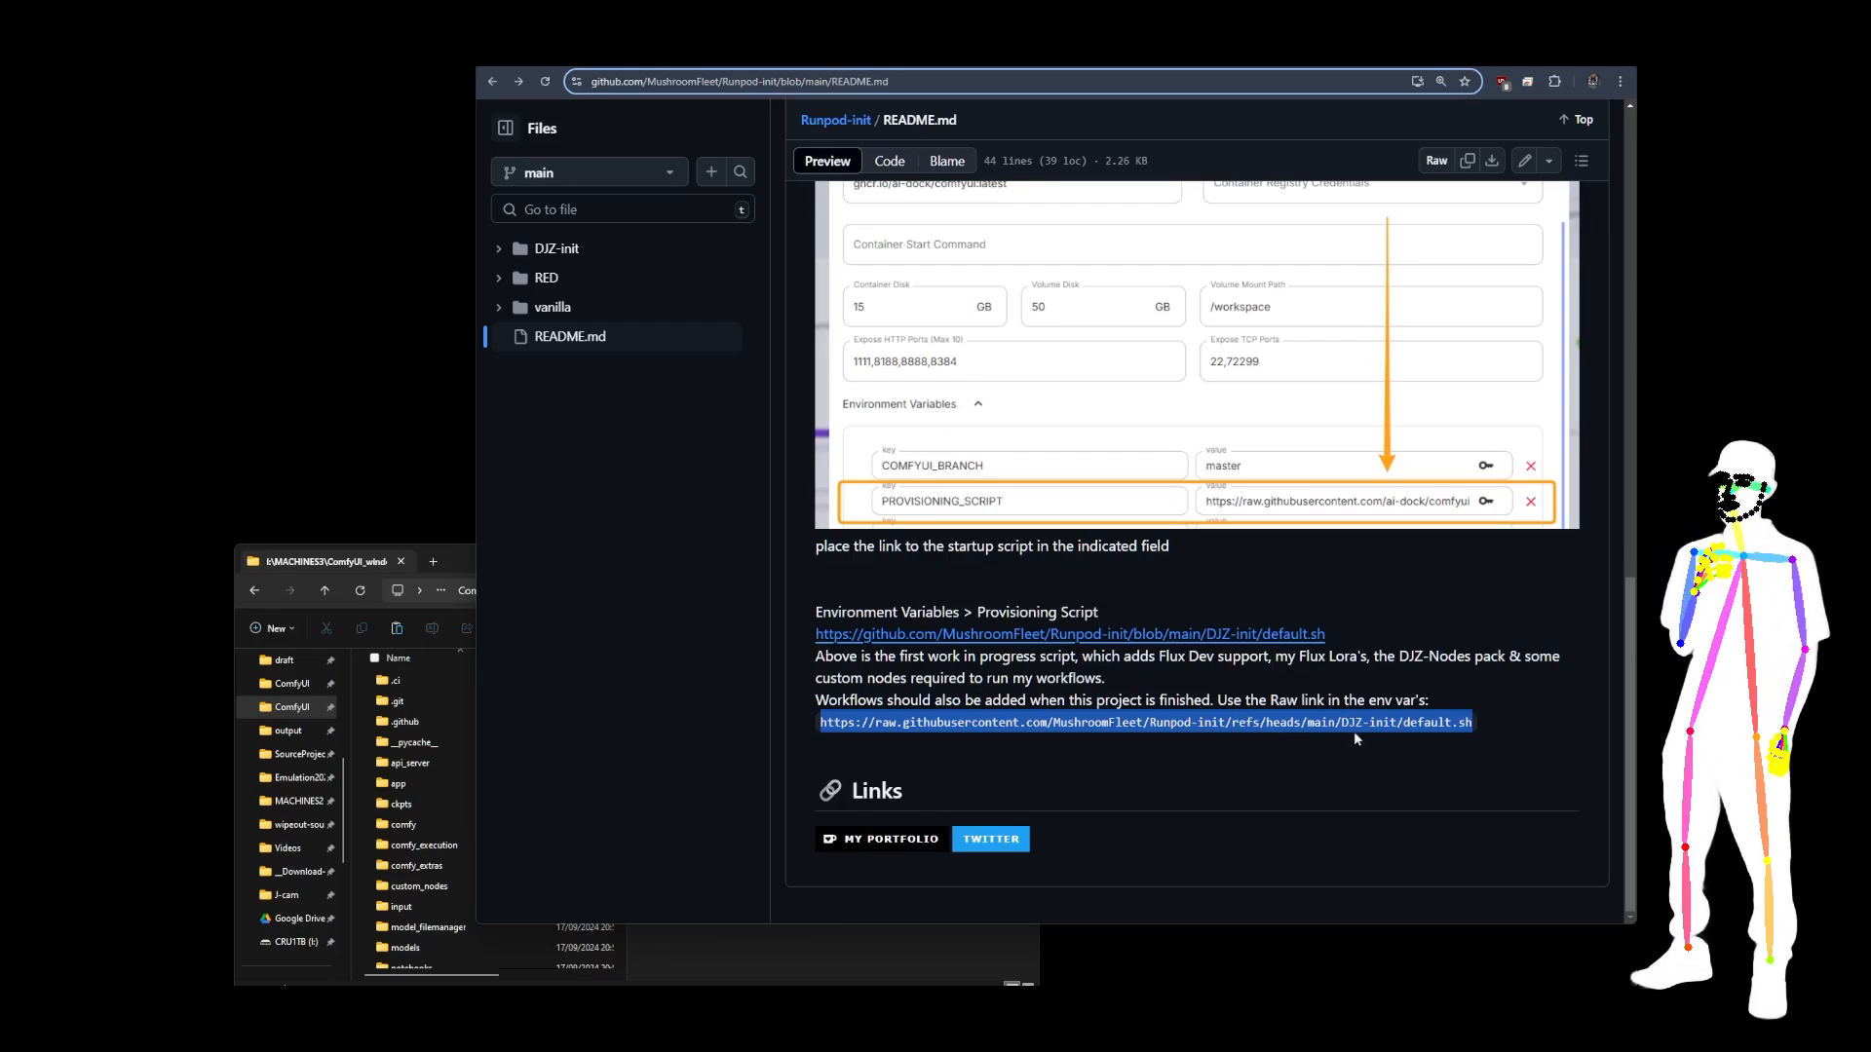
{"action": "left_click", "coordinate": [1428, 727]}
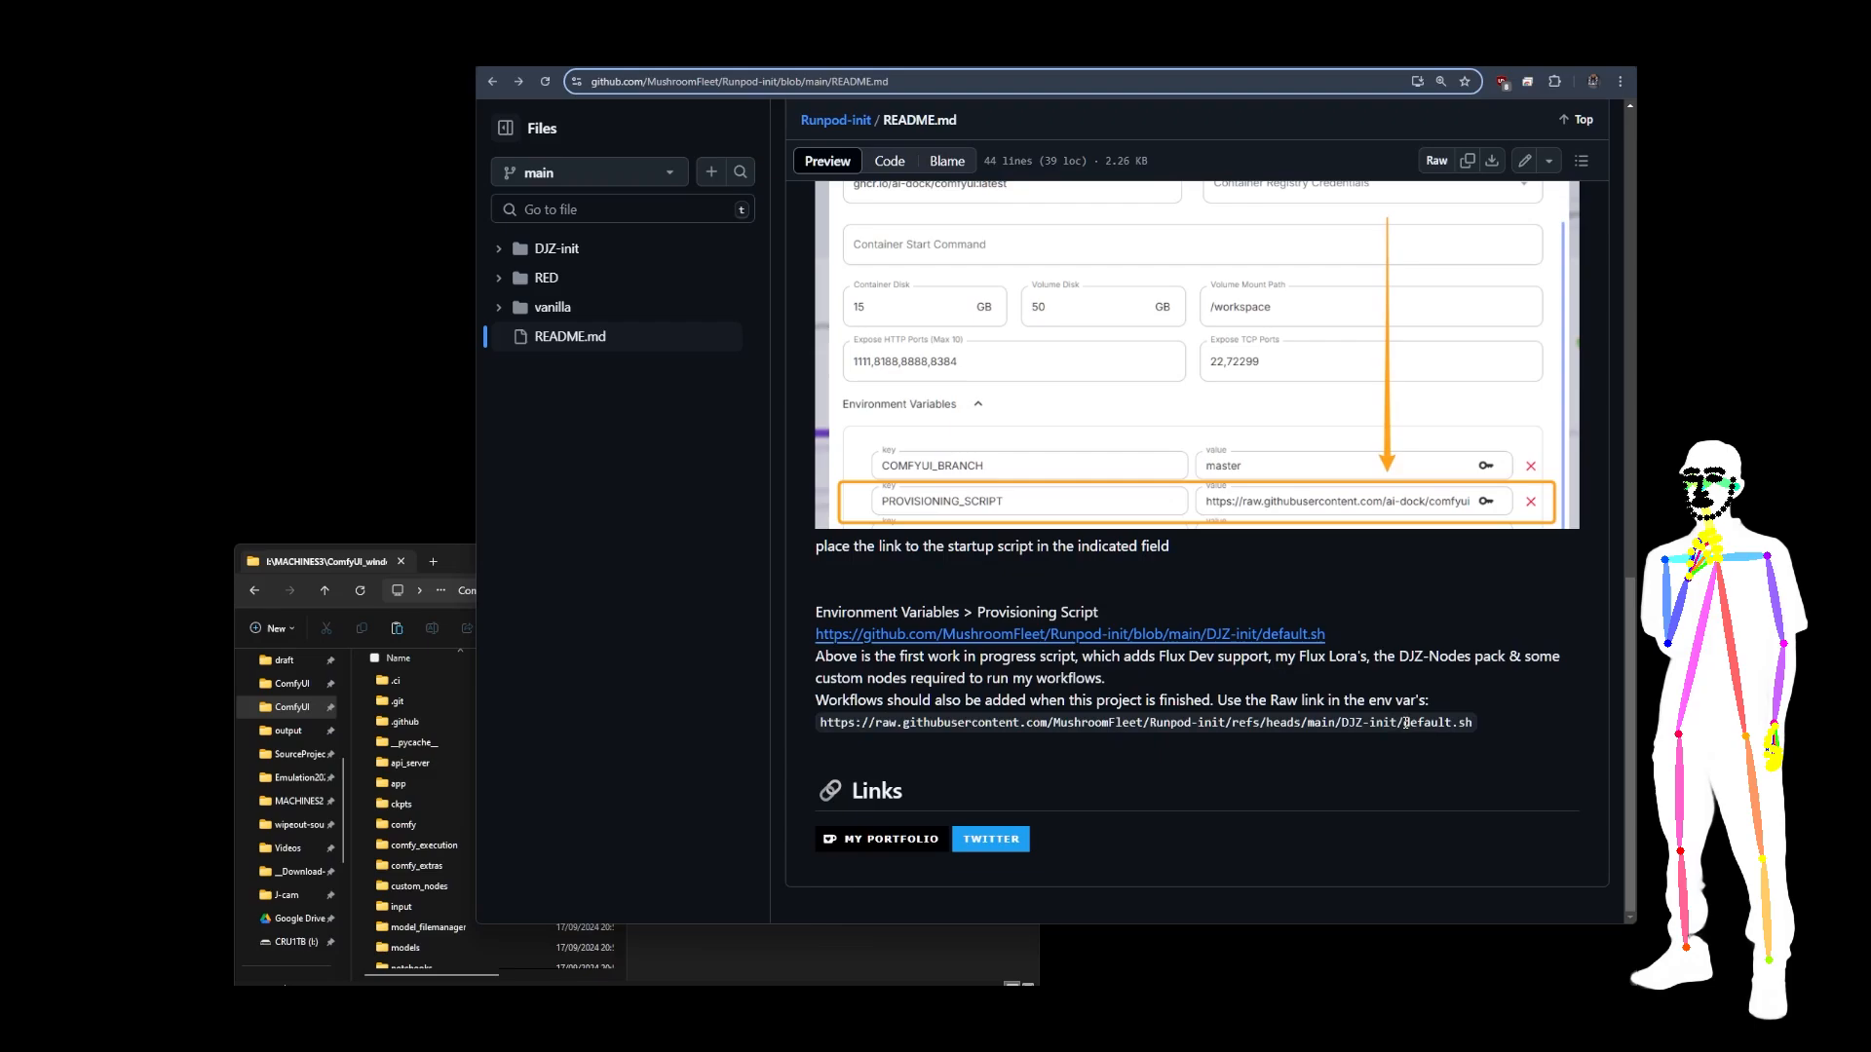
{"action": "left_click_drag", "start_coordinate": [1403, 726], "coordinate": [1478, 724]}
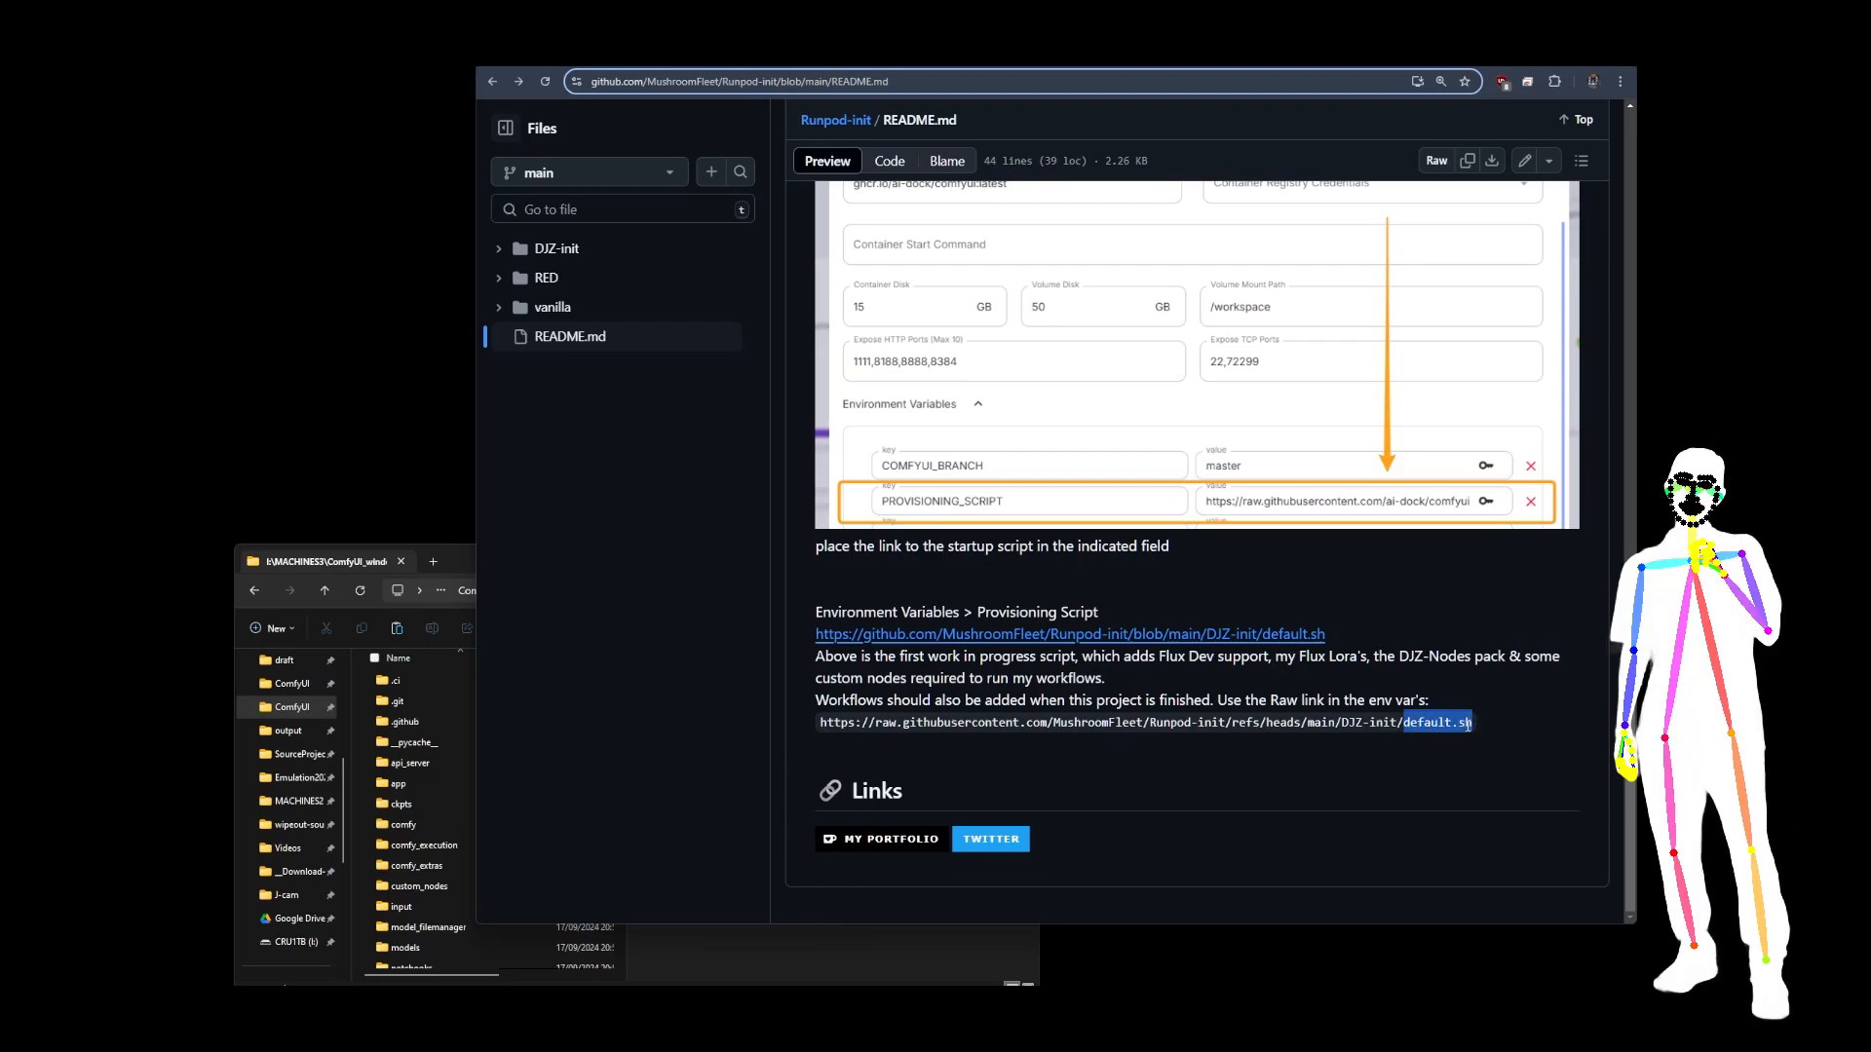
{"action": "left_click", "coordinate": [1477, 723]}
{"action": "left_click_drag", "start_coordinate": [1476, 724], "coordinate": [822, 727]}
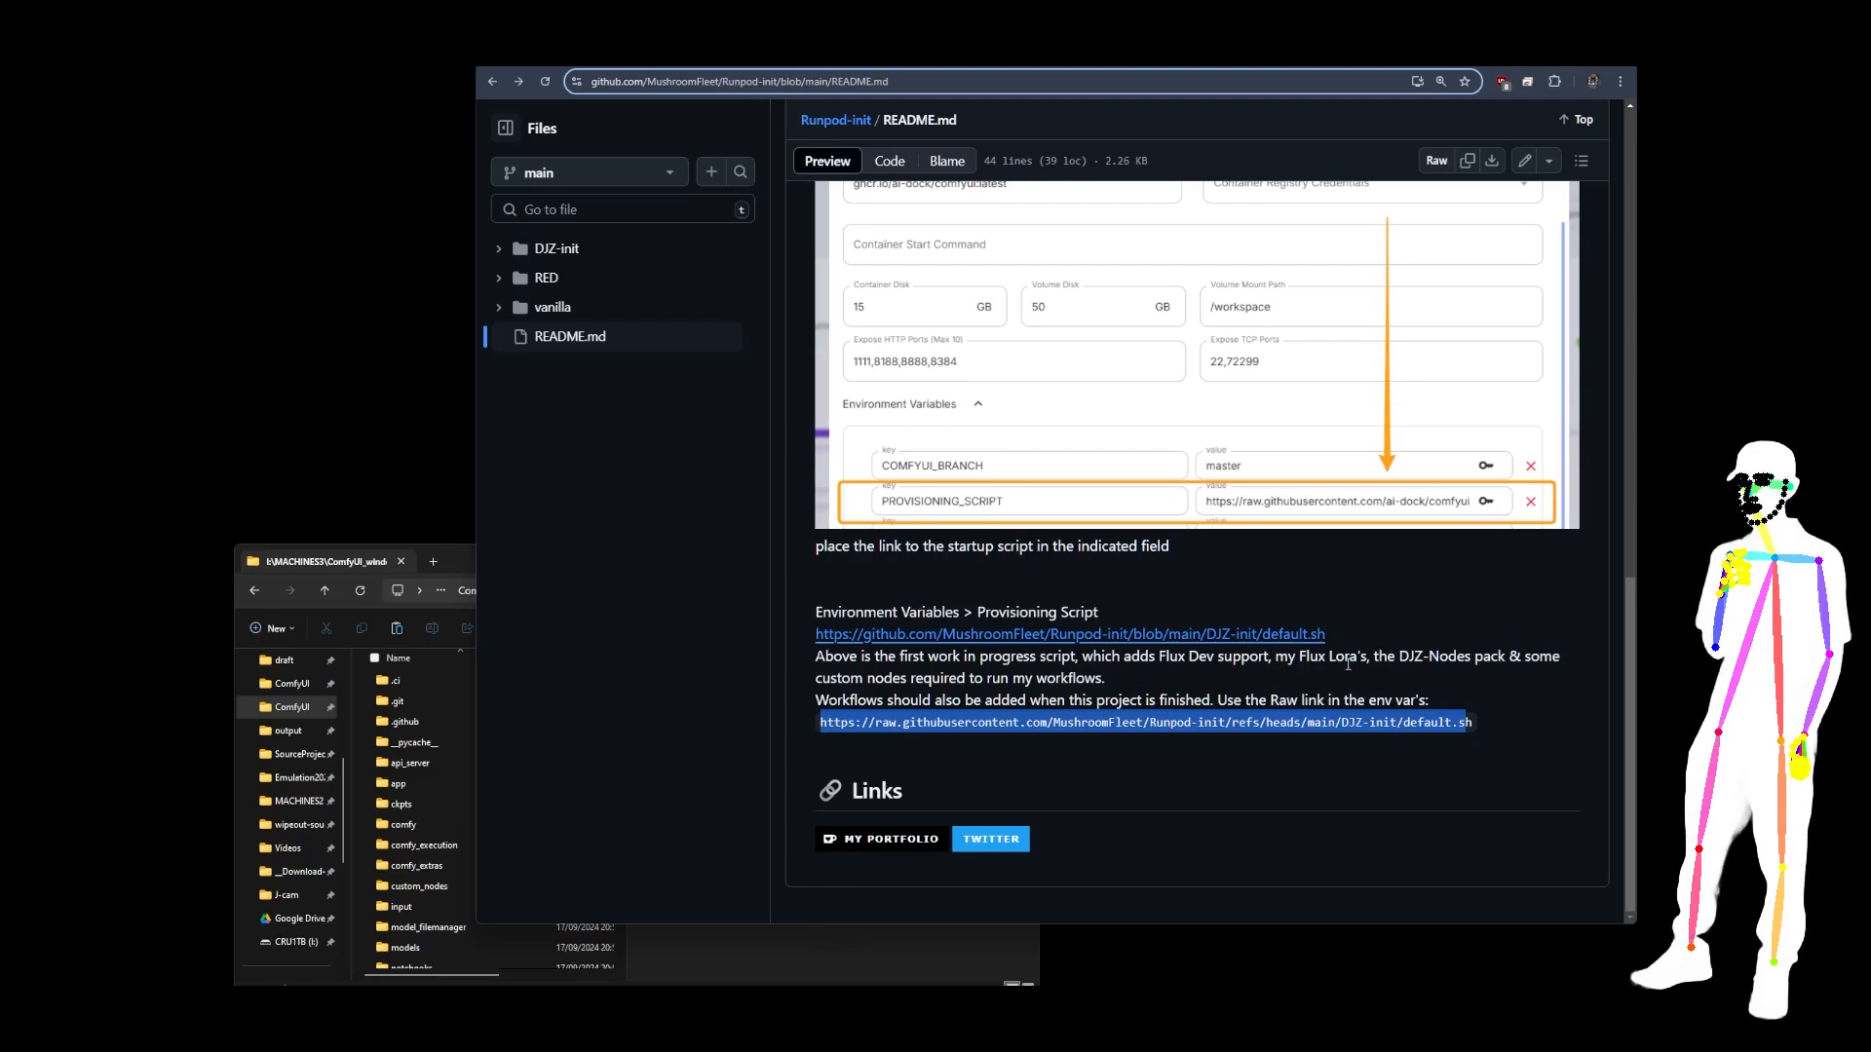
{"action": "left_click", "coordinate": [1420, 581]}
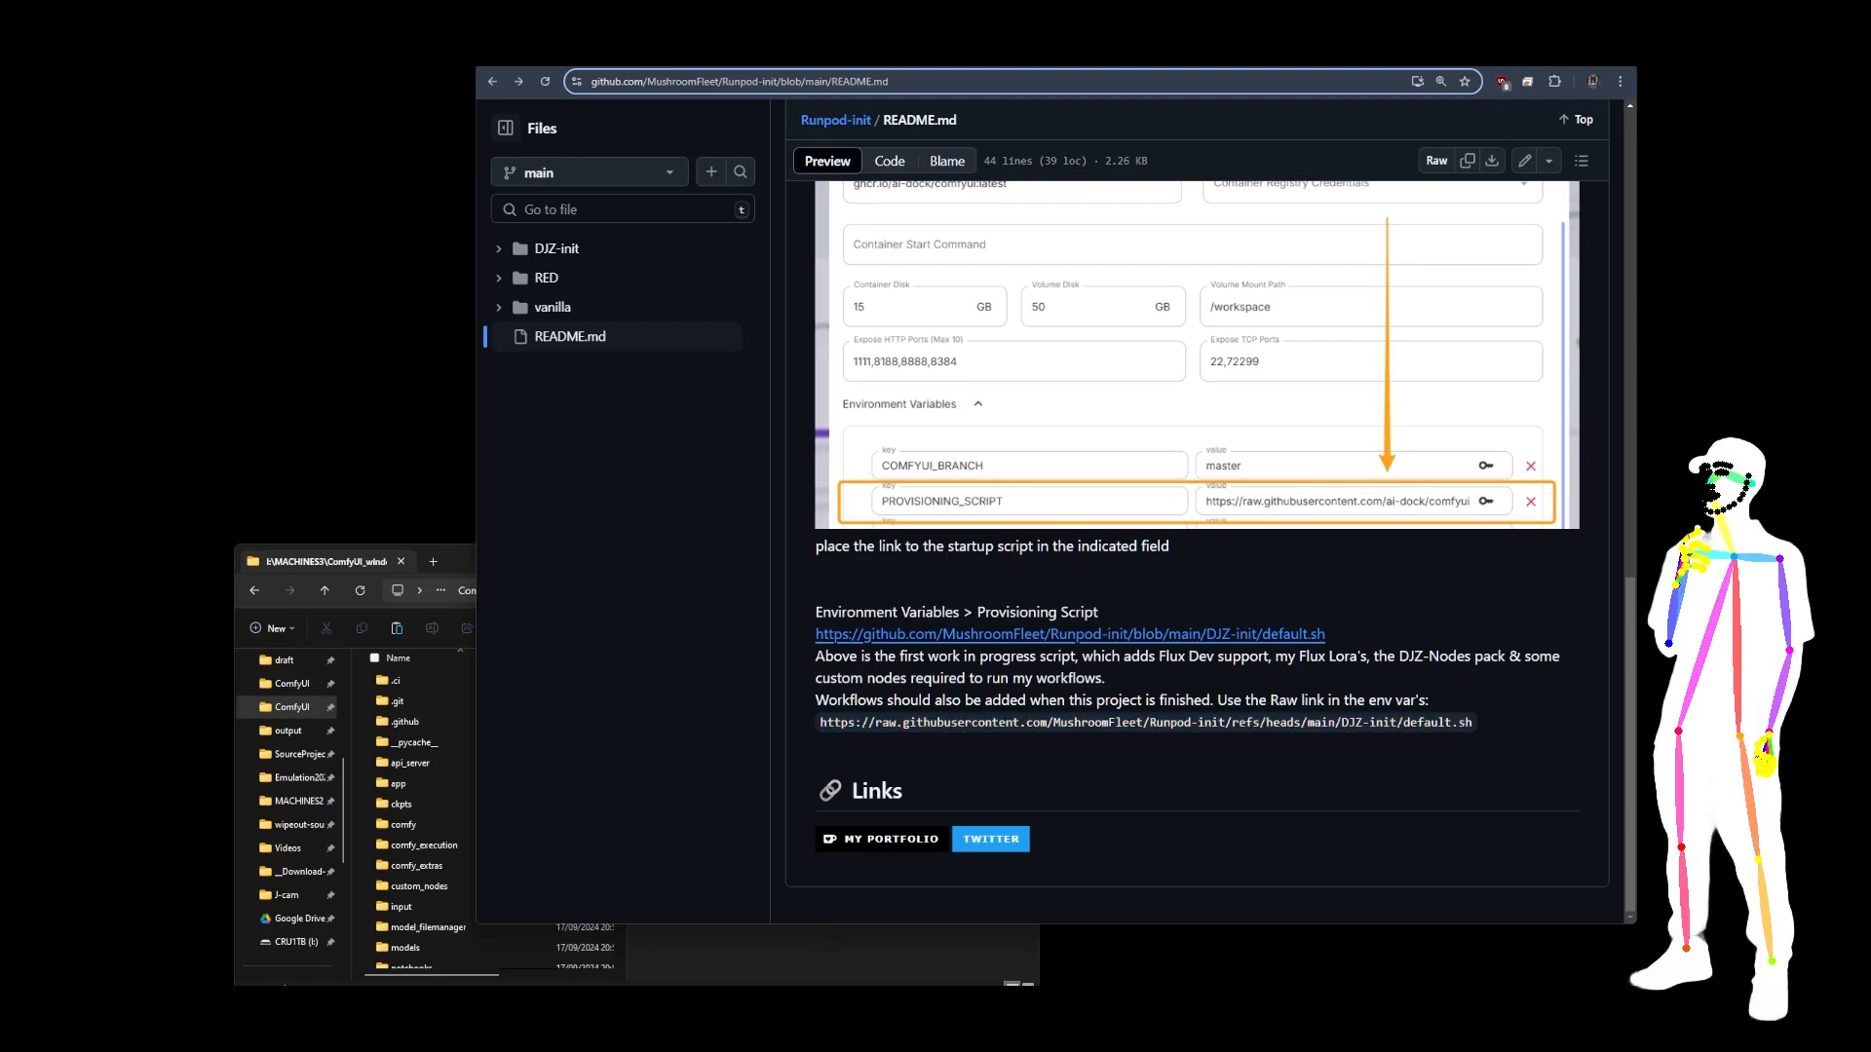
Open ai-dock's pinned comfyui repository and examine its README through the Additional Environment Variables table.
{"action": "key", "text": "ctrl+Tab"}
{"action": "scroll", "coordinate": [1032, 379], "scroll_direction": "down", "scroll_amount": 2}
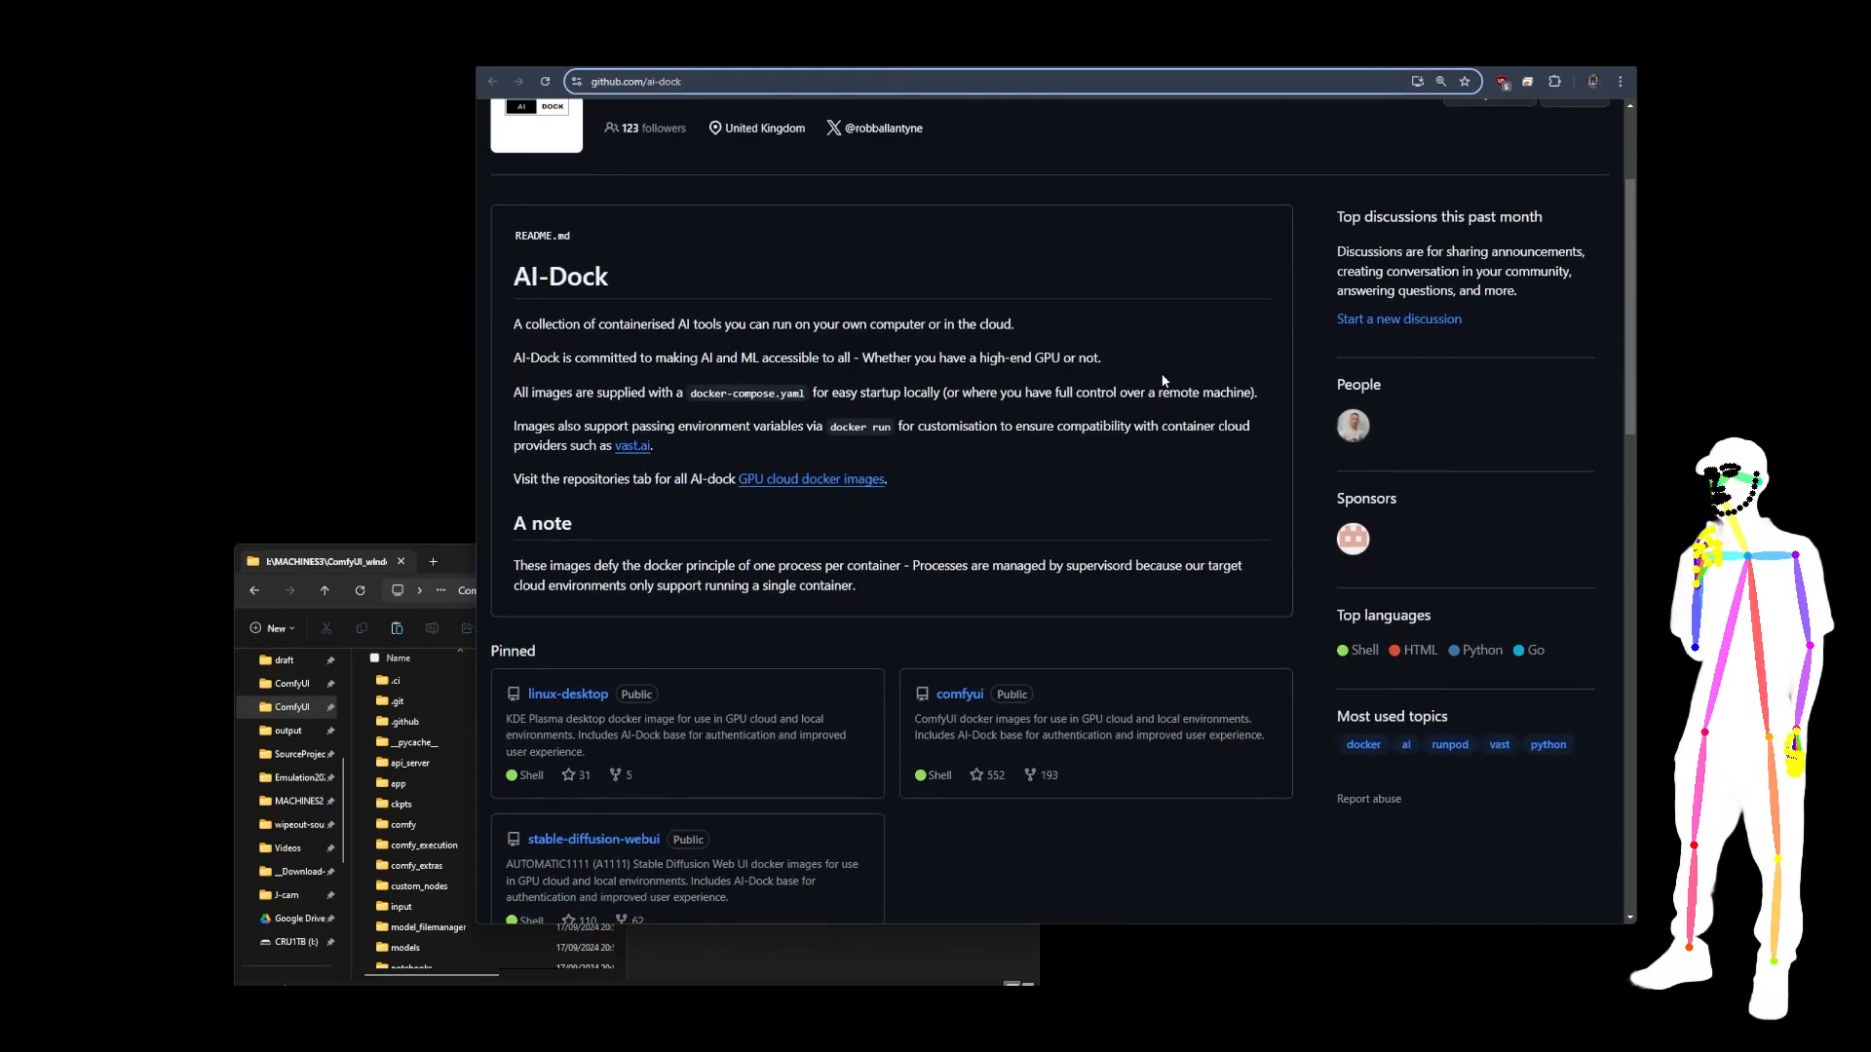
{"action": "left_click", "coordinate": [960, 693]}
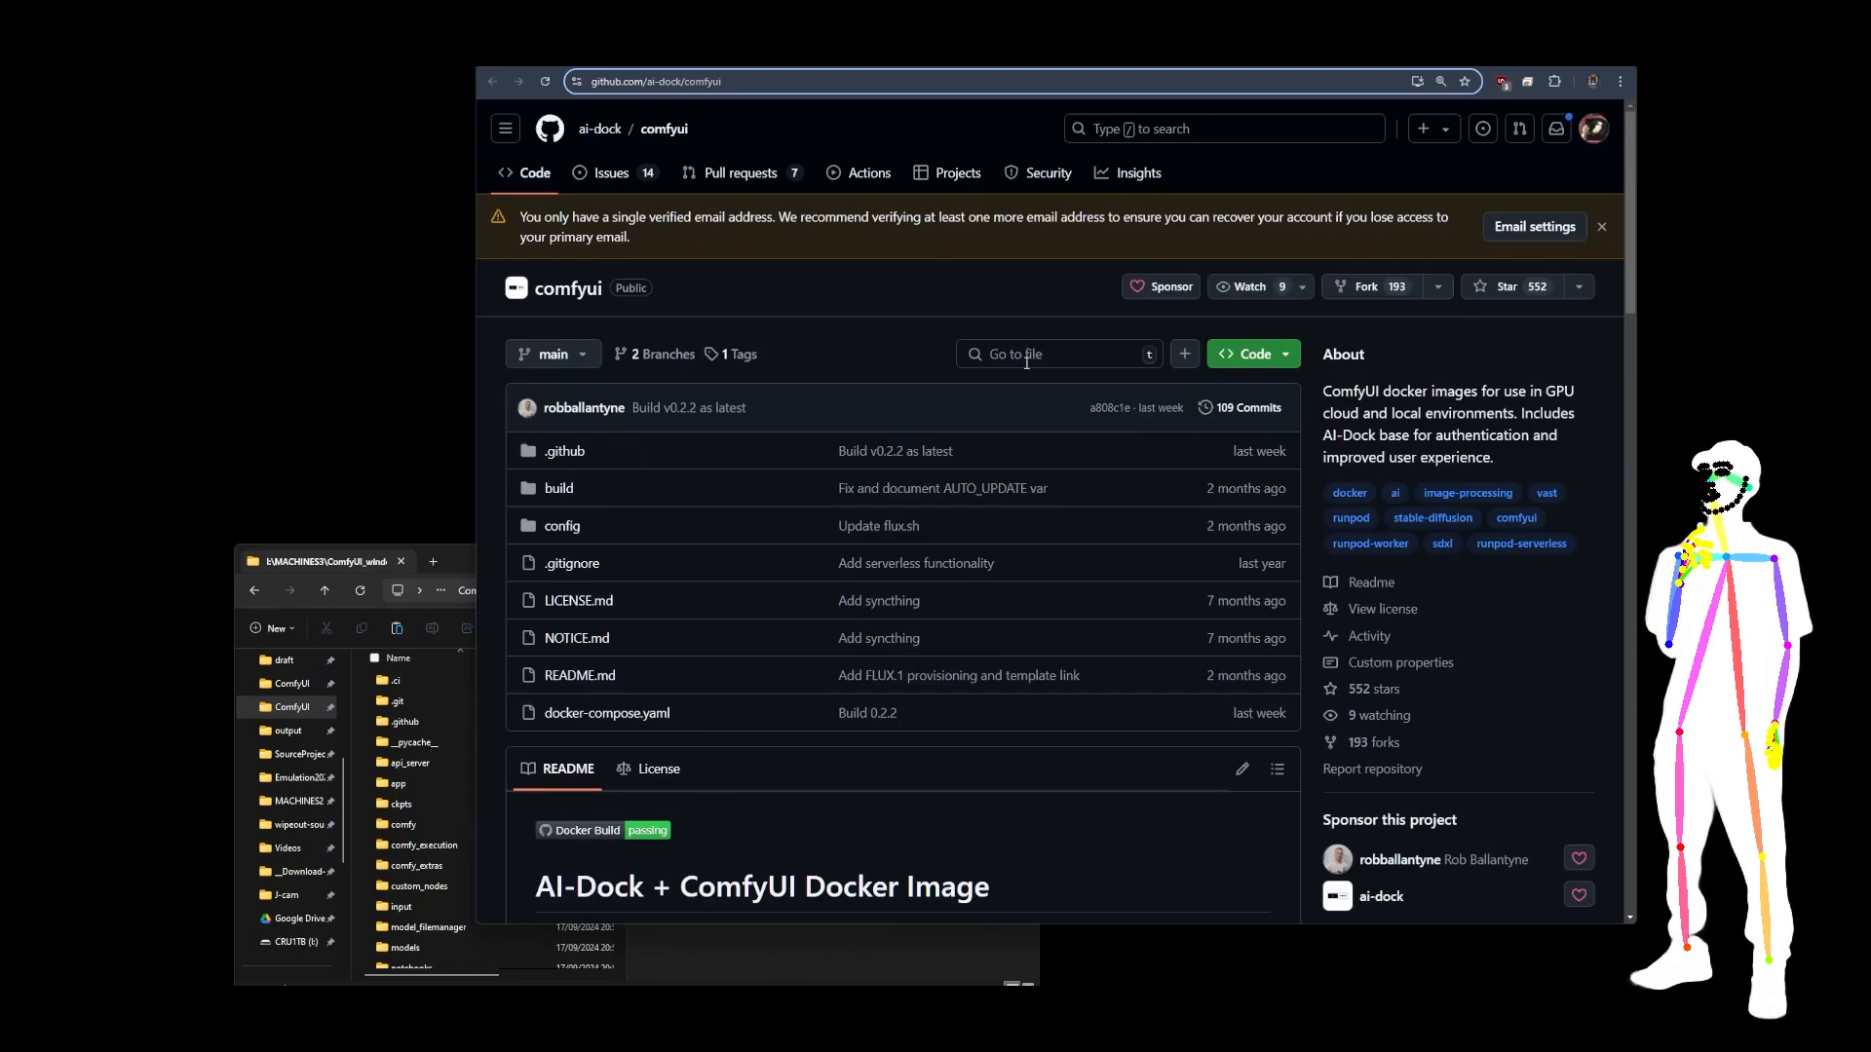
{"action": "scroll", "coordinate": [1085, 313], "scroll_direction": "down", "scroll_amount": 2}
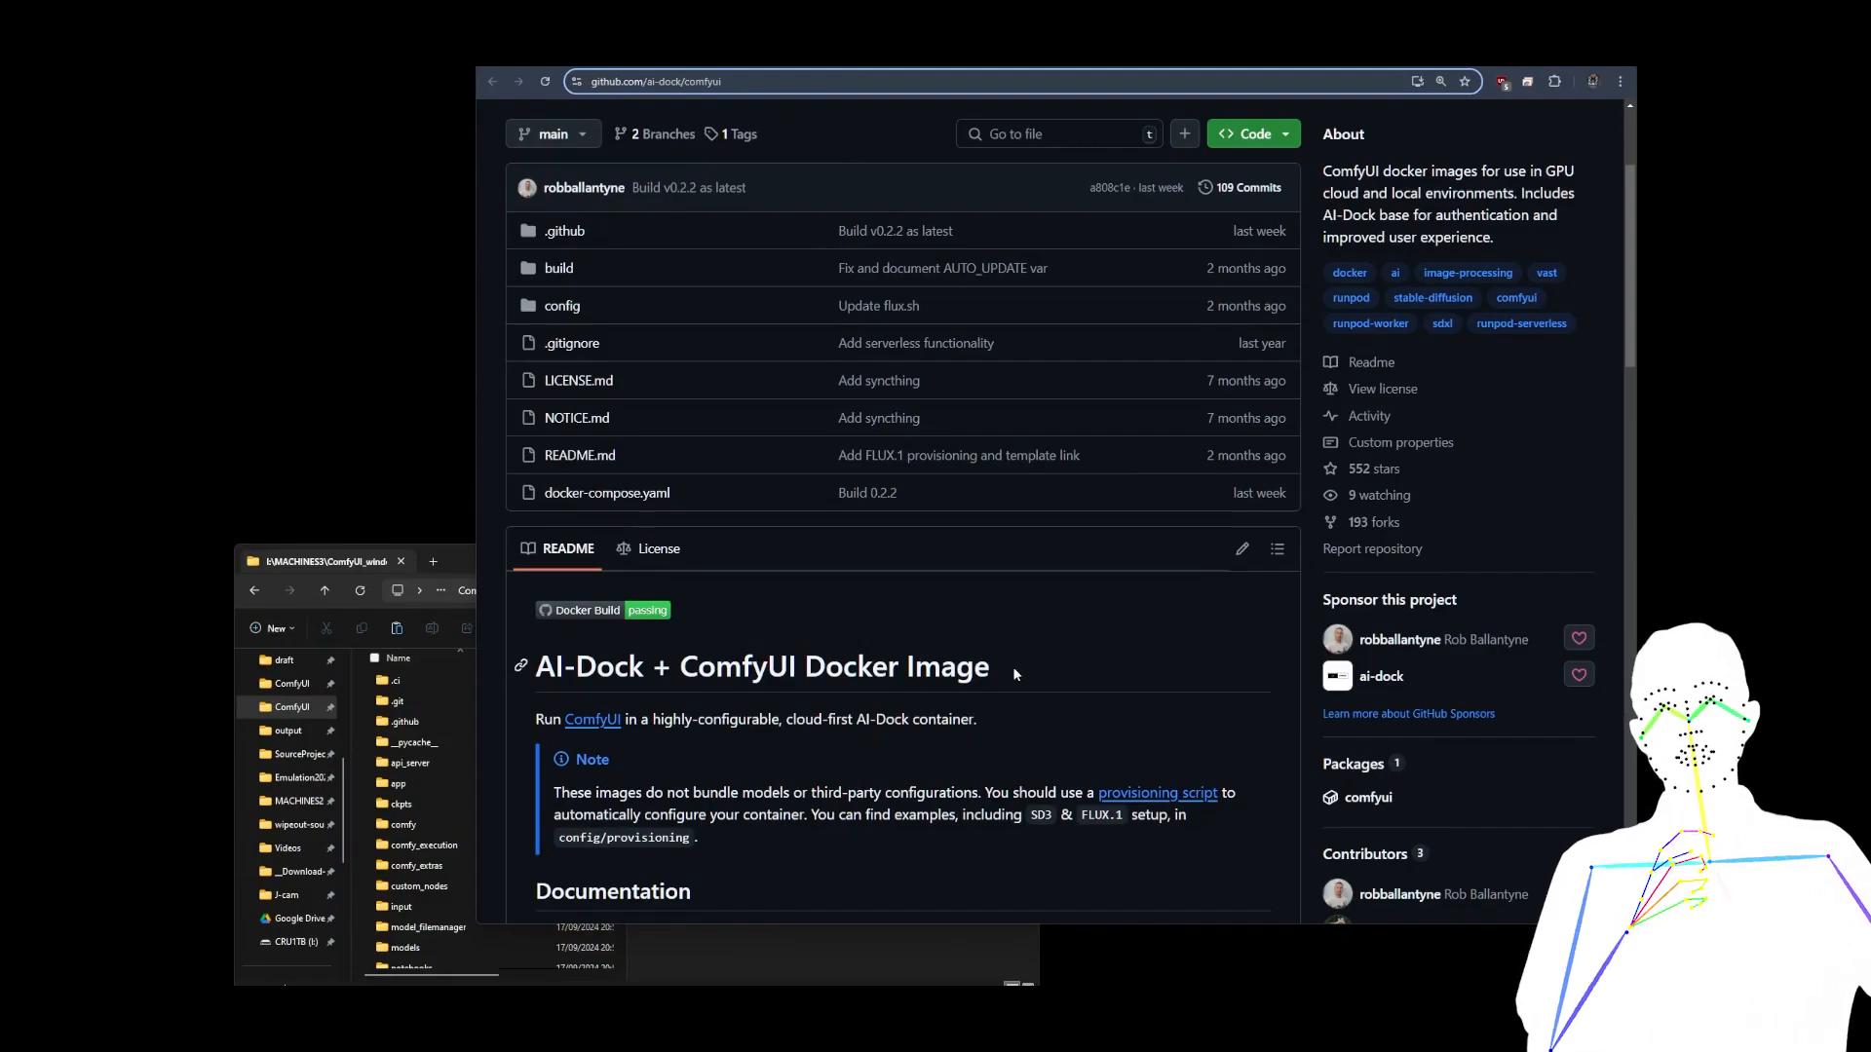
{"action": "scroll", "coordinate": [1014, 667], "scroll_direction": "down", "scroll_amount": 5}
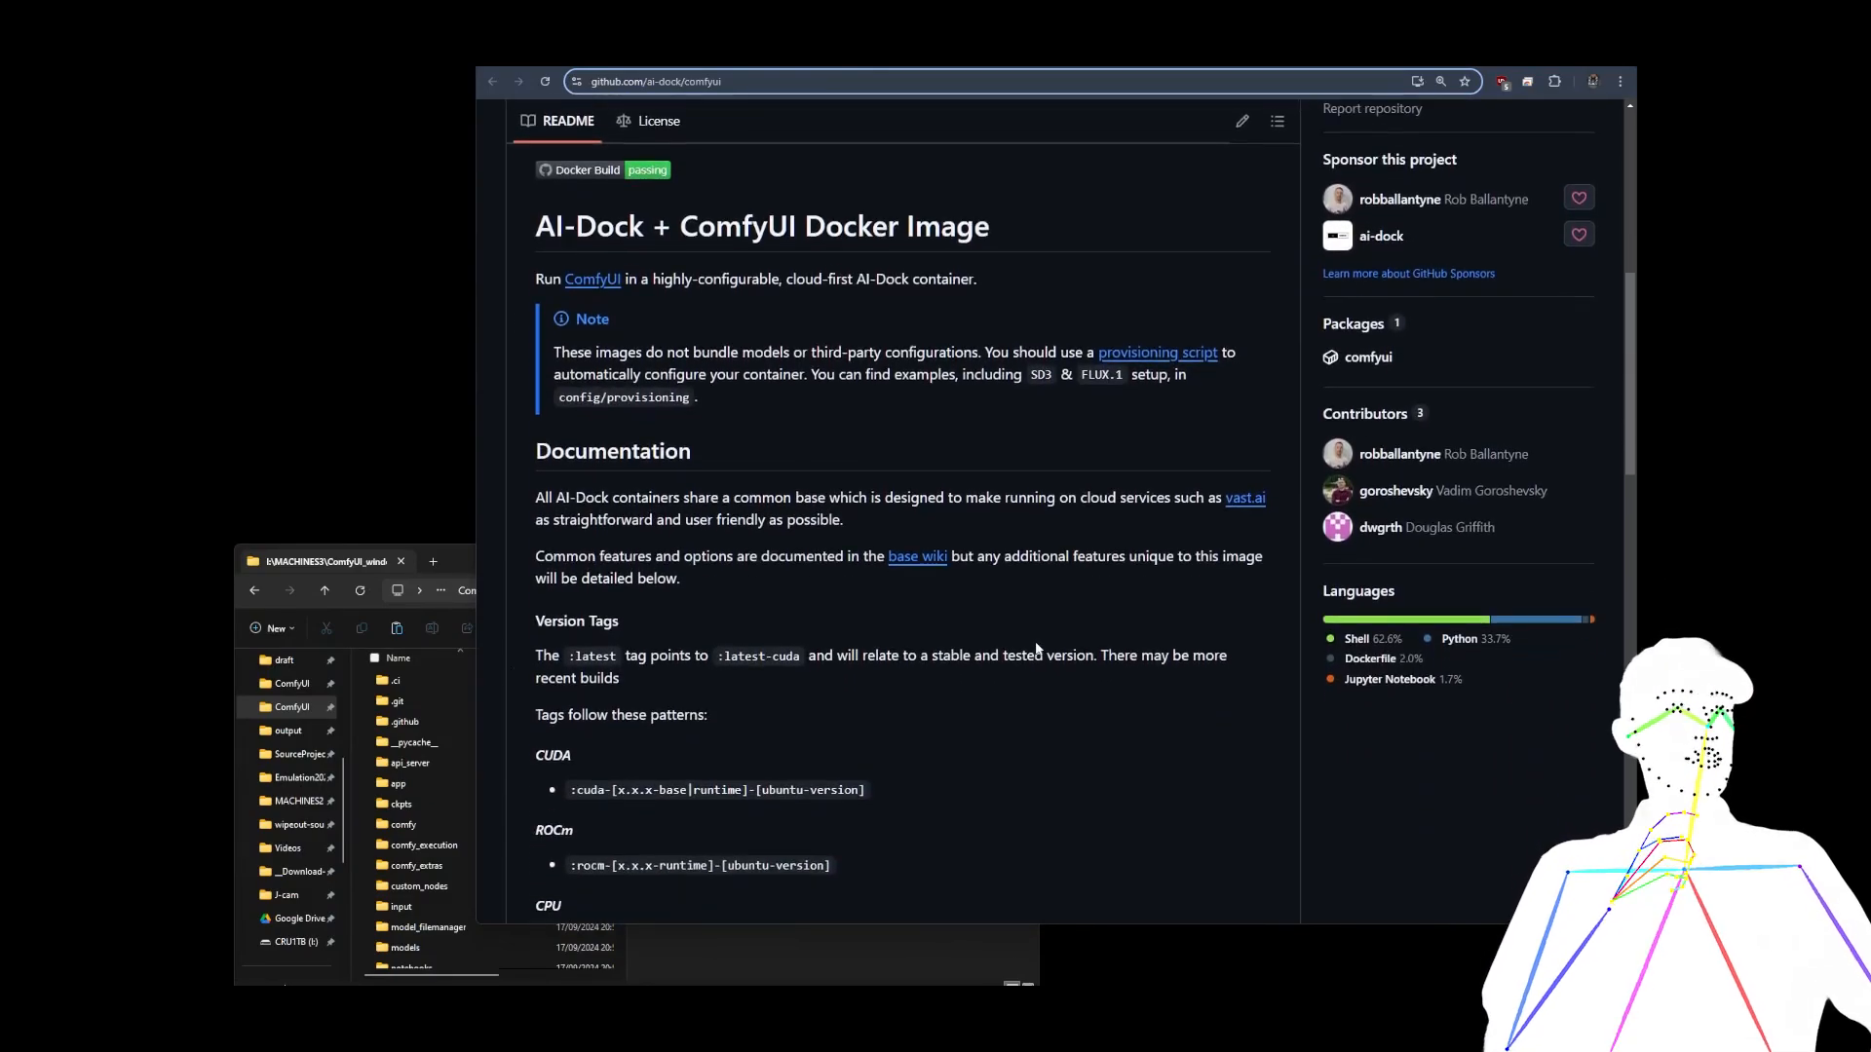
{"action": "scroll", "coordinate": [1036, 649], "scroll_direction": "down", "scroll_amount": 2}
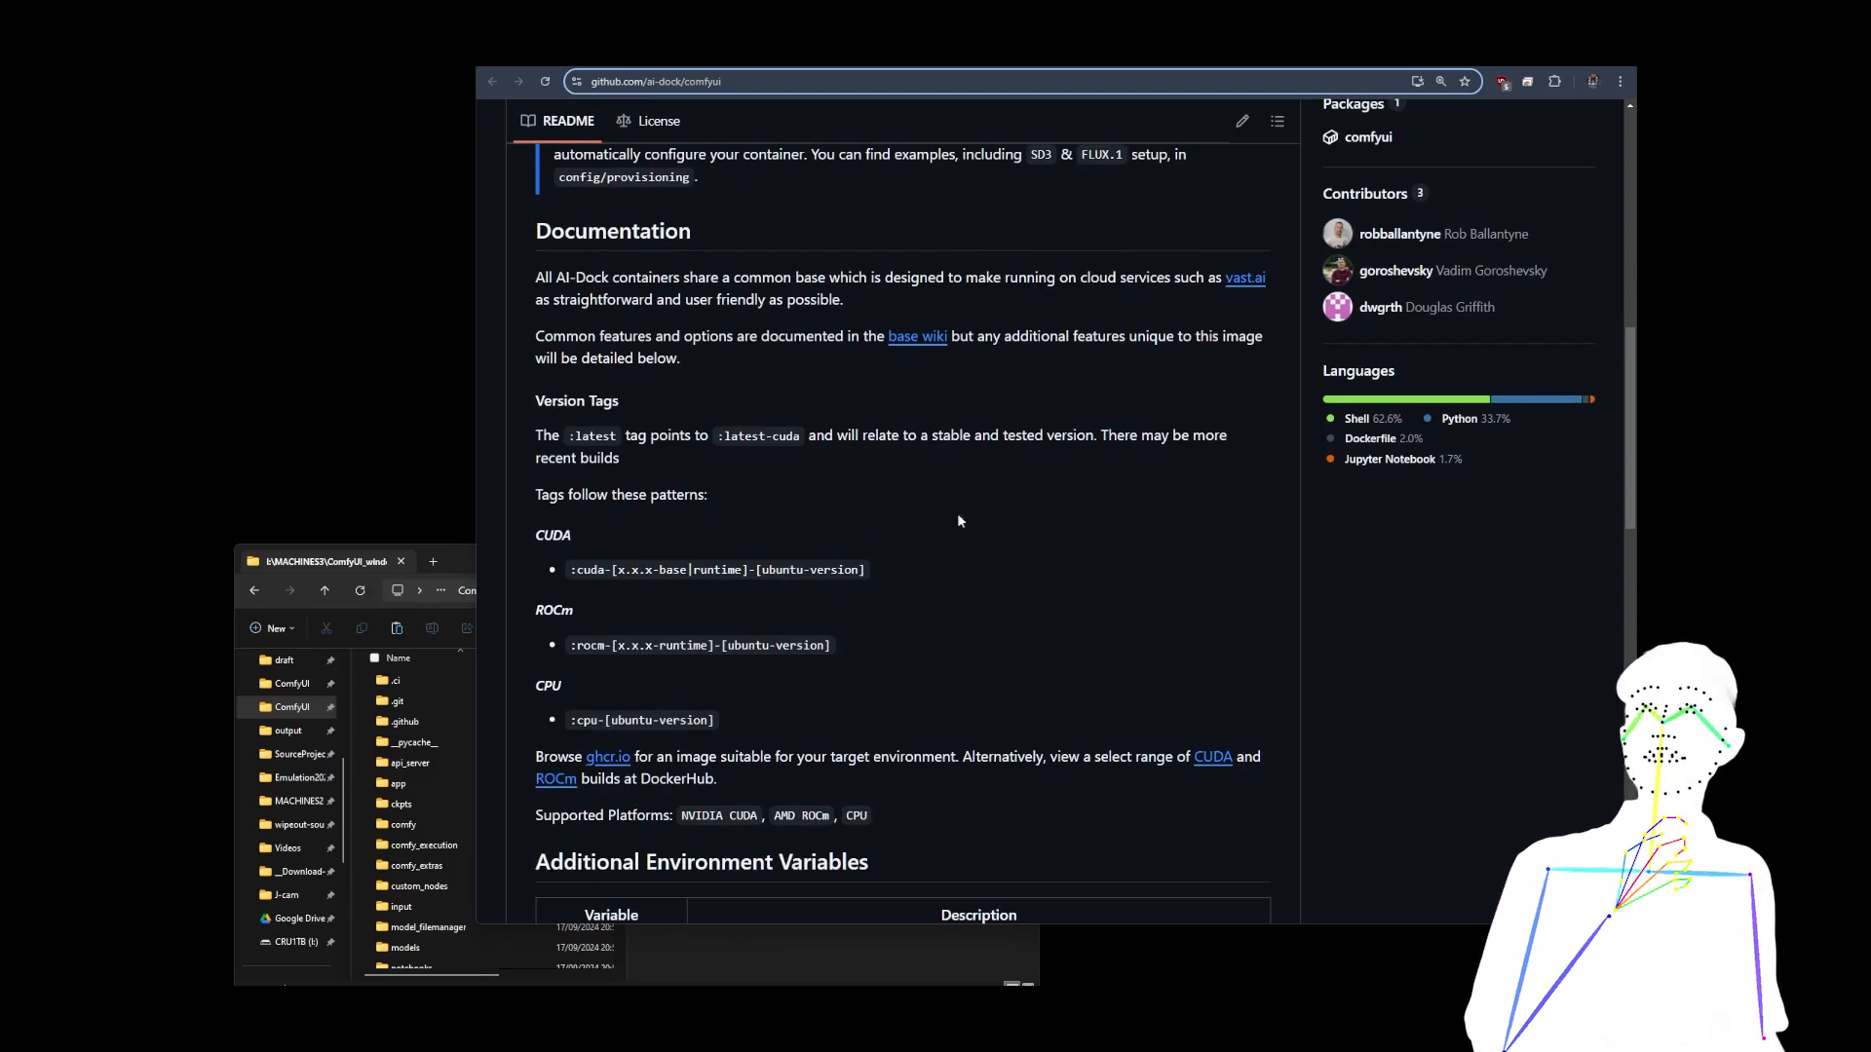
{"action": "scroll", "coordinate": [971, 514], "scroll_direction": "down", "scroll_amount": 5}
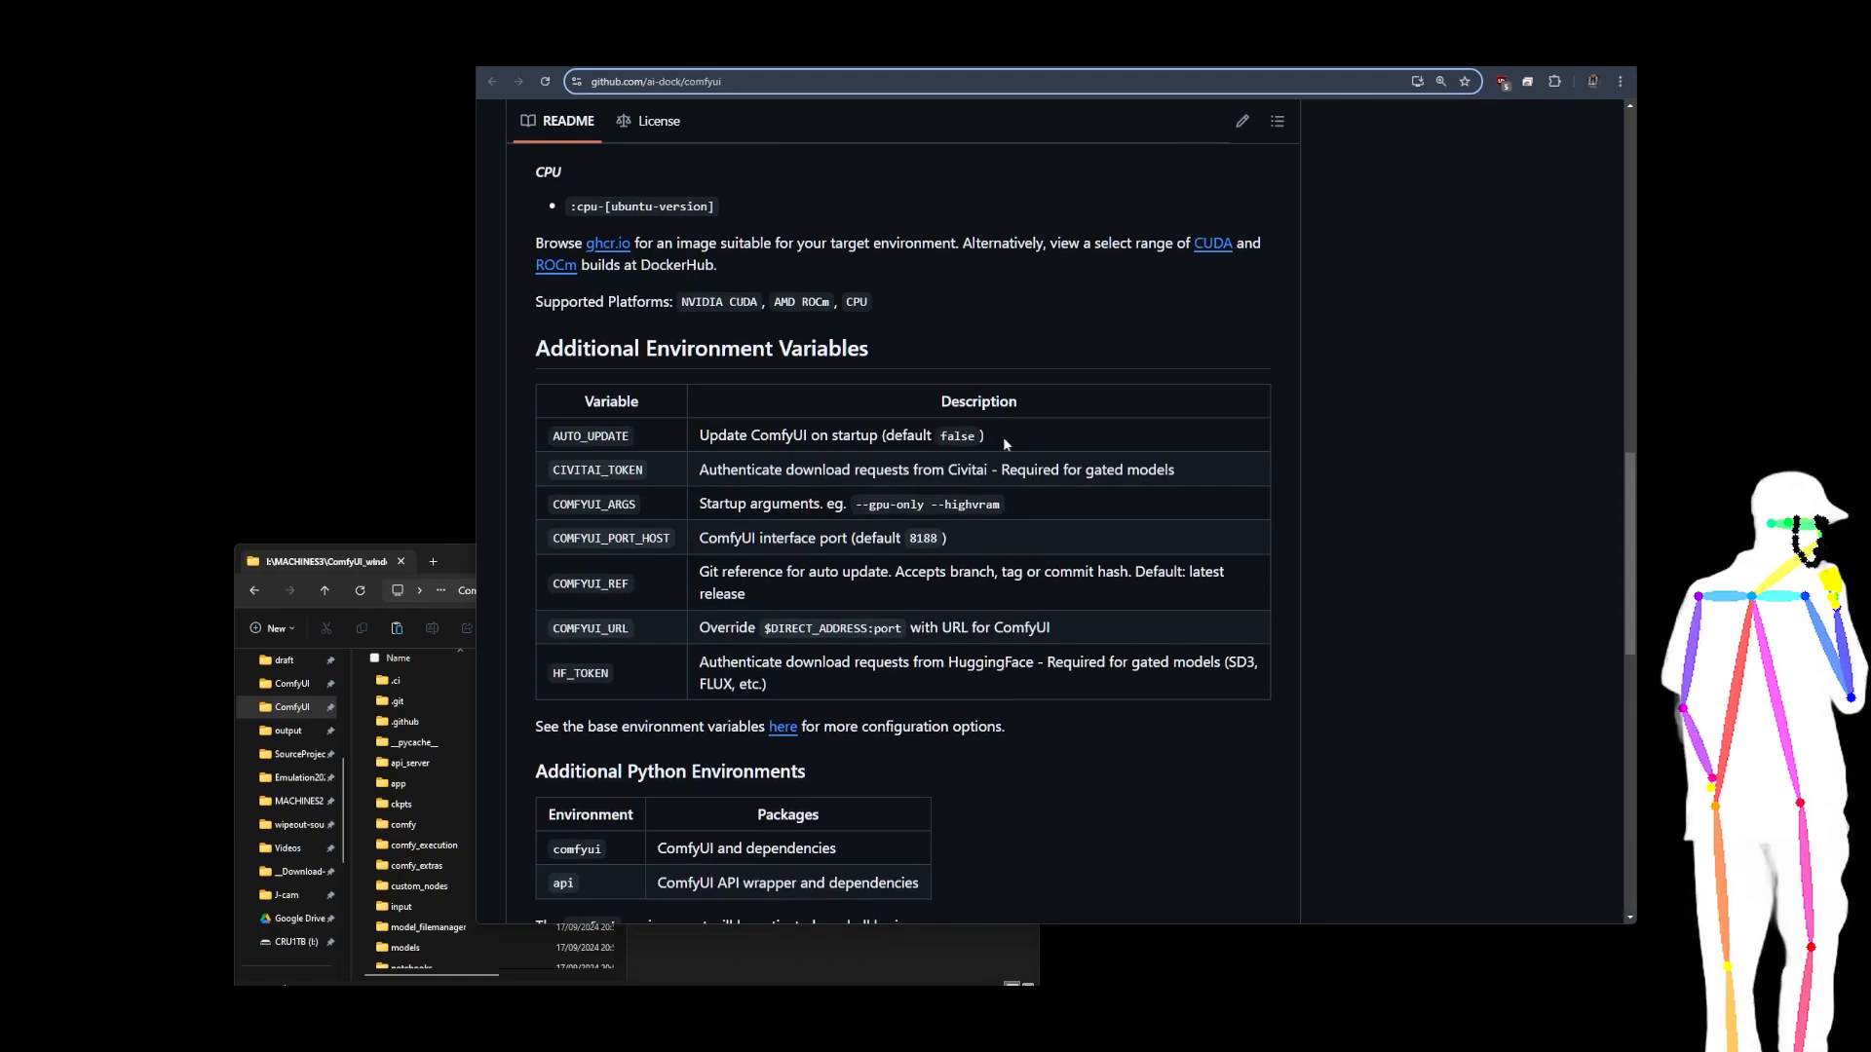
Highlight the AUTO_UPDATE, CIVITAI_TOKEN and HF_TOKEN entries in the README's Additional Environment Variables table.
{"action": "left_click_drag", "start_coordinate": [986, 437], "coordinate": [694, 442]}
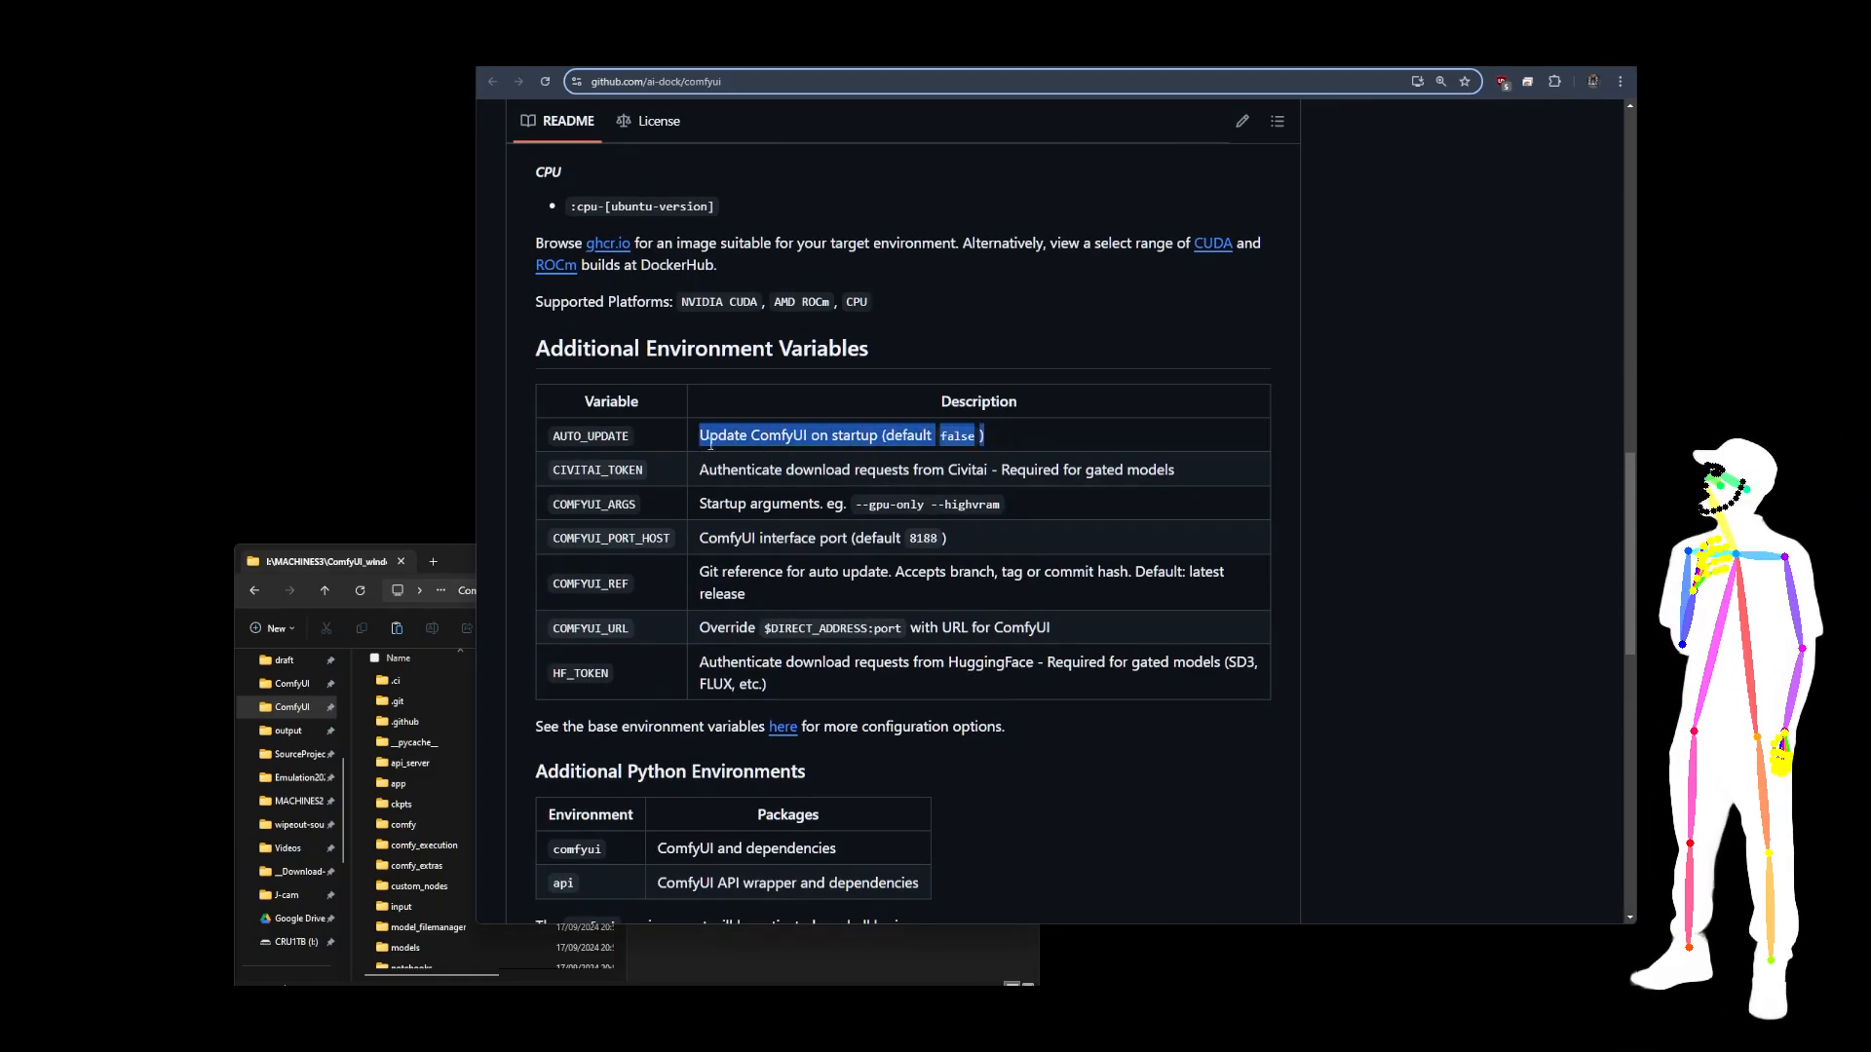
{"action": "left_click", "coordinate": [1042, 423]}
{"action": "scroll", "coordinate": [1083, 506], "scroll_direction": "down", "scroll_amount": 3}
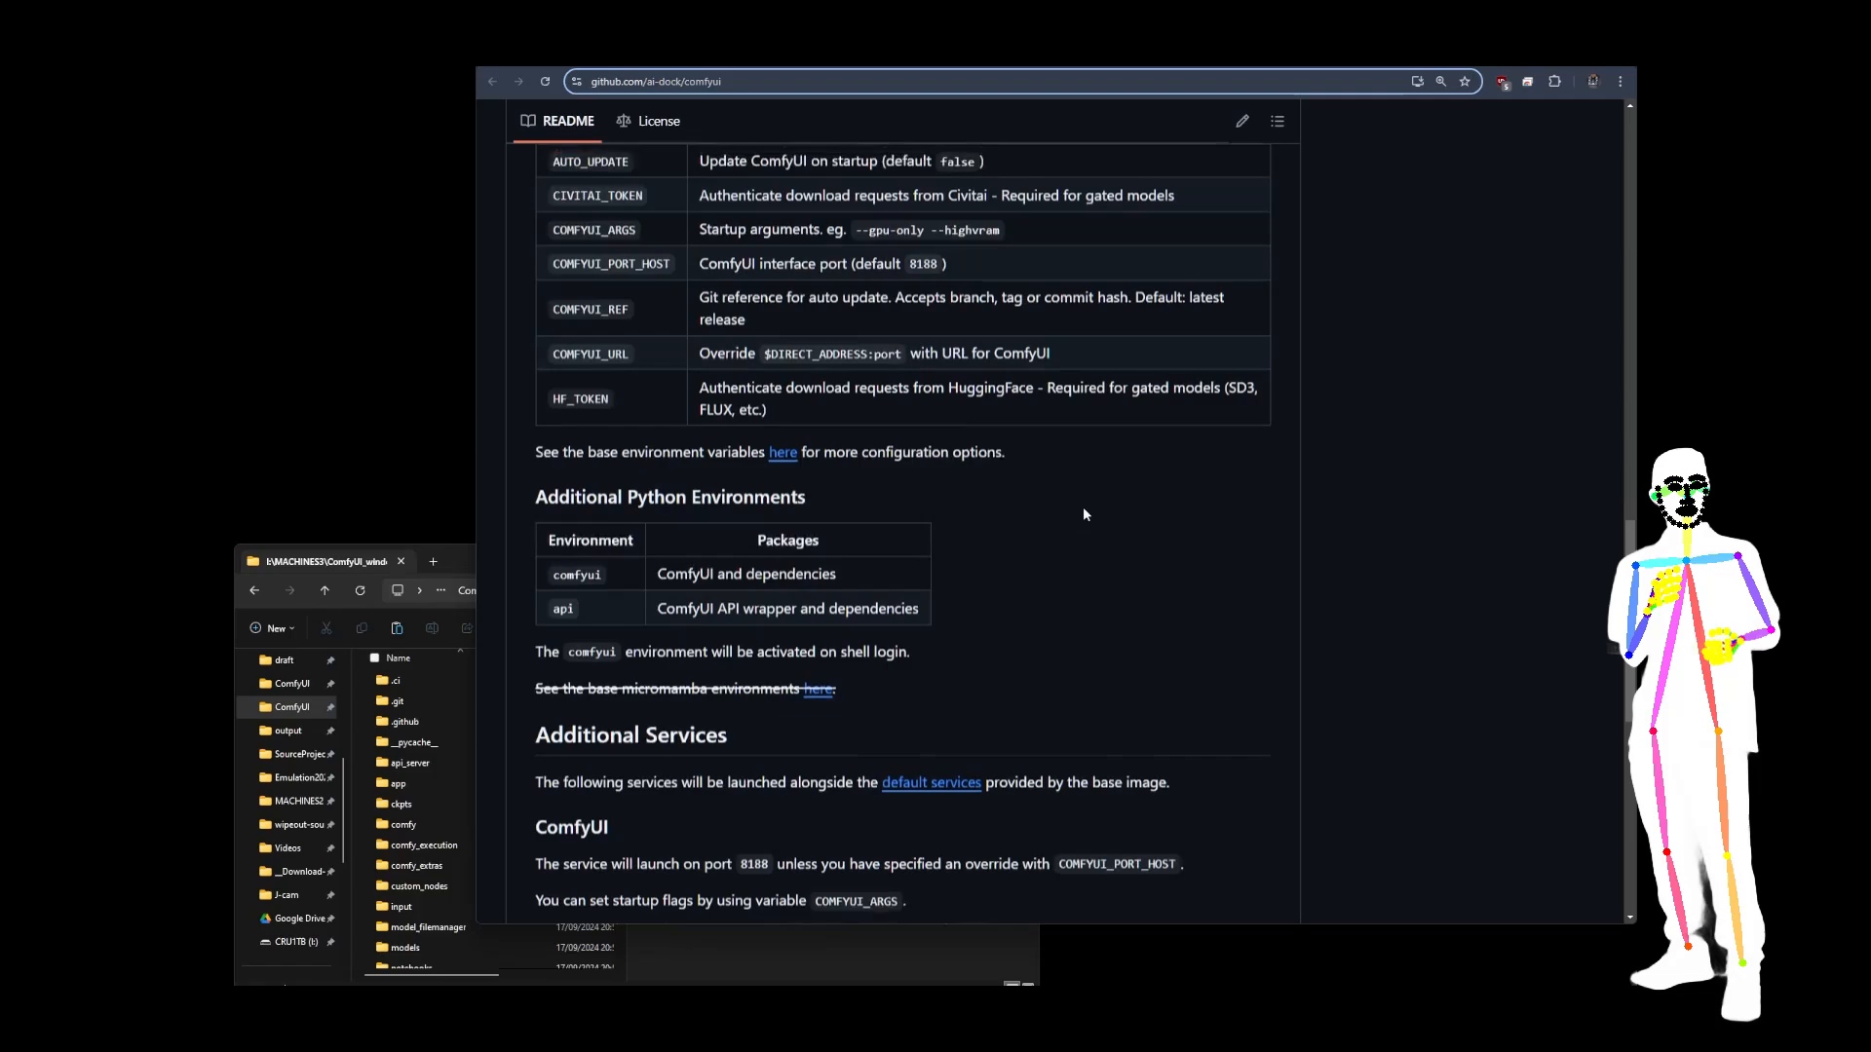
{"action": "scroll", "coordinate": [697, 400], "scroll_direction": "up", "scroll_amount": 2}
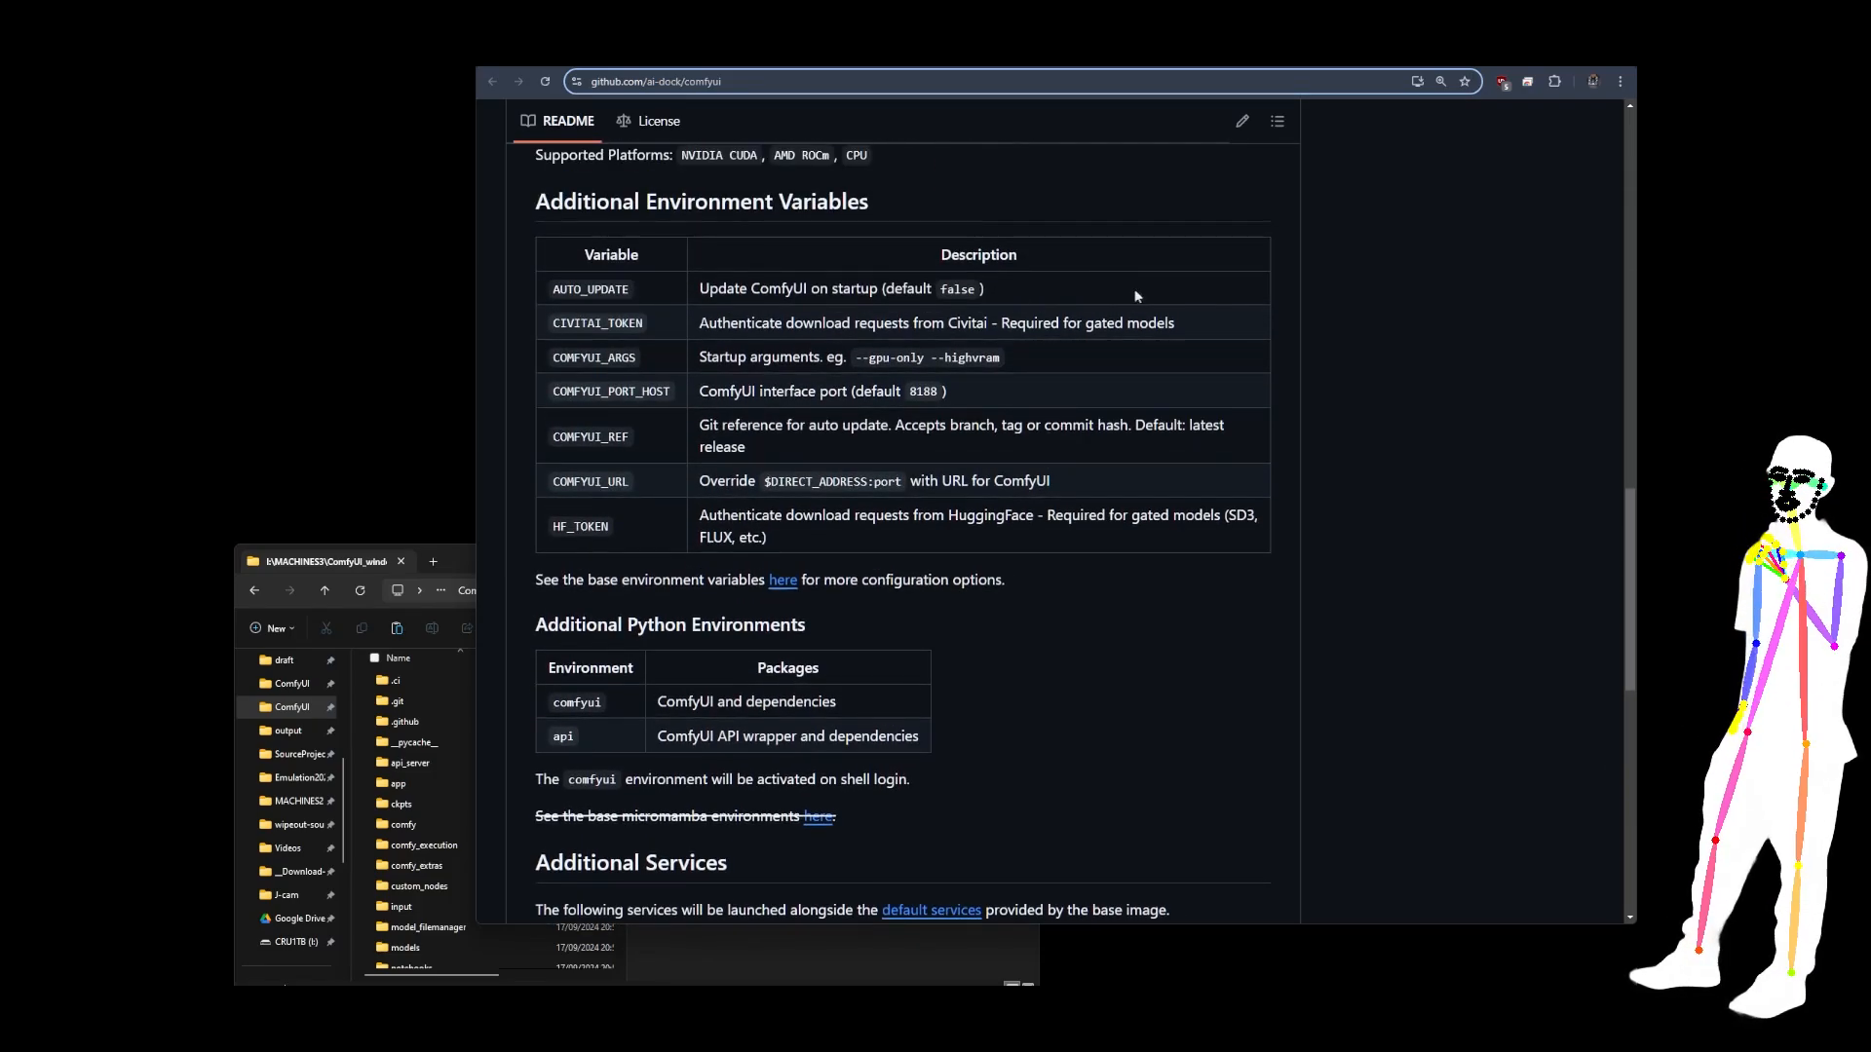
{"action": "left_click_drag", "start_coordinate": [1214, 320], "coordinate": [556, 325]}
{"action": "left_click", "coordinate": [635, 320]}
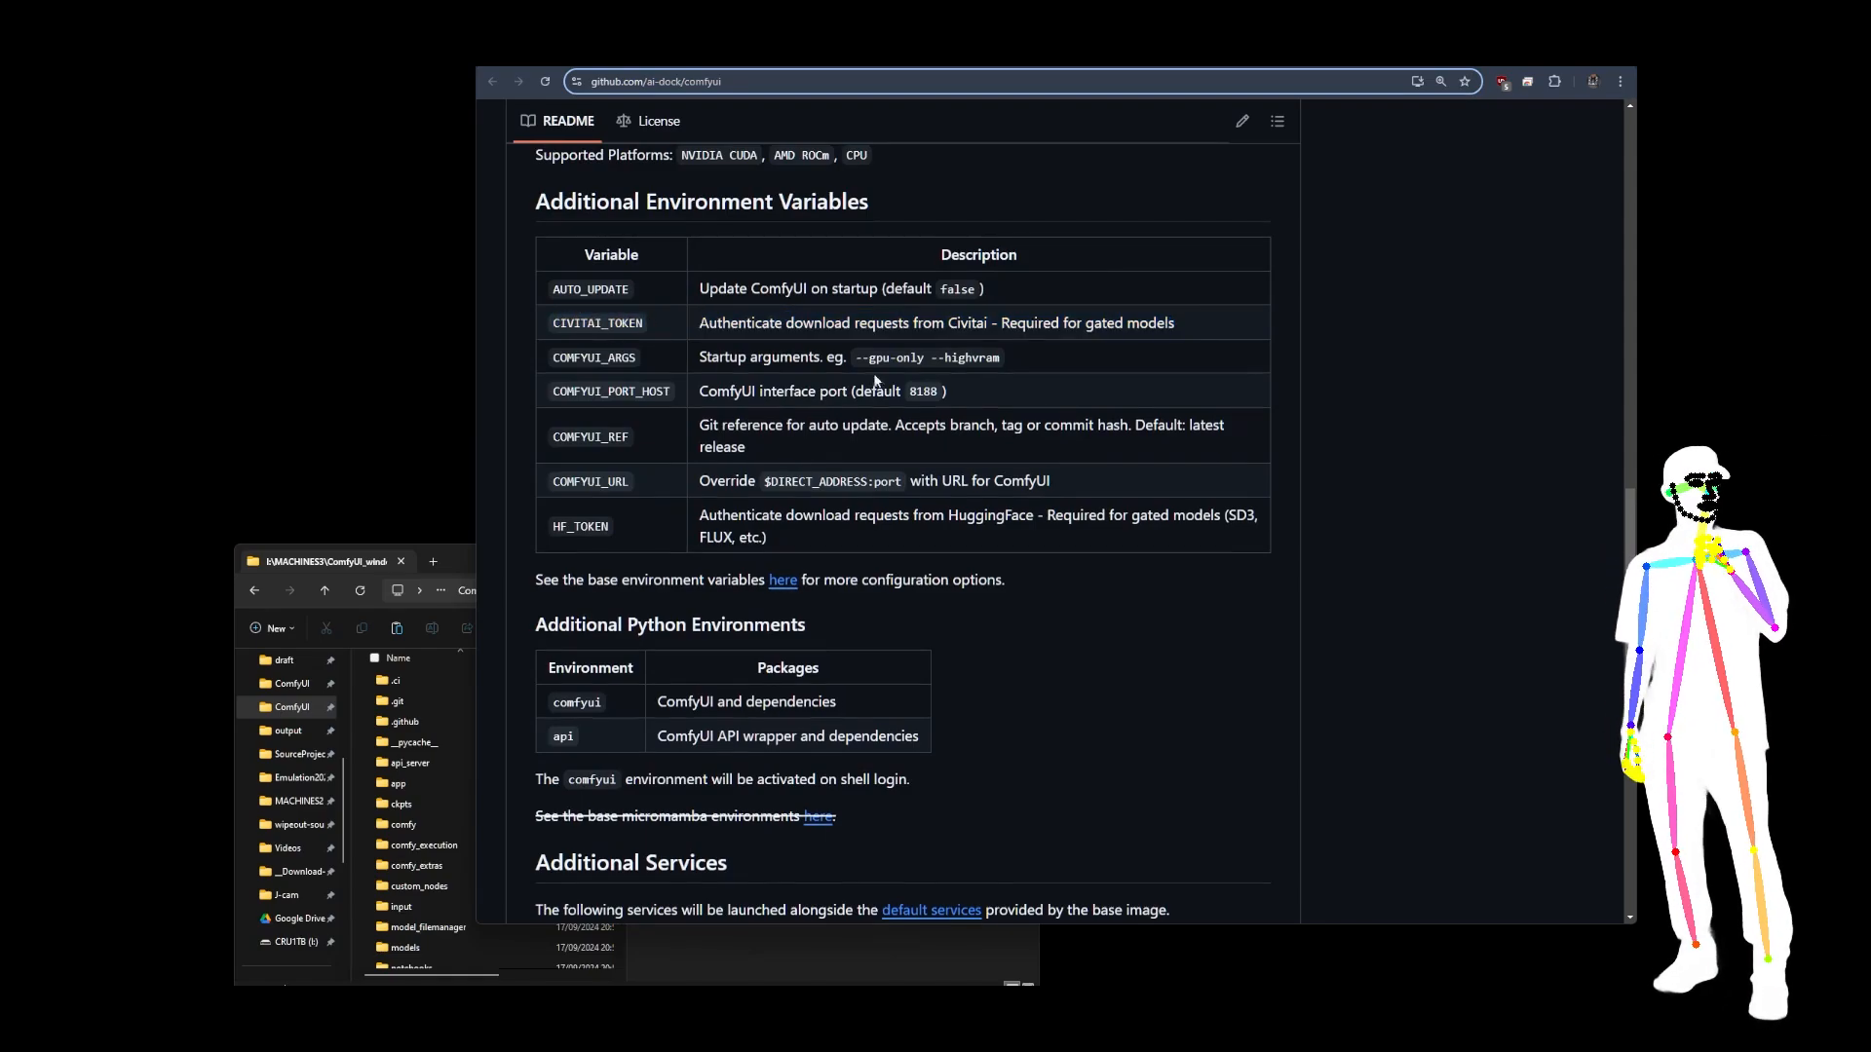
{"action": "scroll", "coordinate": [796, 458], "scroll_direction": "down", "scroll_amount": 1}
{"action": "left_click_drag", "start_coordinate": [766, 465], "coordinate": [701, 449]}
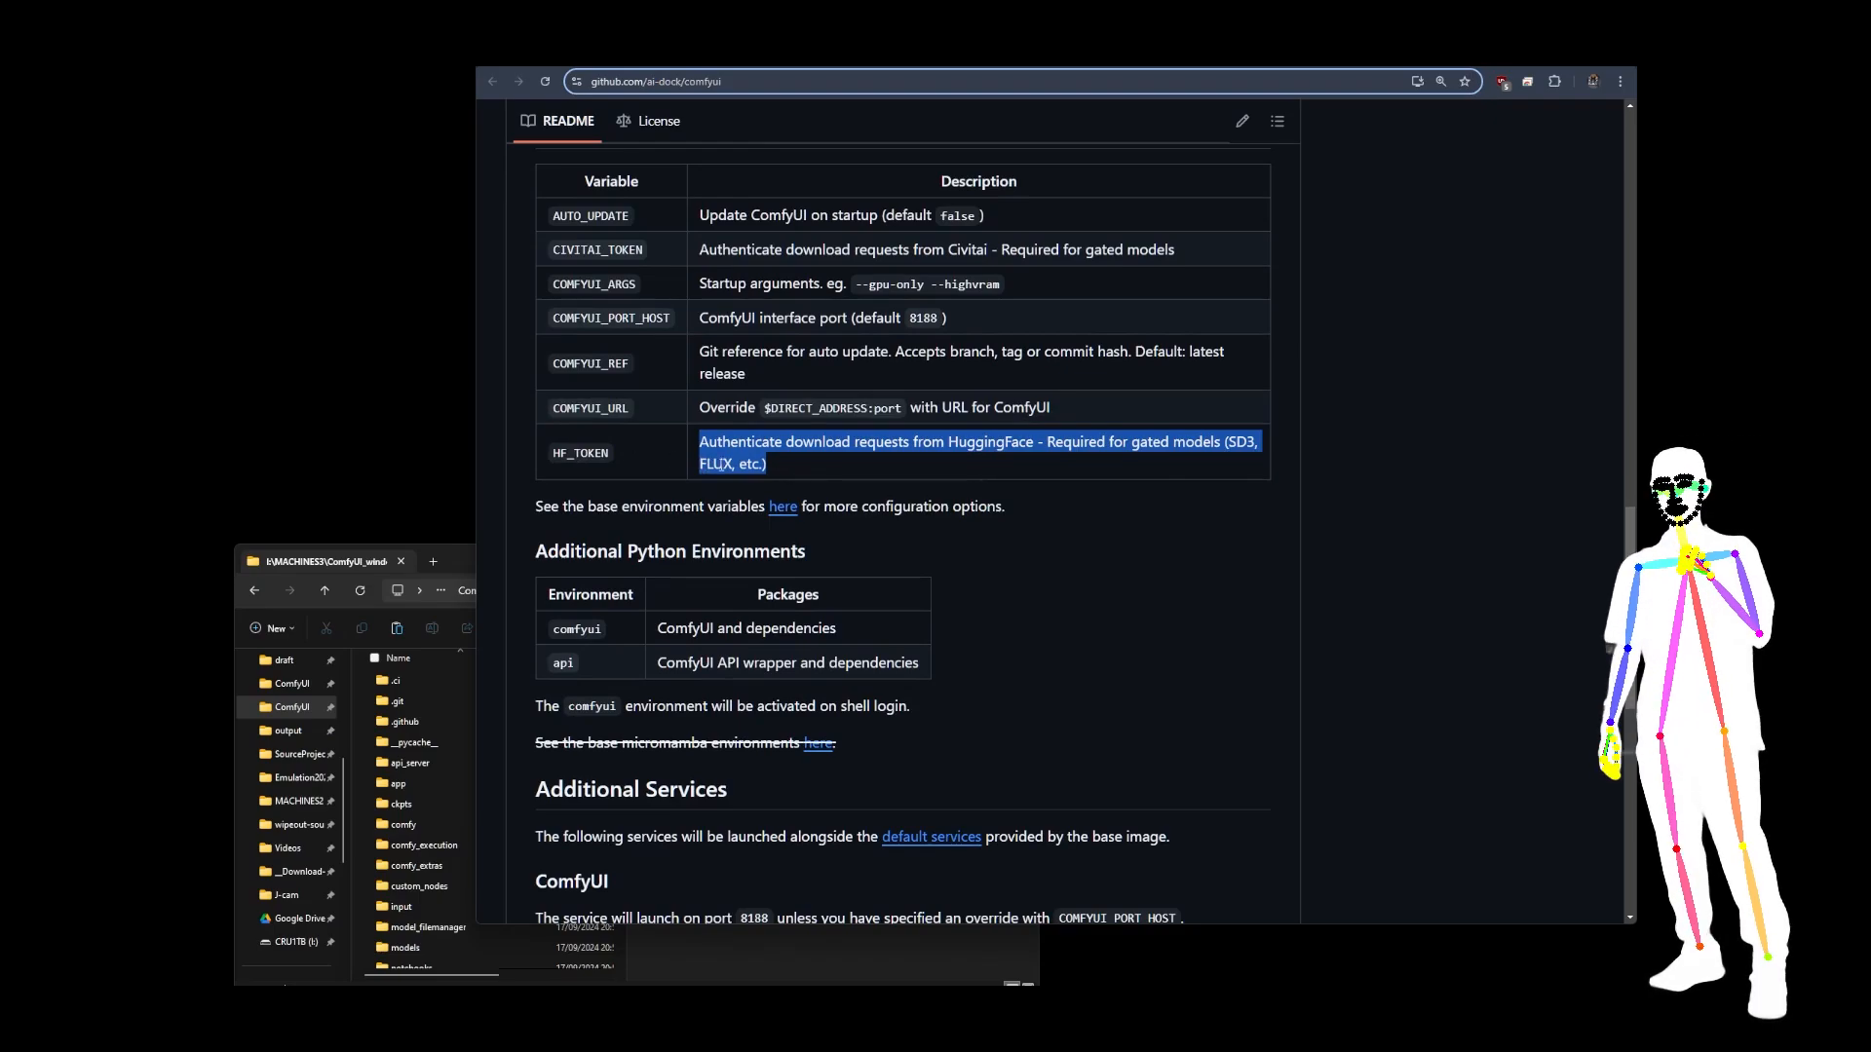
{"action": "left_click", "coordinate": [1013, 487]}
Examine the README's Additional Services and Pre-Configured Templates sections, and return to the repository overview.
{"action": "scroll", "coordinate": [1062, 522], "scroll_direction": "down", "scroll_amount": 3}
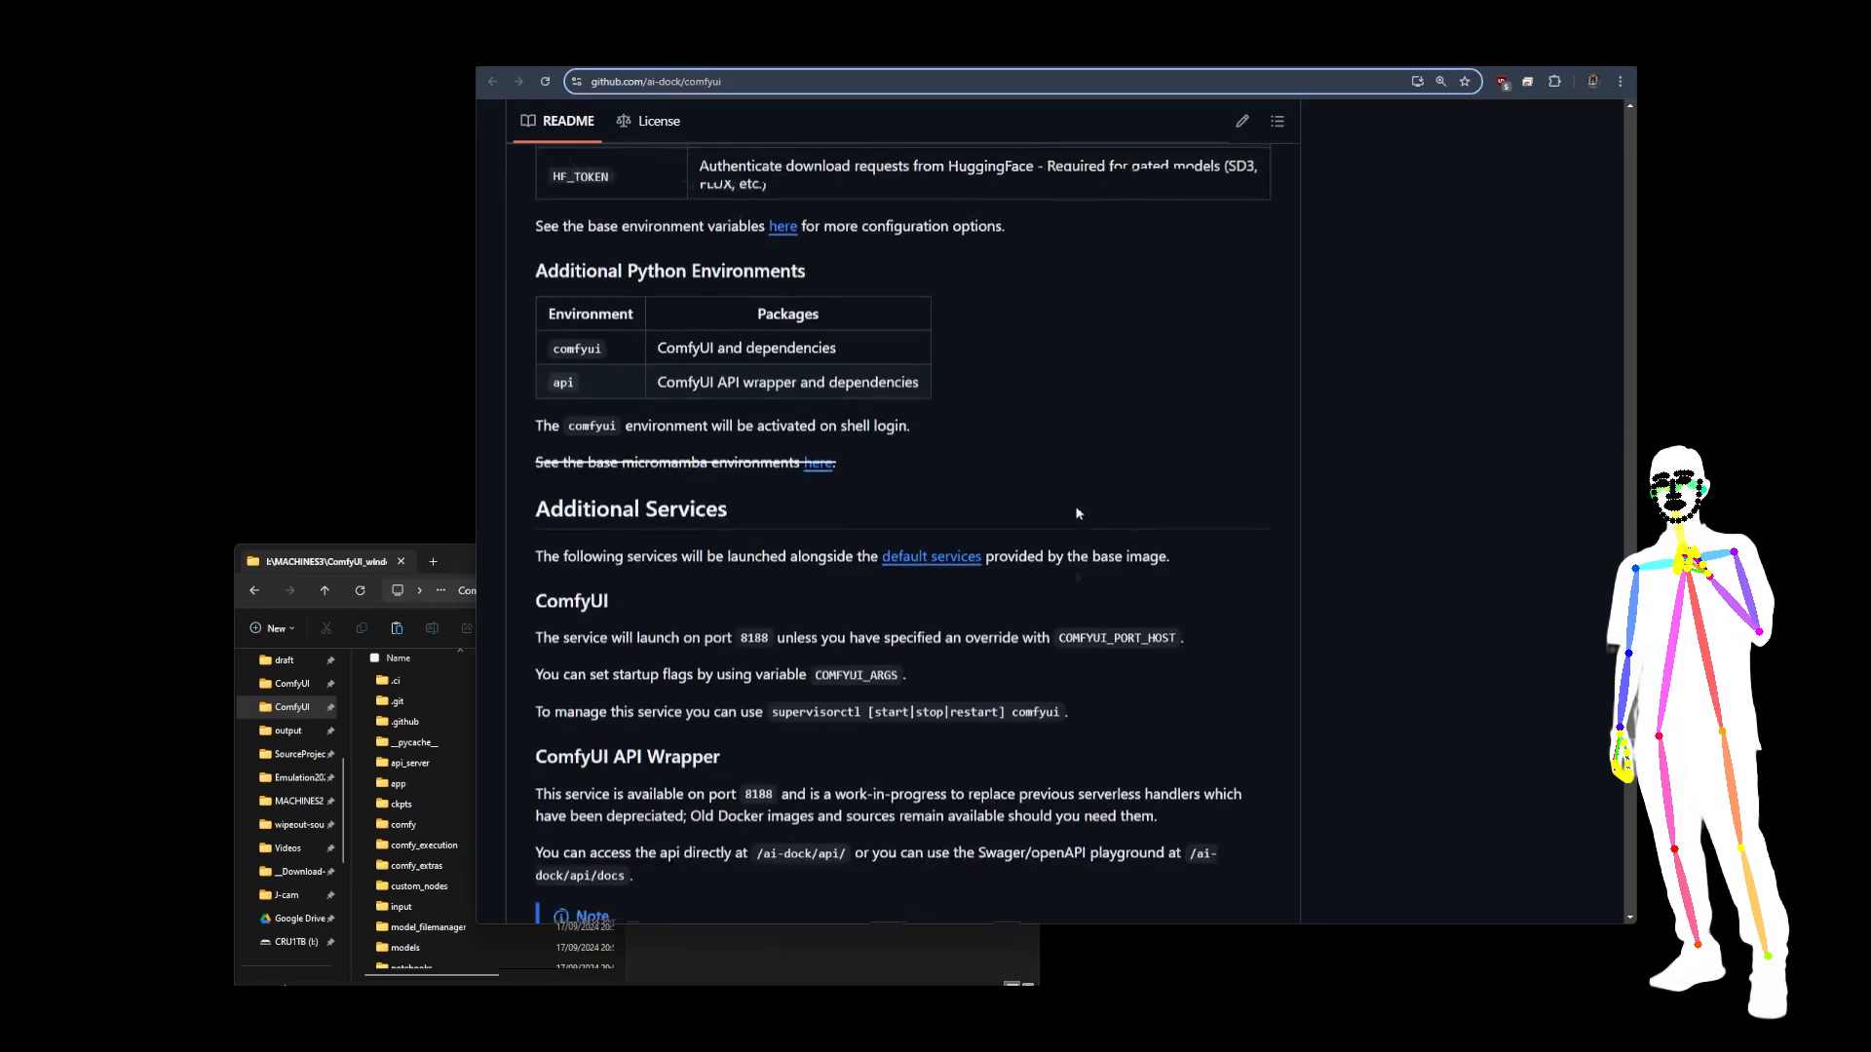
{"action": "scroll", "coordinate": [1076, 514], "scroll_direction": "down", "scroll_amount": 5}
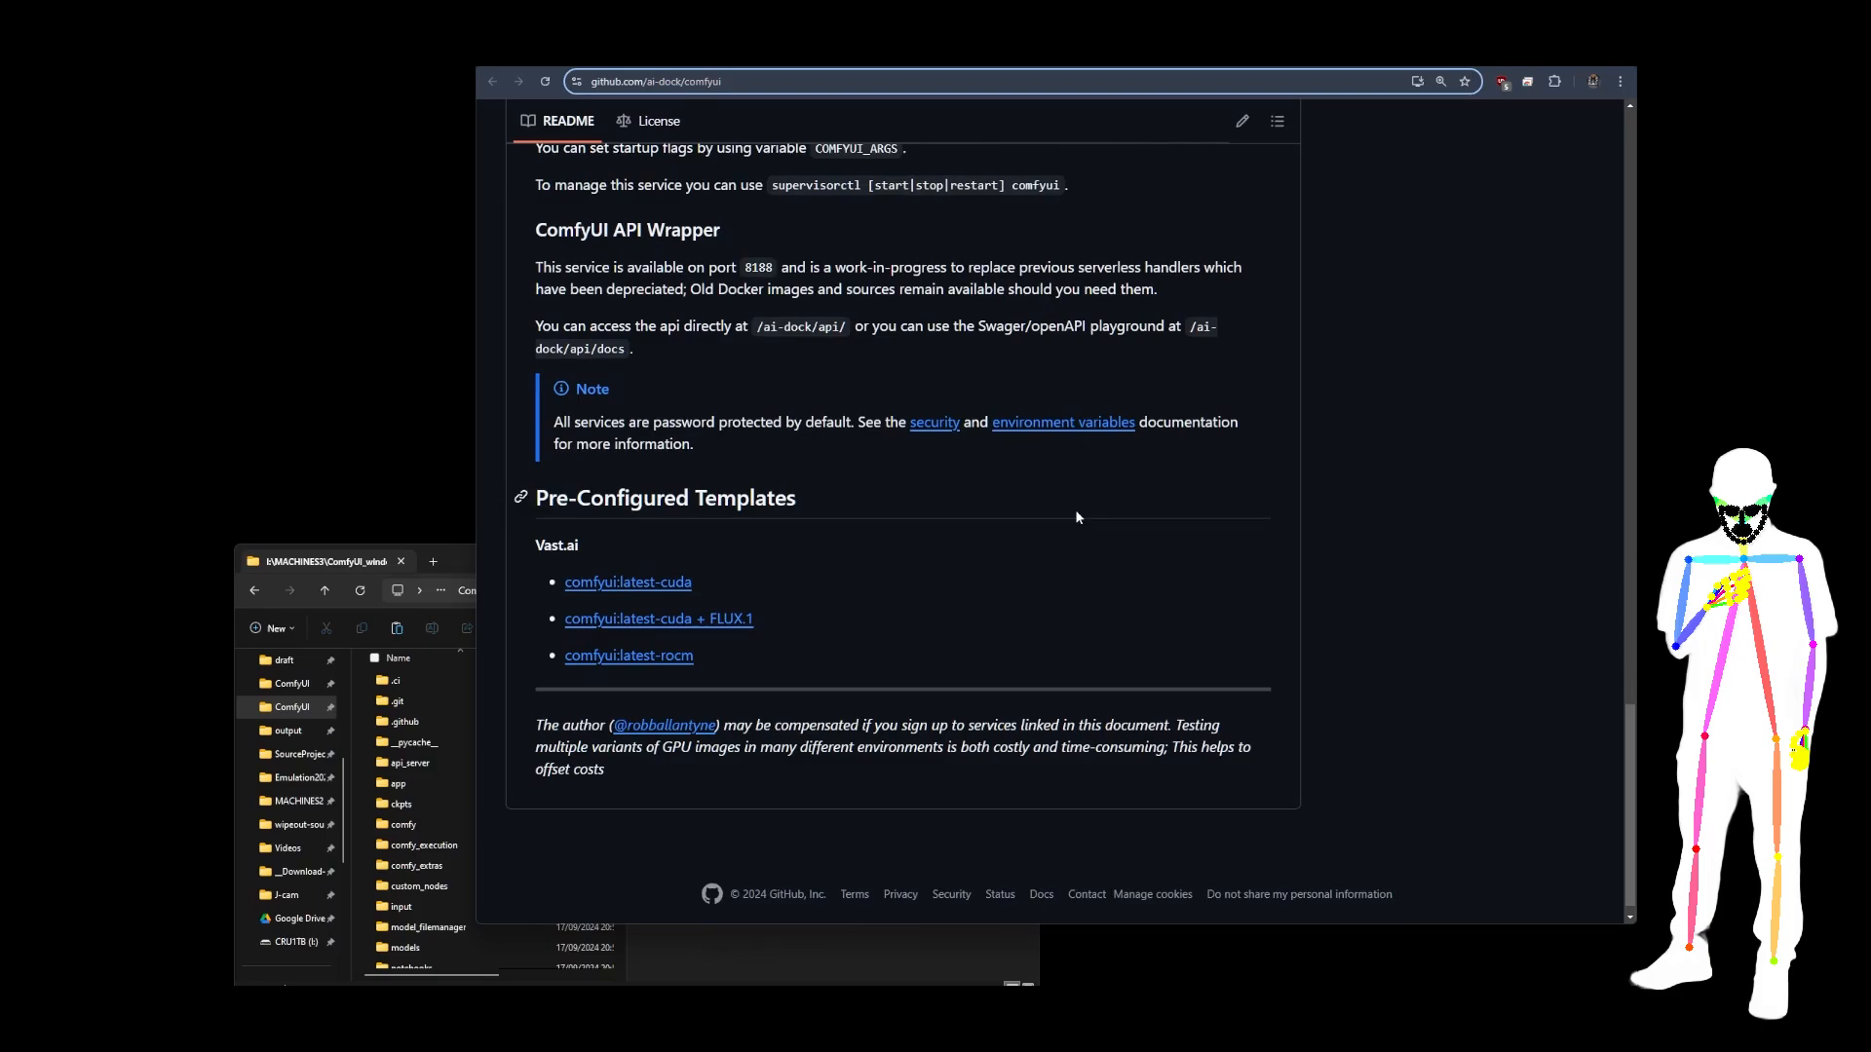
{"action": "scroll", "coordinate": [1077, 516], "scroll_direction": "up", "scroll_amount": 15}
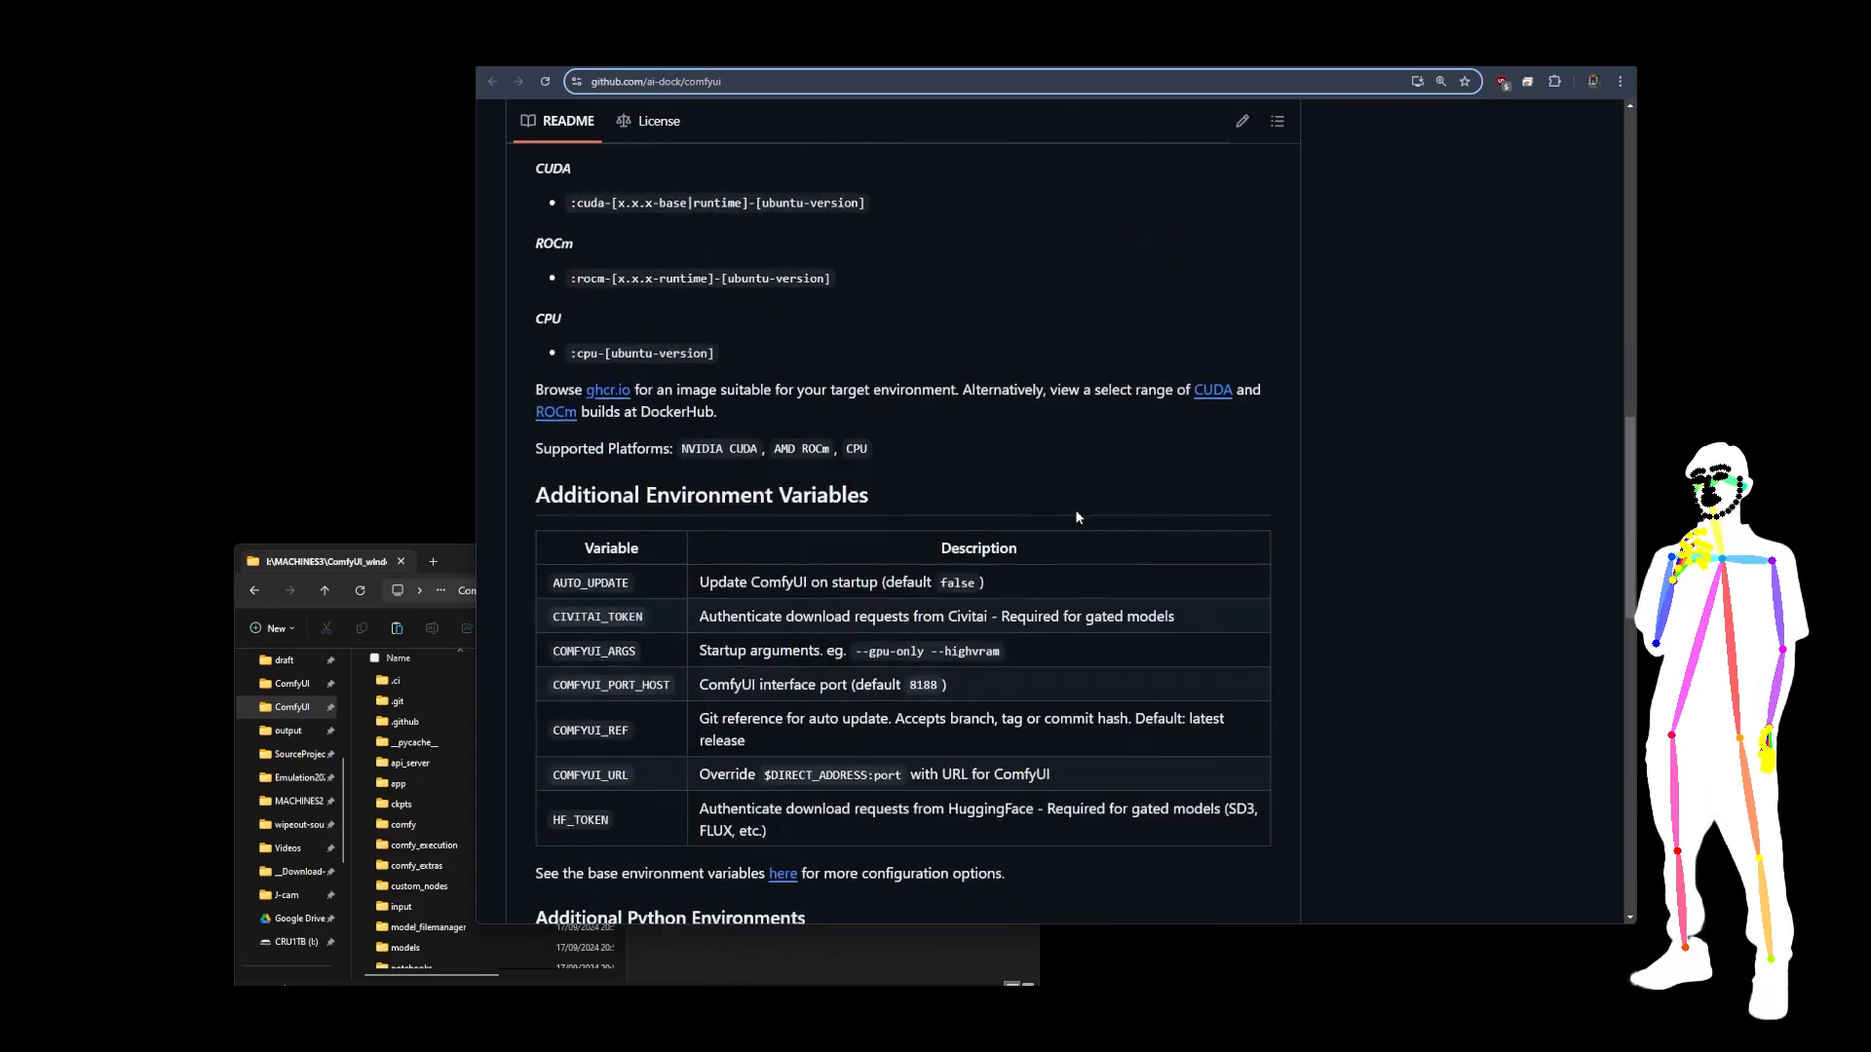
{"action": "scroll", "coordinate": [1077, 516], "scroll_direction": "up", "scroll_amount": 6}
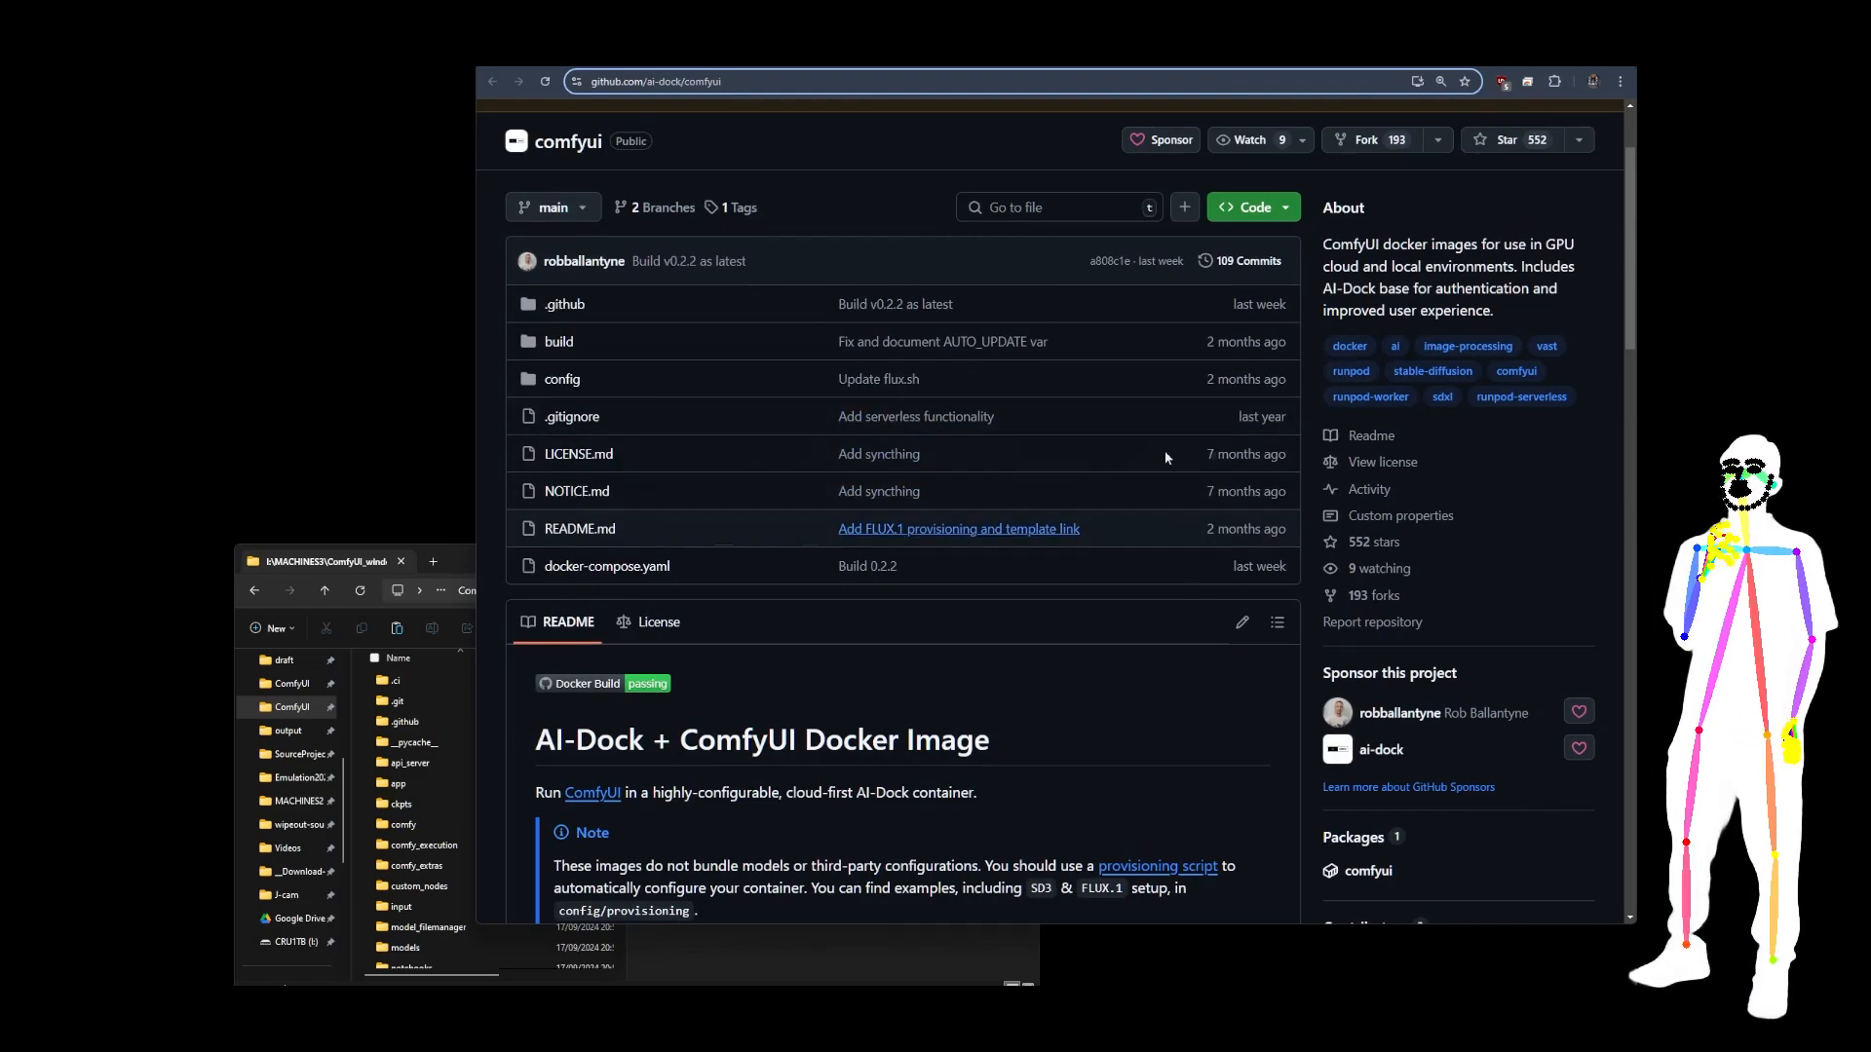
{"action": "scroll", "coordinate": [1166, 456], "scroll_direction": "down", "scroll_amount": 4}
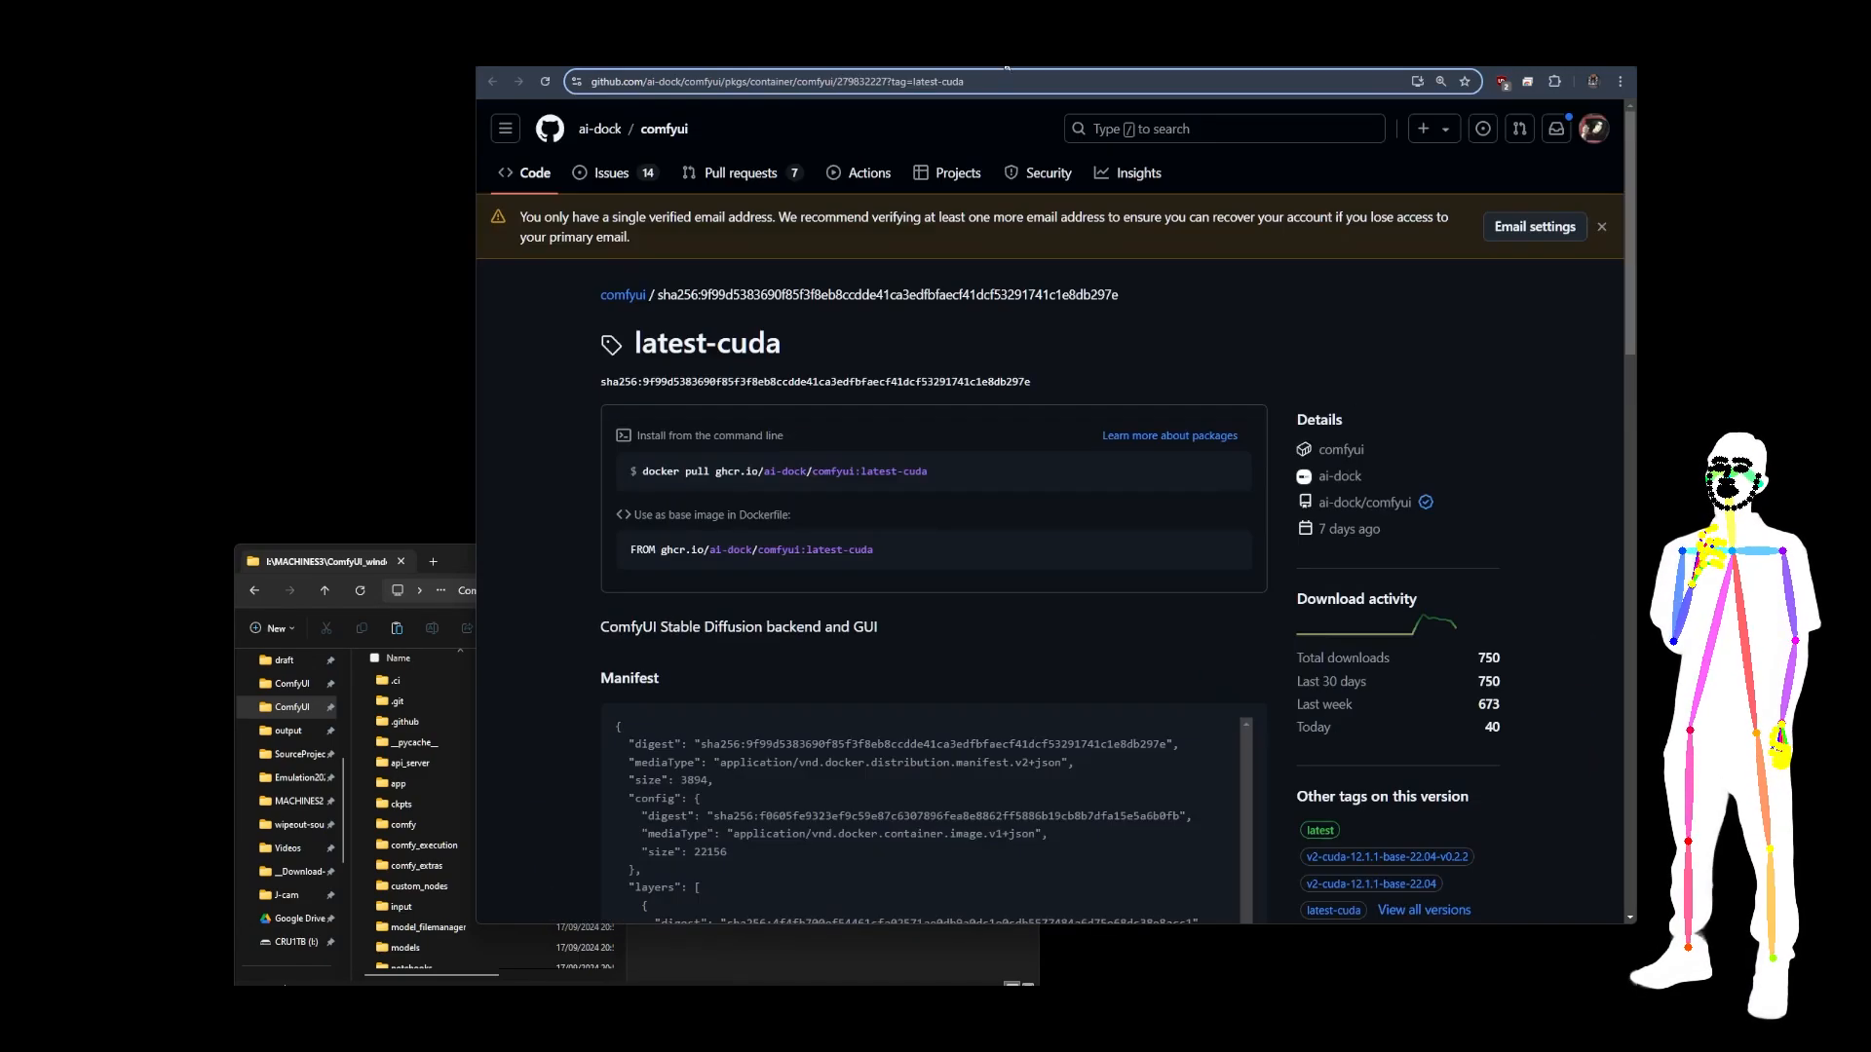
On the latest-cuda package page, highlight the tag and the ghcr.io/ai-dock/comfyui:latest-cuda image path, and copy the docker pull command.
{"action": "left_click_drag", "start_coordinate": [782, 343], "coordinate": [633, 345]}
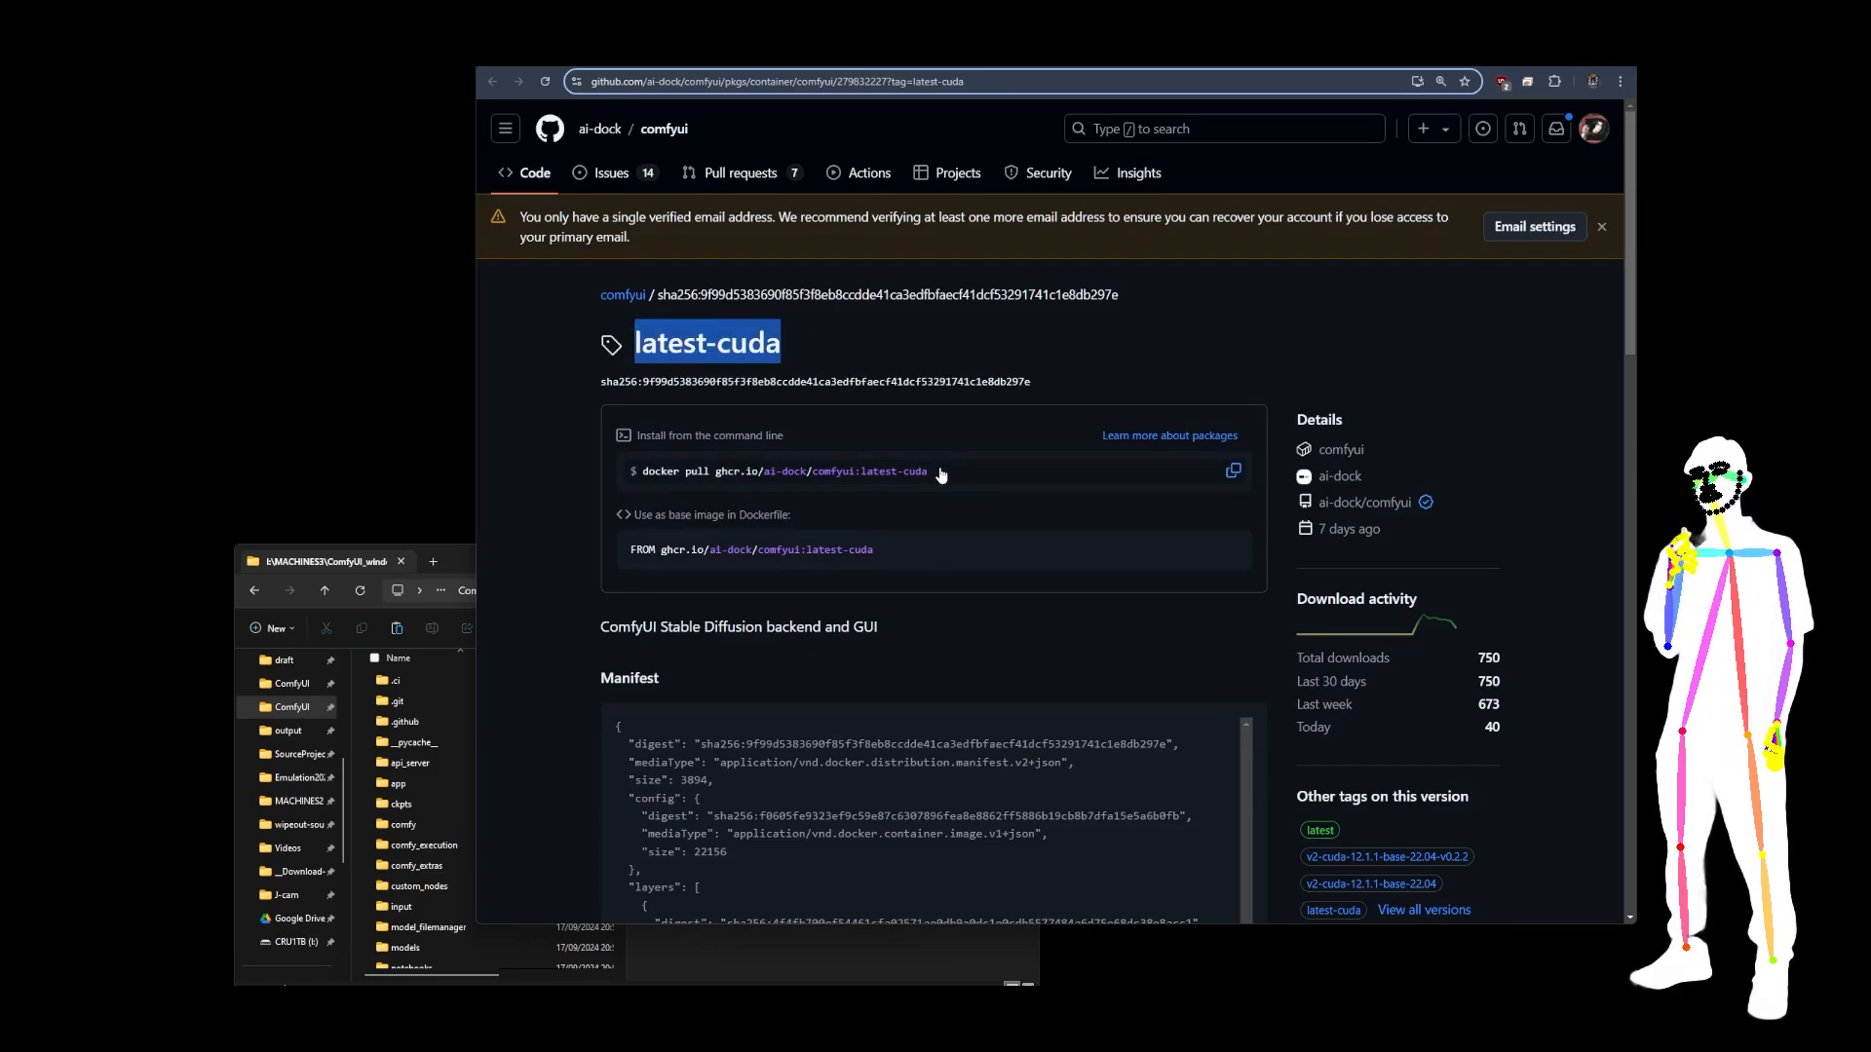
{"action": "left_click_drag", "start_coordinate": [941, 474], "coordinate": [716, 472]}
{"action": "left_click", "coordinate": [1233, 471]}
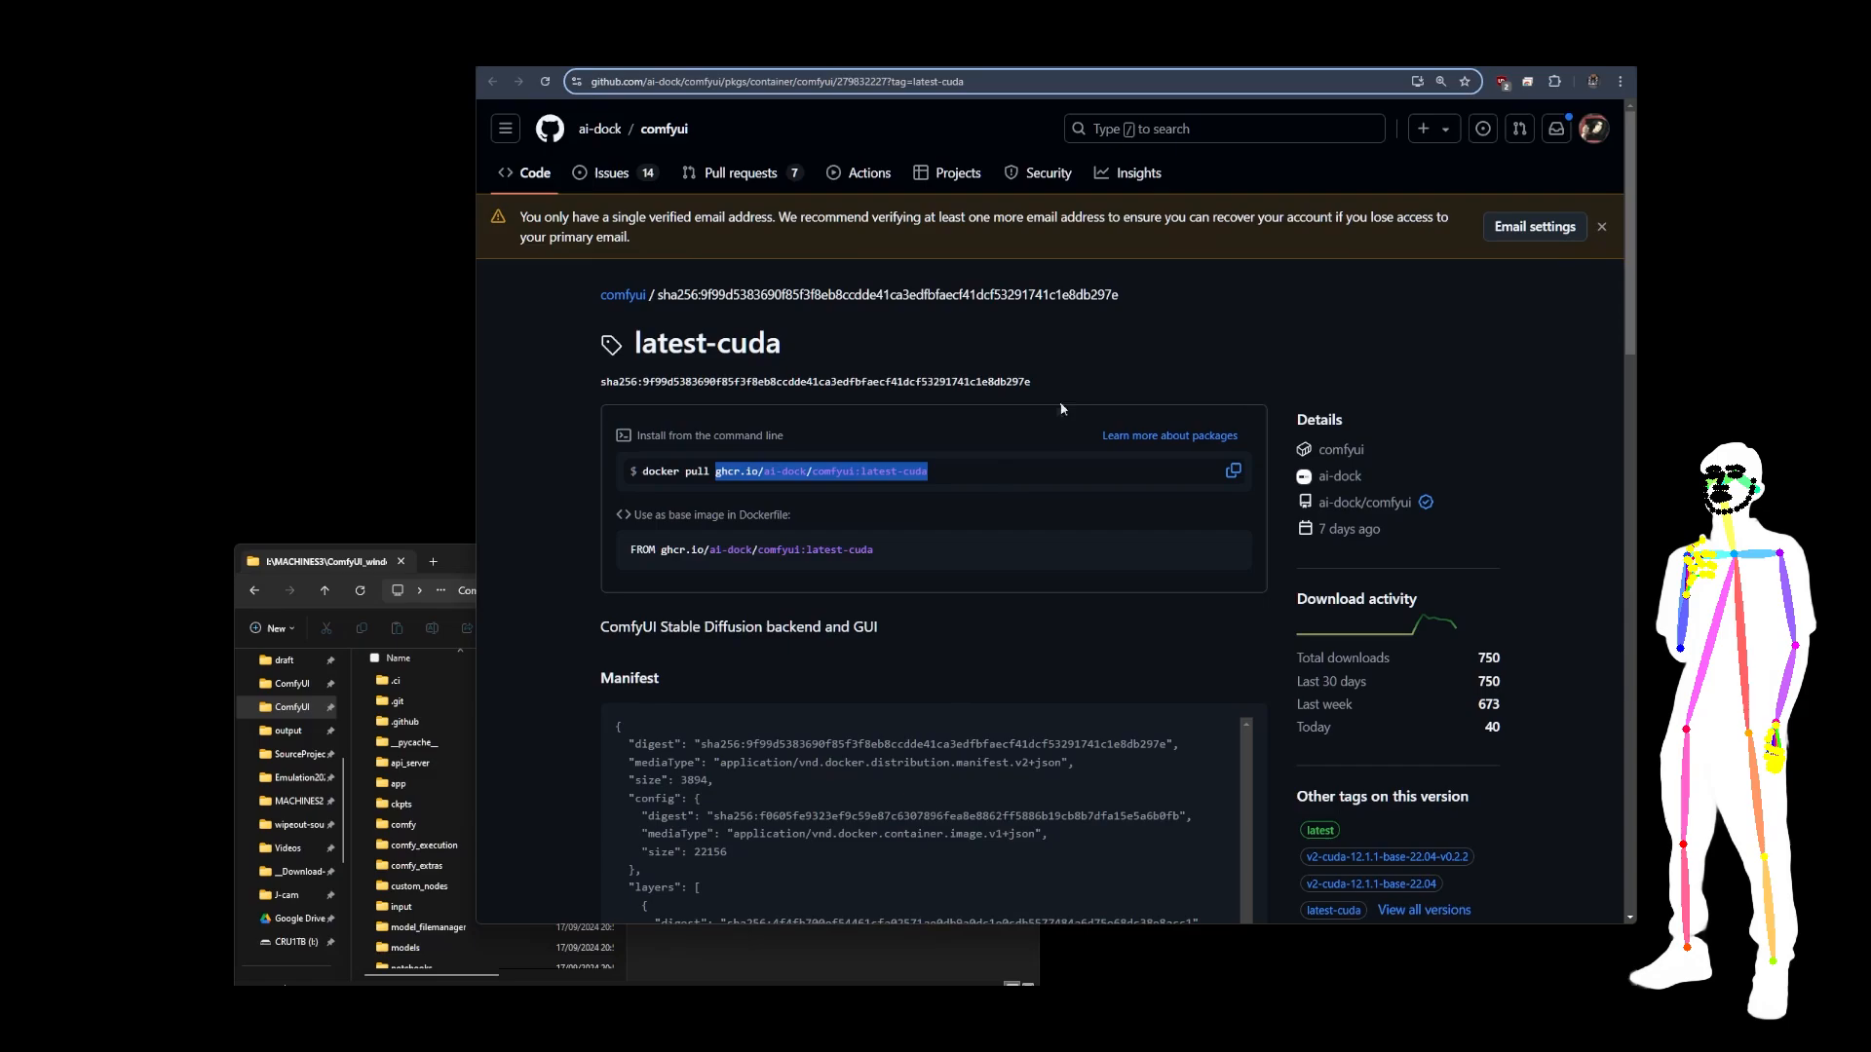
{"action": "left_click", "coordinate": [1232, 471]}
Open default.sh from Runpod-init's DJZ-init folder and examine its default workflow and NODES list.
{"action": "left_click", "coordinate": [1097, 50]}
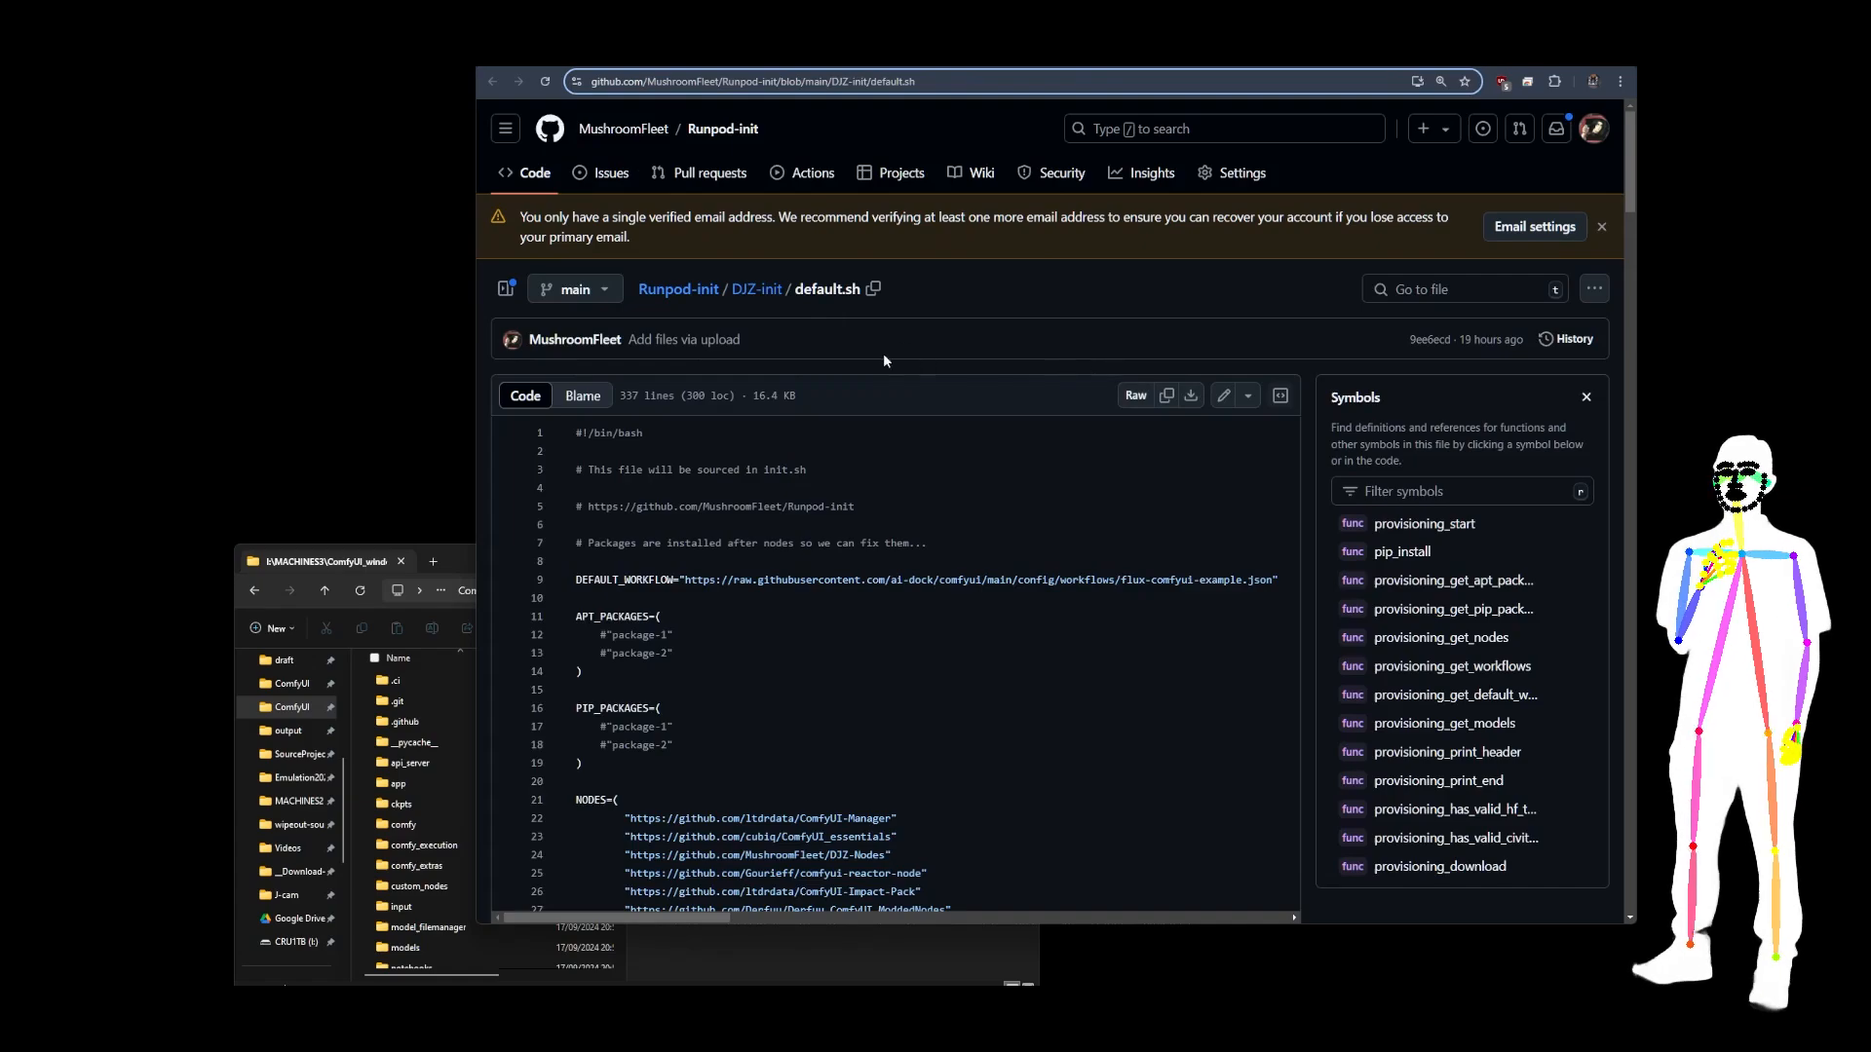
{"action": "scroll", "coordinate": [973, 333], "scroll_direction": "down", "scroll_amount": 3}
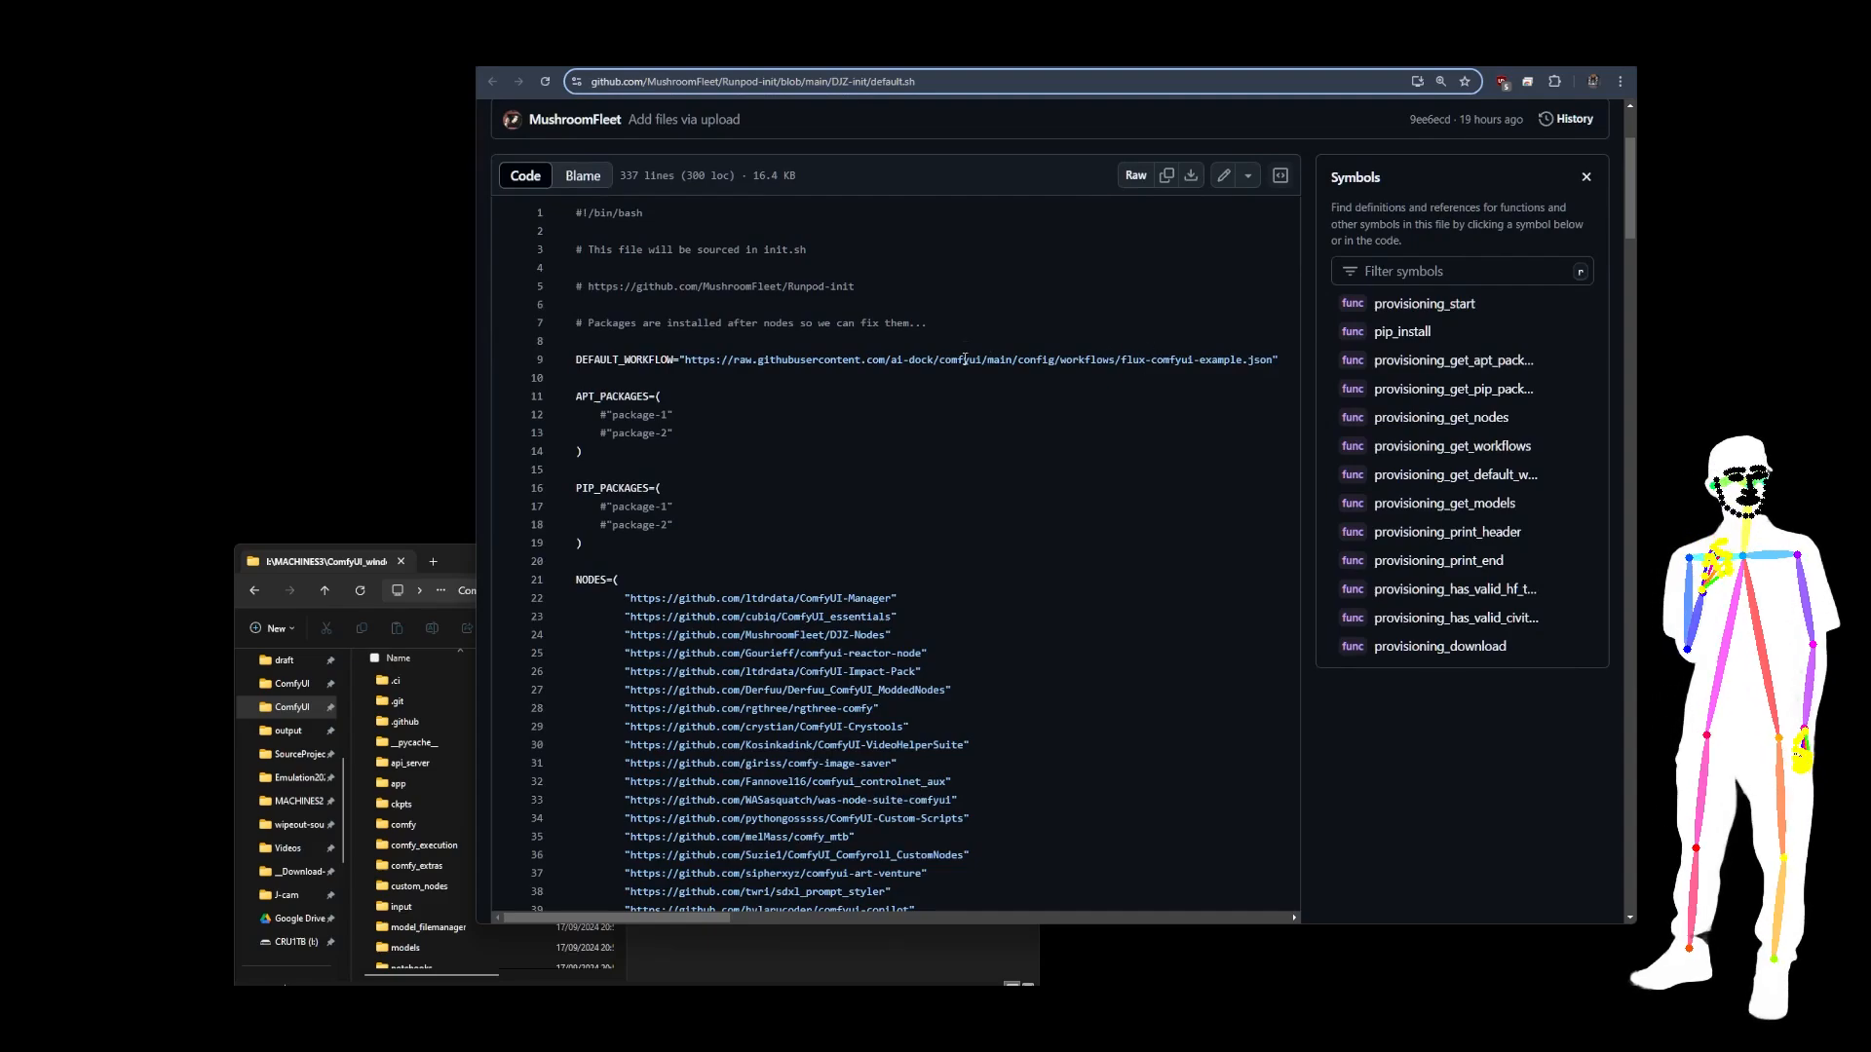
{"action": "scroll", "coordinate": [965, 360], "scroll_direction": "down", "scroll_amount": 3}
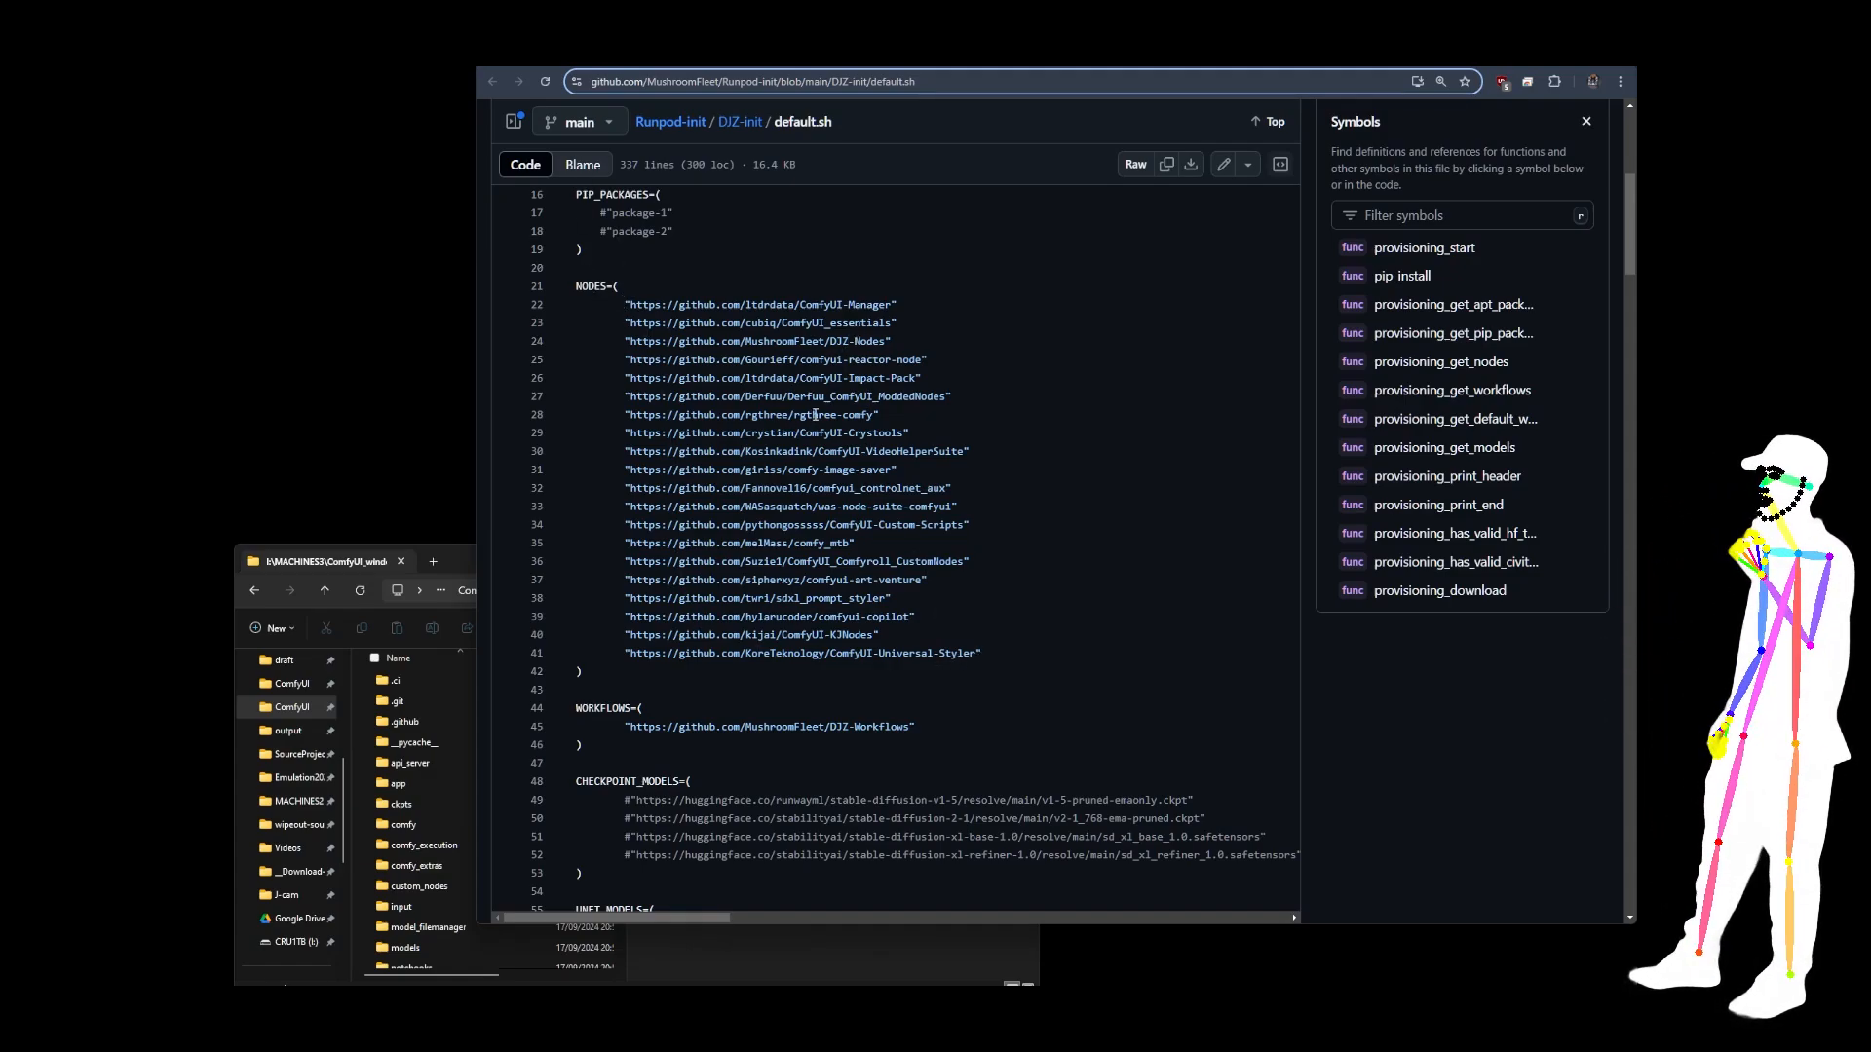
Highlight the WORKFLOWS block in default.sh and its MushroomFleet/DJZ-Workflows repository URL.
{"action": "scroll", "coordinate": [685, 477], "scroll_direction": "down", "scroll_amount": 3}
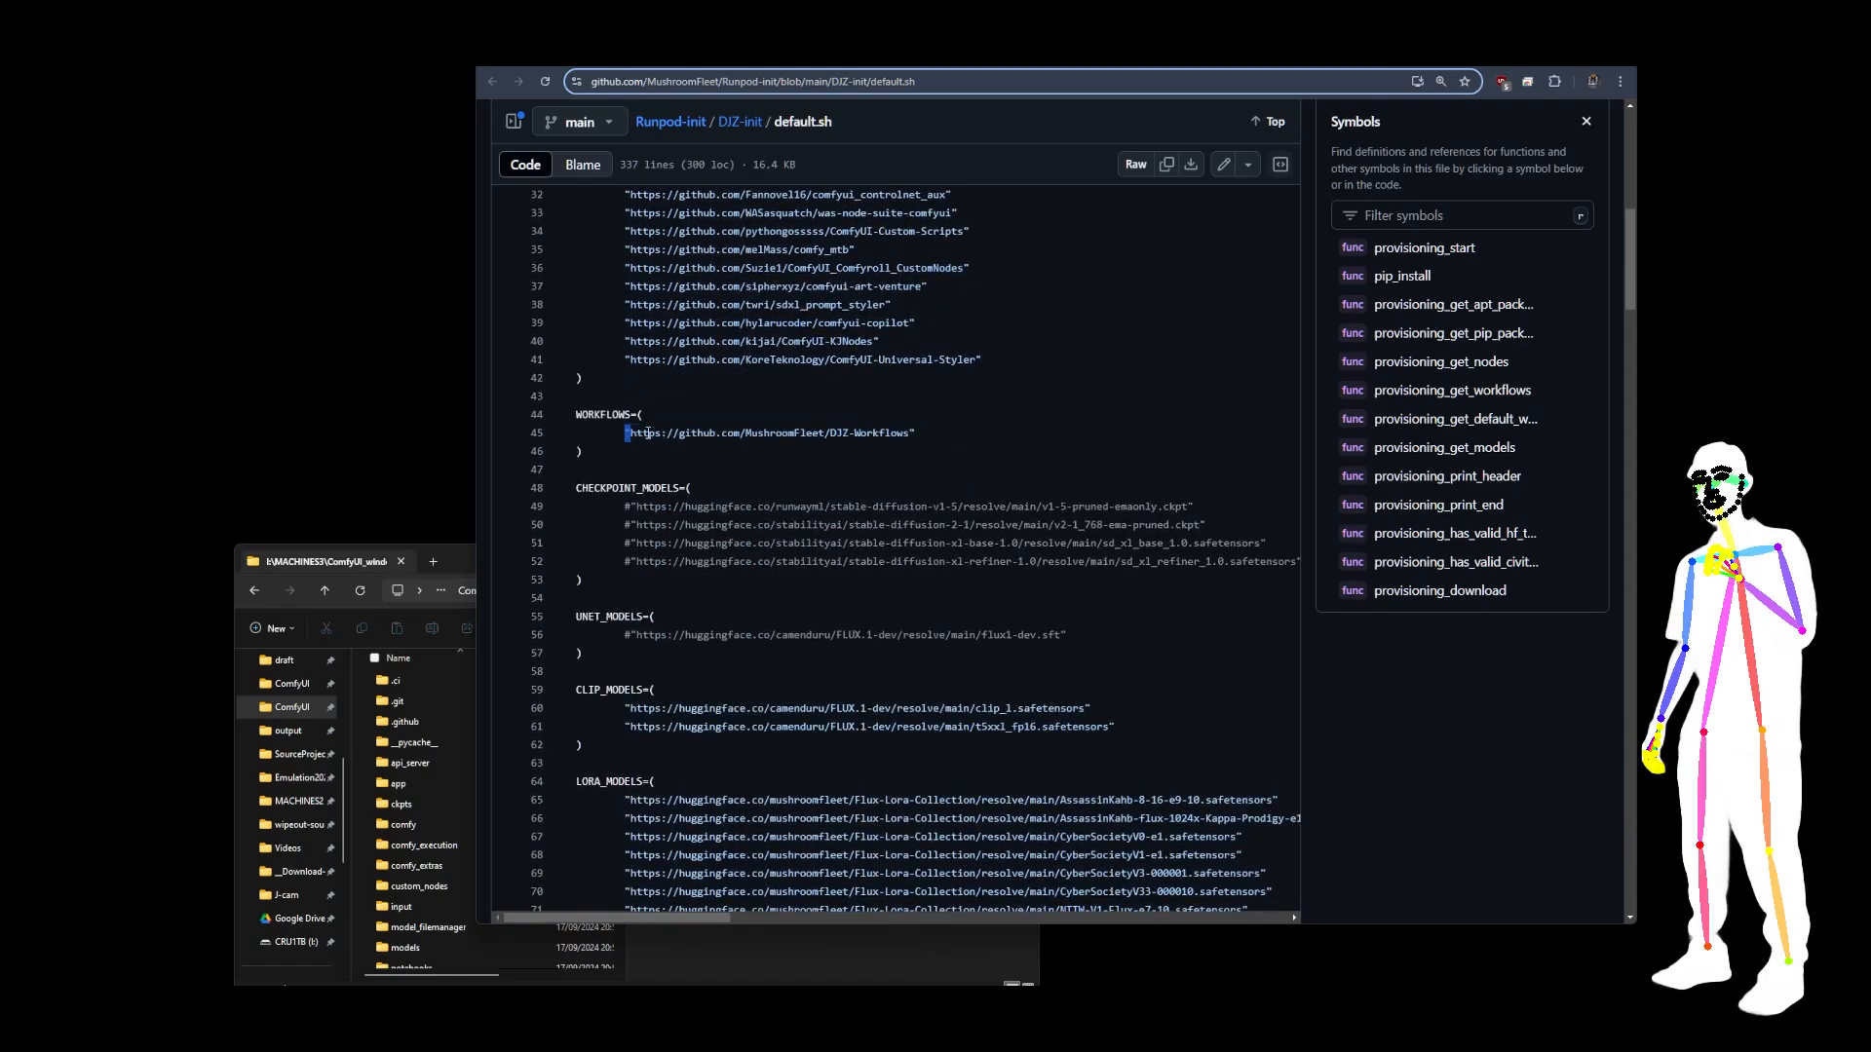
{"action": "left_click_drag", "start_coordinate": [625, 433], "coordinate": [906, 433]}
{"action": "left_click_drag", "start_coordinate": [581, 454], "coordinate": [576, 414]}
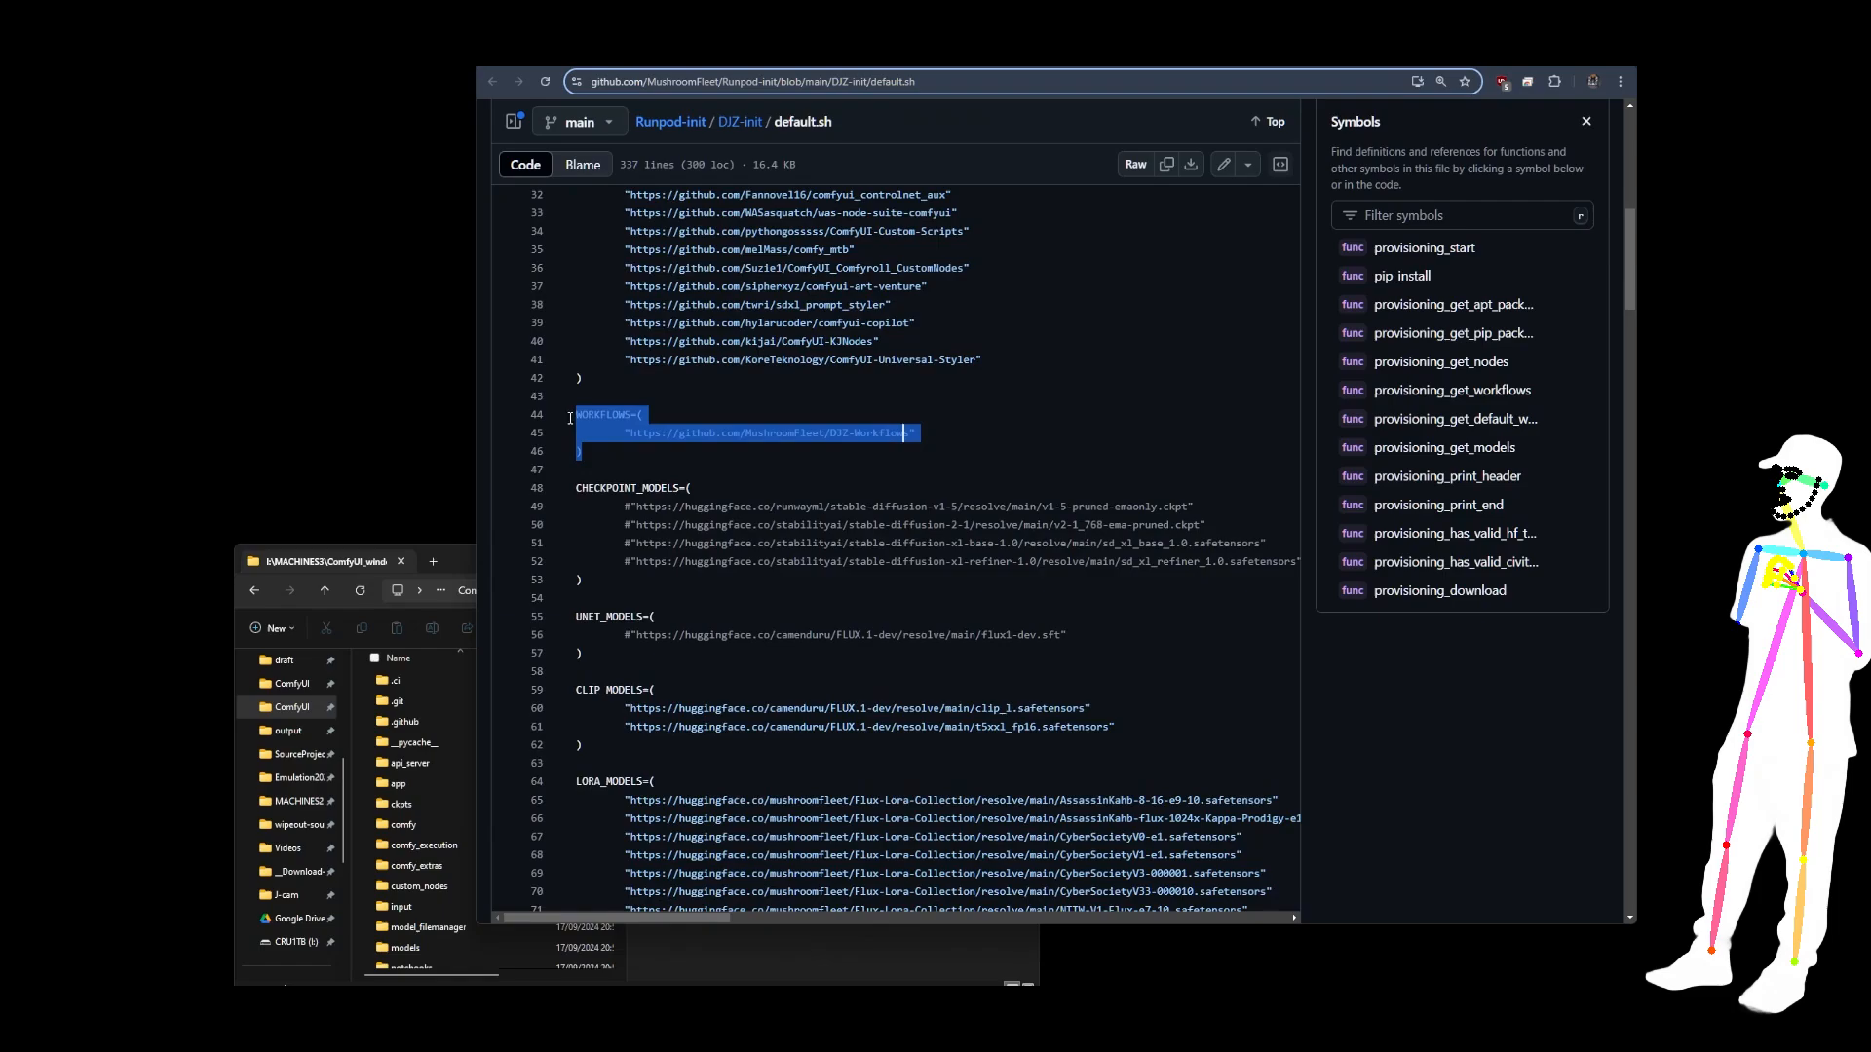
{"action": "left_click", "coordinate": [732, 458]}
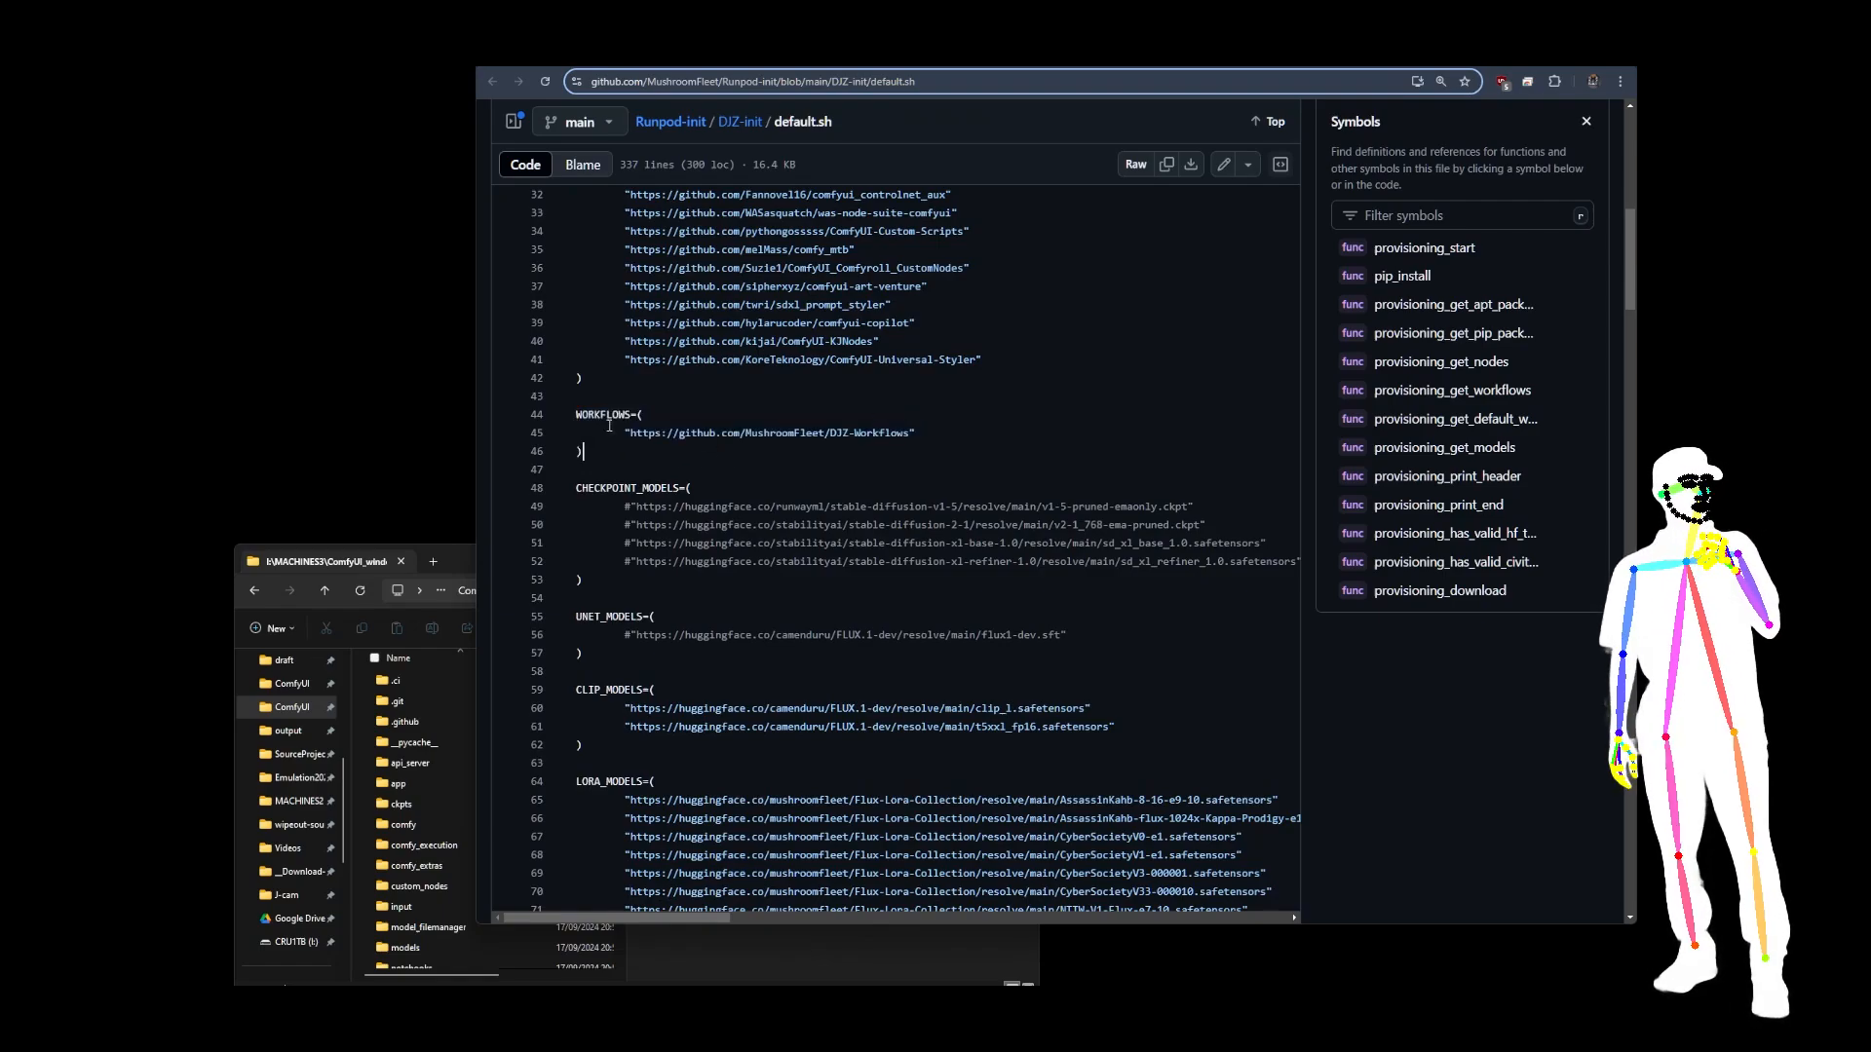
{"action": "left_click_drag", "start_coordinate": [625, 433], "coordinate": [950, 432]}
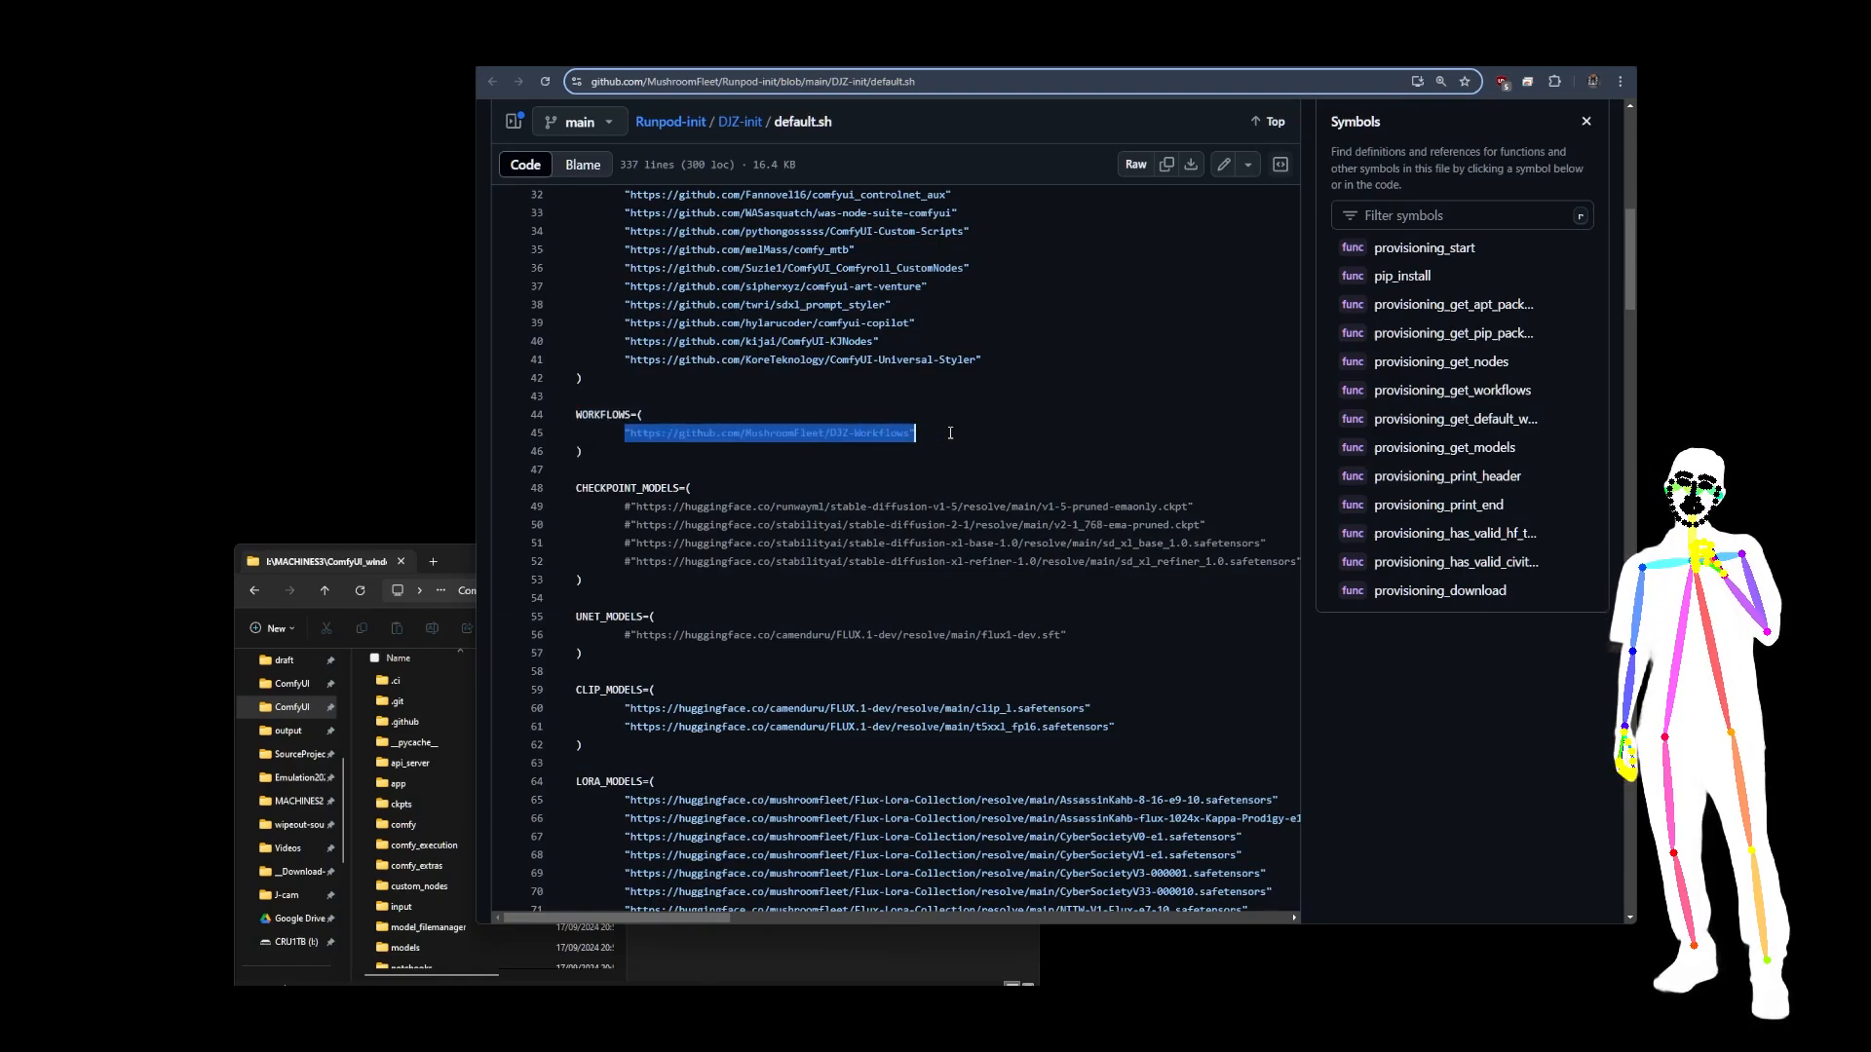
{"action": "left_click", "coordinate": [920, 425]}
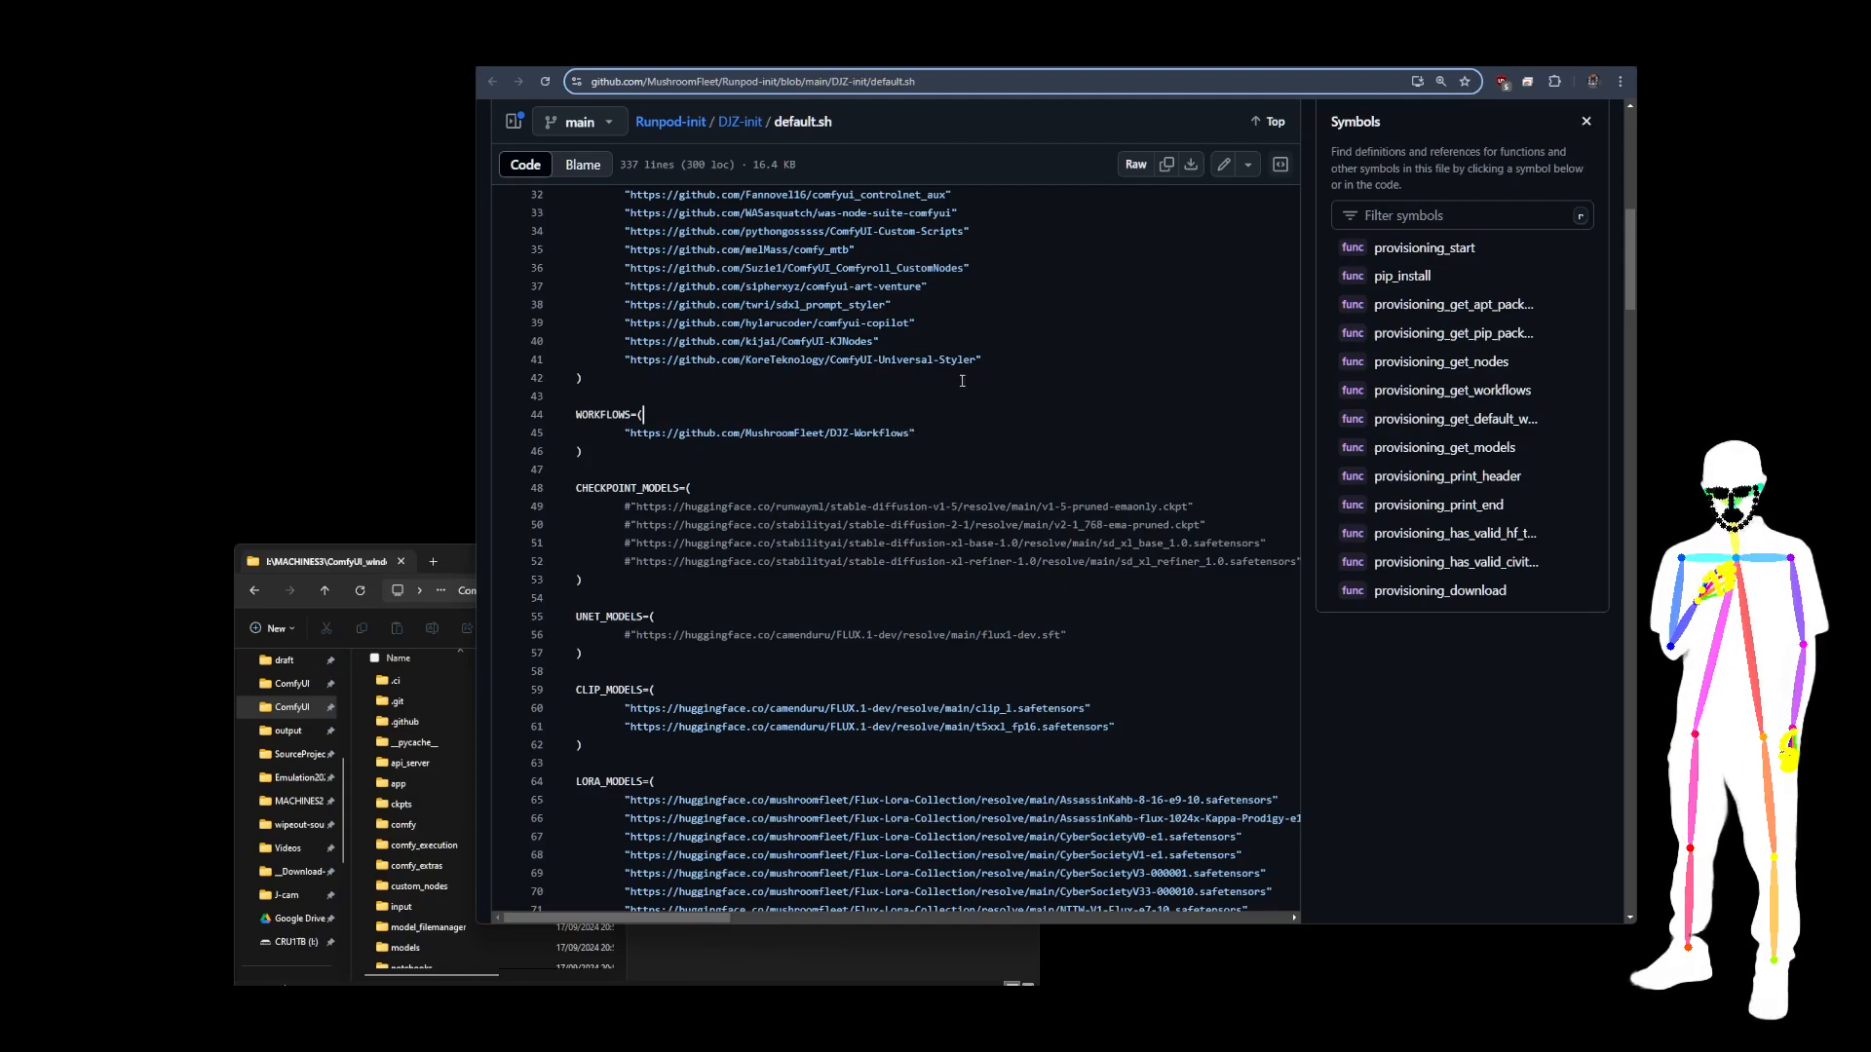
Highlight the CLIP_MODELS block with the clip_l and t5xxl_fp16 download URLs in default.sh.
{"action": "scroll", "coordinate": [961, 380], "scroll_direction": "down", "scroll_amount": 4}
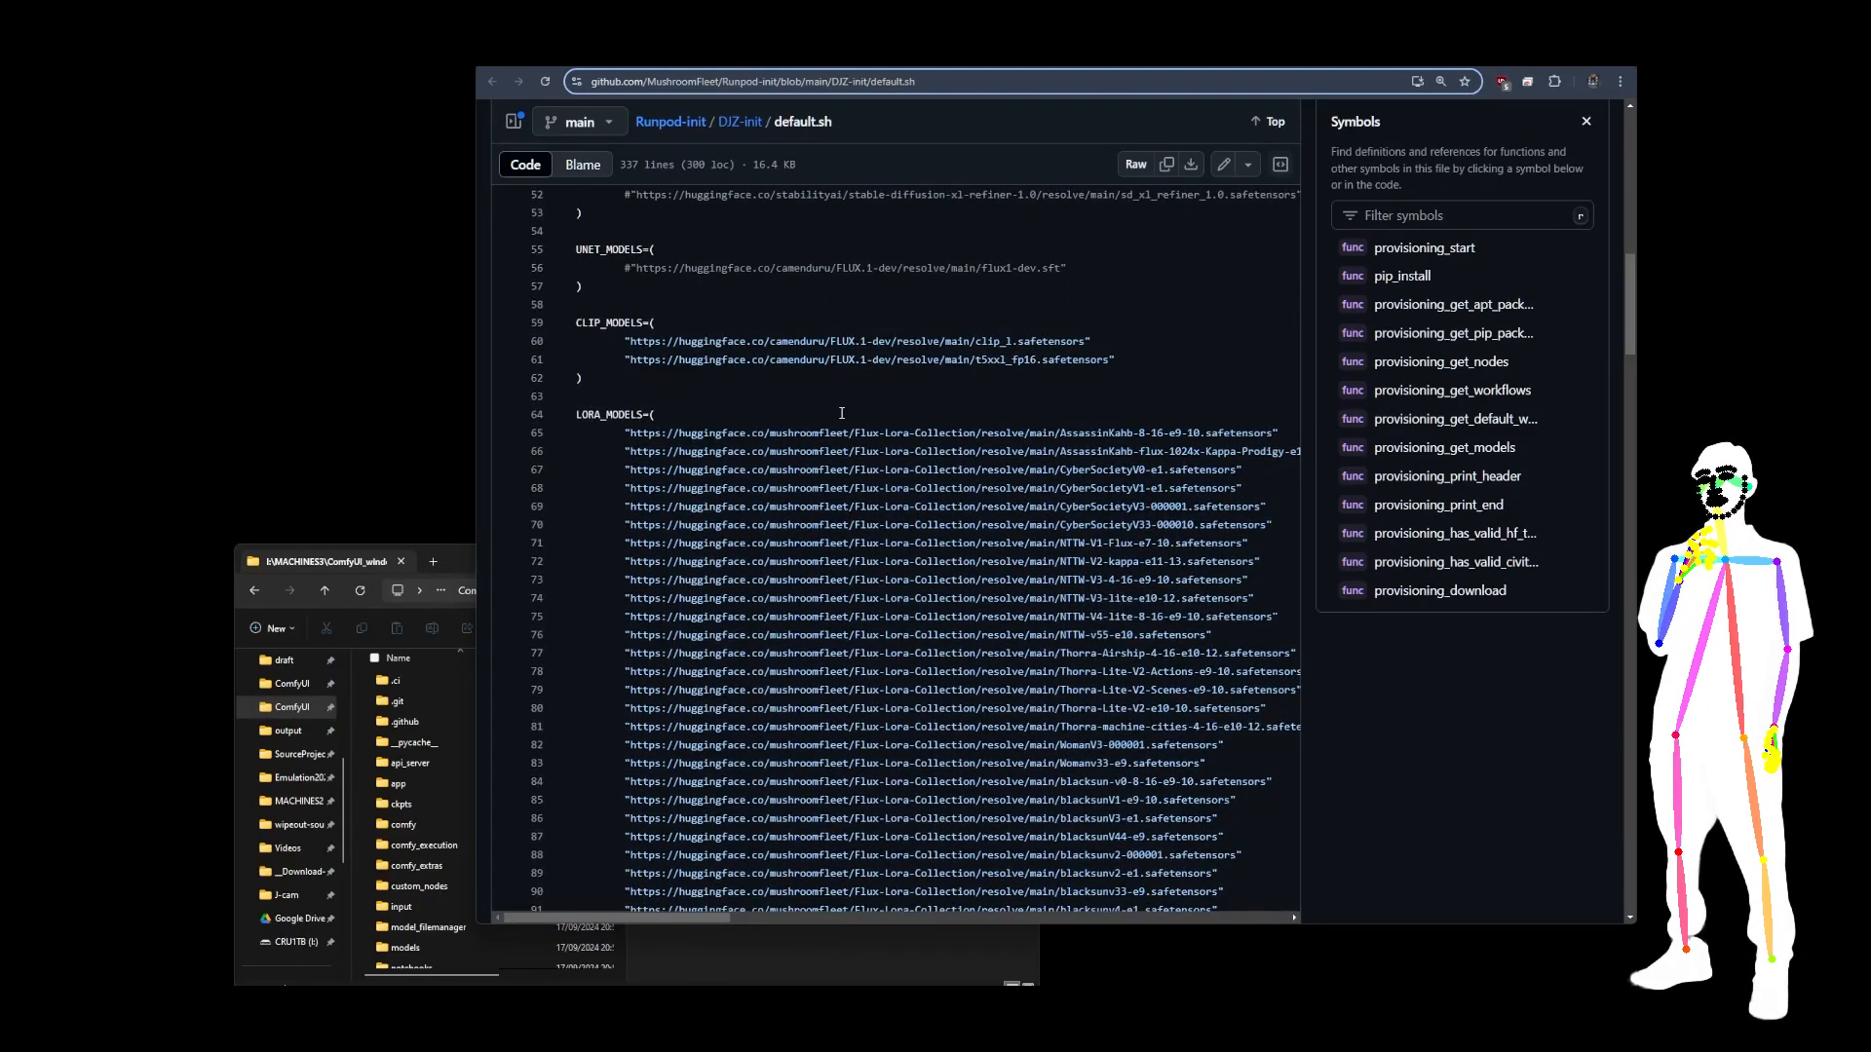
{"action": "left_click_drag", "start_coordinate": [588, 381], "coordinate": [568, 329]}
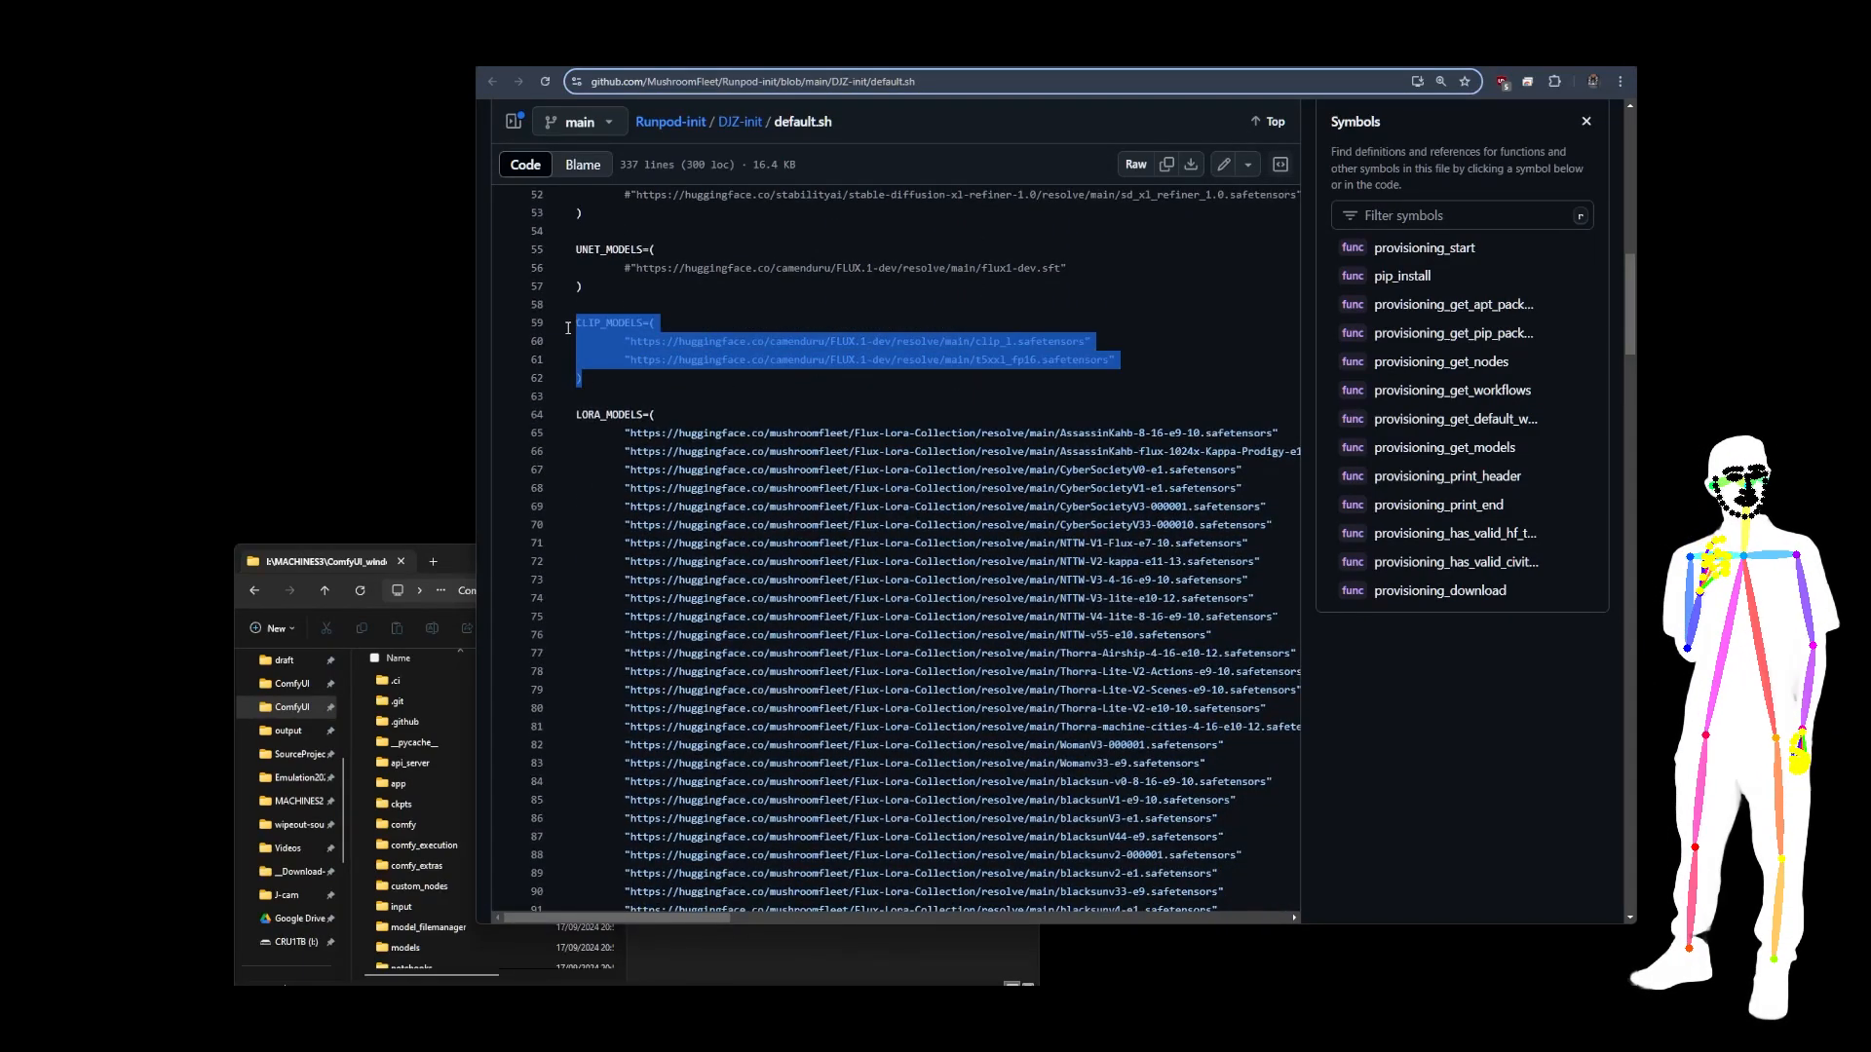
{"action": "left_click", "coordinate": [620, 376]}
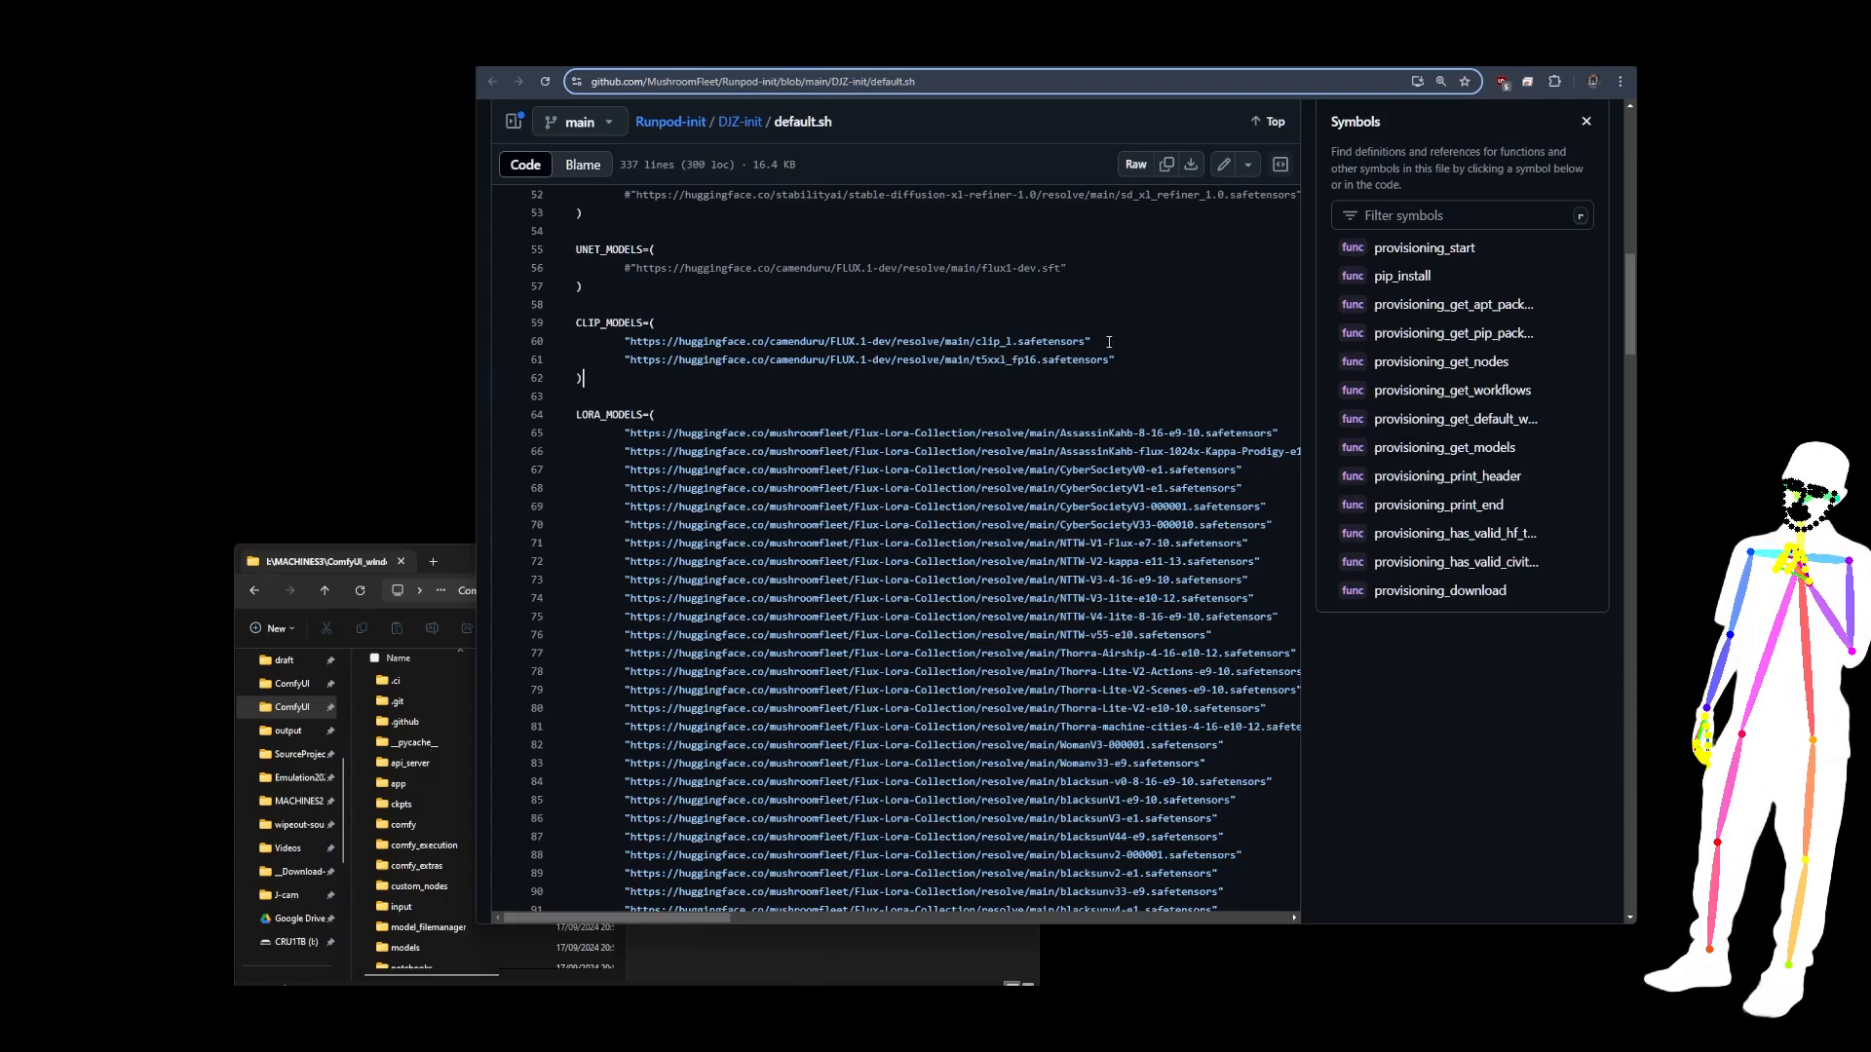
Examine the Flux-Lora-Collection URLs under LORA_MODELS and the VAE, ESRGAN and ControlNet model lists below them.
{"action": "scroll", "coordinate": [1096, 366], "scroll_direction": "down", "scroll_amount": 1}
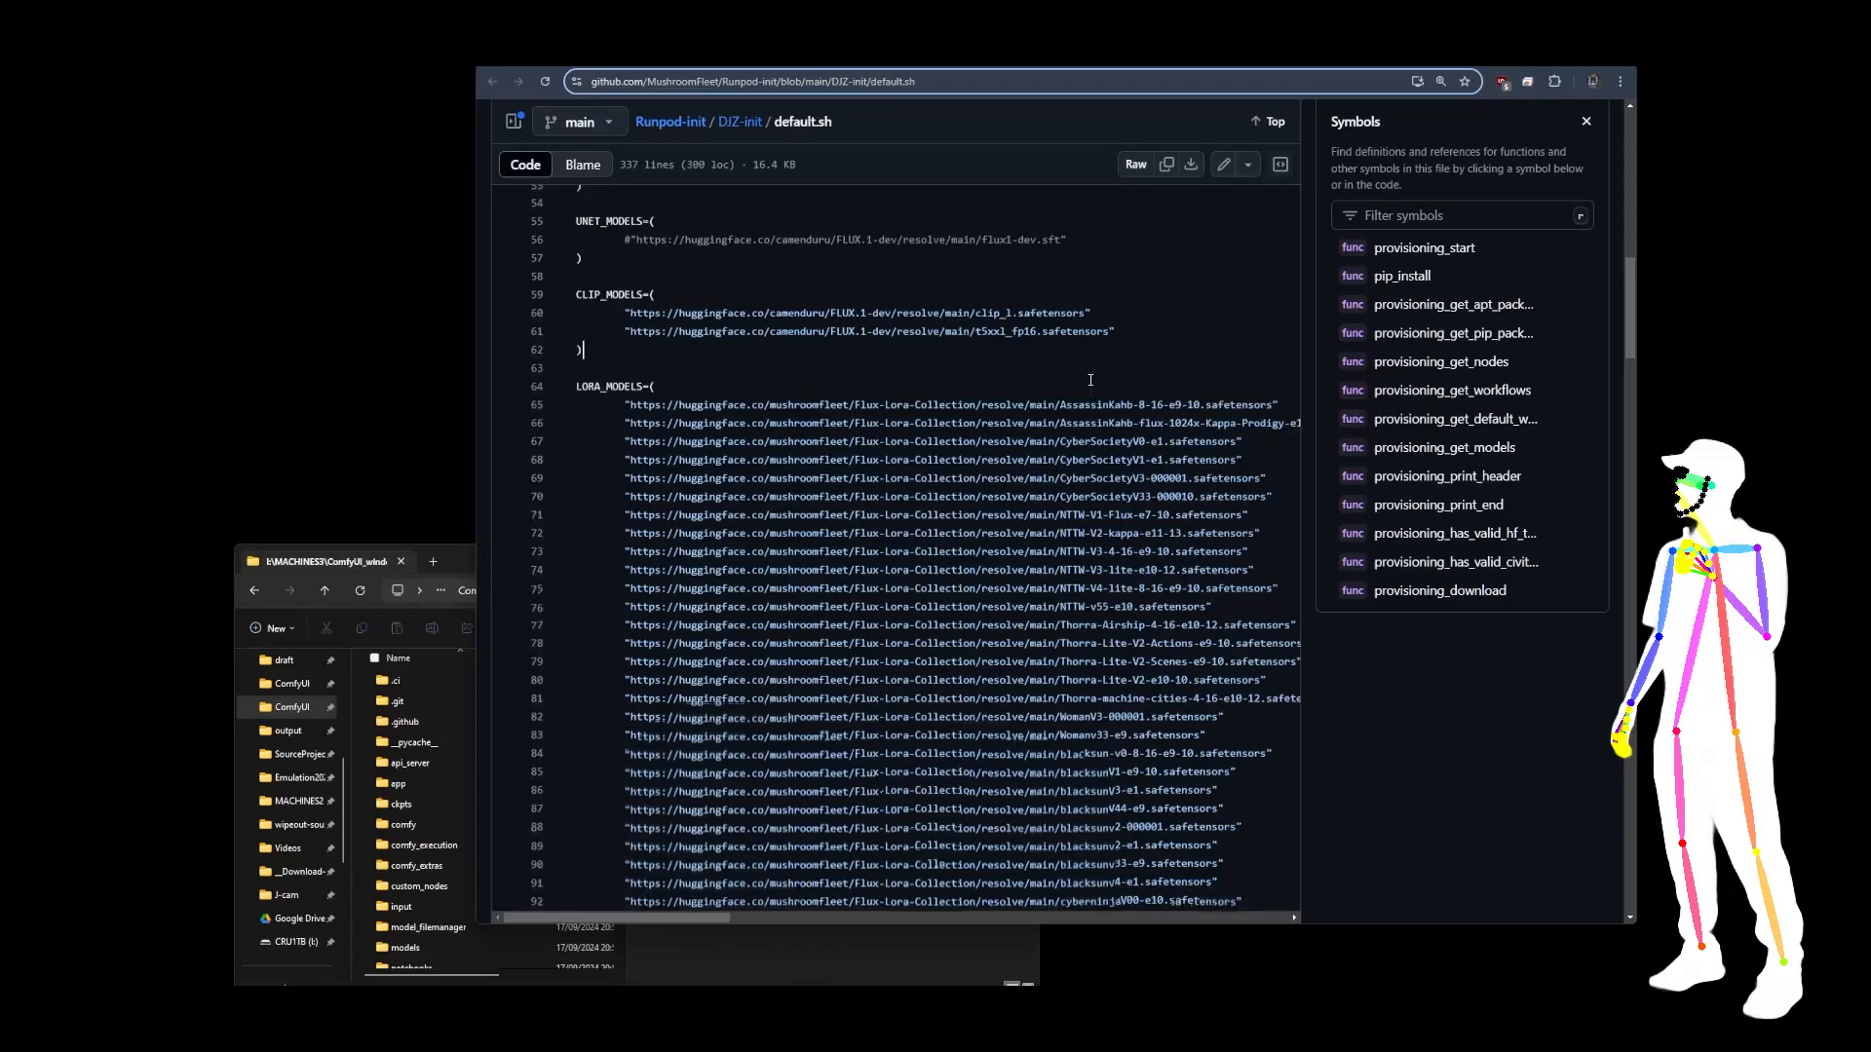
{"action": "scroll", "coordinate": [1090, 380], "scroll_direction": "down", "scroll_amount": 3}
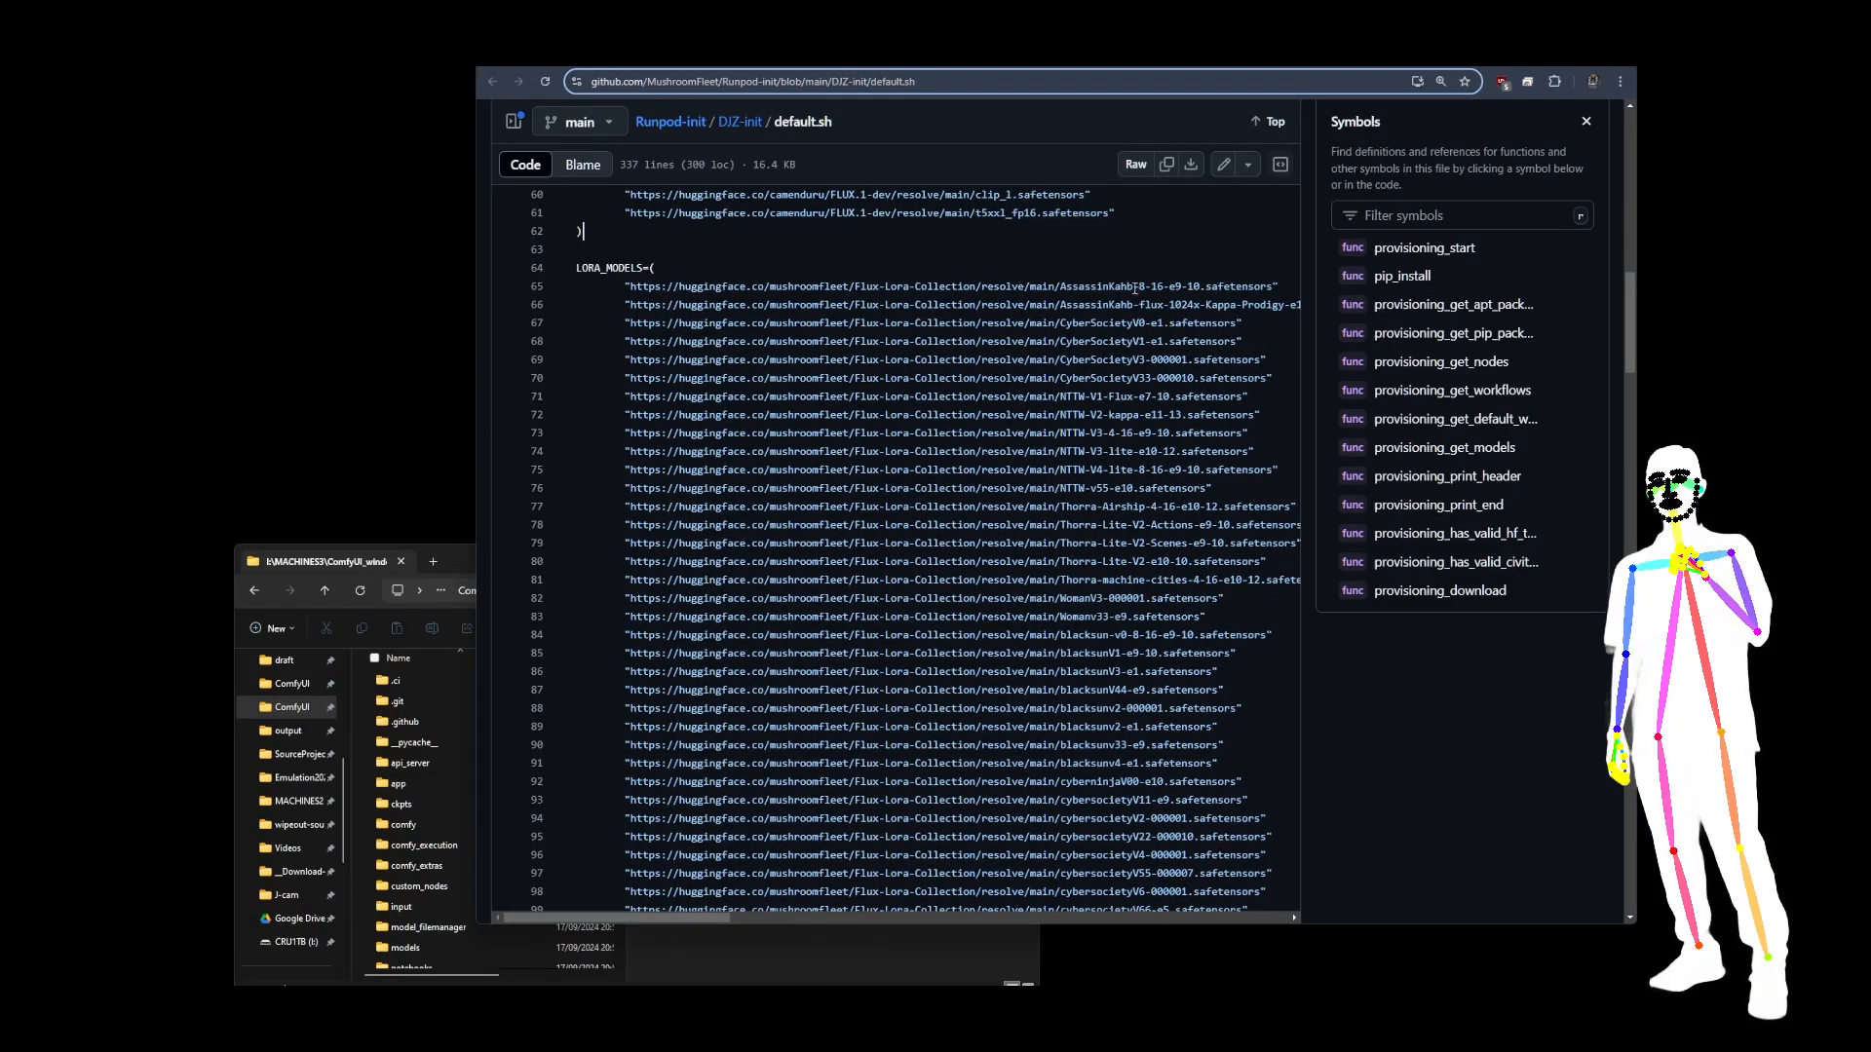
{"action": "scroll", "coordinate": [1135, 293], "scroll_direction": "down", "scroll_amount": 5}
{"action": "scroll", "coordinate": [1094, 677], "scroll_direction": "up", "scroll_amount": 3}
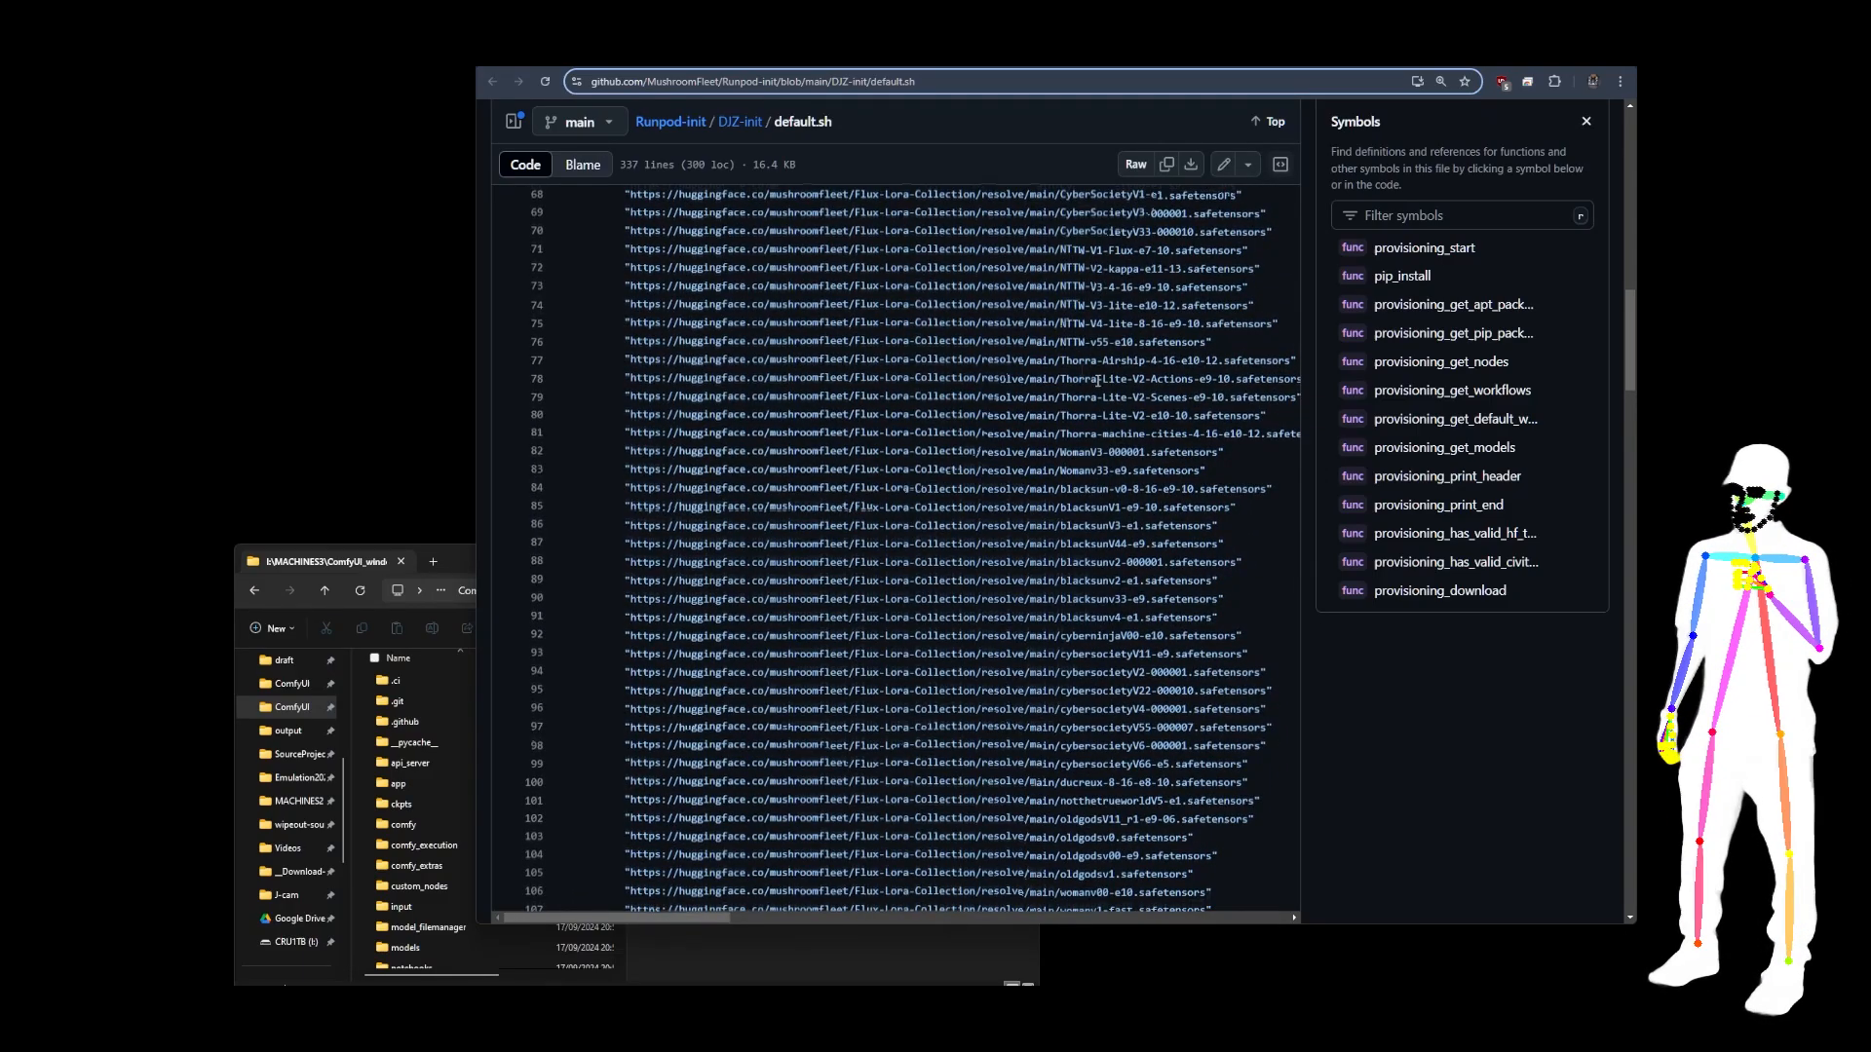
{"action": "scroll", "coordinate": [1097, 381], "scroll_direction": "up", "scroll_amount": 1}
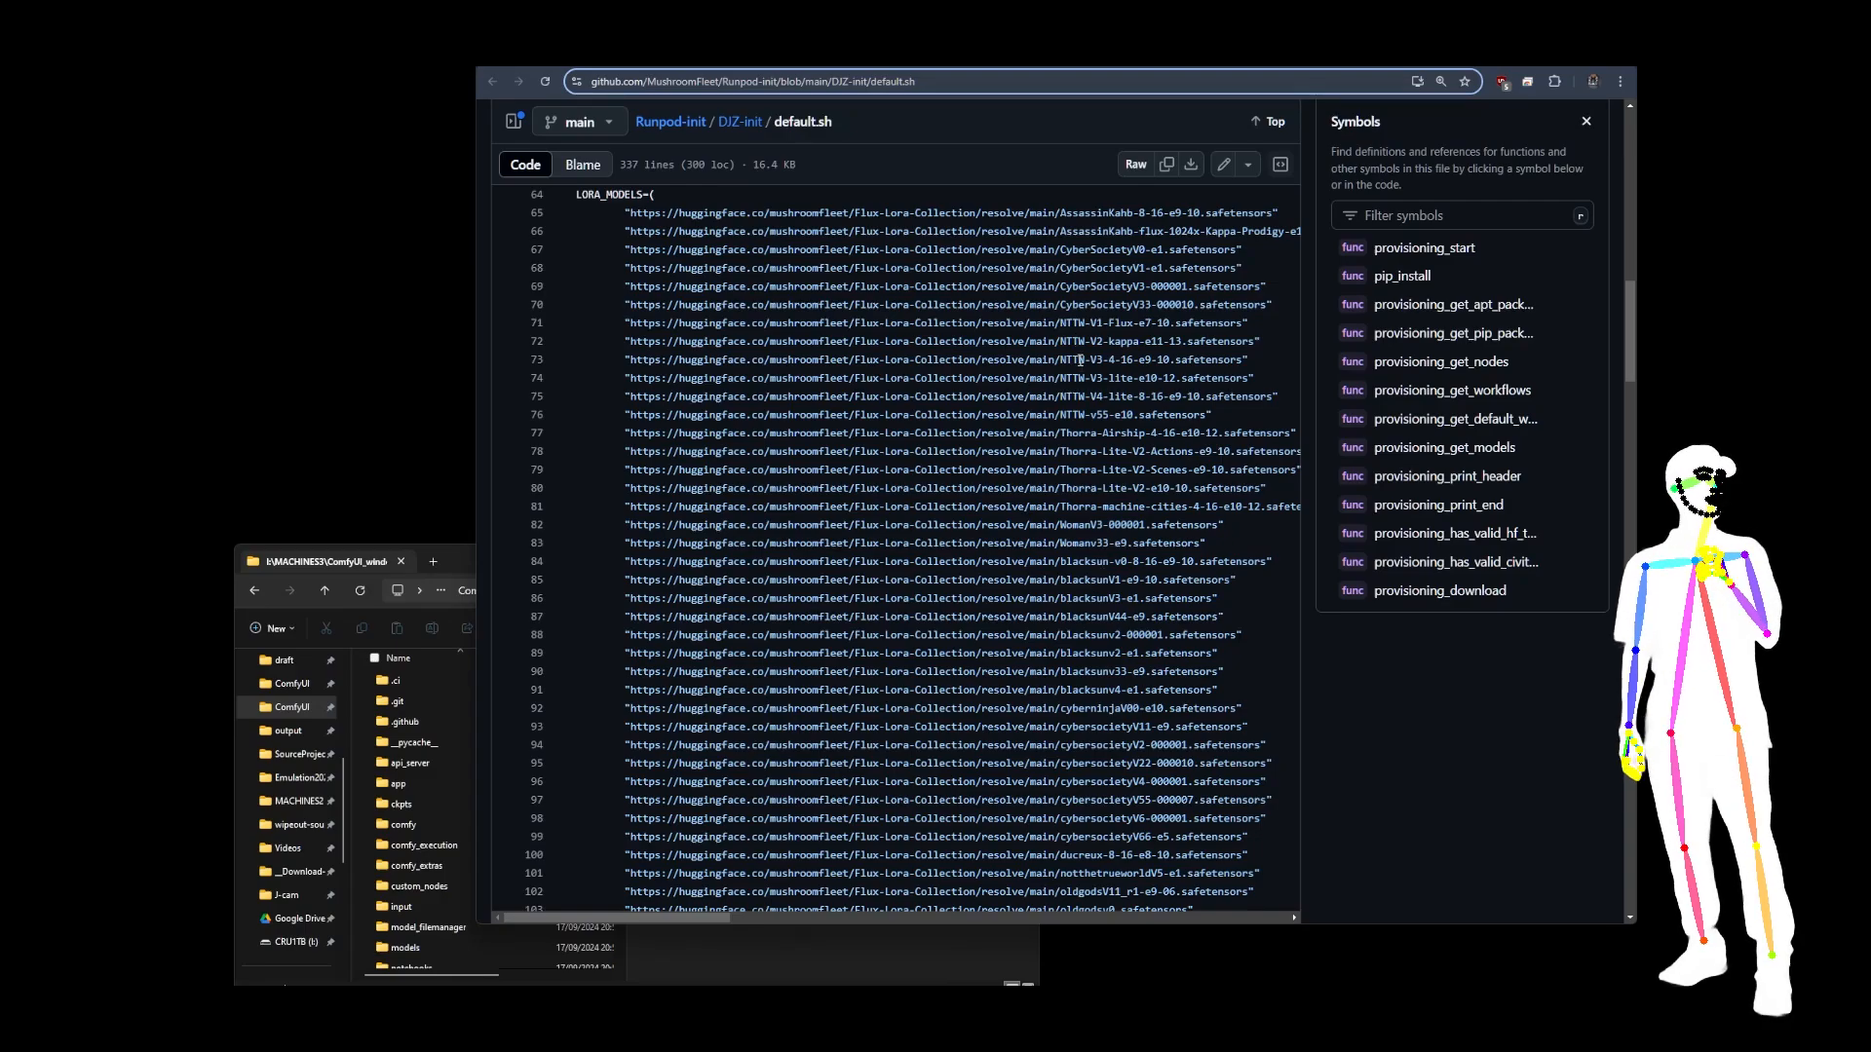
{"action": "scroll", "coordinate": [1099, 469], "scroll_direction": "down", "scroll_amount": 3}
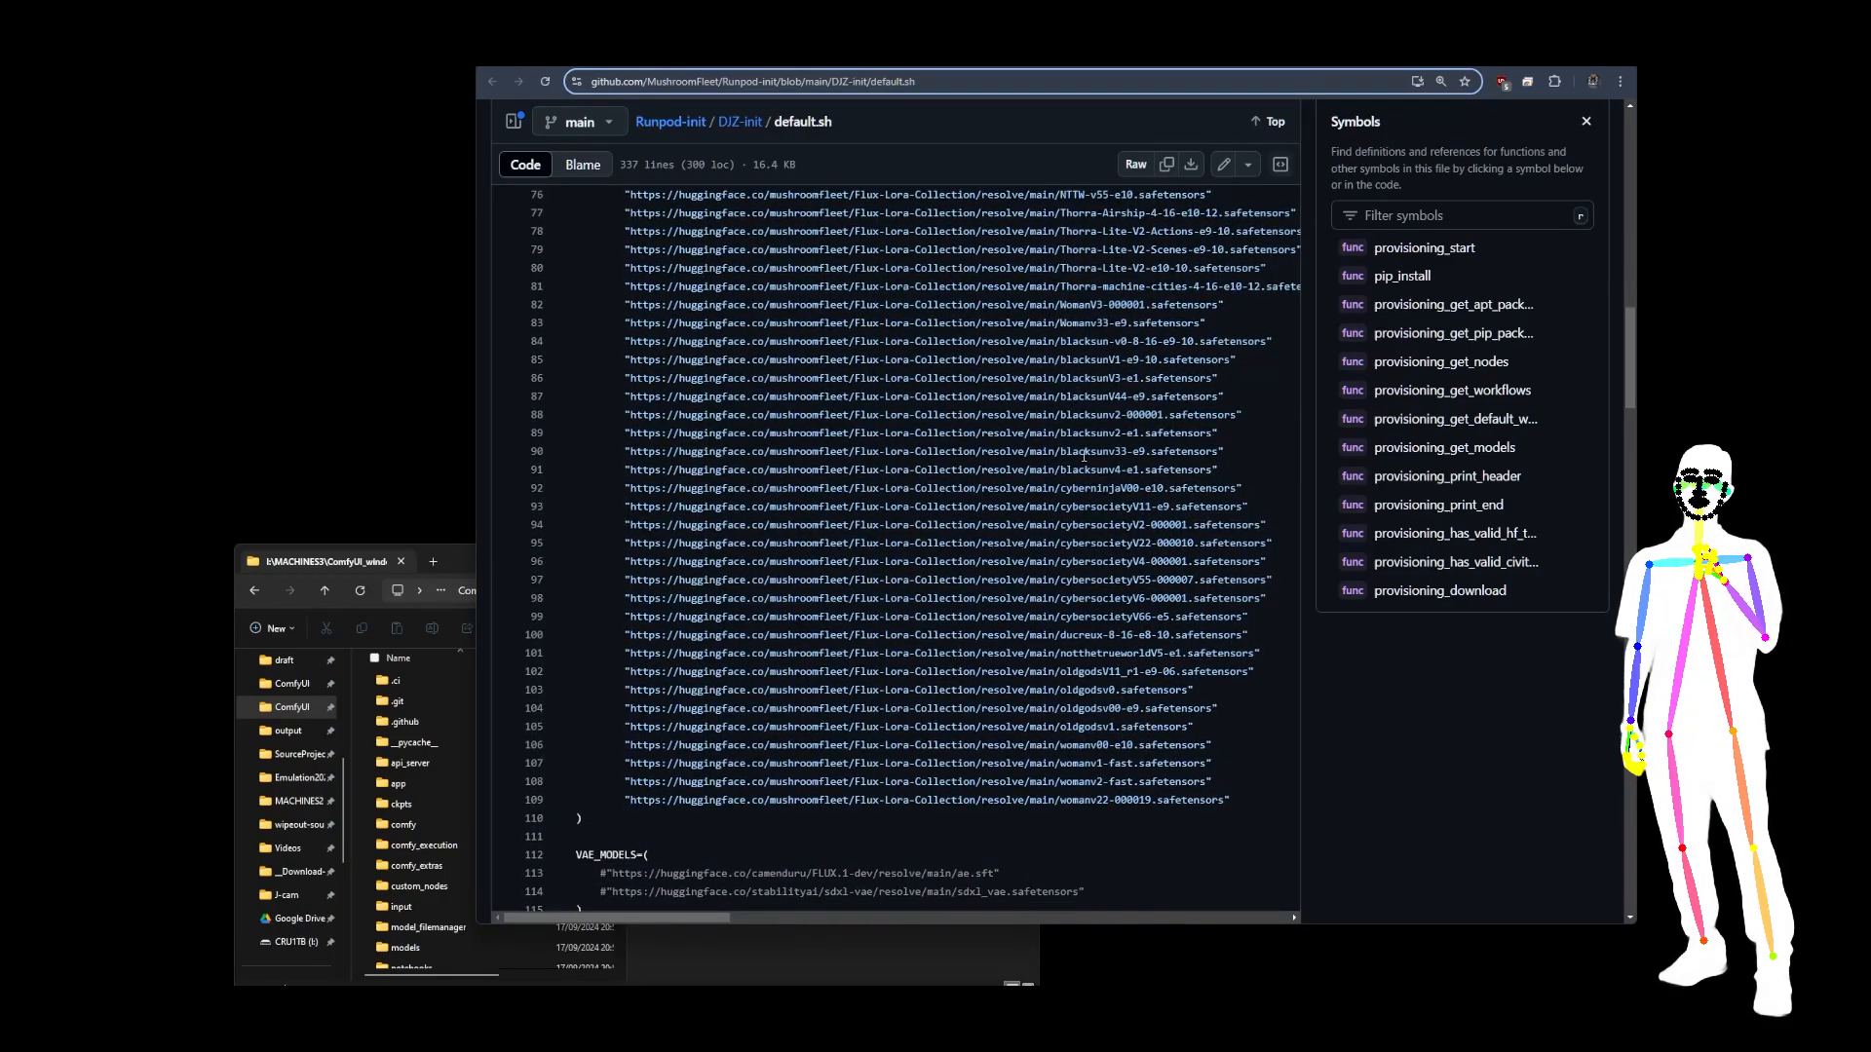
{"action": "scroll", "coordinate": [1136, 729], "scroll_direction": "down", "scroll_amount": 7}
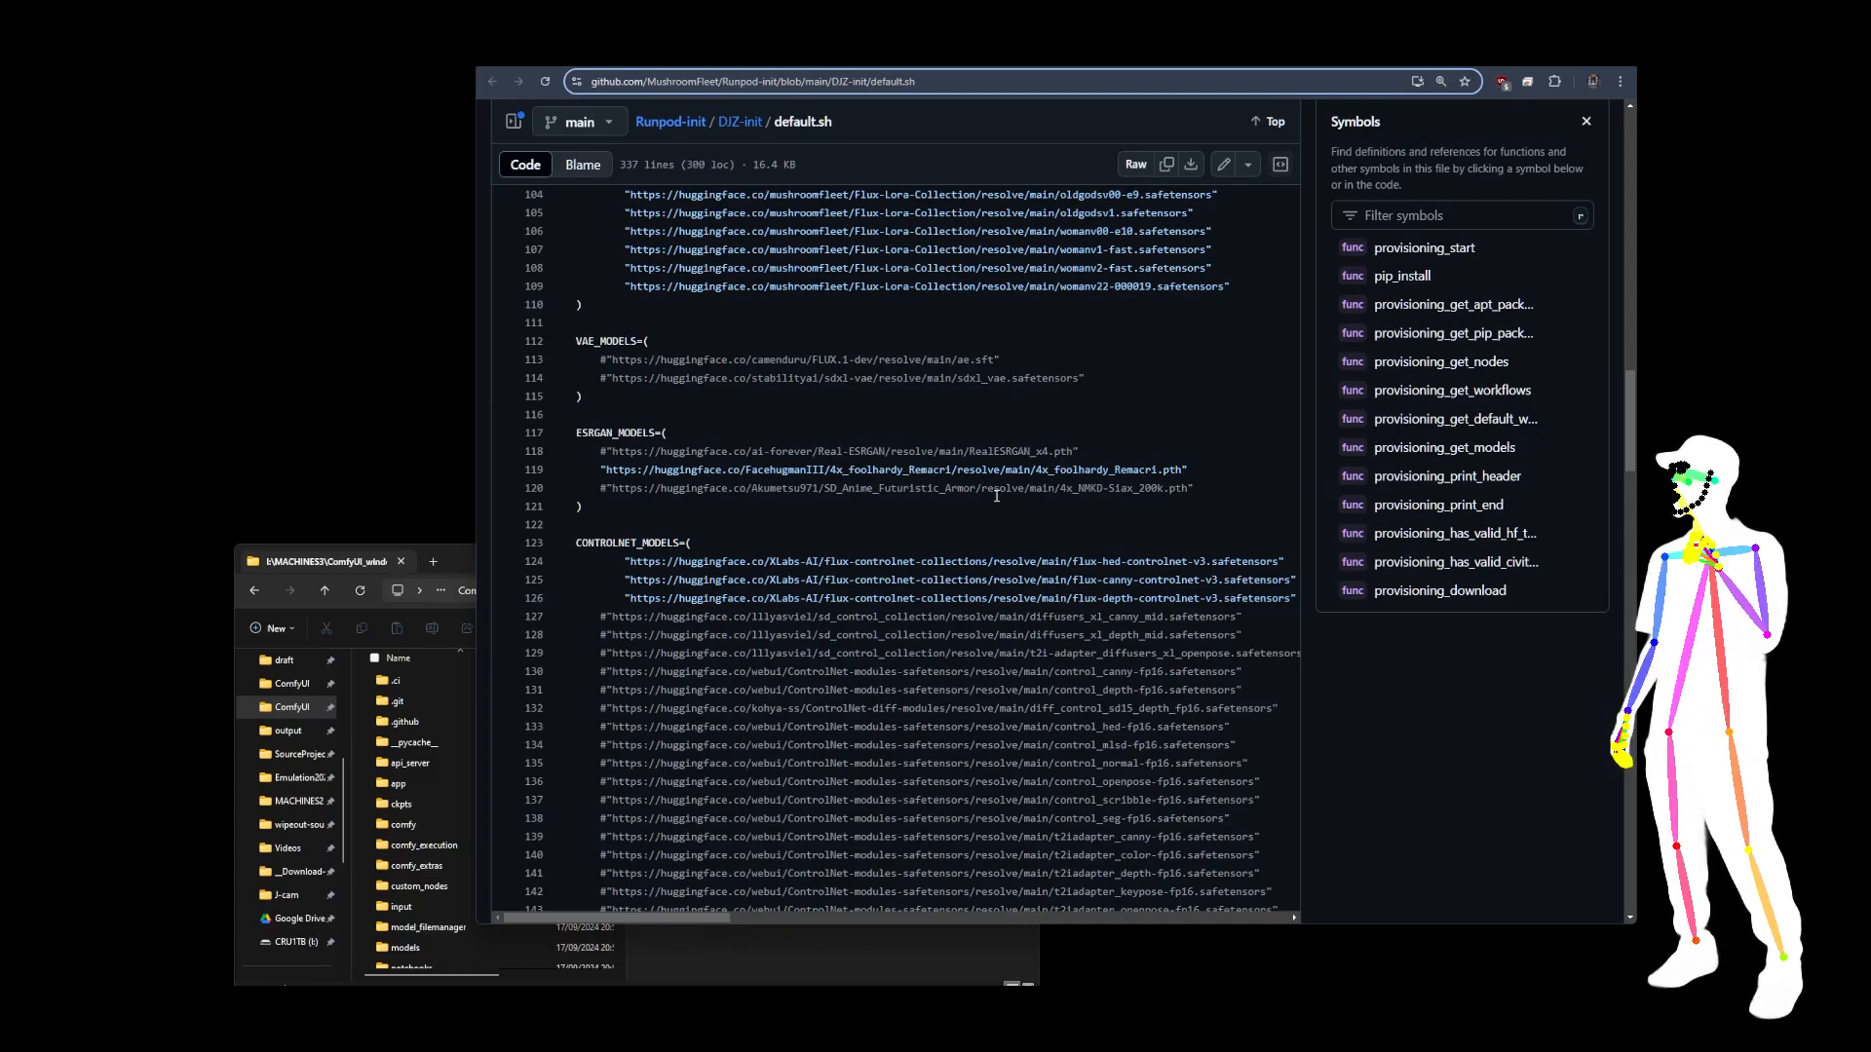
Highlight the commented-out flux1-dev.sft URL under UNET_MODELS and the comment marker on the first CHECKPOINT_MODELS entry, and review the NODES list.
{"action": "scroll", "coordinate": [996, 502], "scroll_direction": "up", "scroll_amount": 10}
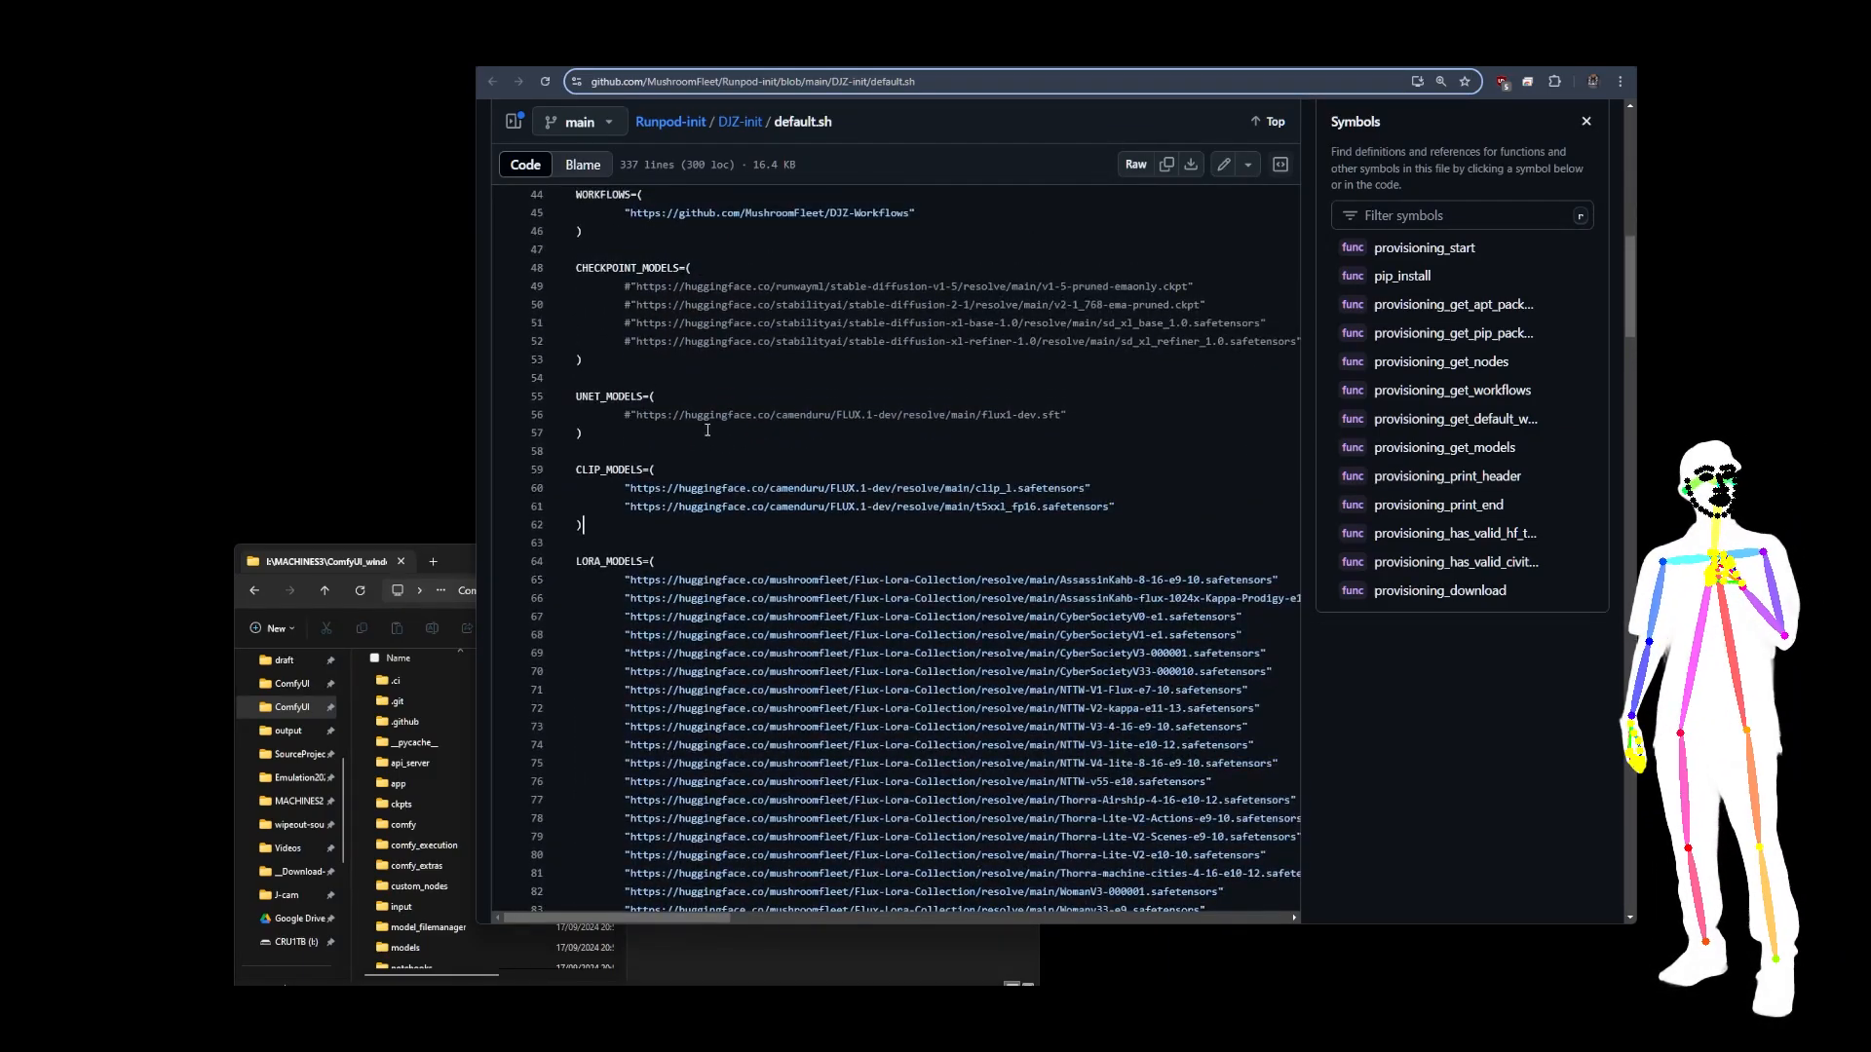
{"action": "left_click_drag", "start_coordinate": [1068, 415], "coordinate": [626, 421]}
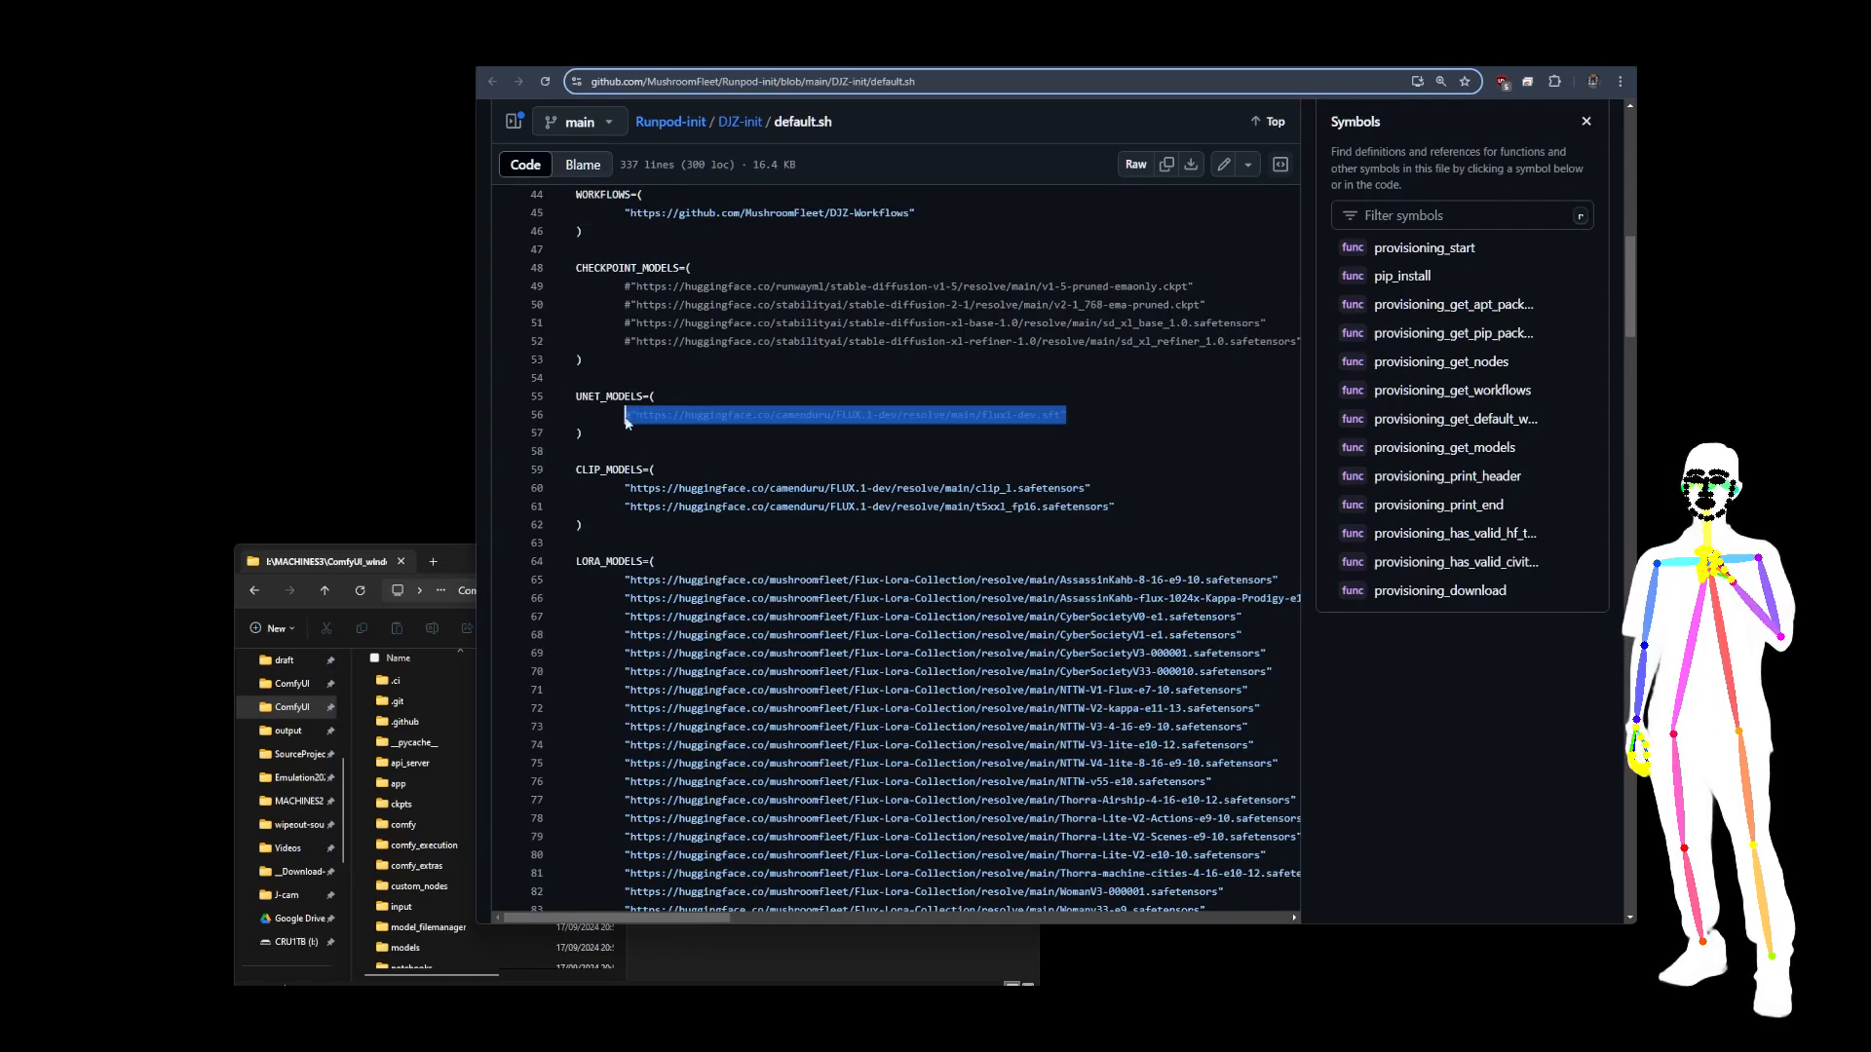
{"action": "left_click", "coordinate": [807, 448]}
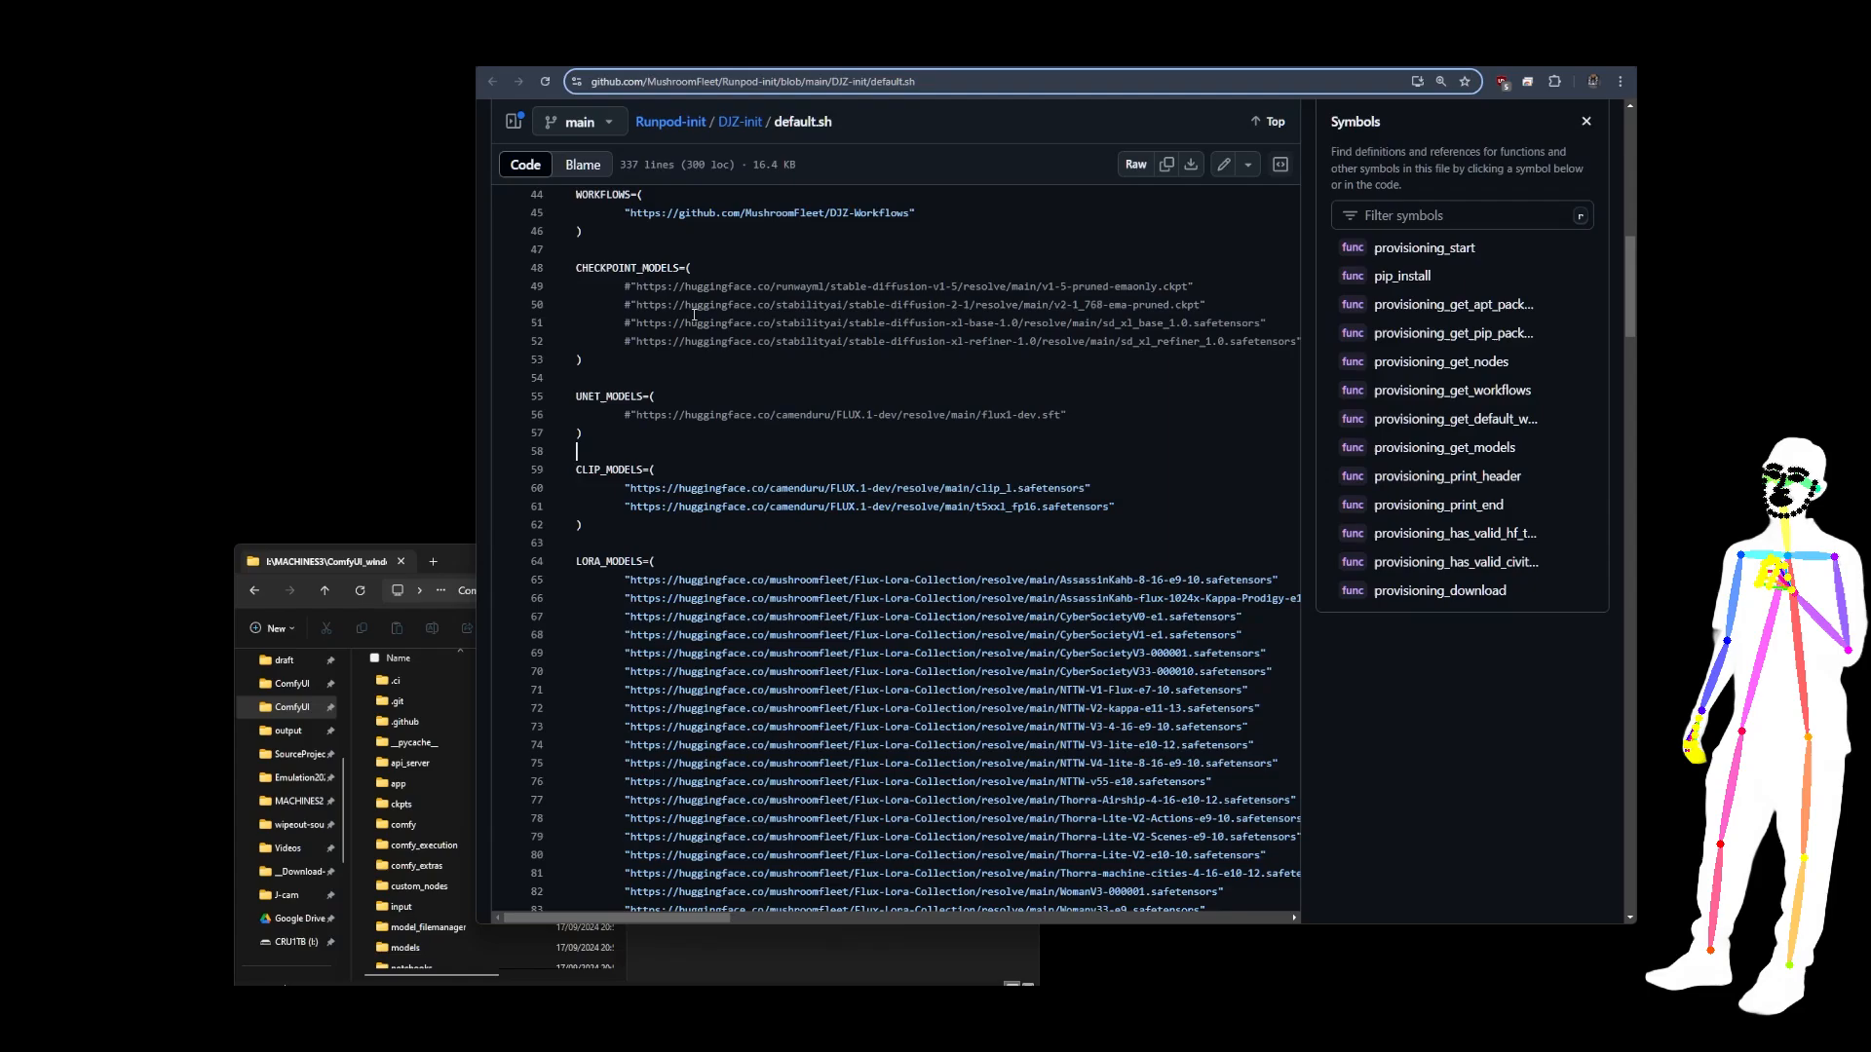
{"action": "left_click_drag", "start_coordinate": [624, 287], "coordinate": [631, 285]}
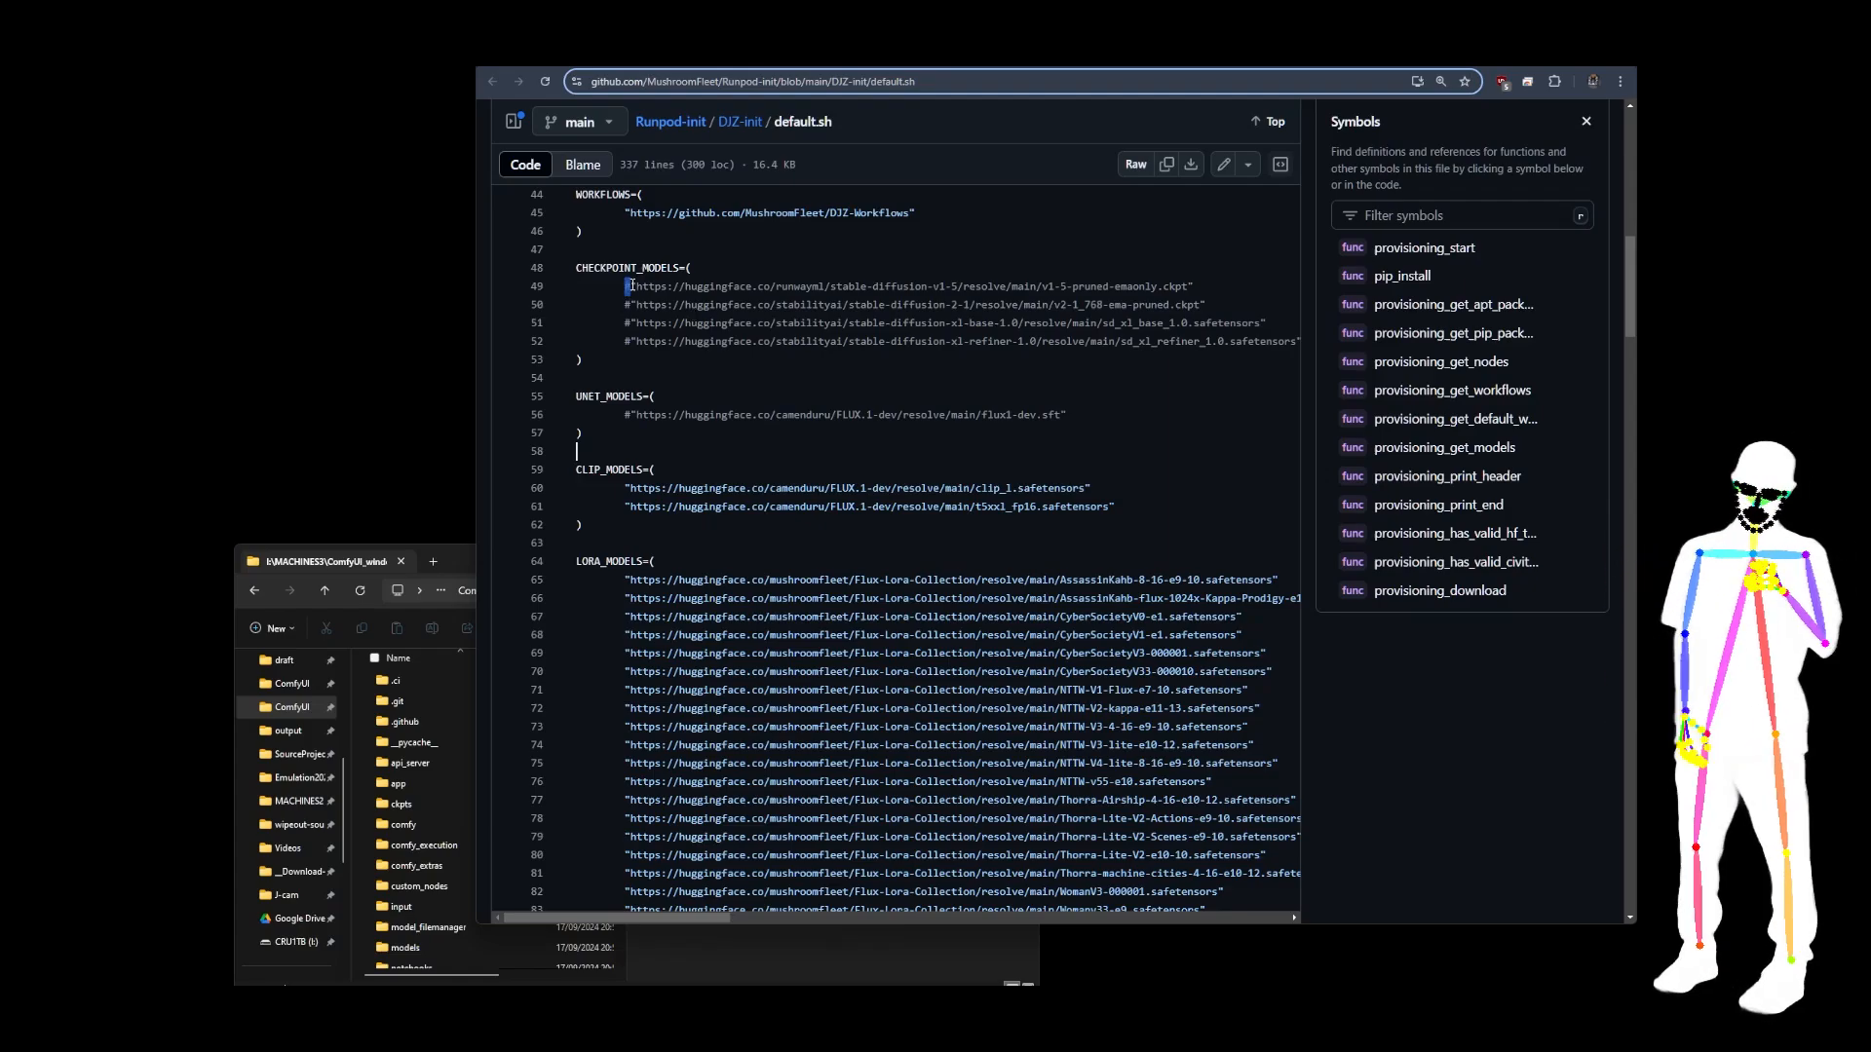
{"action": "left_click", "coordinate": [667, 304]}
{"action": "scroll", "coordinate": [748, 361], "scroll_direction": "up", "scroll_amount": 4}
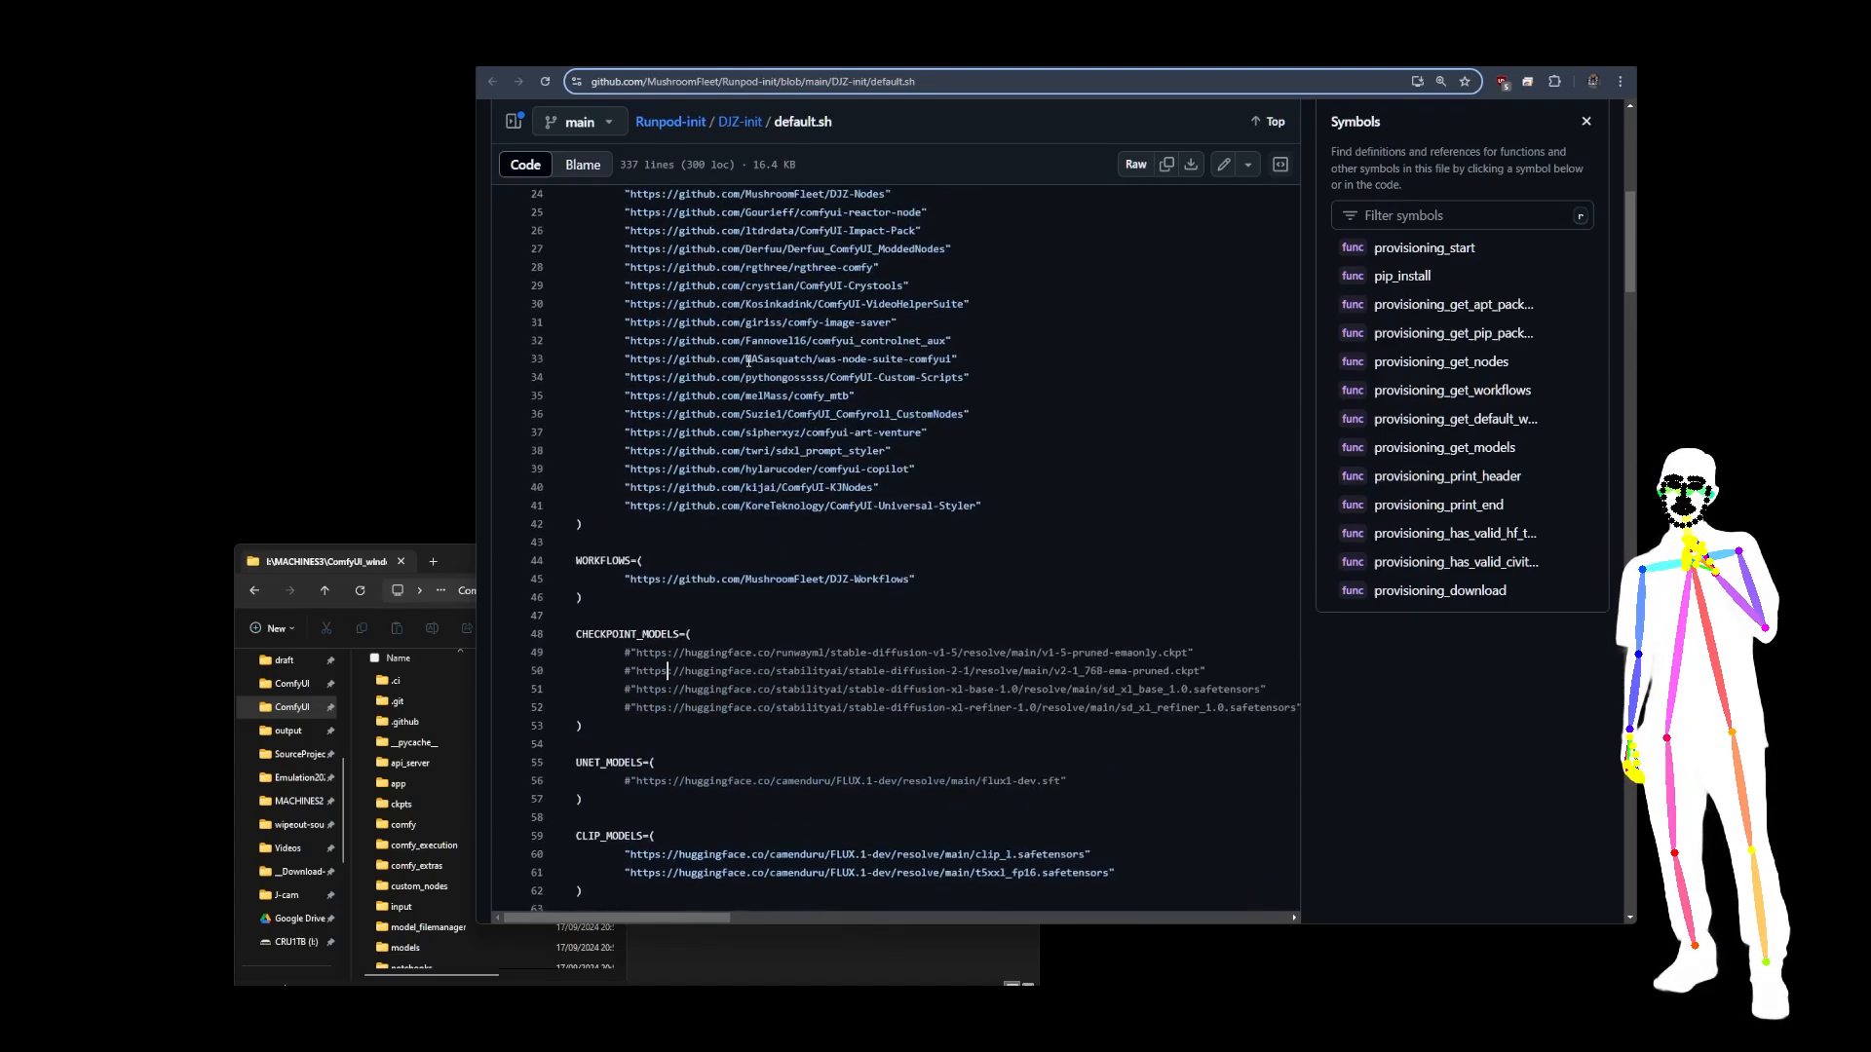
{"action": "scroll", "coordinate": [747, 361], "scroll_direction": "up", "scroll_amount": 5}
{"action": "scroll", "coordinate": [889, 446], "scroll_direction": "down", "scroll_amount": 7}
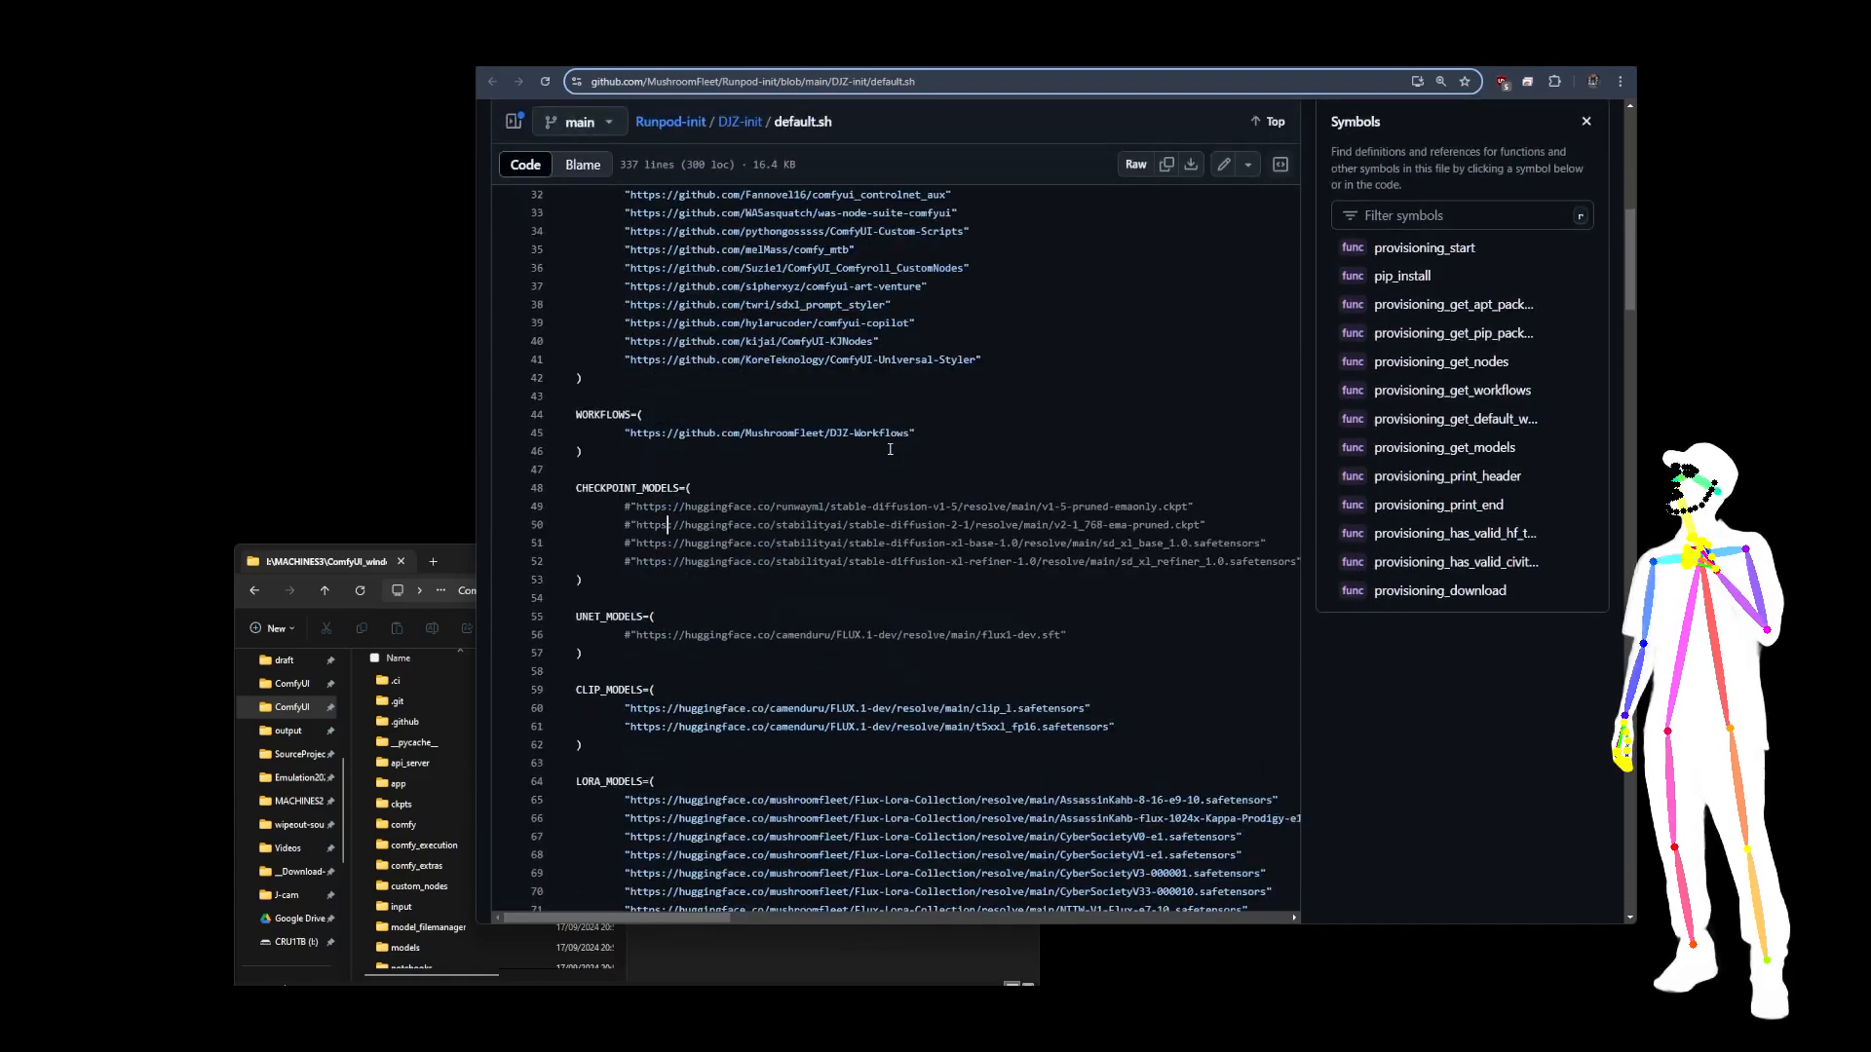
Review default.sh from the package and NODES lists through the ESRGAN and ControlNet model lists to the provisioning_start function.
{"action": "scroll", "coordinate": [890, 449], "scroll_direction": "up", "scroll_amount": 5}
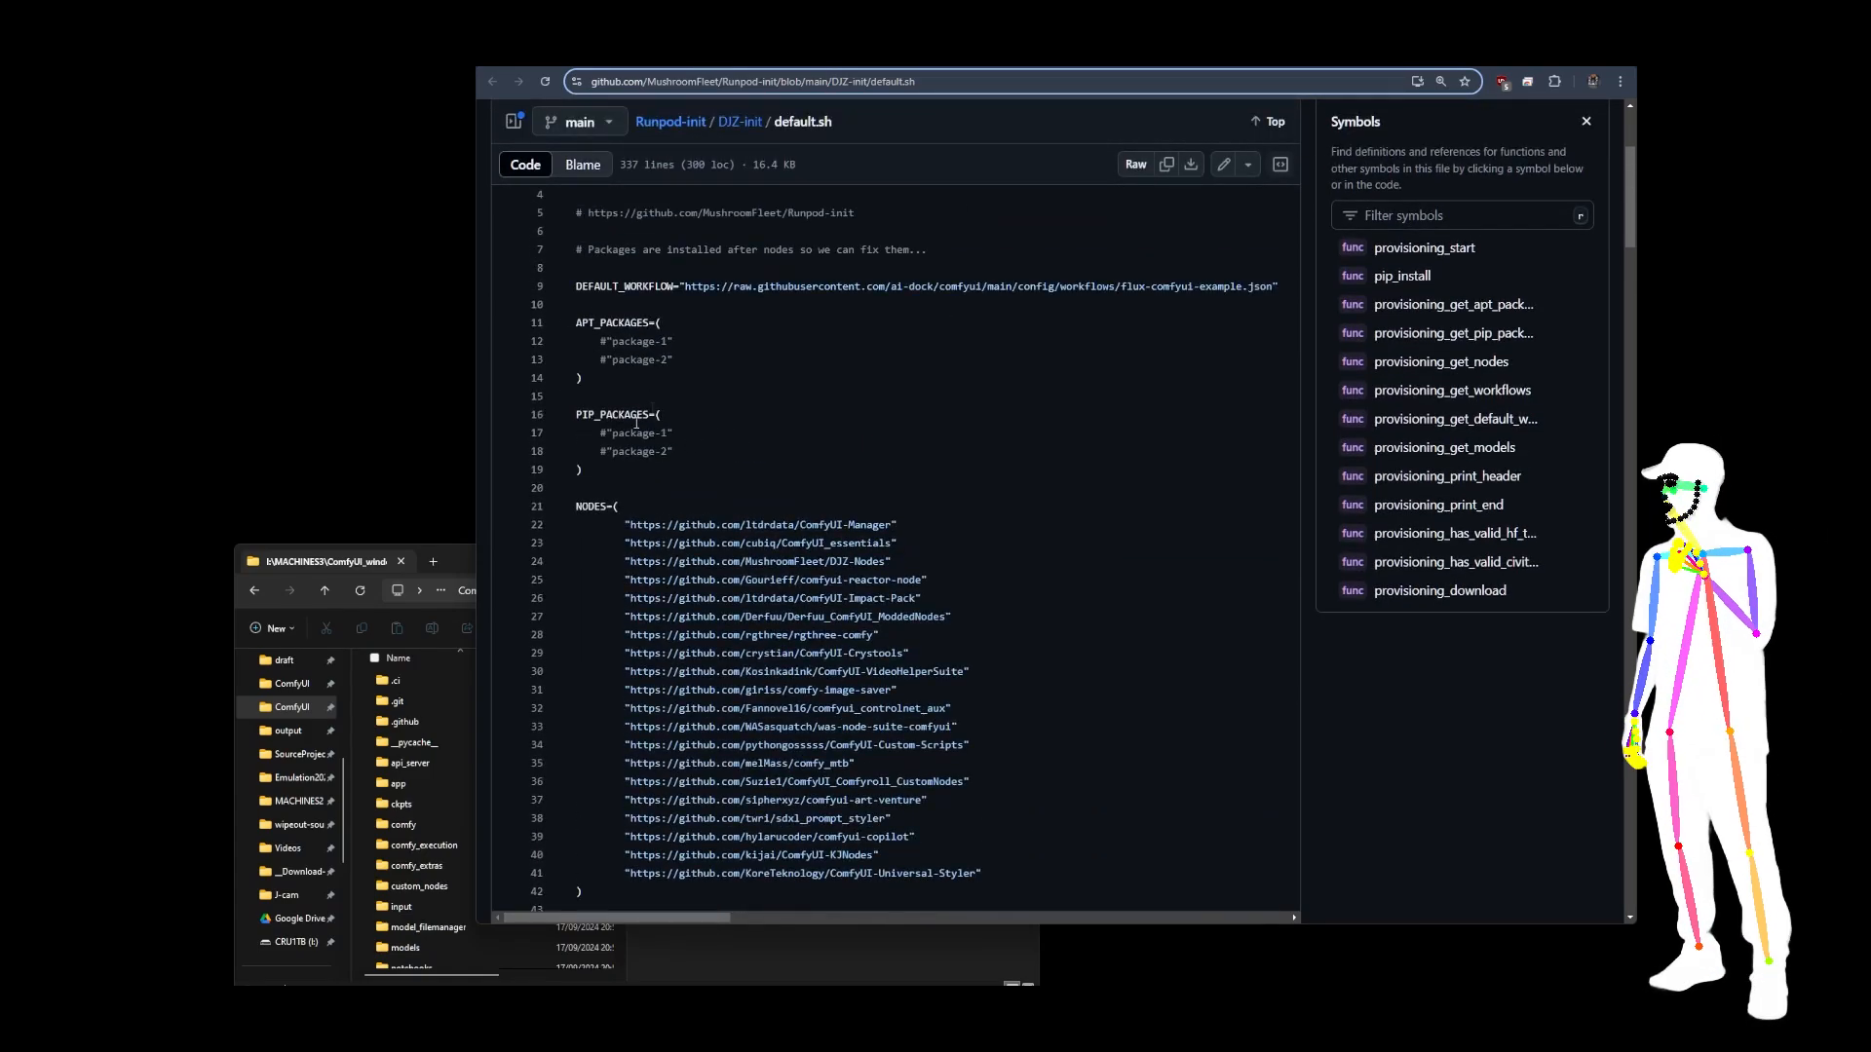
{"action": "scroll", "coordinate": [775, 374], "scroll_direction": "down", "scroll_amount": 13}
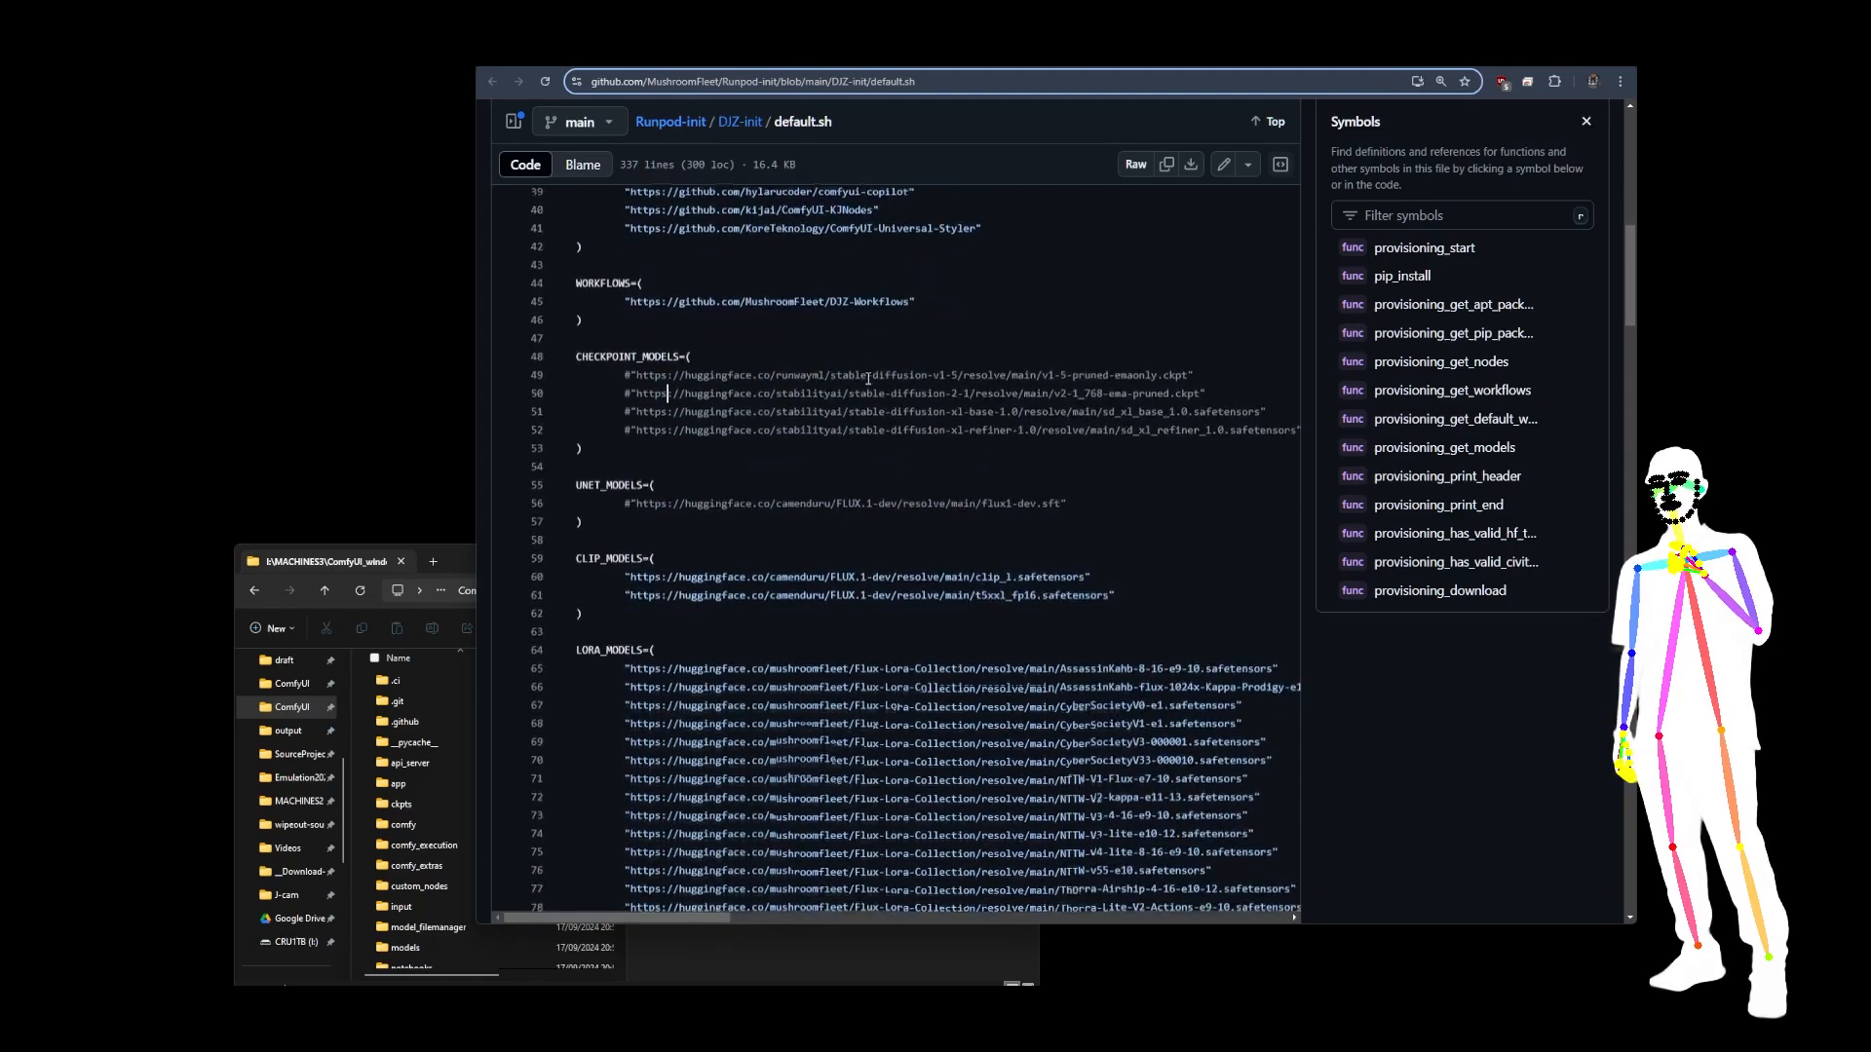
{"action": "scroll", "coordinate": [868, 379], "scroll_direction": "down", "scroll_amount": 4}
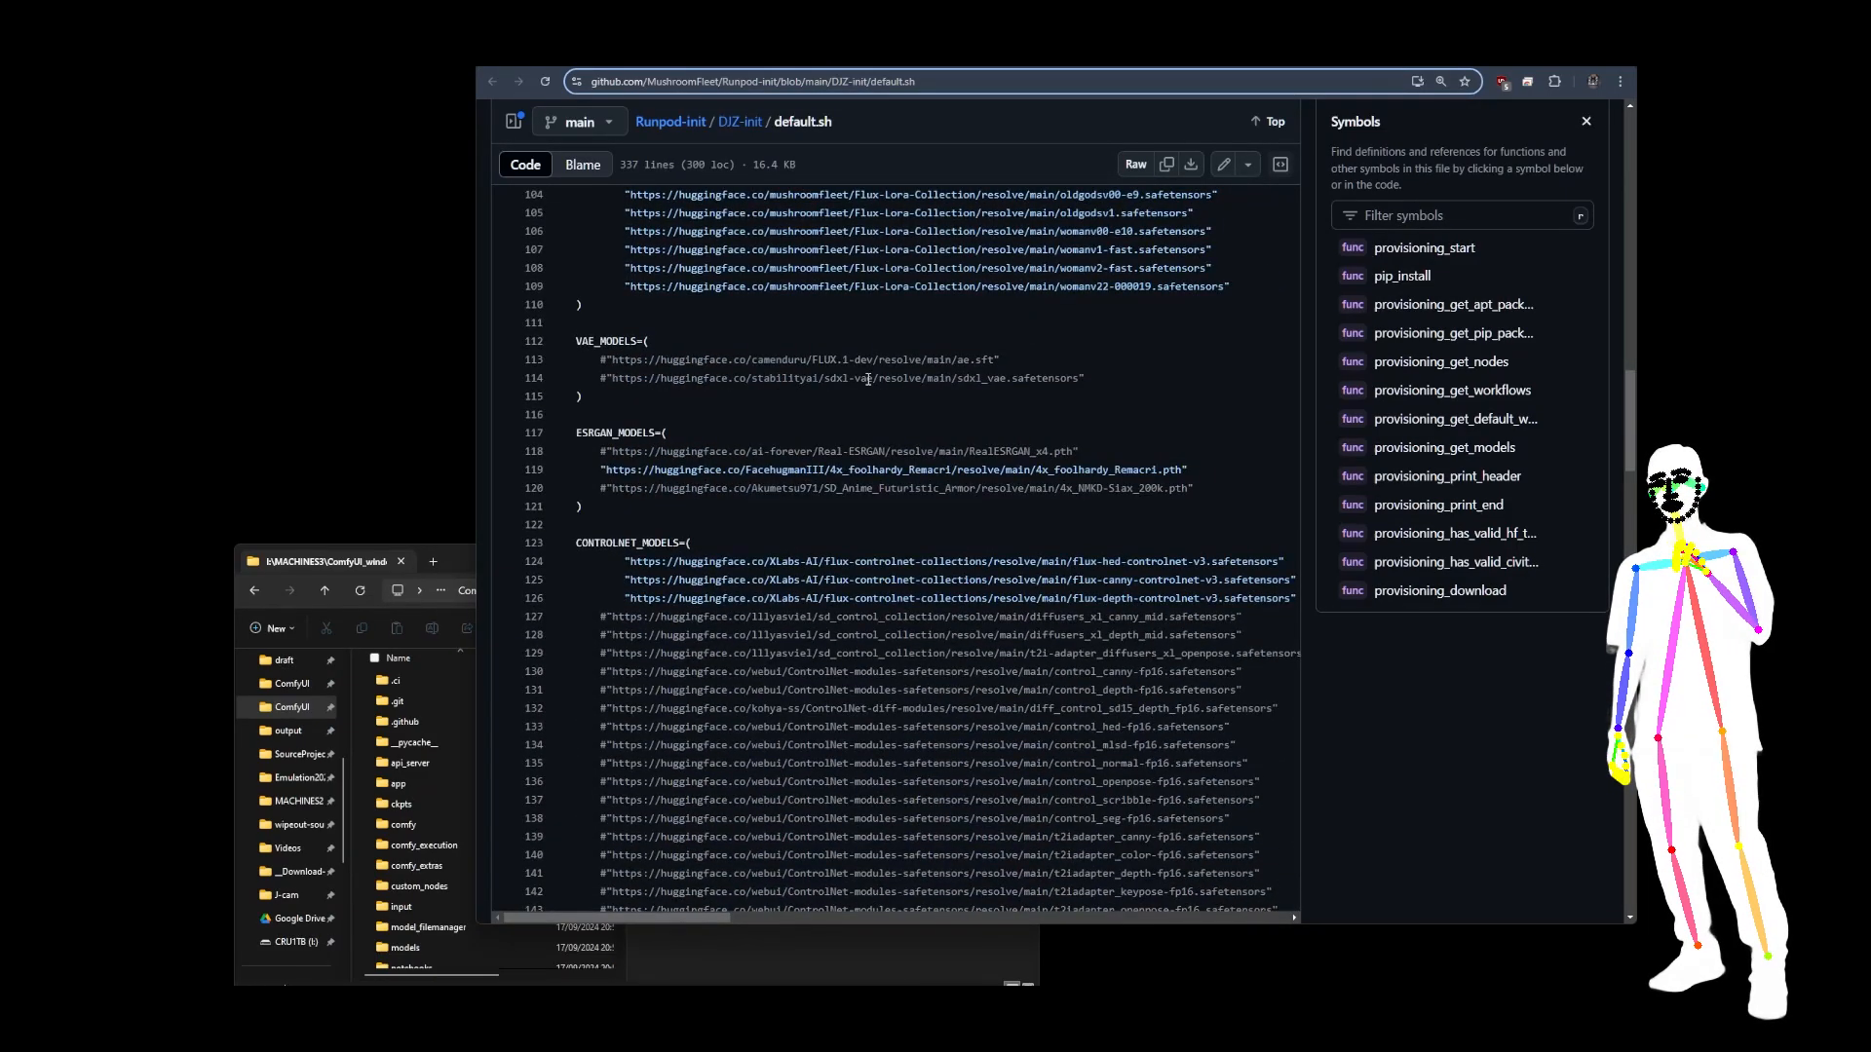
{"action": "scroll", "coordinate": [868, 379], "scroll_direction": "down", "scroll_amount": 1}
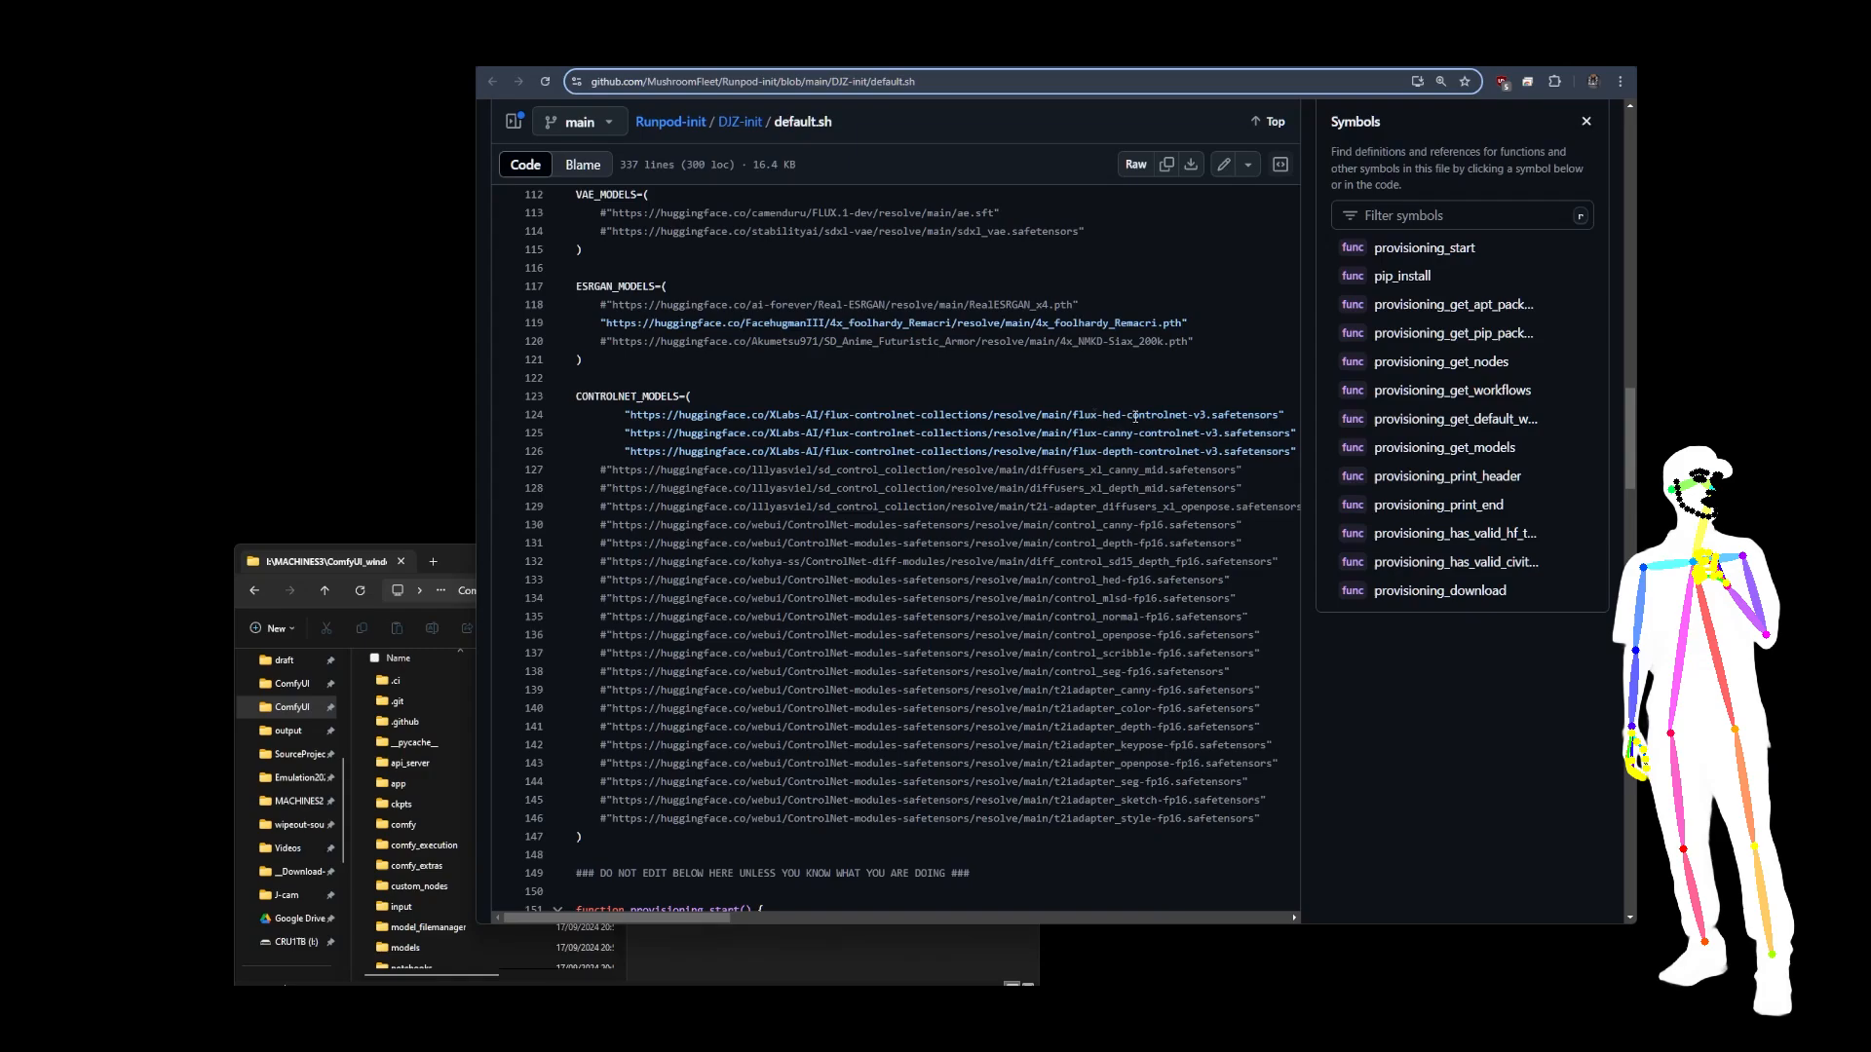
{"action": "scroll", "coordinate": [897, 379], "scroll_direction": "down", "scroll_amount": 5}
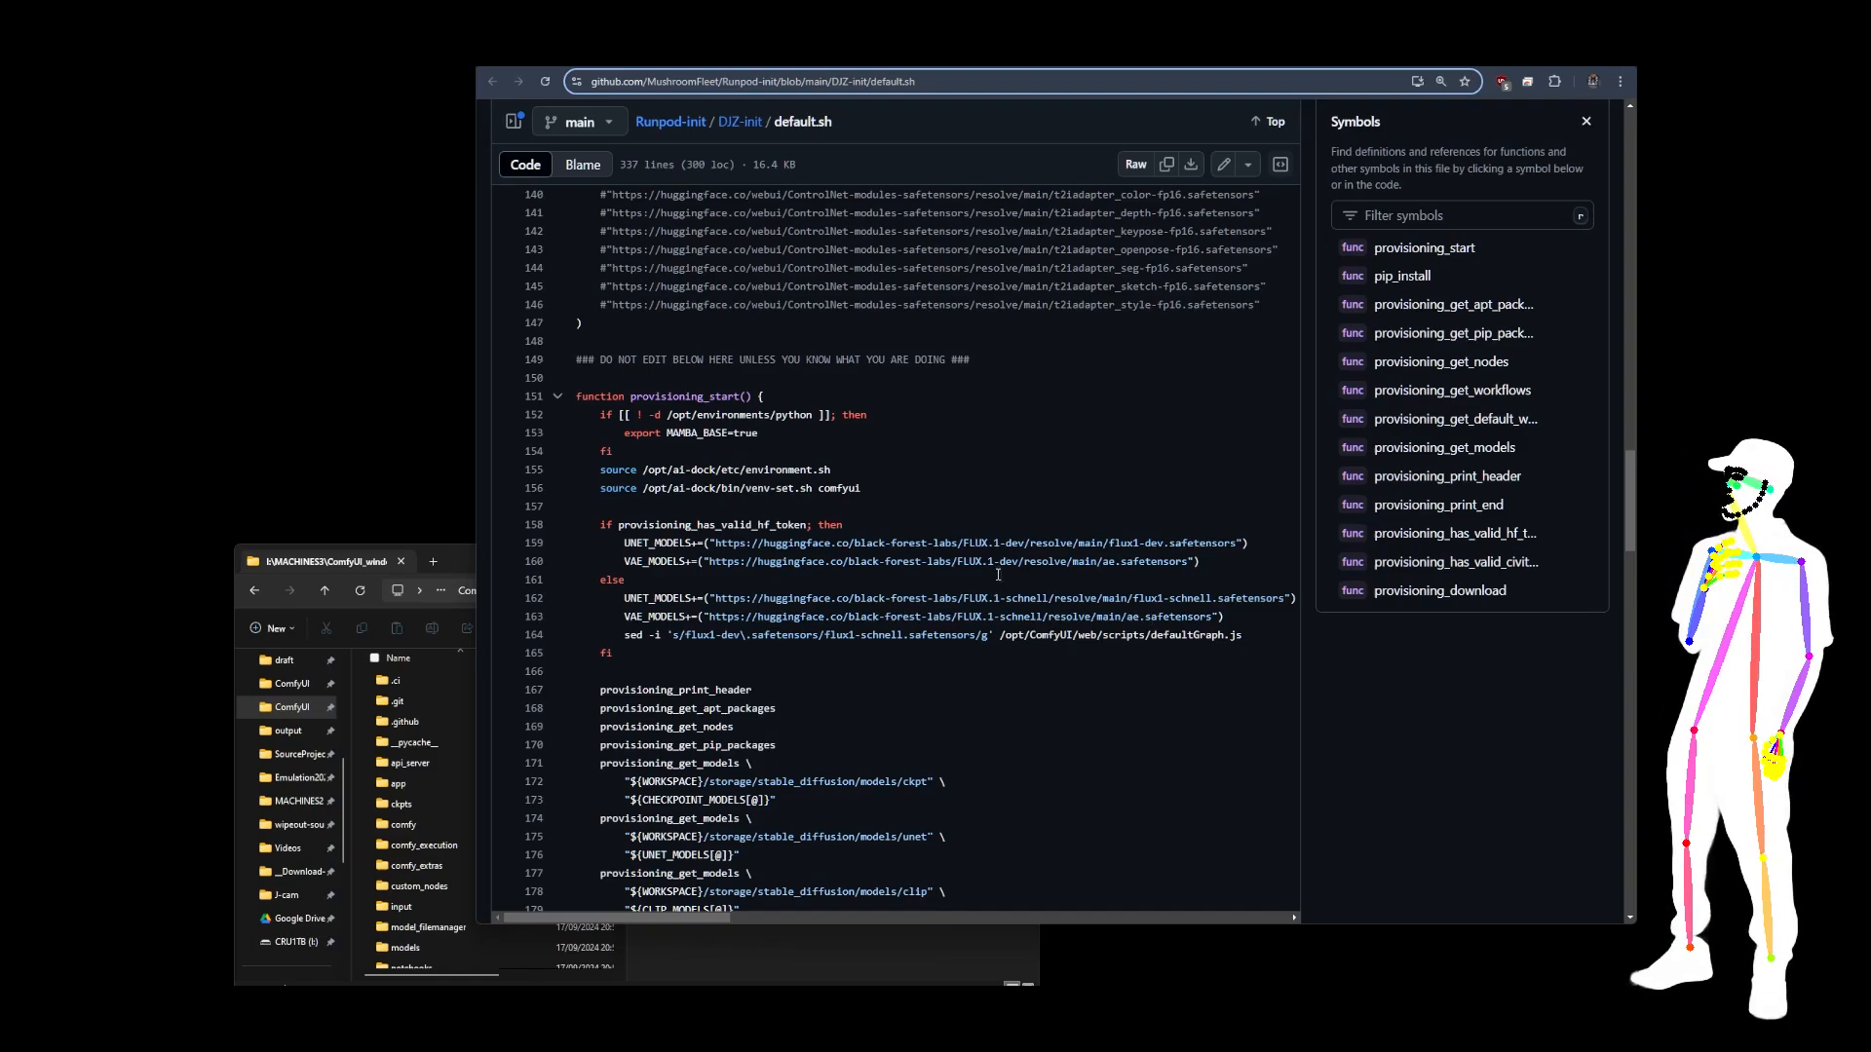
{"action": "scroll", "coordinate": [998, 574], "scroll_direction": "down", "scroll_amount": 6}
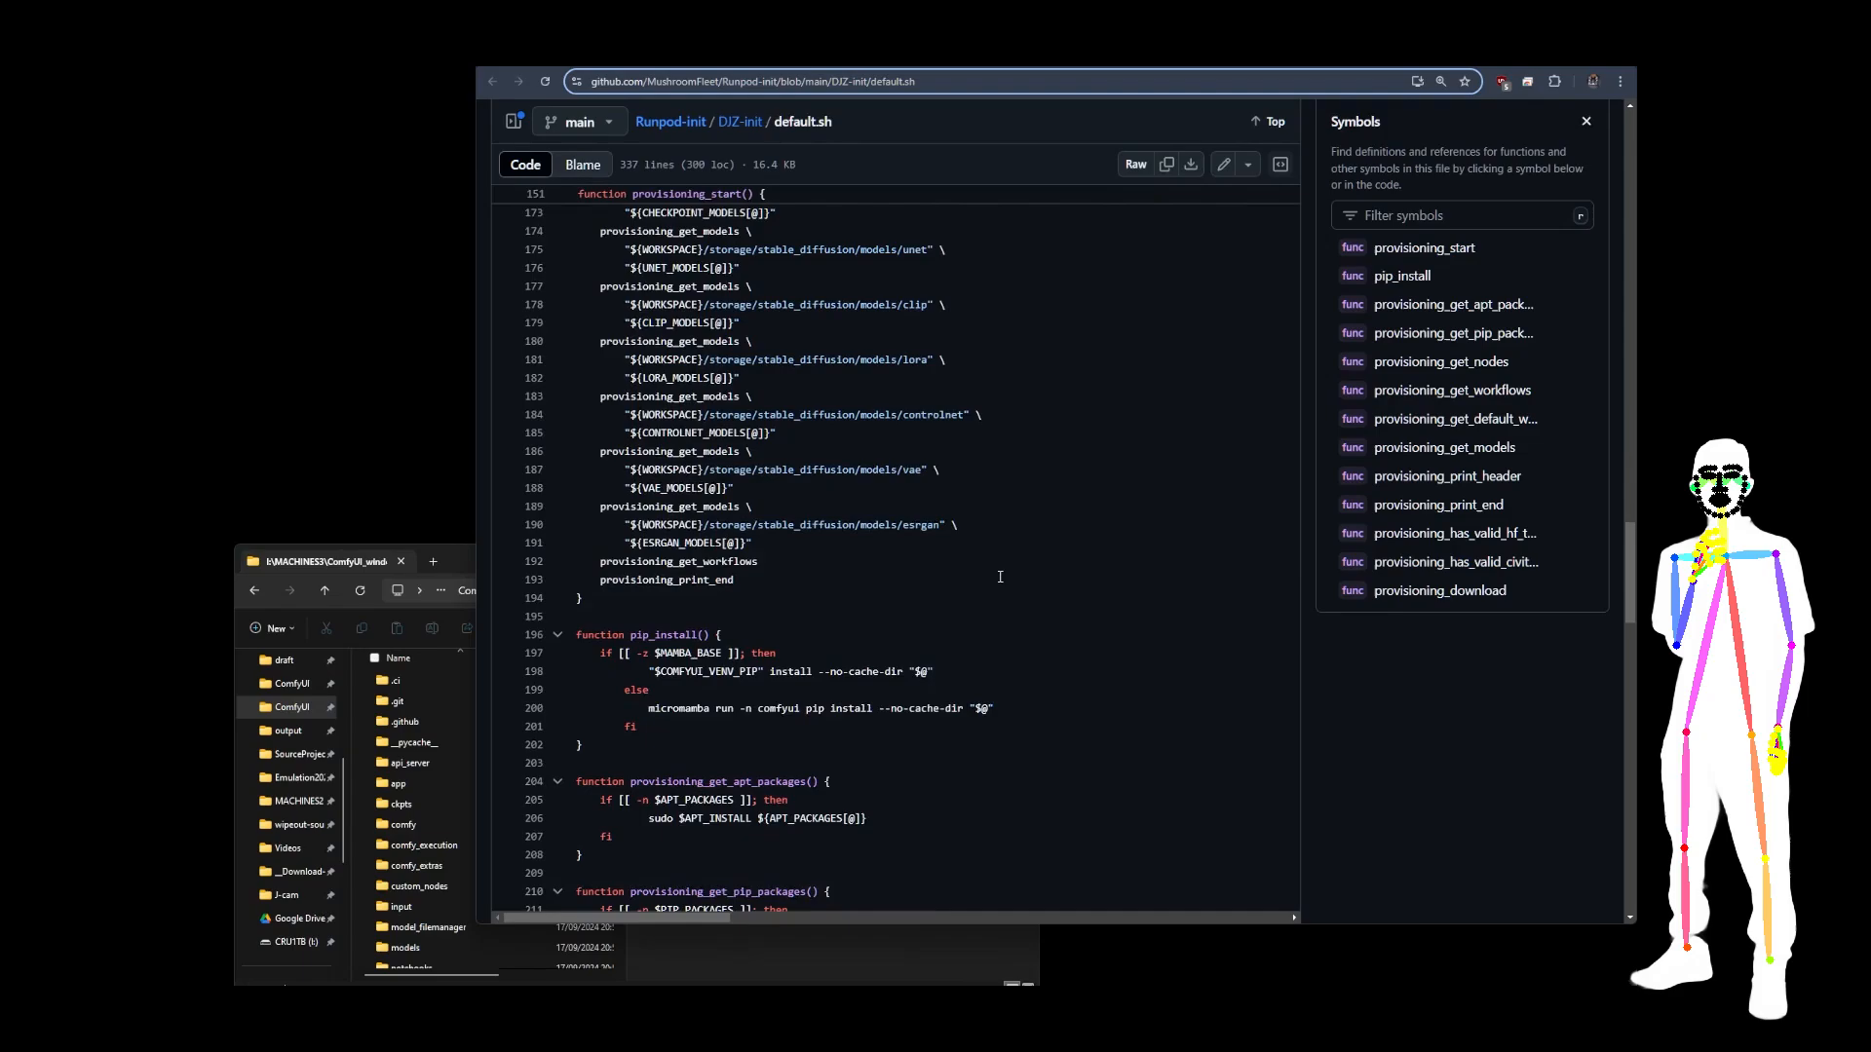
Highlight the provisioning_get_workflows function in default.sh and the /user/default/workflows/ part of its path line.
{"action": "scroll", "coordinate": [1000, 577], "scroll_direction": "down", "scroll_amount": 4}
{"action": "scroll", "coordinate": [1000, 577], "scroll_direction": "down", "scroll_amount": 5}
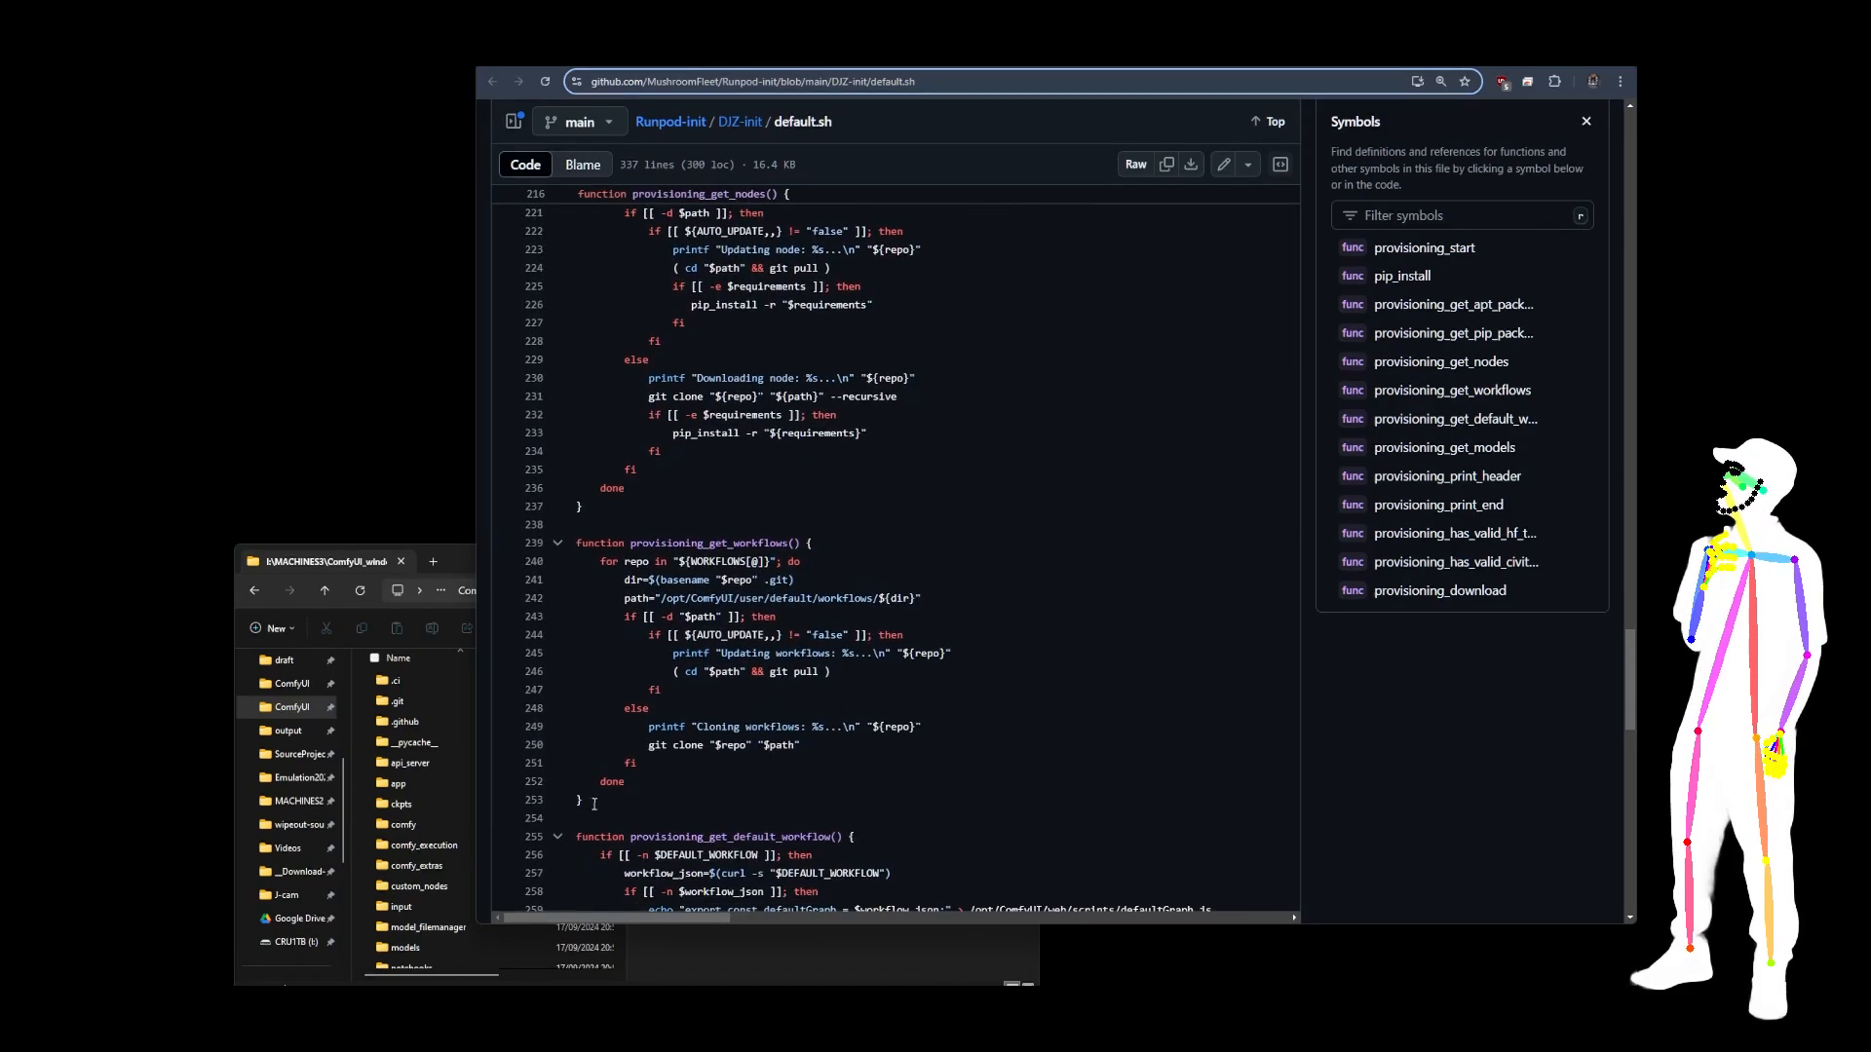
{"action": "left_click_drag", "start_coordinate": [594, 804], "coordinate": [574, 543]}
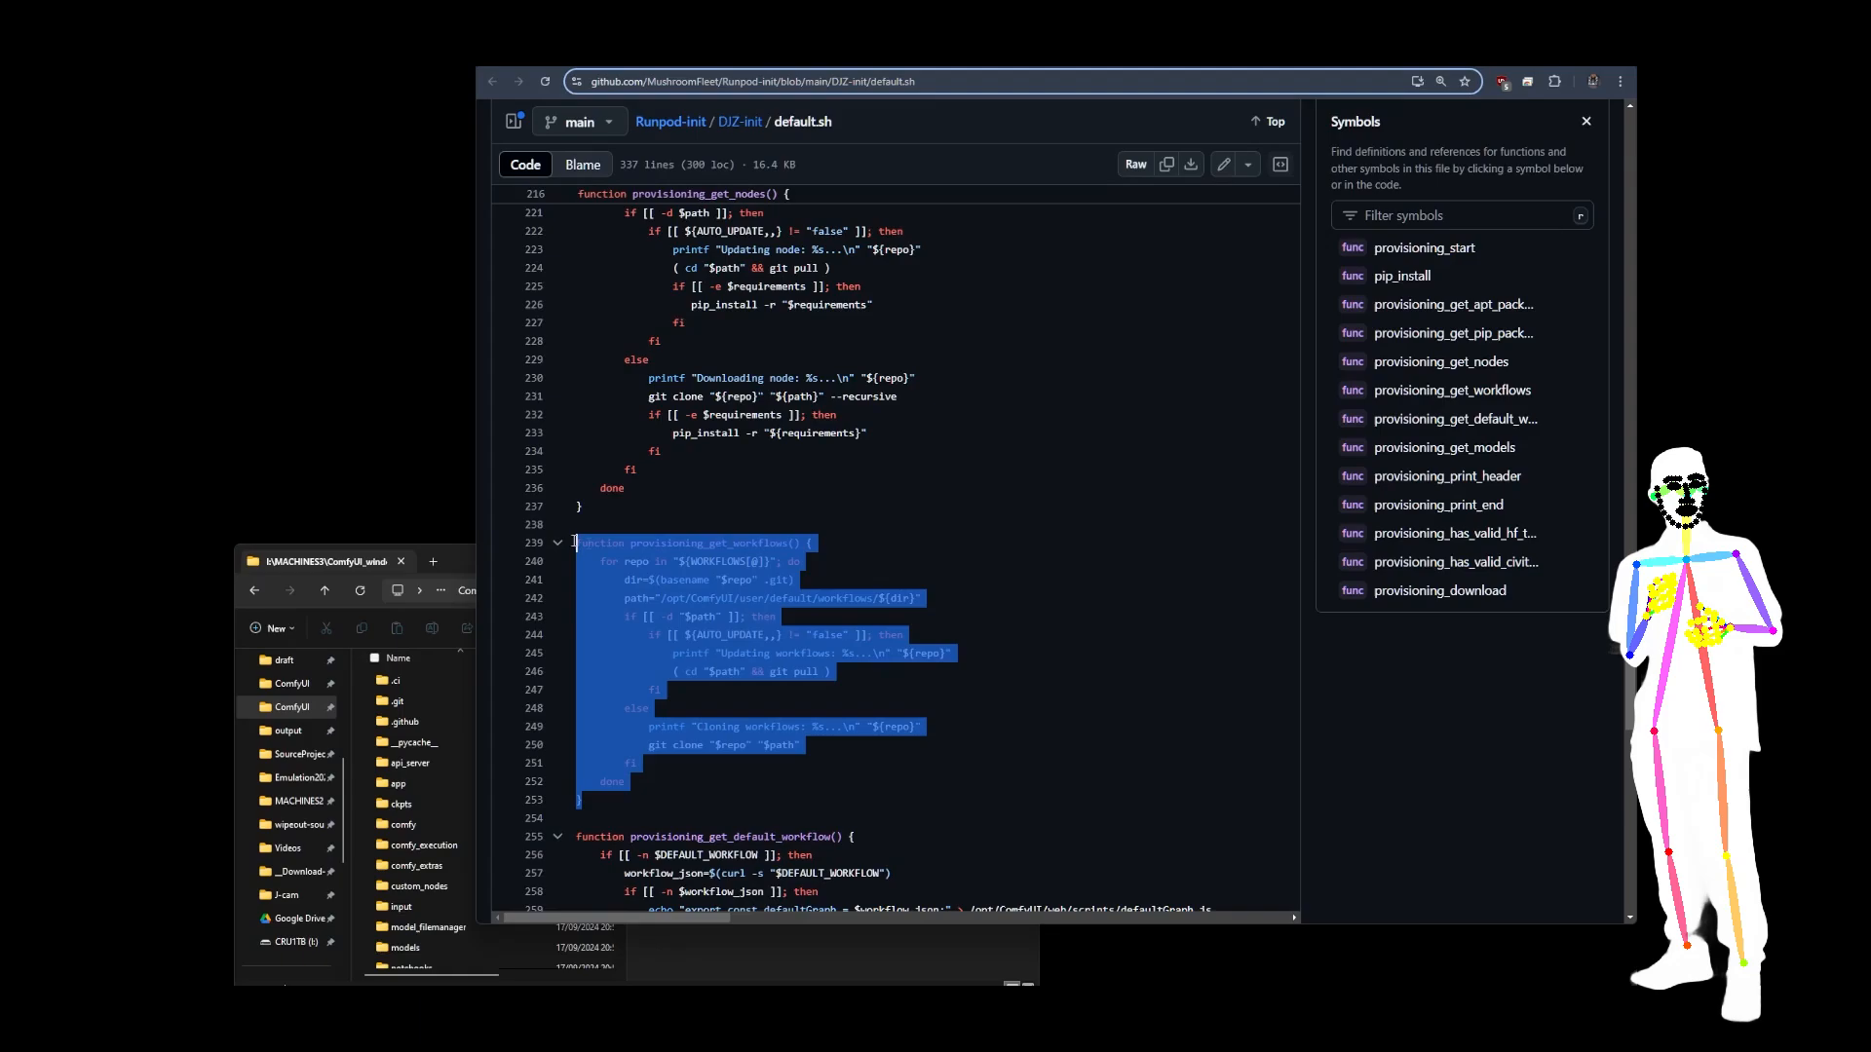
{"action": "left_click", "coordinate": [887, 561]}
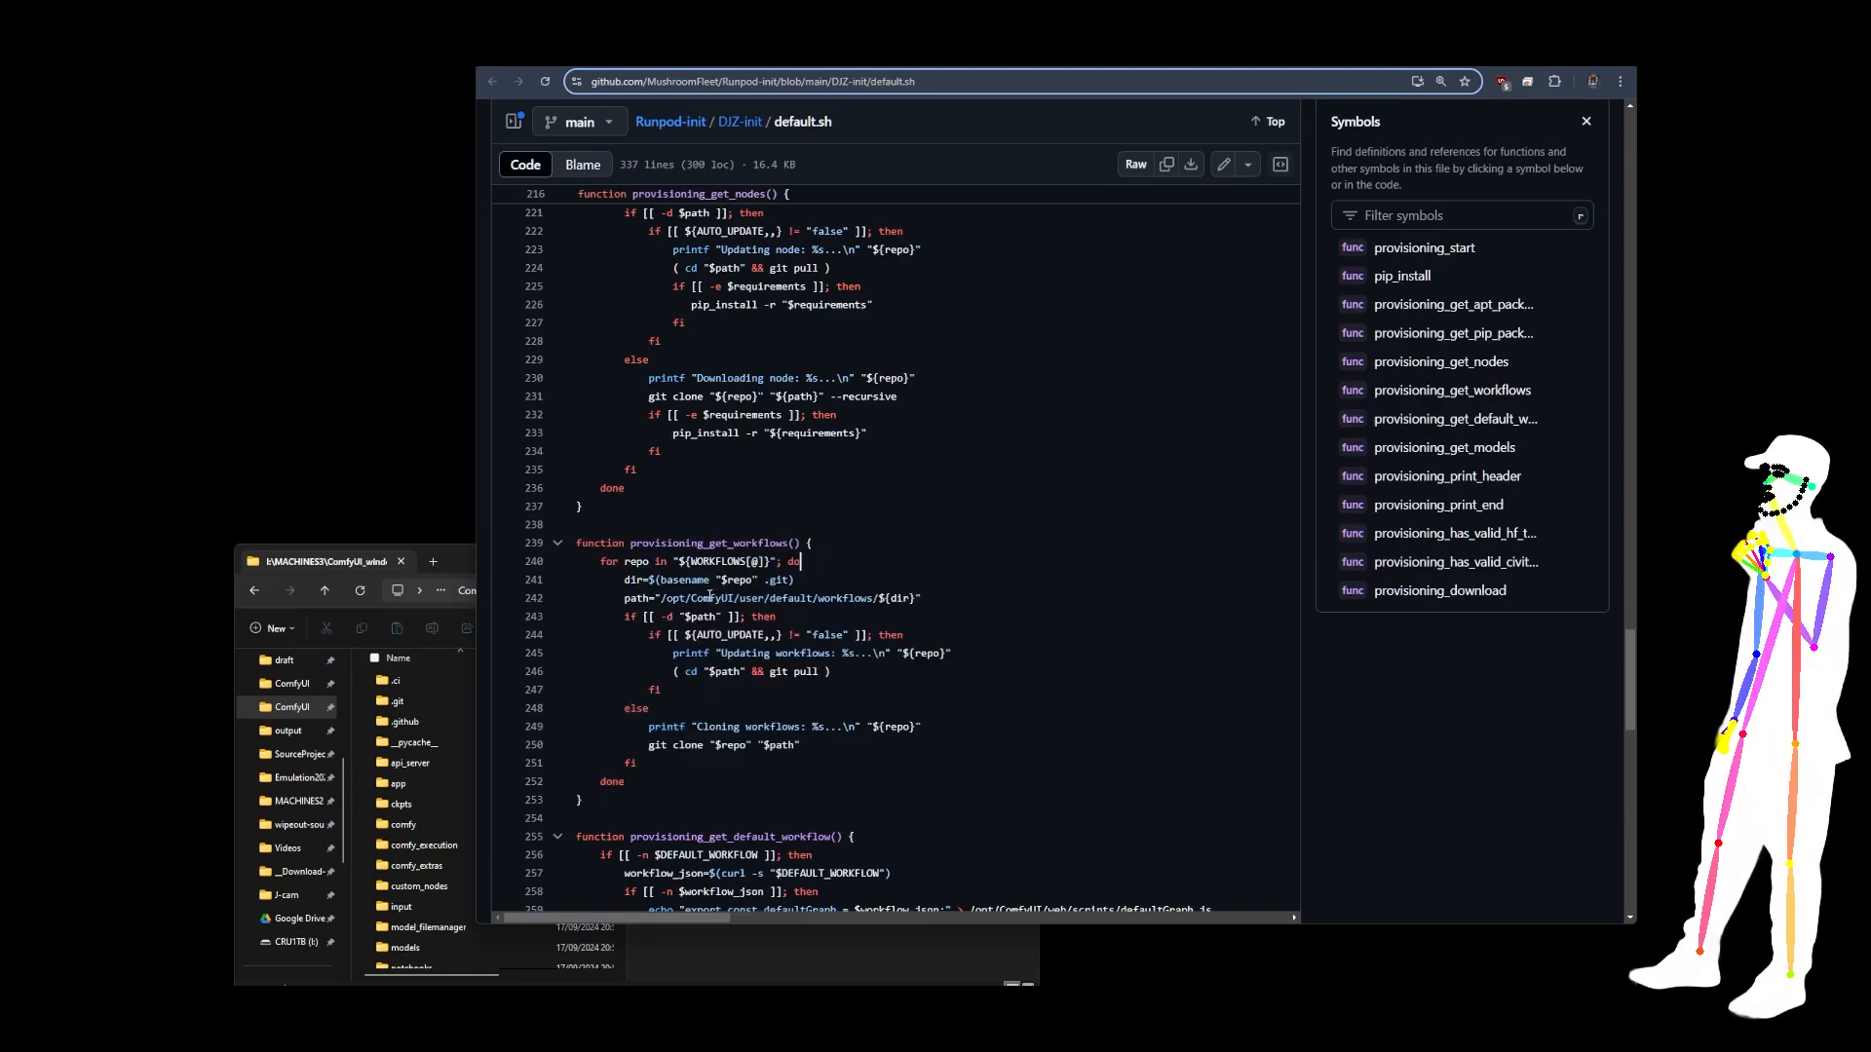
{"action": "left_click_drag", "start_coordinate": [733, 598], "coordinate": [879, 598]}
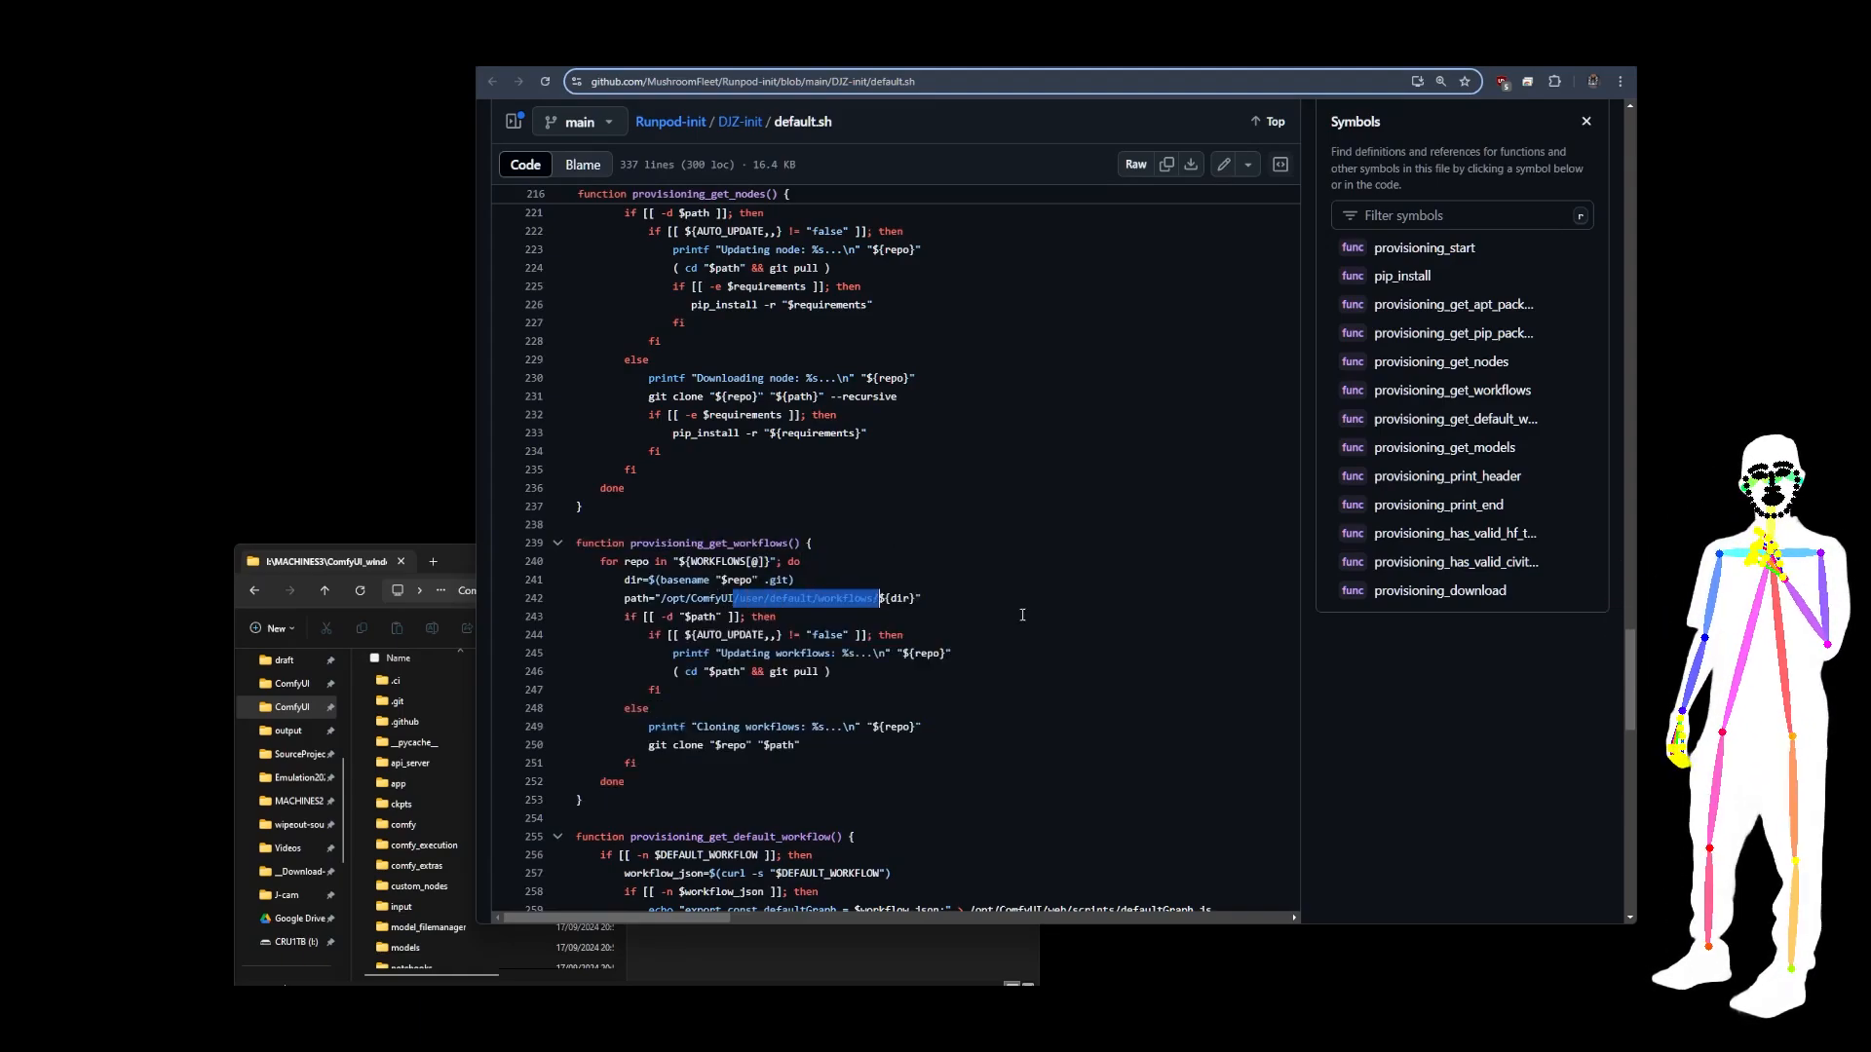
{"action": "left_click", "coordinate": [1026, 614]}
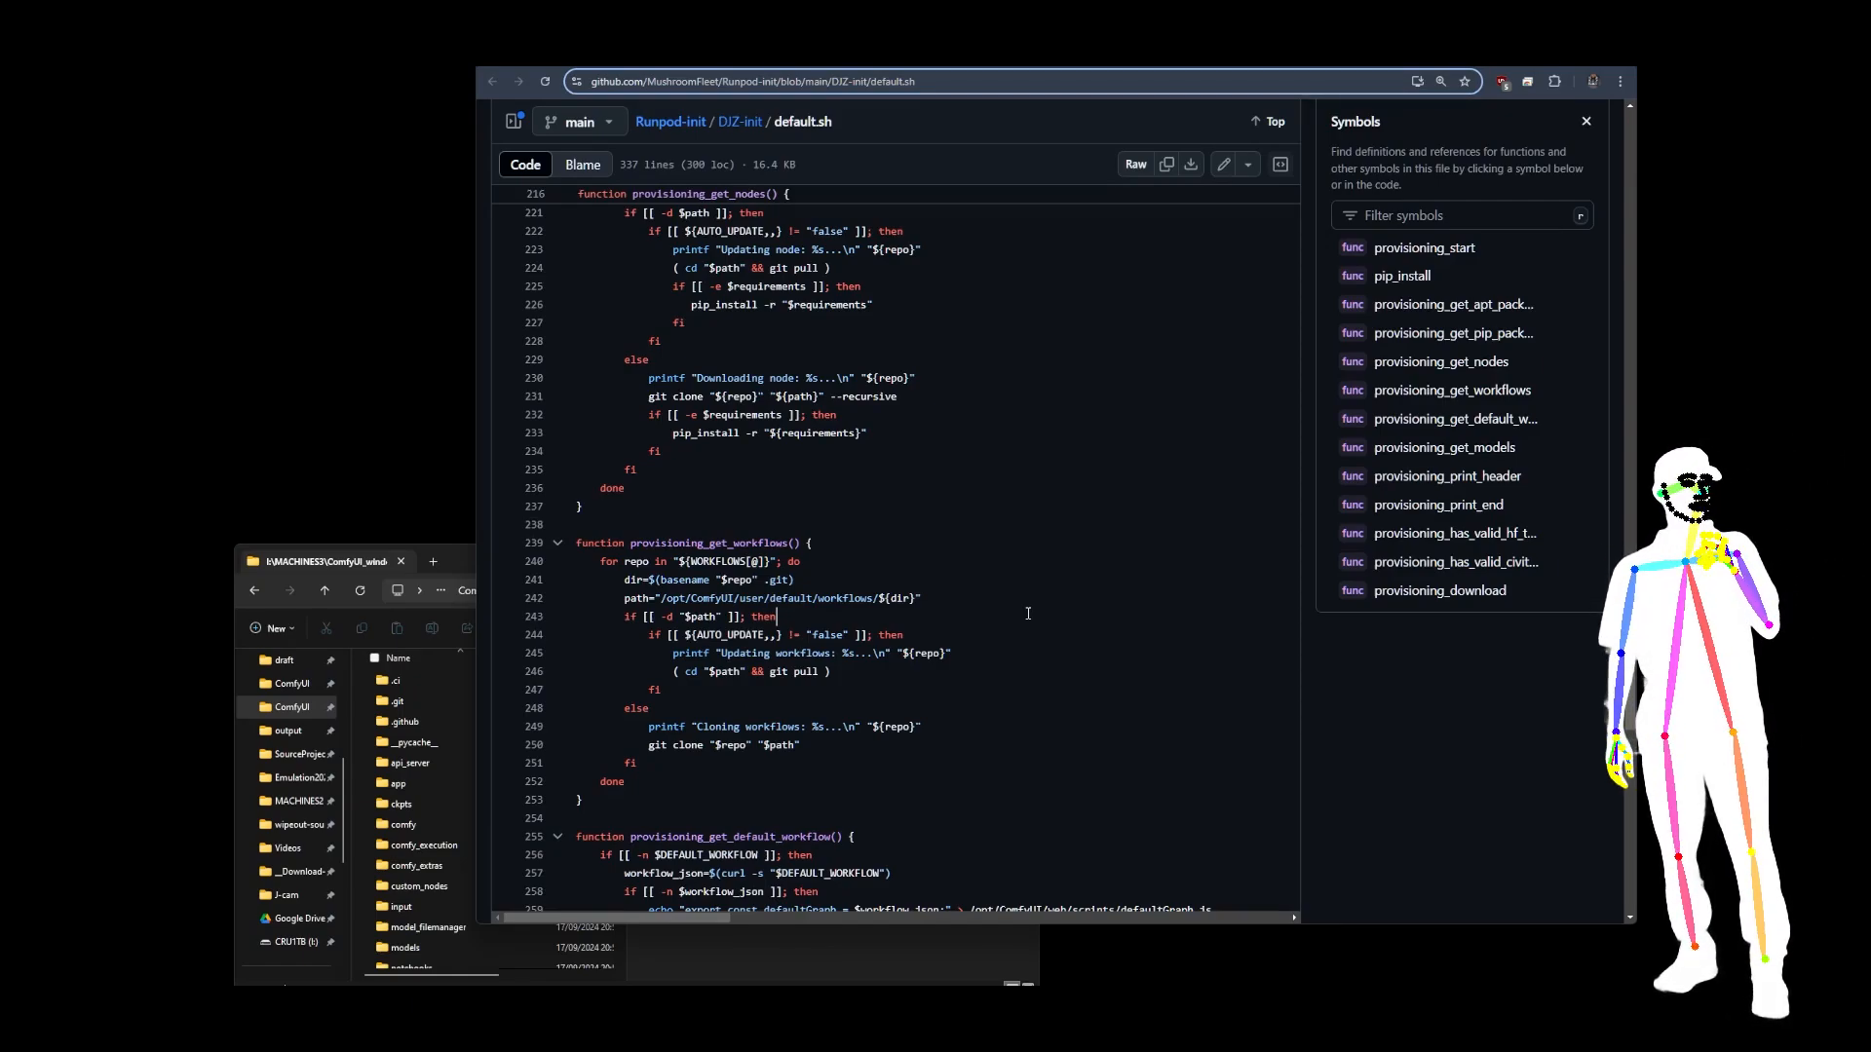
Highlight "ai-dock" in the DEFAULT_WORKFLOW URL near the start of default.sh.
{"action": "scroll", "coordinate": [1027, 613], "scroll_direction": "up", "scroll_amount": 20}
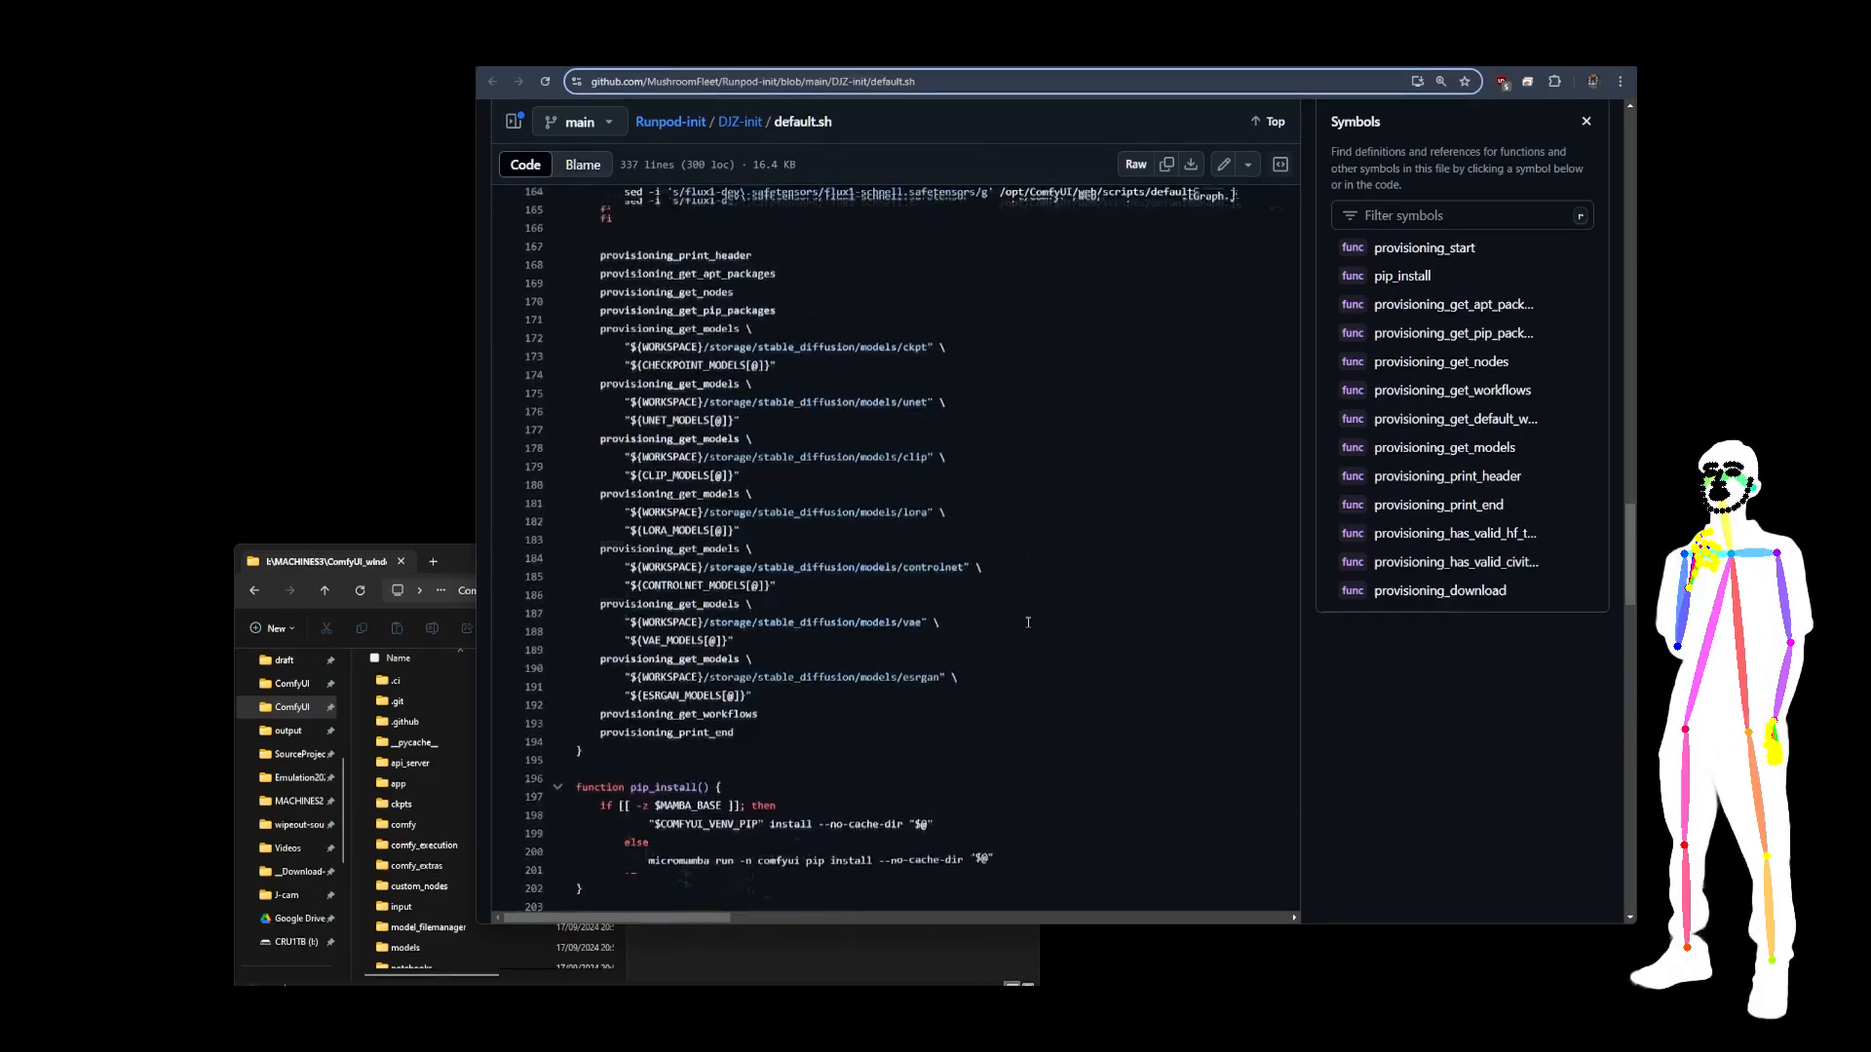
{"action": "scroll", "coordinate": [1027, 639], "scroll_direction": "up", "scroll_amount": 15}
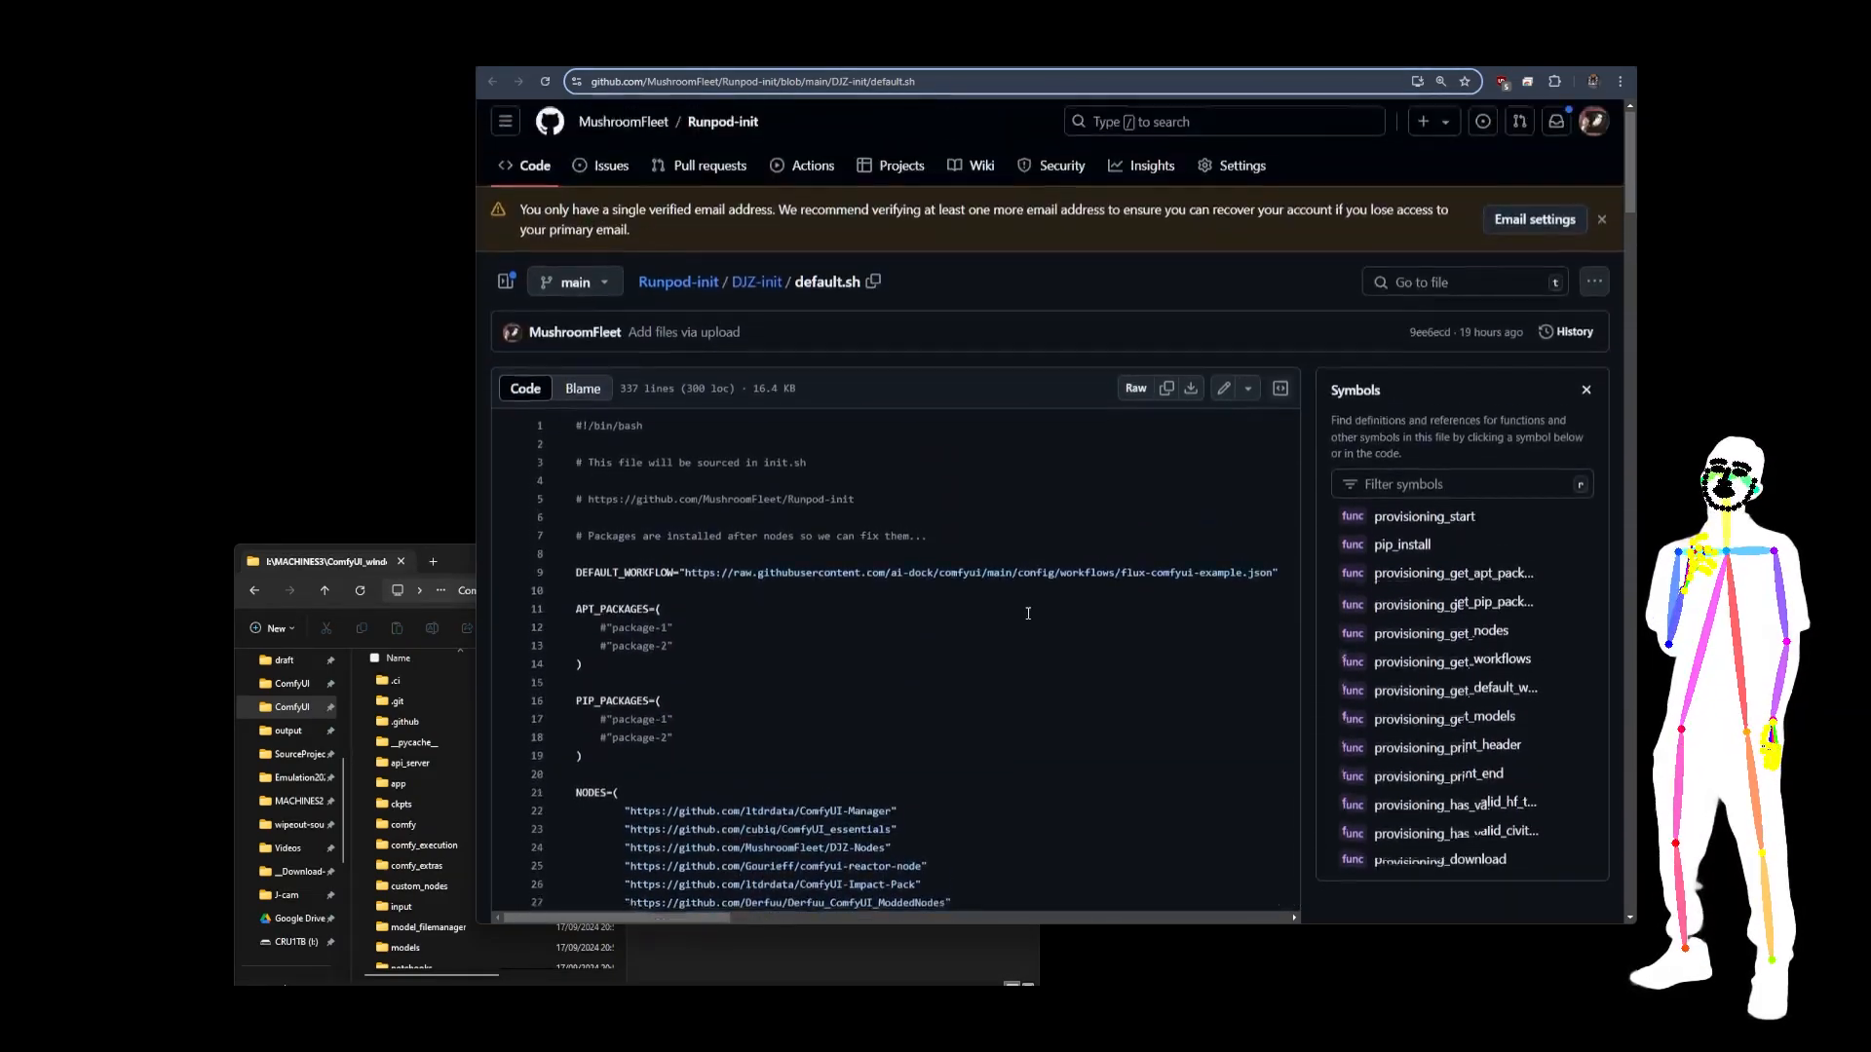
{"action": "scroll", "coordinate": [971, 479], "scroll_direction": "down", "scroll_amount": 1}
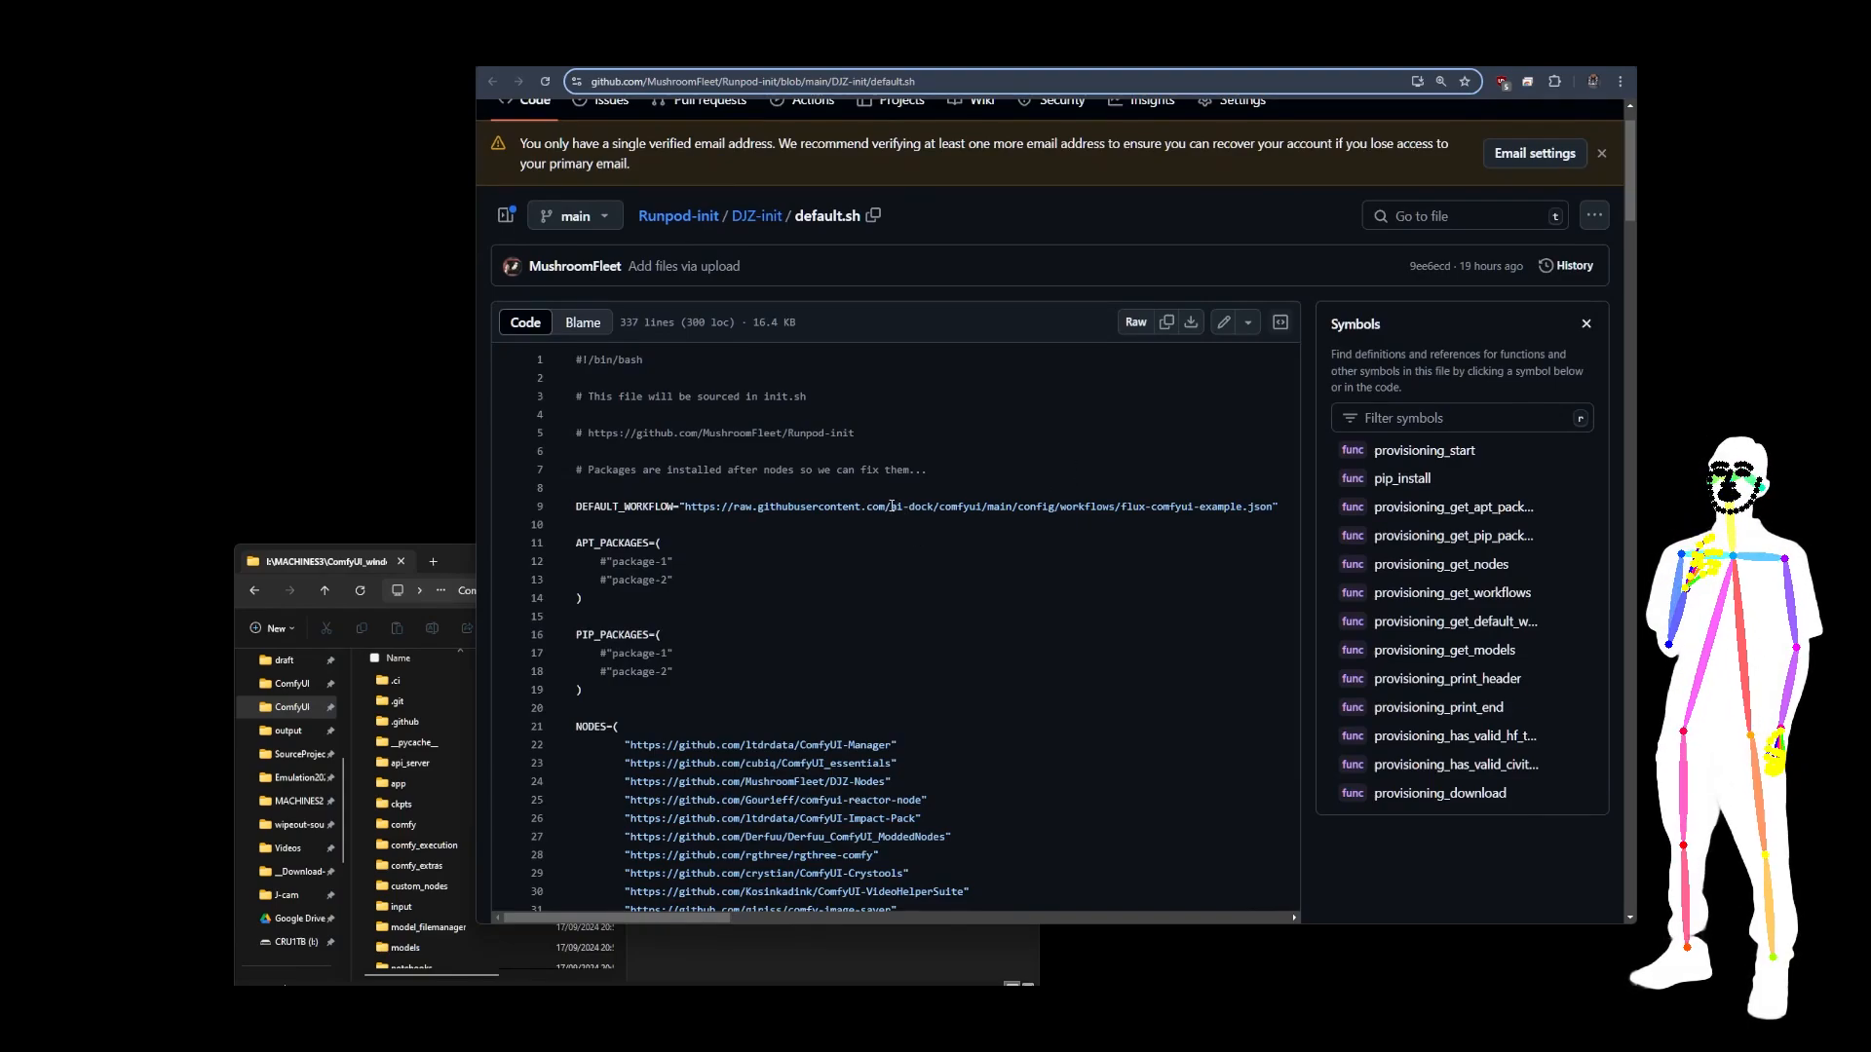
{"action": "left_click_drag", "start_coordinate": [890, 505], "coordinate": [933, 506]}
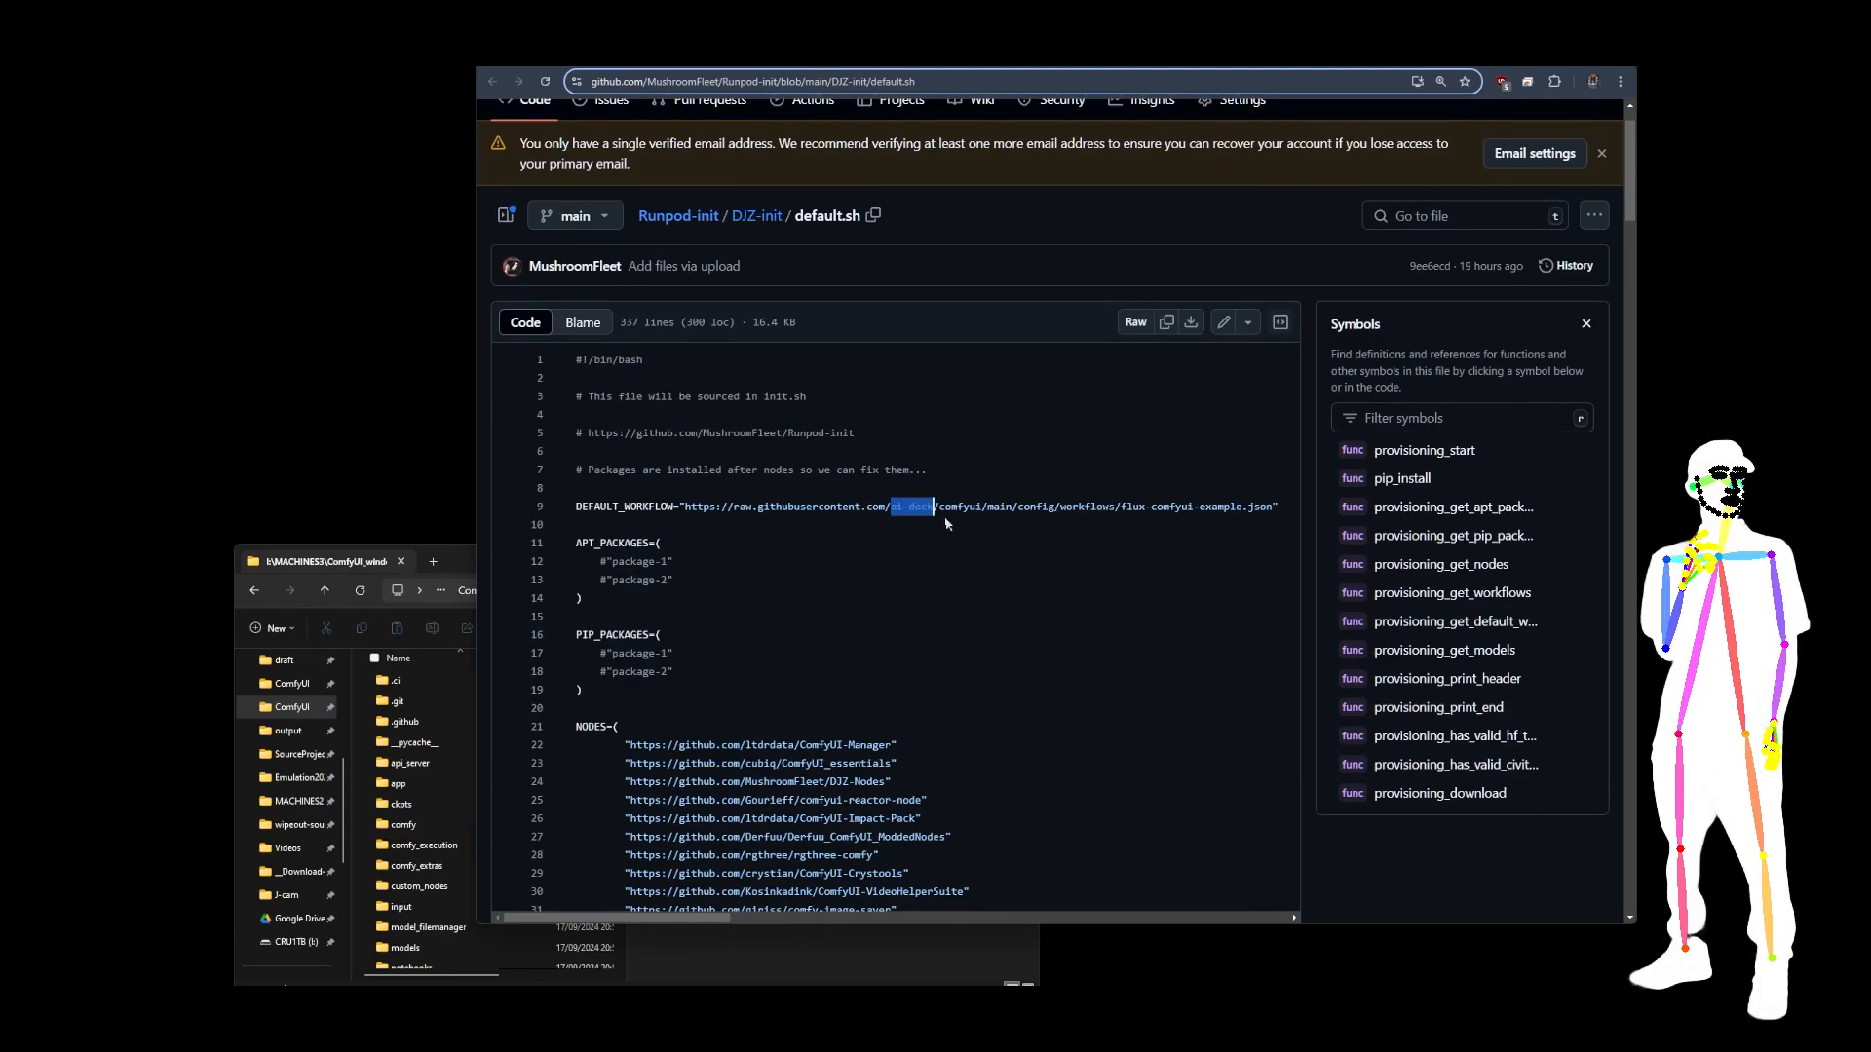
{"action": "left_click", "coordinate": [992, 562]}
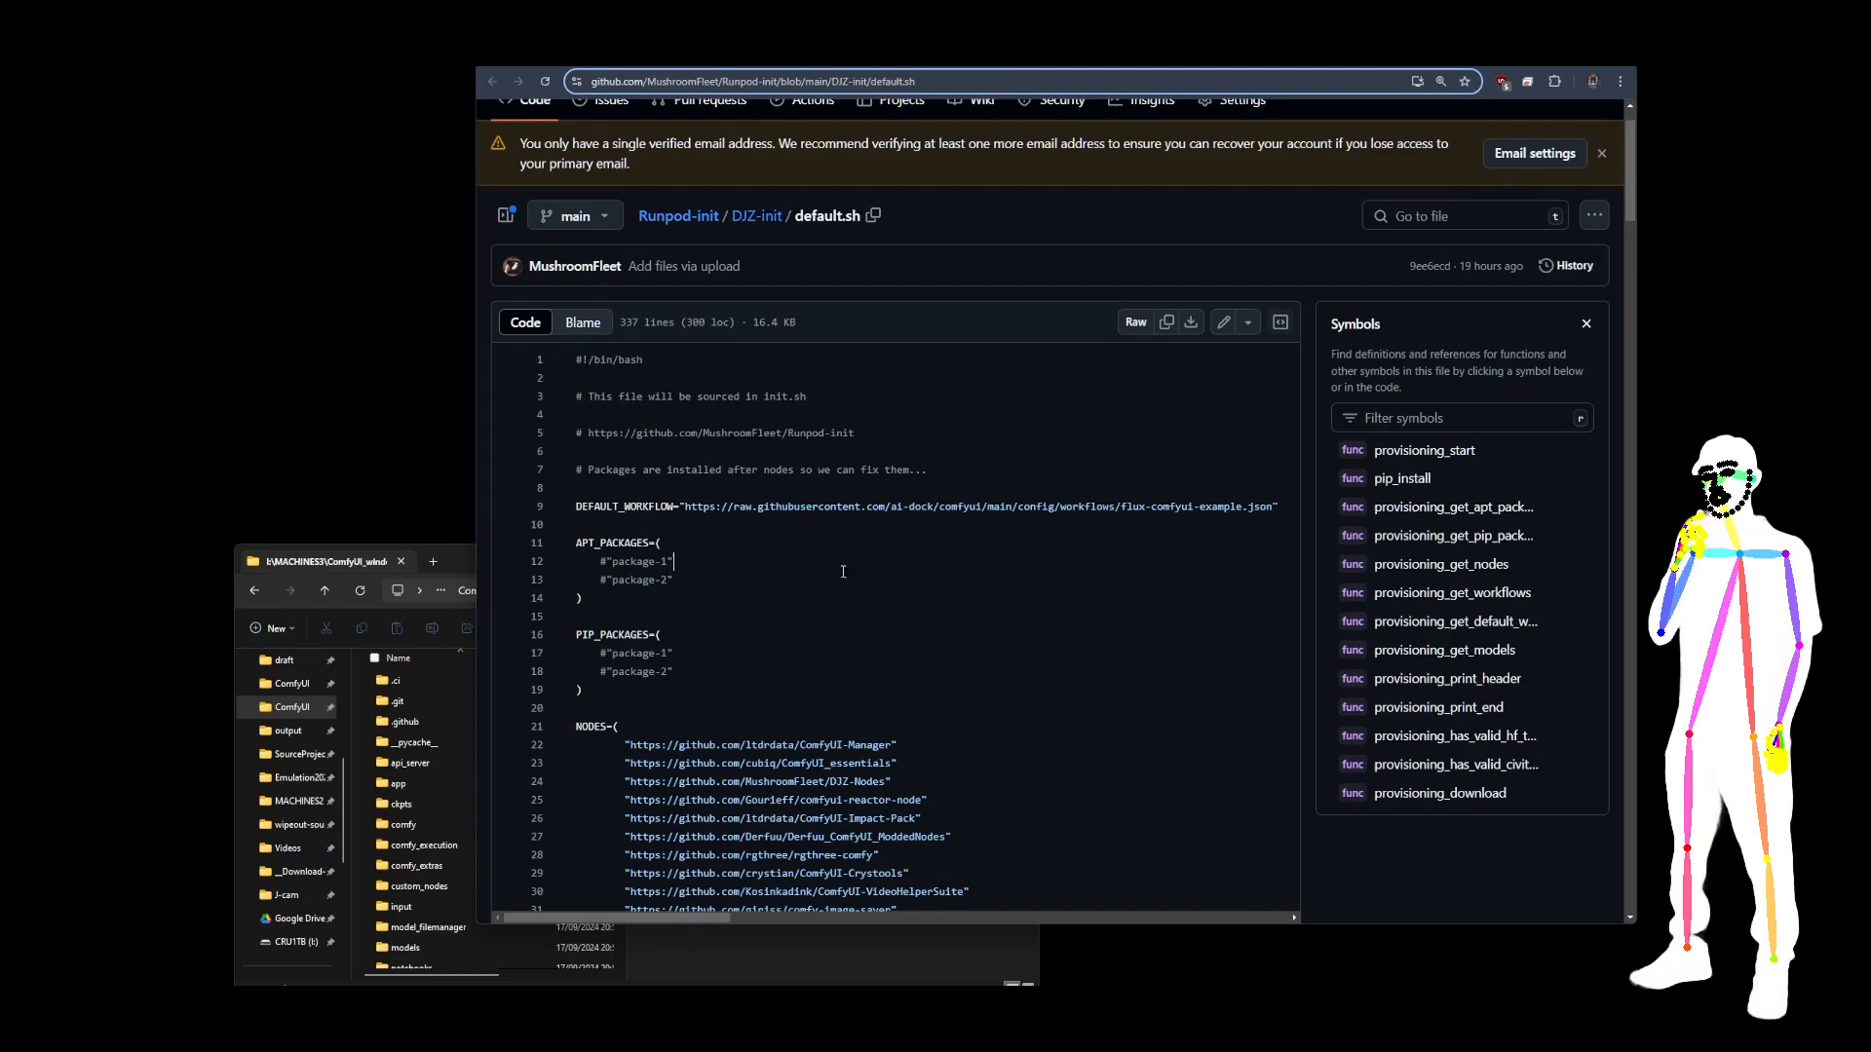
Highlight all repository URLs in the NODES block of default.sh, and check the checkpoint and UNET lists below it.
{"action": "scroll", "coordinate": [1065, 517], "scroll_direction": "down", "scroll_amount": 5}
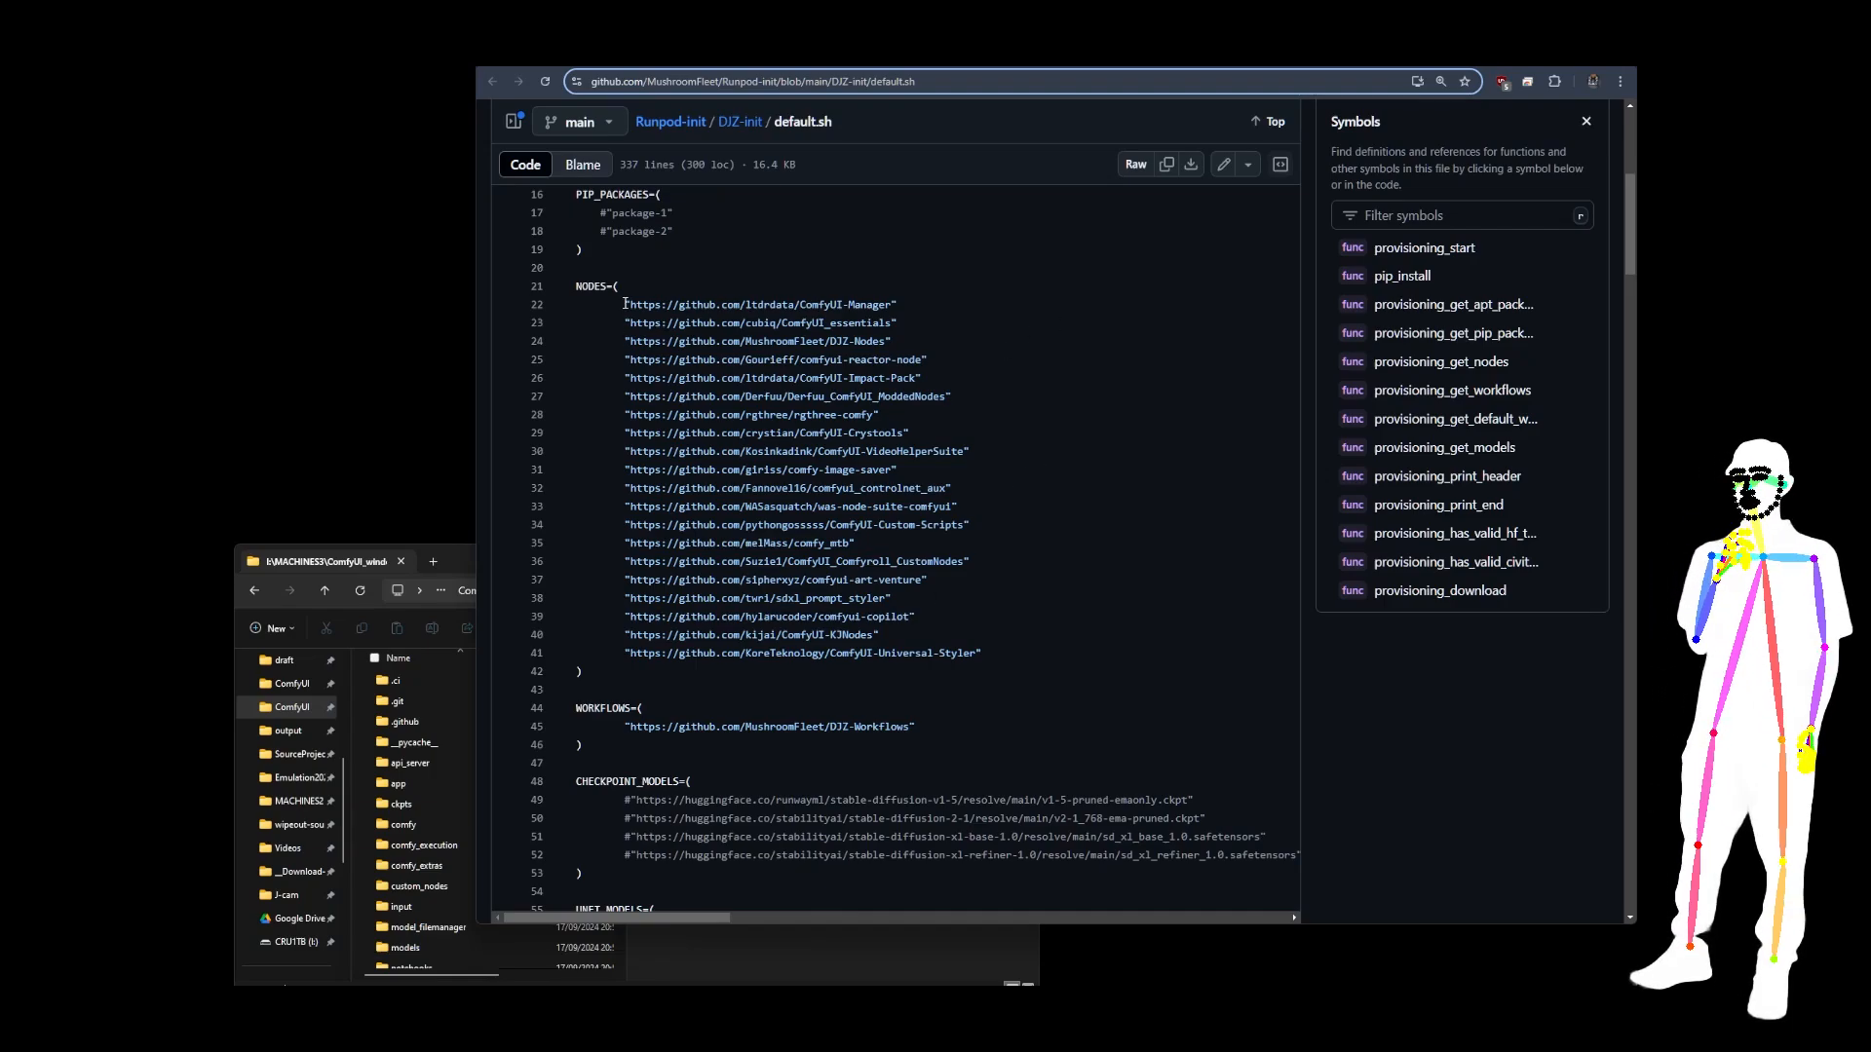
{"action": "left_click_drag", "start_coordinate": [625, 304], "coordinate": [987, 655]}
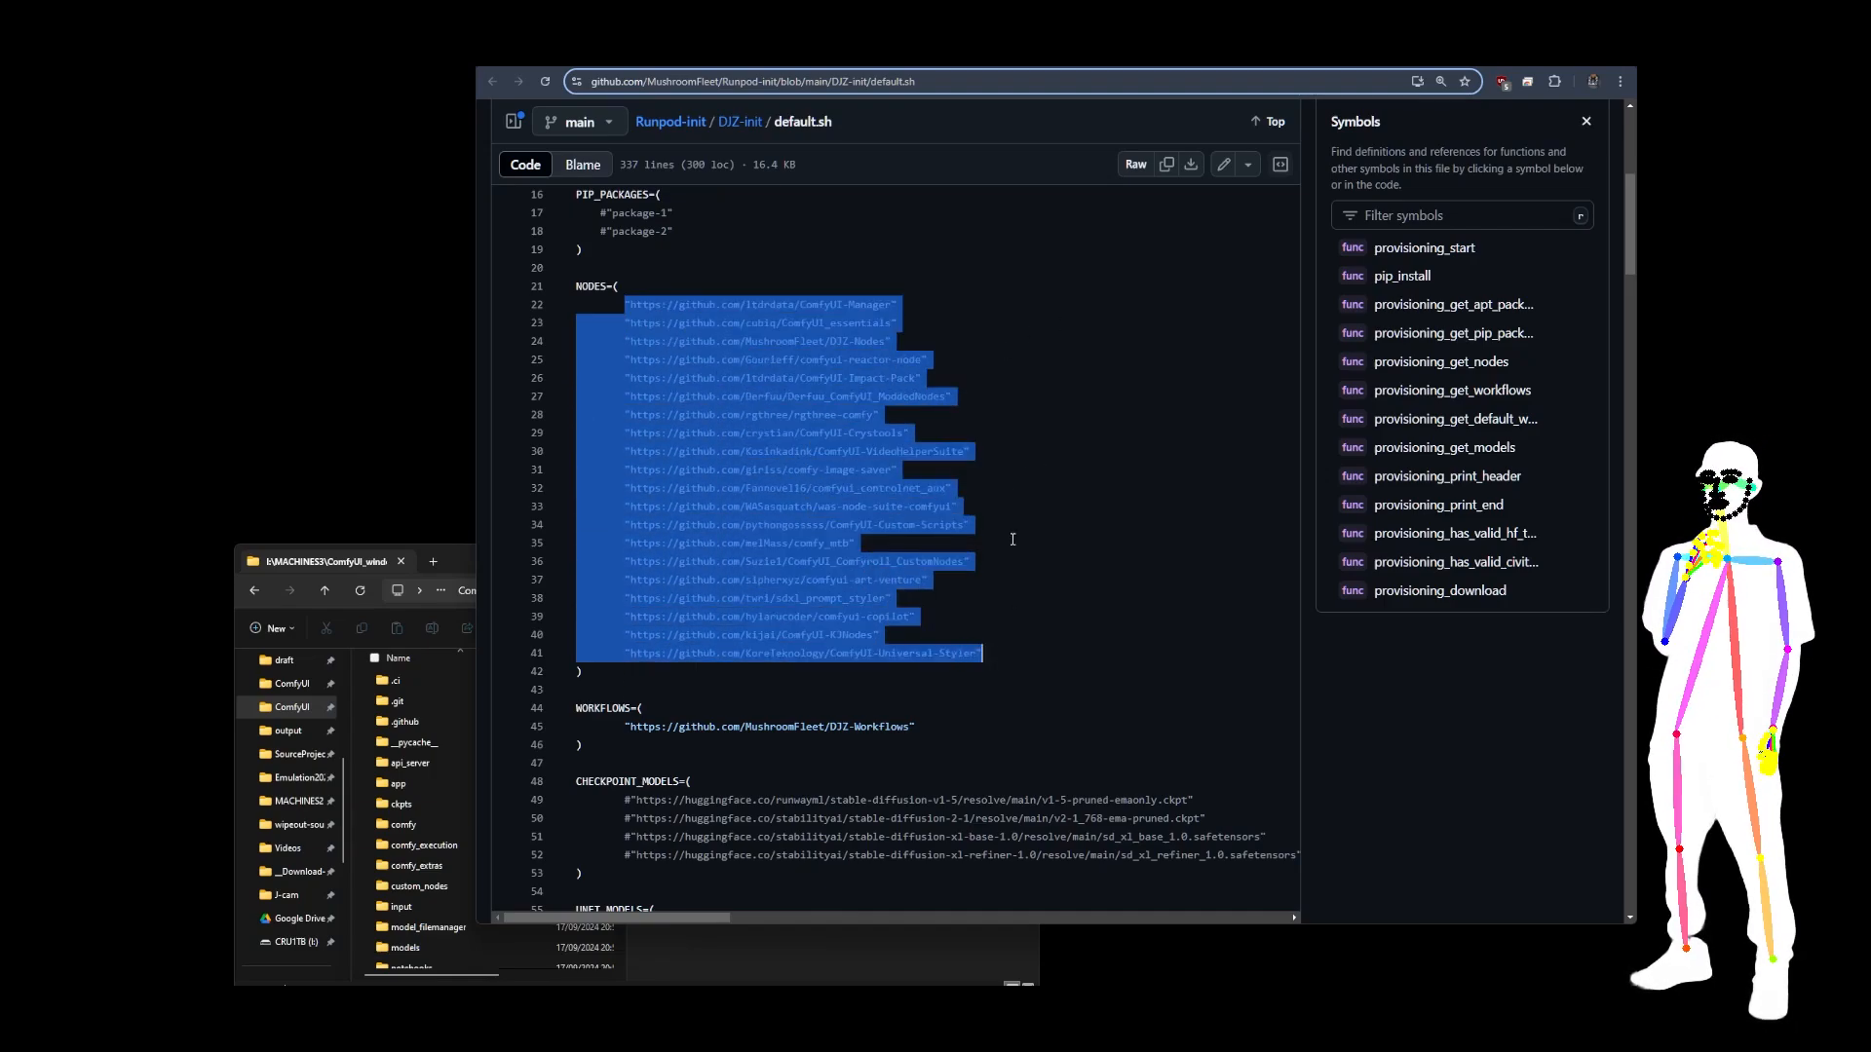
{"action": "scroll", "coordinate": [1012, 536], "scroll_direction": "down", "scroll_amount": 5}
{"action": "left_click", "coordinate": [1015, 507]}
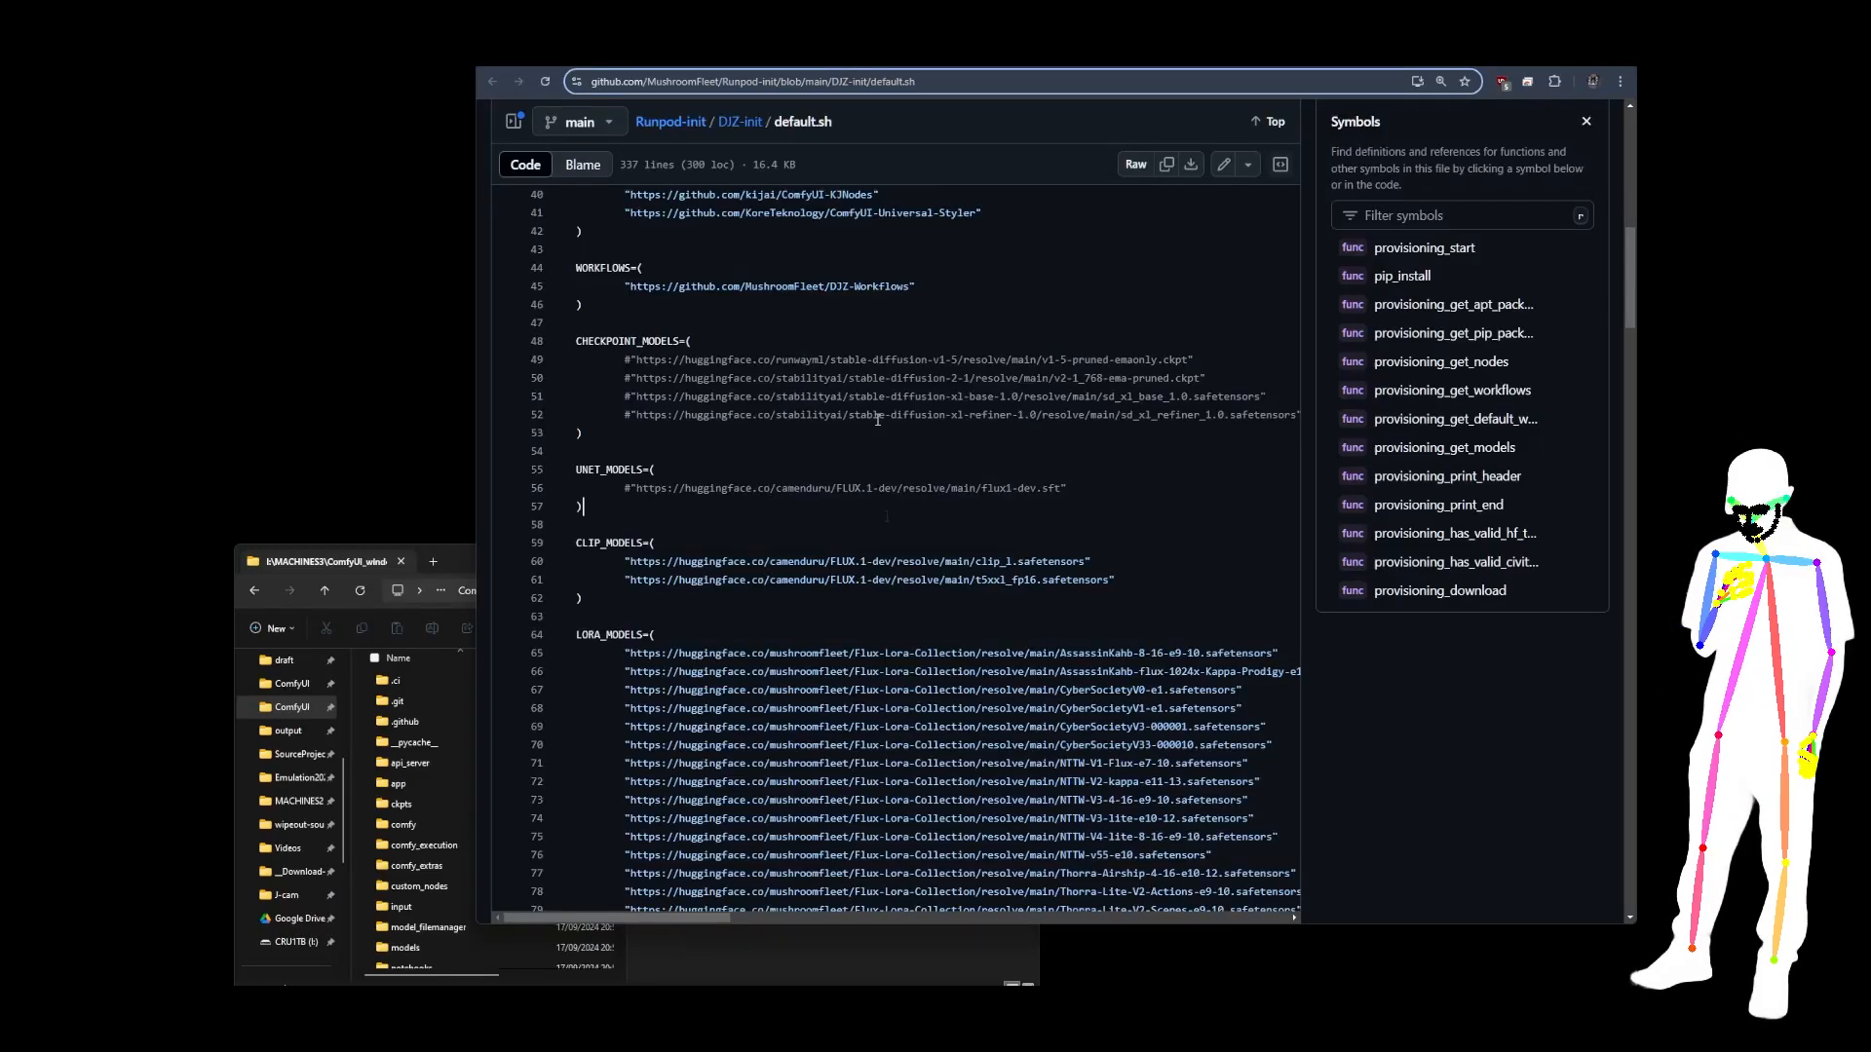
Return to the start of default.sh and highlight the ltdrdata/ComfyUI-Manager URL in the NODES block.
{"action": "scroll", "coordinate": [960, 708], "scroll_direction": "up", "scroll_amount": 10}
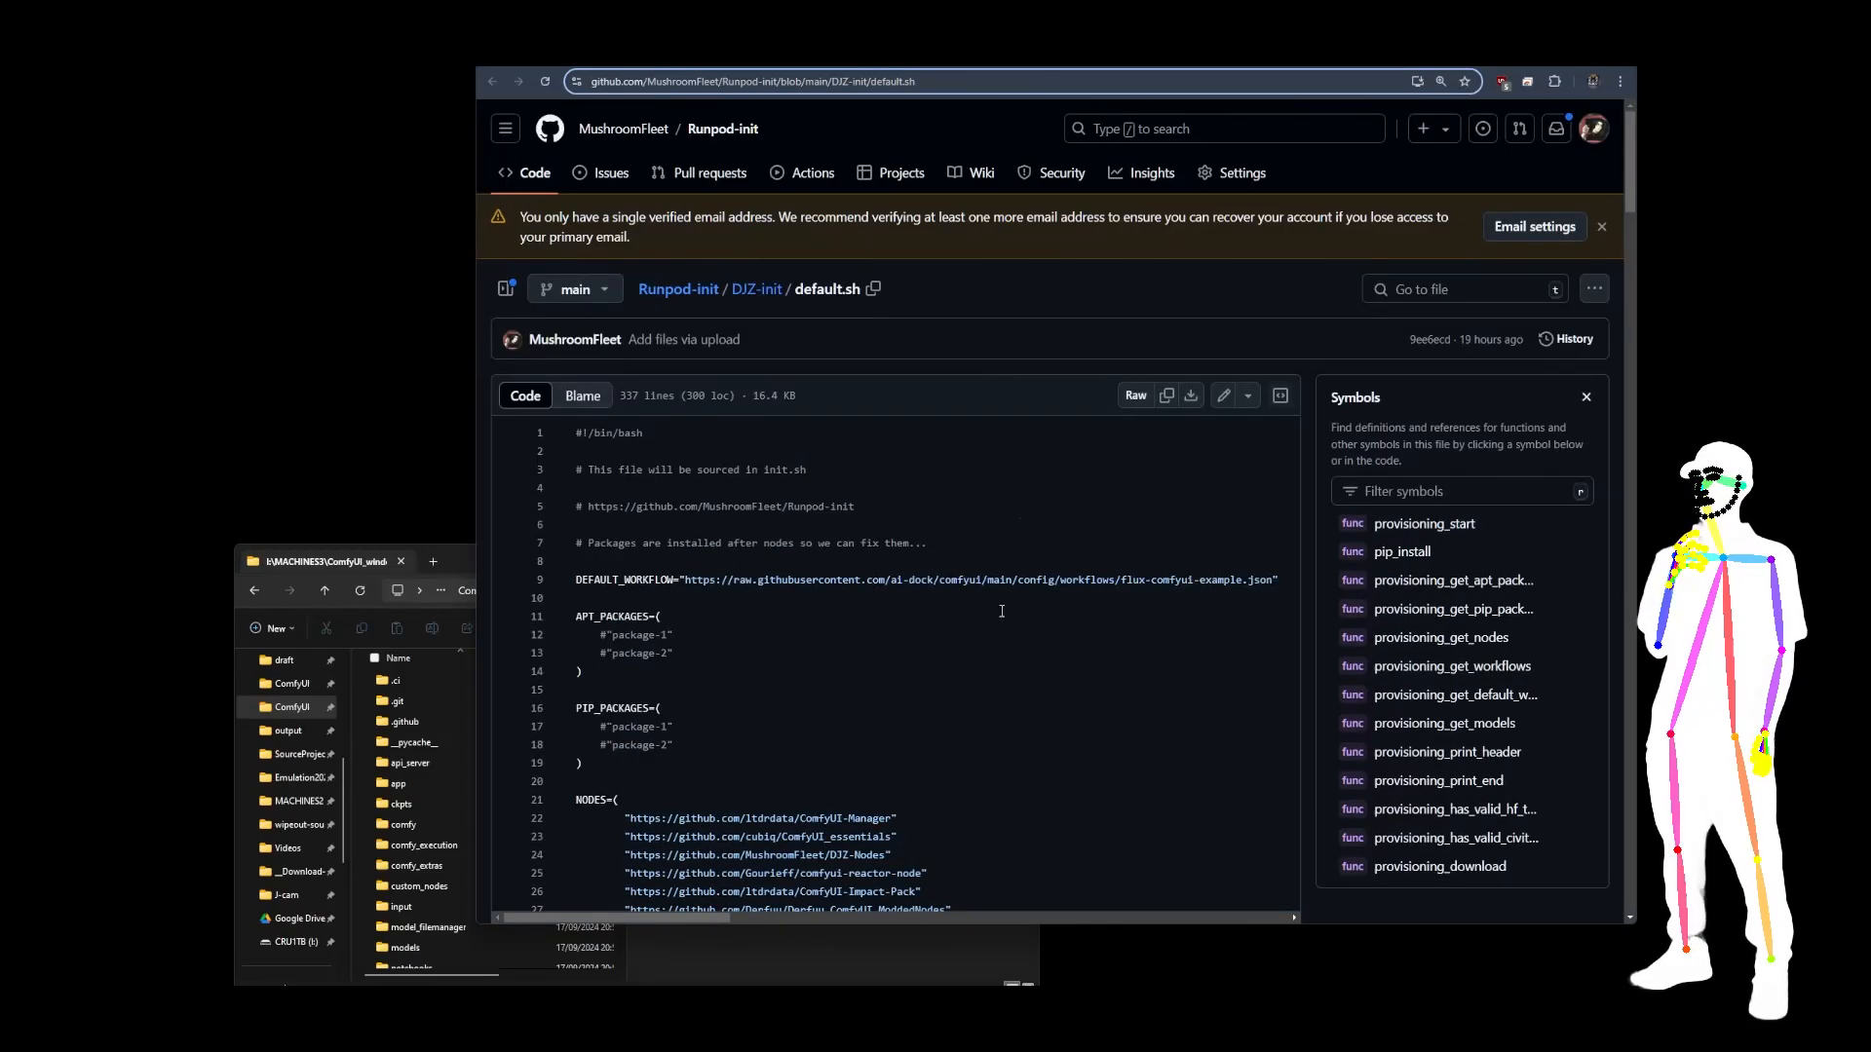
{"action": "scroll", "coordinate": [1019, 471], "scroll_direction": "down", "scroll_amount": 2}
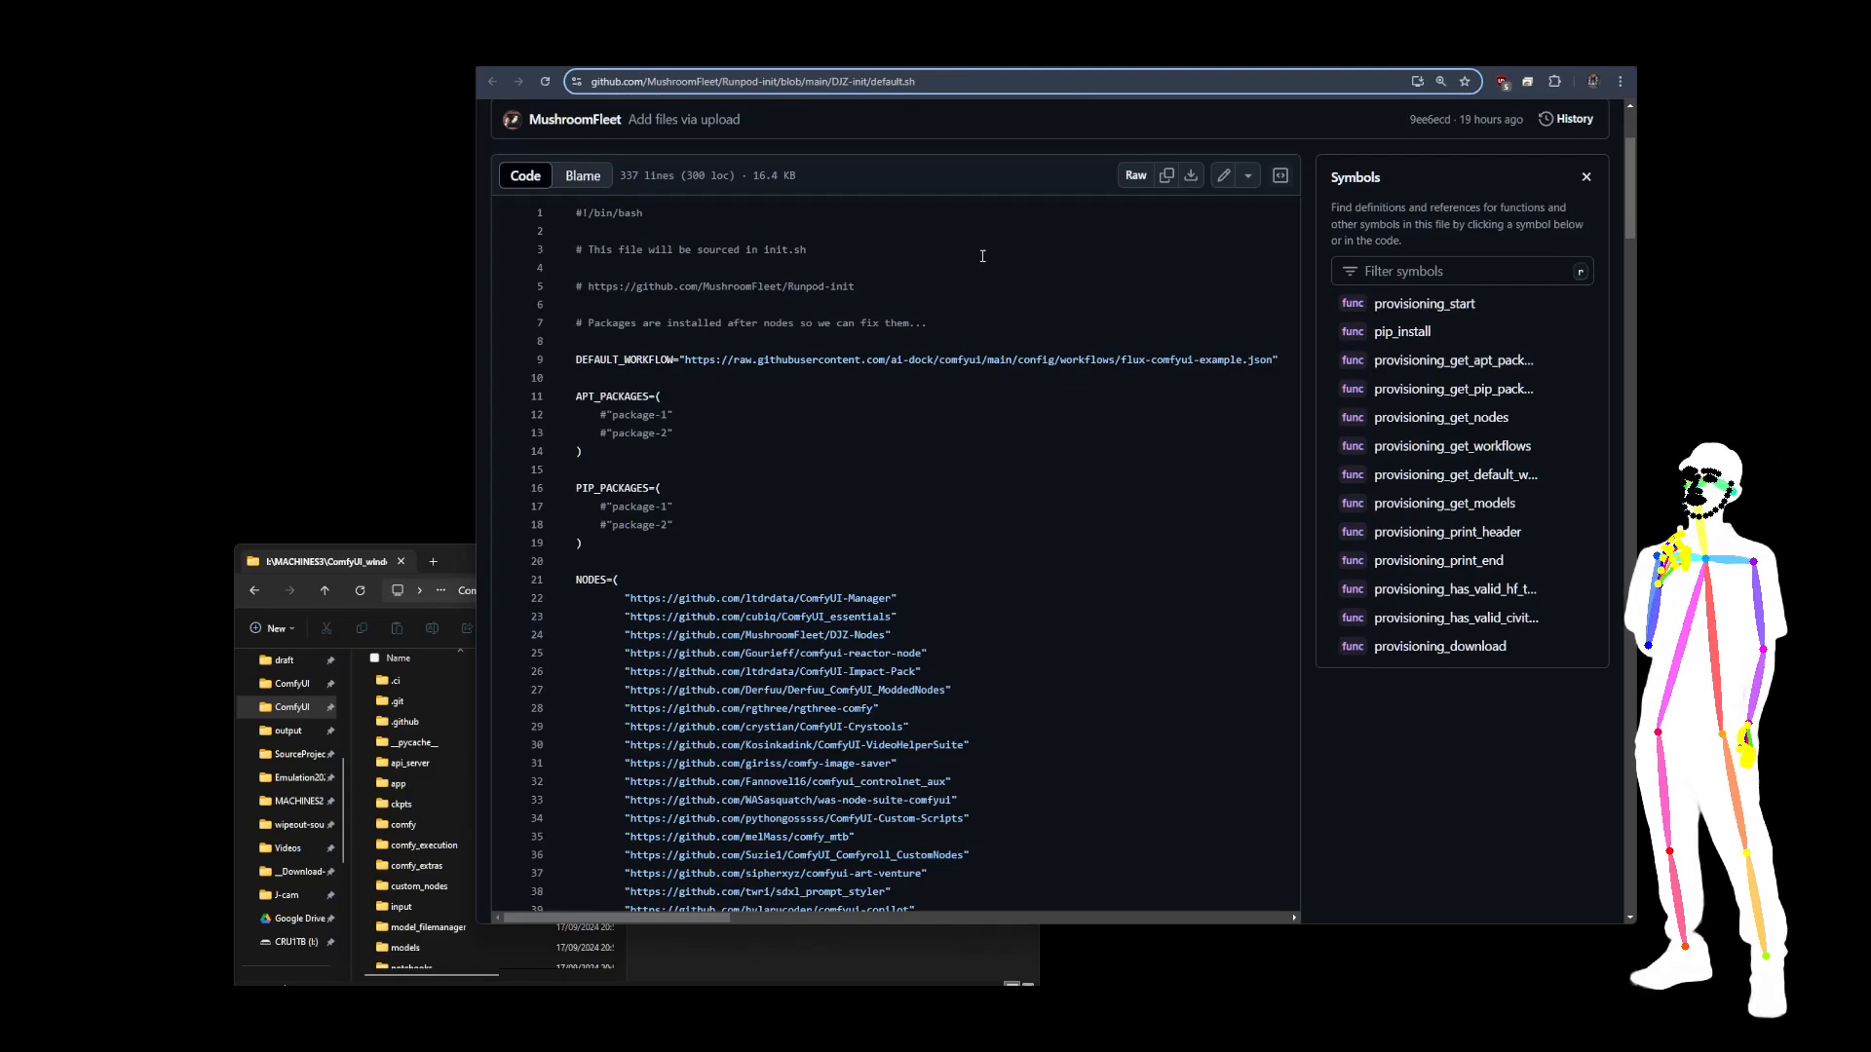
{"action": "scroll", "coordinate": [982, 255], "scroll_direction": "up", "scroll_amount": 3}
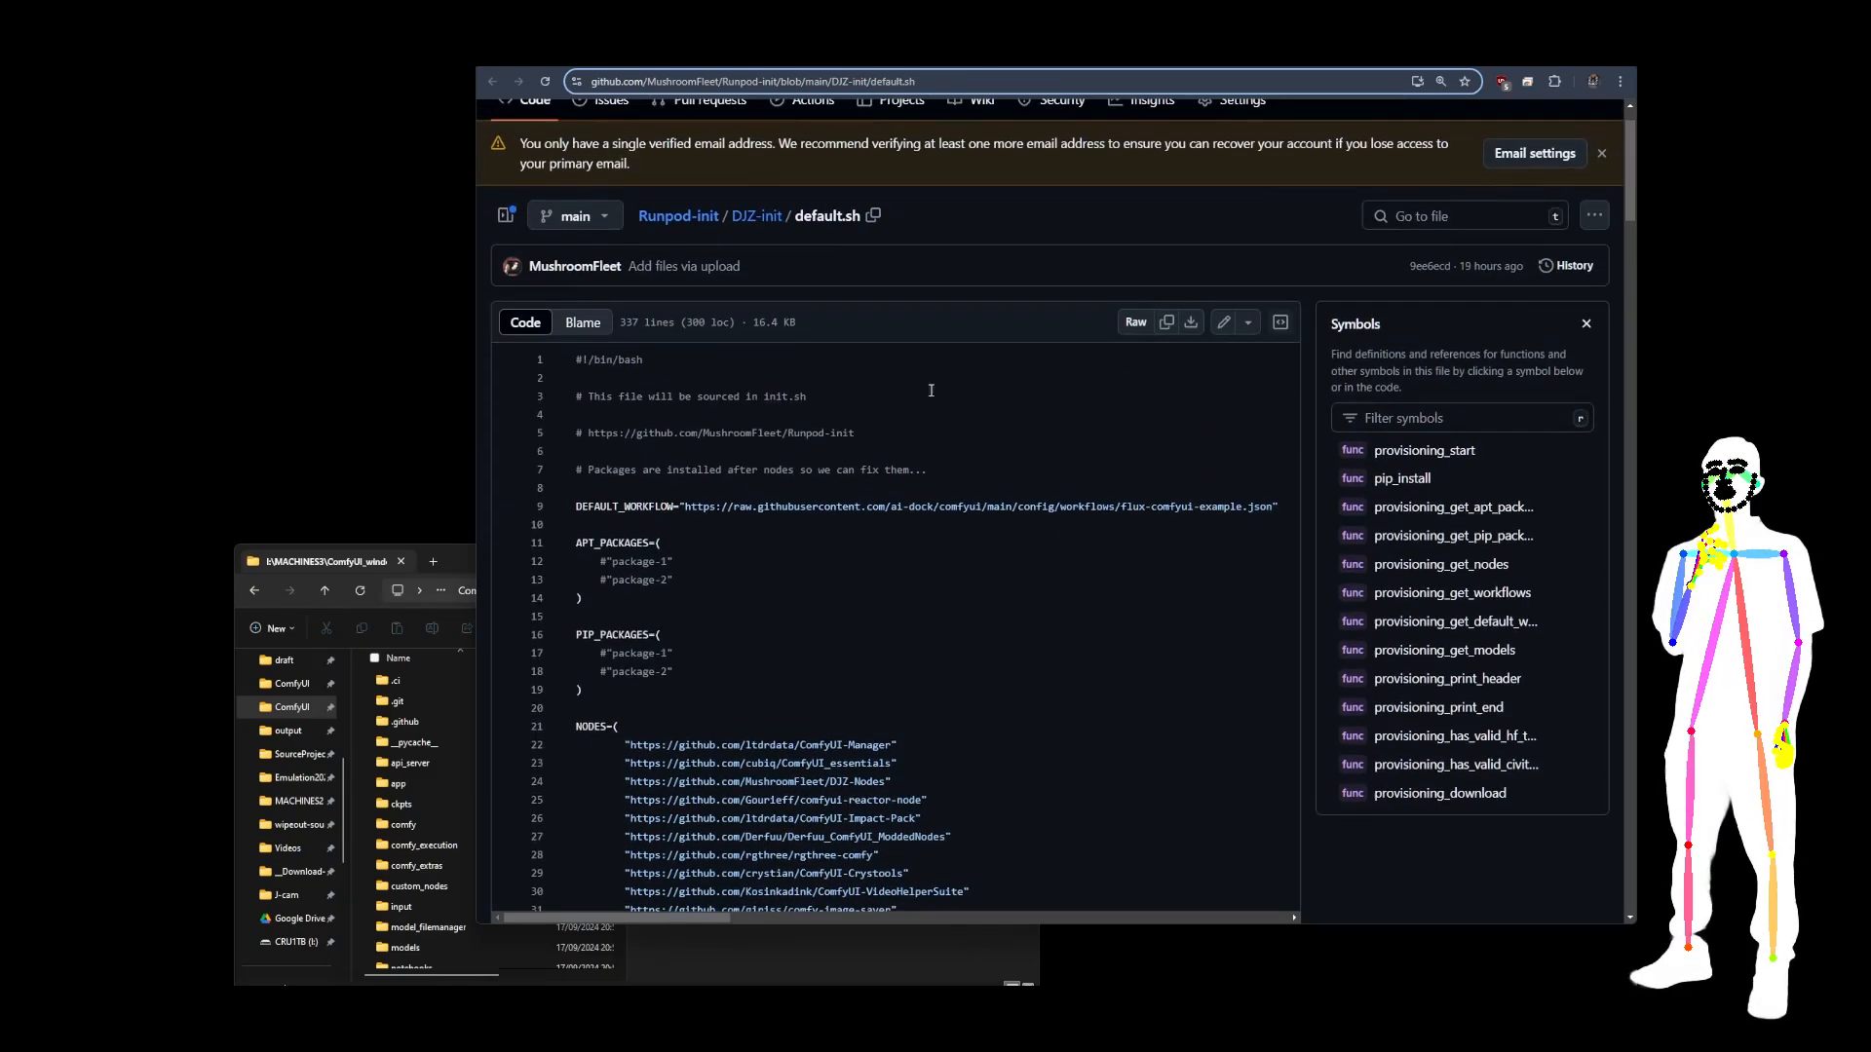
{"action": "scroll", "coordinate": [958, 418], "scroll_direction": "down", "scroll_amount": 6}
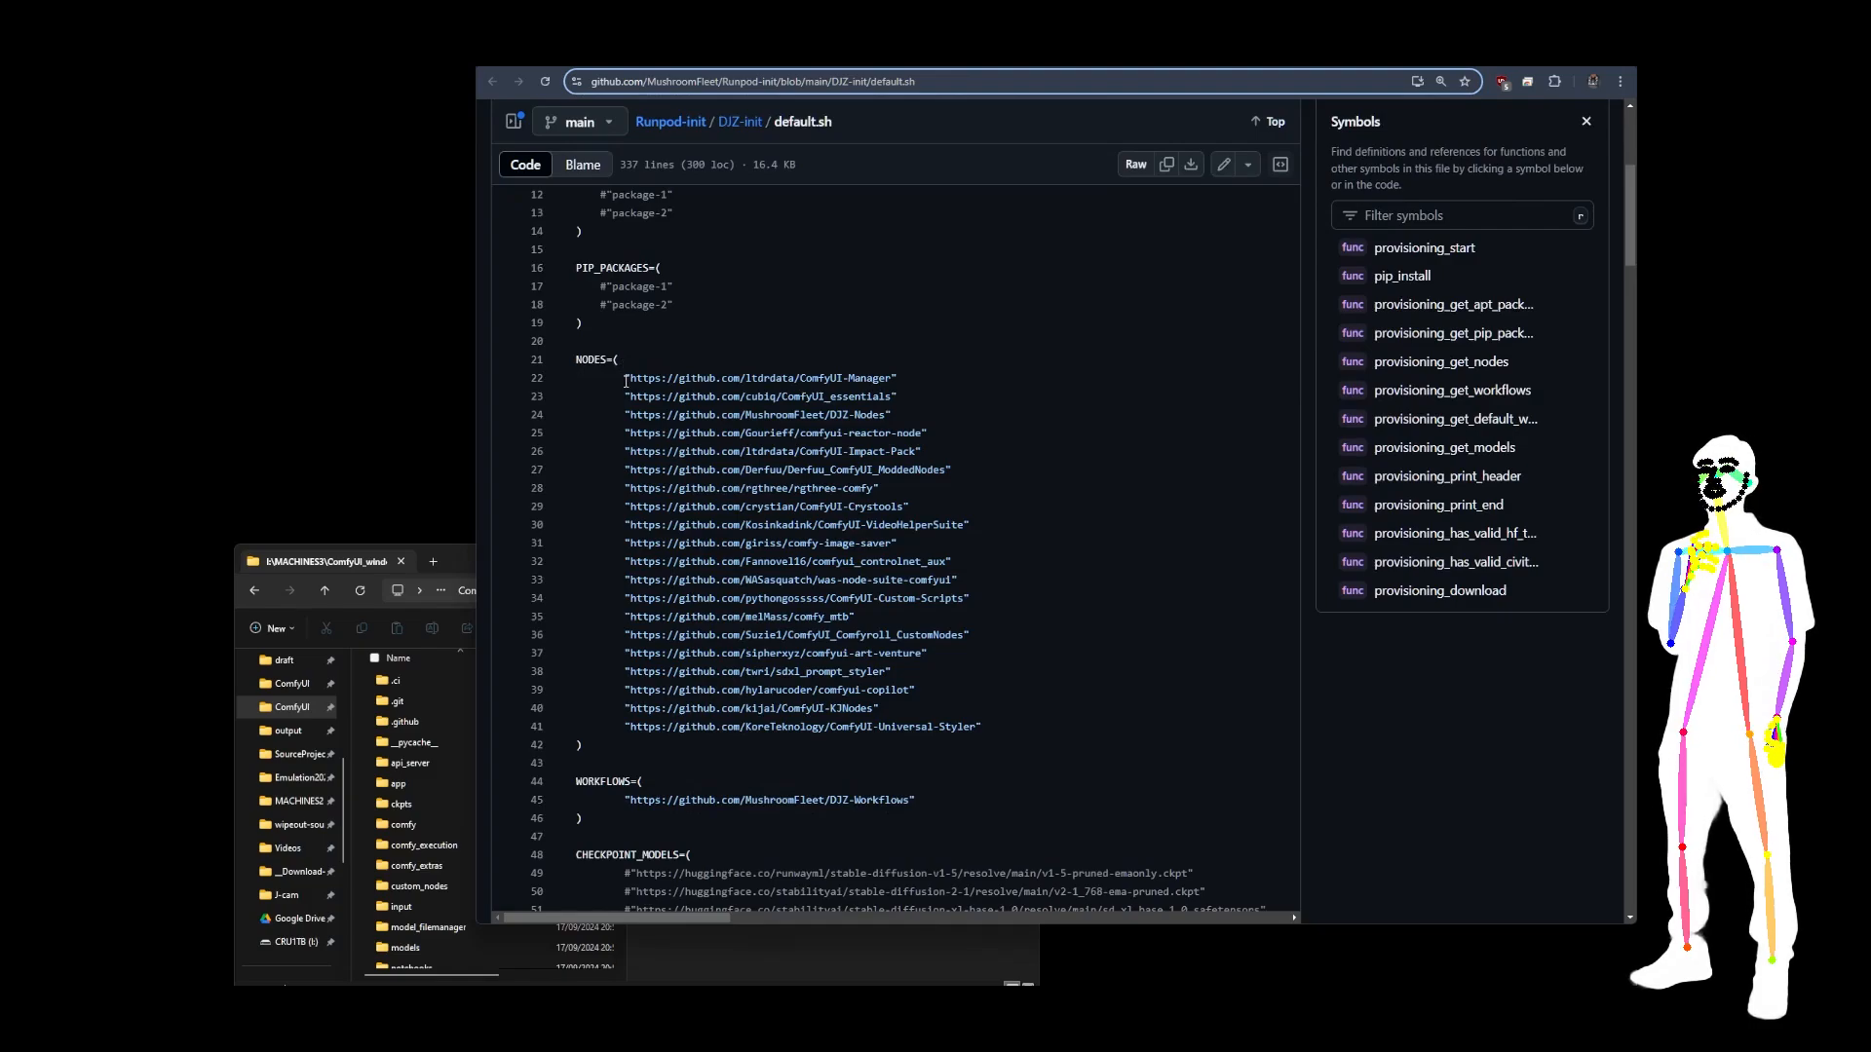
{"action": "left_click_drag", "start_coordinate": [624, 378], "coordinate": [904, 378]}
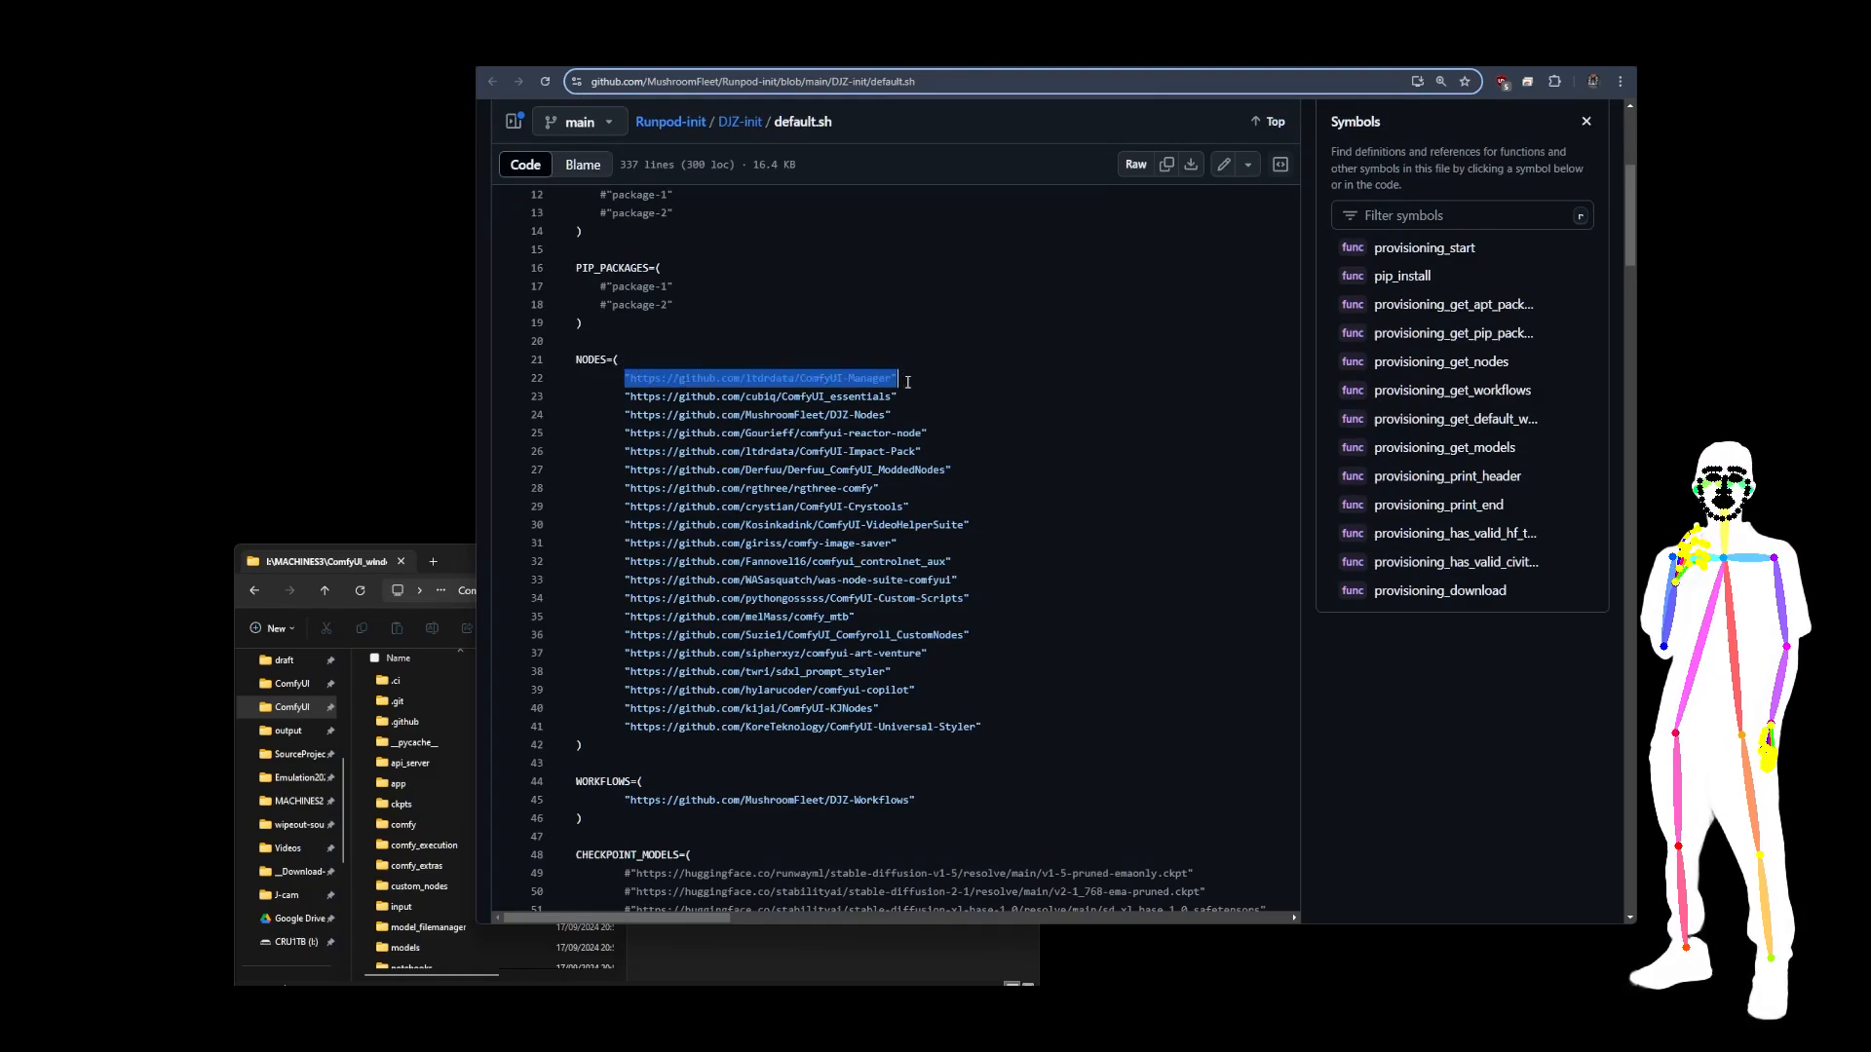
{"action": "left_click", "coordinate": [920, 381]}
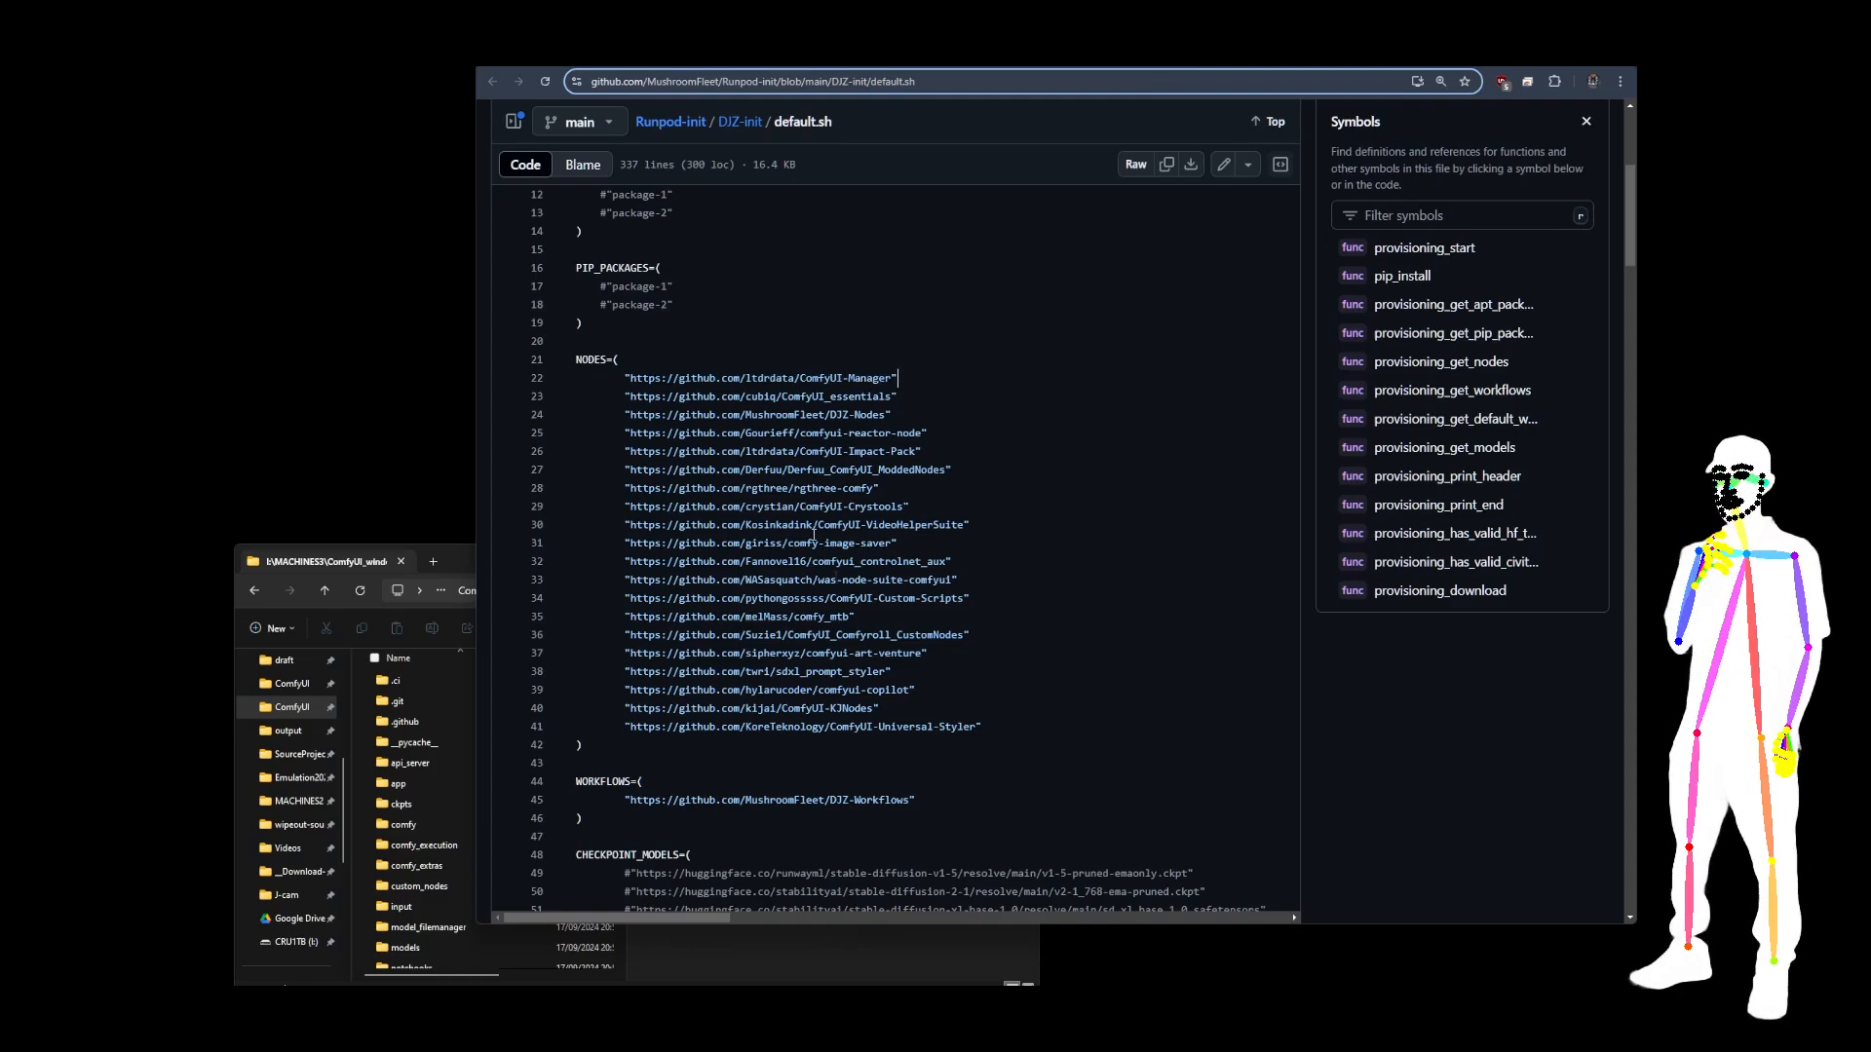
Skim default.sh from the node and model lists down to the provisioning_get_nodes function and back to the file's start.
{"action": "scroll", "coordinate": [879, 565], "scroll_direction": "down", "scroll_amount": 4}
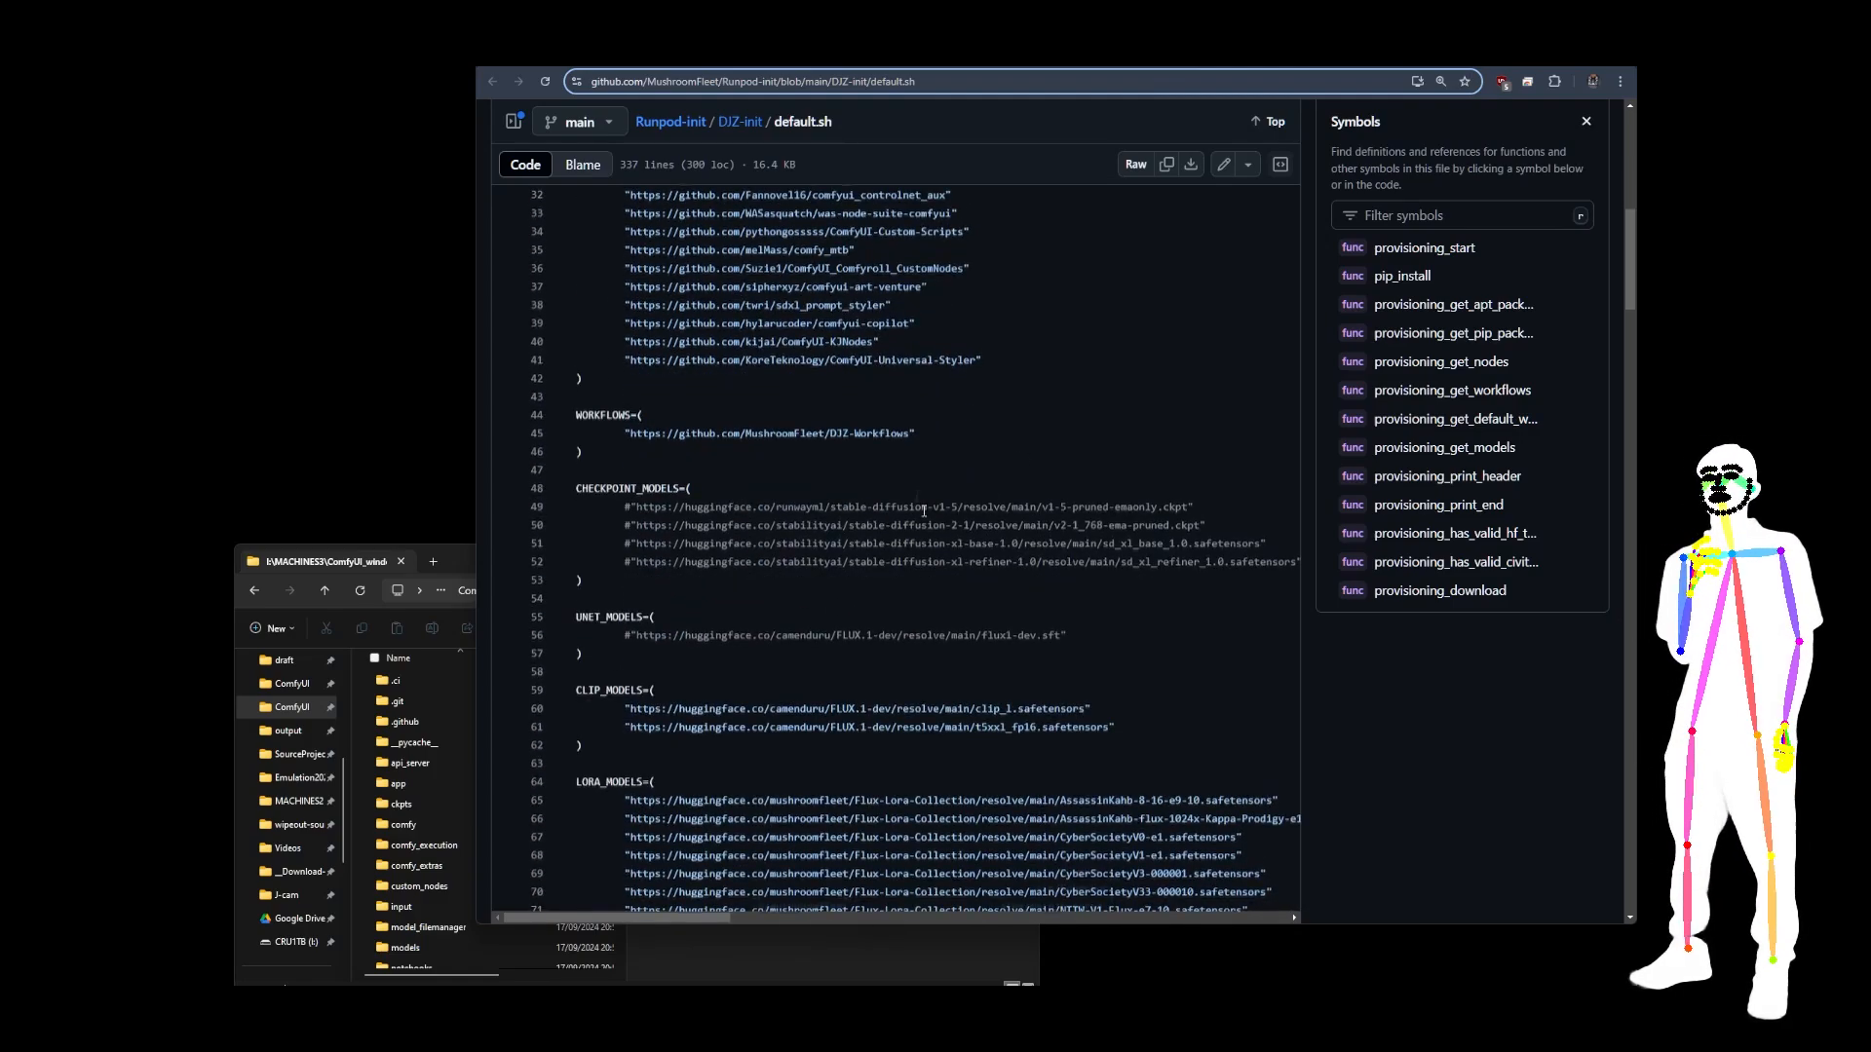
{"action": "scroll", "coordinate": [775, 532], "scroll_direction": "up", "scroll_amount": 4}
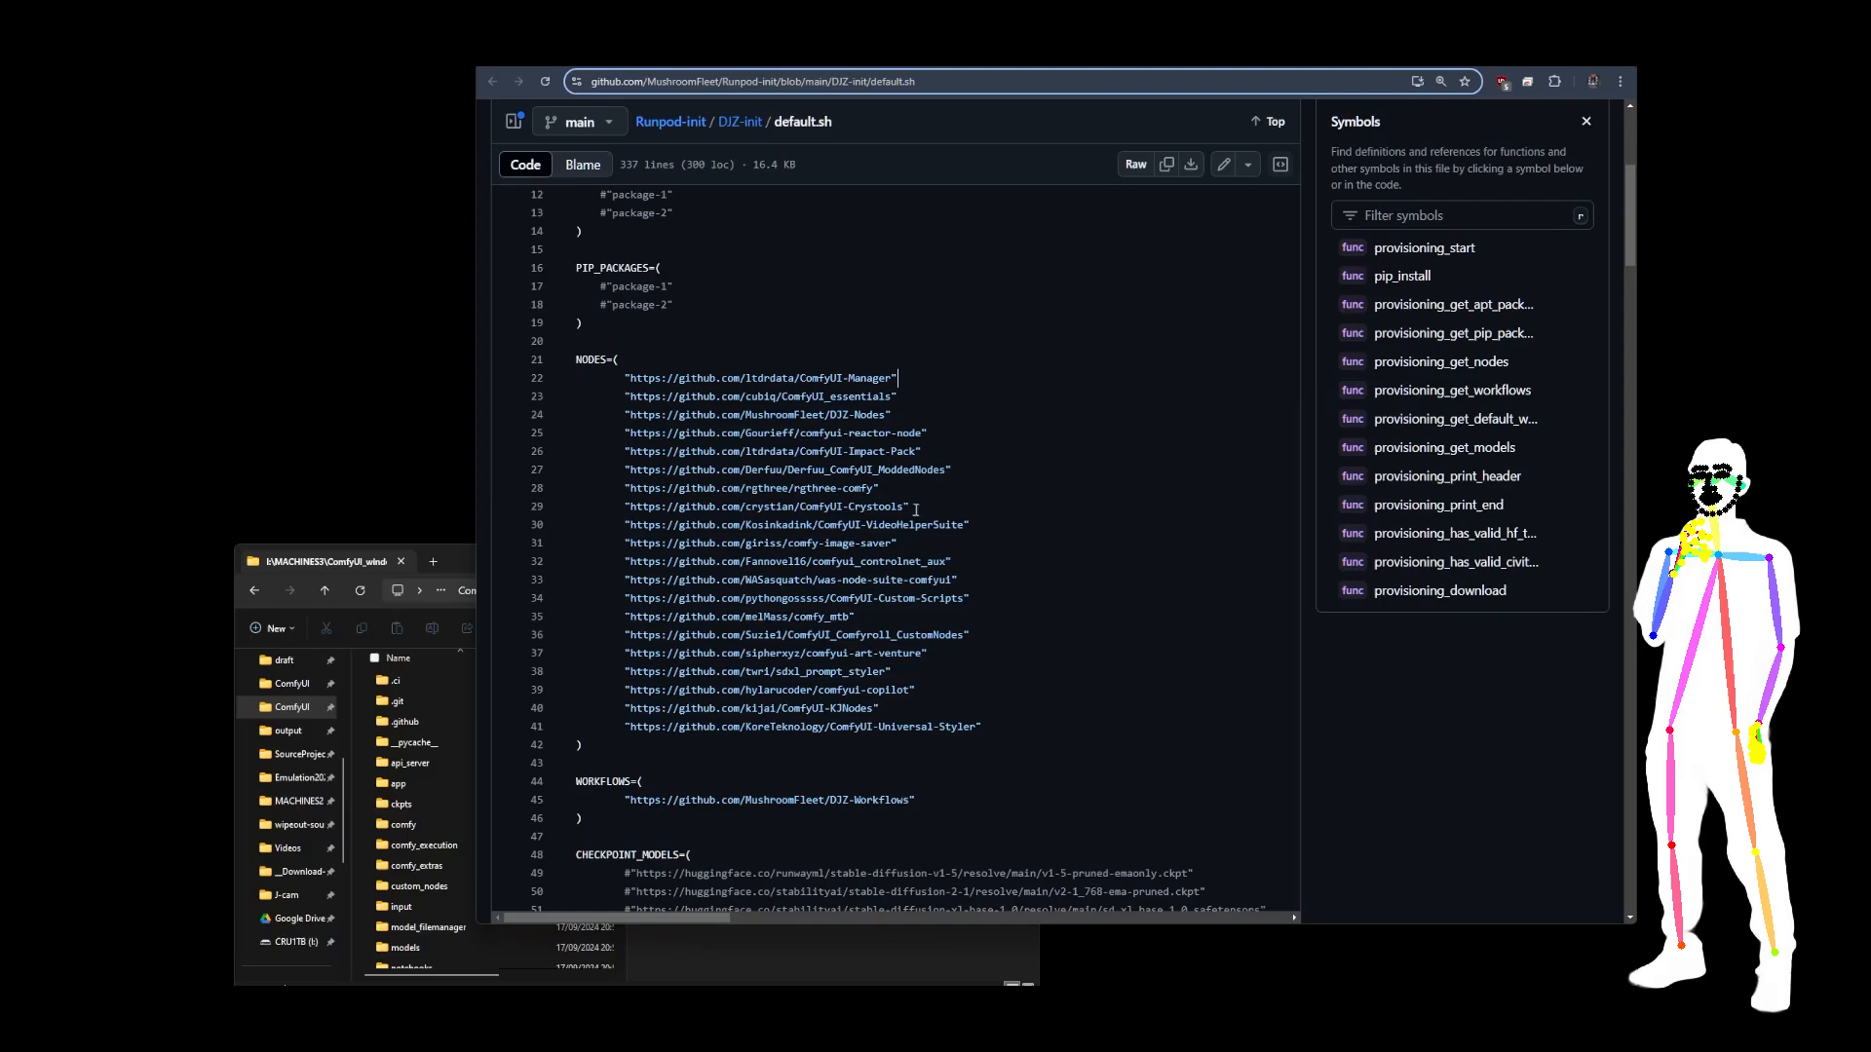
{"action": "scroll", "coordinate": [960, 531], "scroll_direction": "up", "scroll_amount": 5}
{"action": "scroll", "coordinate": [1002, 556], "scroll_direction": "down", "scroll_amount": 20}
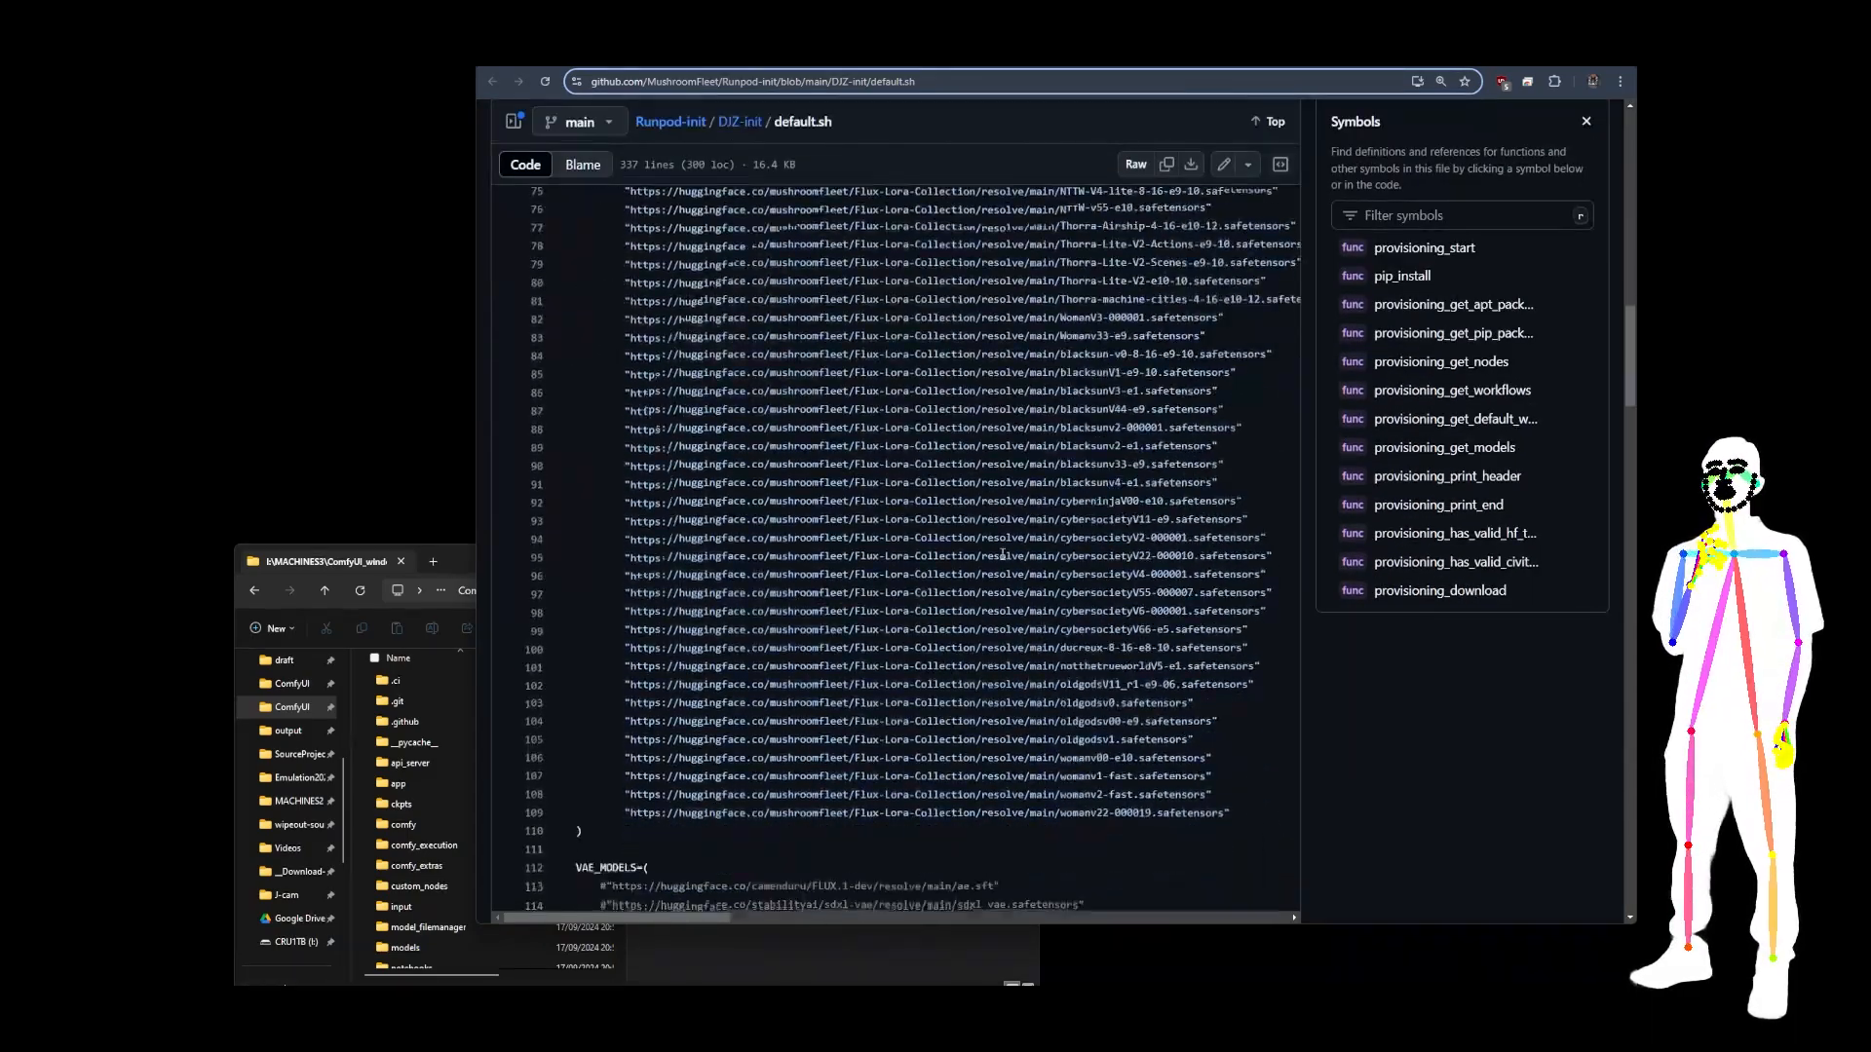
{"action": "scroll", "coordinate": [1002, 555], "scroll_direction": "down", "scroll_amount": 5}
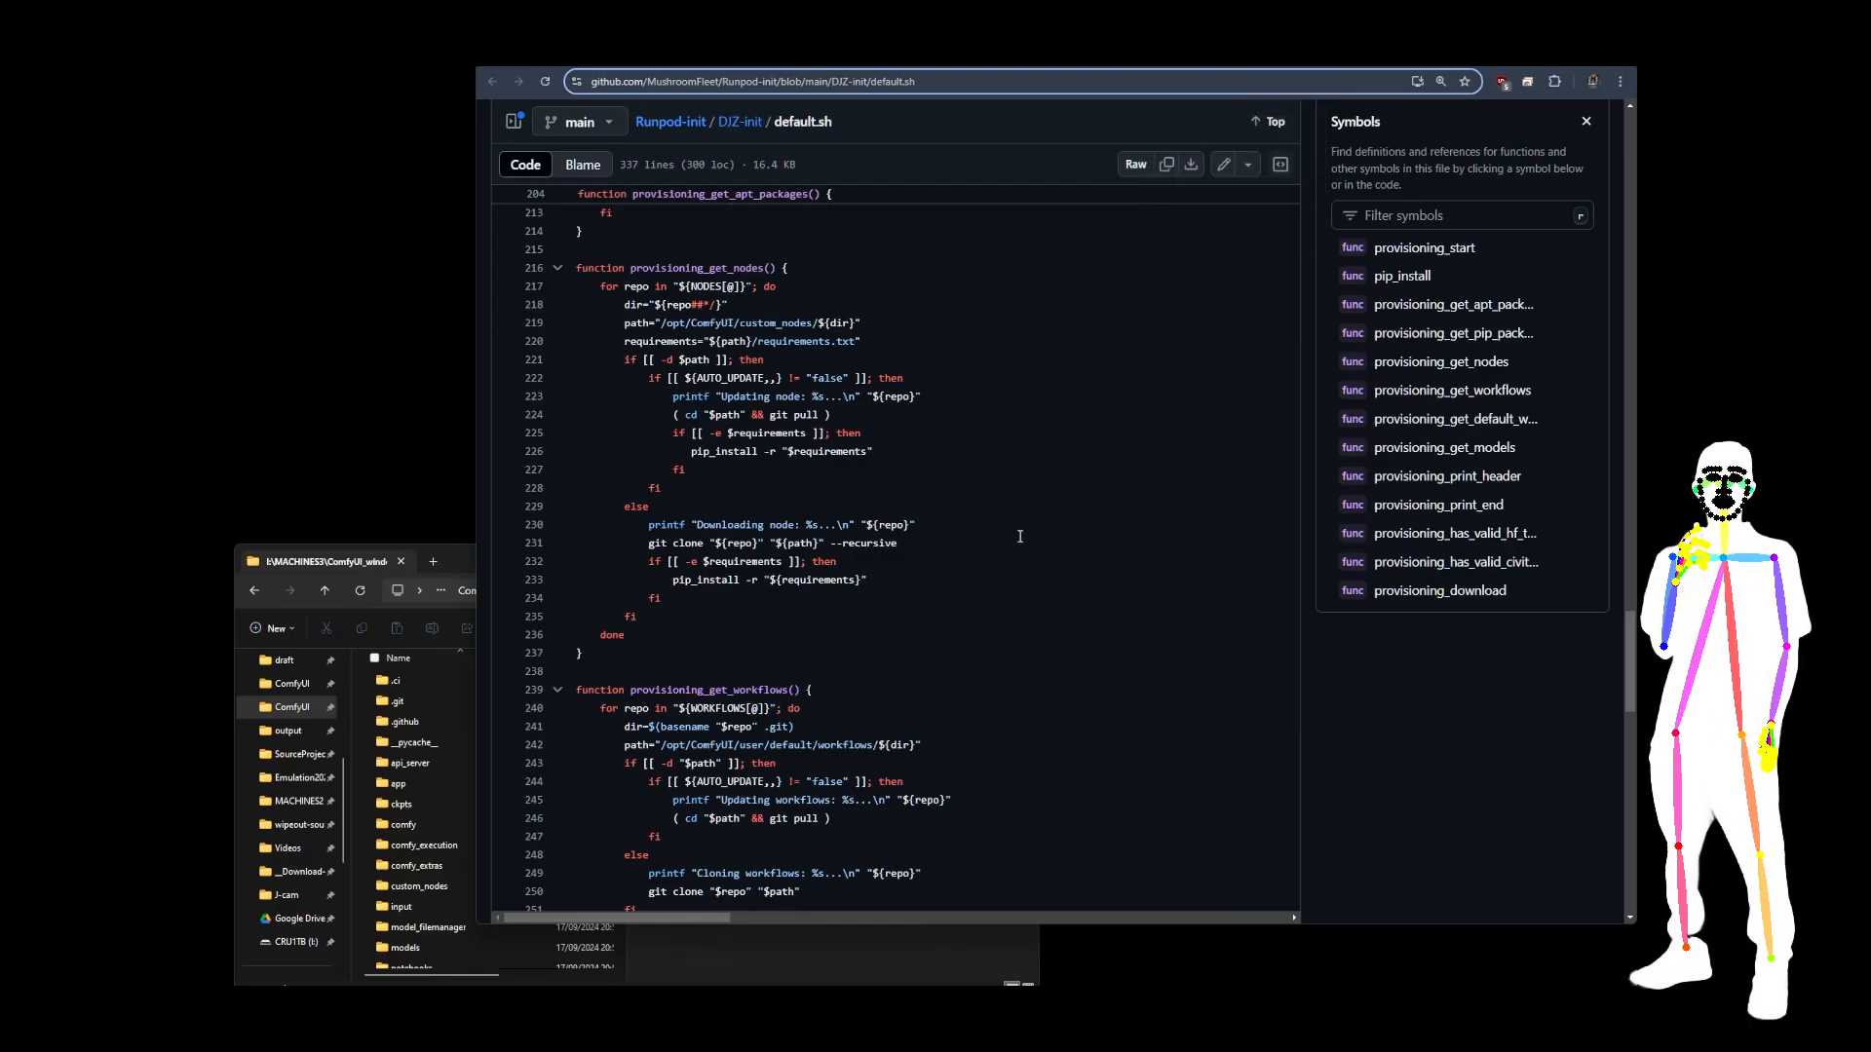
{"action": "scroll", "coordinate": [1019, 536], "scroll_direction": "up", "scroll_amount": 20}
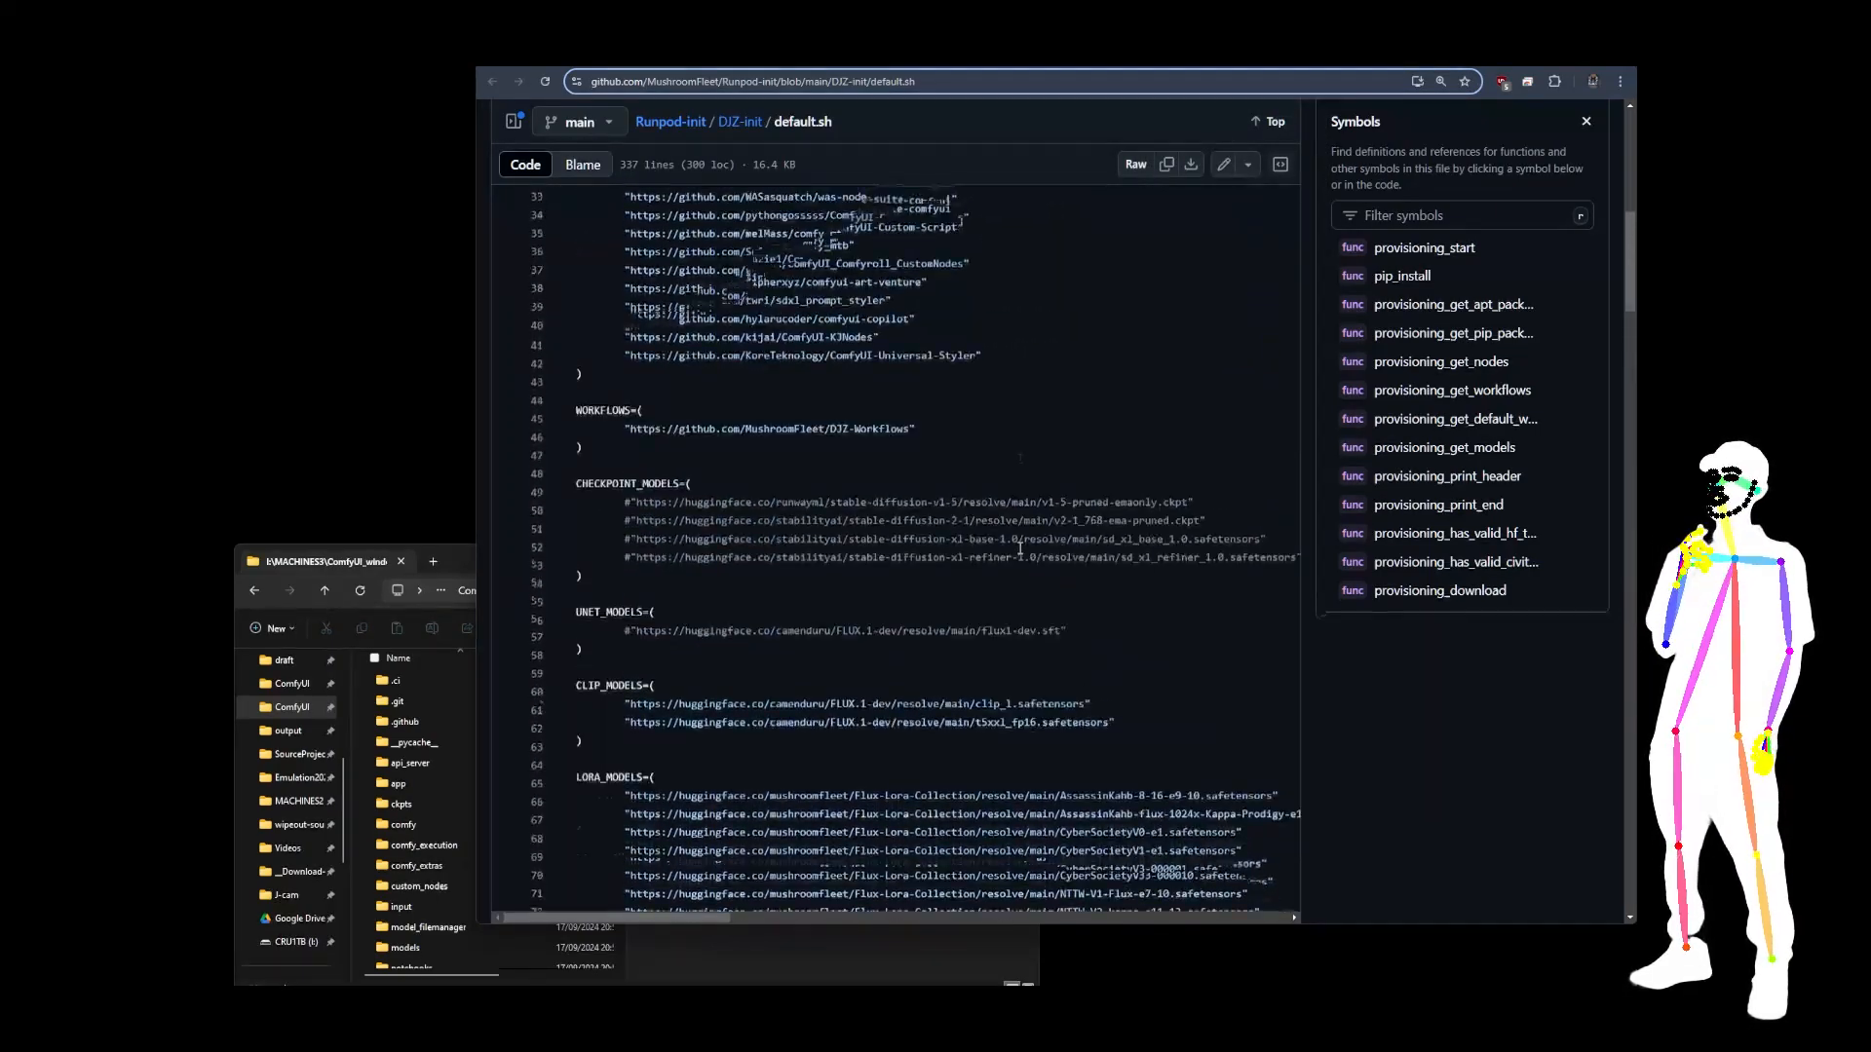
{"action": "scroll", "coordinate": [1019, 551], "scroll_direction": "up", "scroll_amount": 10}
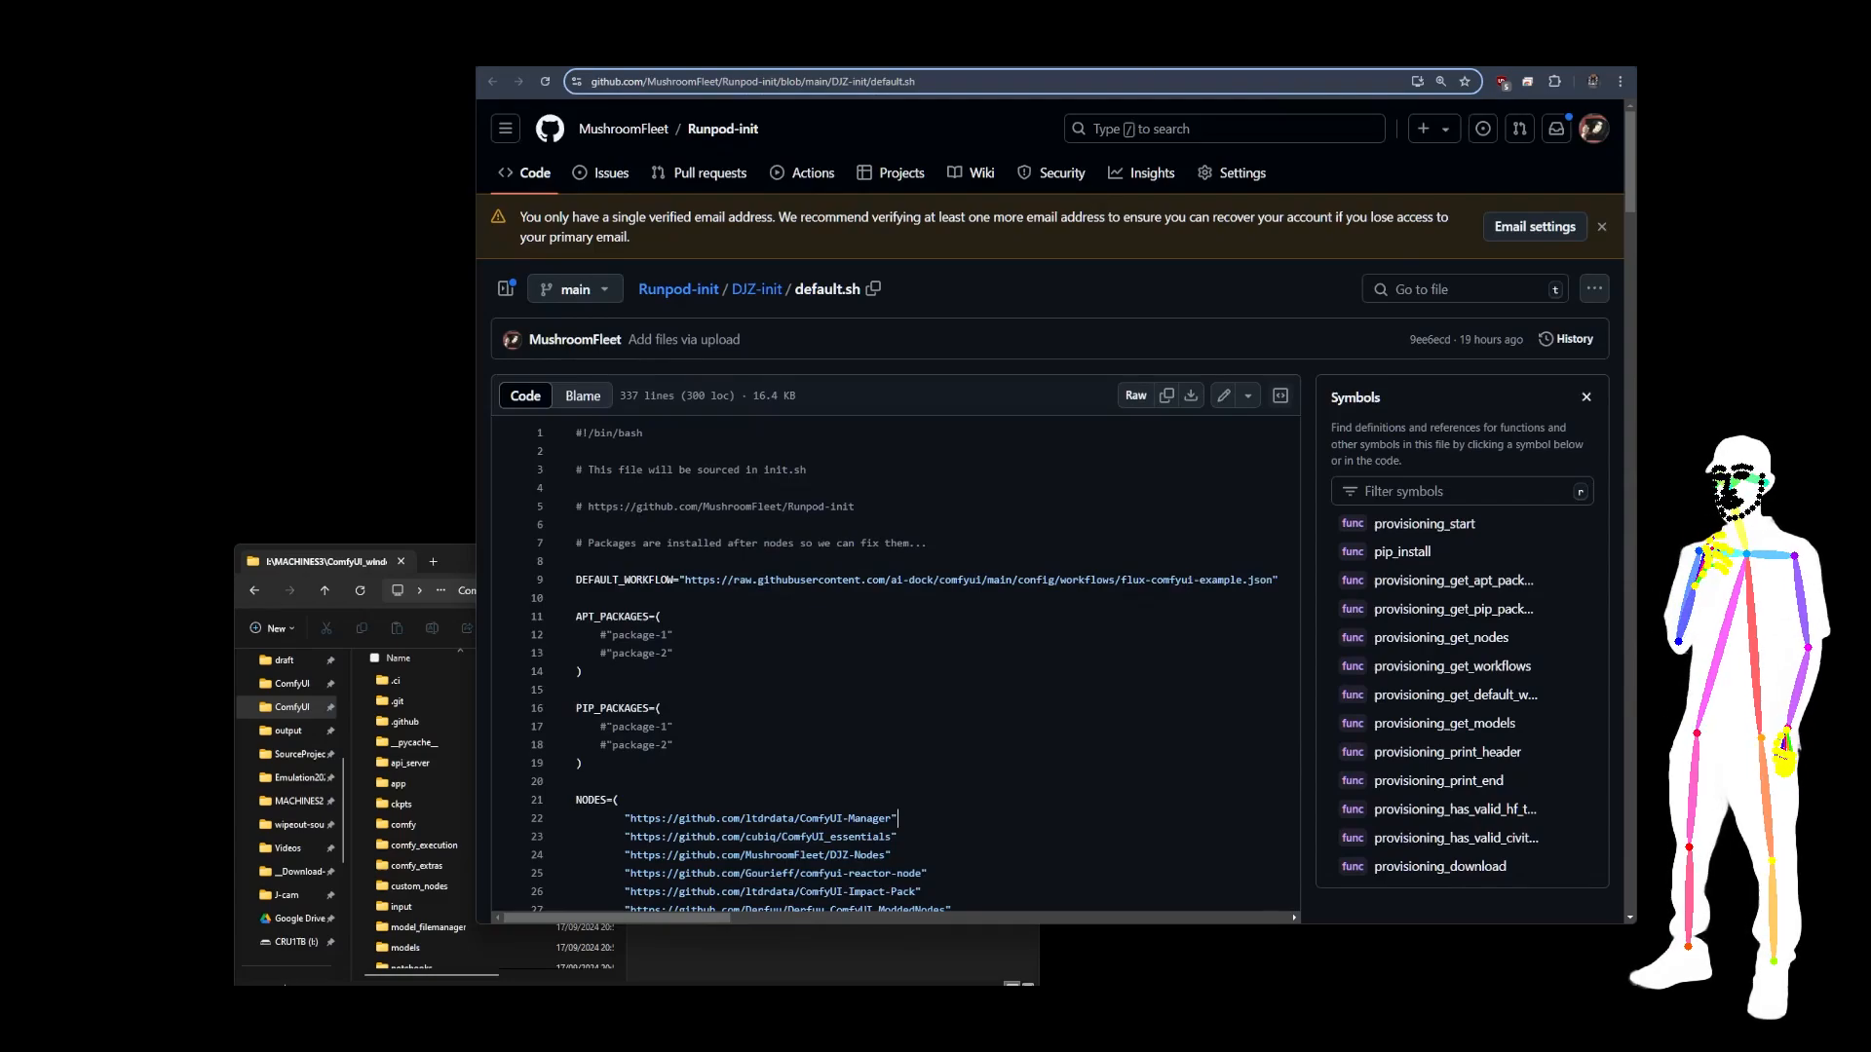
Go to the root of the Runpod-init repository and view the README's Johnsons Runpod Templates links.
{"action": "left_click", "coordinate": [1169, 55]}
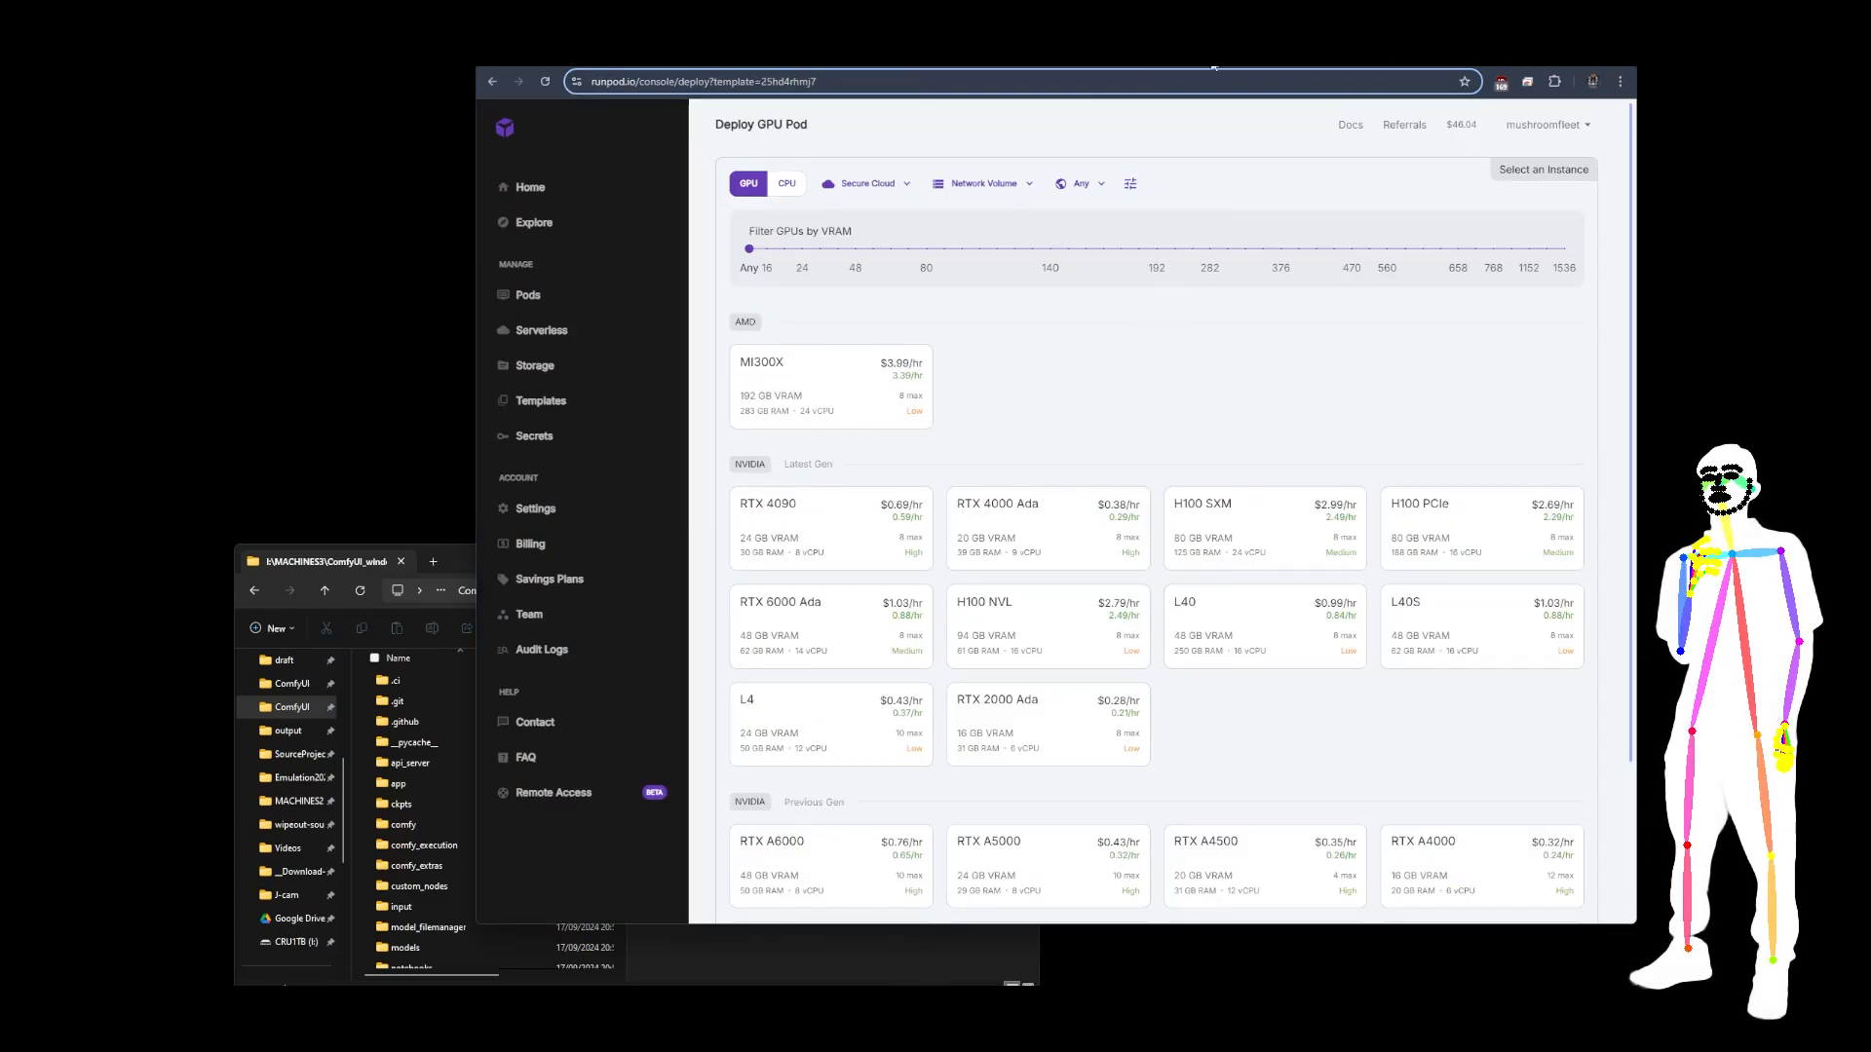
{"action": "left_click", "coordinate": [1101, 64]}
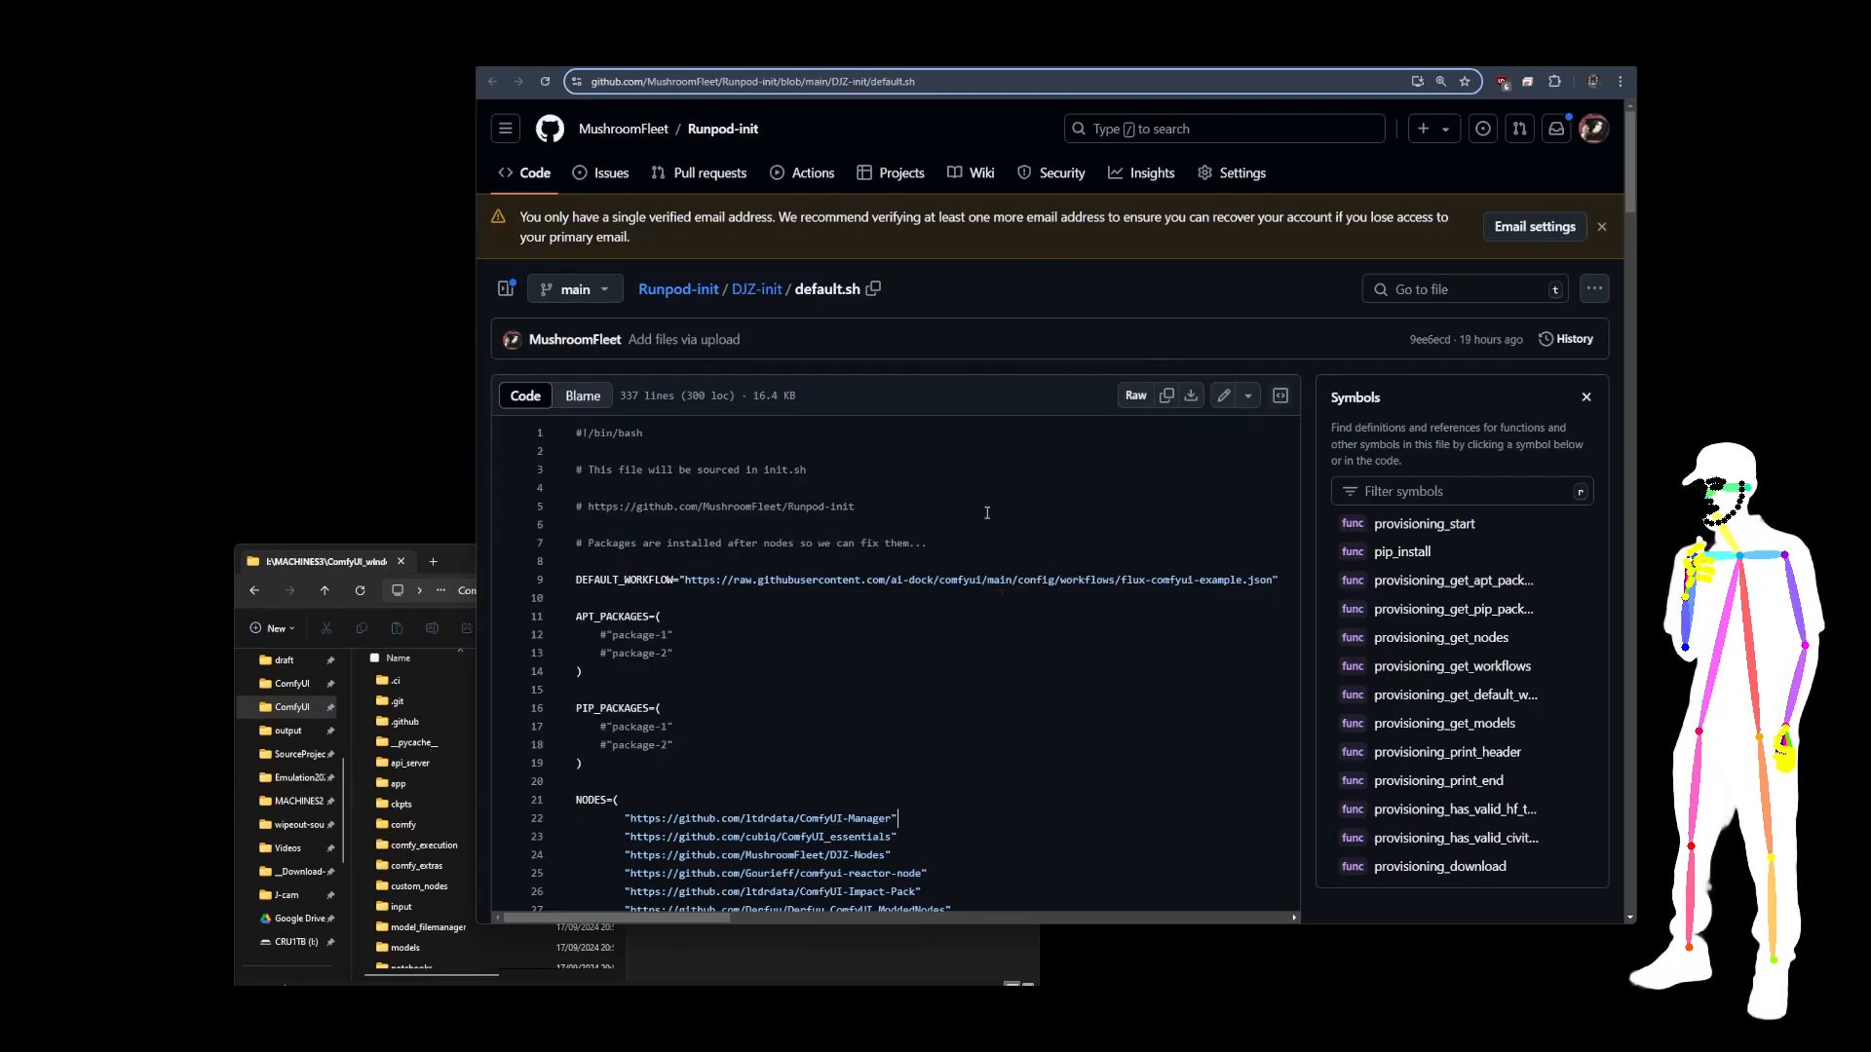
{"action": "left_click", "coordinate": [678, 289]}
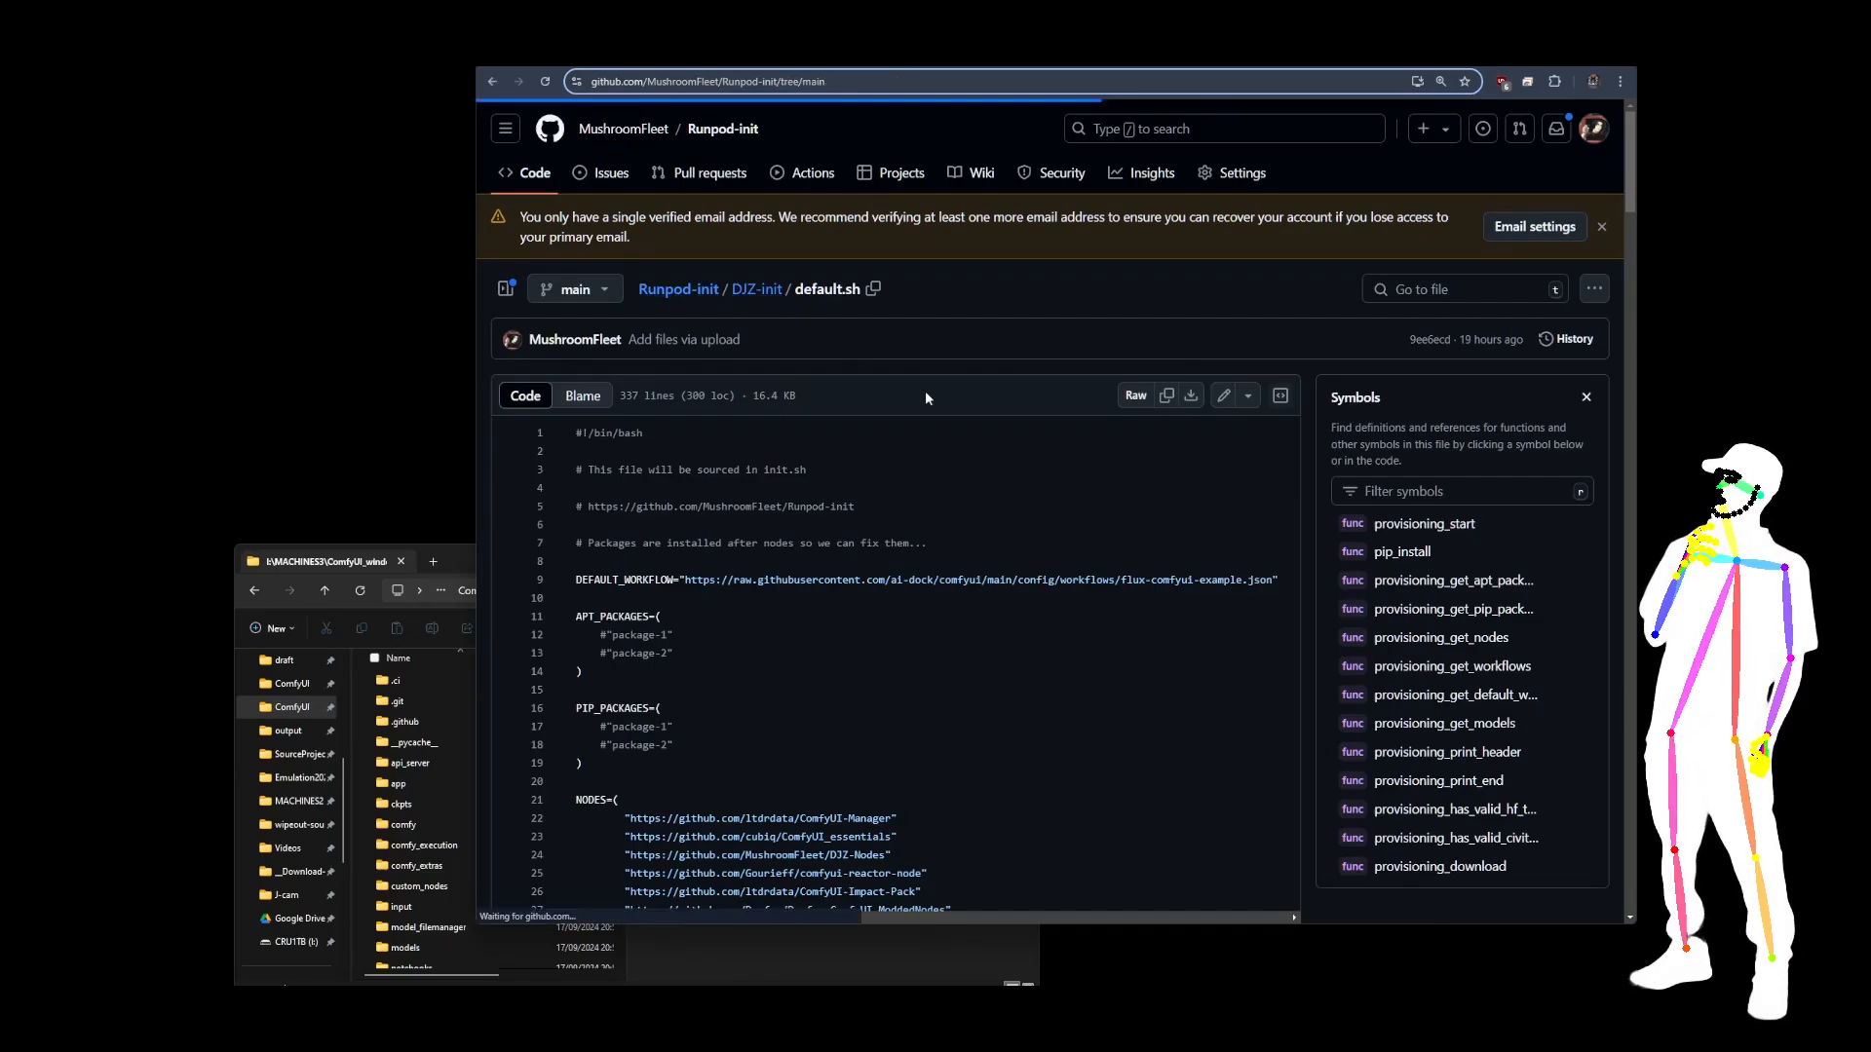
{"action": "scroll", "coordinate": [1035, 462], "scroll_direction": "down", "scroll_amount": 3}
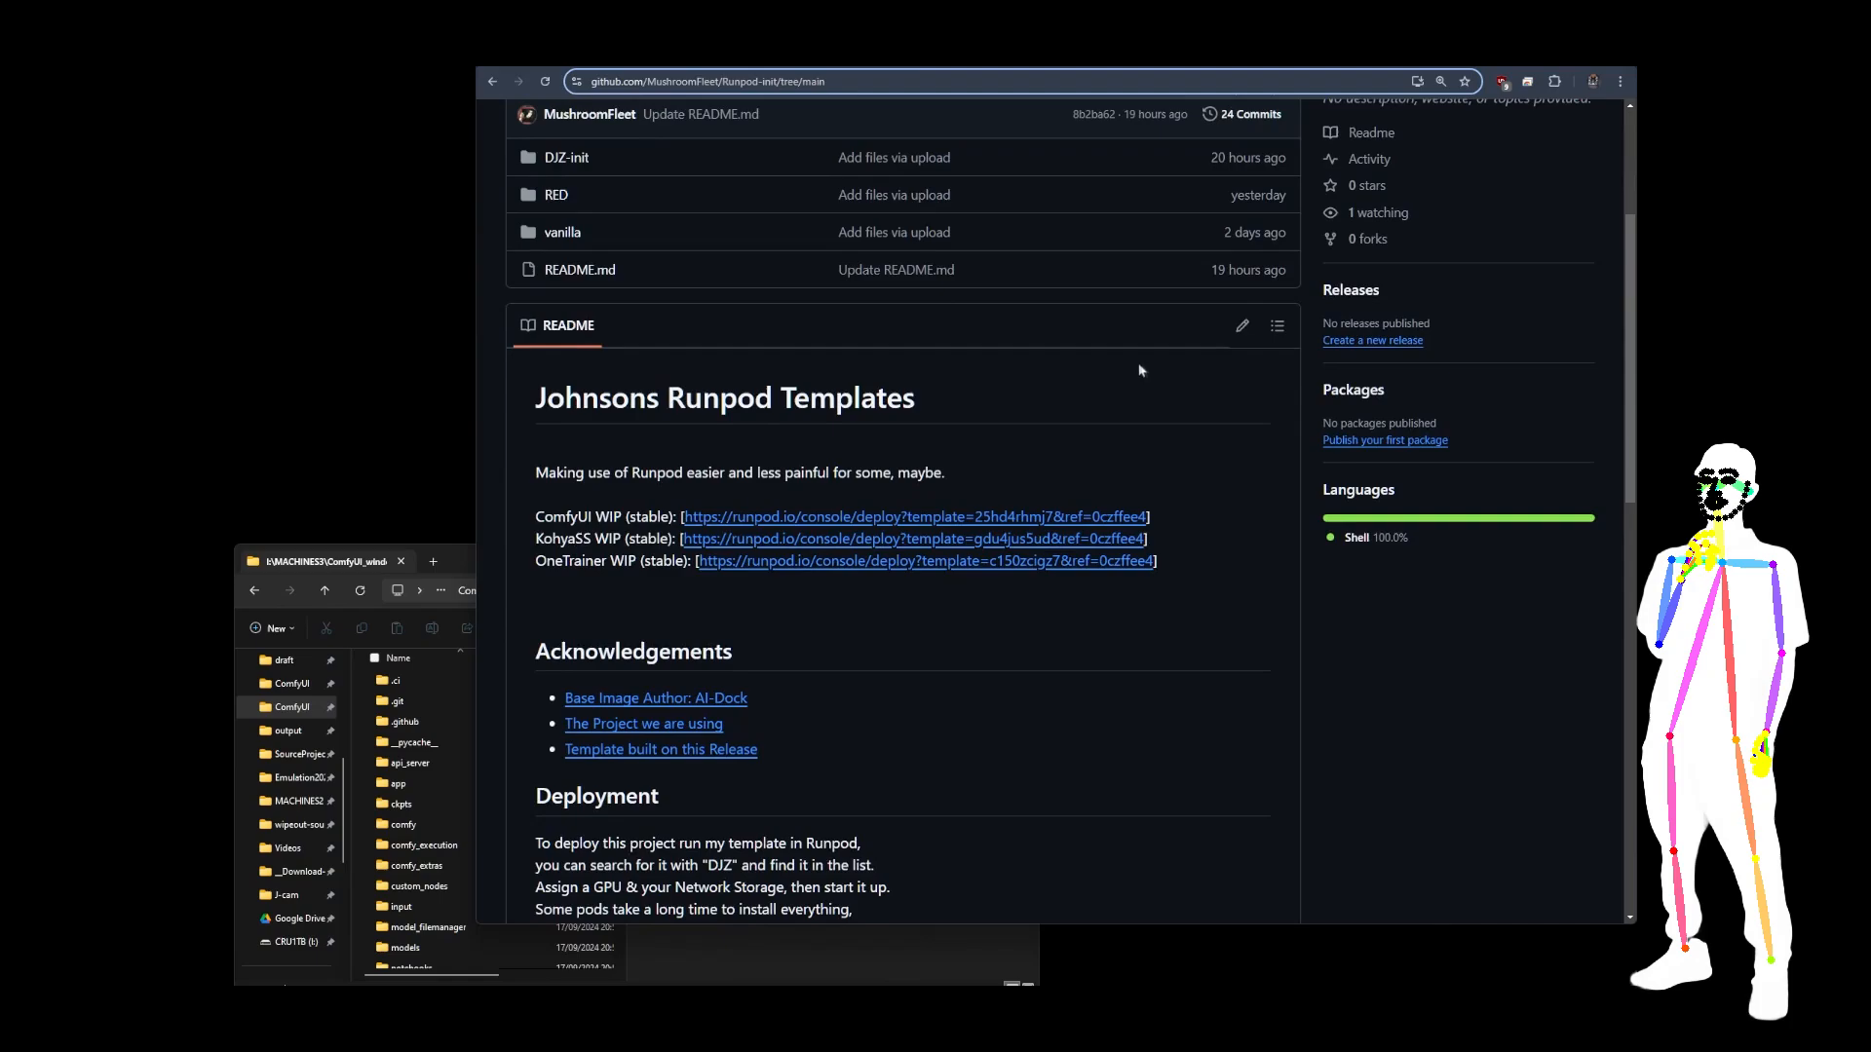
Open the README's ComfyUI WIP template deploy link and attach the 100 GB pygmalion network volume to the pod.
{"action": "scroll", "coordinate": [1140, 370], "scroll_direction": "down", "scroll_amount": 1}
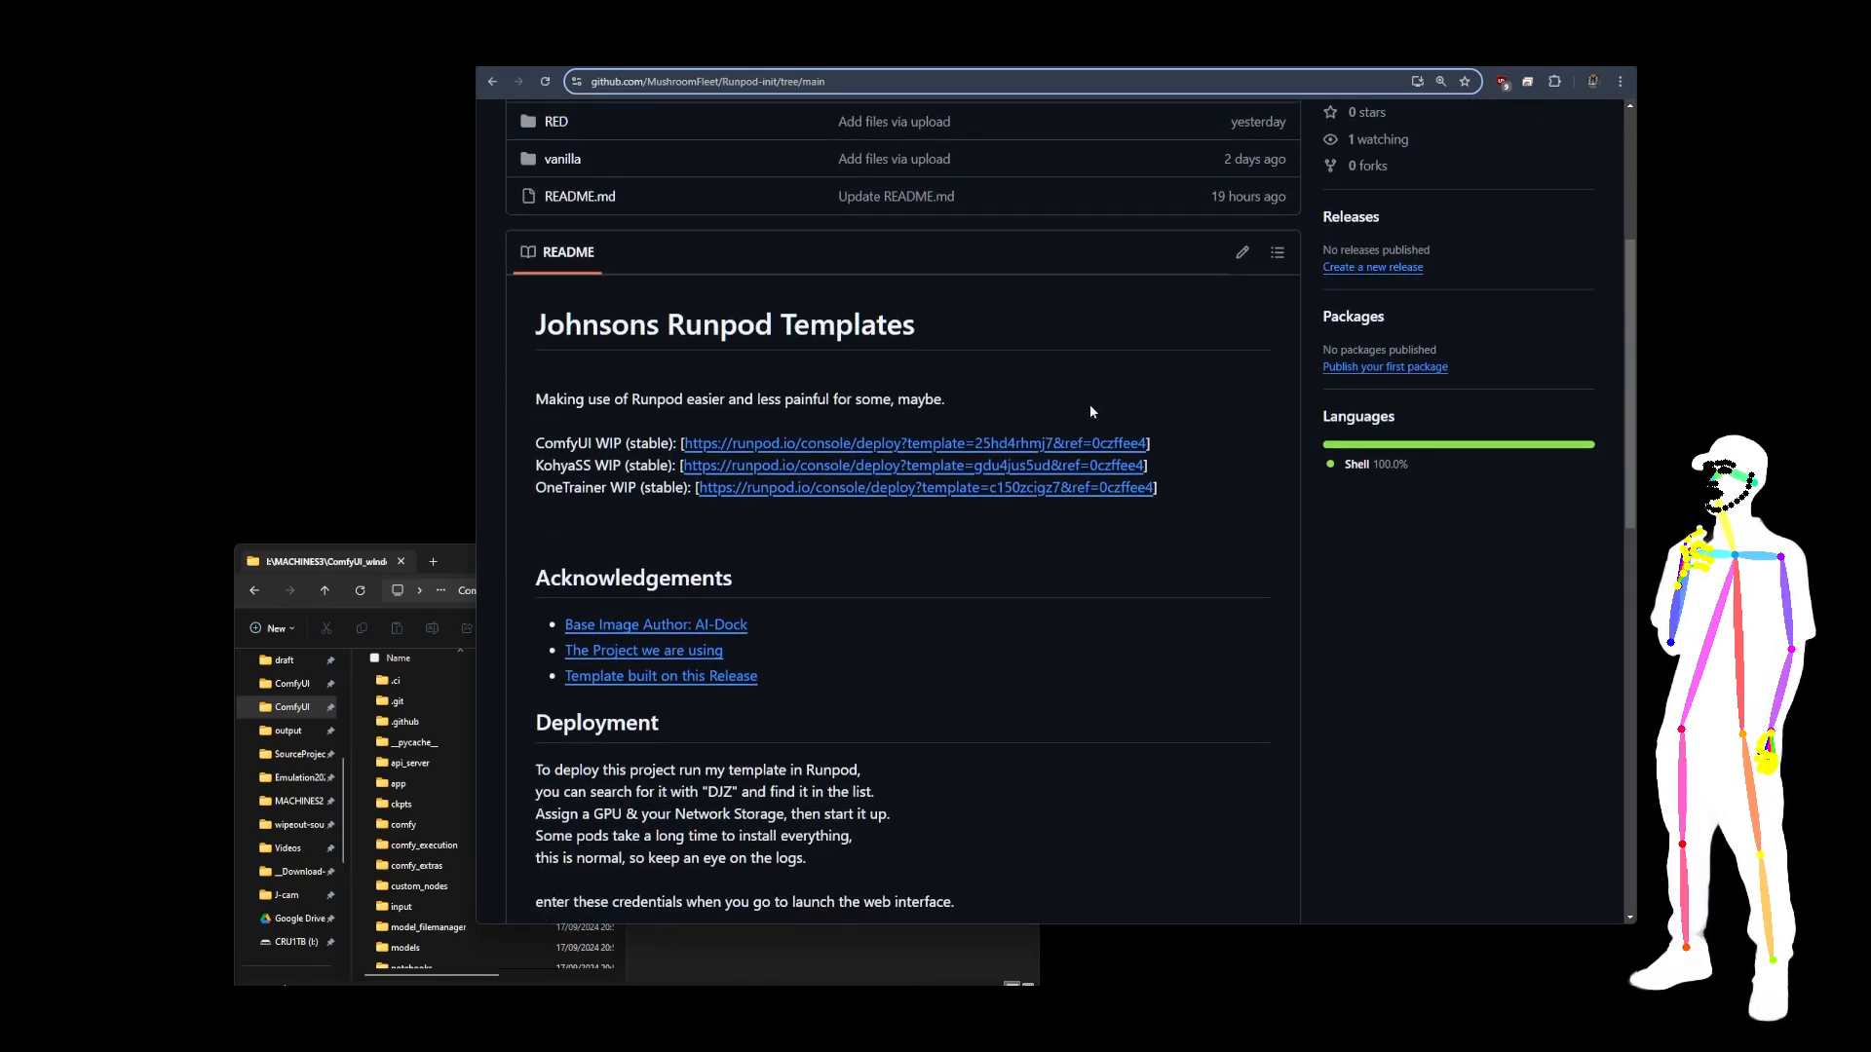
{"action": "left_click", "coordinate": [873, 449]}
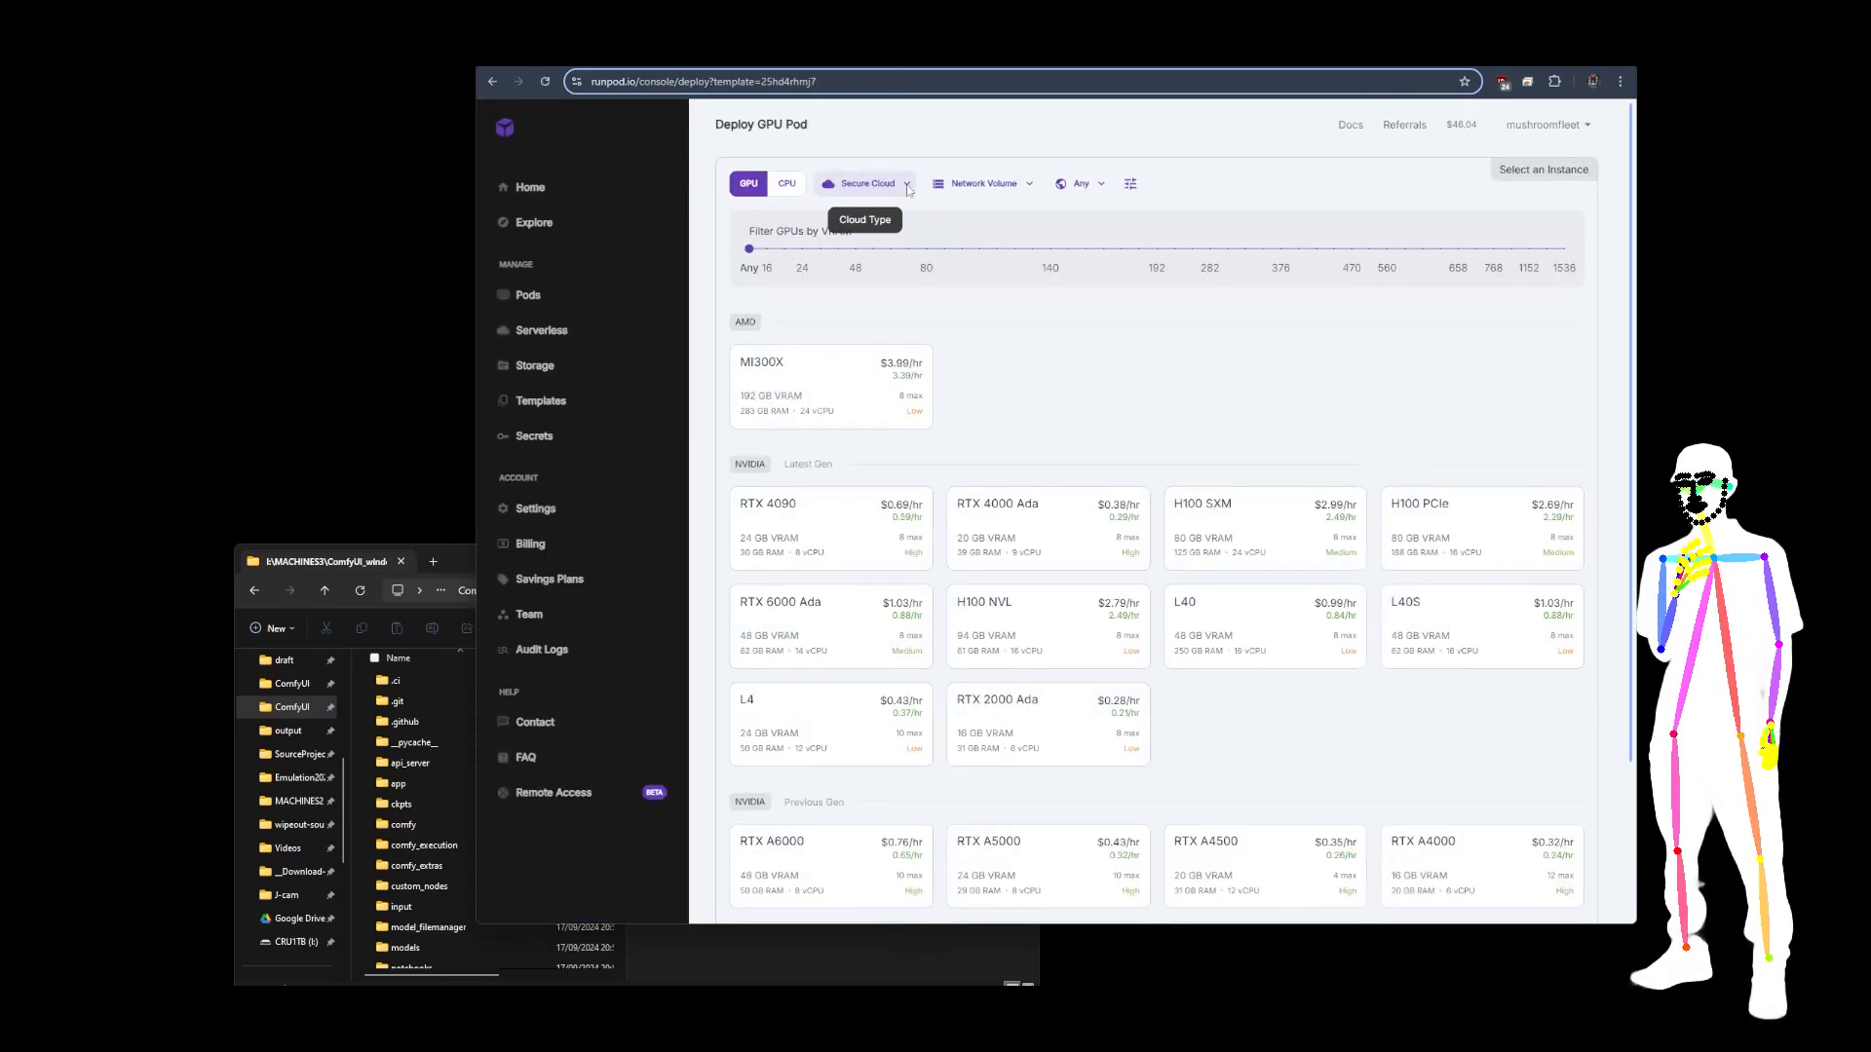
{"action": "left_click", "coordinate": [907, 188]}
{"action": "left_click", "coordinate": [1006, 188]}
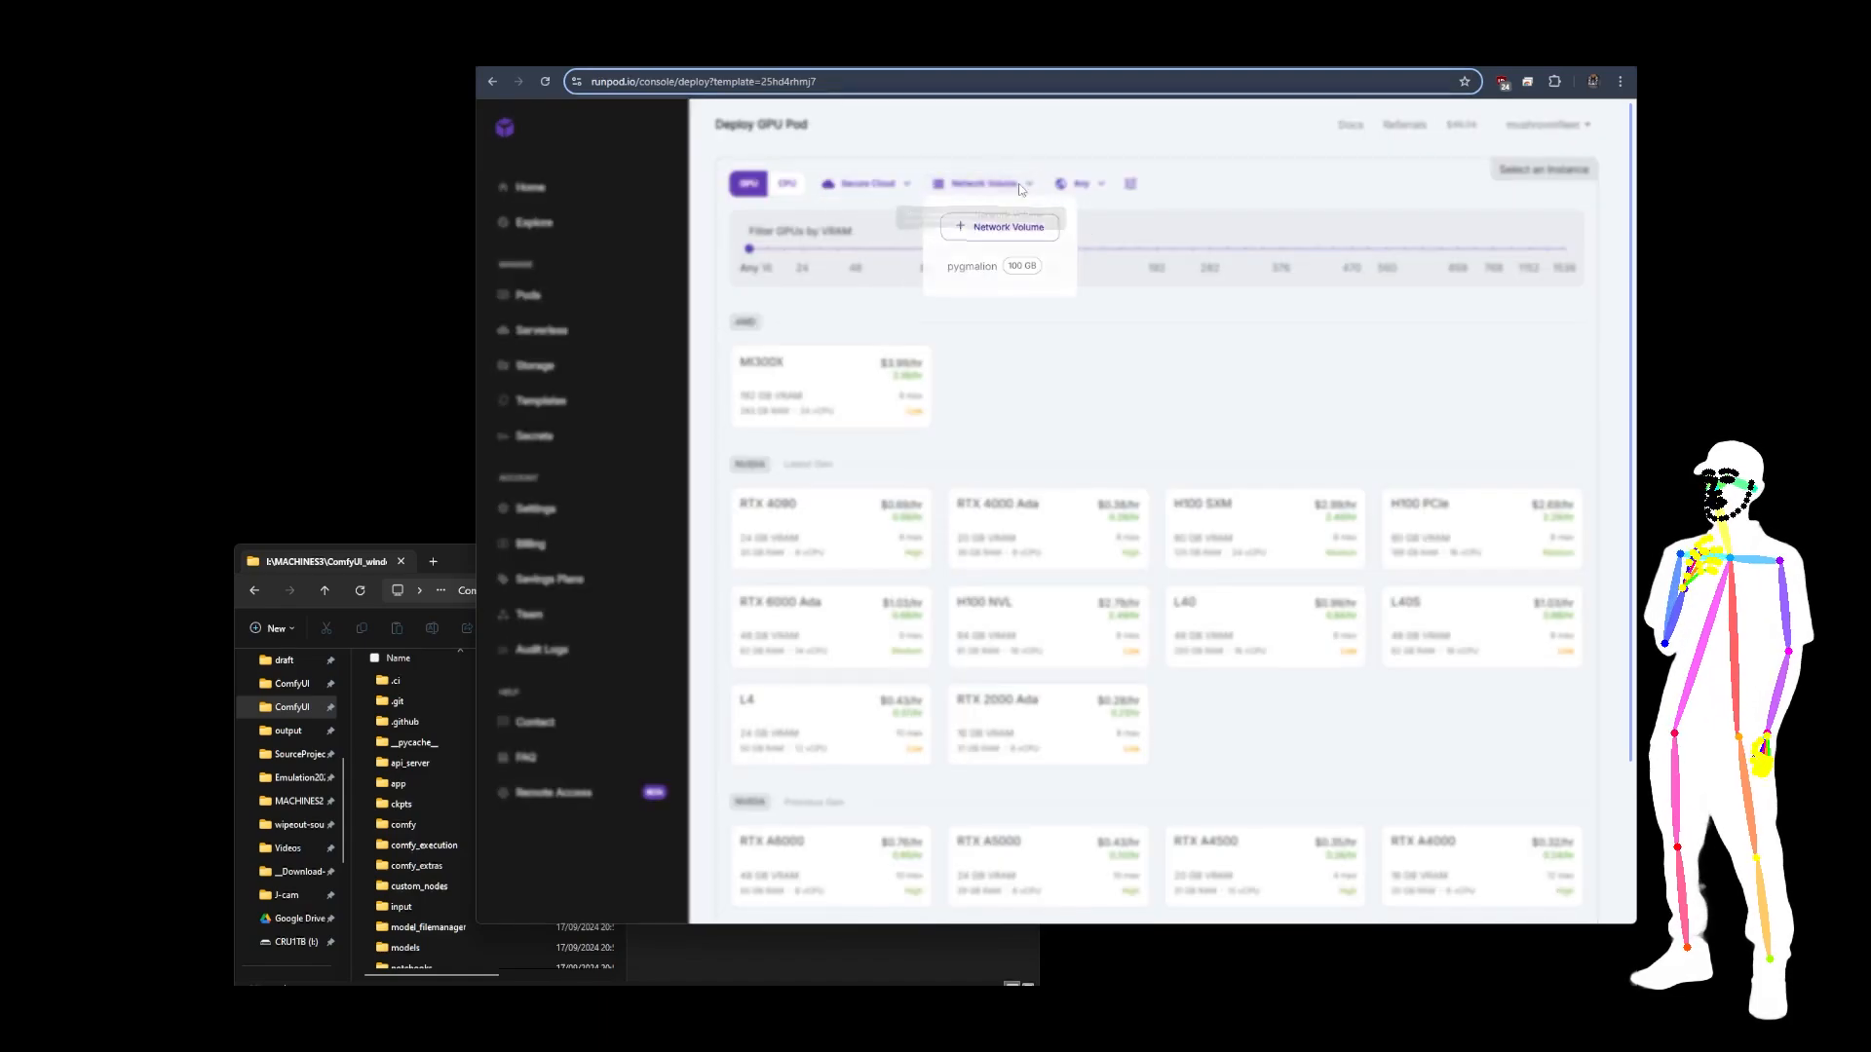
{"action": "left_click", "coordinate": [979, 279]}
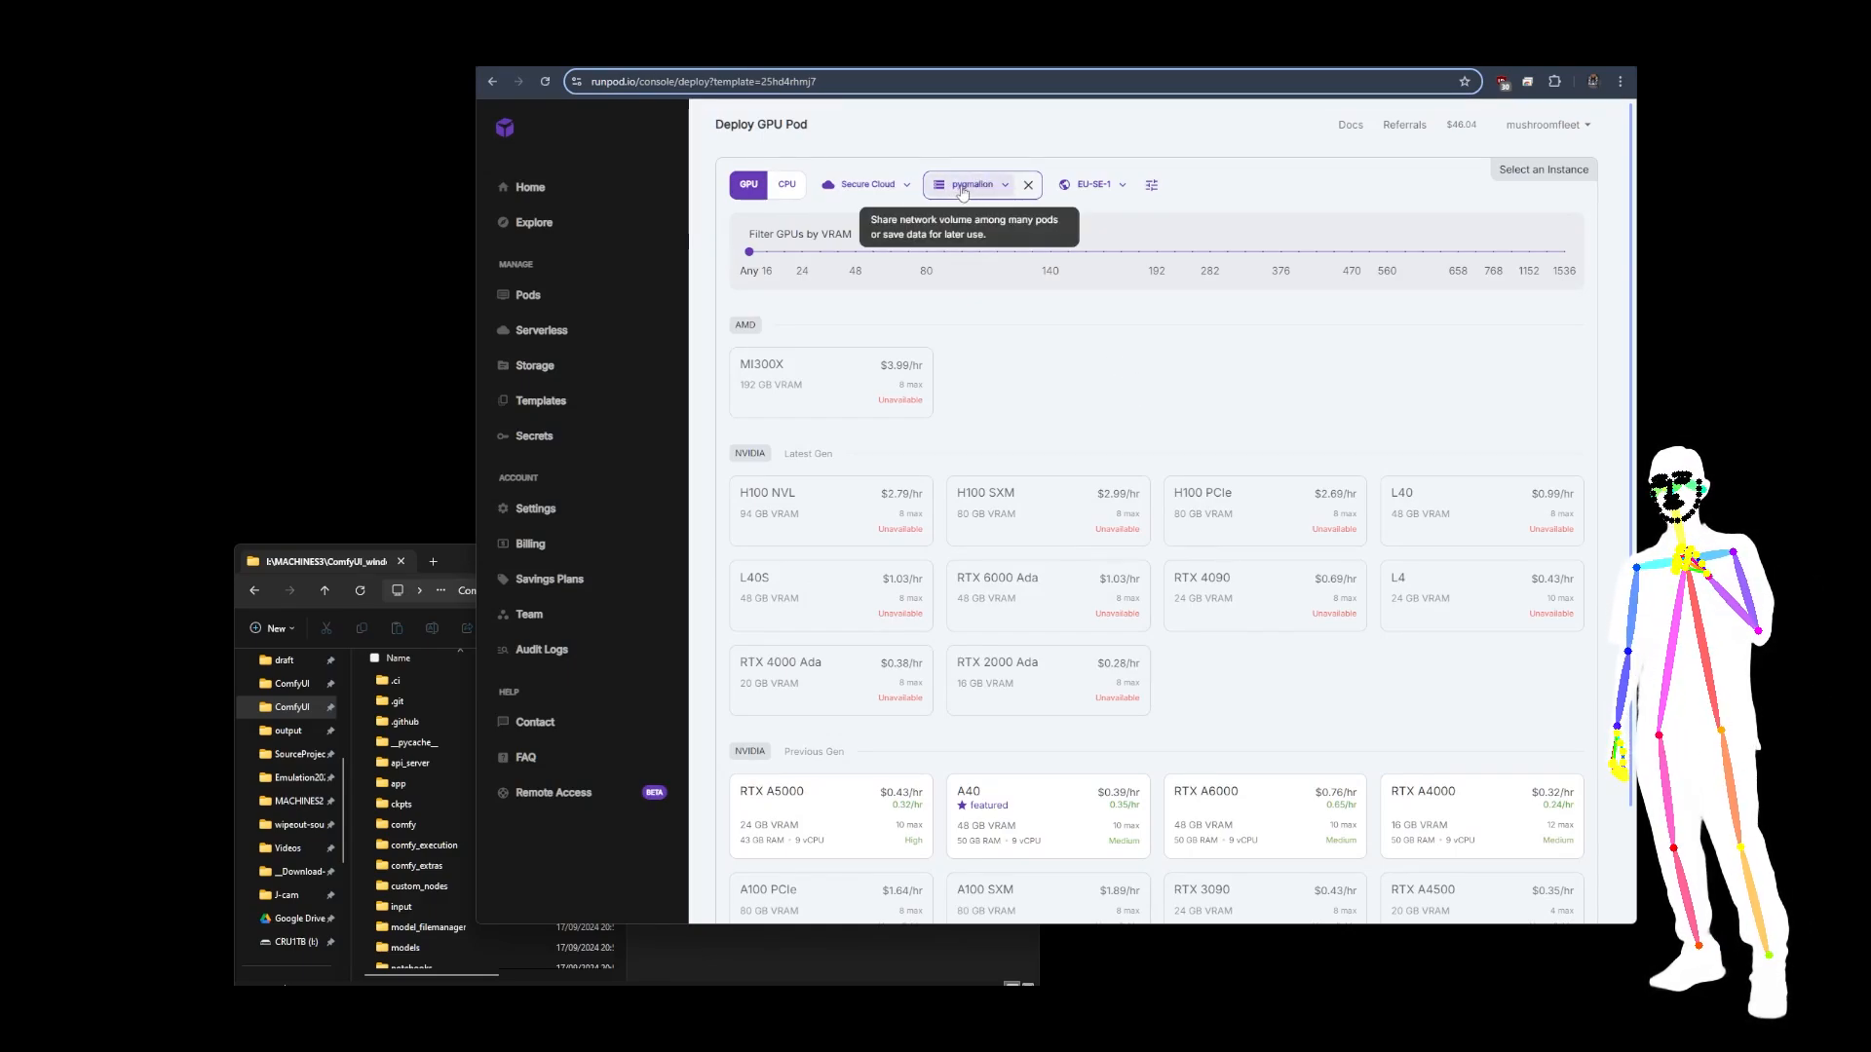
Choose the A40 with 48 GB VRAM as the pod's GPU.
{"action": "scroll", "coordinate": [967, 185], "scroll_direction": "down", "scroll_amount": 2}
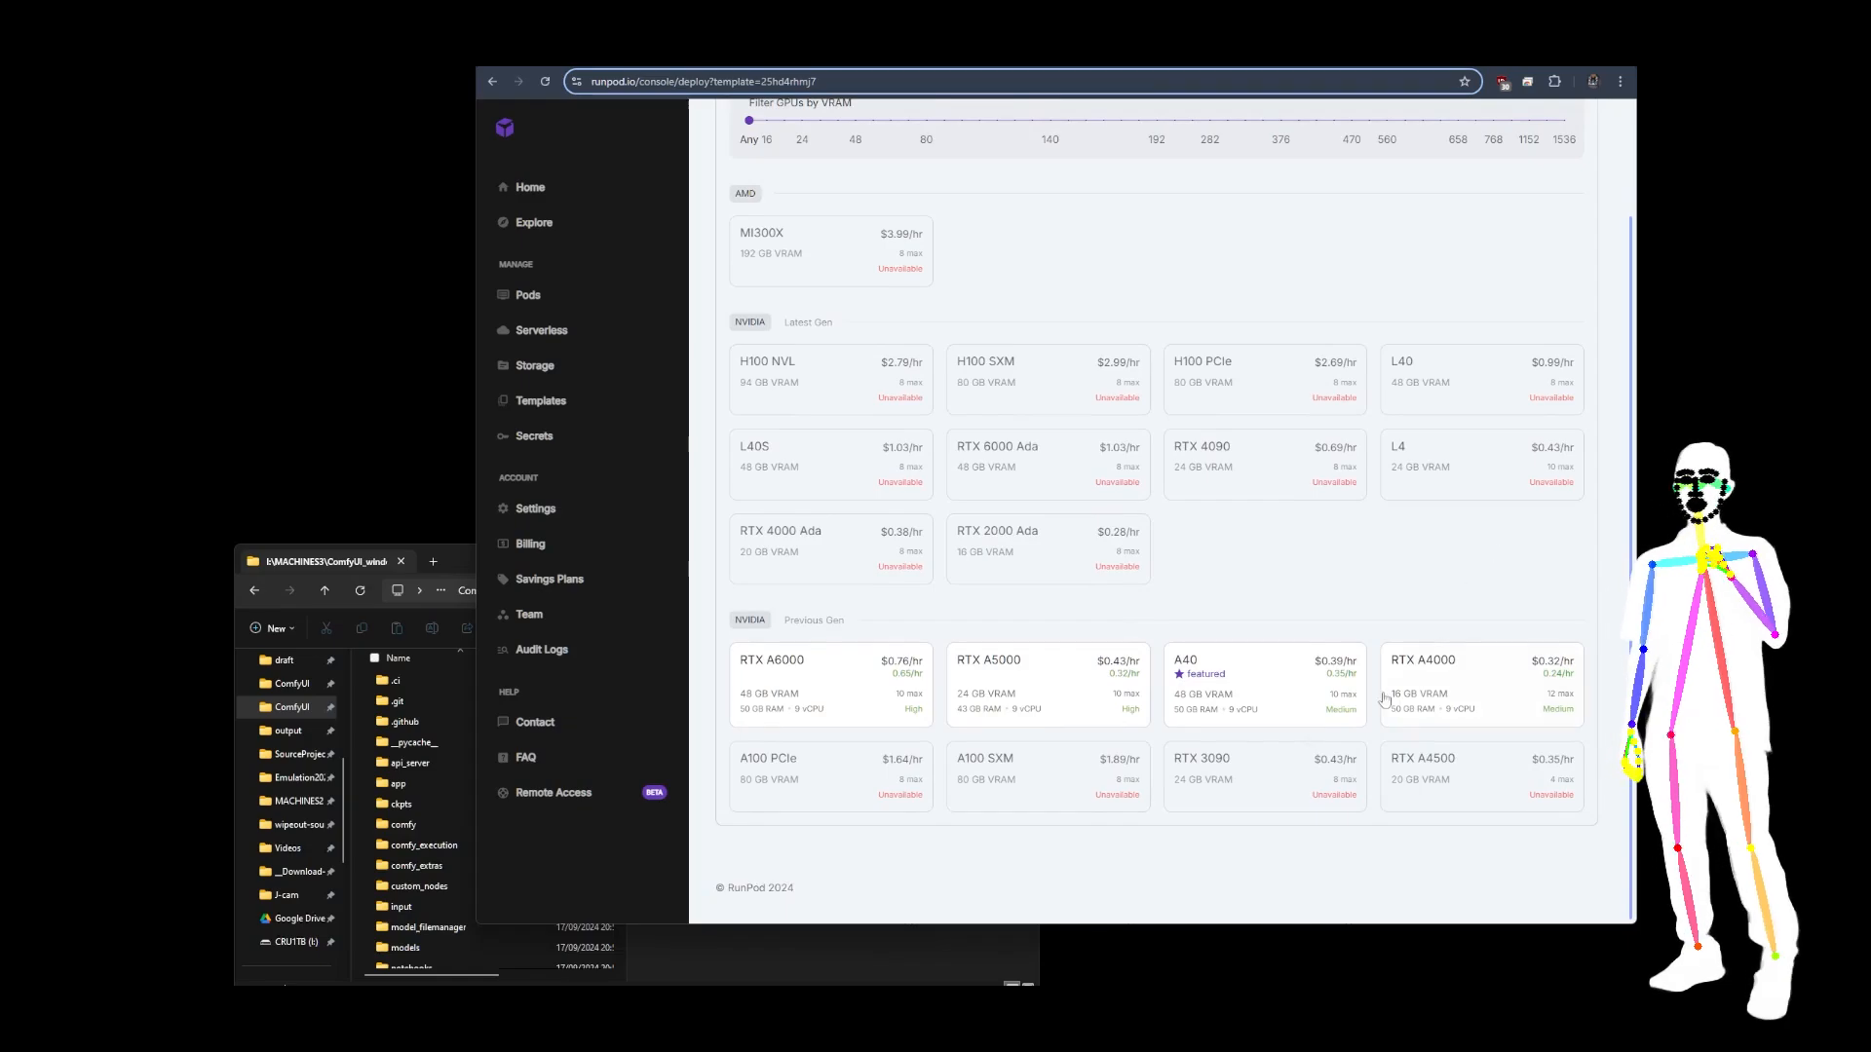
{"action": "left_click", "coordinate": [1280, 684]}
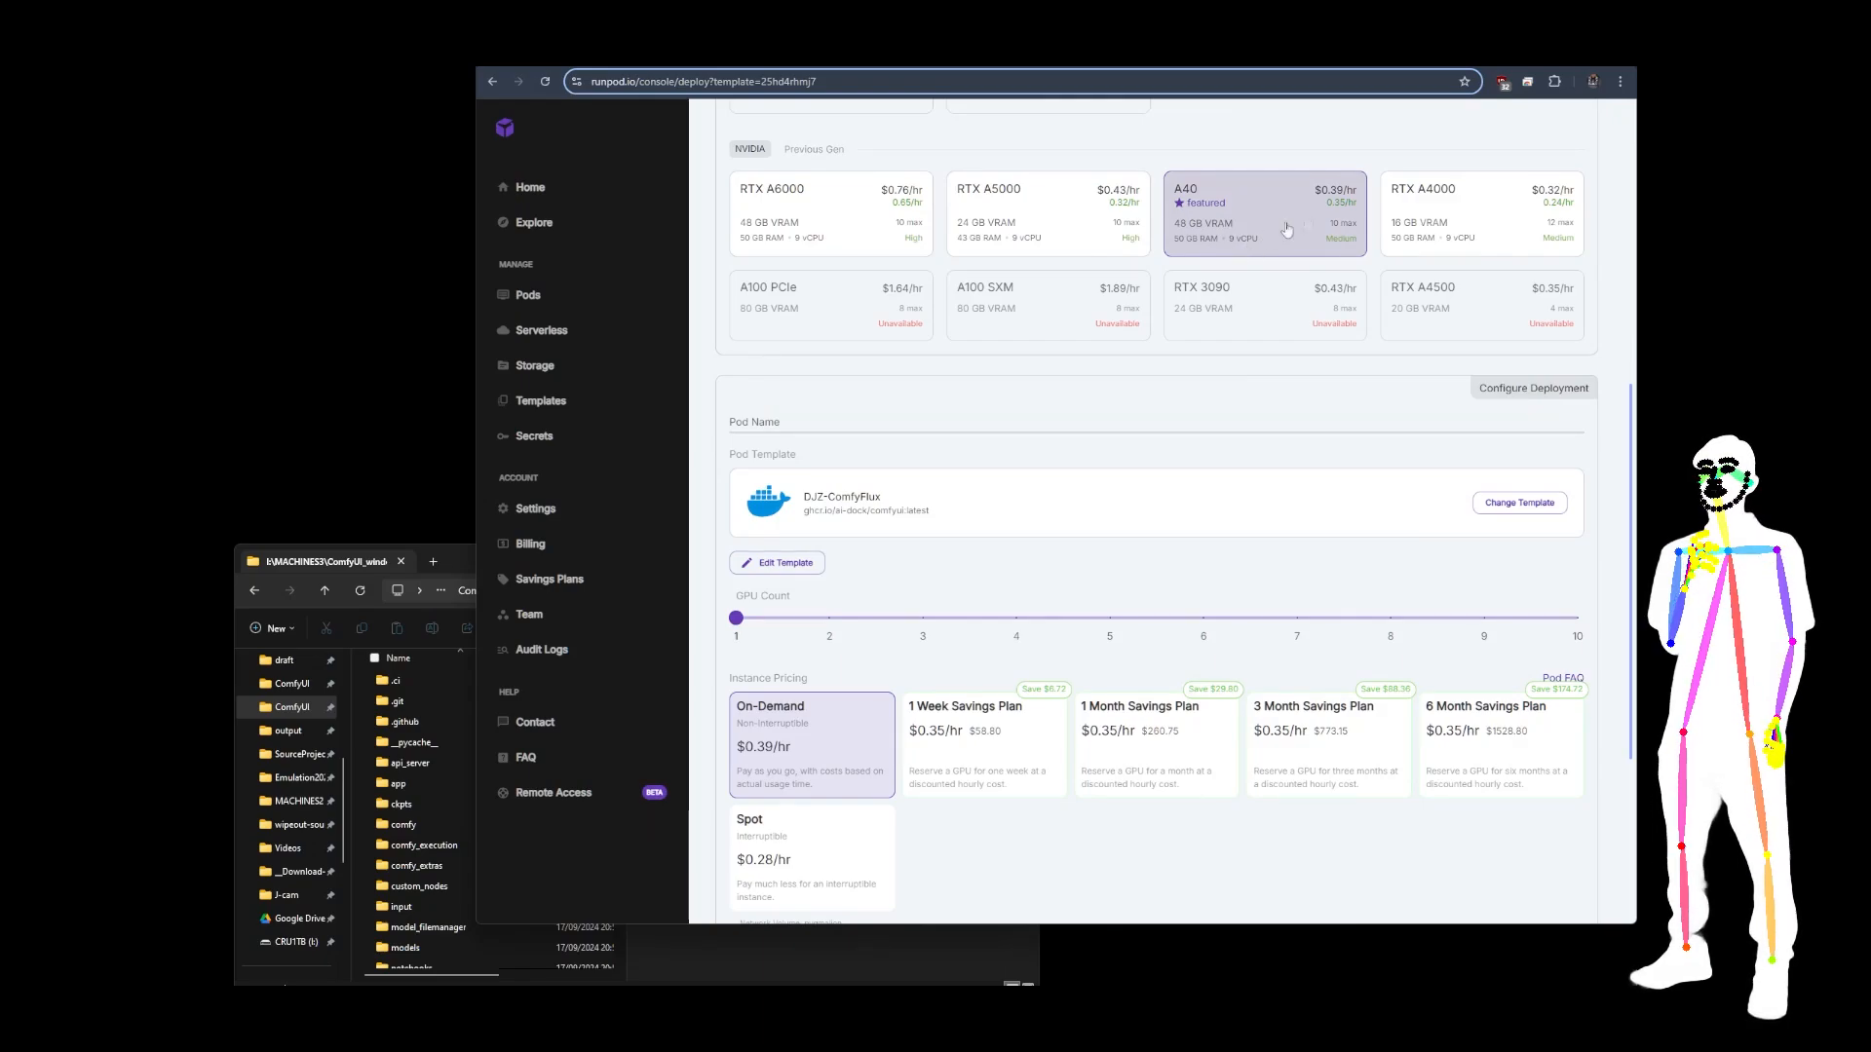
{"action": "mouse_move", "coordinate": [1333, 215]}
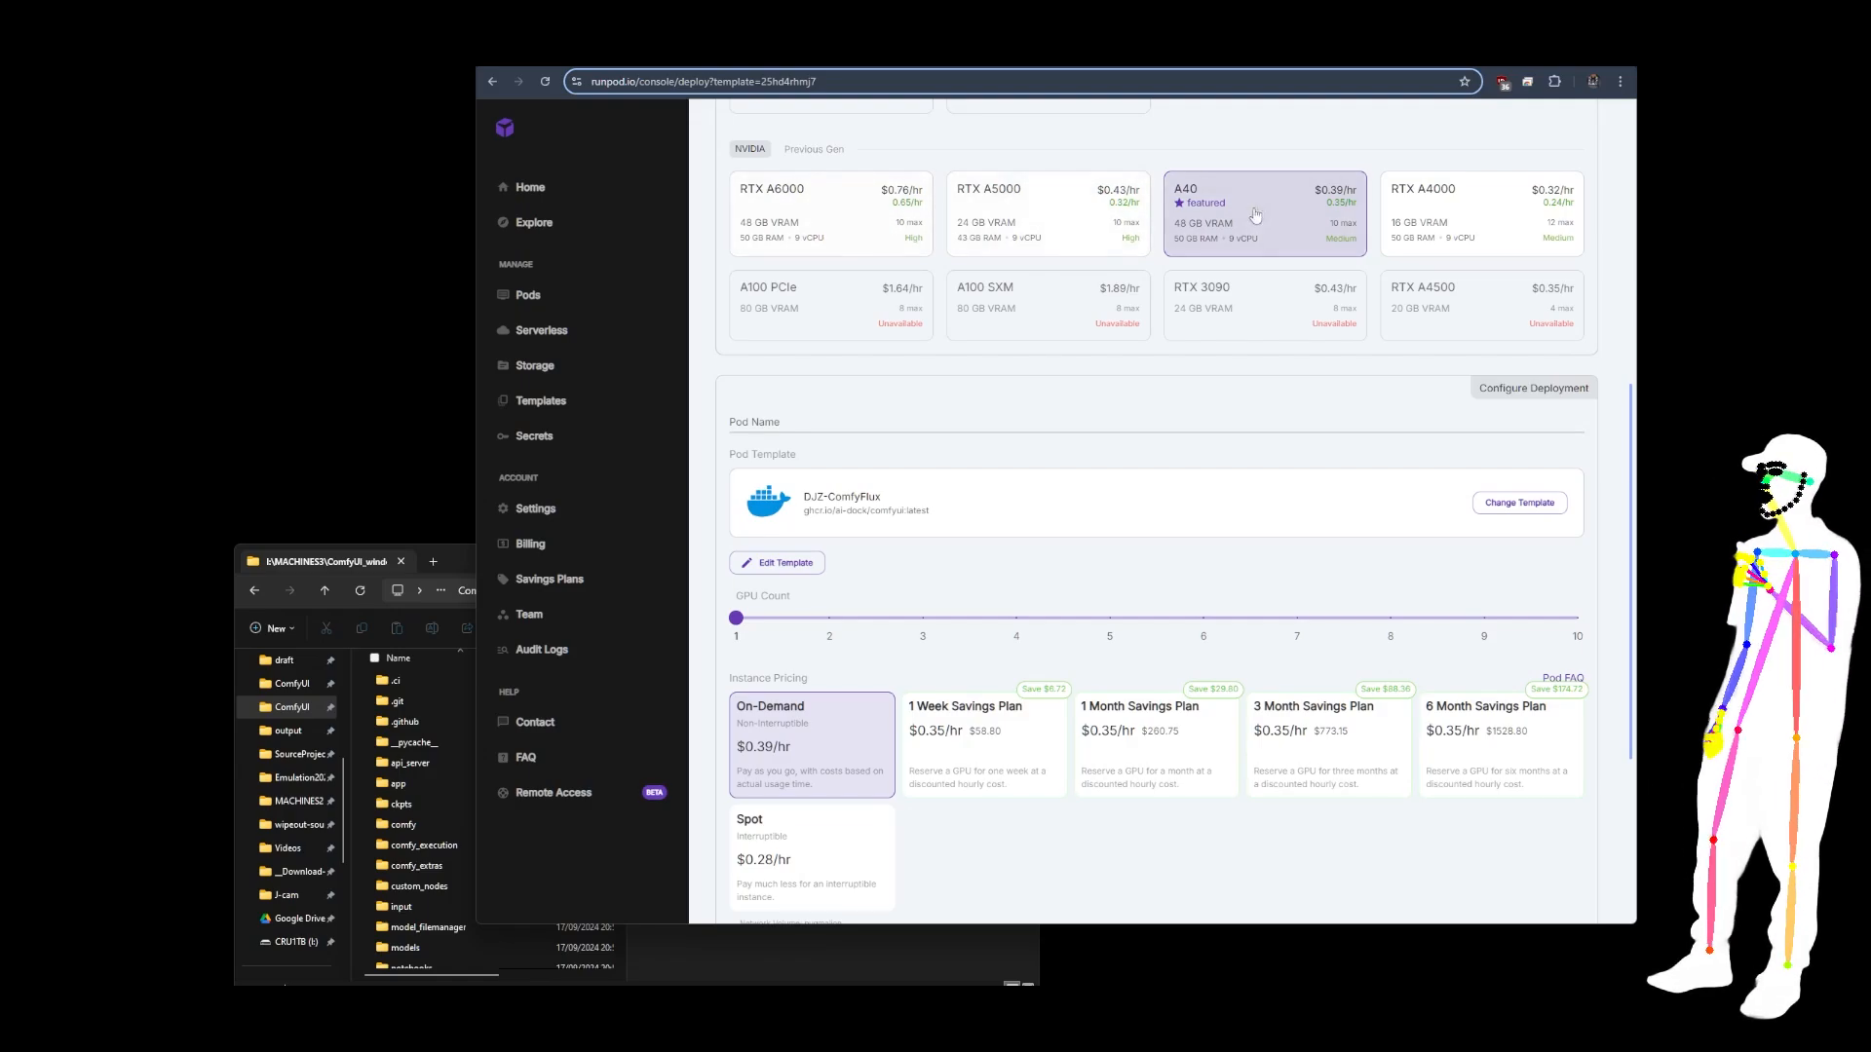
Open the pod template chooser, look through the own, official and community templates, and close it without changing the template.
{"action": "scroll", "coordinate": [1239, 379], "scroll_direction": "down", "scroll_amount": 2}
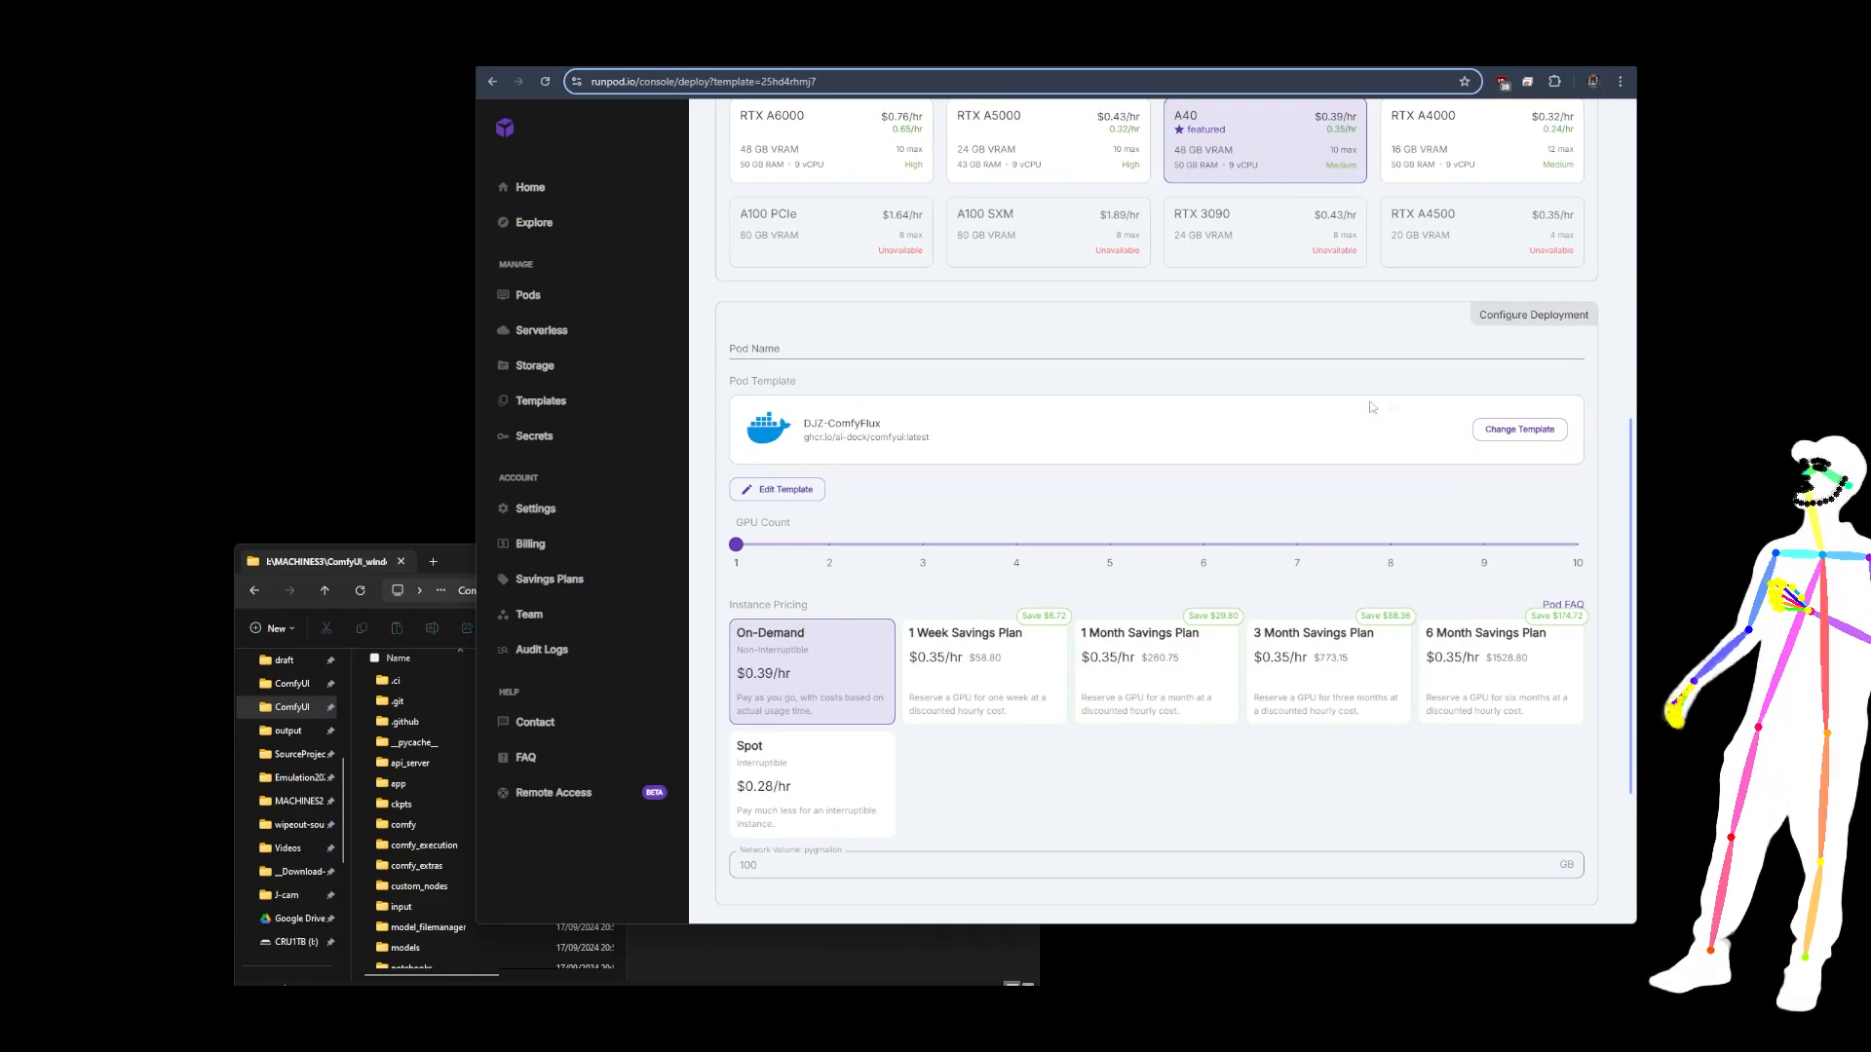
{"action": "left_click", "coordinate": [1510, 431]}
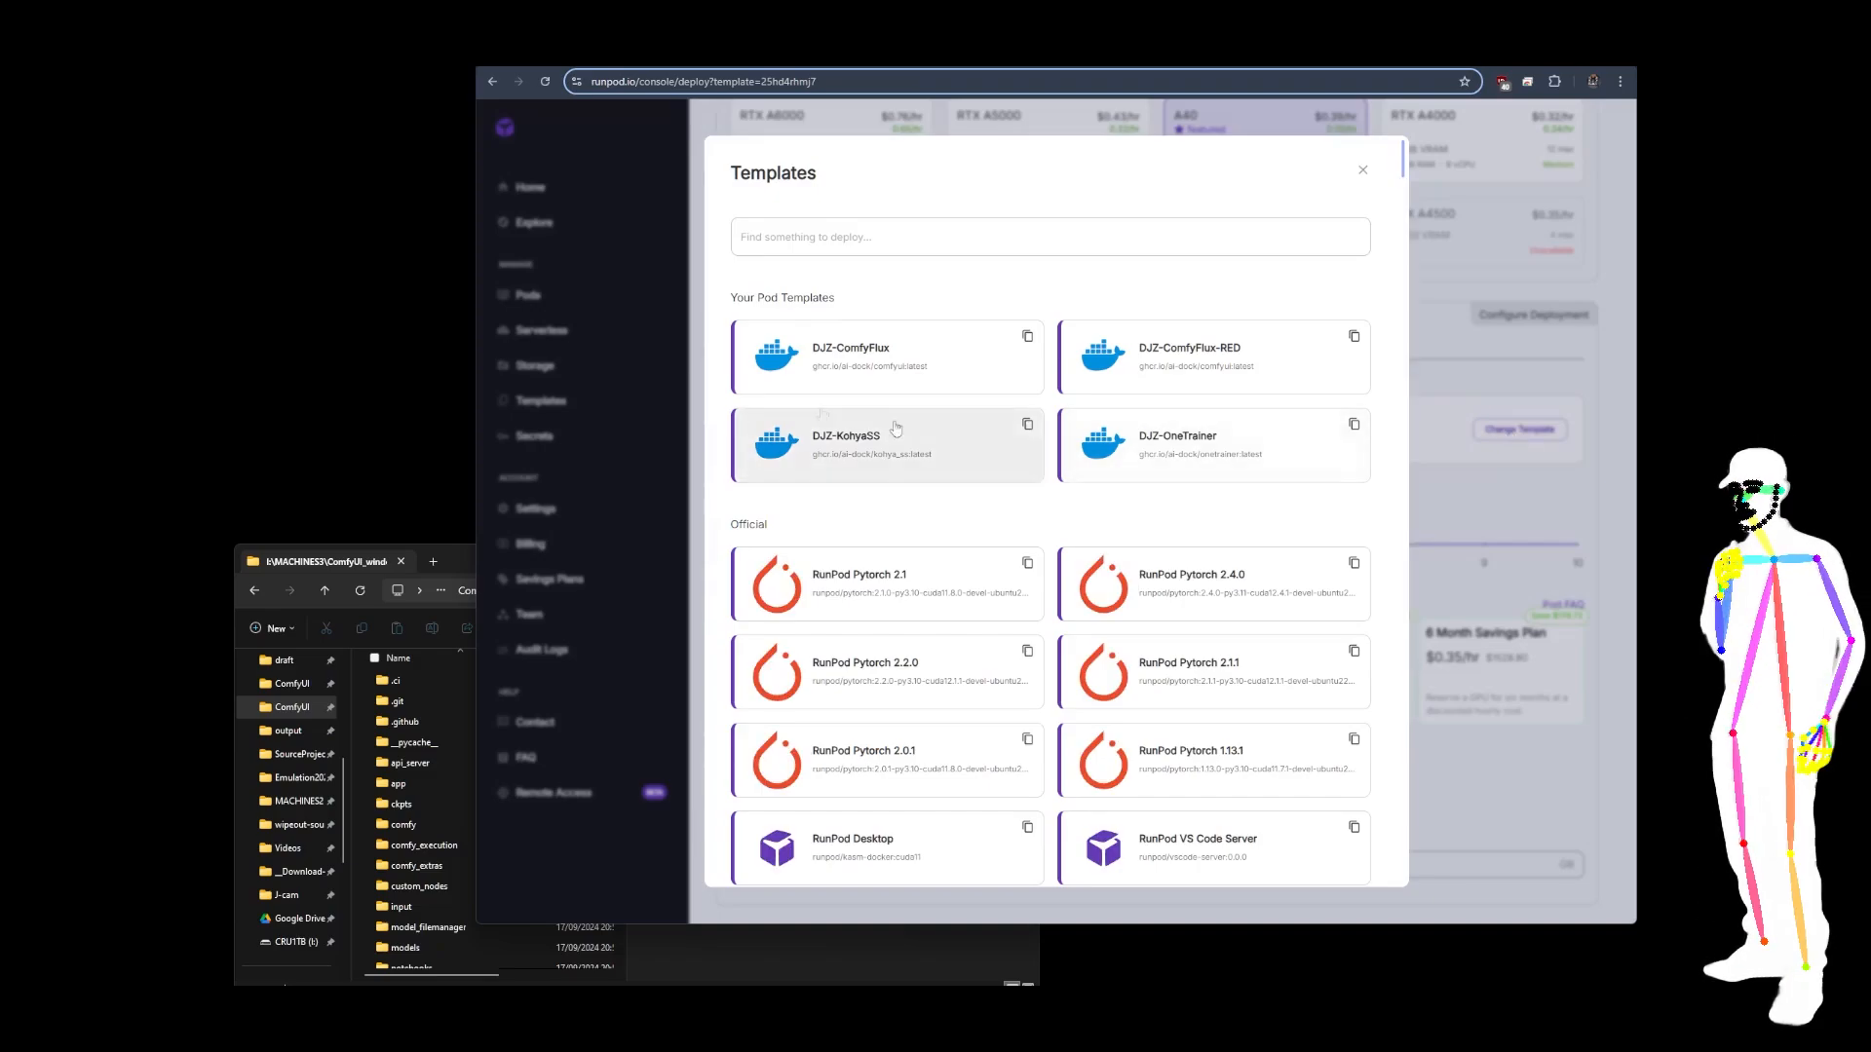
{"action": "scroll", "coordinate": [902, 553], "scroll_direction": "down", "scroll_amount": 5}
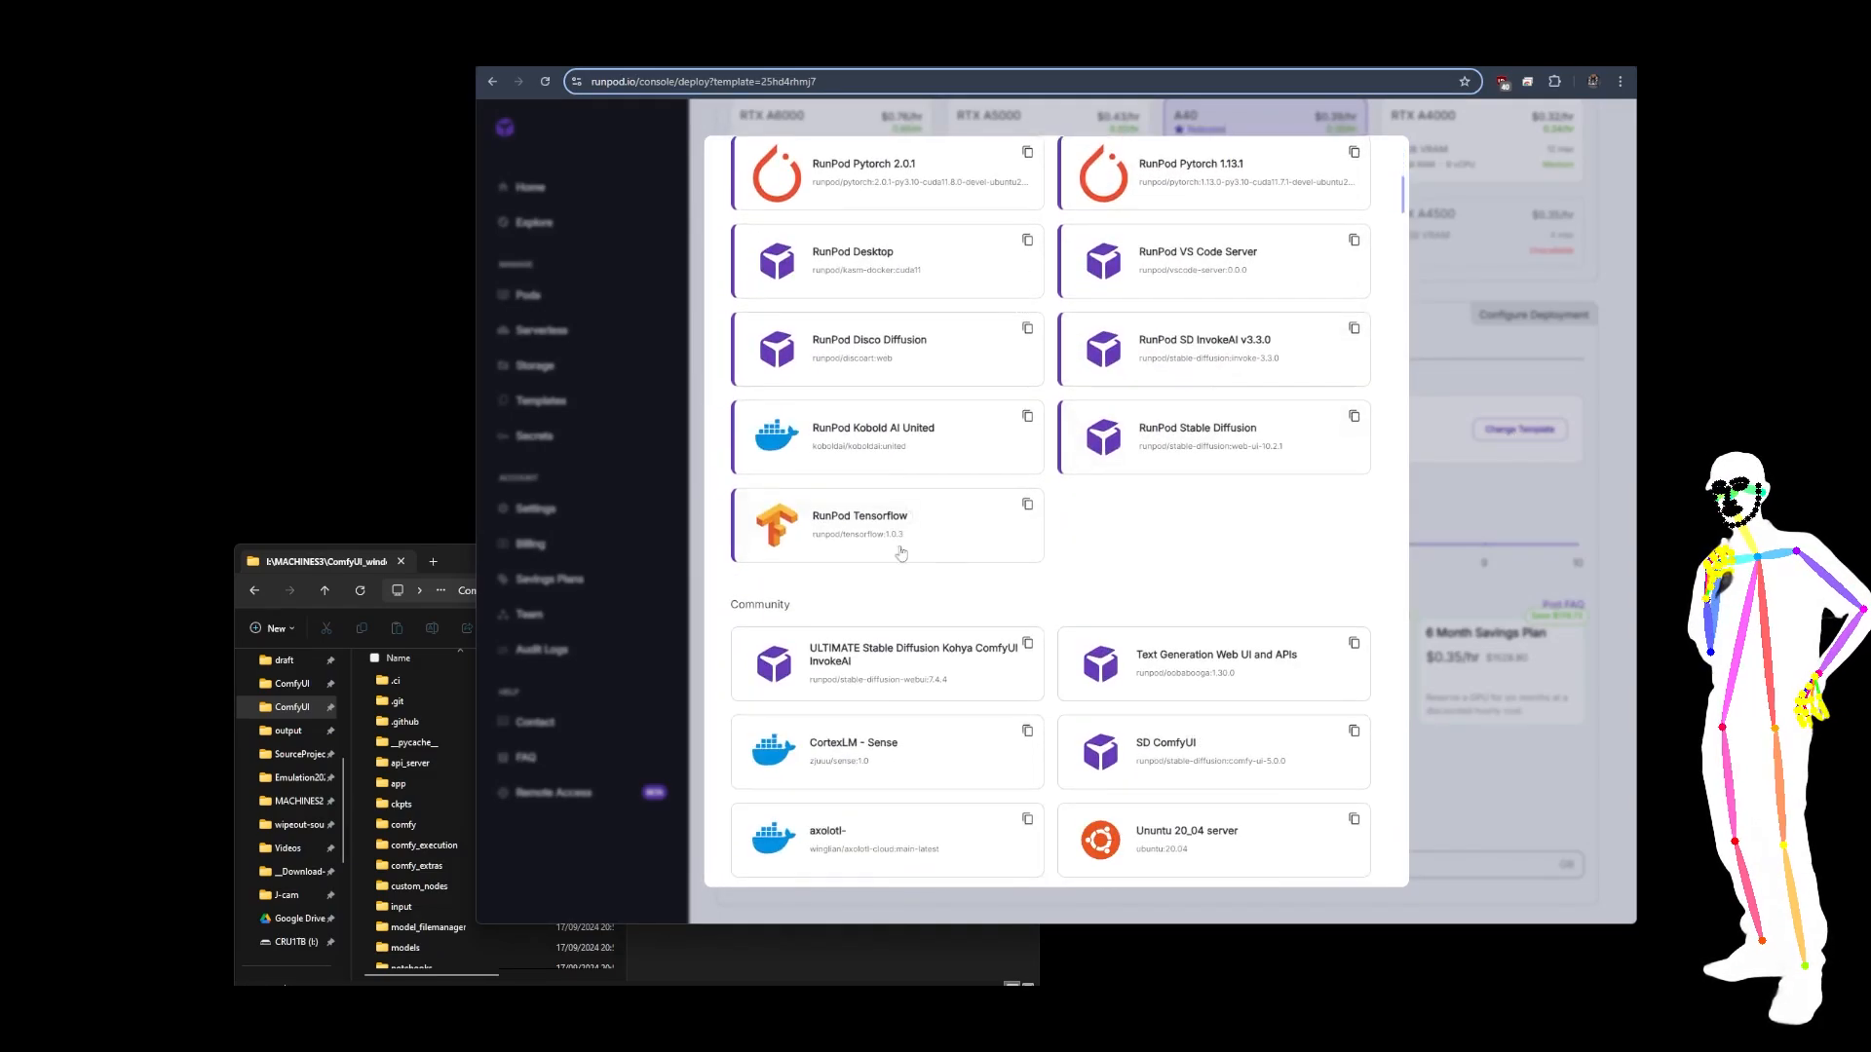
{"action": "scroll", "coordinate": [901, 553], "scroll_direction": "down", "scroll_amount": 3}
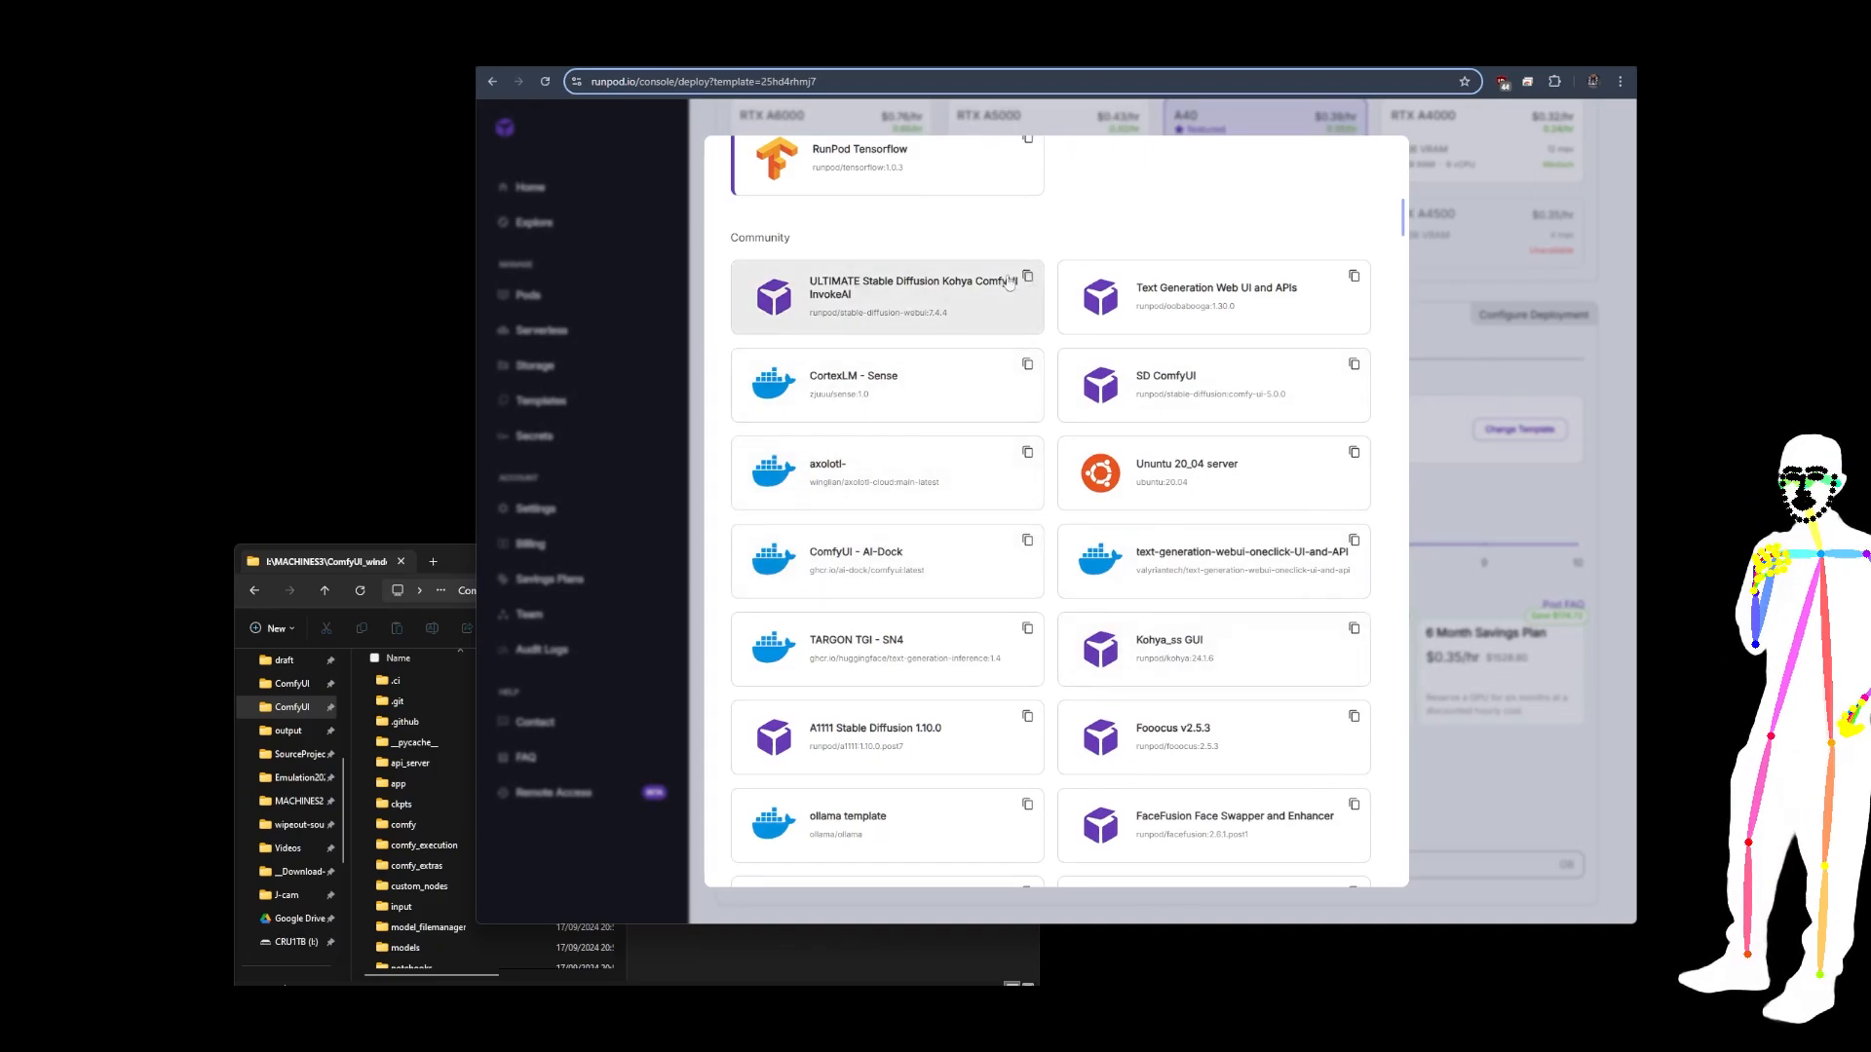
{"action": "scroll", "coordinate": [876, 731], "scroll_direction": "up", "scroll_amount": 4}
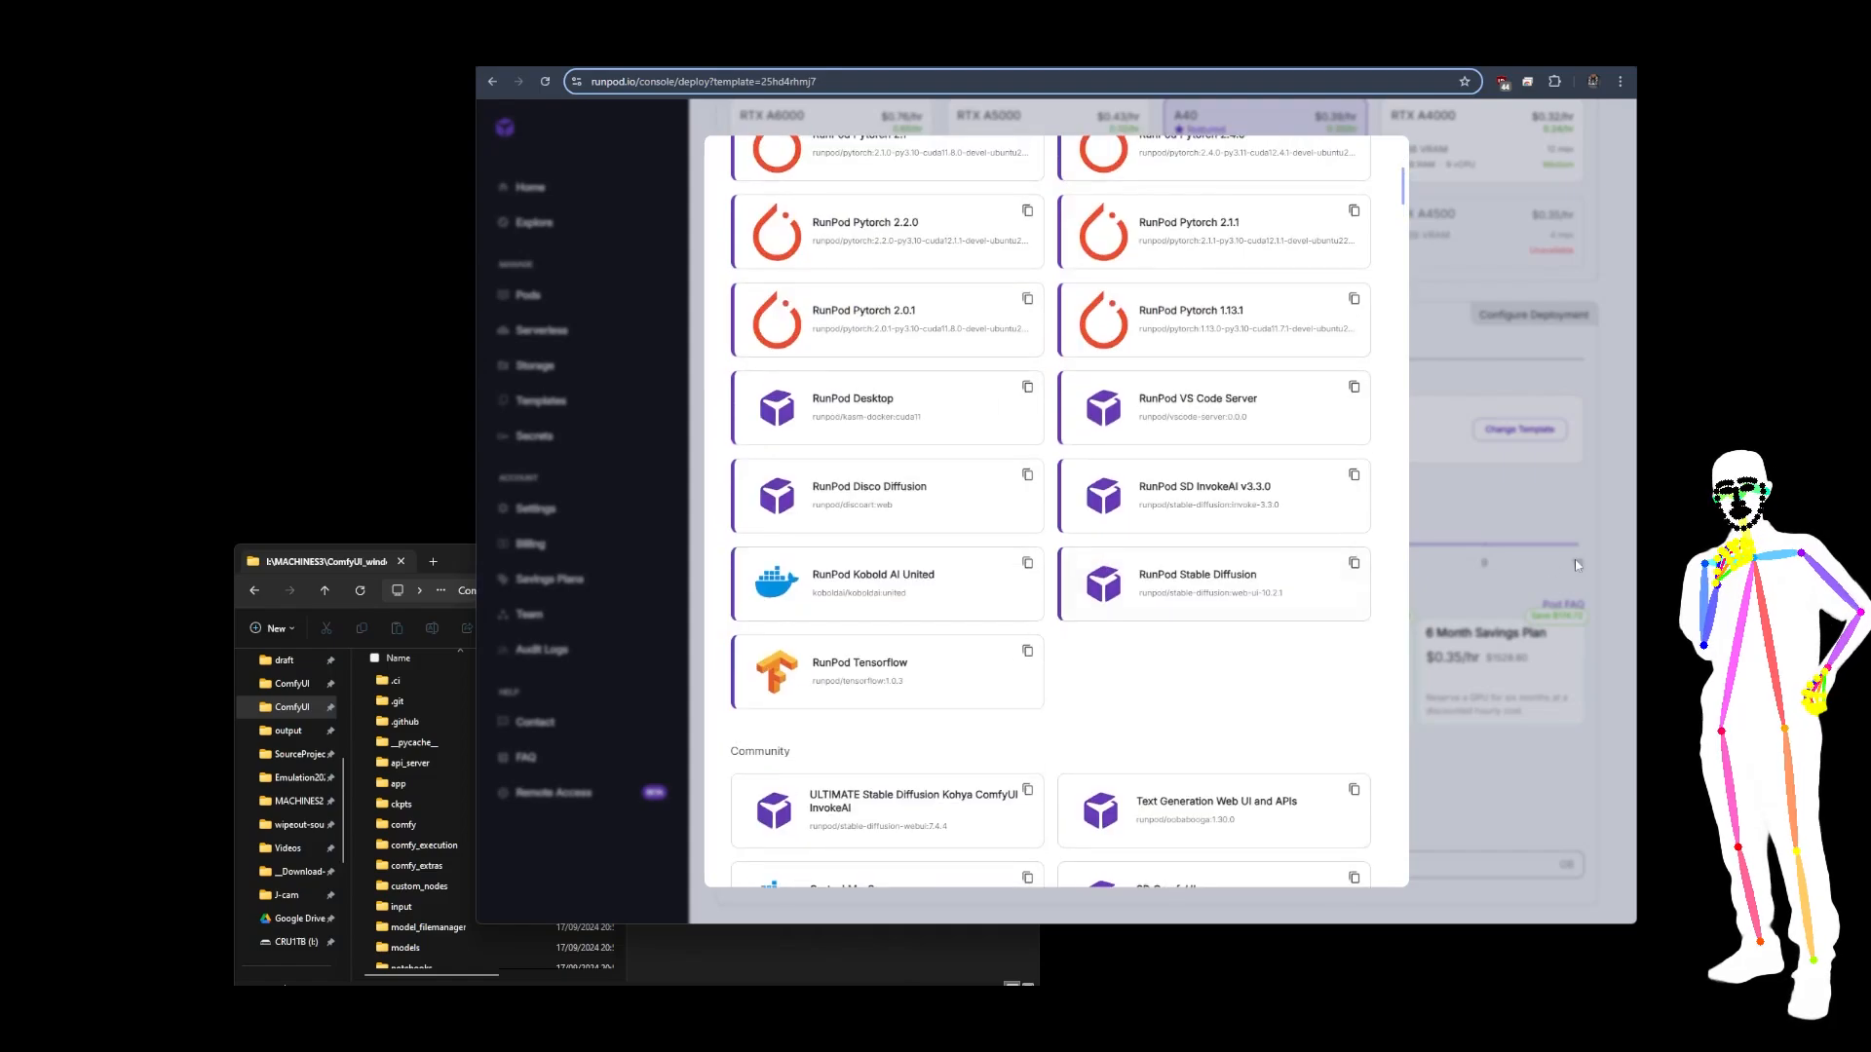
{"action": "left_click", "coordinate": [1473, 501]}
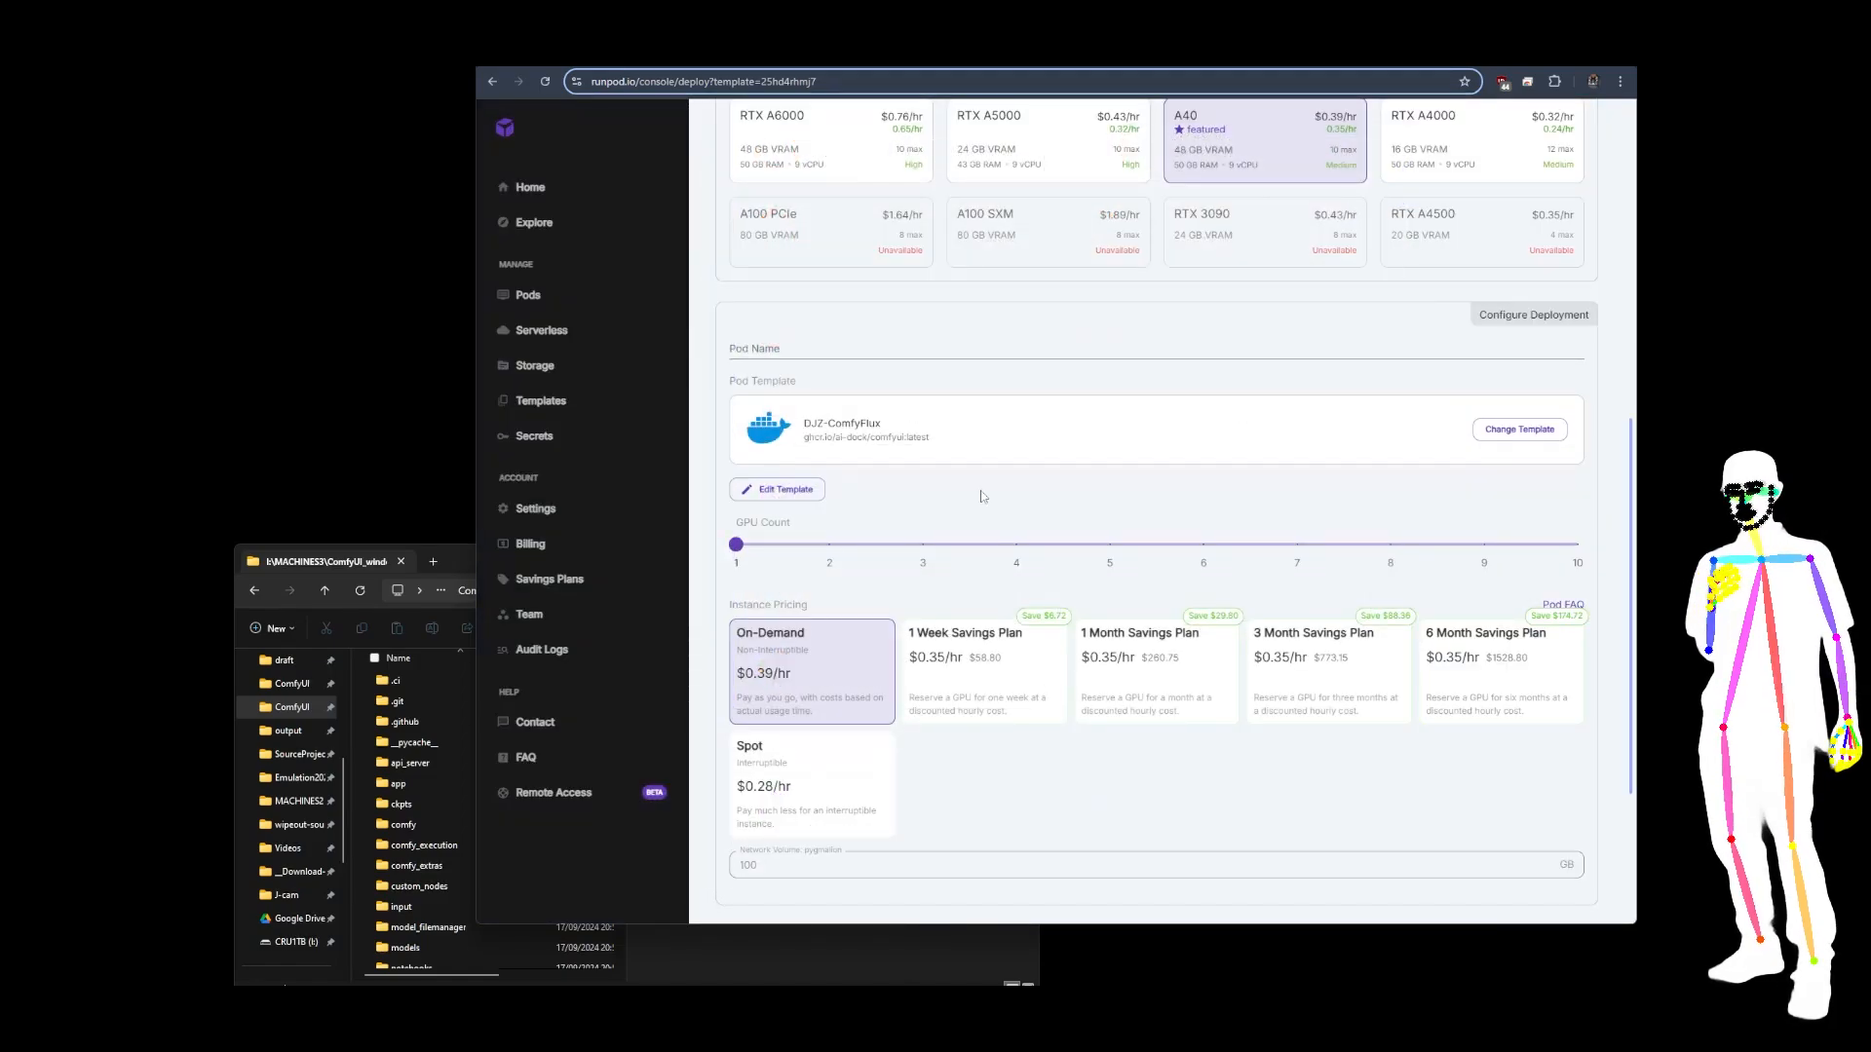
Open the DJZ-ComfyFlux template overrides and highlight the container image ghcr.io/ai-dock/comfyui:latest.
{"action": "scroll", "coordinate": [982, 497], "scroll_direction": "down", "scroll_amount": 1}
{"action": "scroll", "coordinate": [982, 496], "scroll_direction": "down", "scroll_amount": 1}
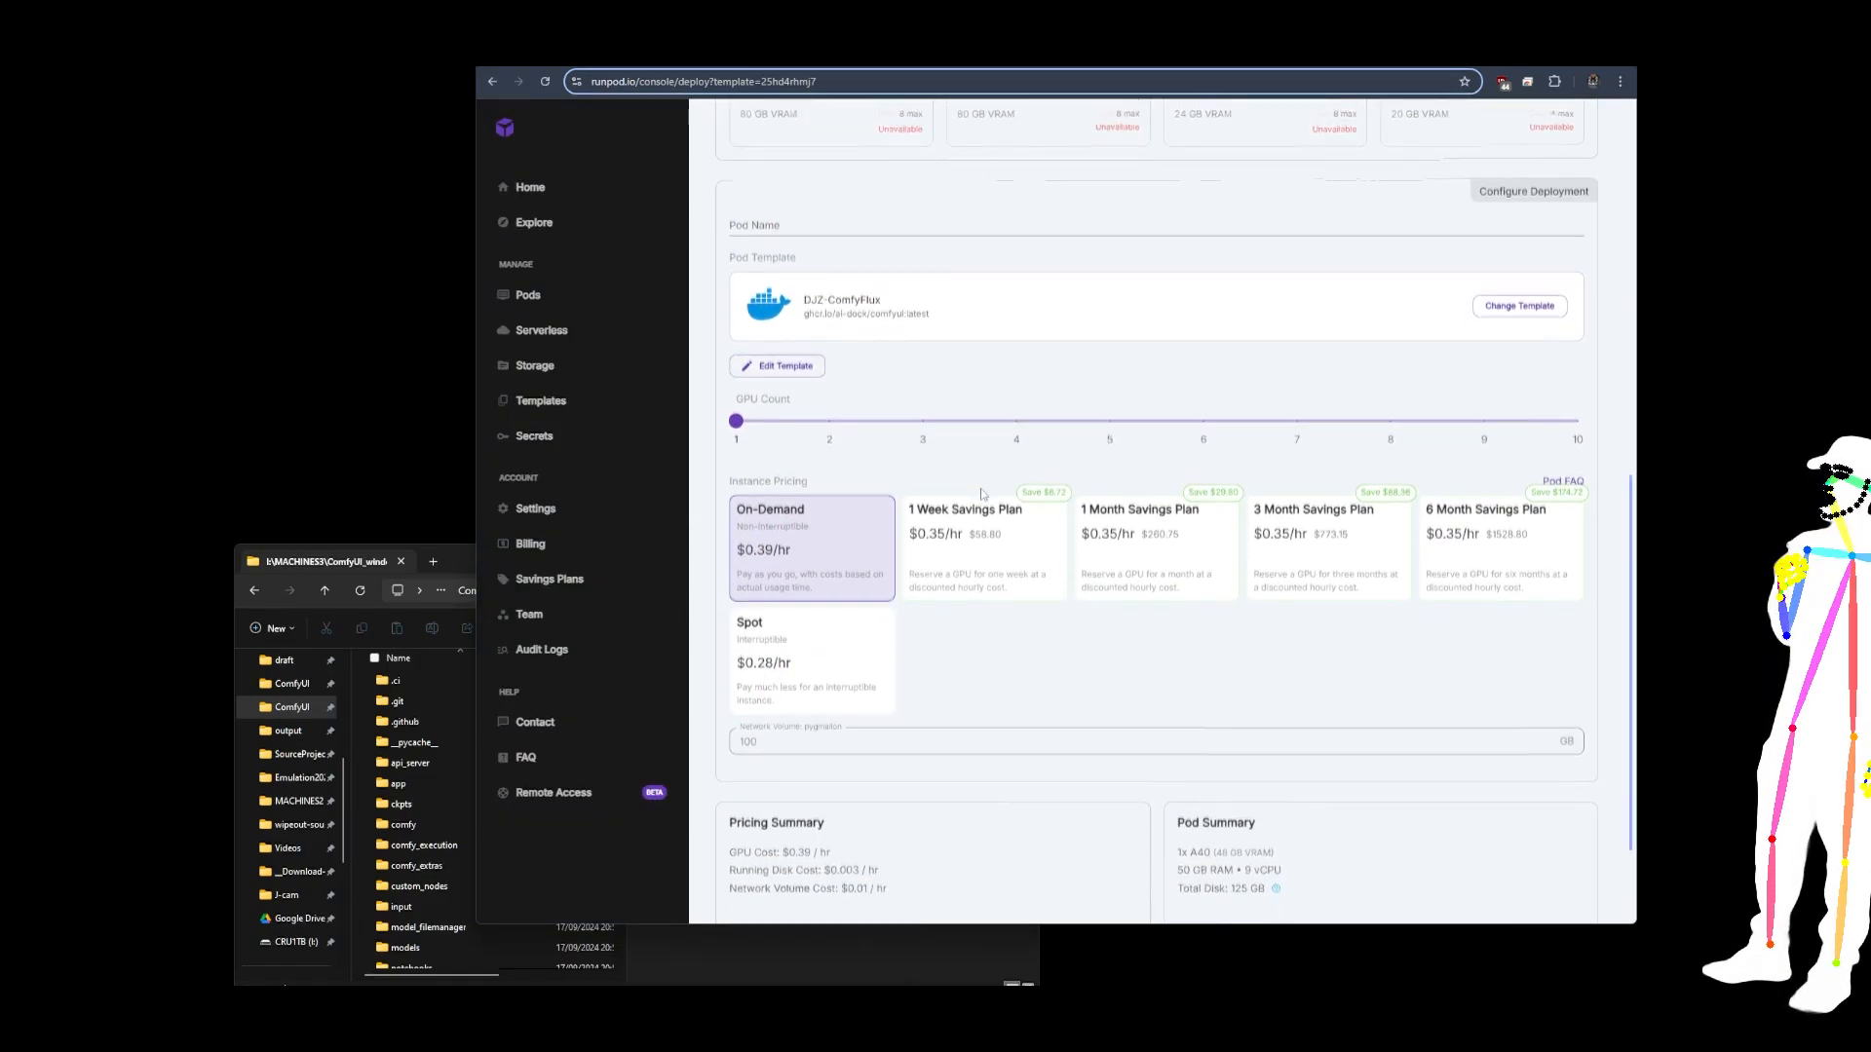
{"action": "left_click", "coordinate": [782, 344]}
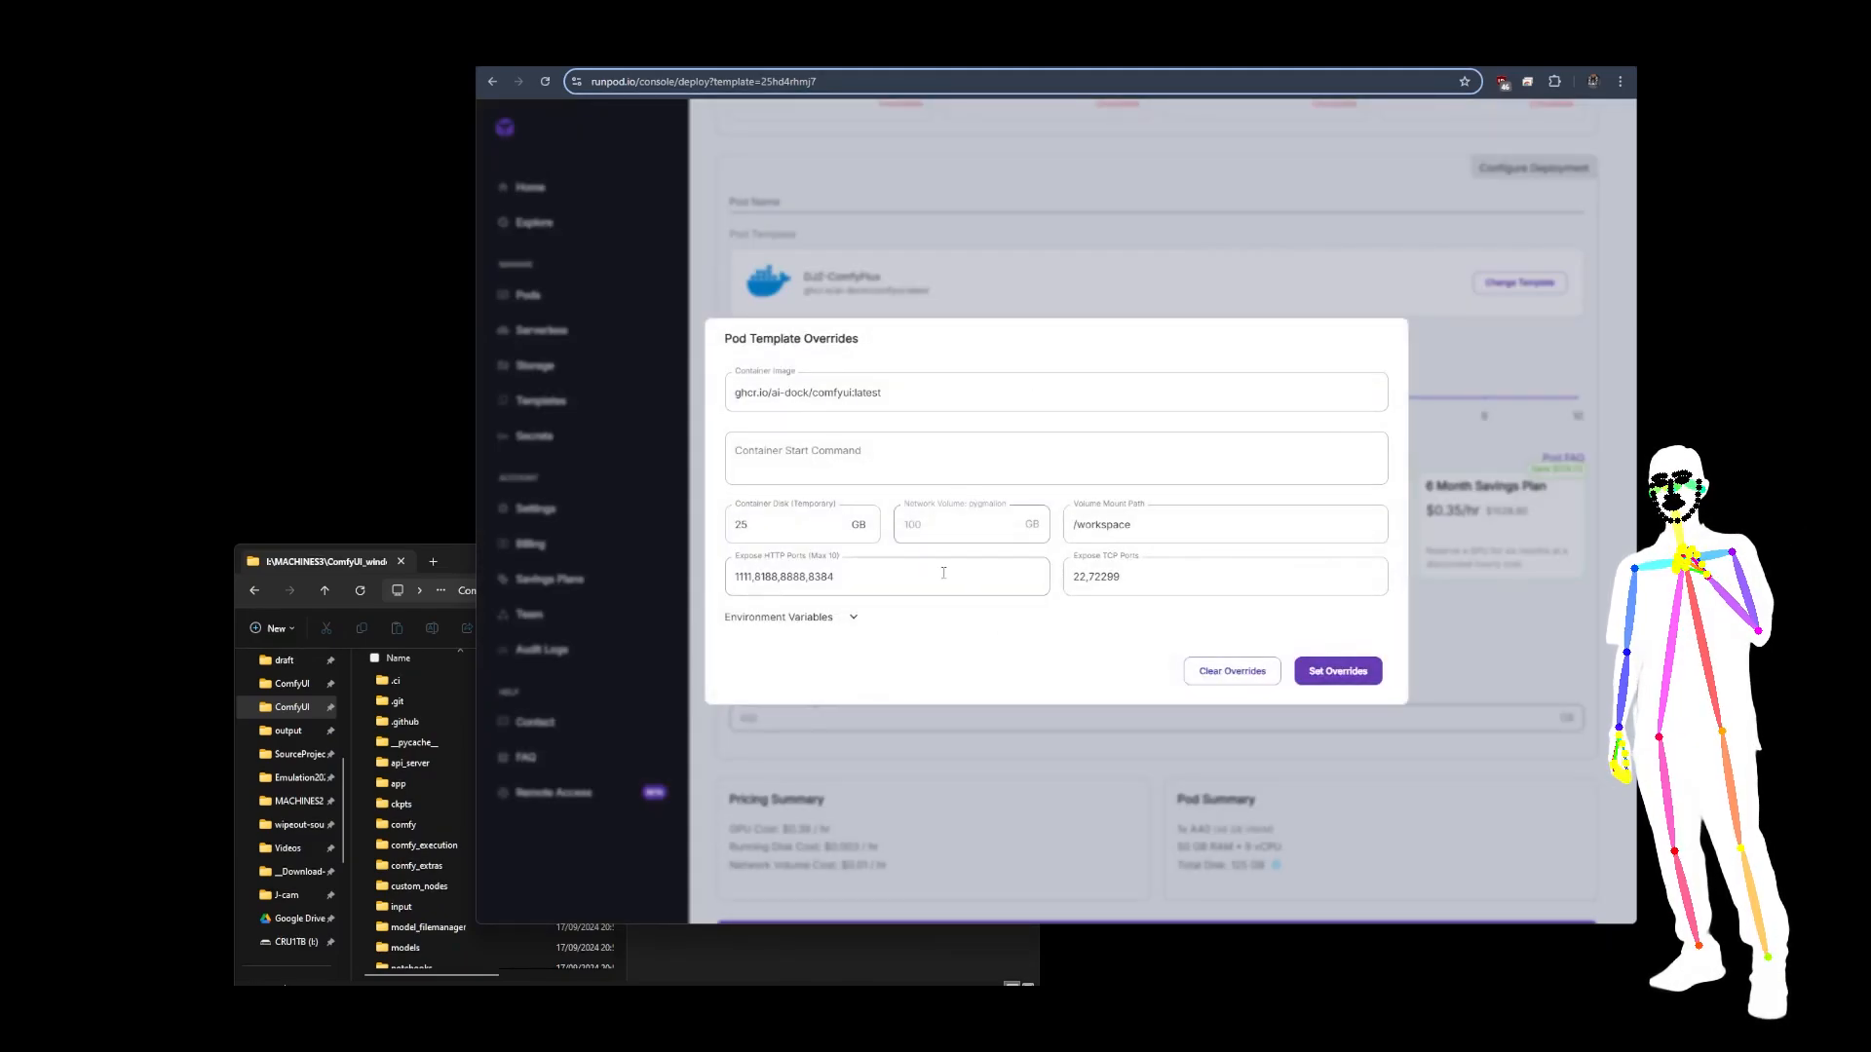
{"action": "left_click", "coordinate": [909, 394]}
{"action": "left_click_drag", "start_coordinate": [909, 394], "coordinate": [729, 394]}
{"action": "left_click", "coordinate": [901, 396]}
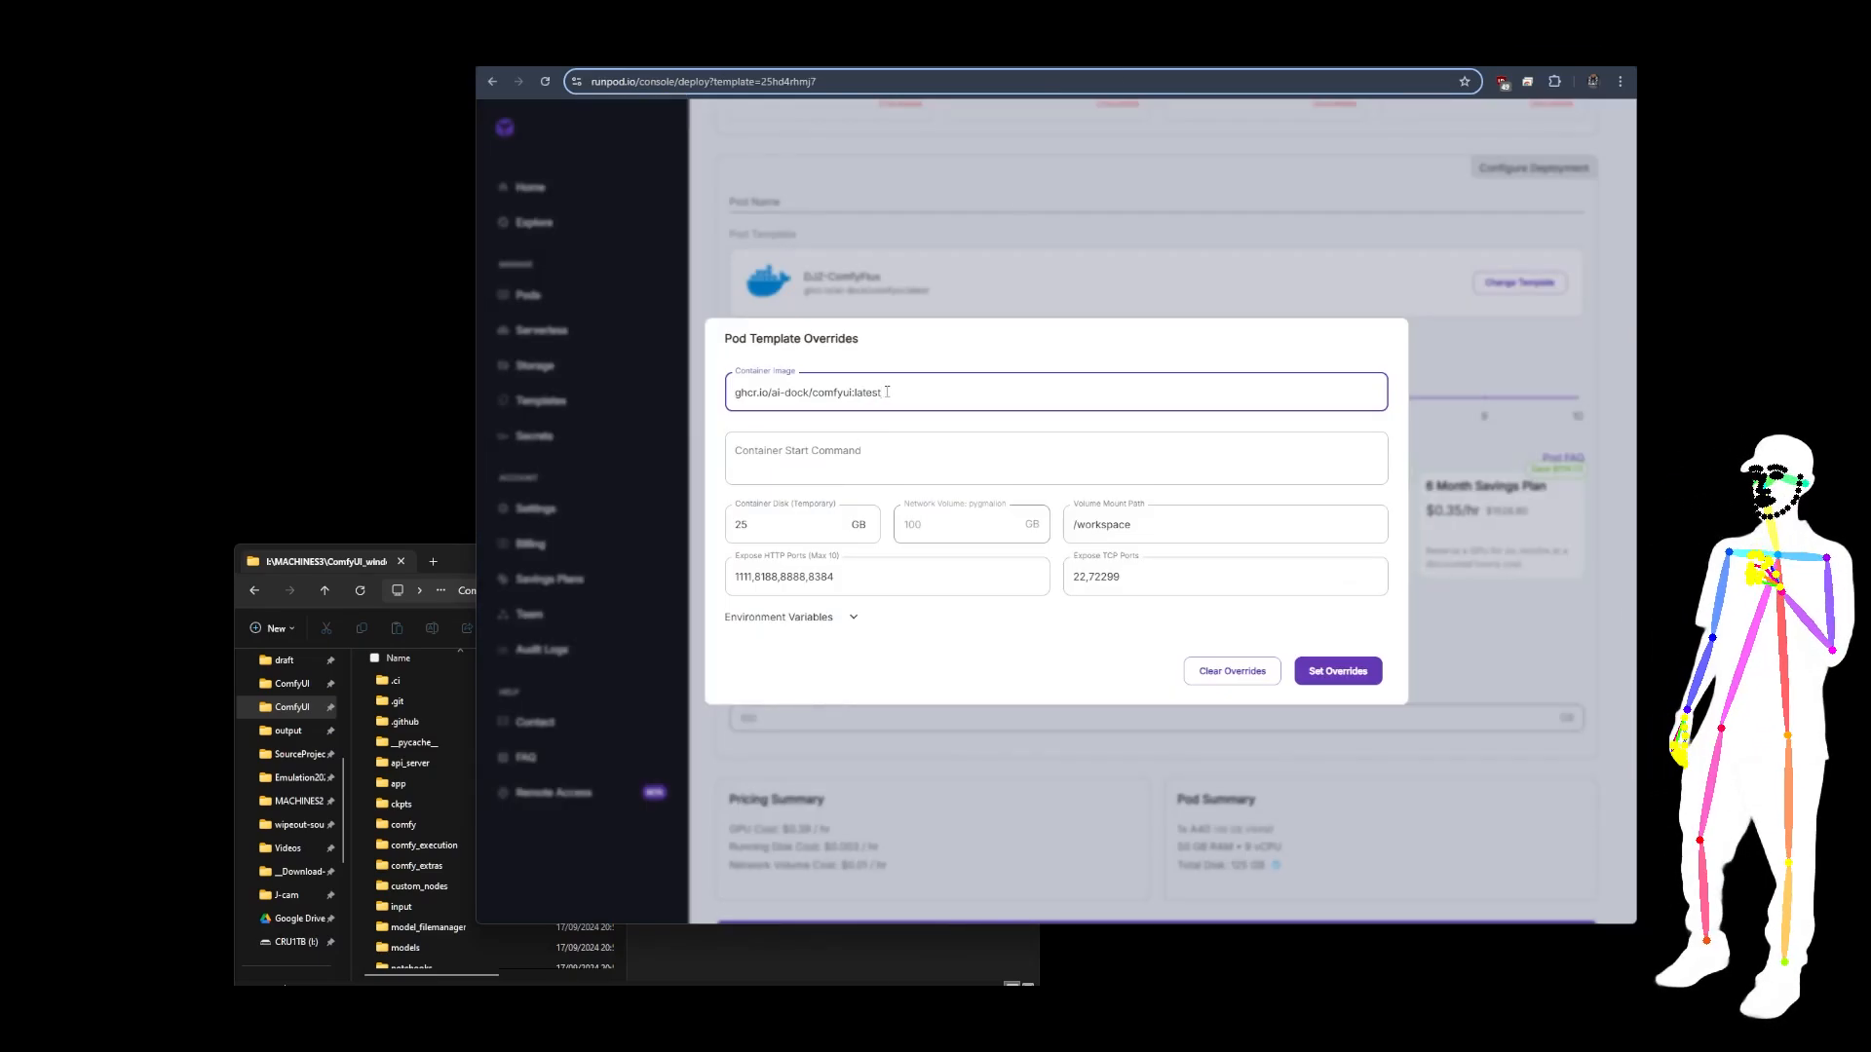
{"action": "left_click_drag", "start_coordinate": [886, 392], "coordinate": [732, 417]}
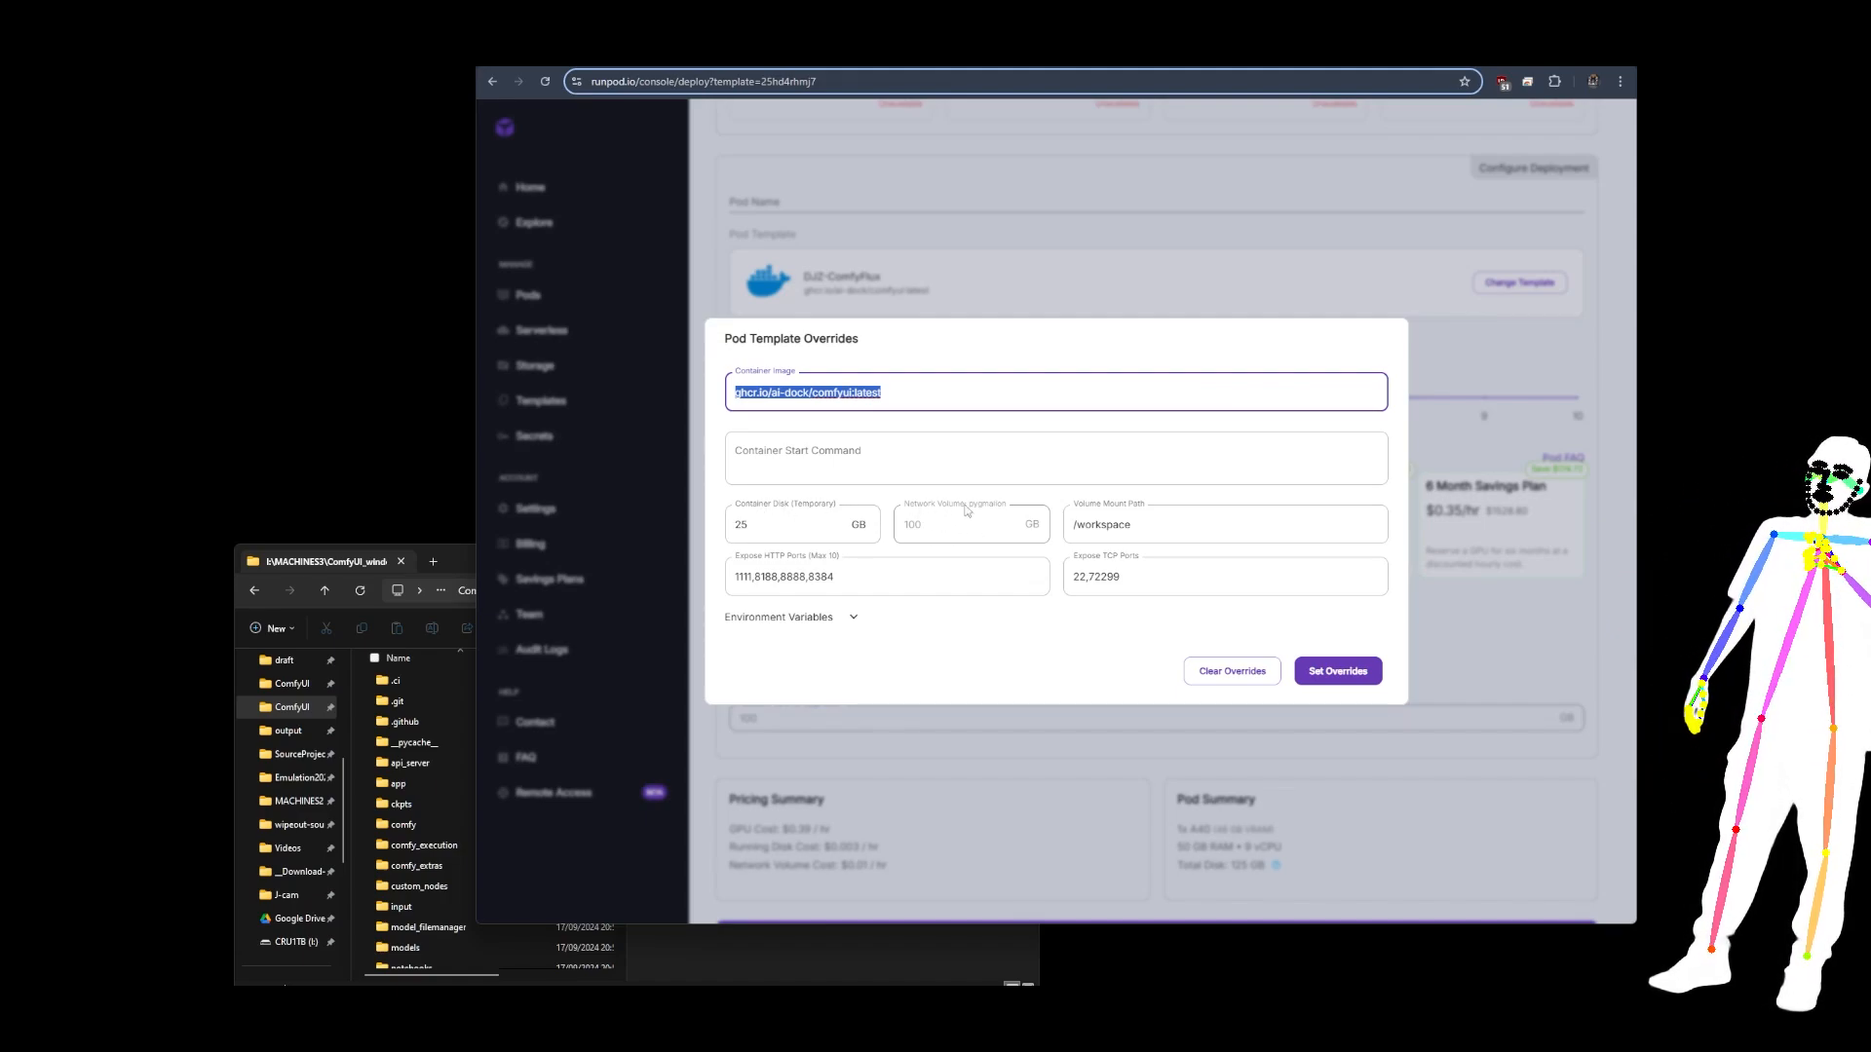
Check the volume mount path, highlight the PROVISIONING_SCRIPT URL among the environment variables, and close the overrides without changes.
{"action": "left_click", "coordinate": [1159, 530]}
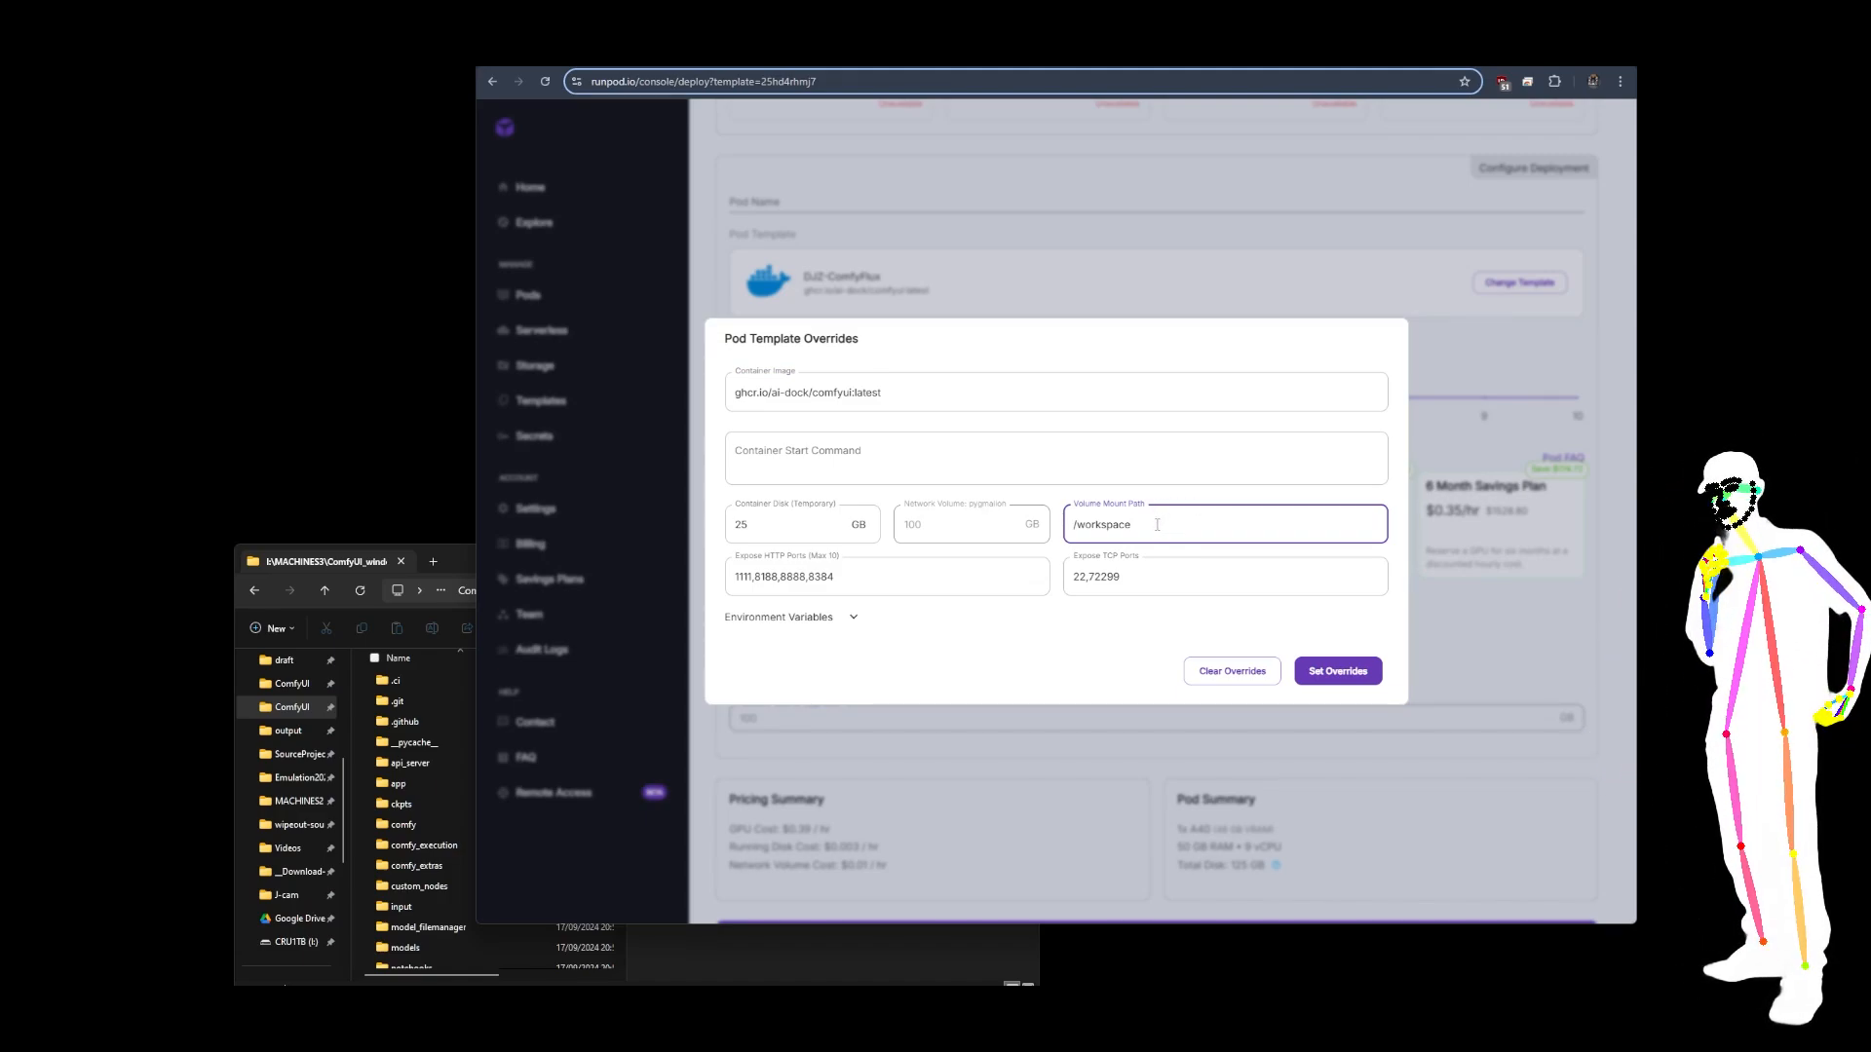
{"action": "left_click", "coordinate": [855, 617]}
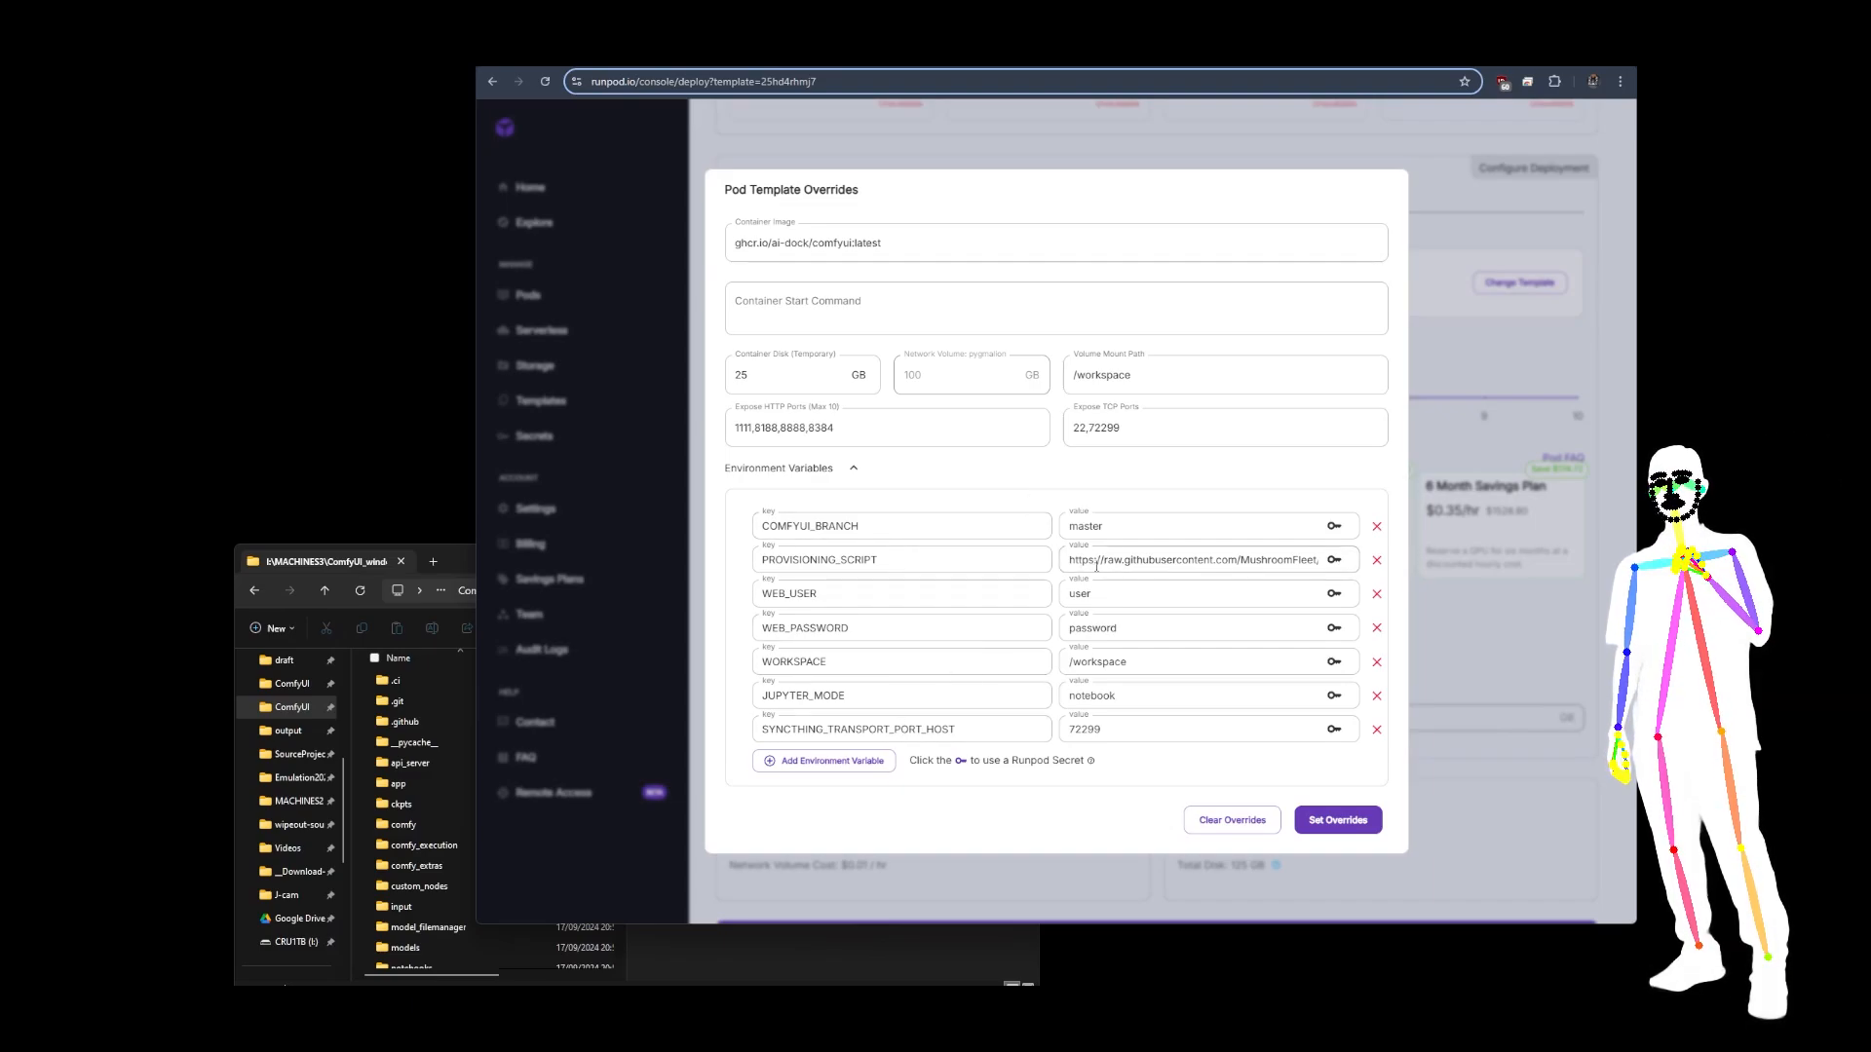
{"action": "left_click_drag", "start_coordinate": [1069, 559], "coordinate": [1374, 559]}
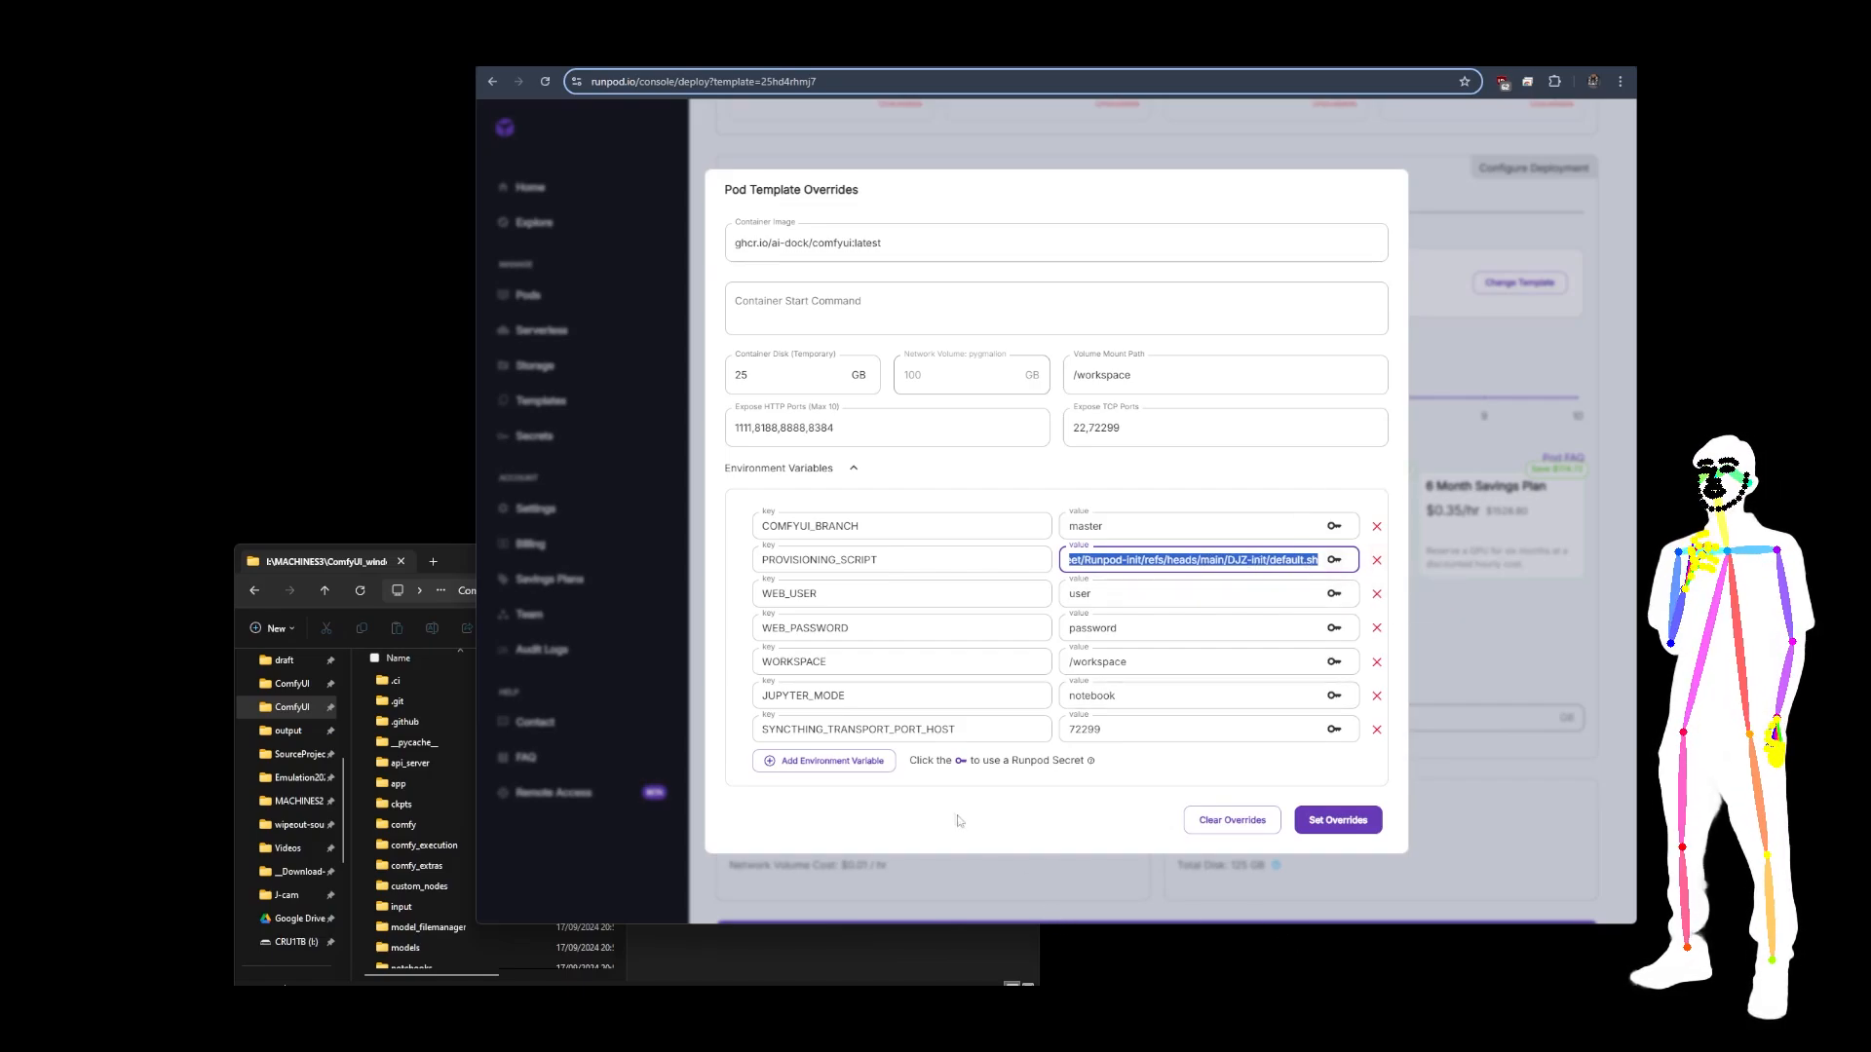
{"action": "left_click", "coordinate": [855, 469]}
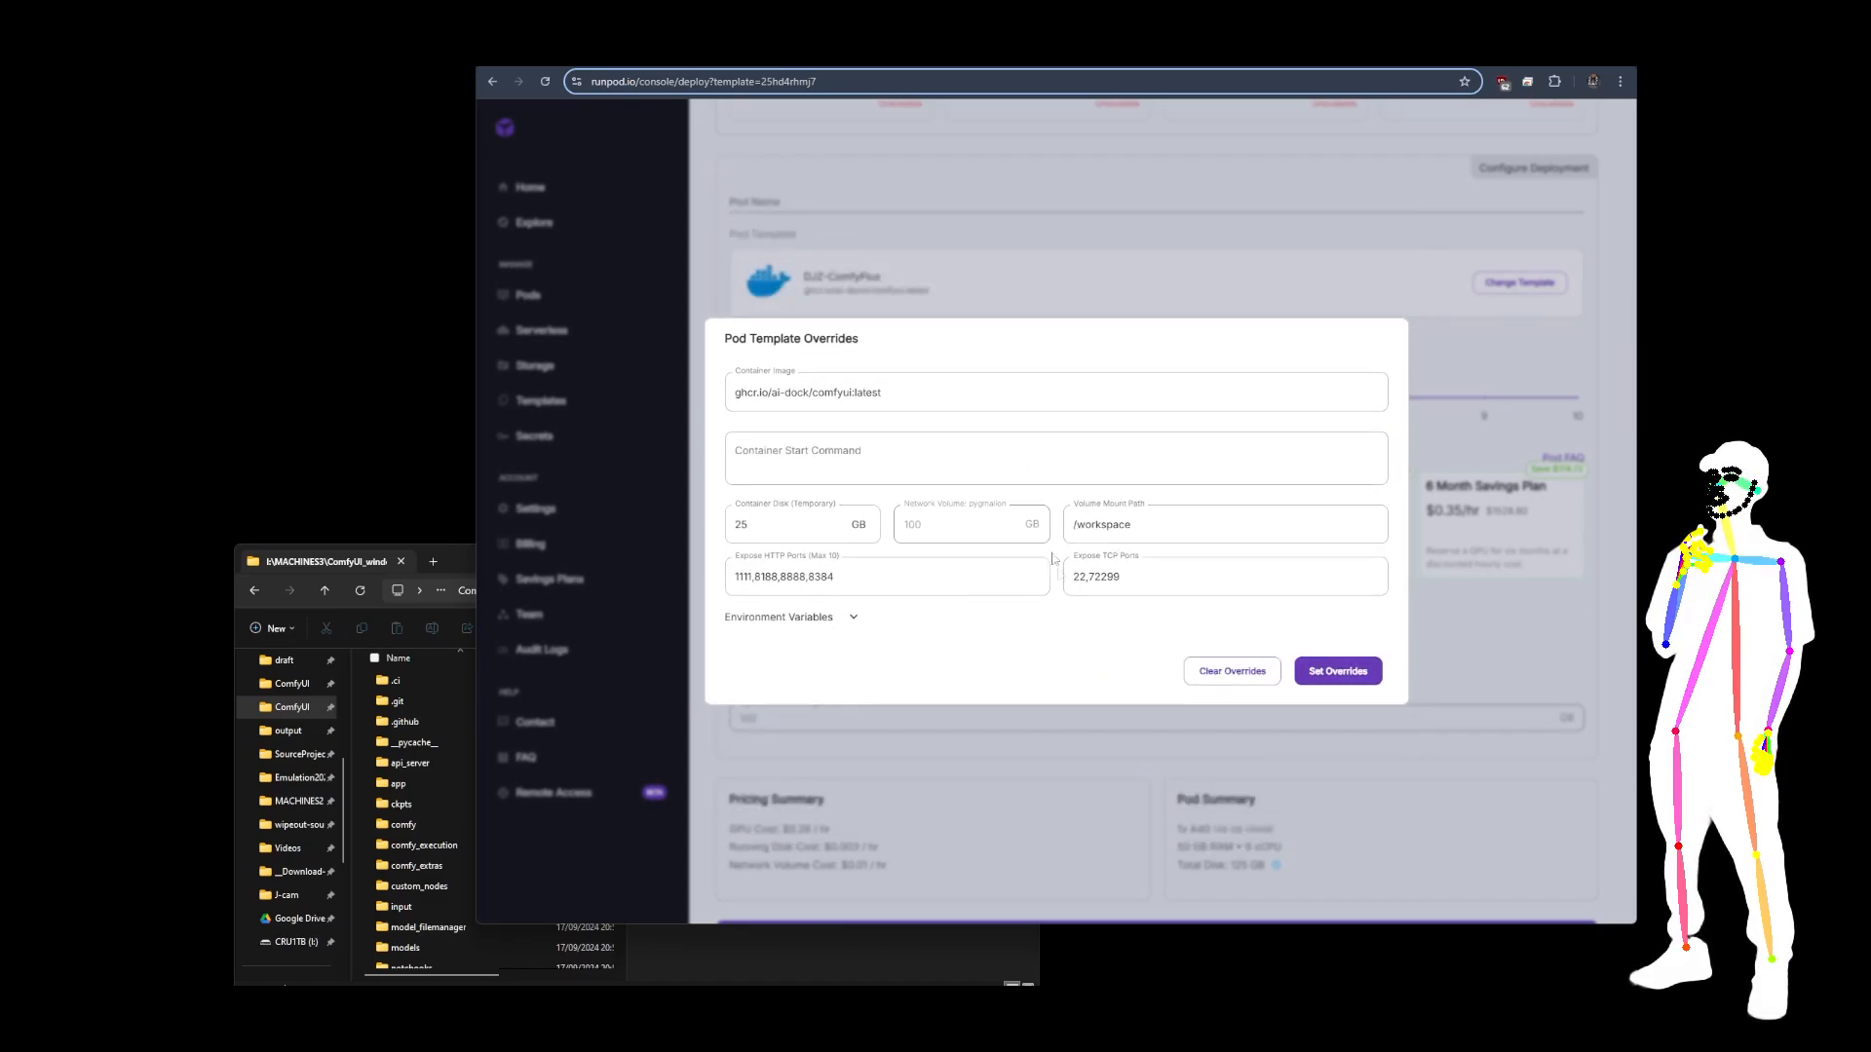
{"action": "left_click", "coordinate": [1232, 670]}
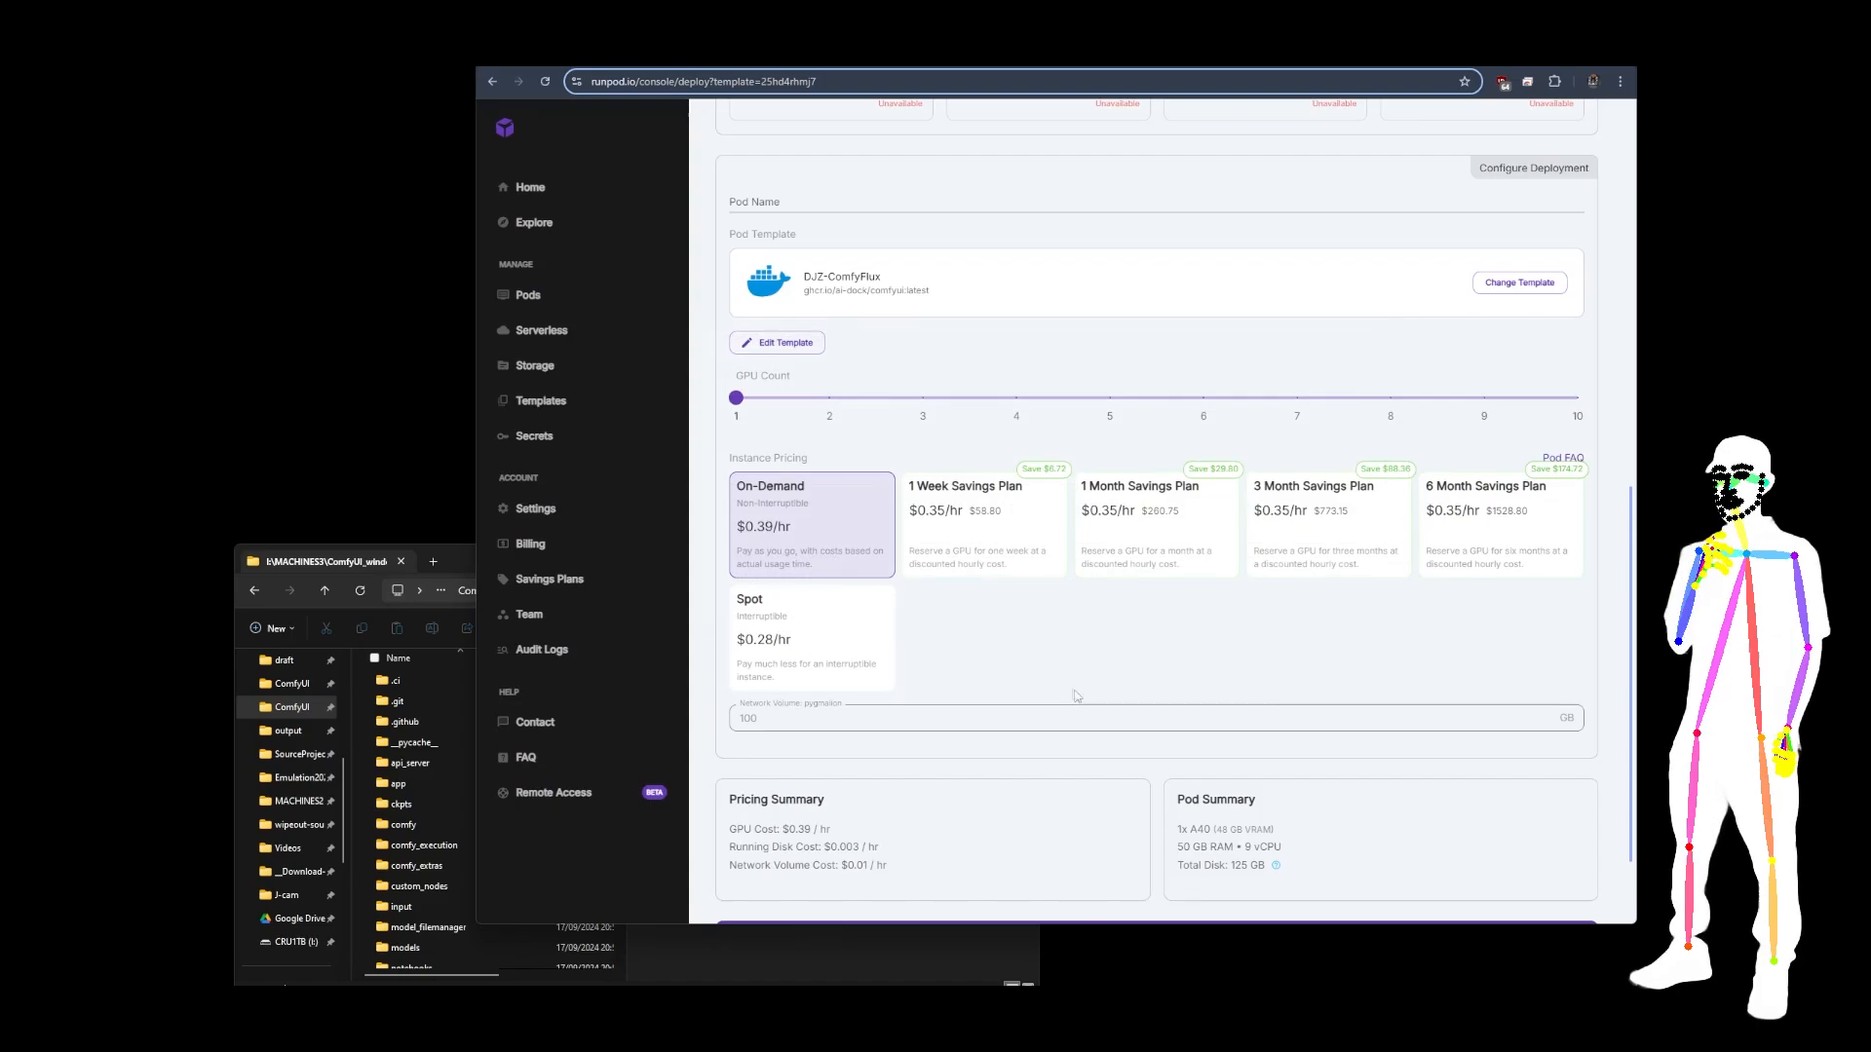
Review the deployment page's GPU choice, network volume, template, instance pricing and pod summary.
{"action": "scroll", "coordinate": [980, 336], "scroll_direction": "up", "scroll_amount": 6}
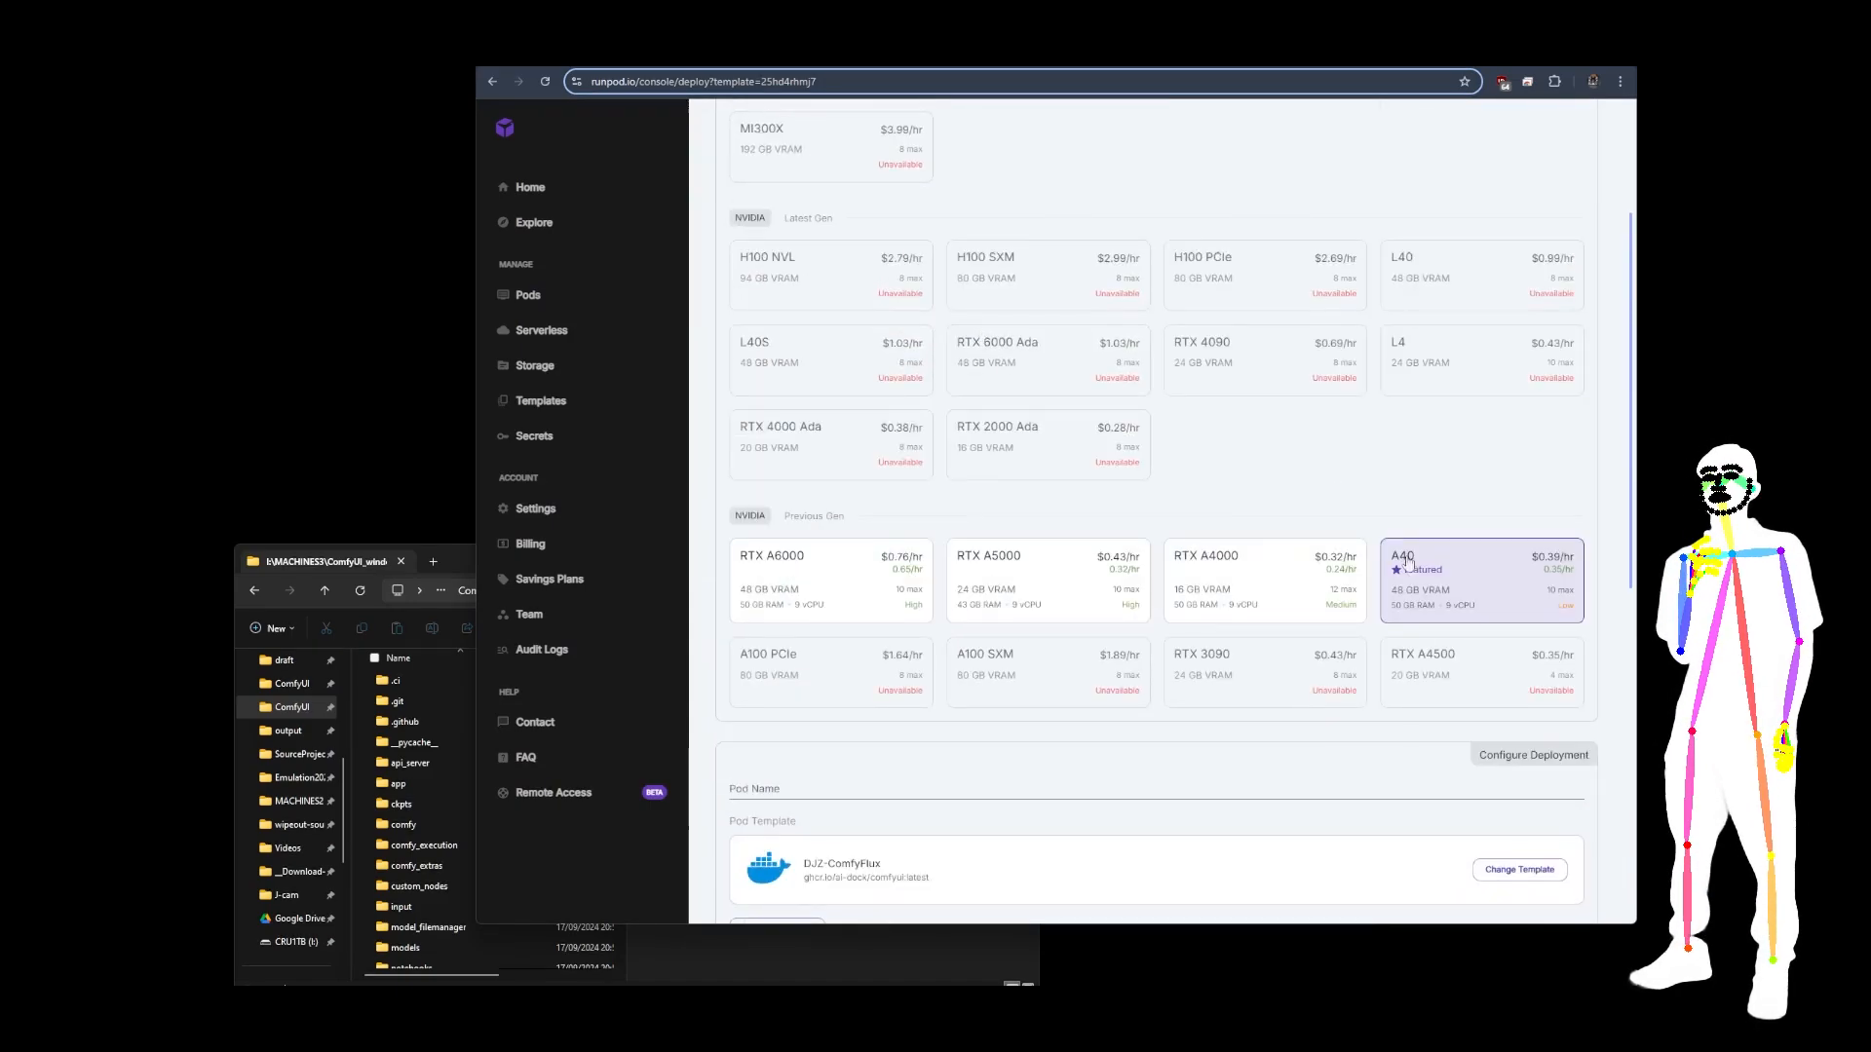
{"action": "scroll", "coordinate": [1407, 584], "scroll_direction": "down", "scroll_amount": 7}
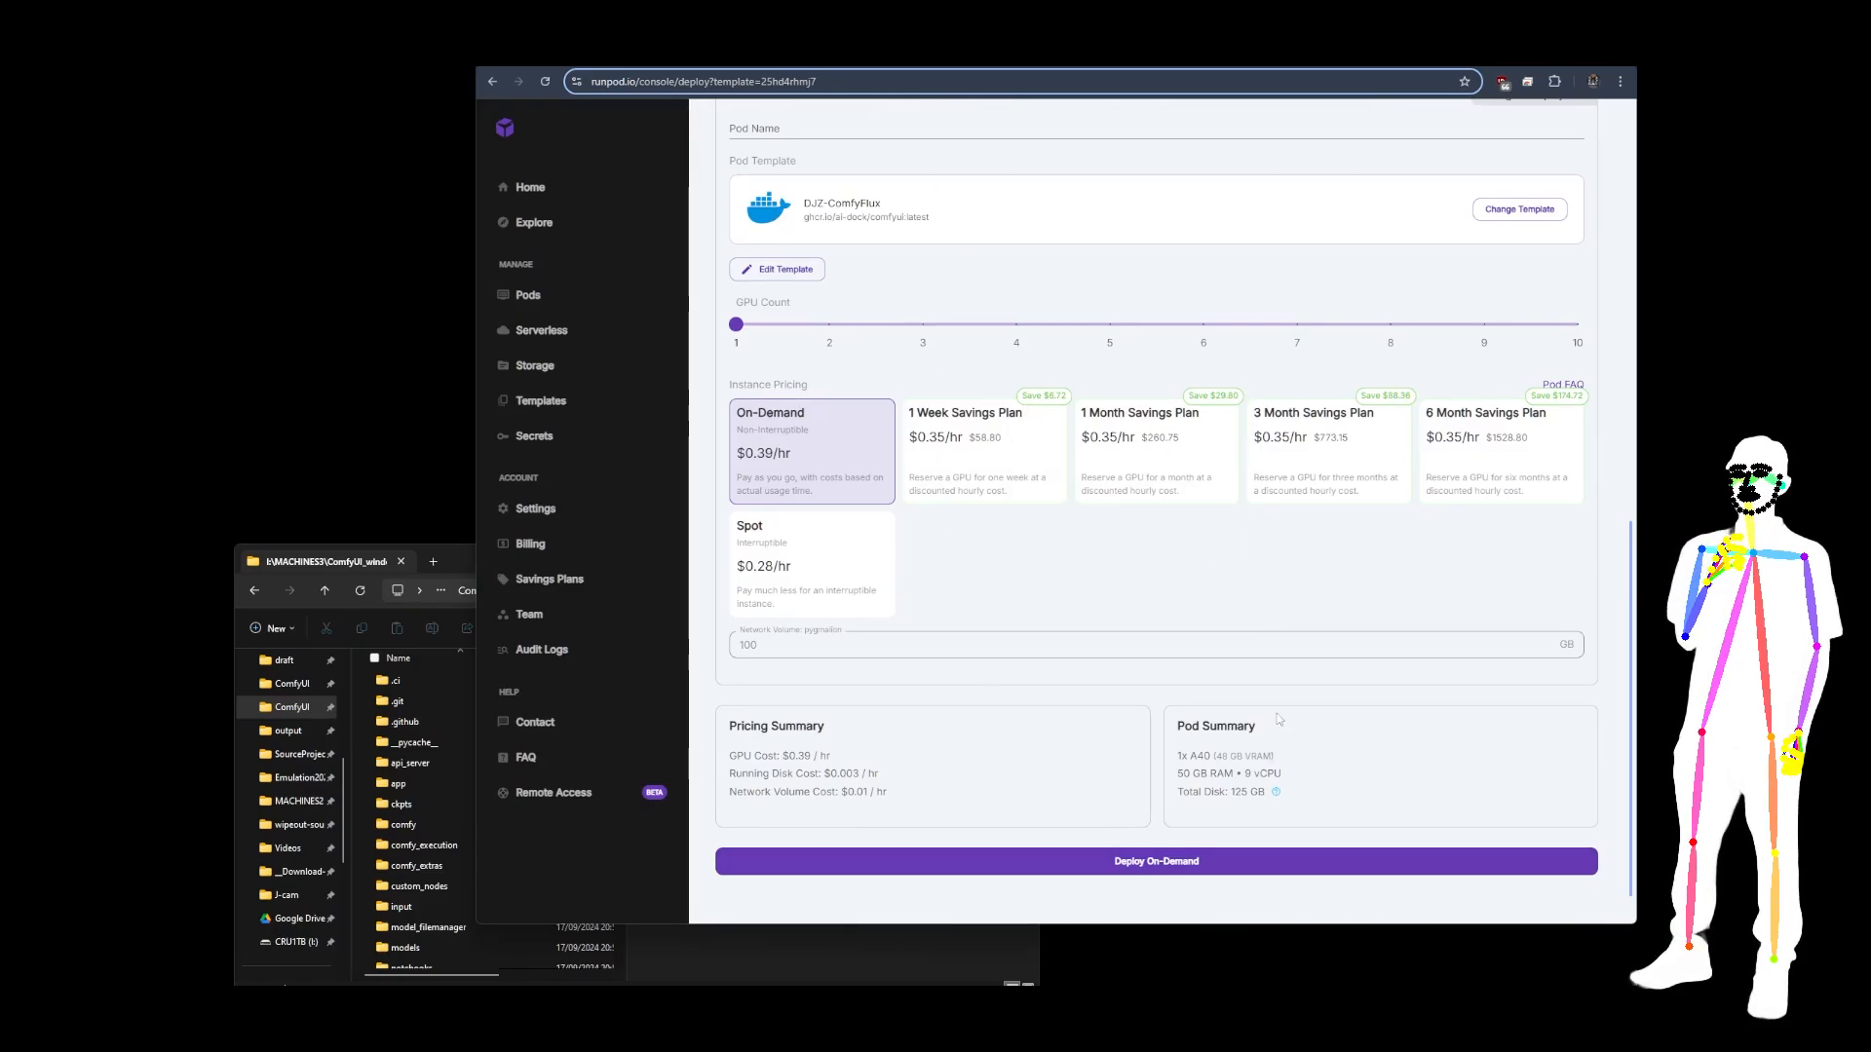
{"action": "scroll", "coordinate": [1241, 465], "scroll_direction": "up", "scroll_amount": 10}
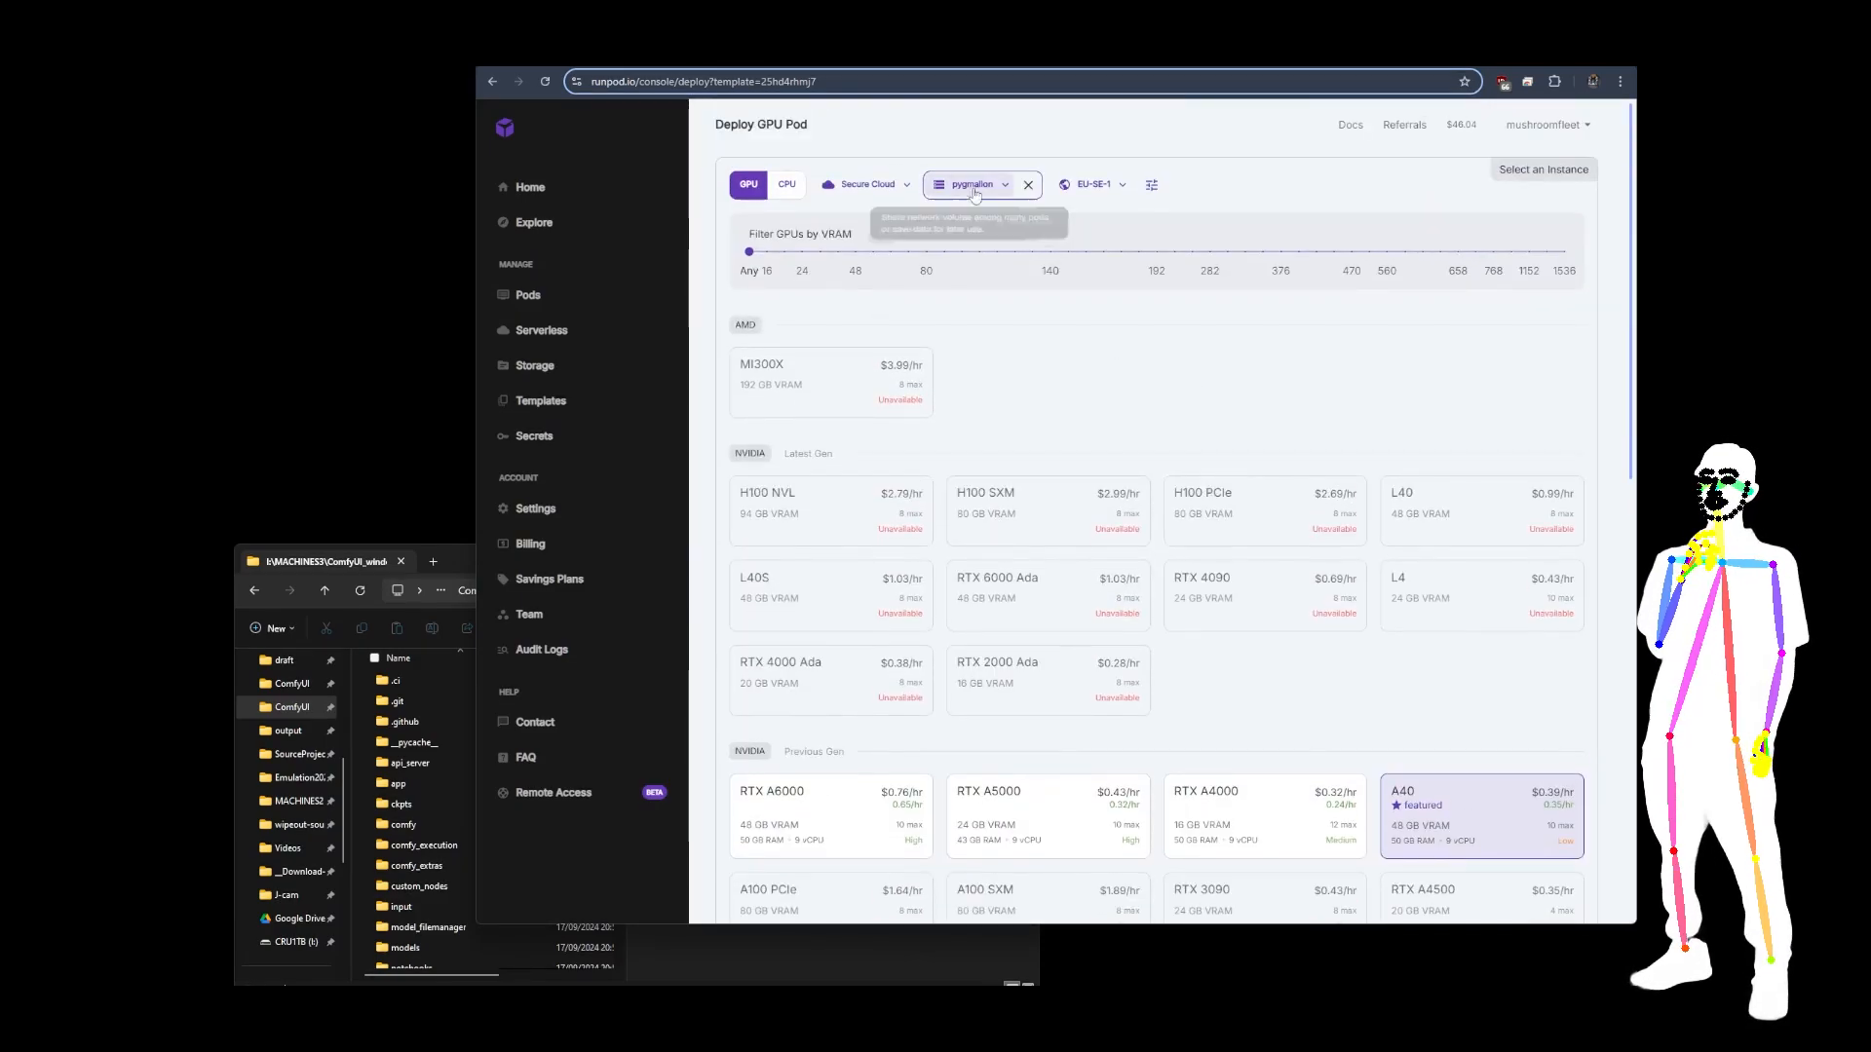
{"action": "scroll", "coordinate": [970, 241], "scroll_direction": "down", "scroll_amount": 10}
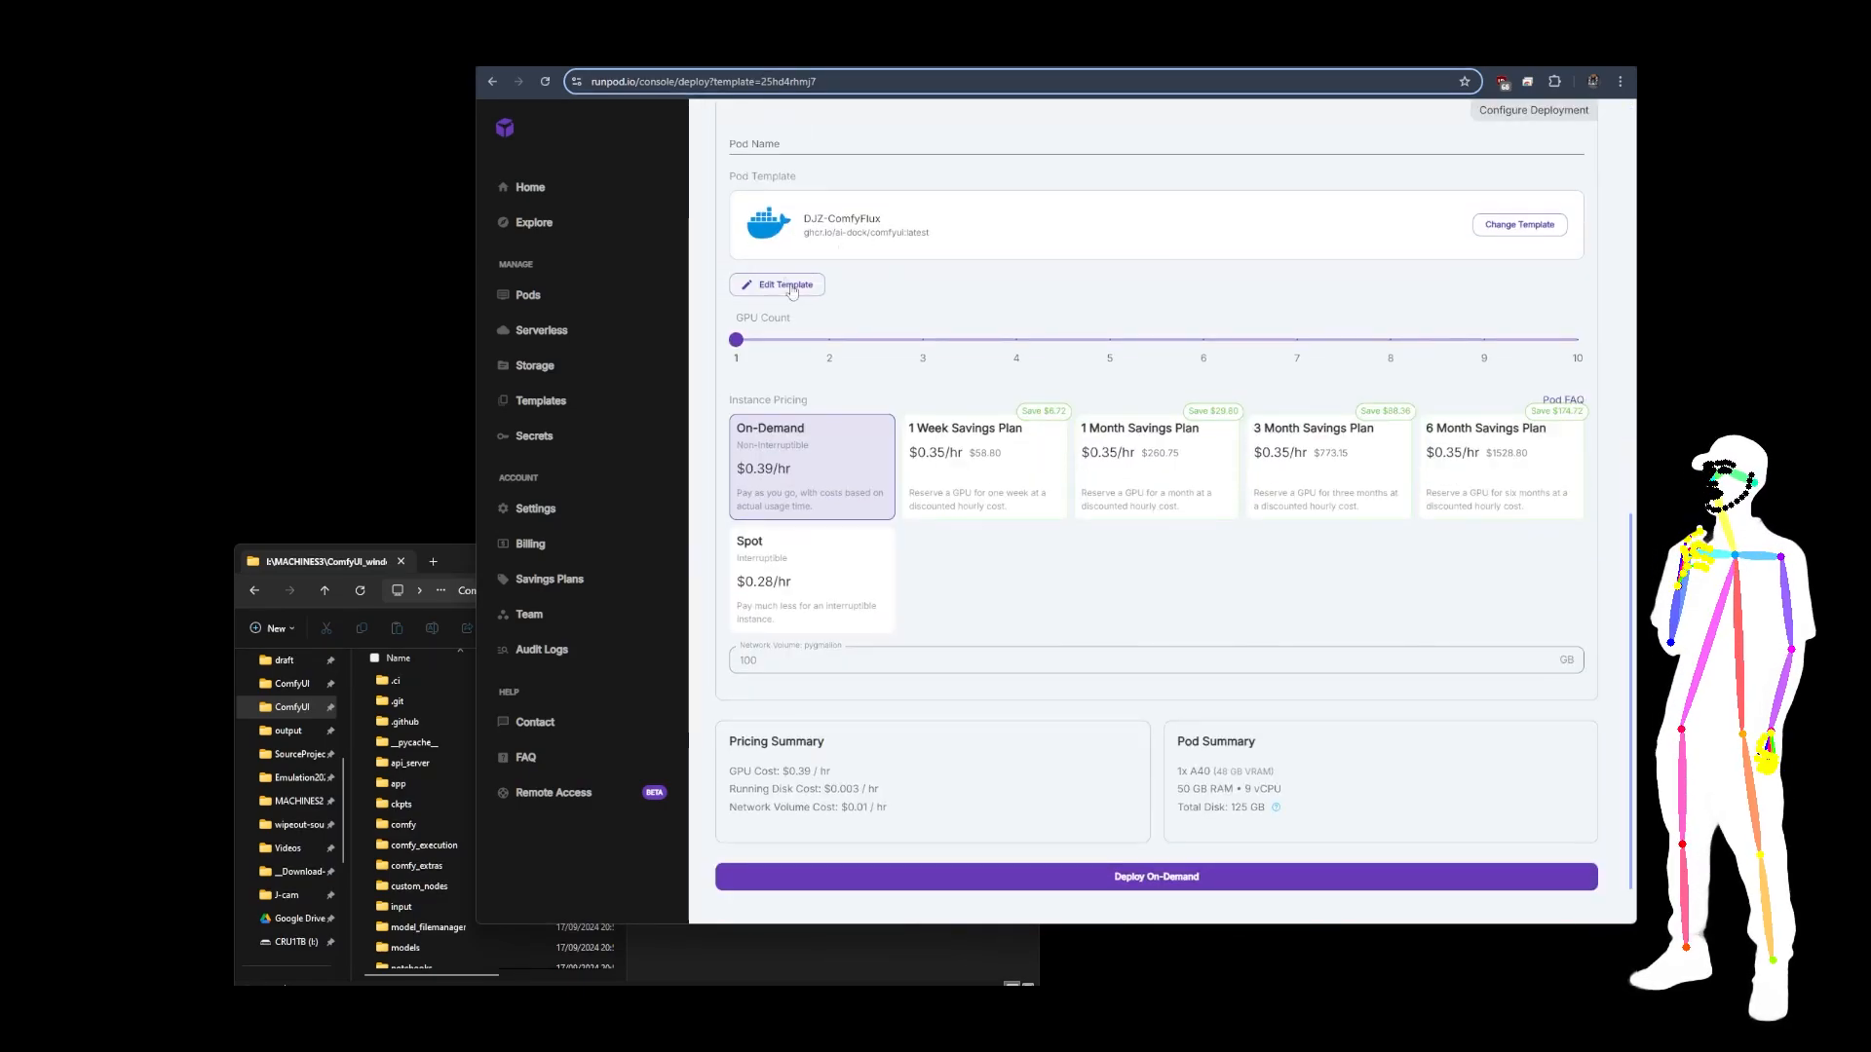
{"action": "scroll", "coordinate": [1210, 263], "scroll_direction": "up", "scroll_amount": 10}
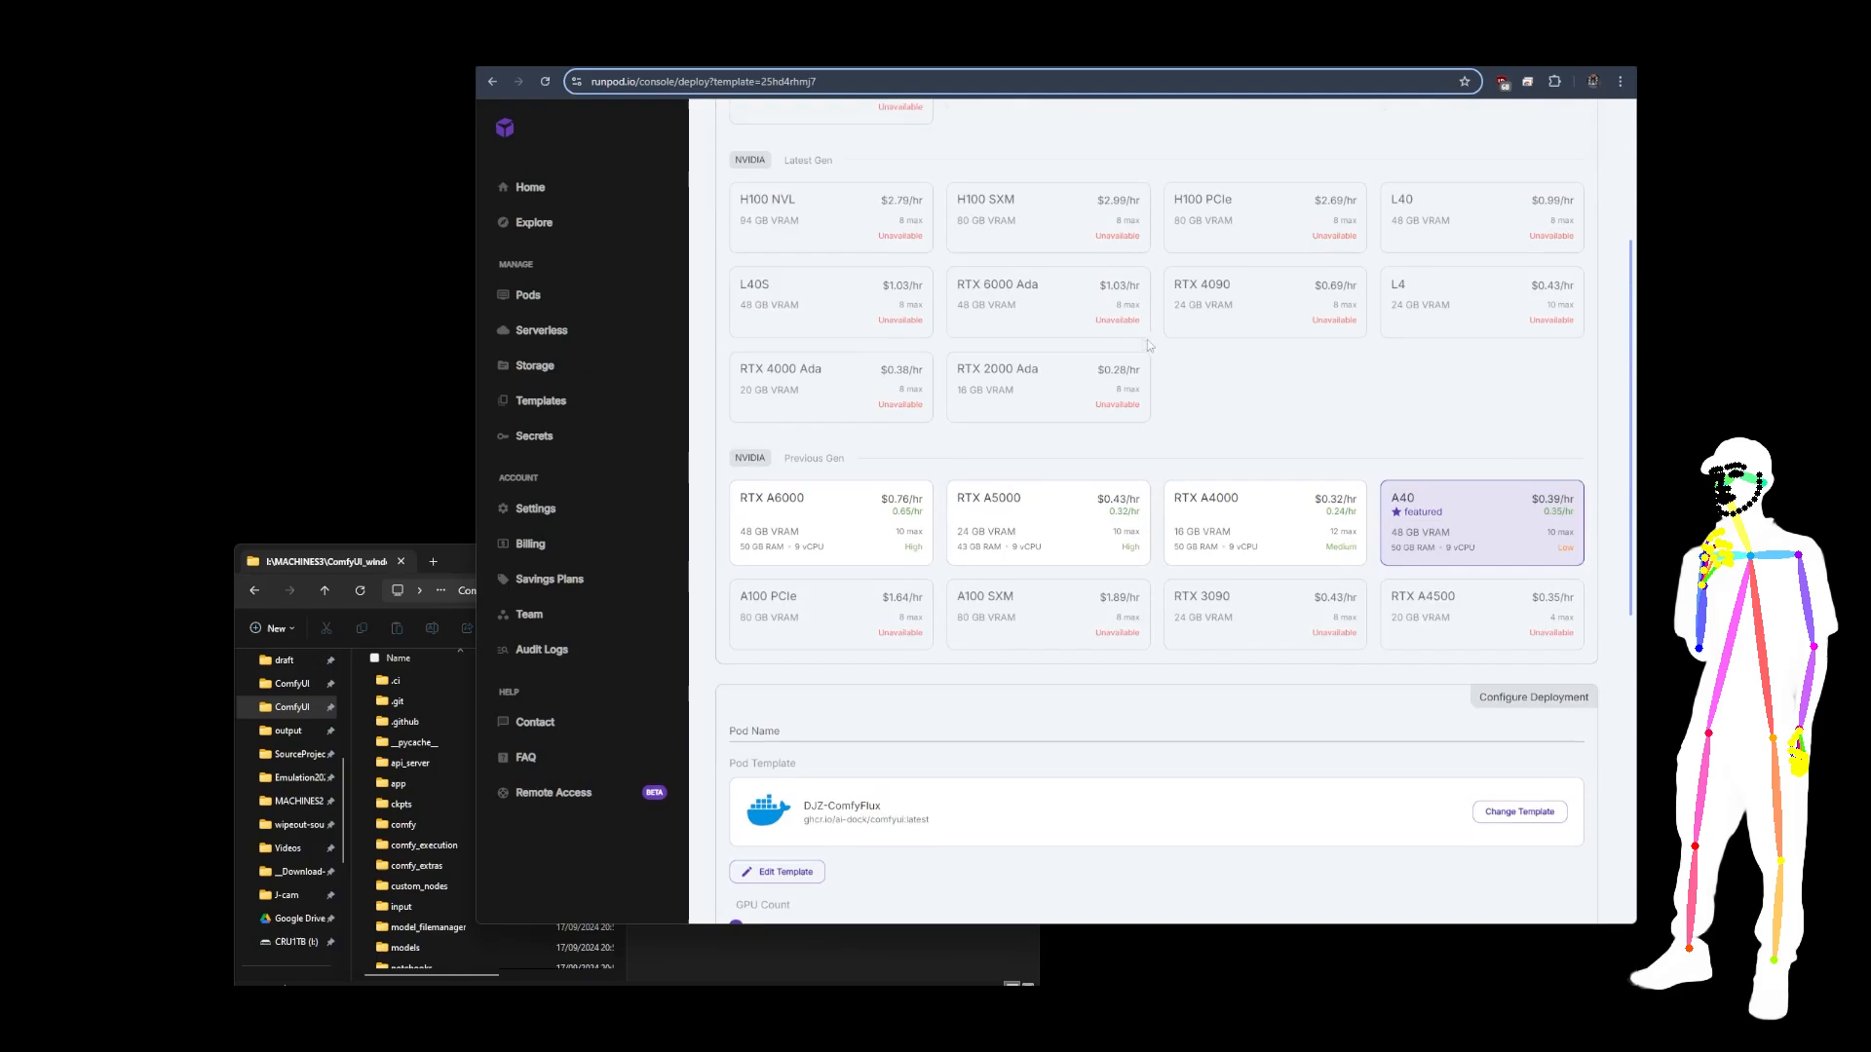
Visit the RunPod Pods page, then review the provisioning script, Deployment and Acknowledgements sections of the Runpod-init README on GitHub.
{"action": "left_click", "coordinate": [527, 294]}
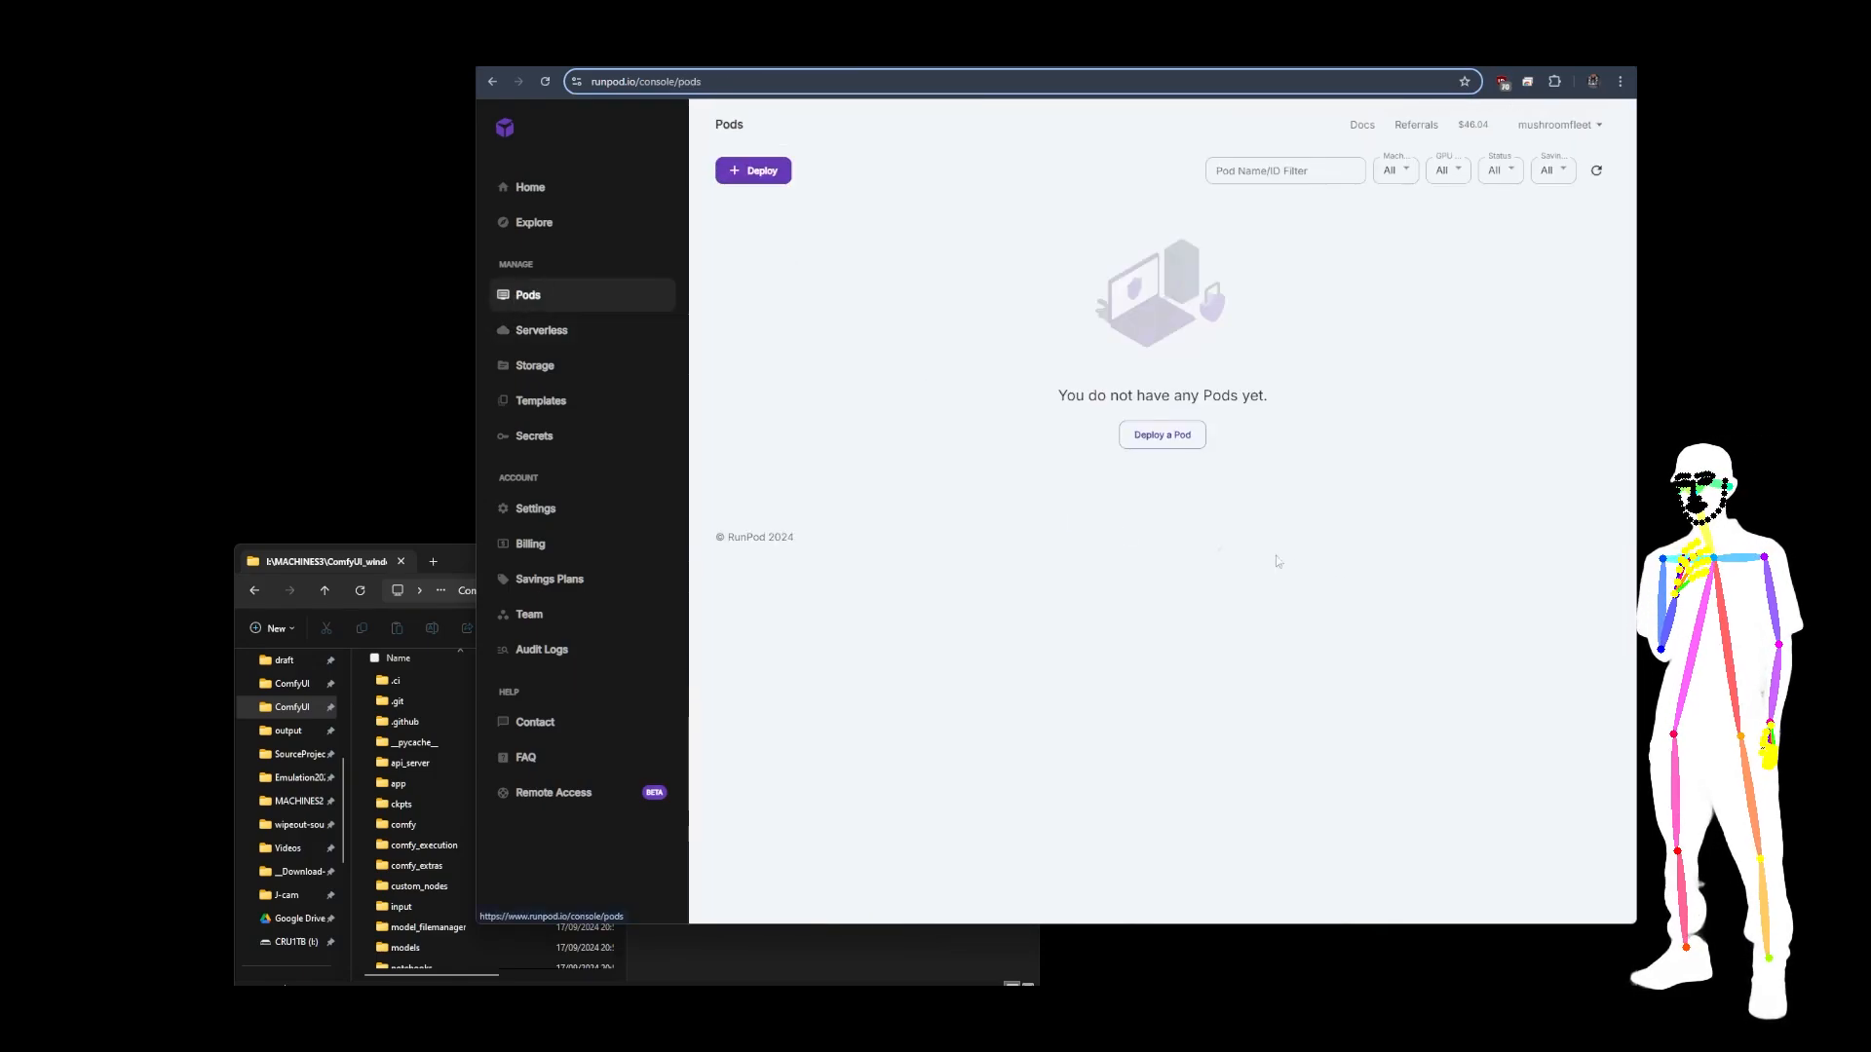
{"action": "left_click", "coordinate": [703, 51]}
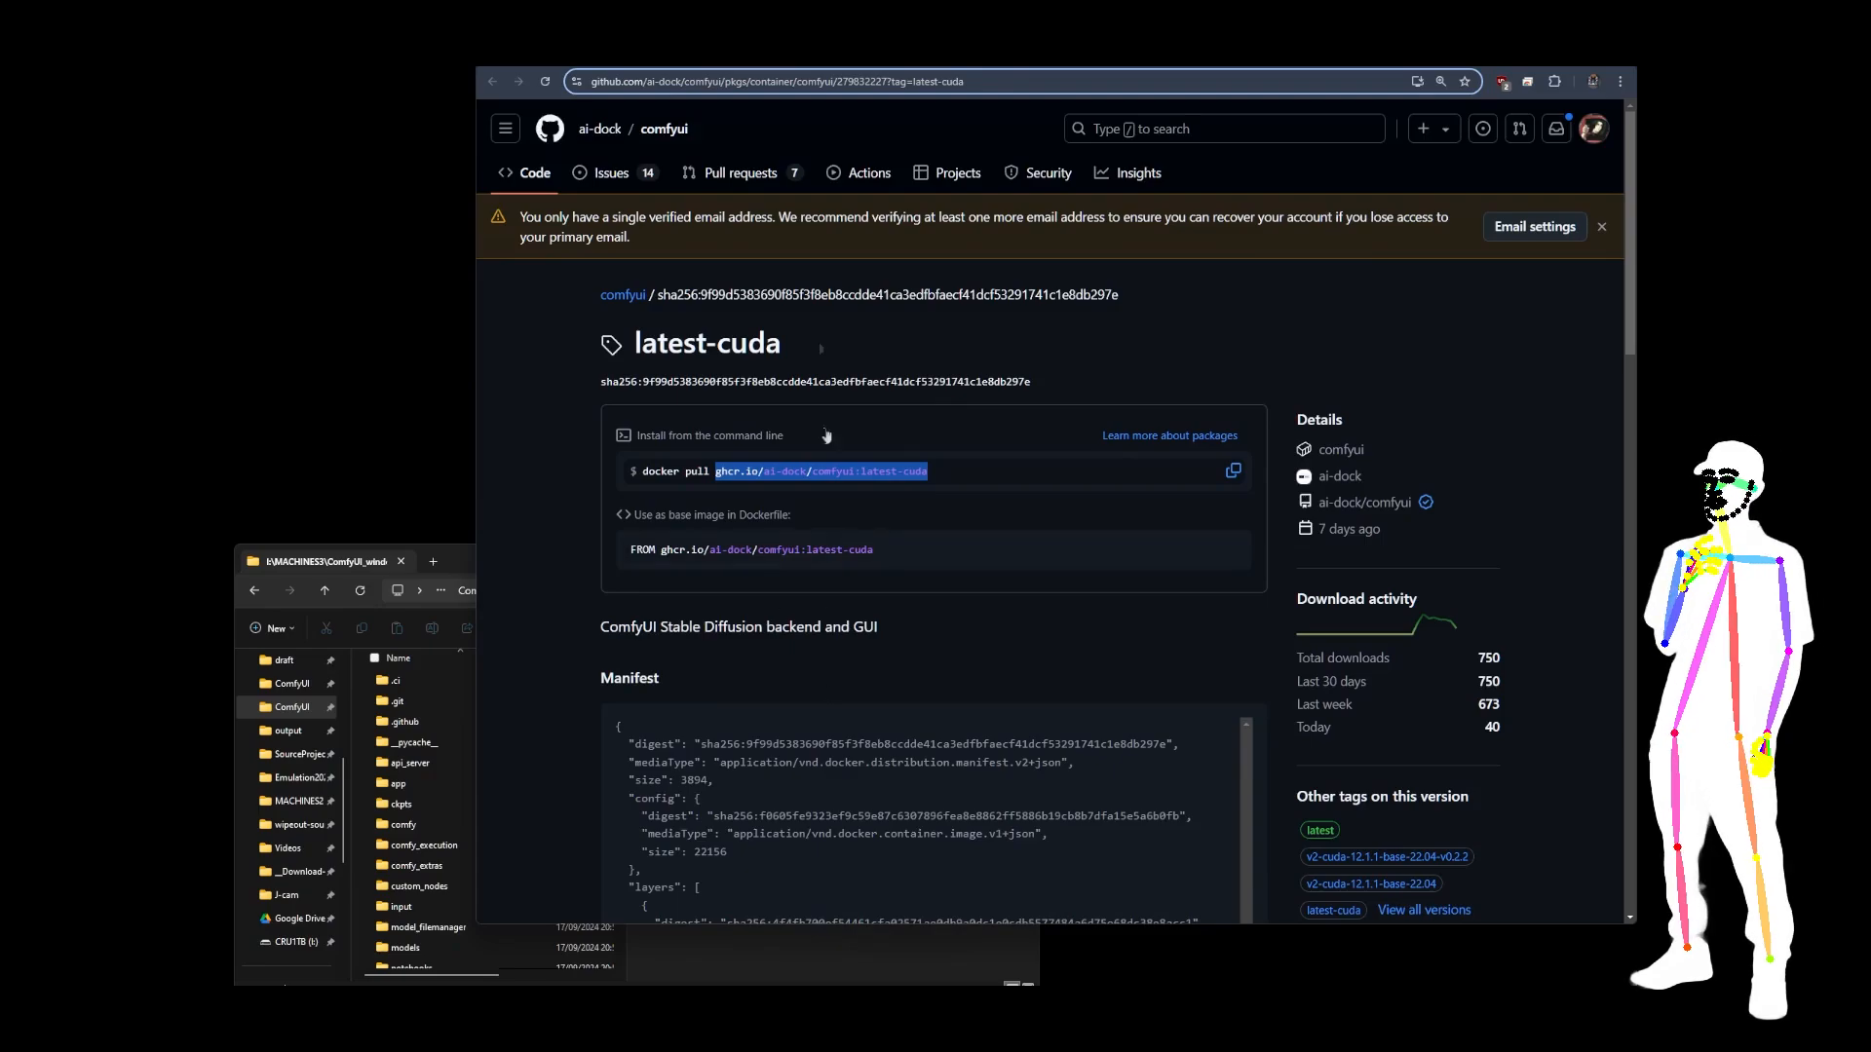
{"action": "left_click", "coordinate": [976, 52]}
{"action": "left_click", "coordinate": [1113, 52]}
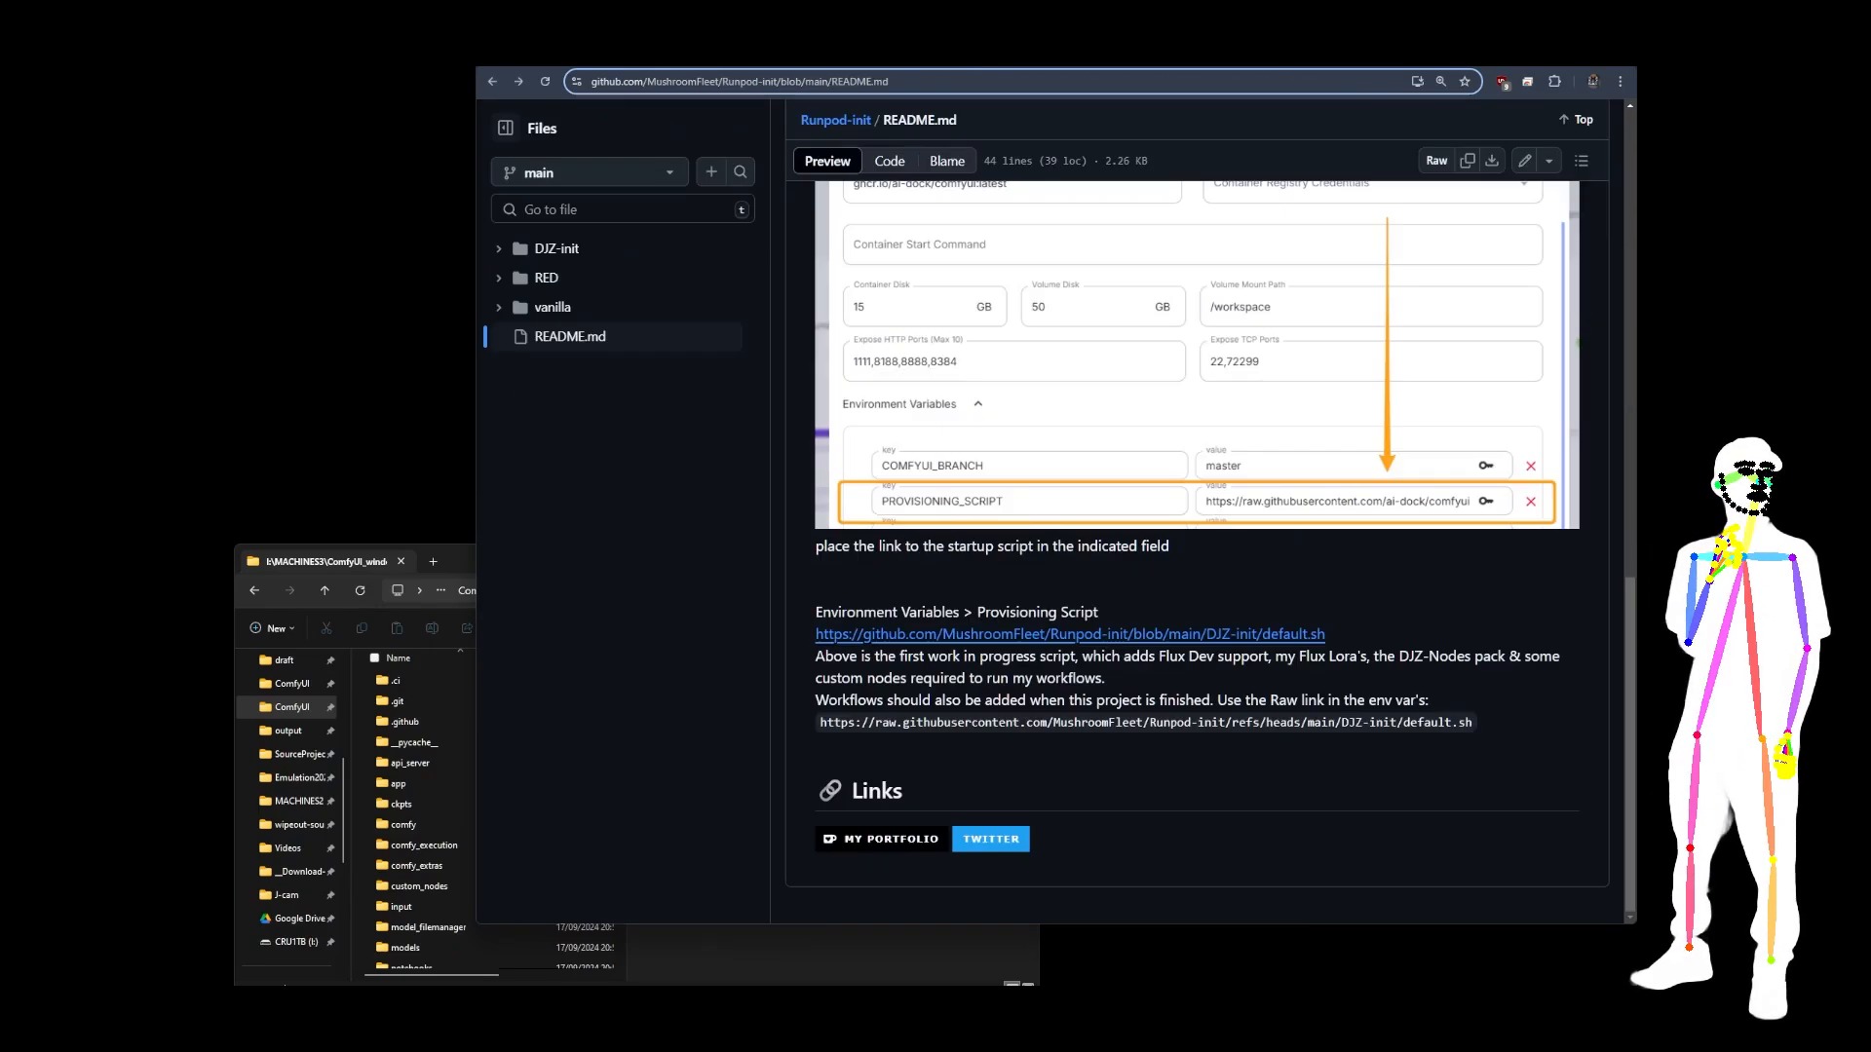
{"action": "scroll", "coordinate": [1048, 502], "scroll_direction": "up", "scroll_amount": 6}
{"action": "scroll", "coordinate": [1043, 458], "scroll_direction": "up", "scroll_amount": 8}
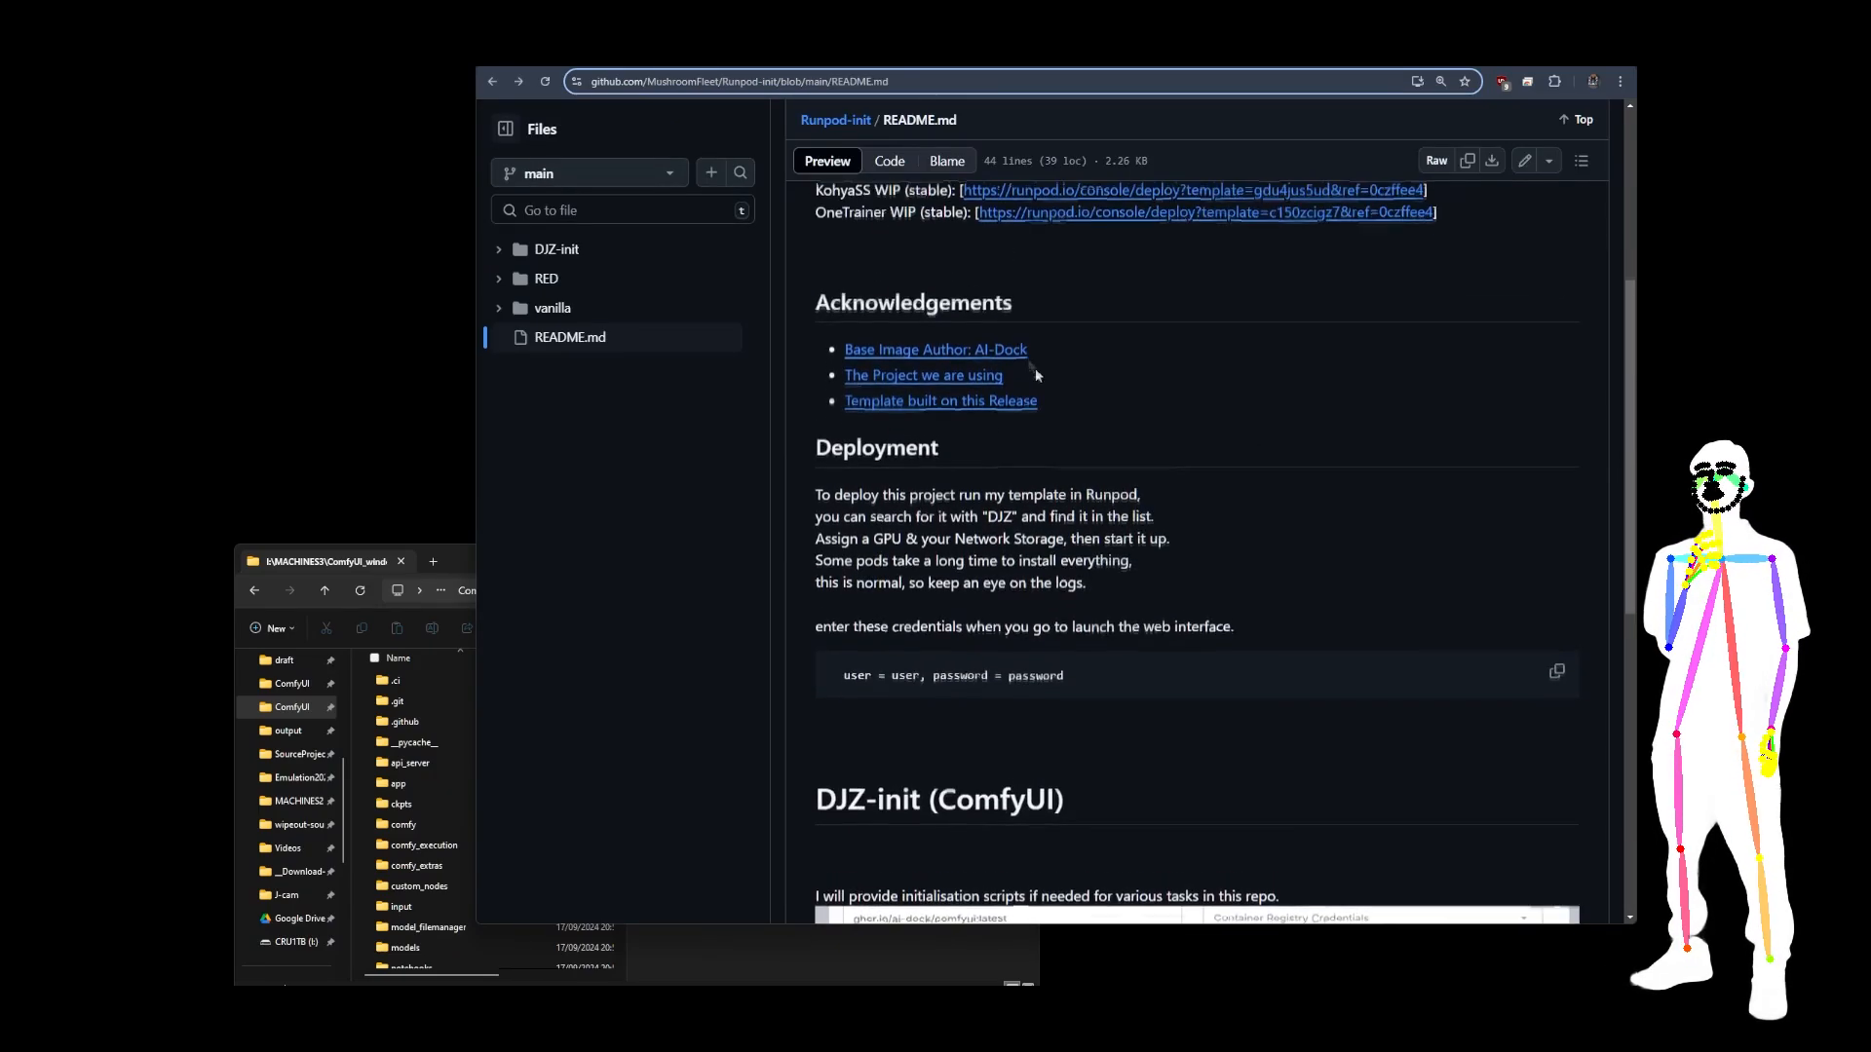
Return to RunPod's Pods page, start a new pod deployment, and select the A40 GPU.
{"action": "left_click", "coordinate": [1164, 52]}
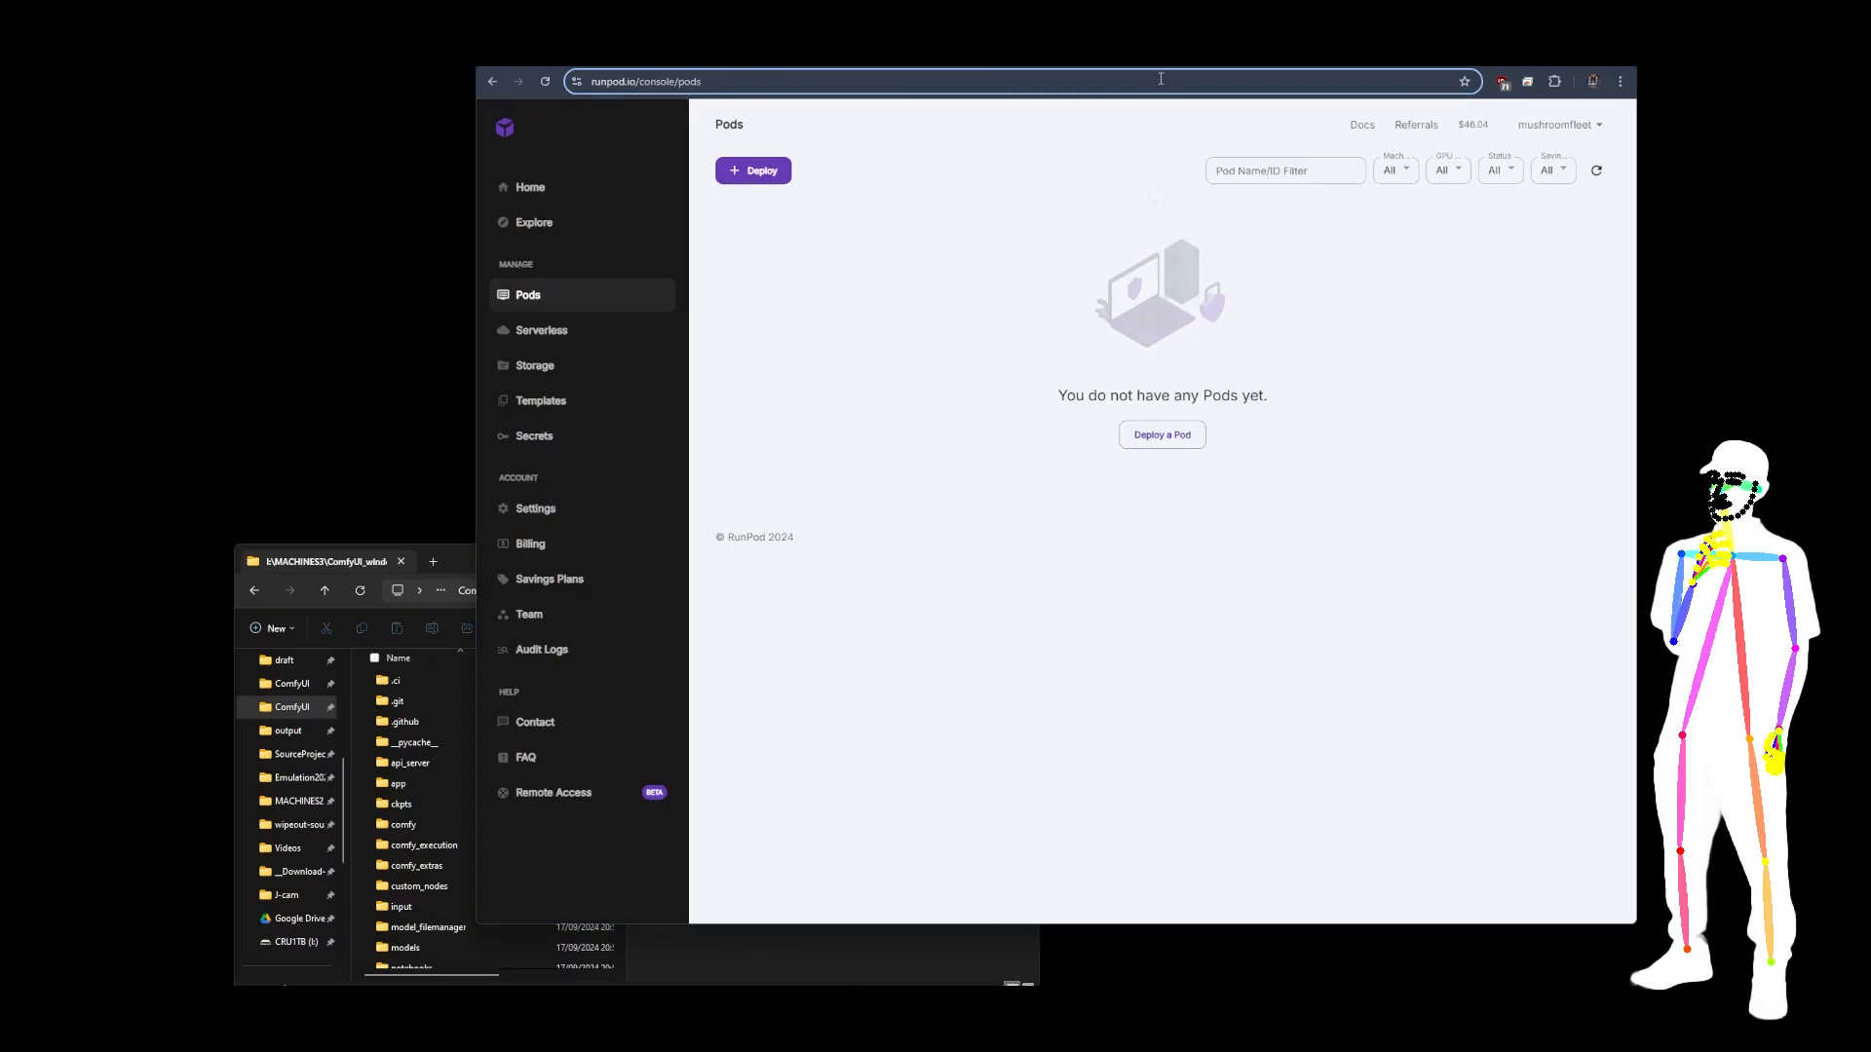
{"action": "left_click", "coordinate": [753, 171]}
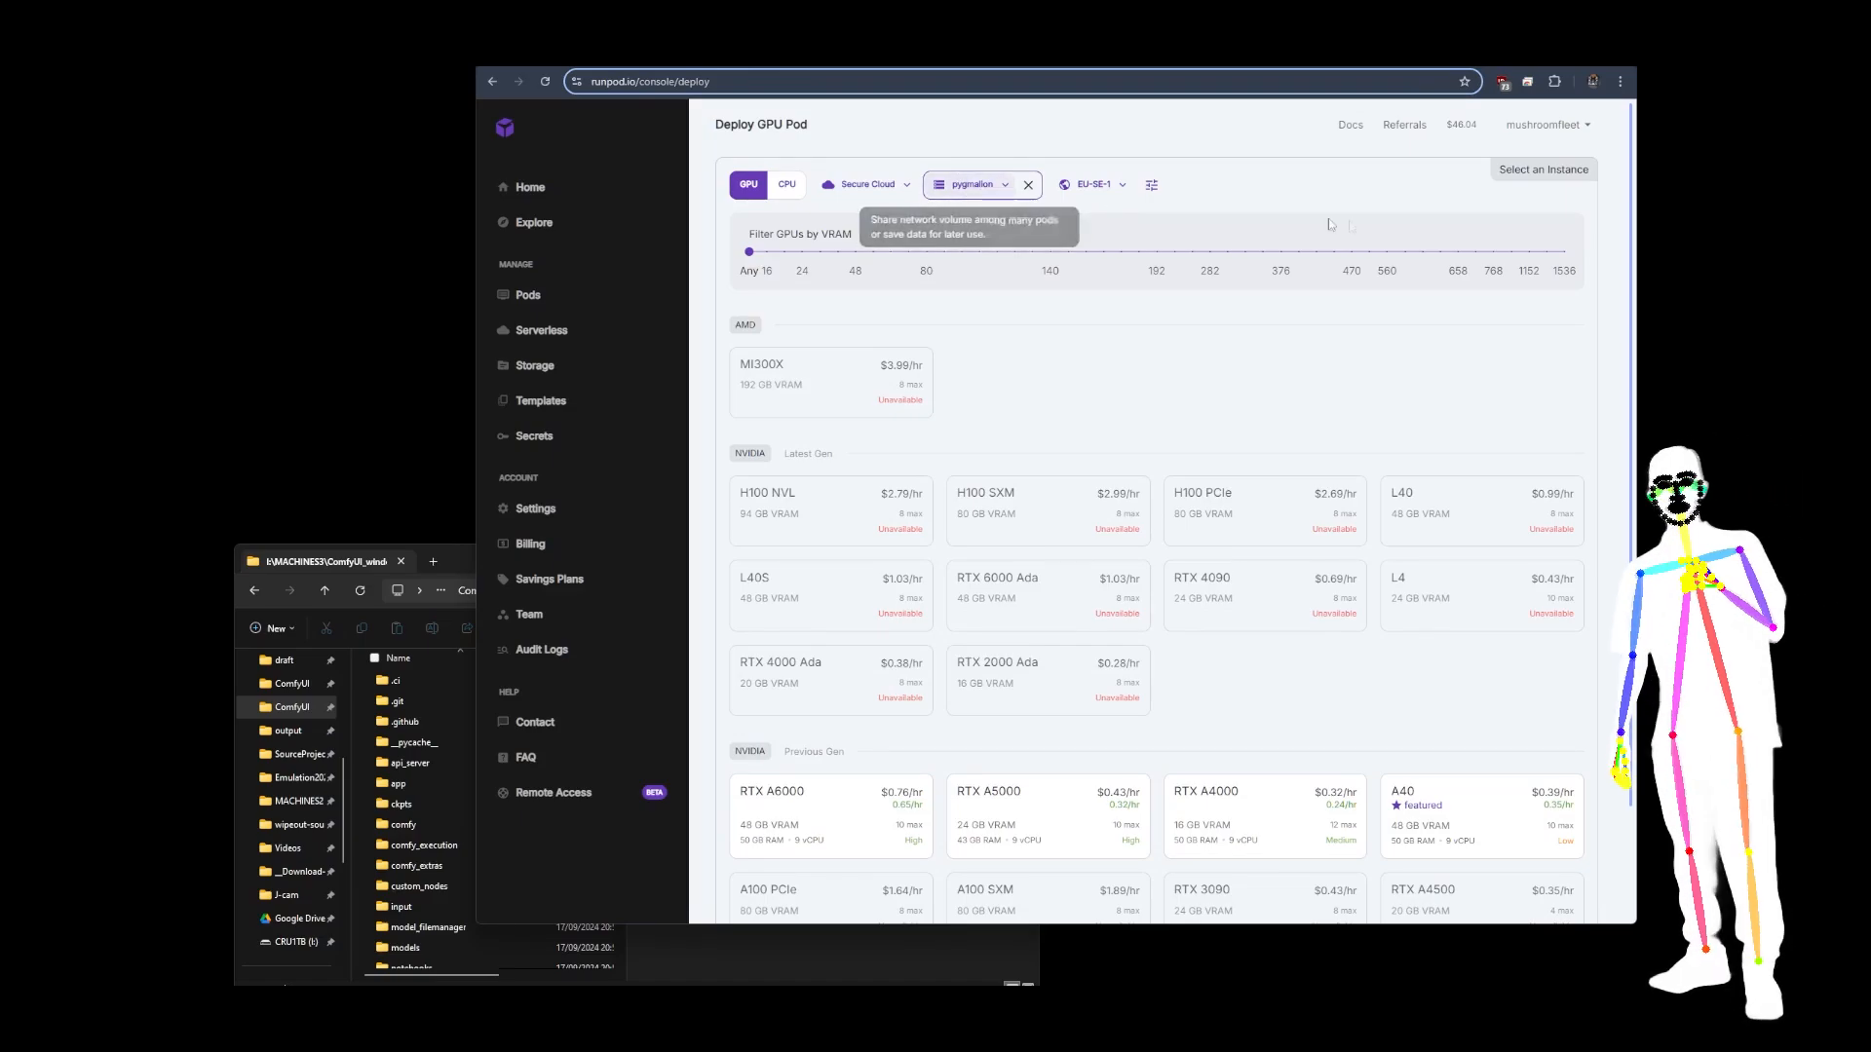
{"action": "scroll", "coordinate": [1400, 292], "scroll_direction": "down", "scroll_amount": 3}
{"action": "left_click", "coordinate": [1468, 697]}
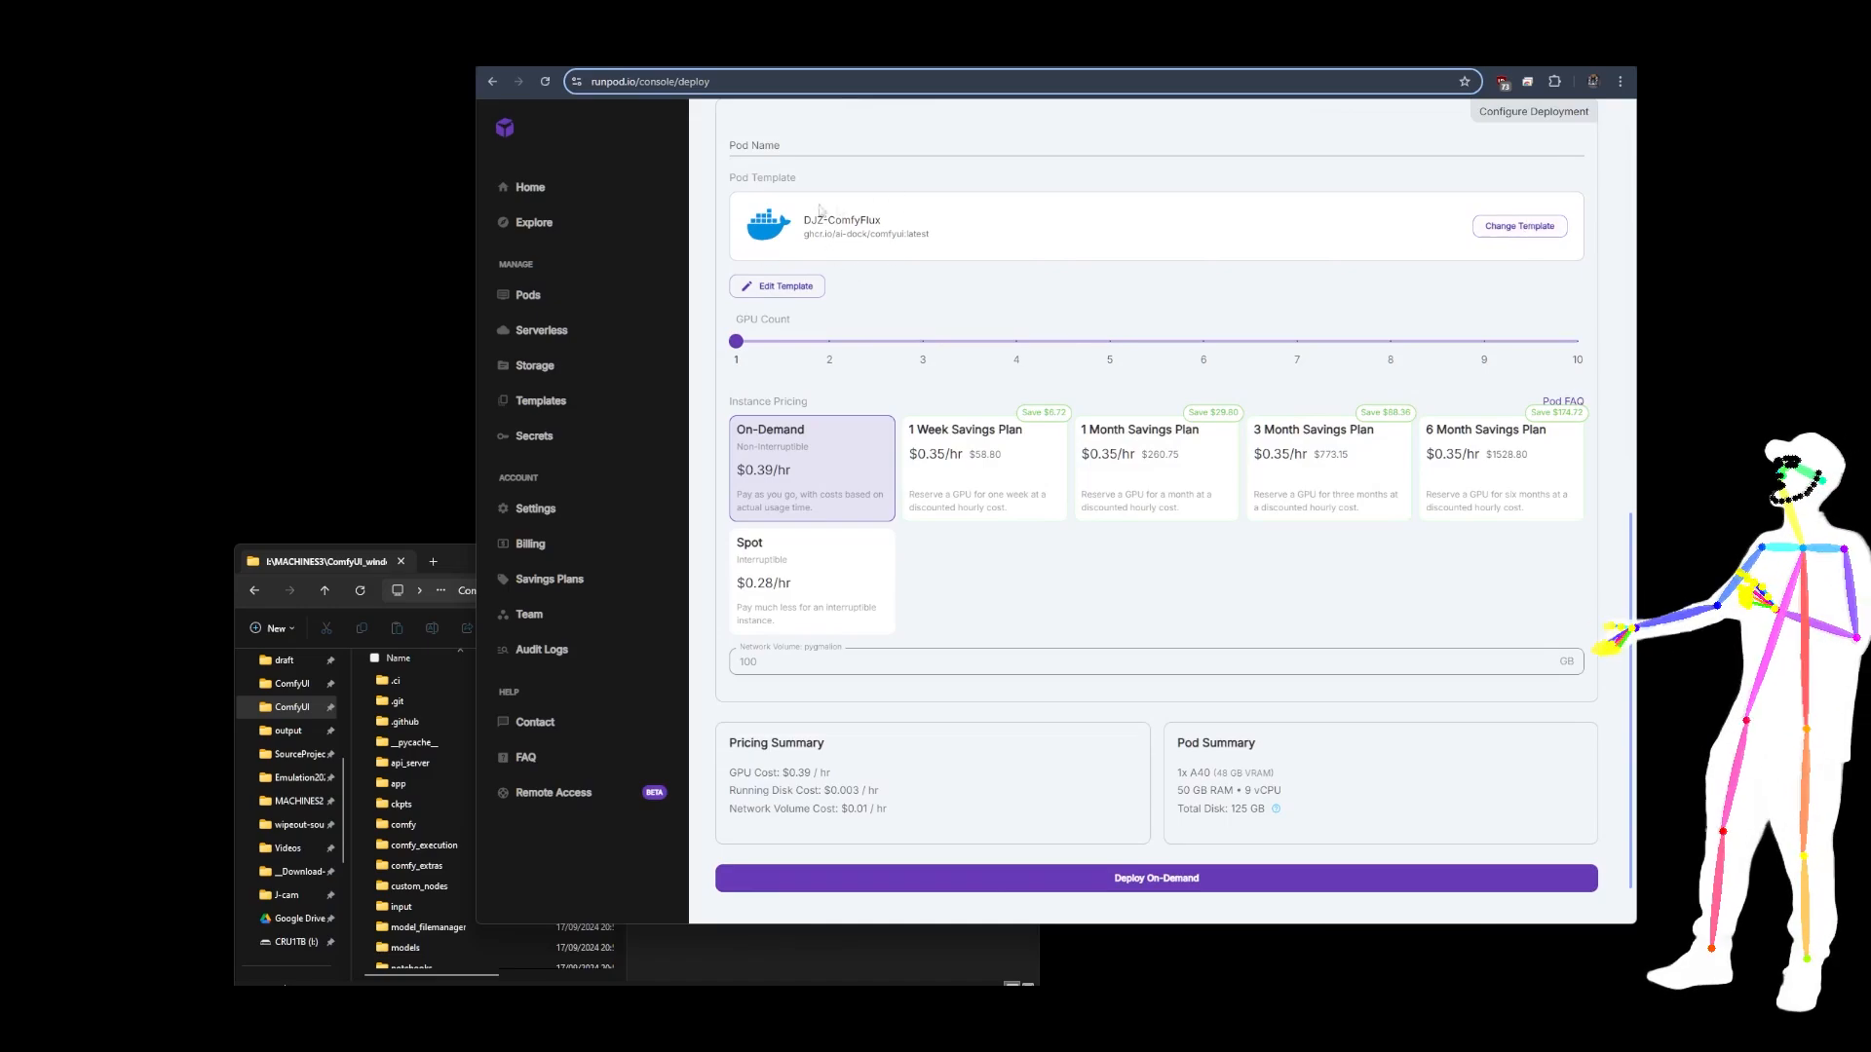
Search the pod templates for "djz" and choose the DJZ-ComfyFlux template for the deployment.
{"action": "left_click", "coordinate": [1516, 228]}
{"action": "left_click", "coordinate": [978, 244]}
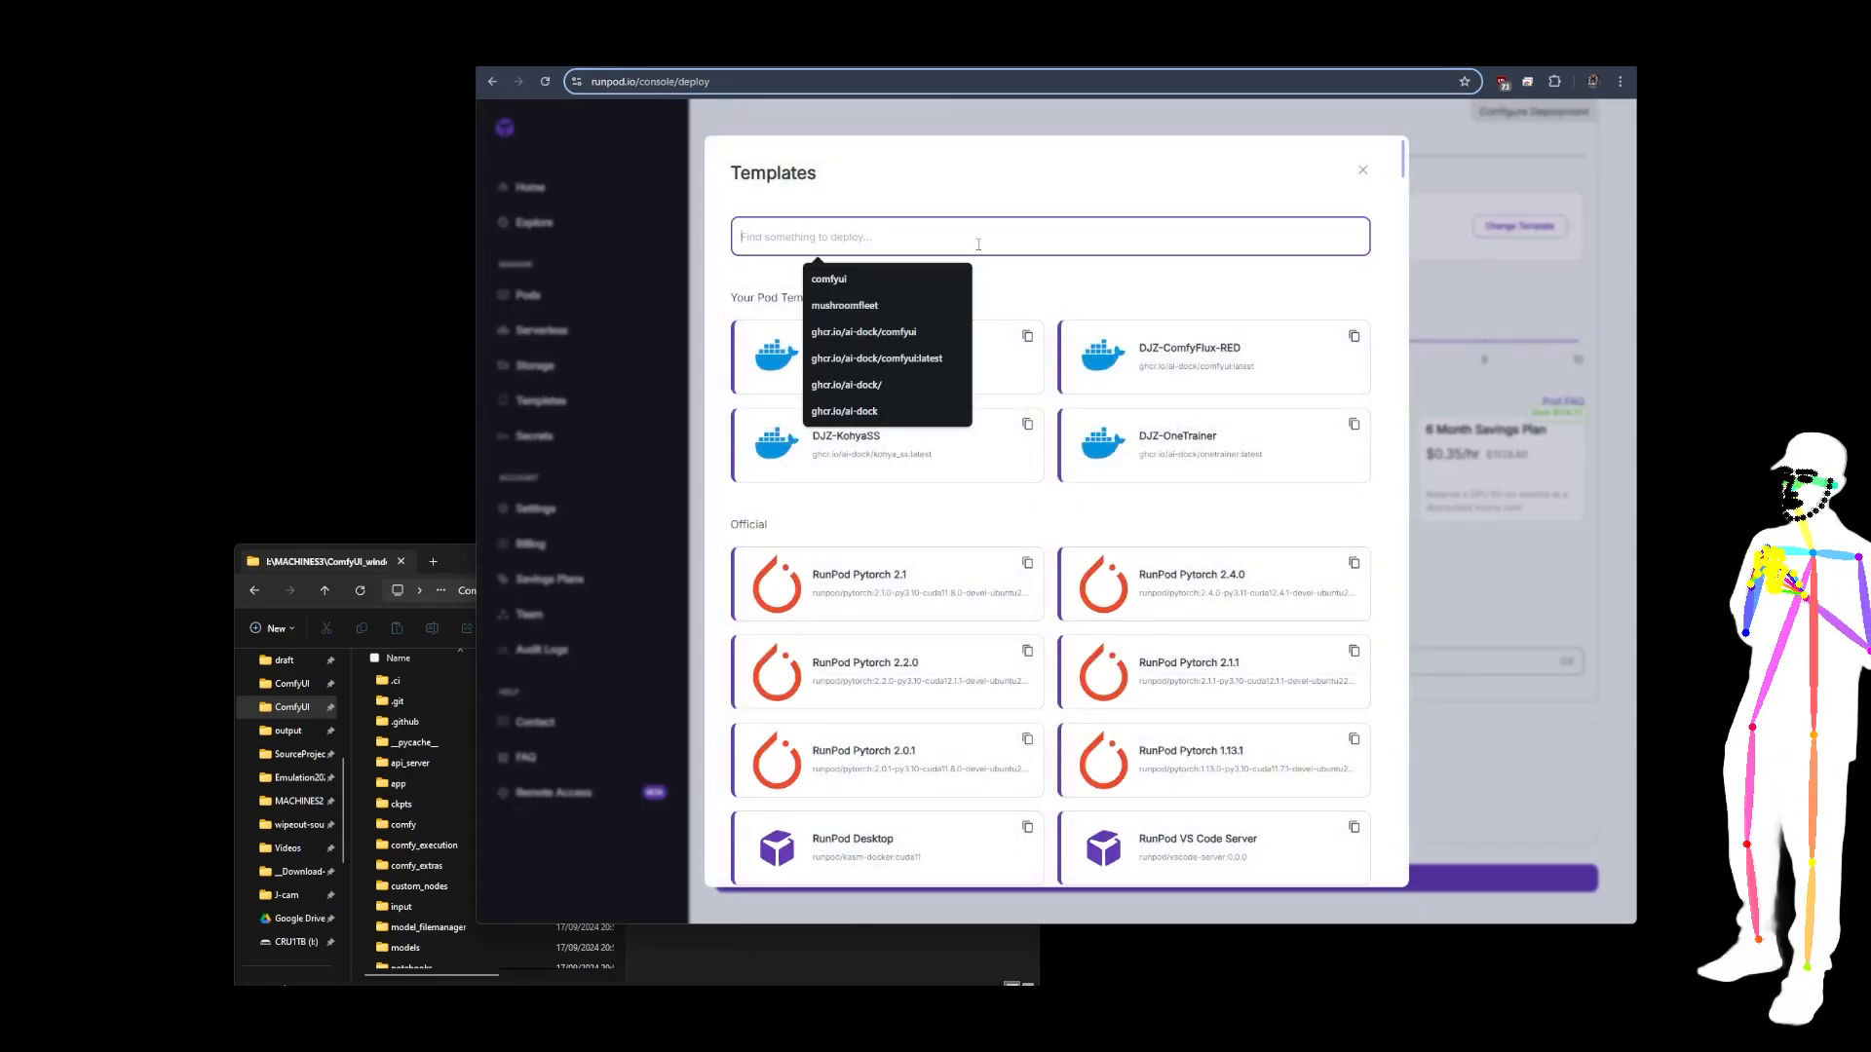
{"action": "type", "text": "djz"}
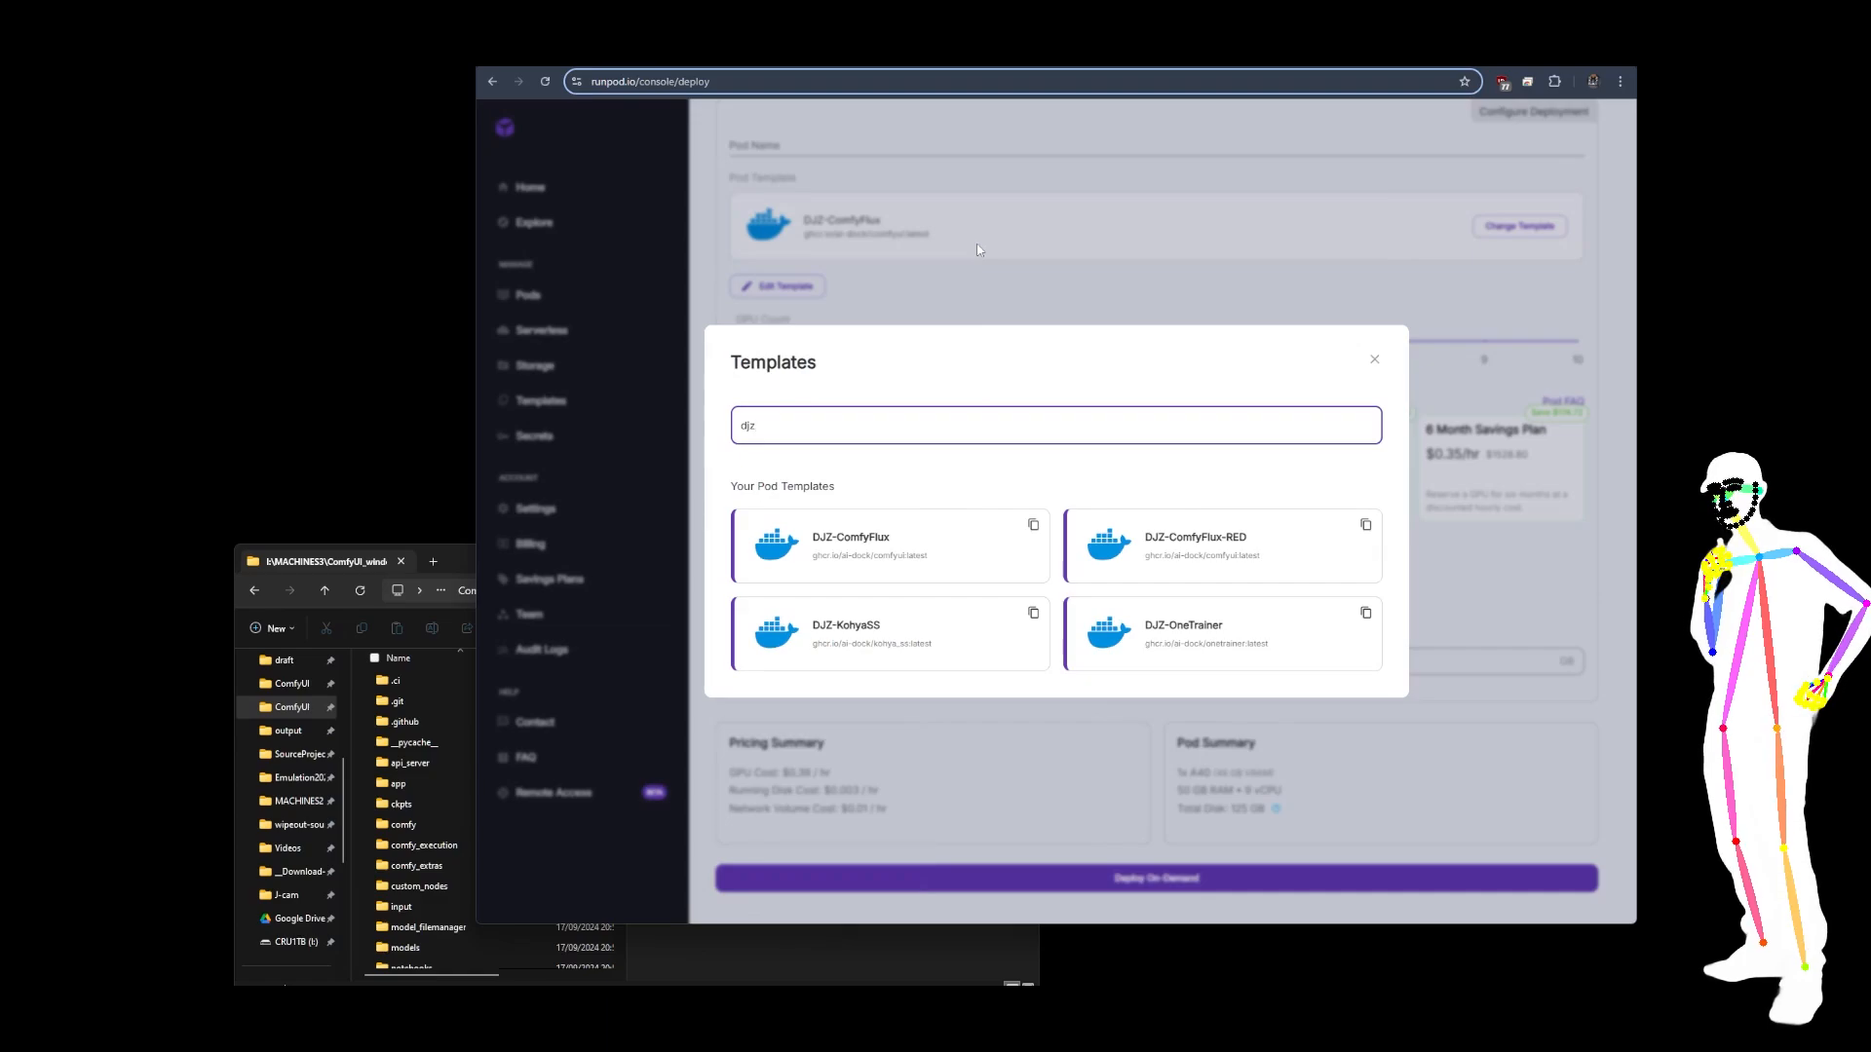
{"action": "left_click", "coordinate": [961, 542]}
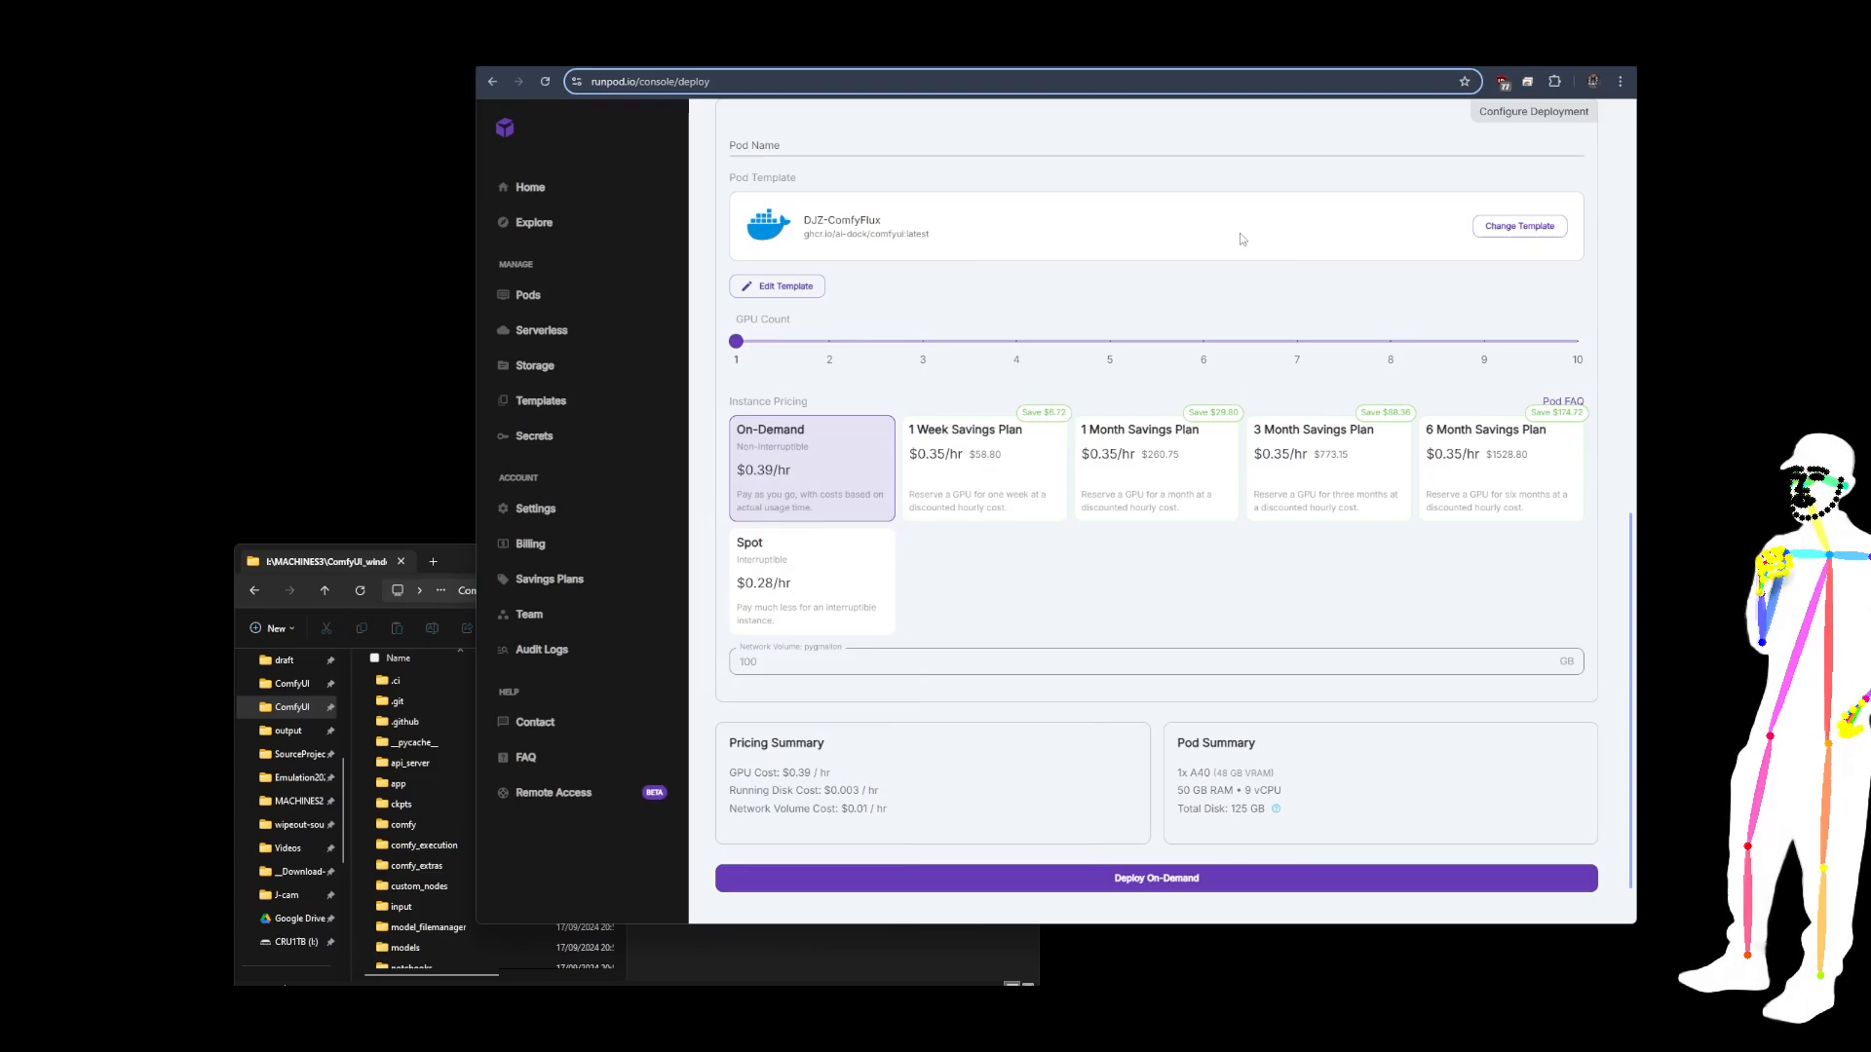
Deploy the pod on demand, expand its entry on the Pods page, and highlight the pygmalion network volume name.
{"action": "scroll", "coordinate": [1239, 232], "scroll_direction": "down", "scroll_amount": 1}
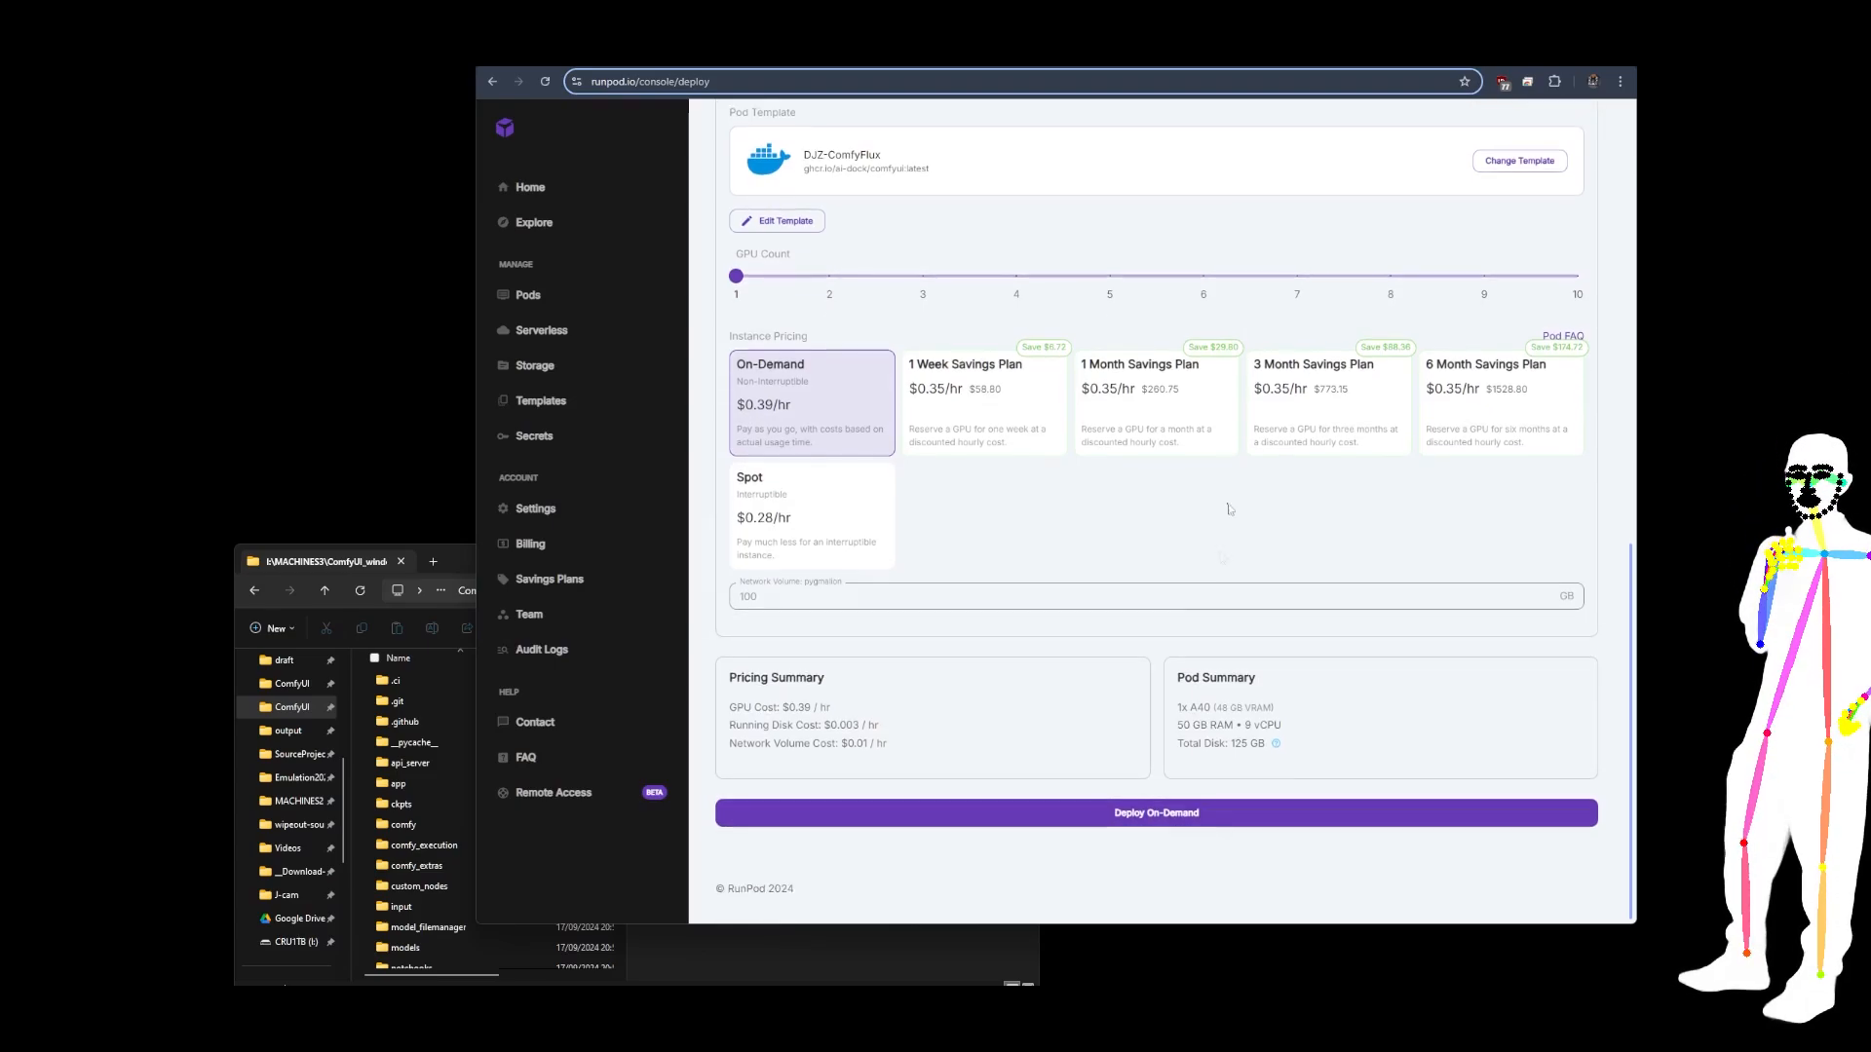
{"action": "left_click", "coordinate": [1146, 826]}
{"action": "left_click", "coordinate": [1020, 709]}
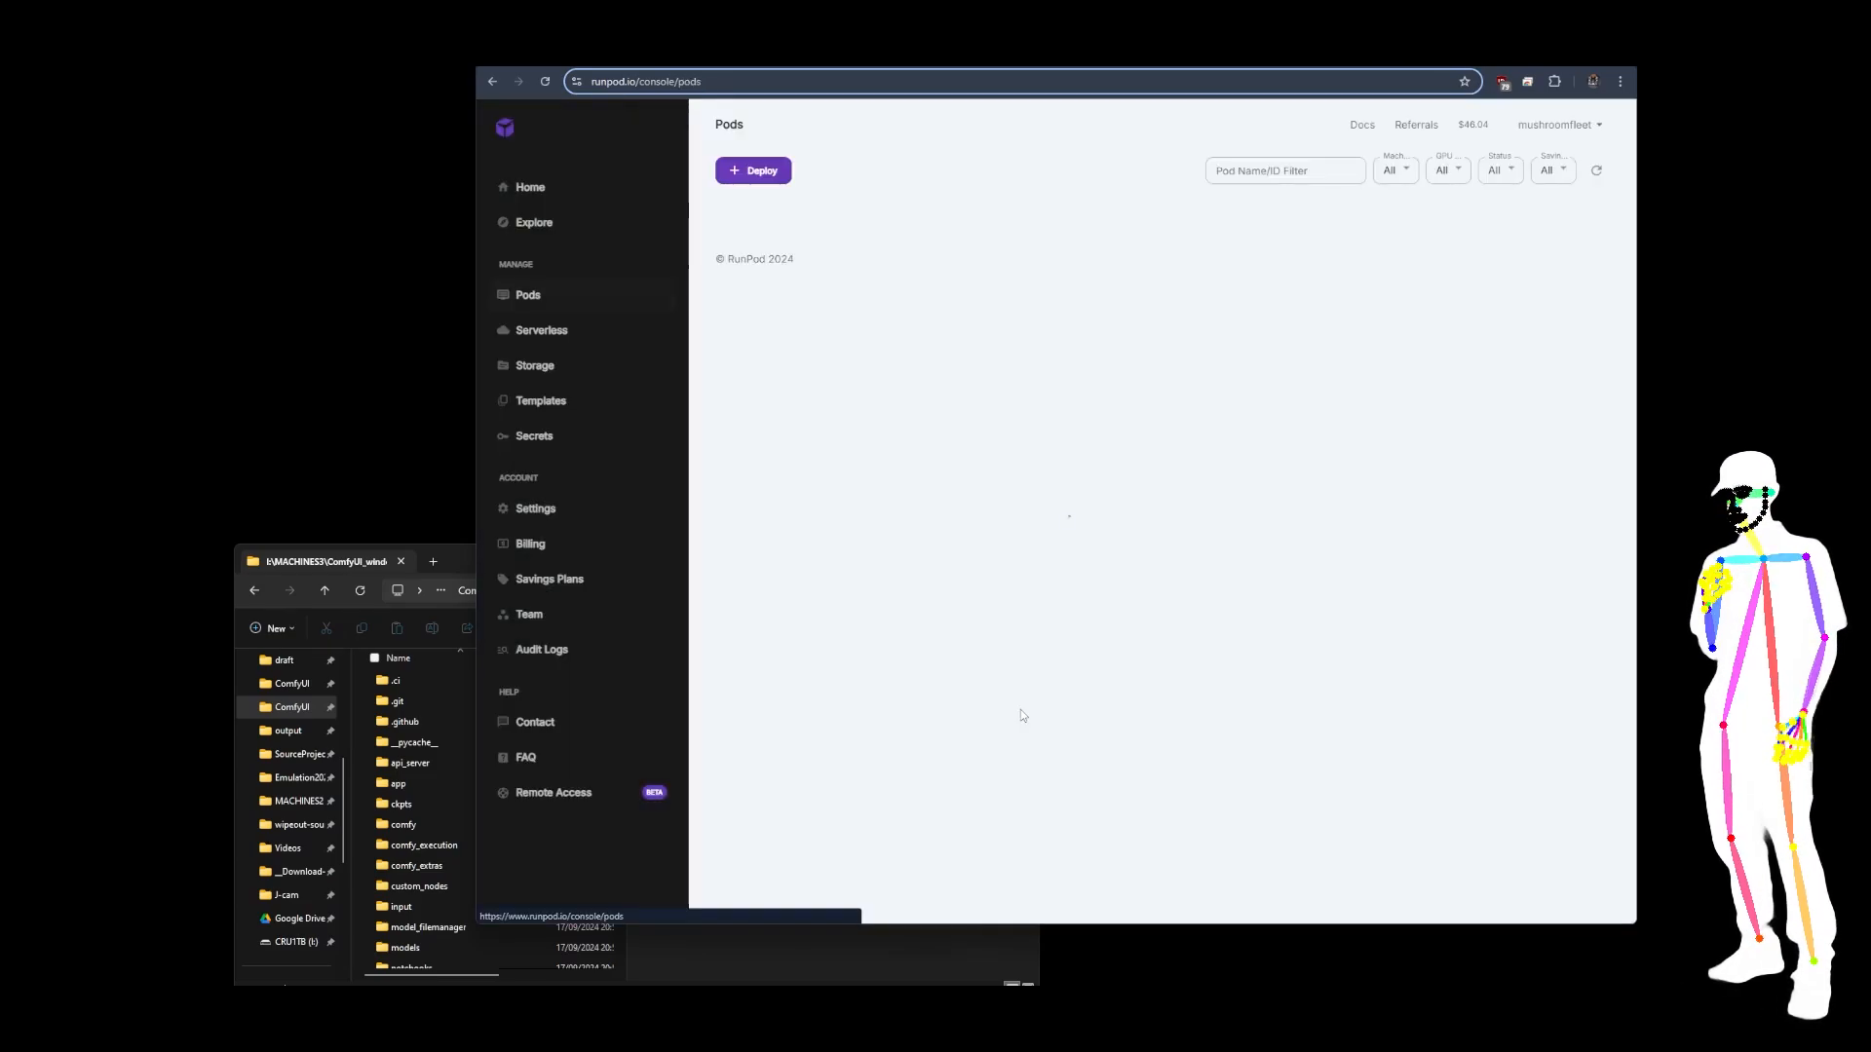
{"action": "left_click", "coordinate": [1575, 235]}
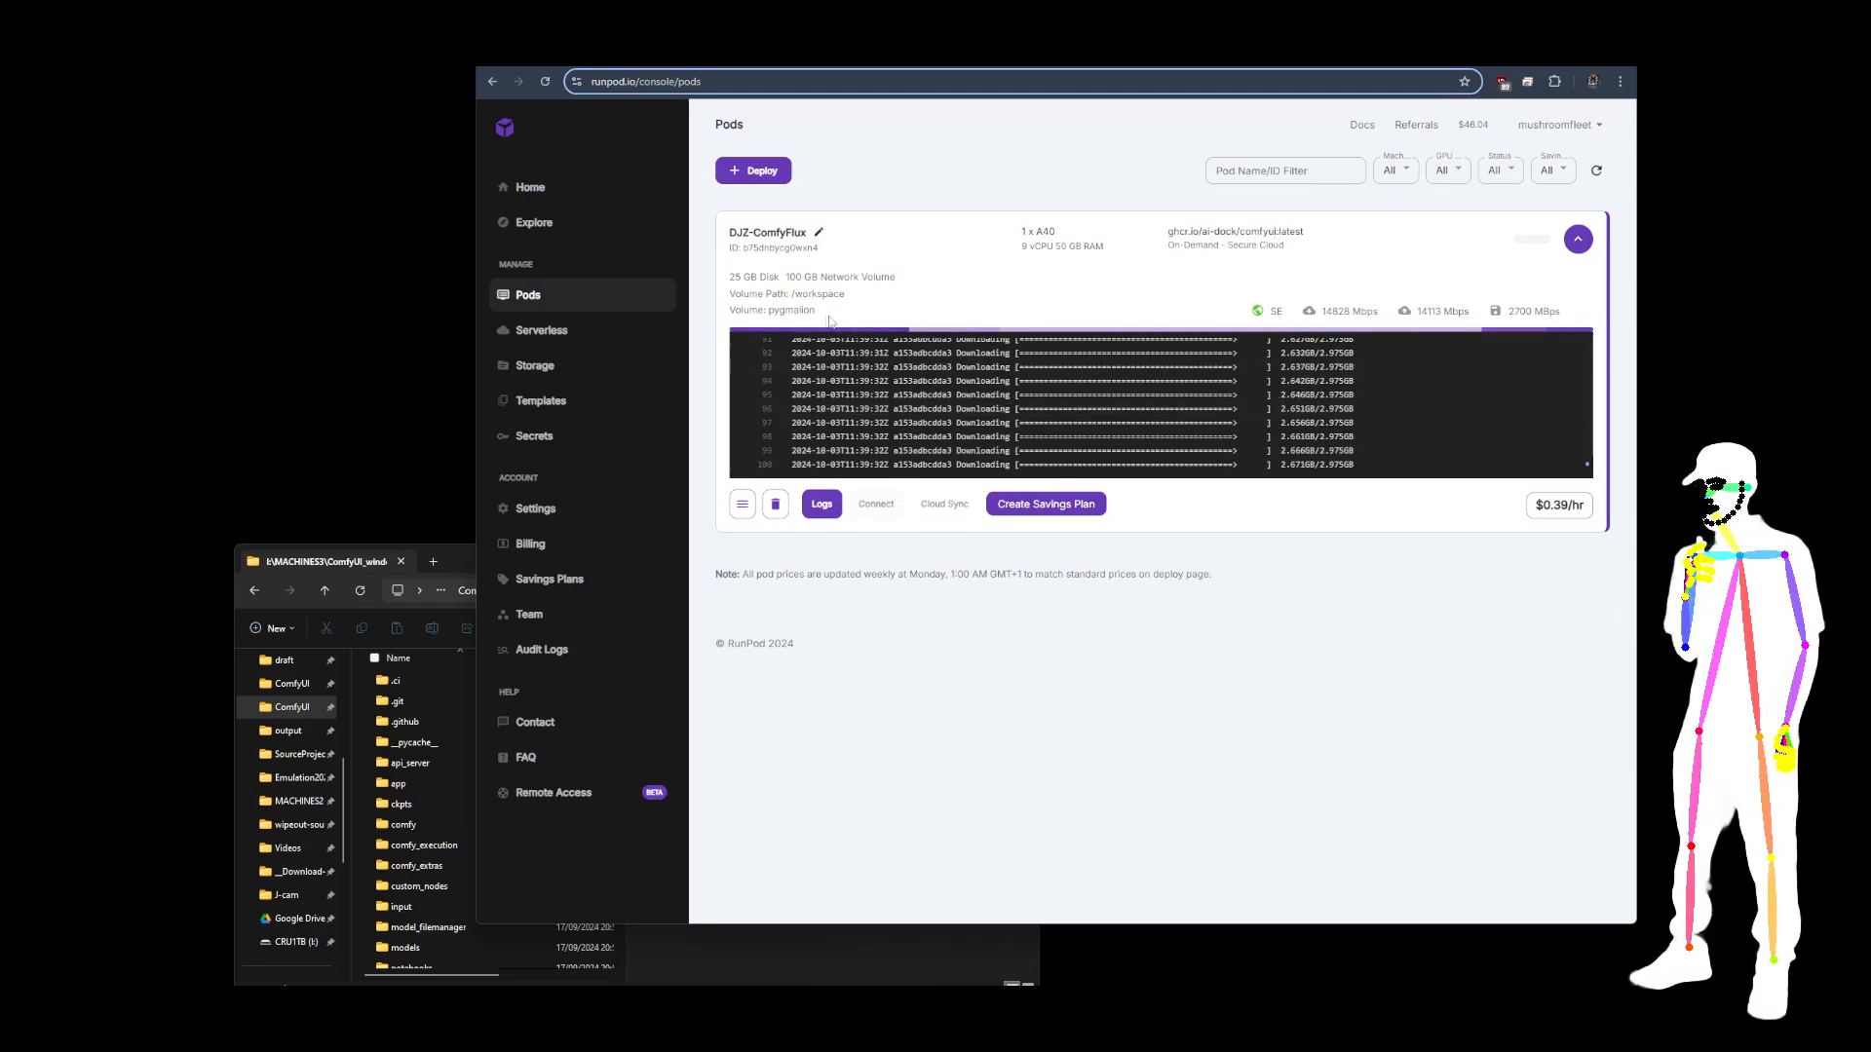
{"action": "left_click_drag", "start_coordinate": [816, 310], "coordinate": [757, 312]}
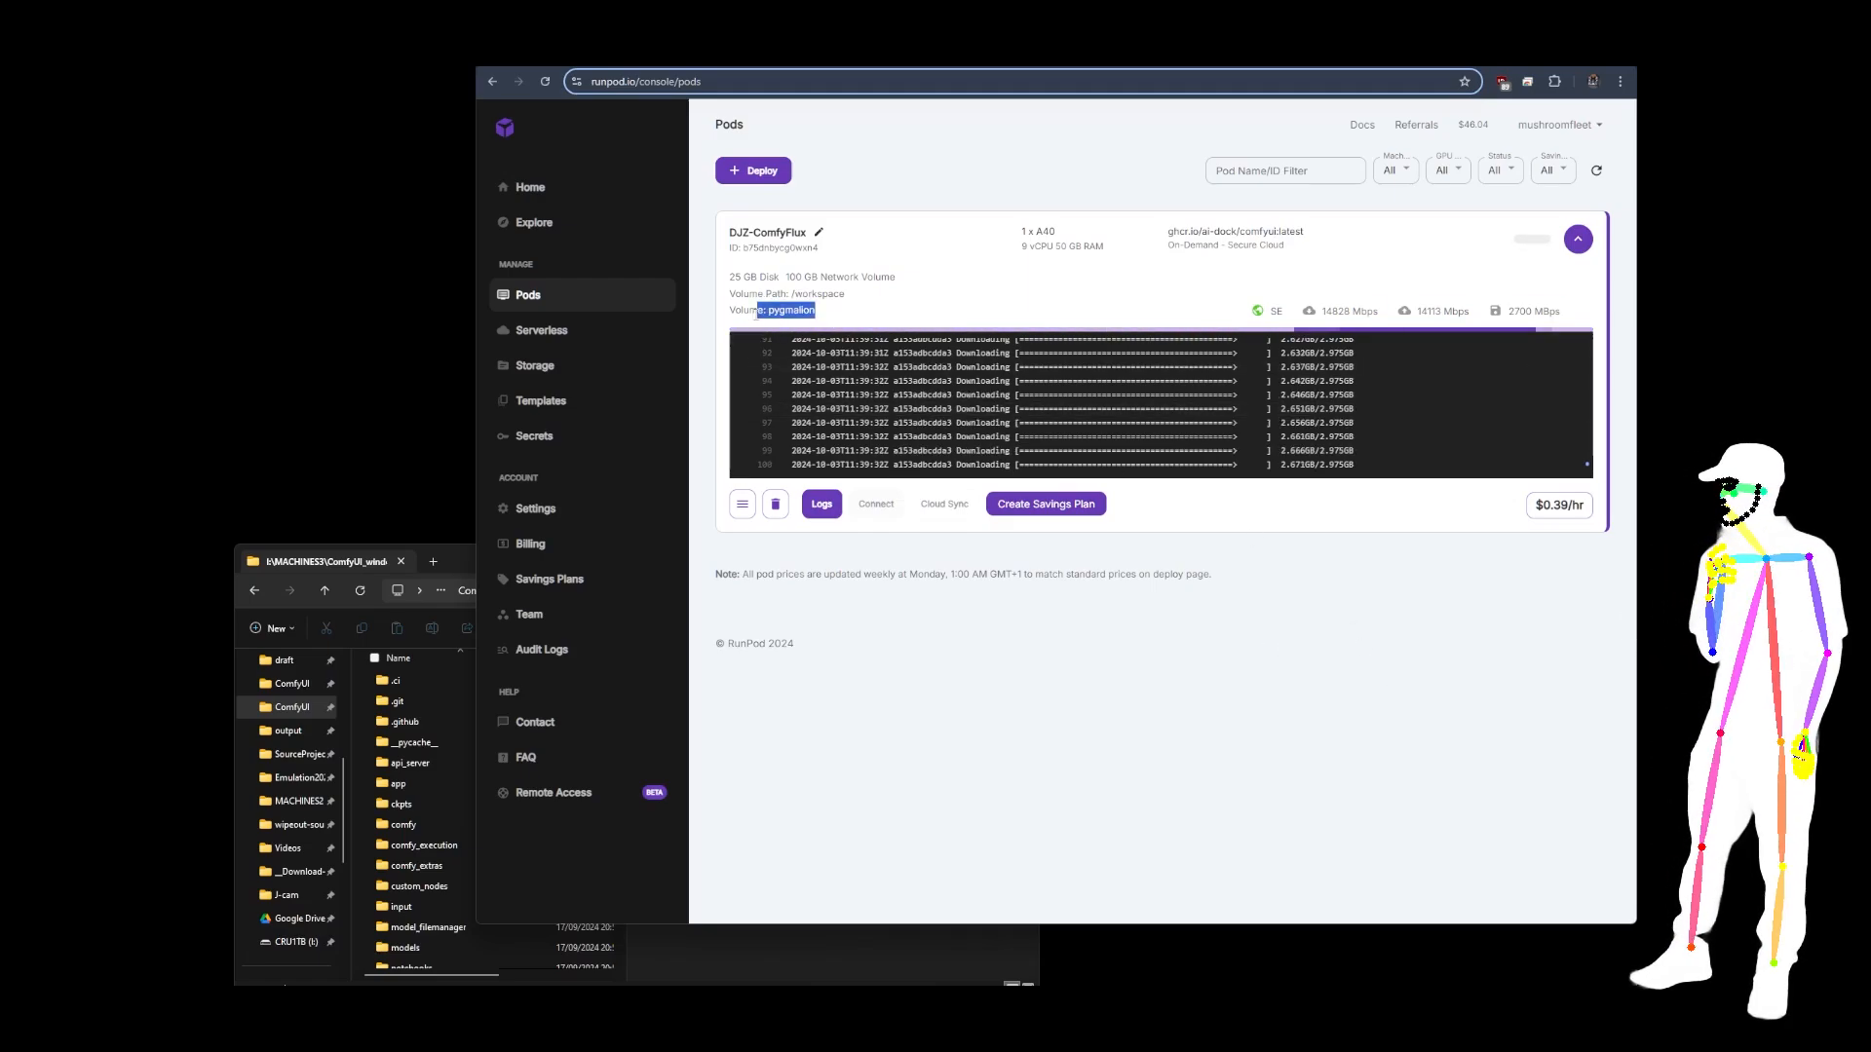
{"action": "left_click", "coordinate": [835, 317]}
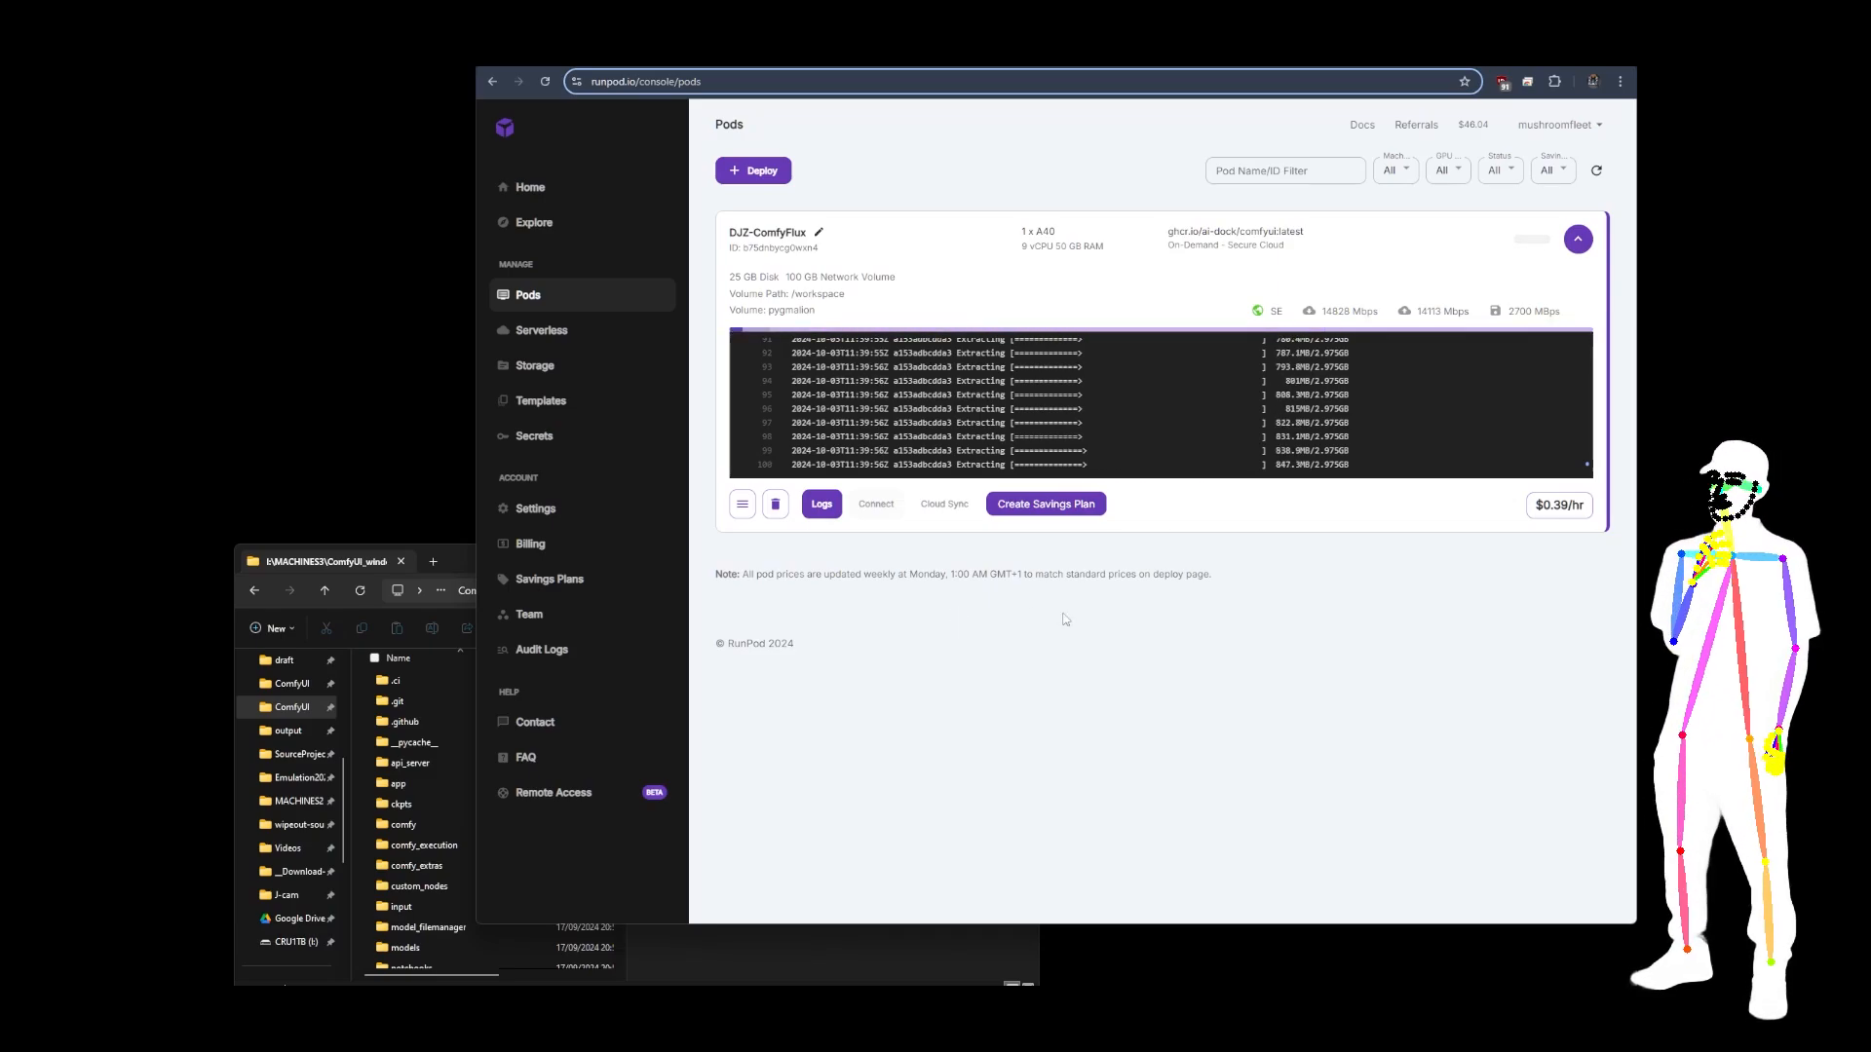
Open the pod's edit settings, review the web login among the environment variables, and cancel without saving.
{"action": "left_click", "coordinate": [742, 504]}
{"action": "left_click", "coordinate": [679, 479]}
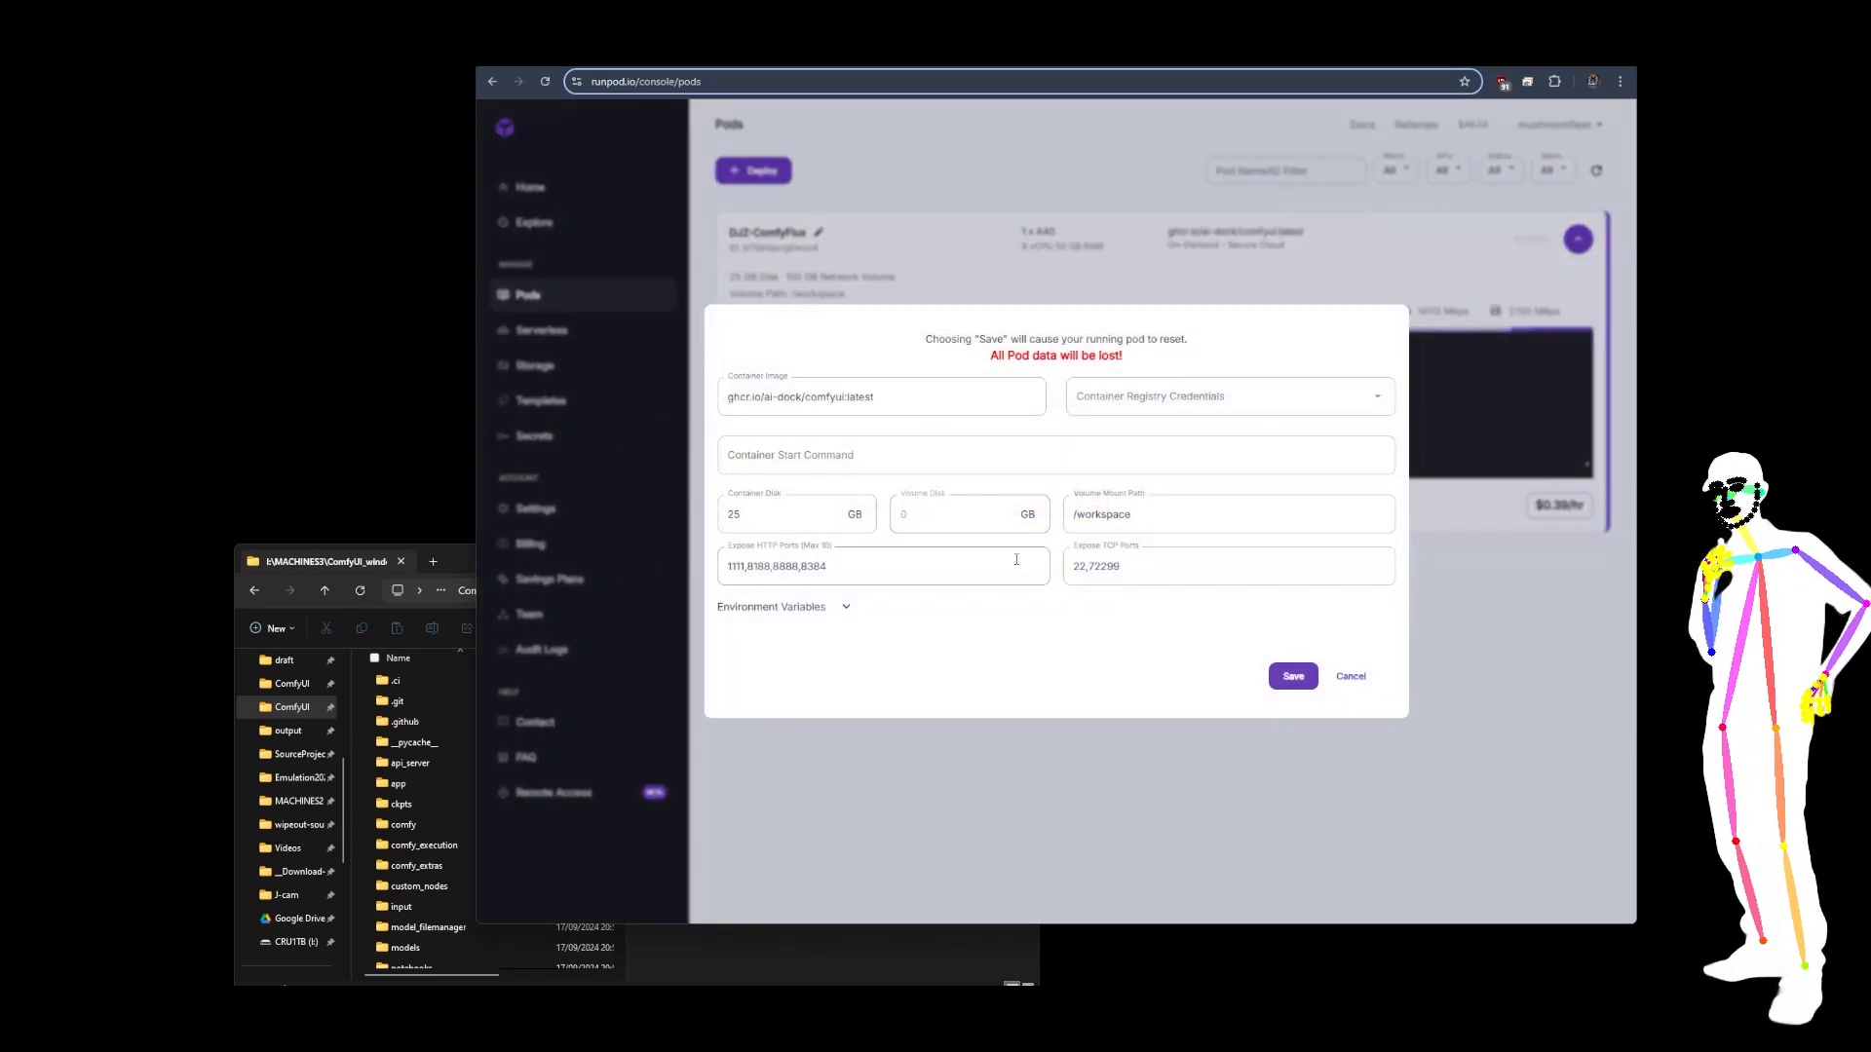
{"action": "left_click", "coordinate": [844, 607]}
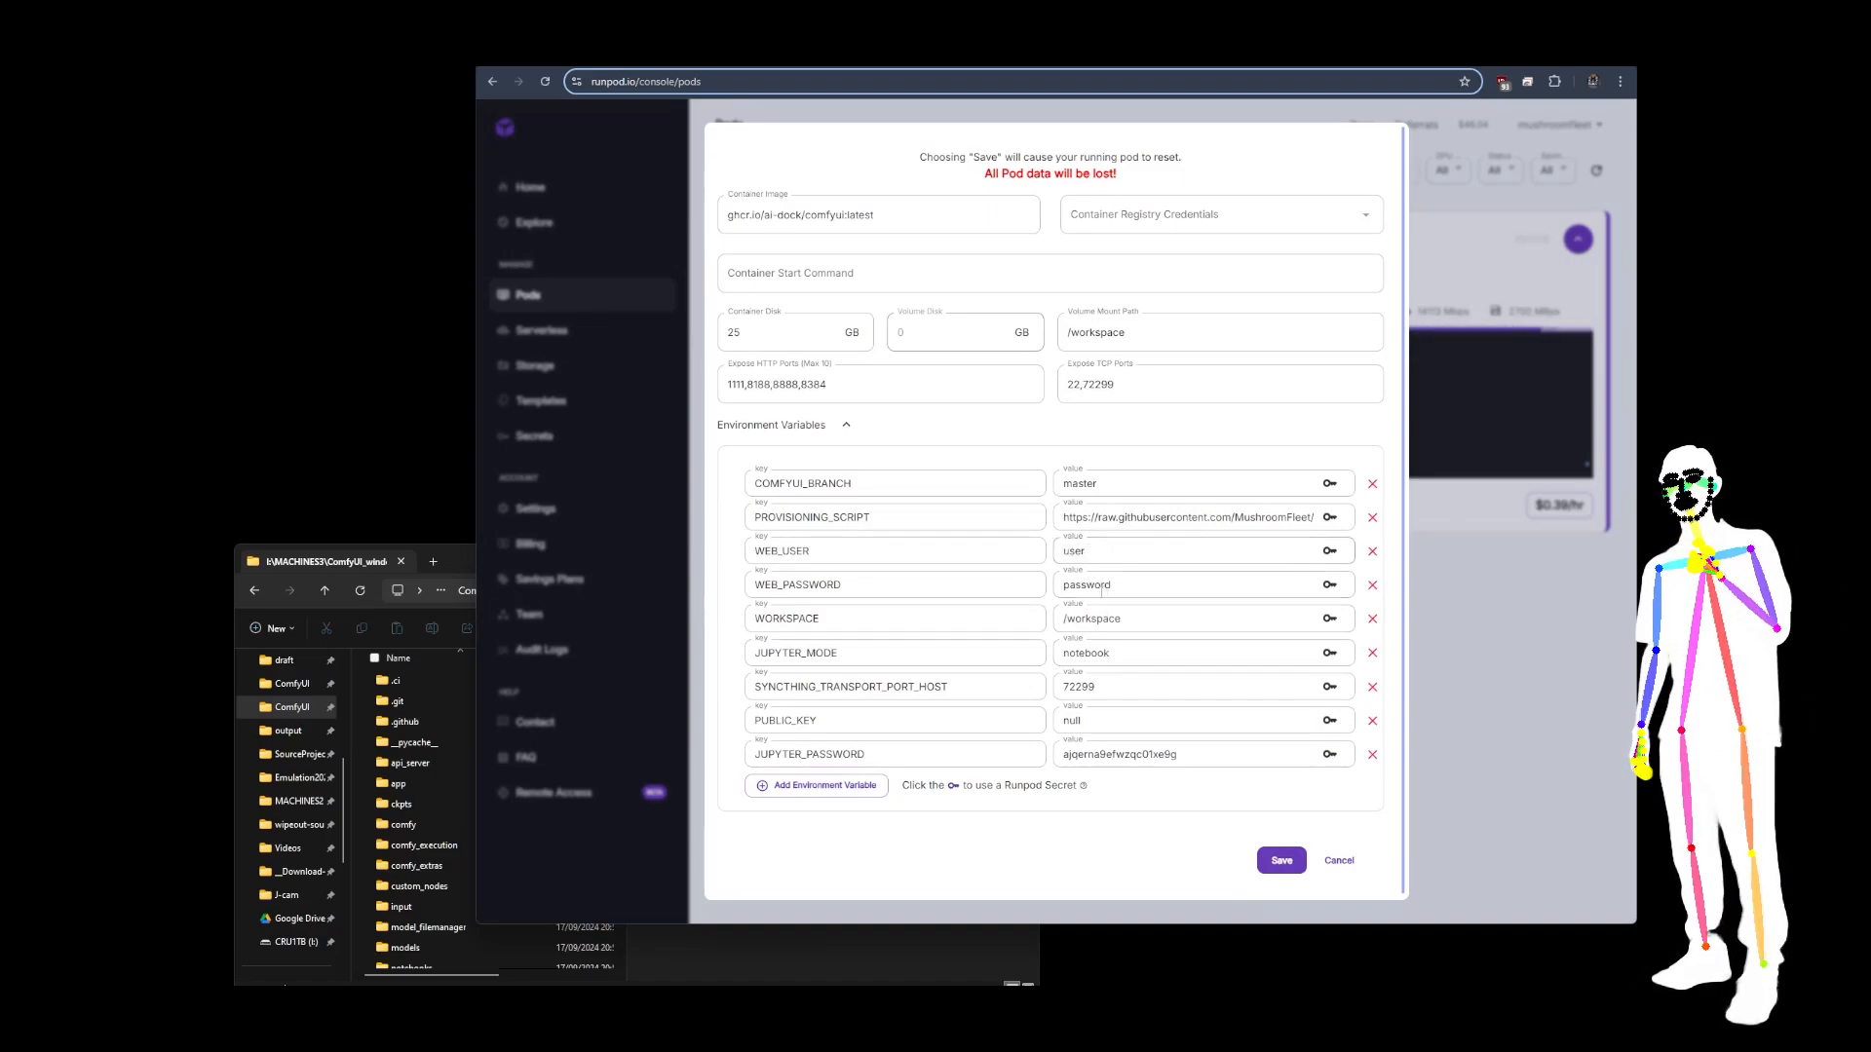
{"action": "left_click", "coordinate": [1120, 584]}
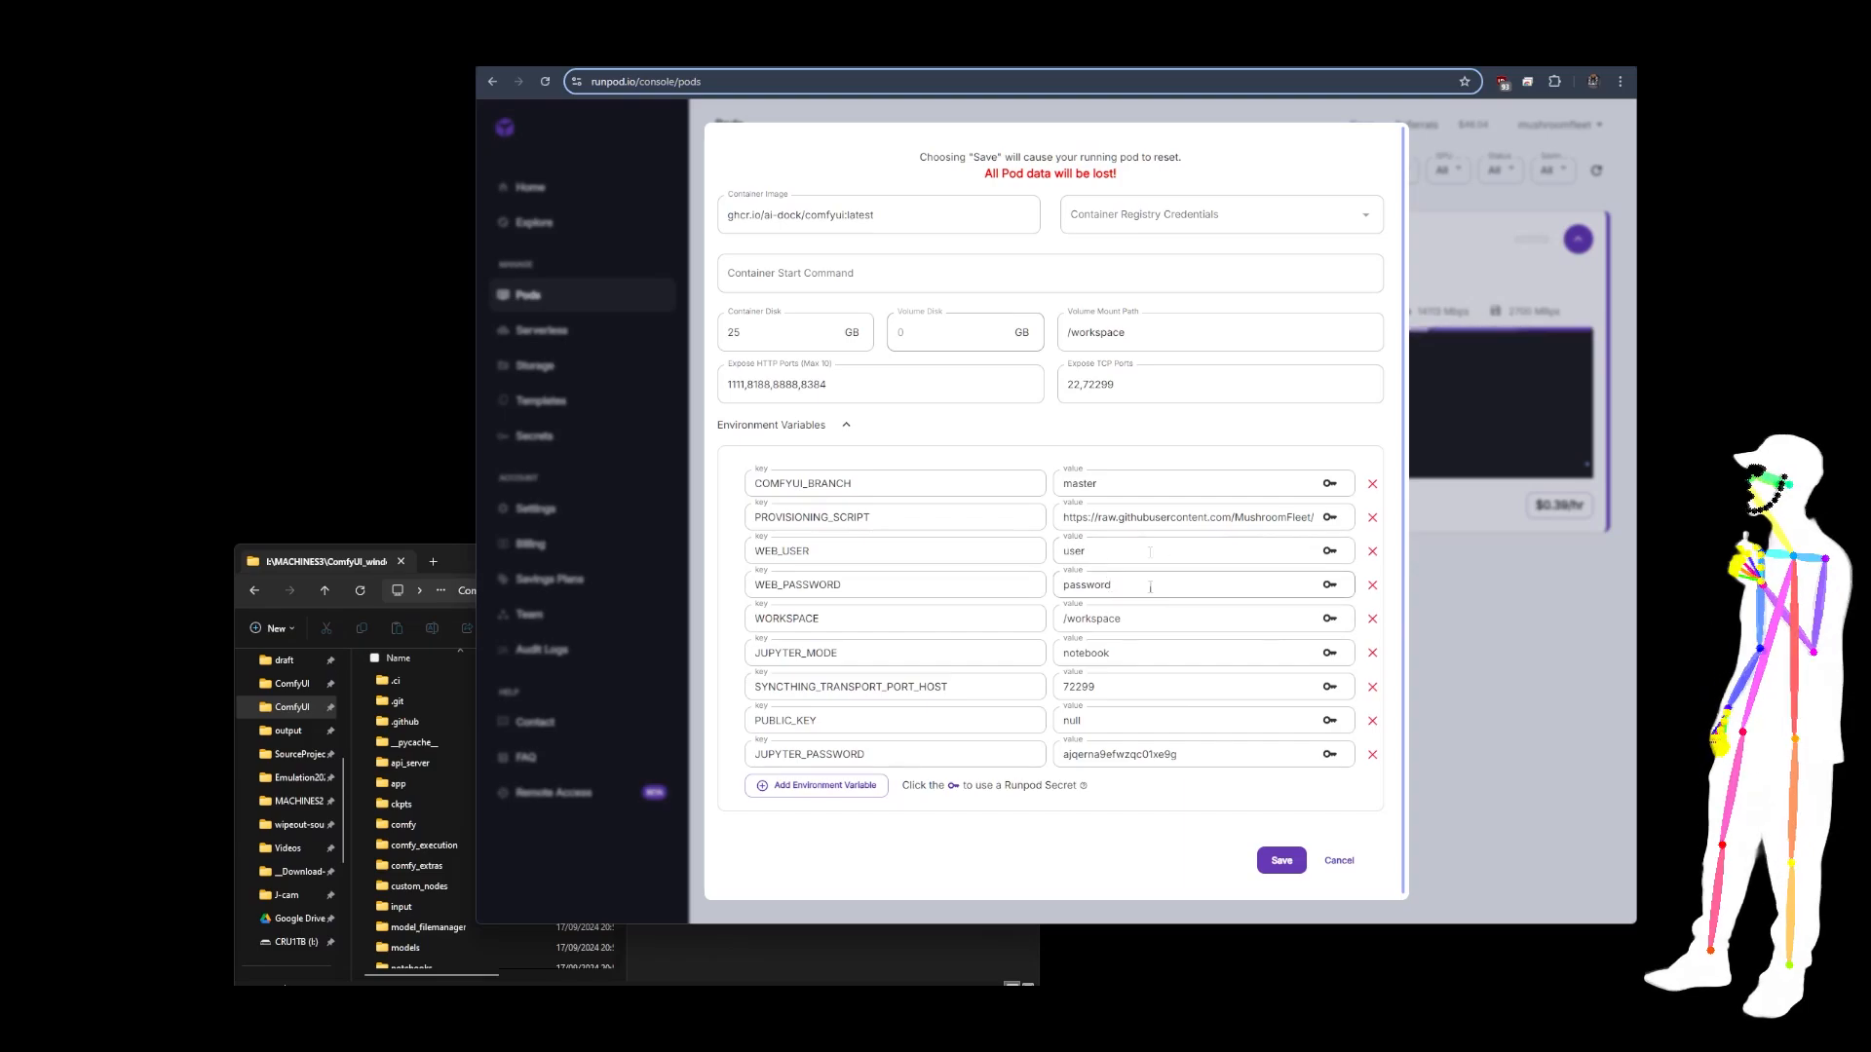
{"action": "left_click", "coordinate": [1339, 860]}
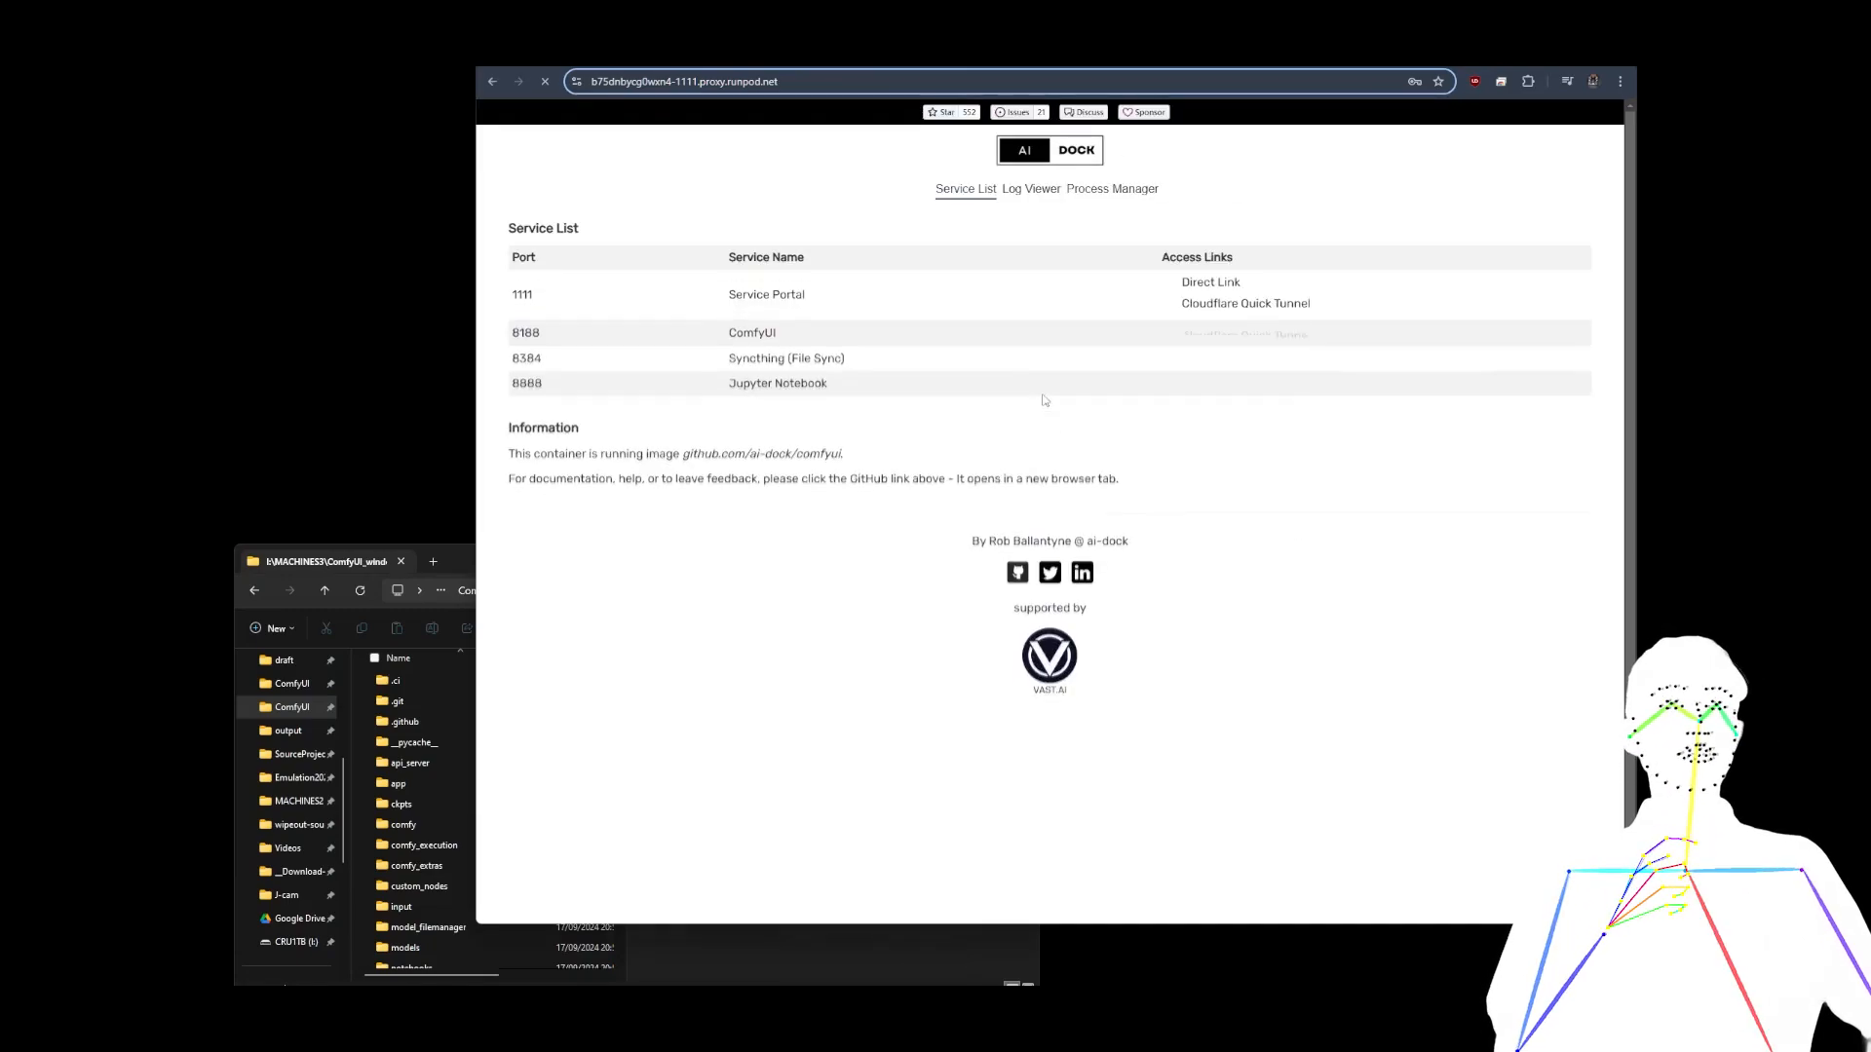
Decline saving the login in the browser, and open the Service Portal and ComfyUI through their Cloudflare Quick Tunnels.
{"action": "left_click", "coordinate": [1181, 303]}
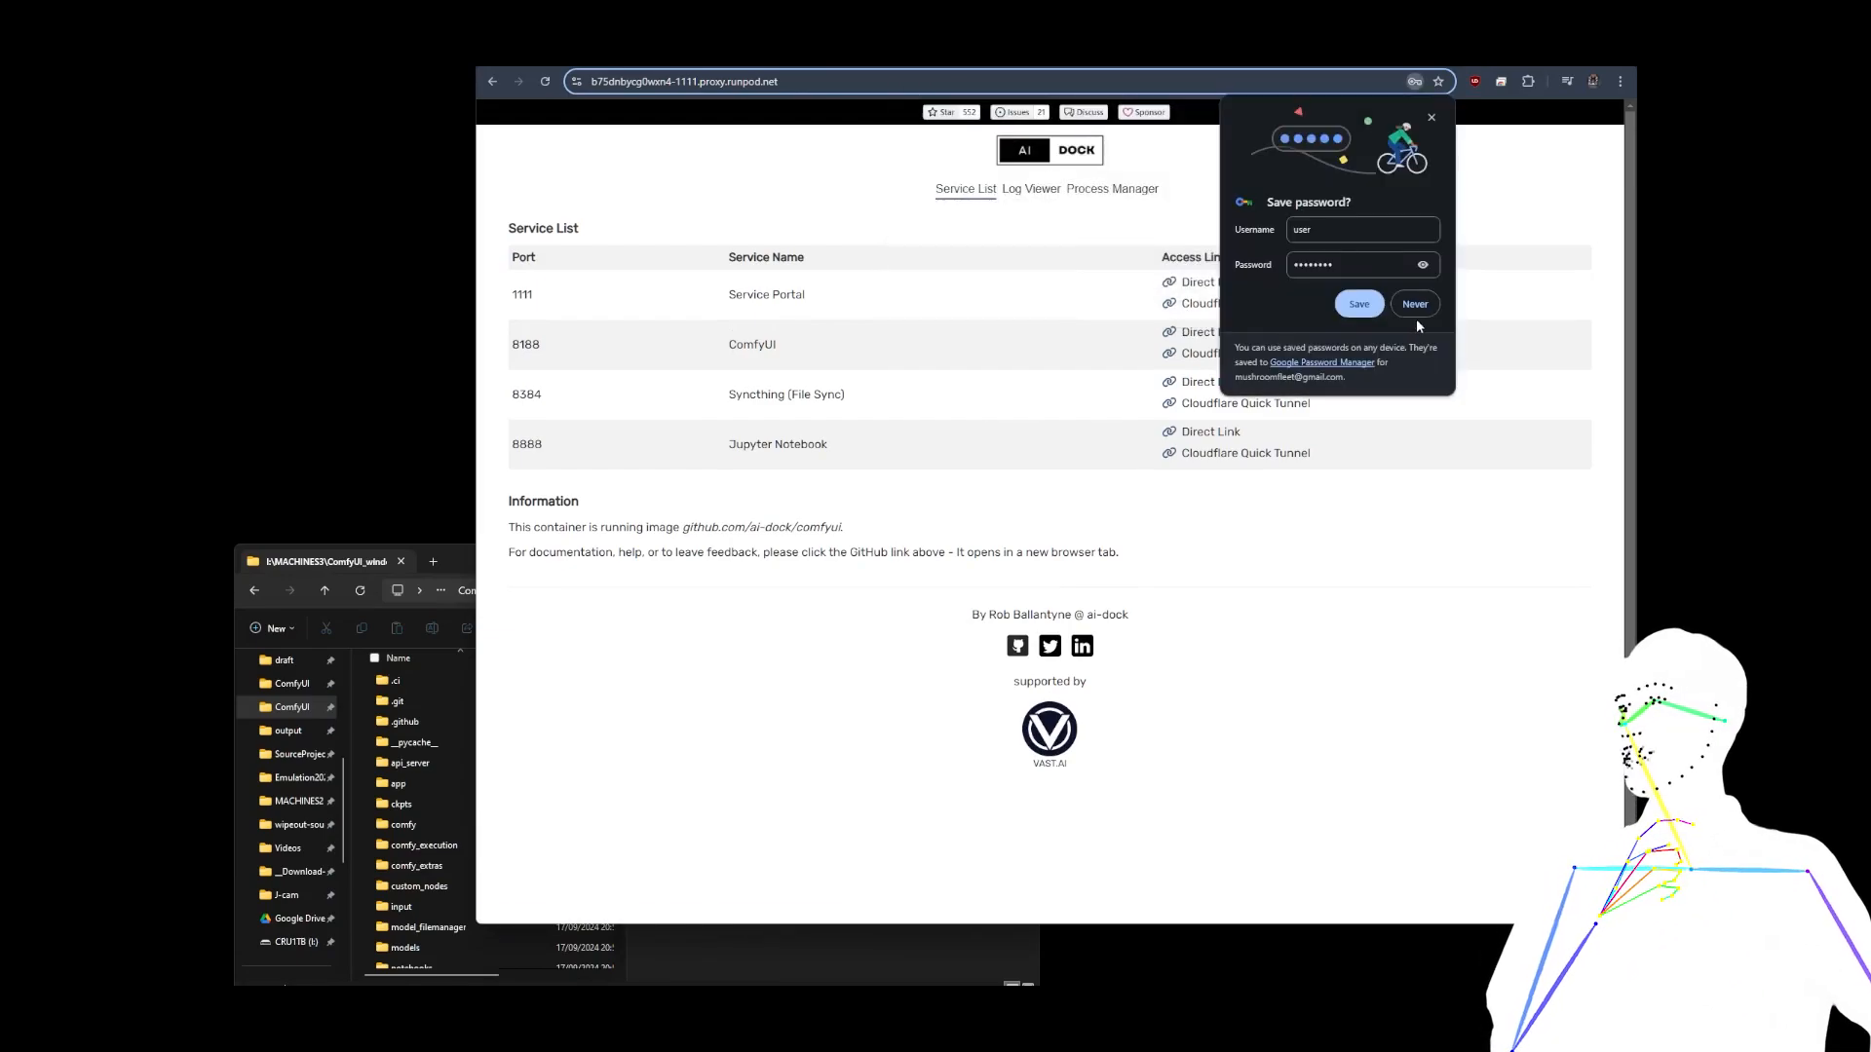
{"action": "left_click", "coordinate": [1416, 304]}
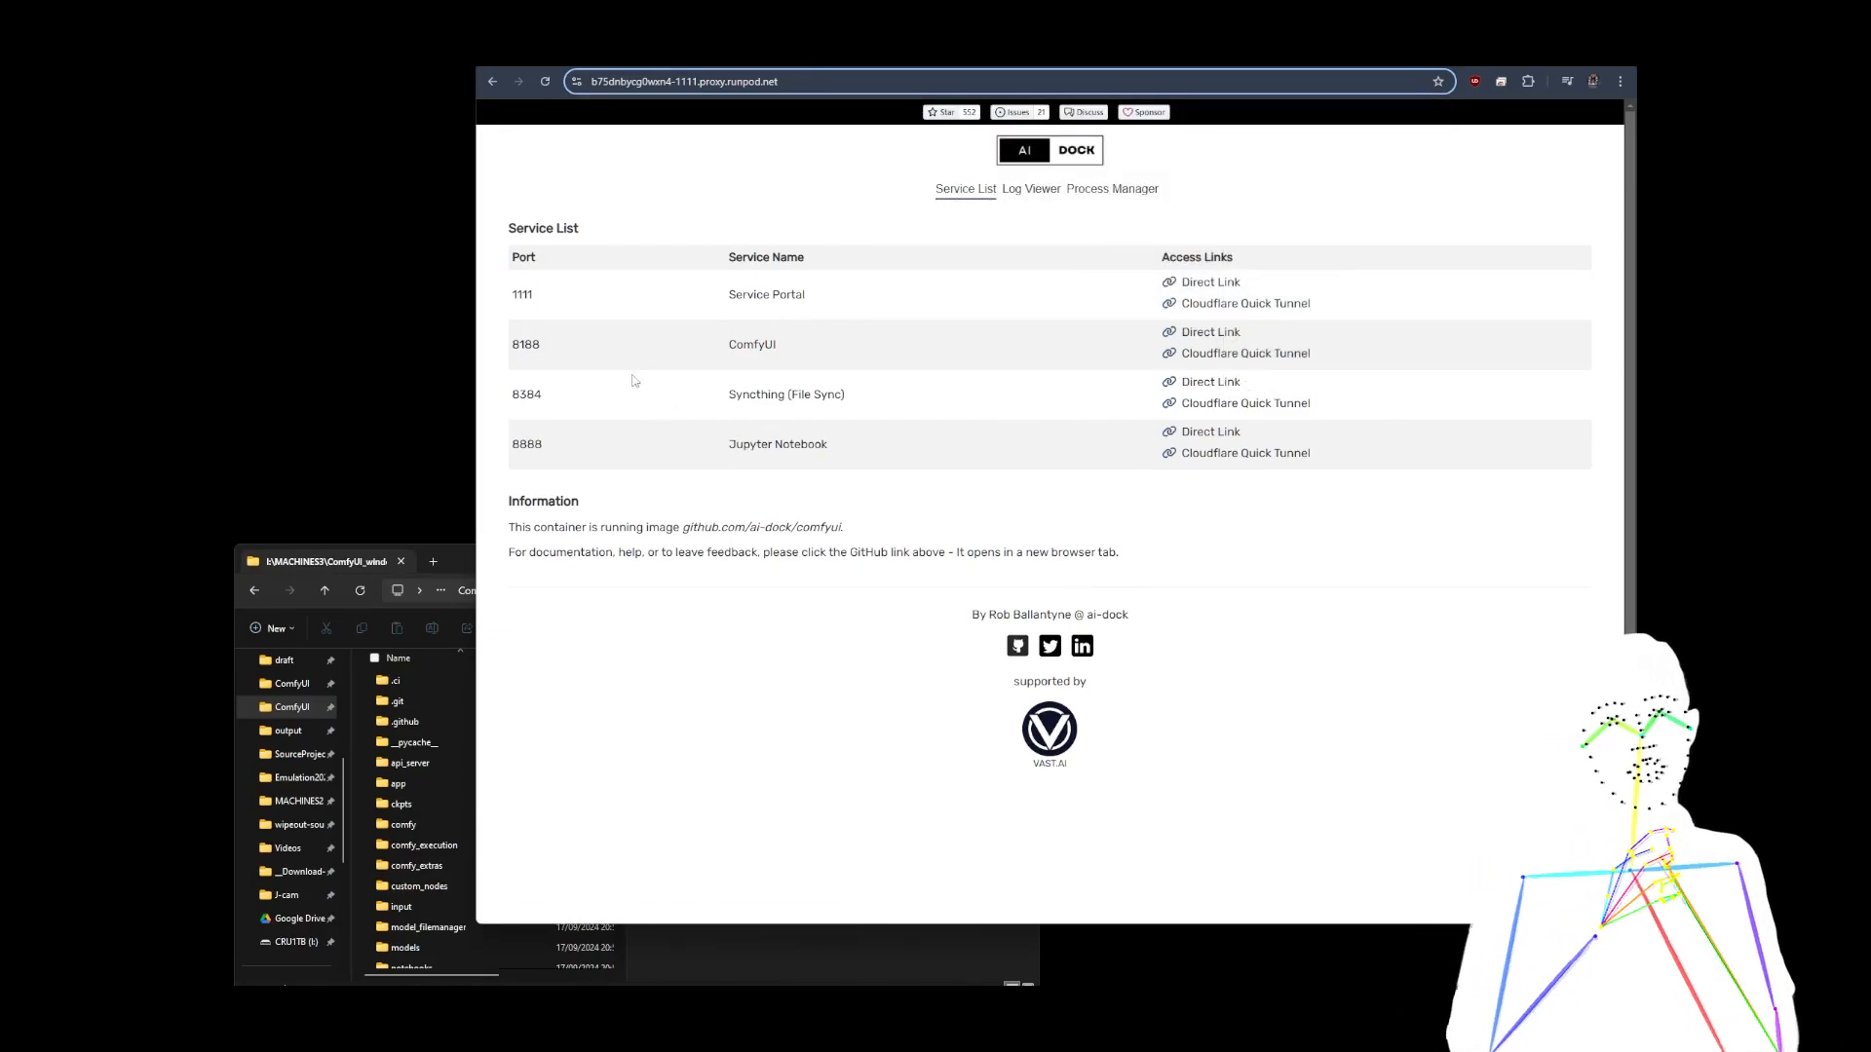
{"action": "left_click", "coordinate": [1228, 308]}
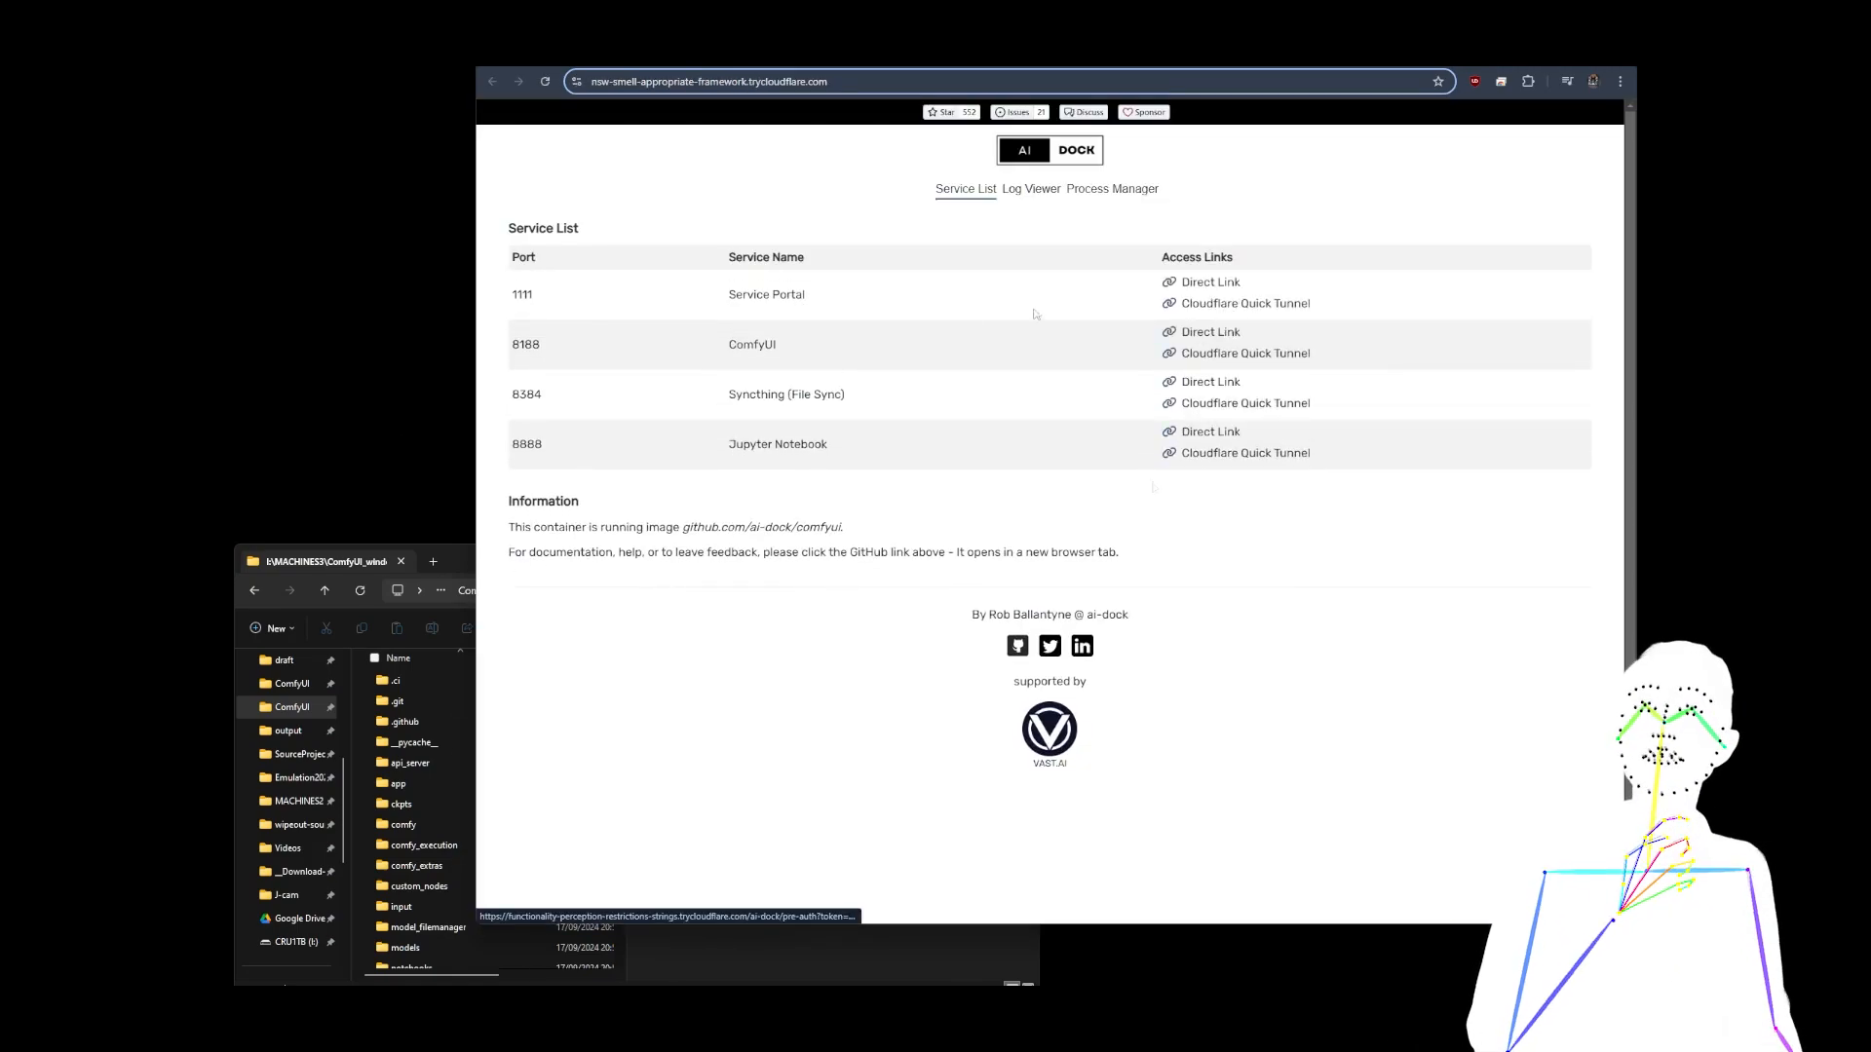
{"action": "left_click", "coordinate": [1228, 353]}
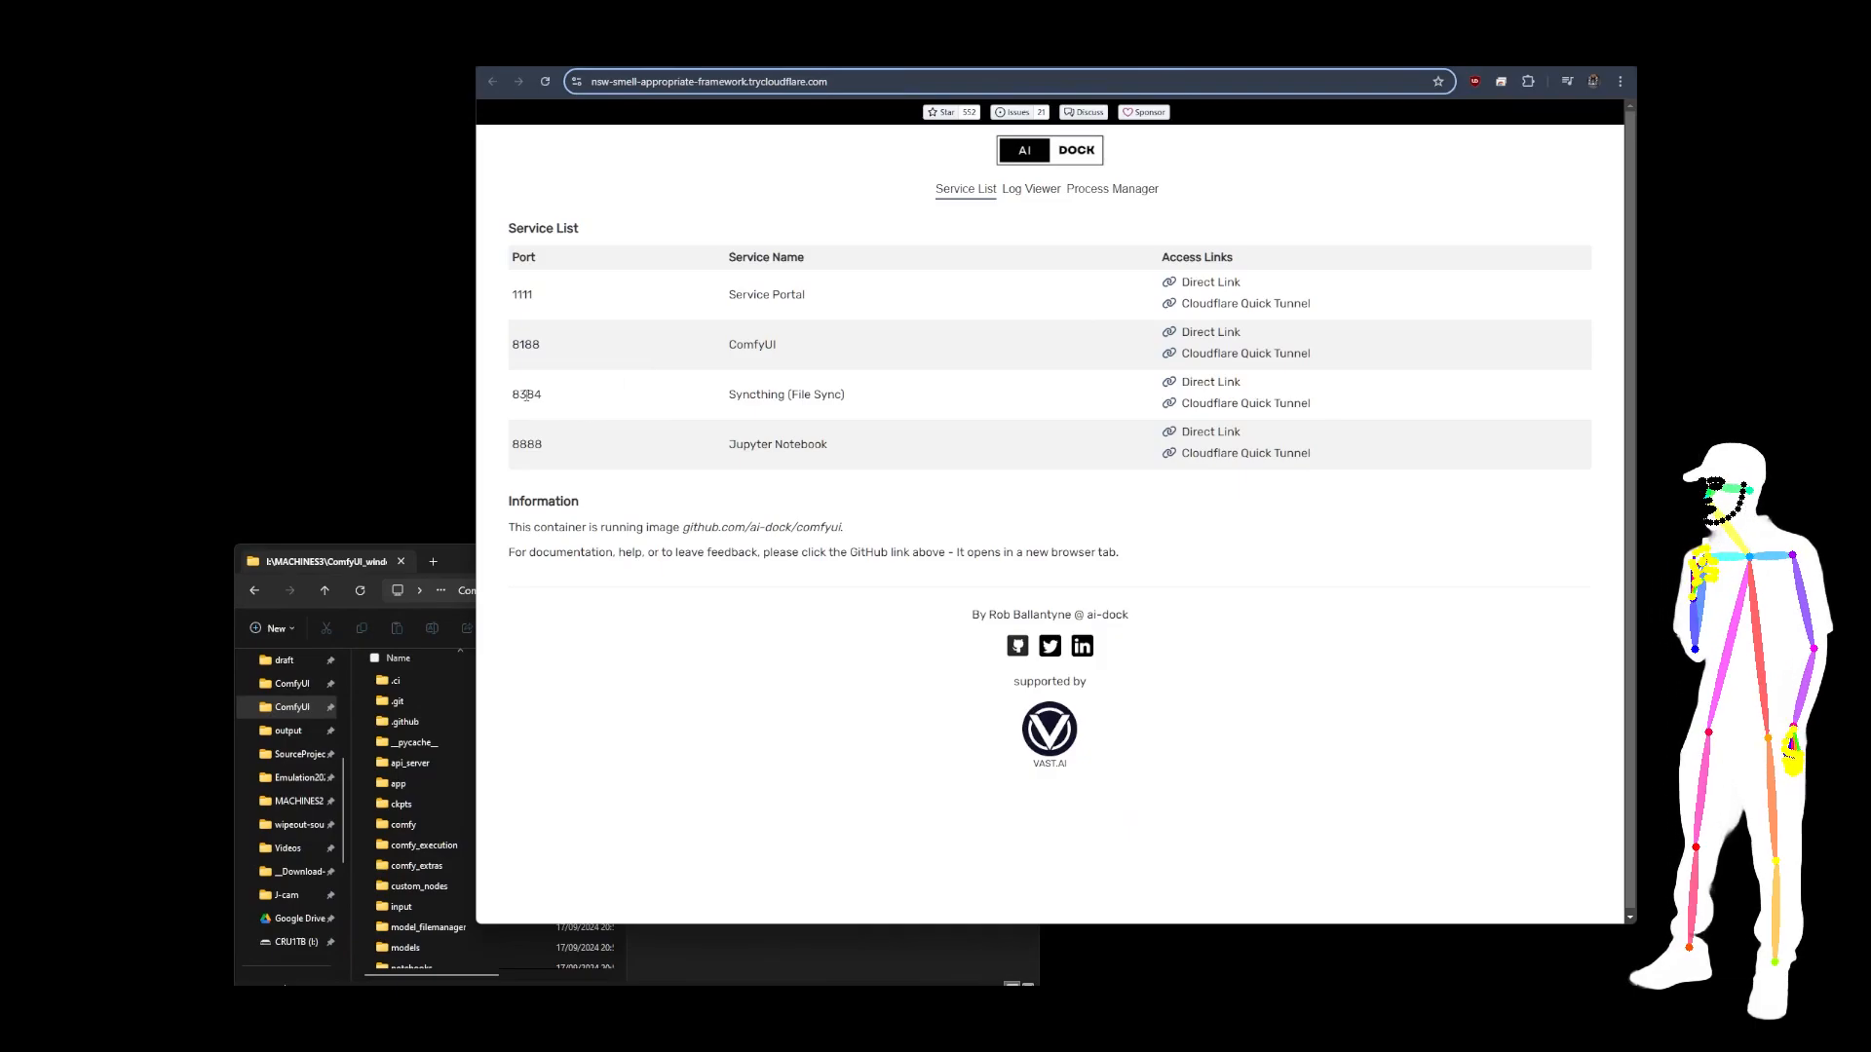
Open Syncthing and Jupyter Notebook from the service list through their Cloudflare Quick Tunnels.
{"action": "left_click", "coordinate": [1218, 403]}
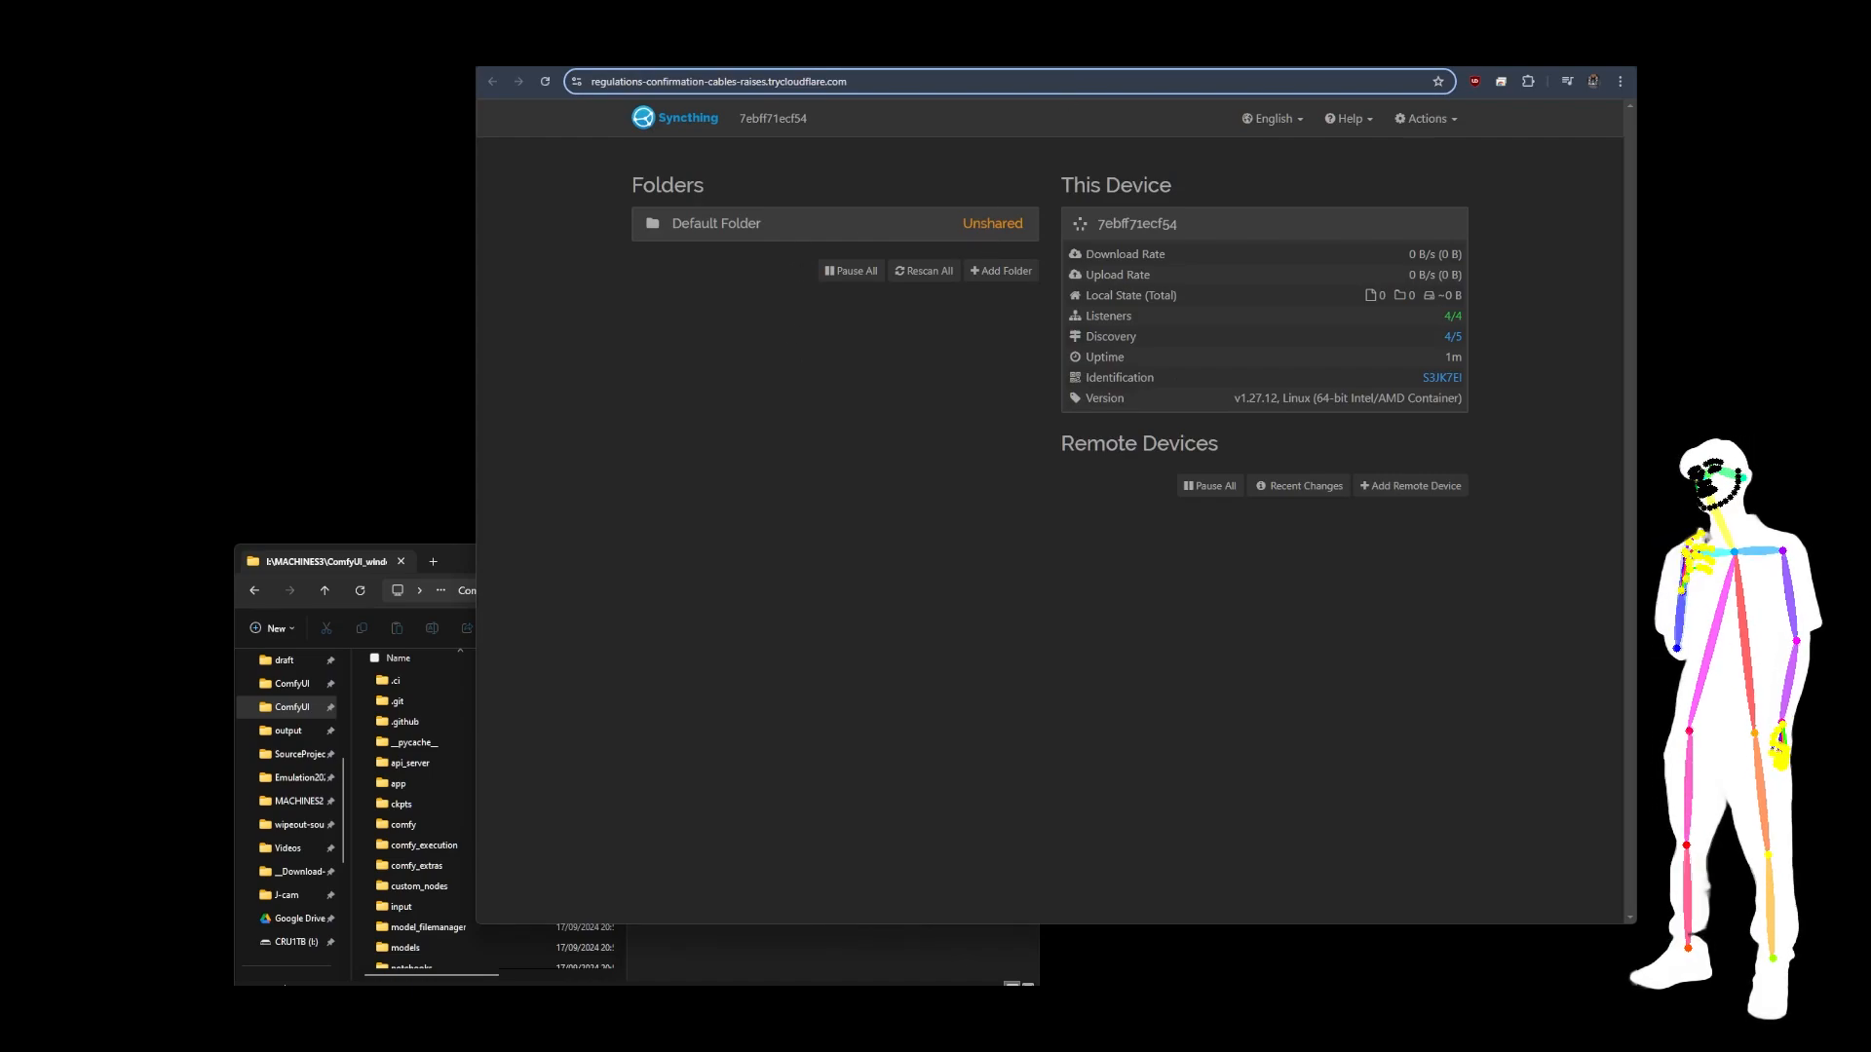
{"action": "key", "text": "ctrl+shift+Tab"}
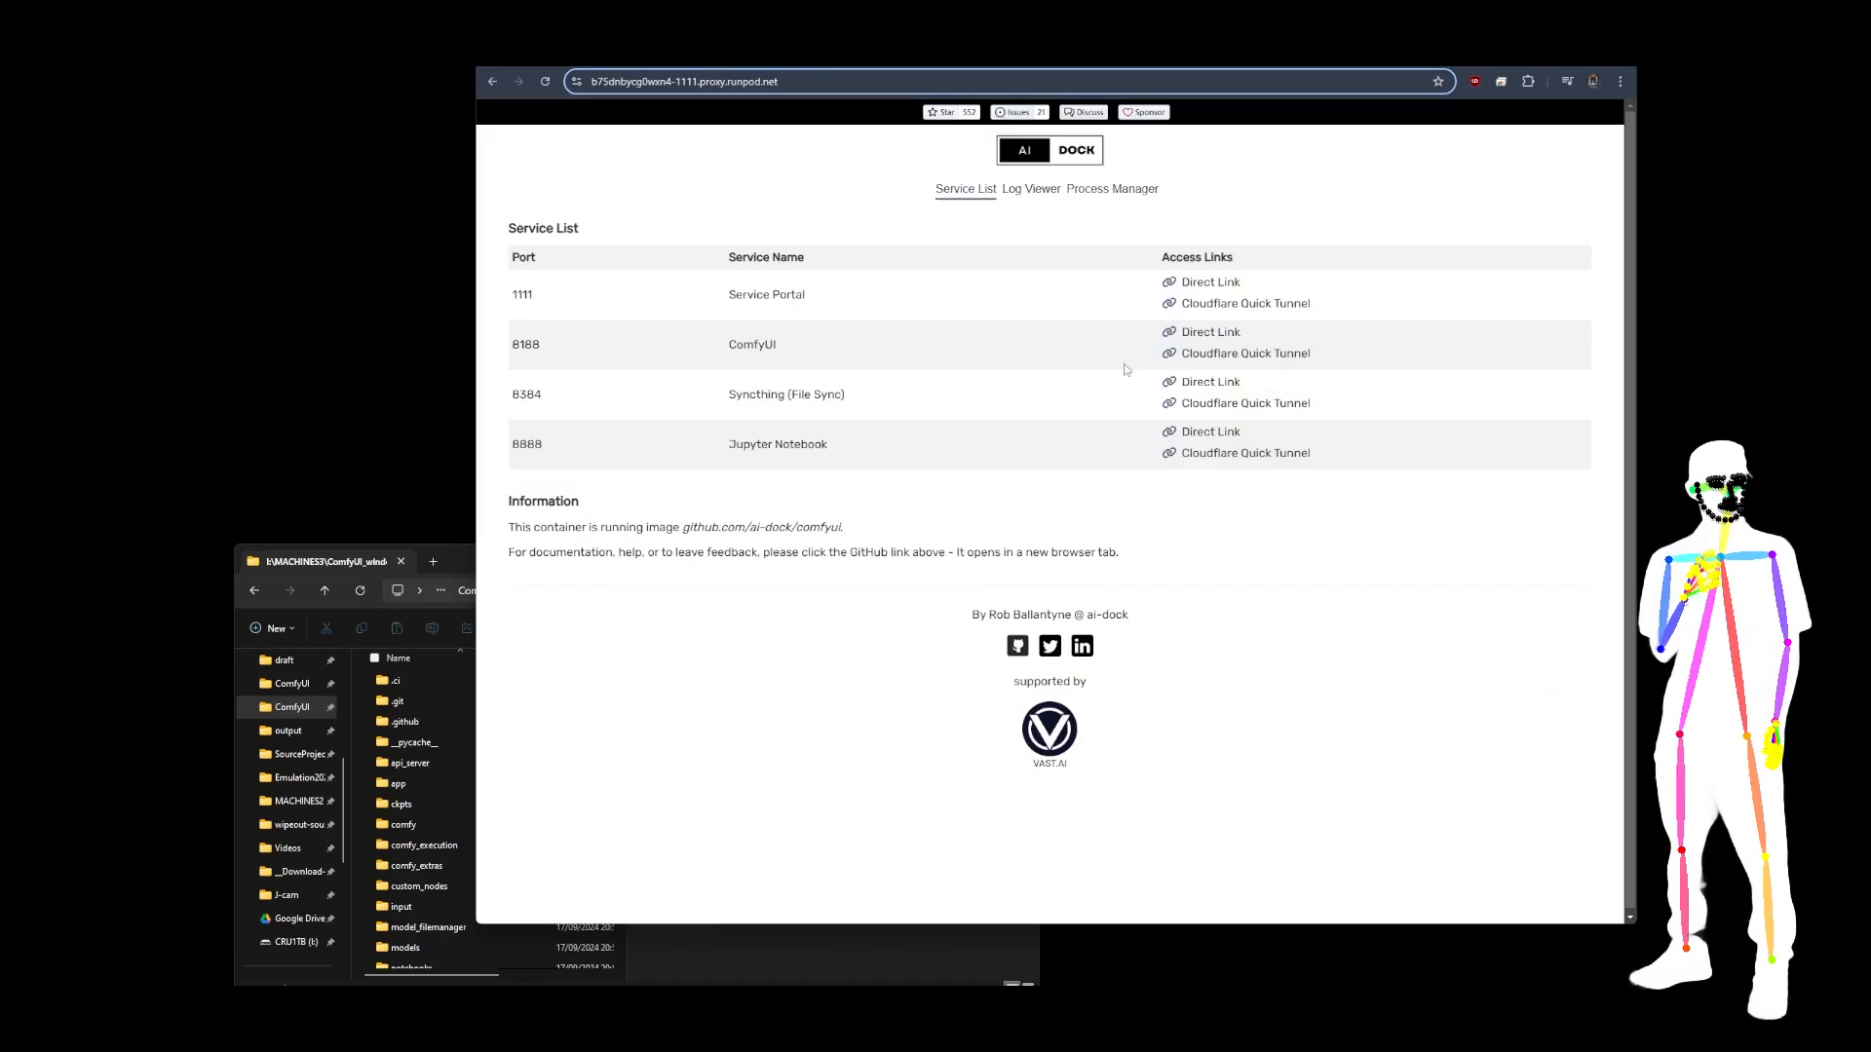
{"action": "left_click", "coordinate": [1218, 453]}
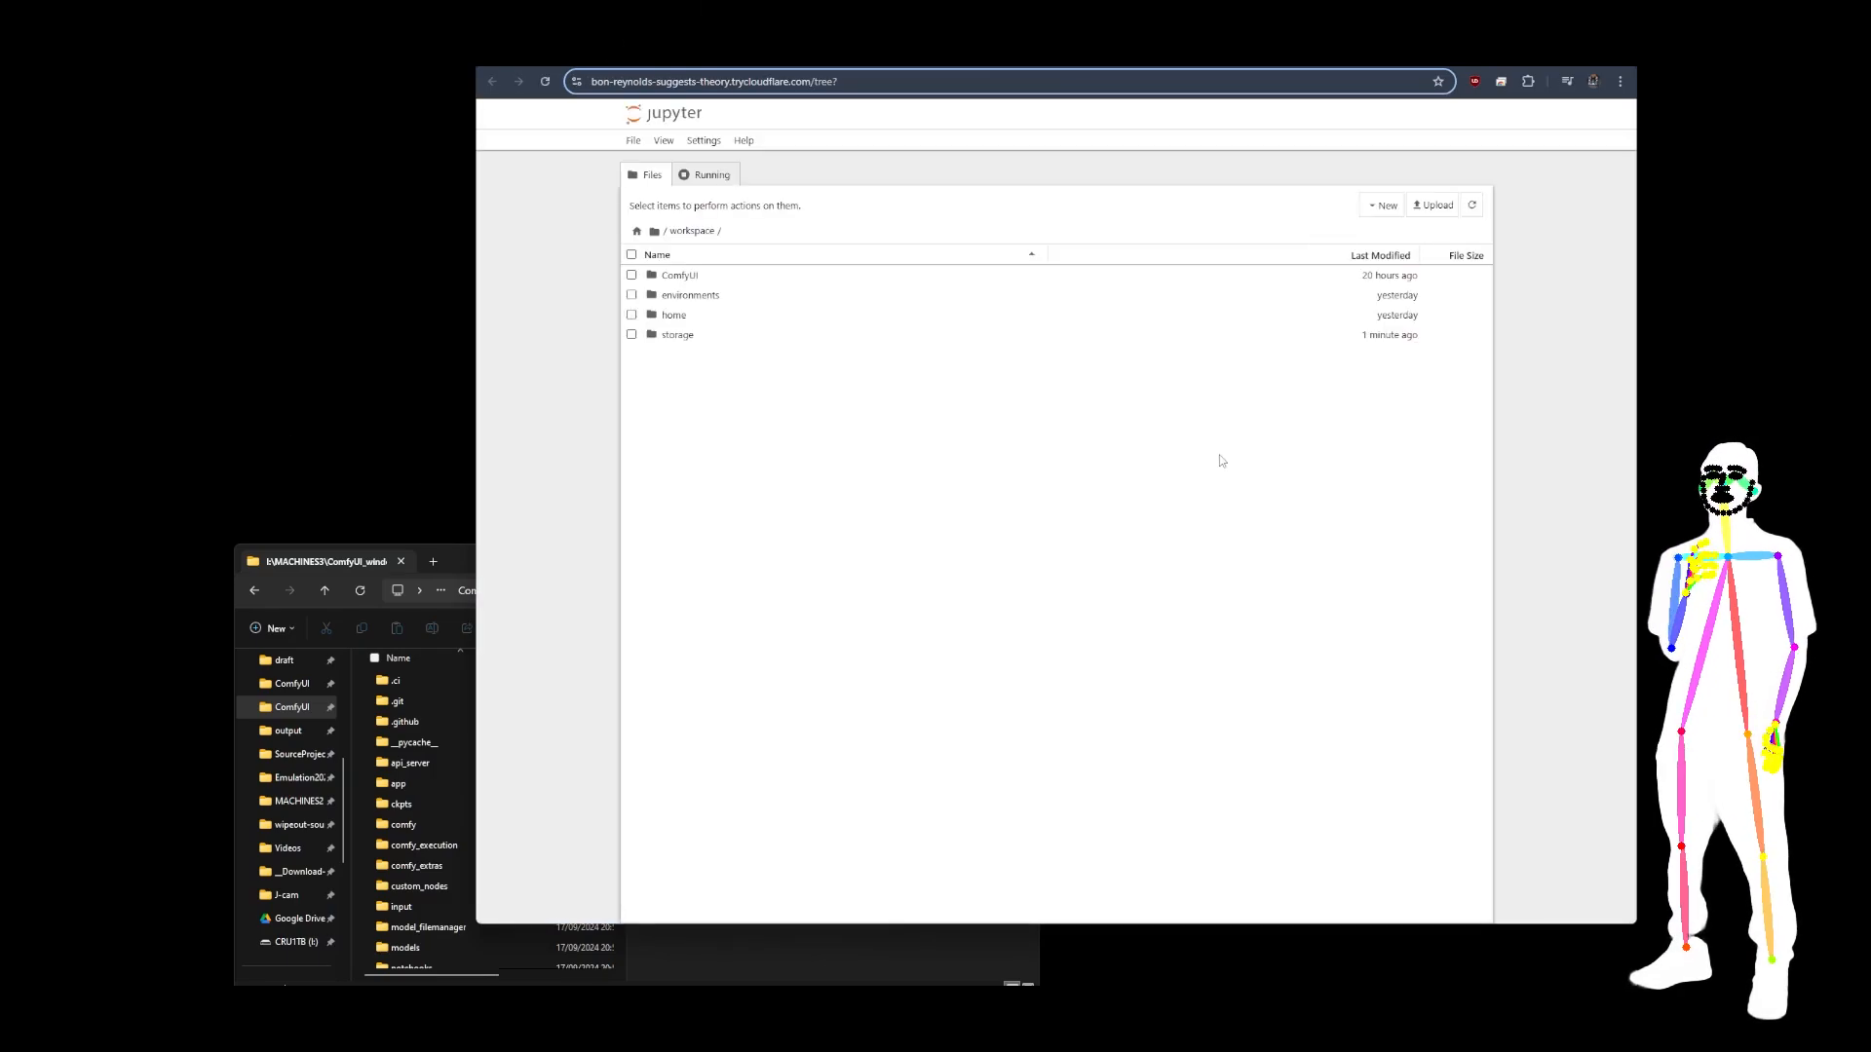
Browse to the ComfyUI output folder in Jupyter, select all its files, and look through the available file actions.
{"action": "left_click", "coordinate": [657, 278]}
{"action": "double_click", "coordinate": [657, 278]}
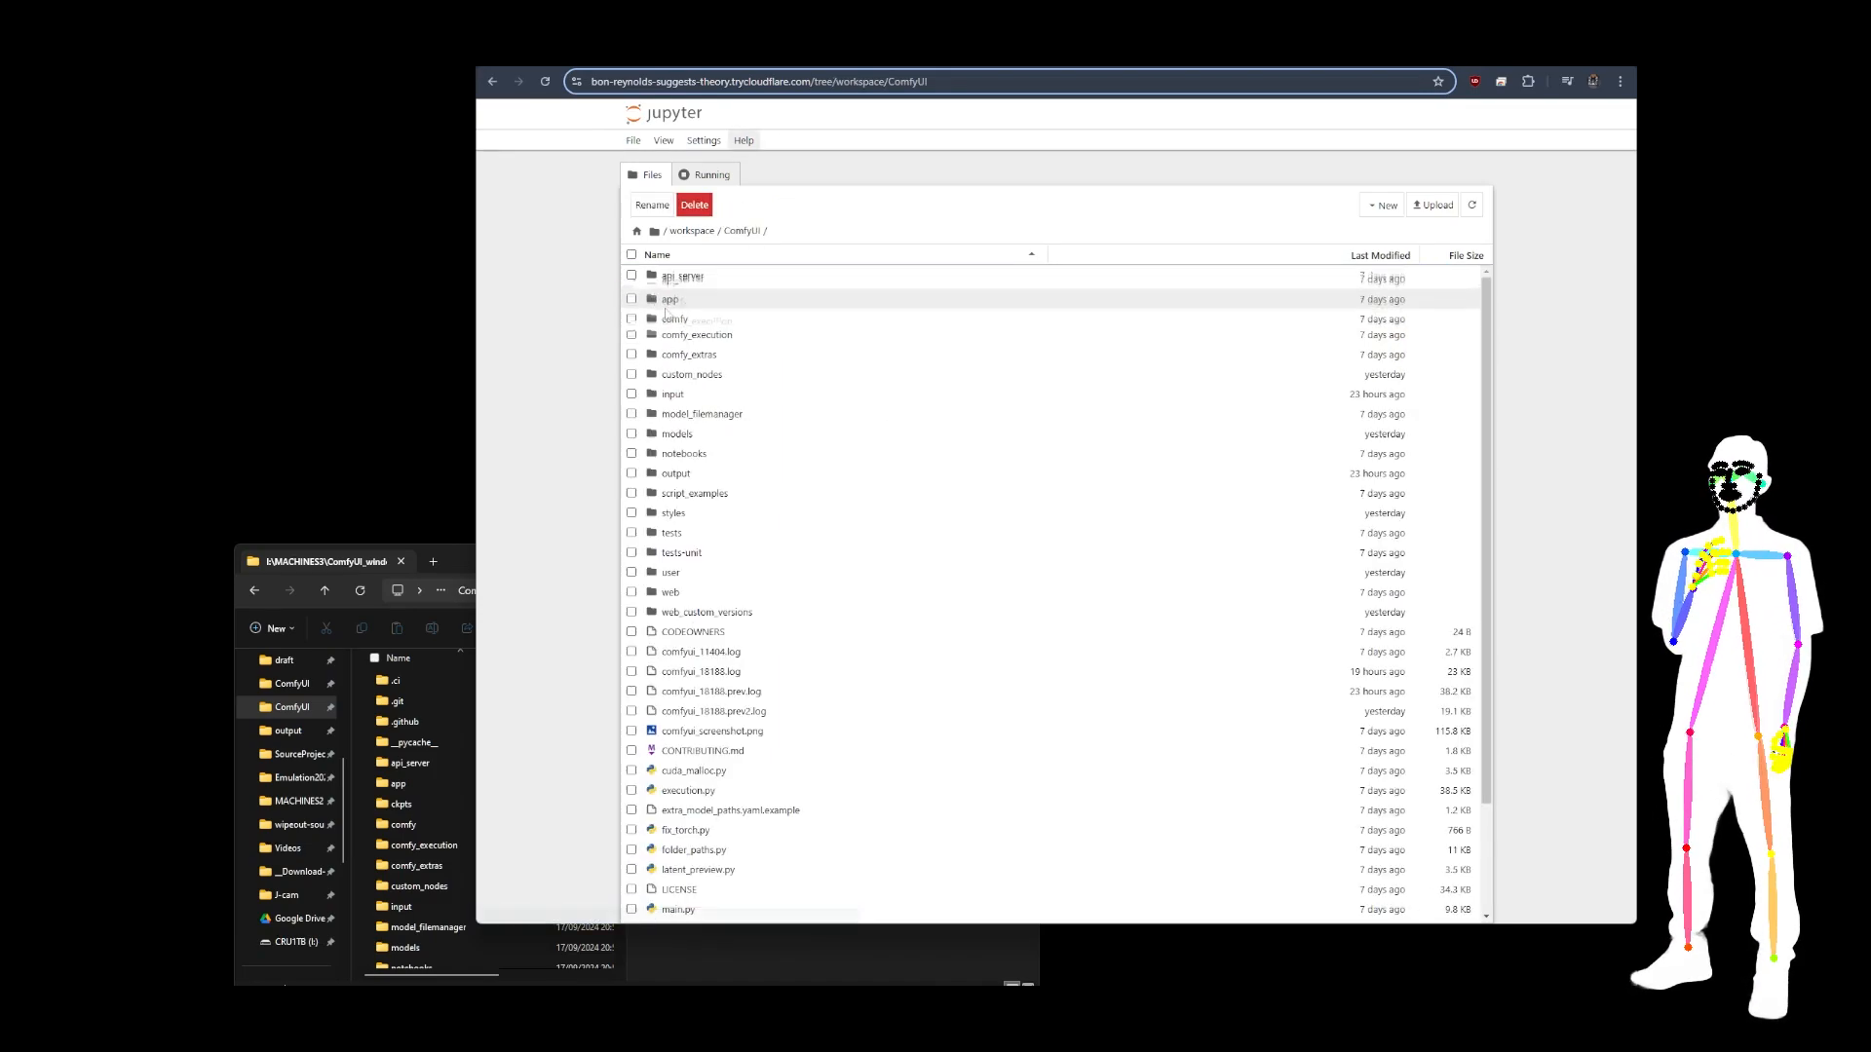
{"action": "left_click", "coordinate": [653, 478]}
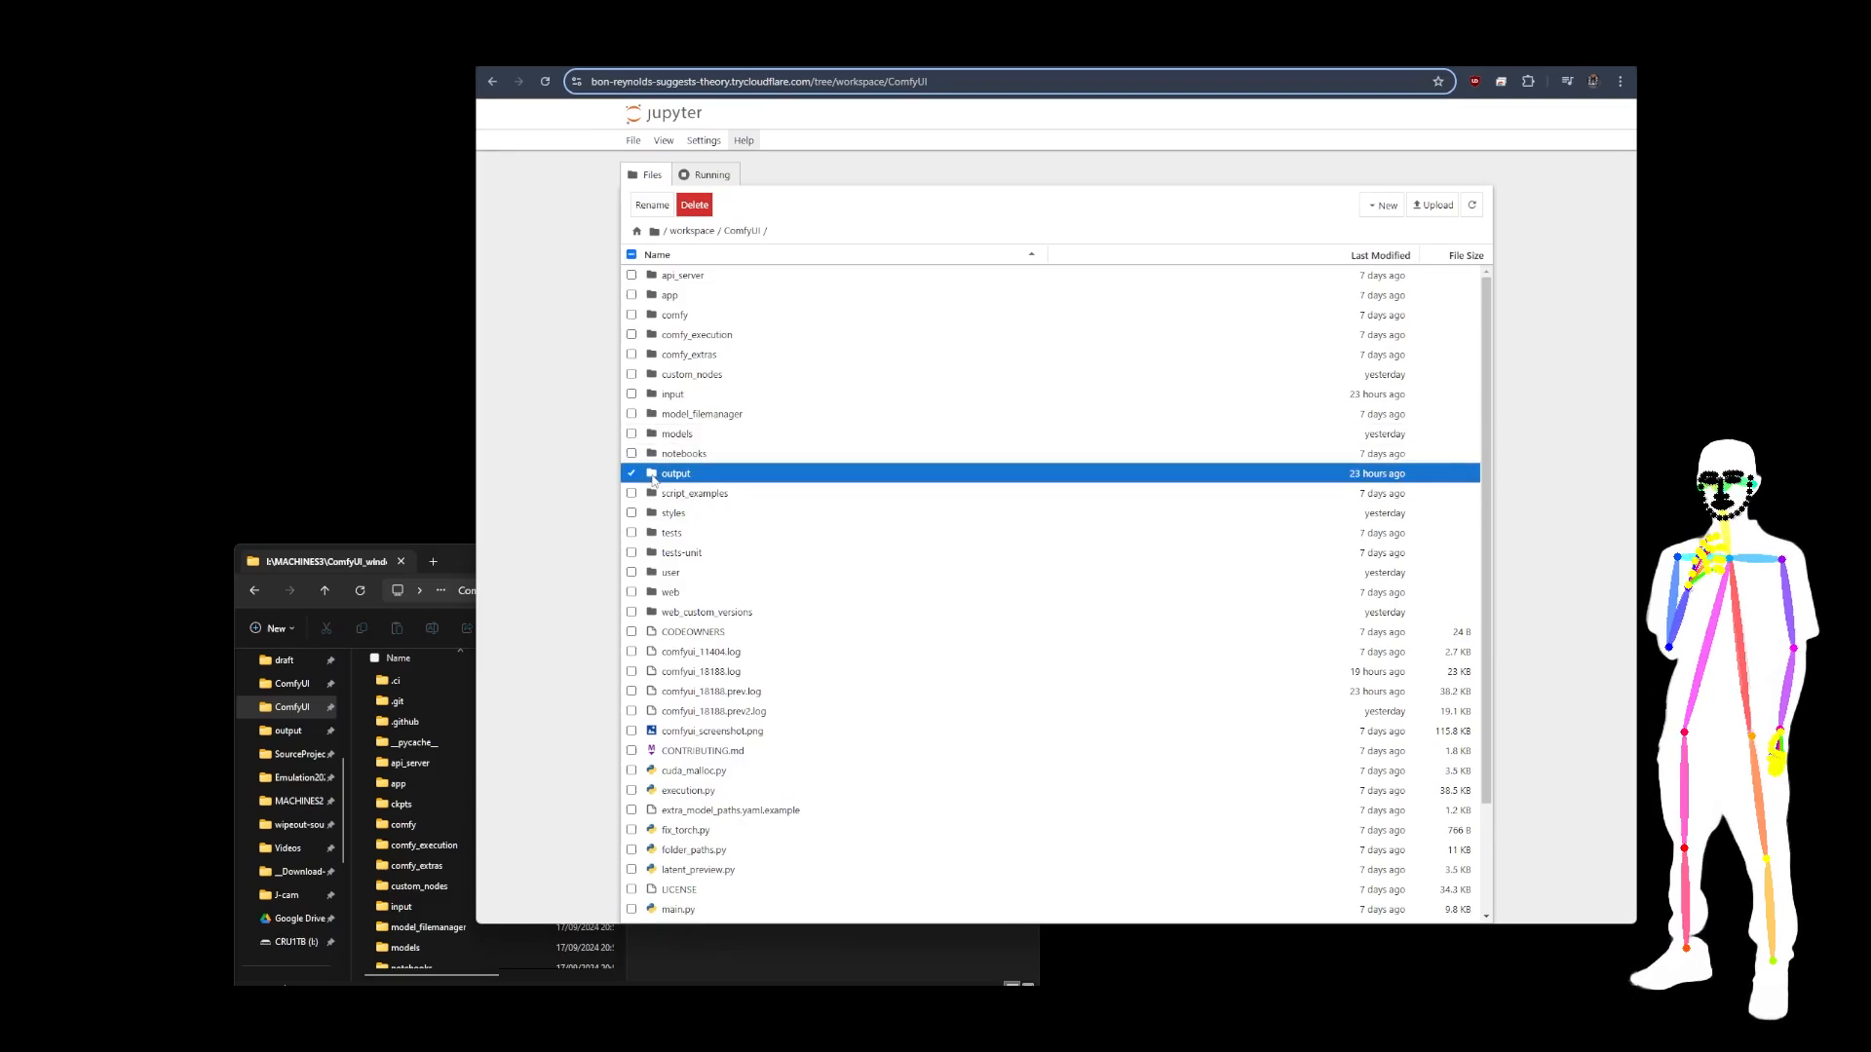
{"action": "double_click", "coordinate": [654, 477]}
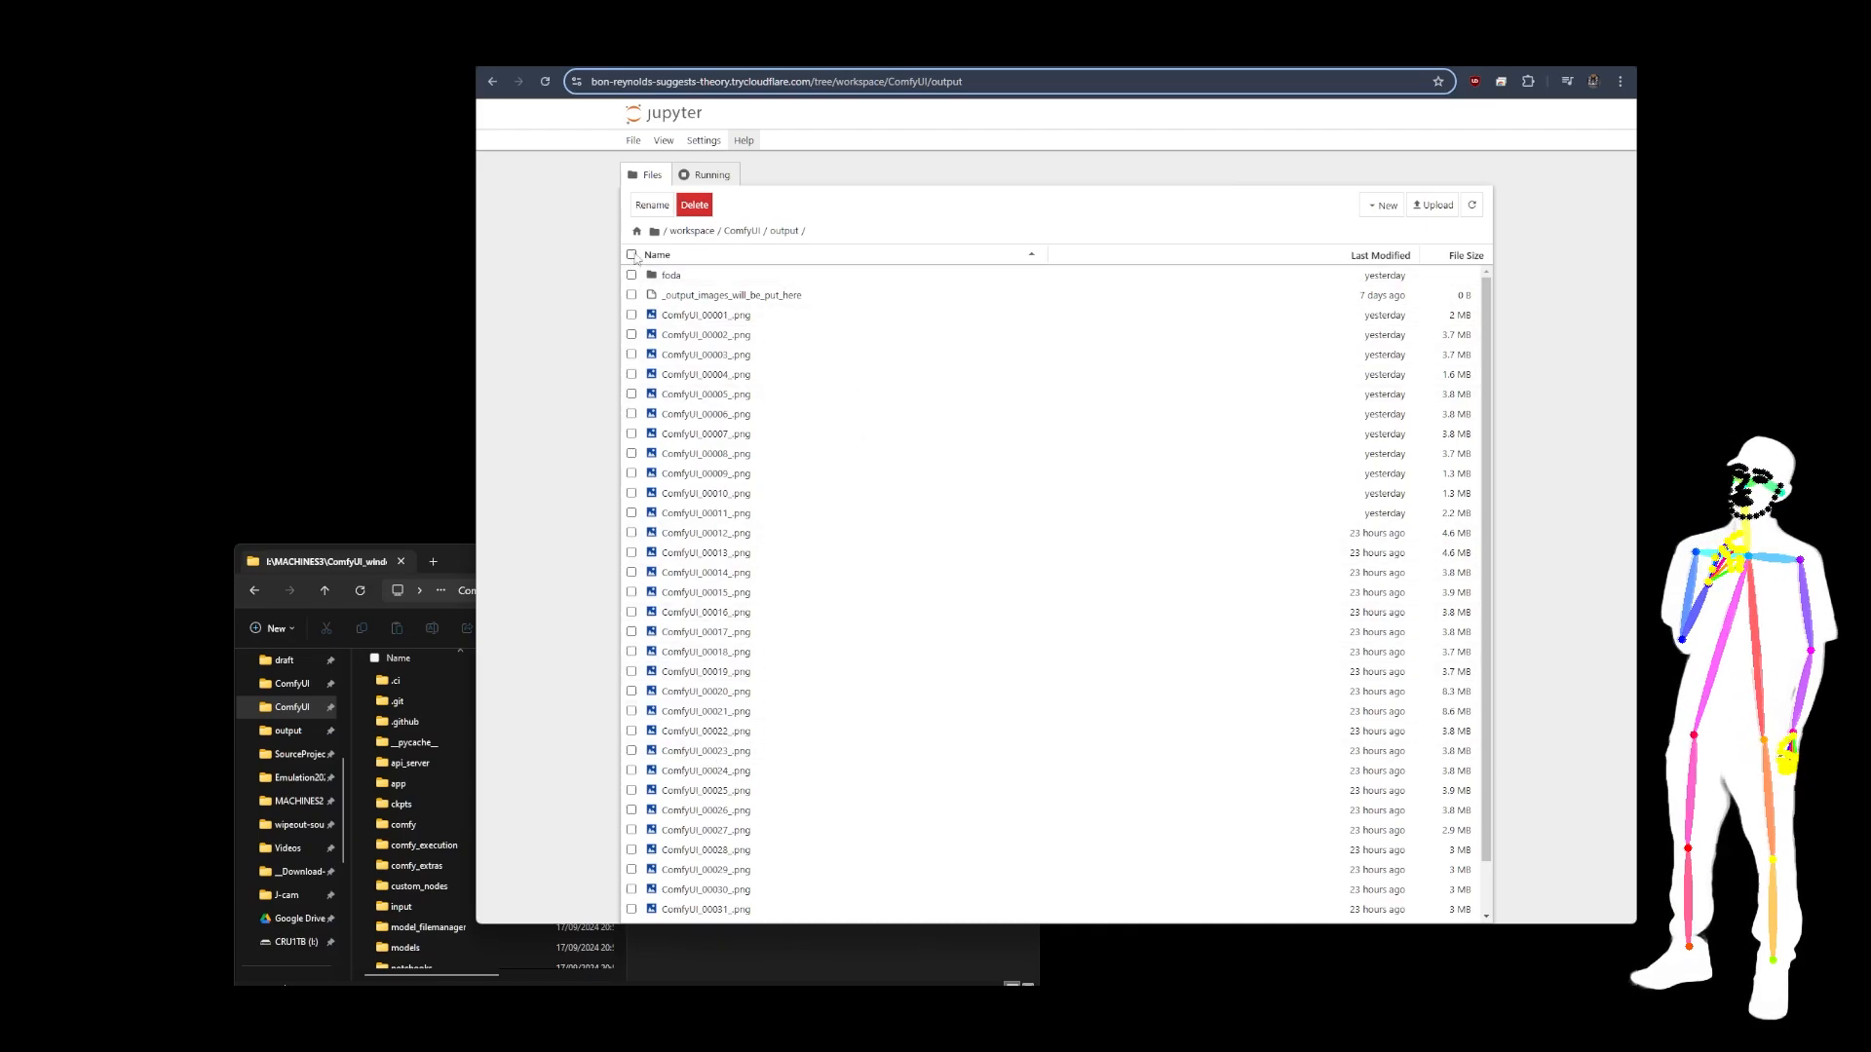
{"action": "key", "text": "ctrl+a"}
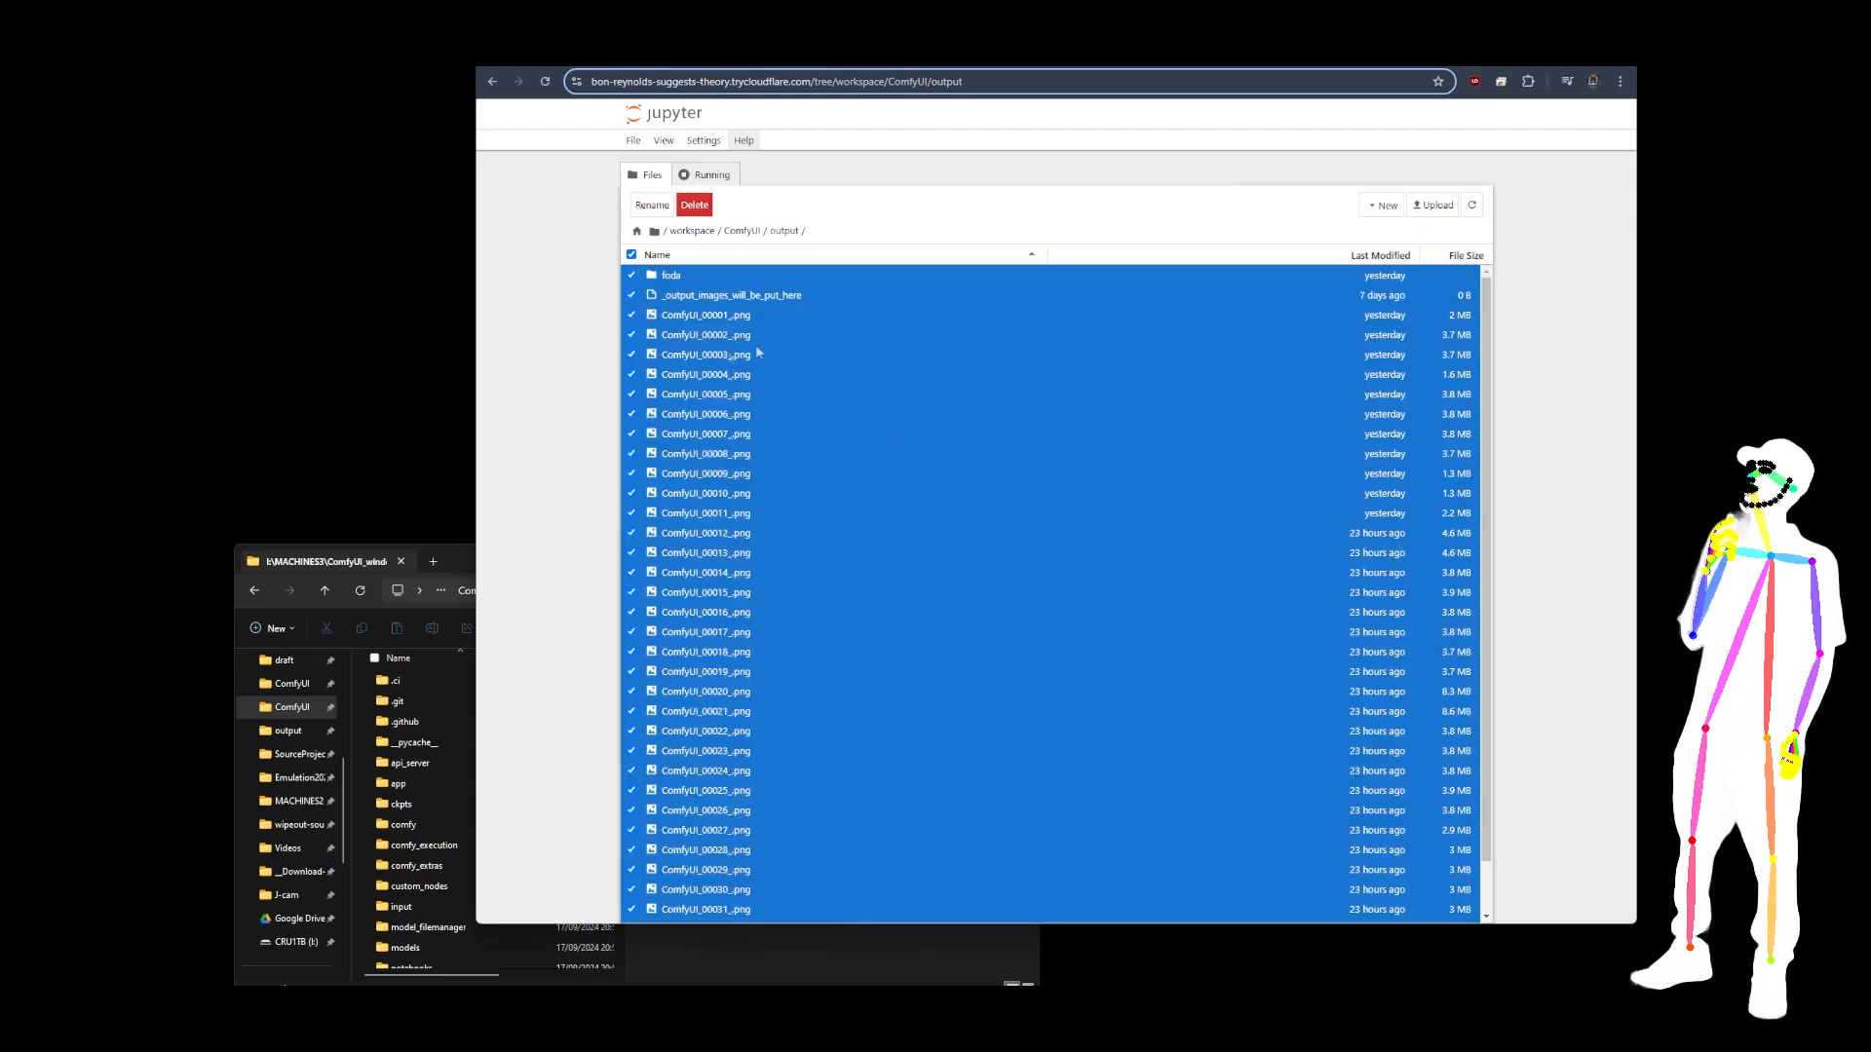
{"action": "right_click", "coordinate": [662, 320]}
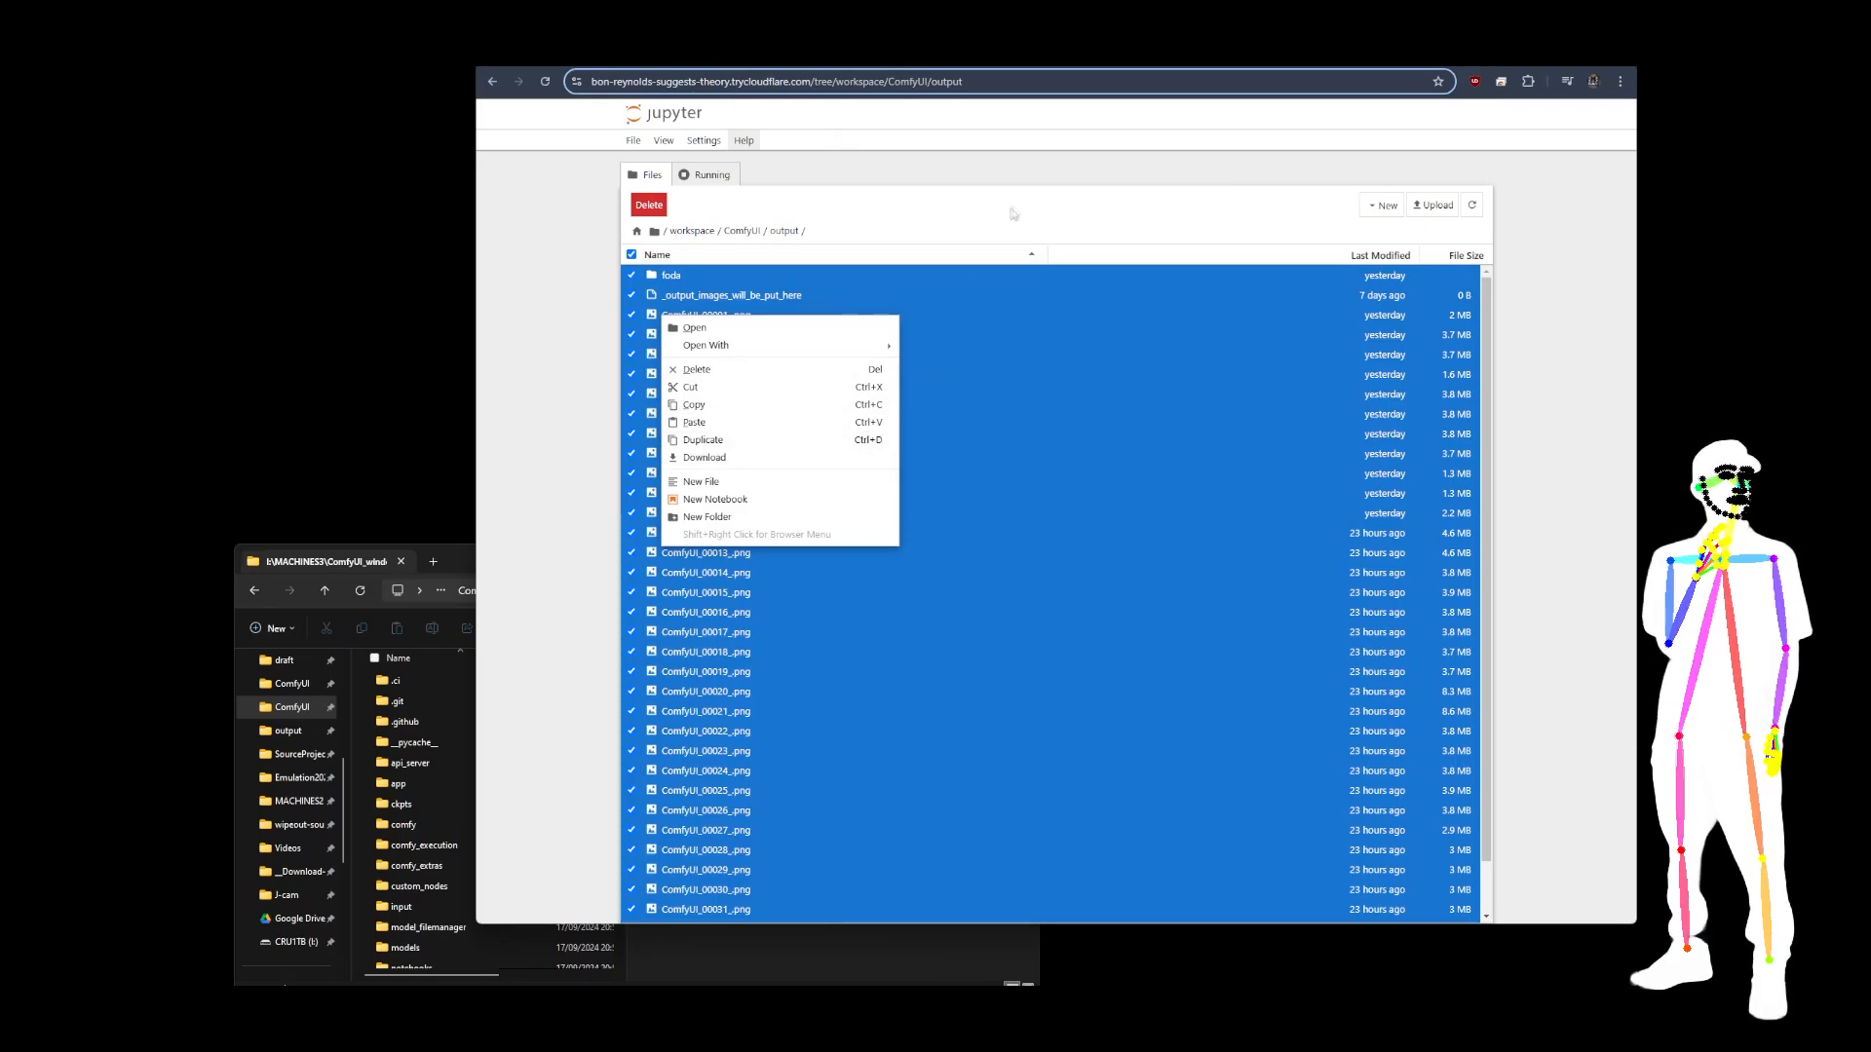
{"action": "left_click", "coordinate": [1049, 178]}
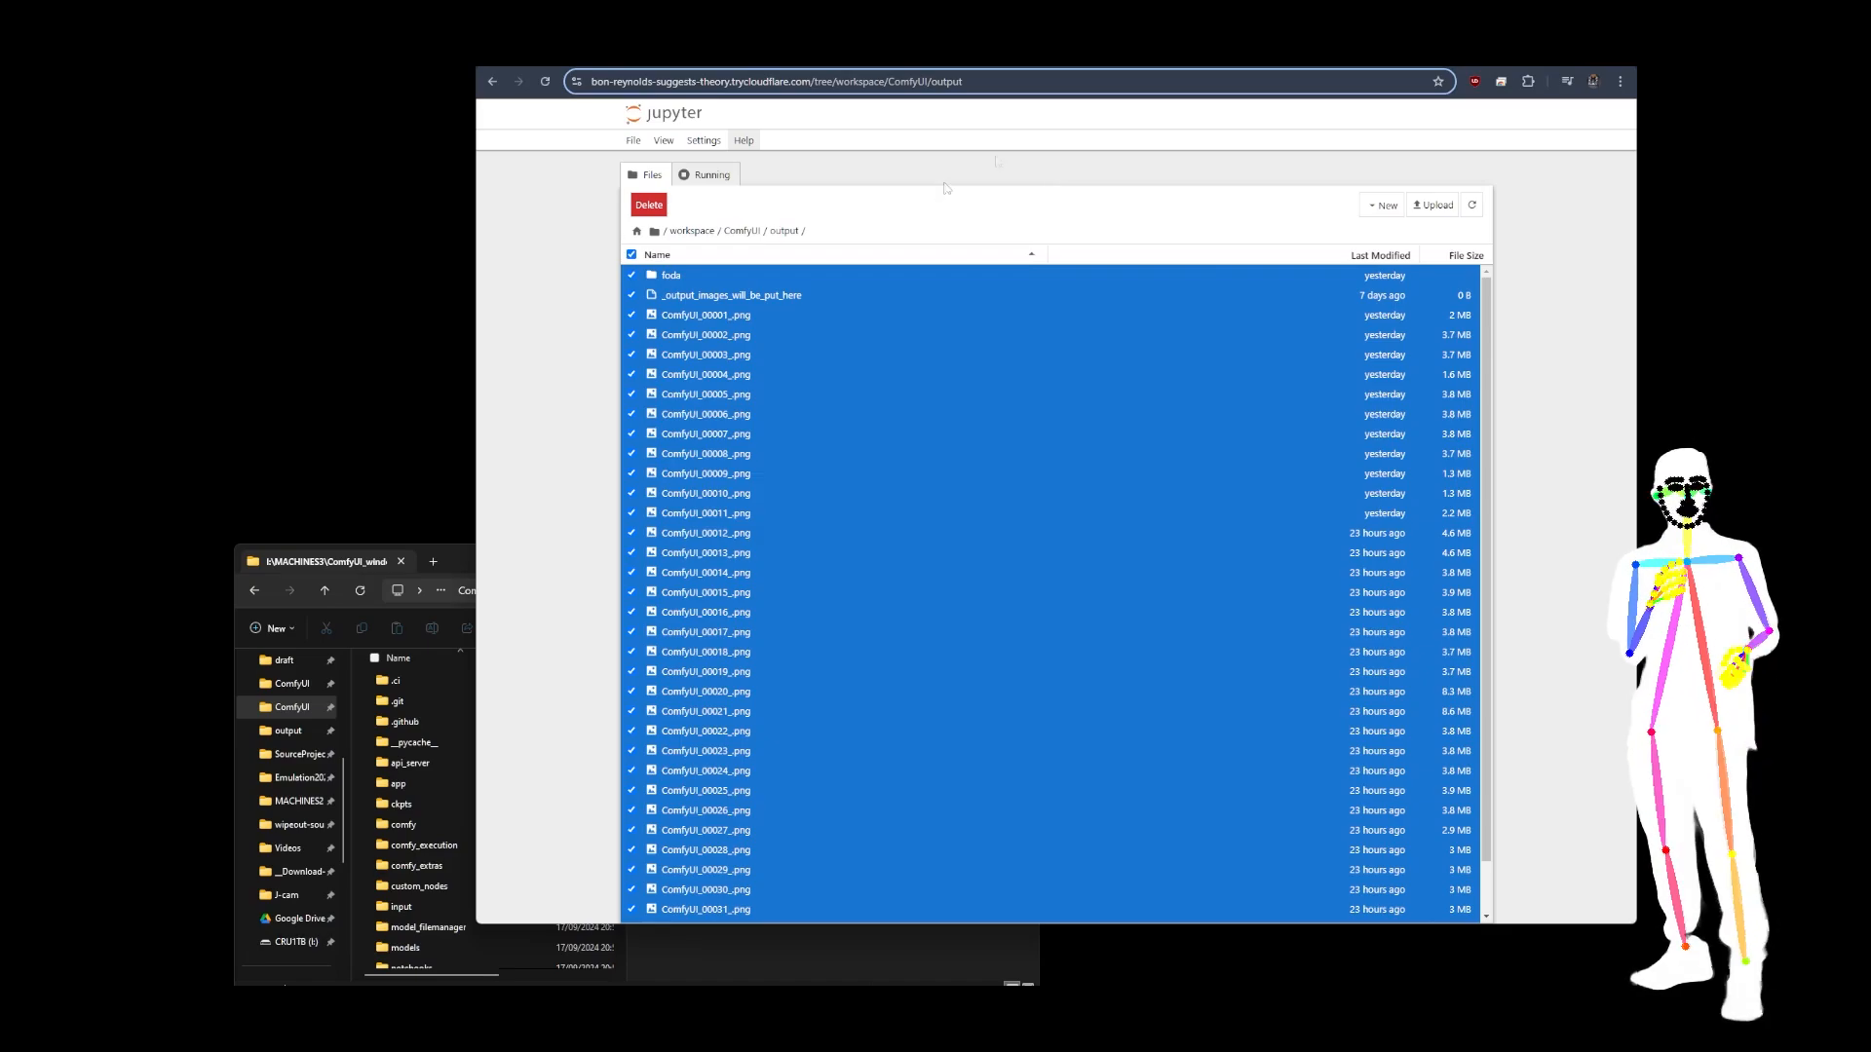
Go back through the ComfyUI startup page to RunPod's Pods page, and check the pod's container logs.
{"action": "key", "text": "ctrl+shift+Tab"}
{"action": "key", "text": "ctrl+shift+Tab"}
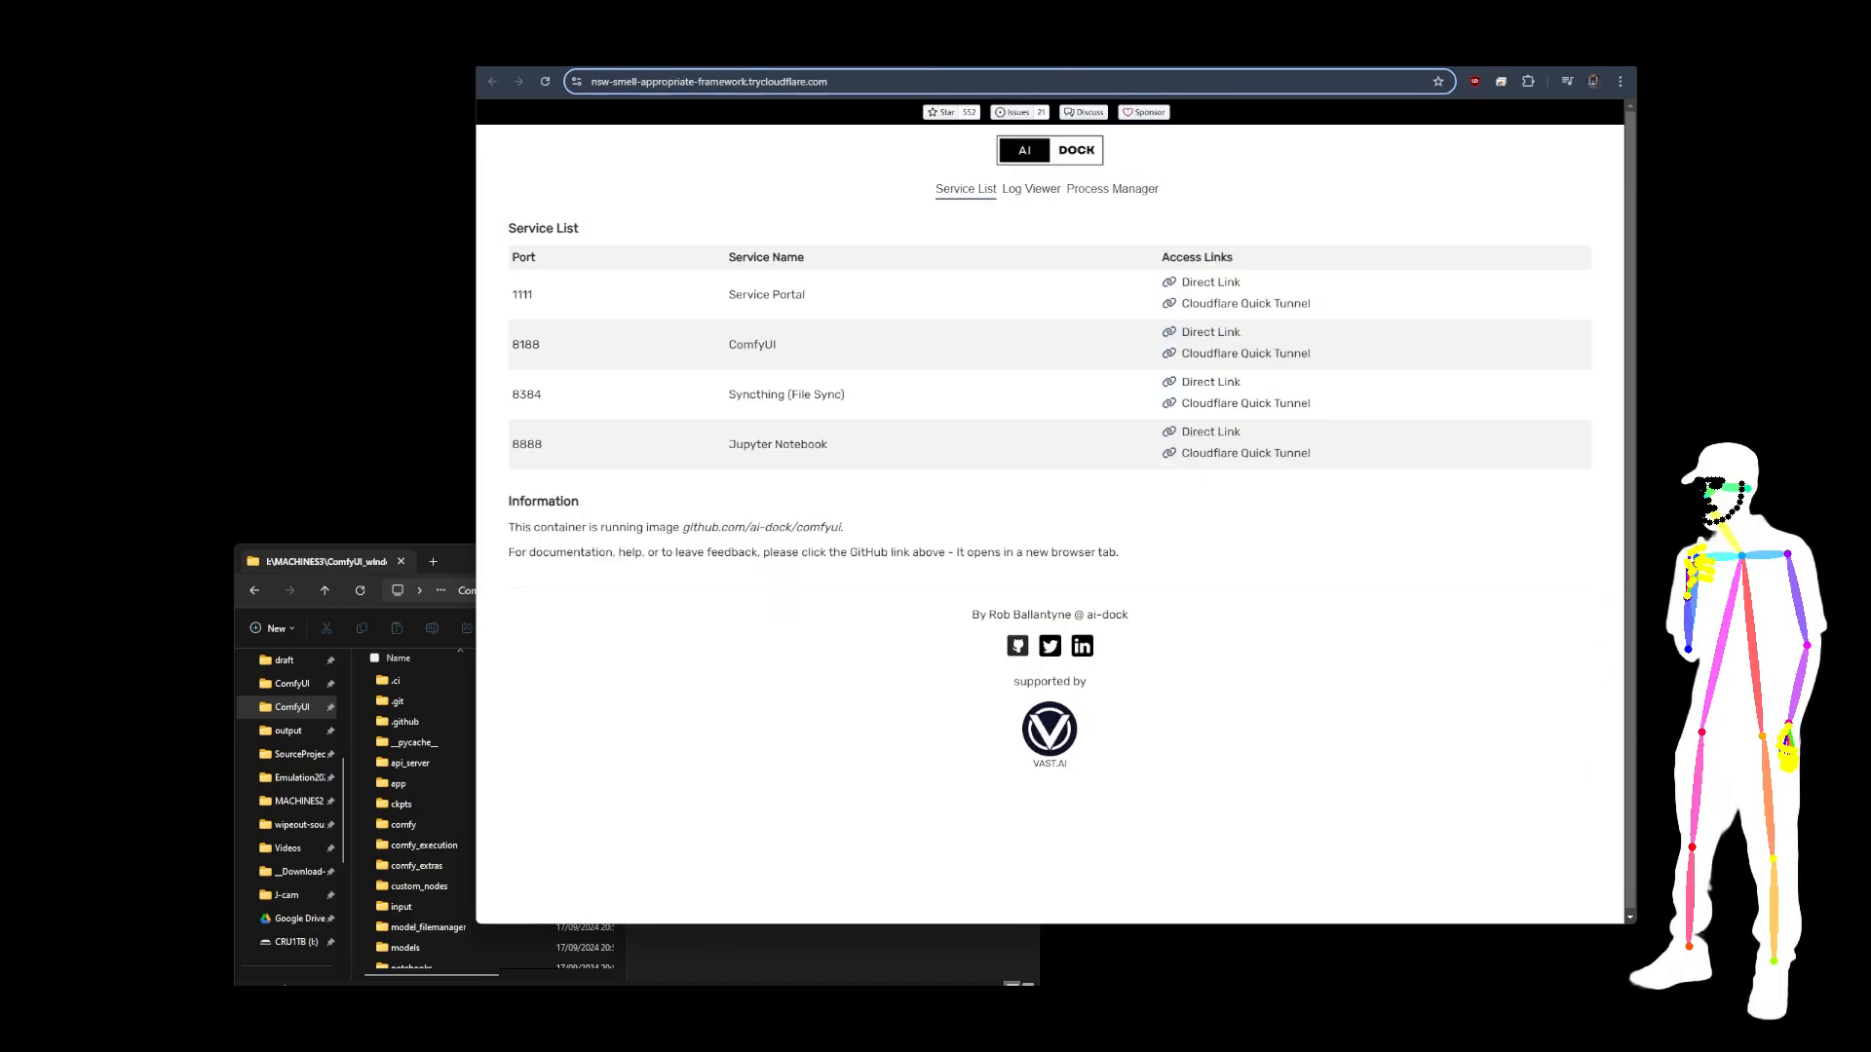
{"action": "key", "text": "ctrl+shift+Tab"}
{"action": "key", "text": "ctrl+shift+Tab"}
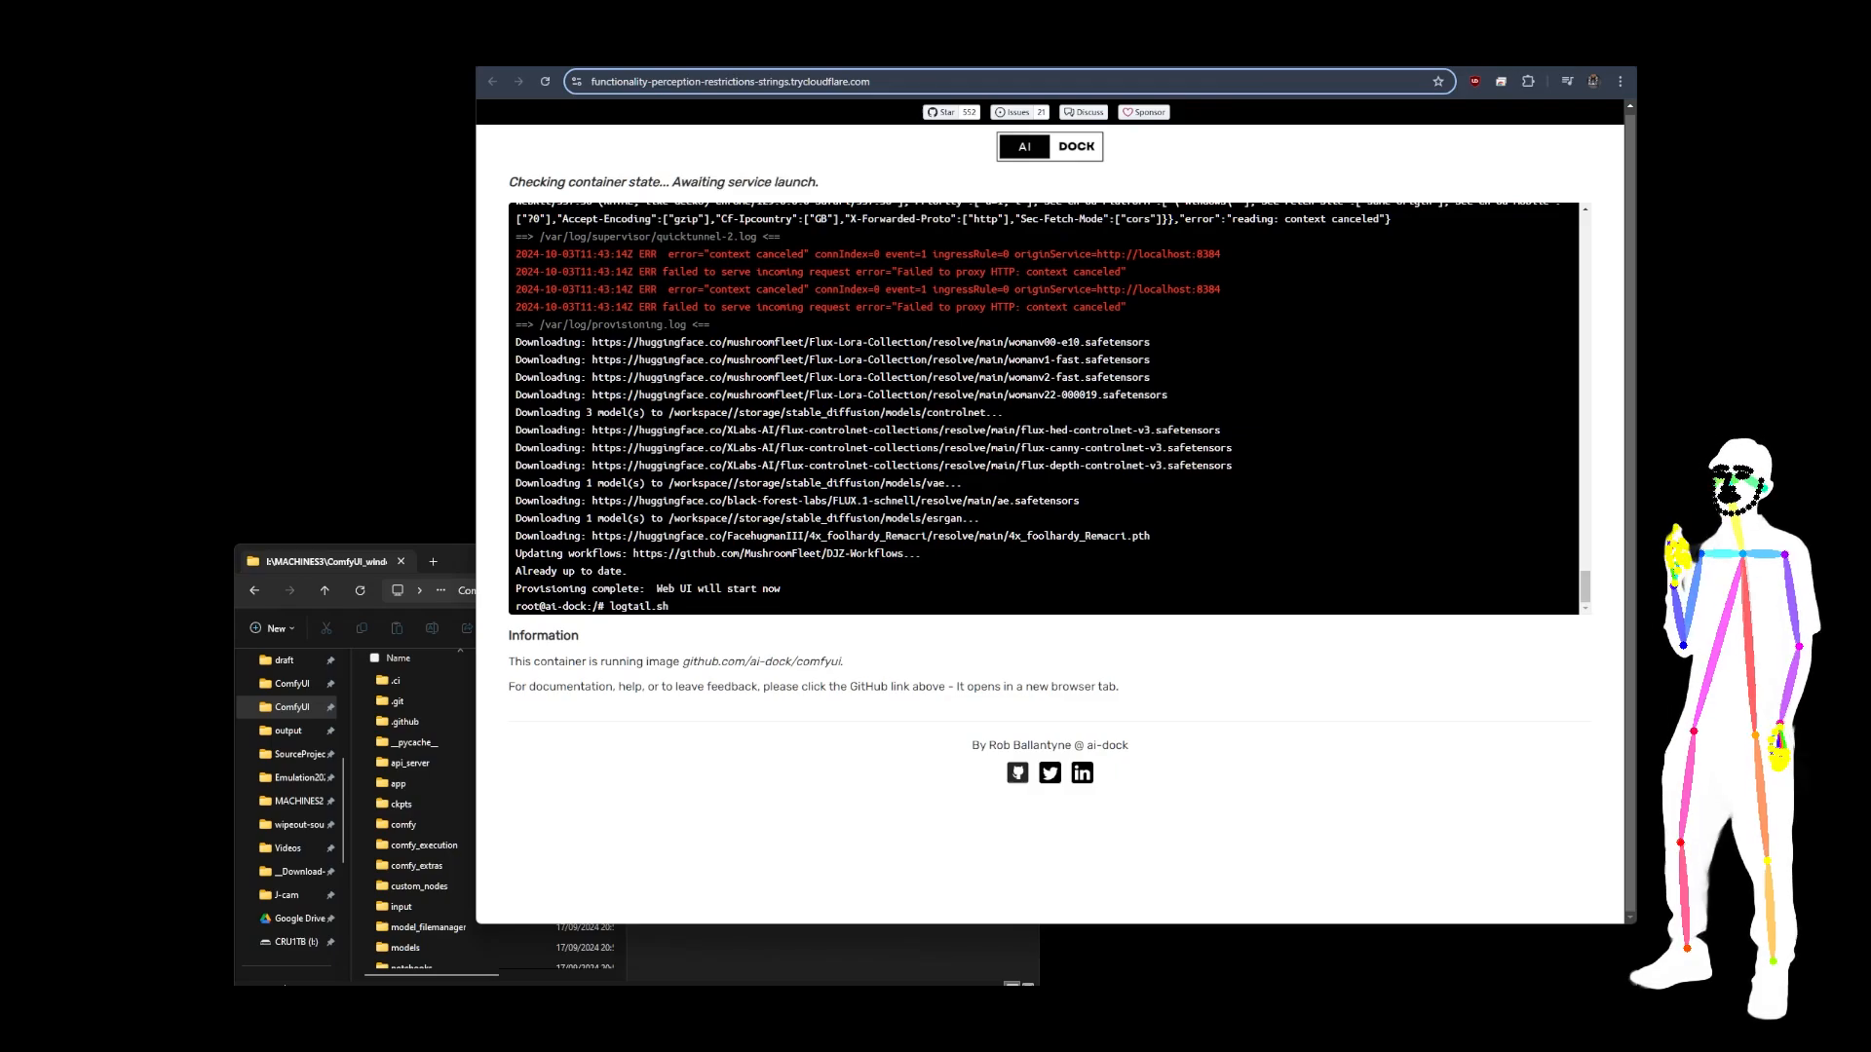
{"action": "key", "text": "ctrl+shift+Tab"}
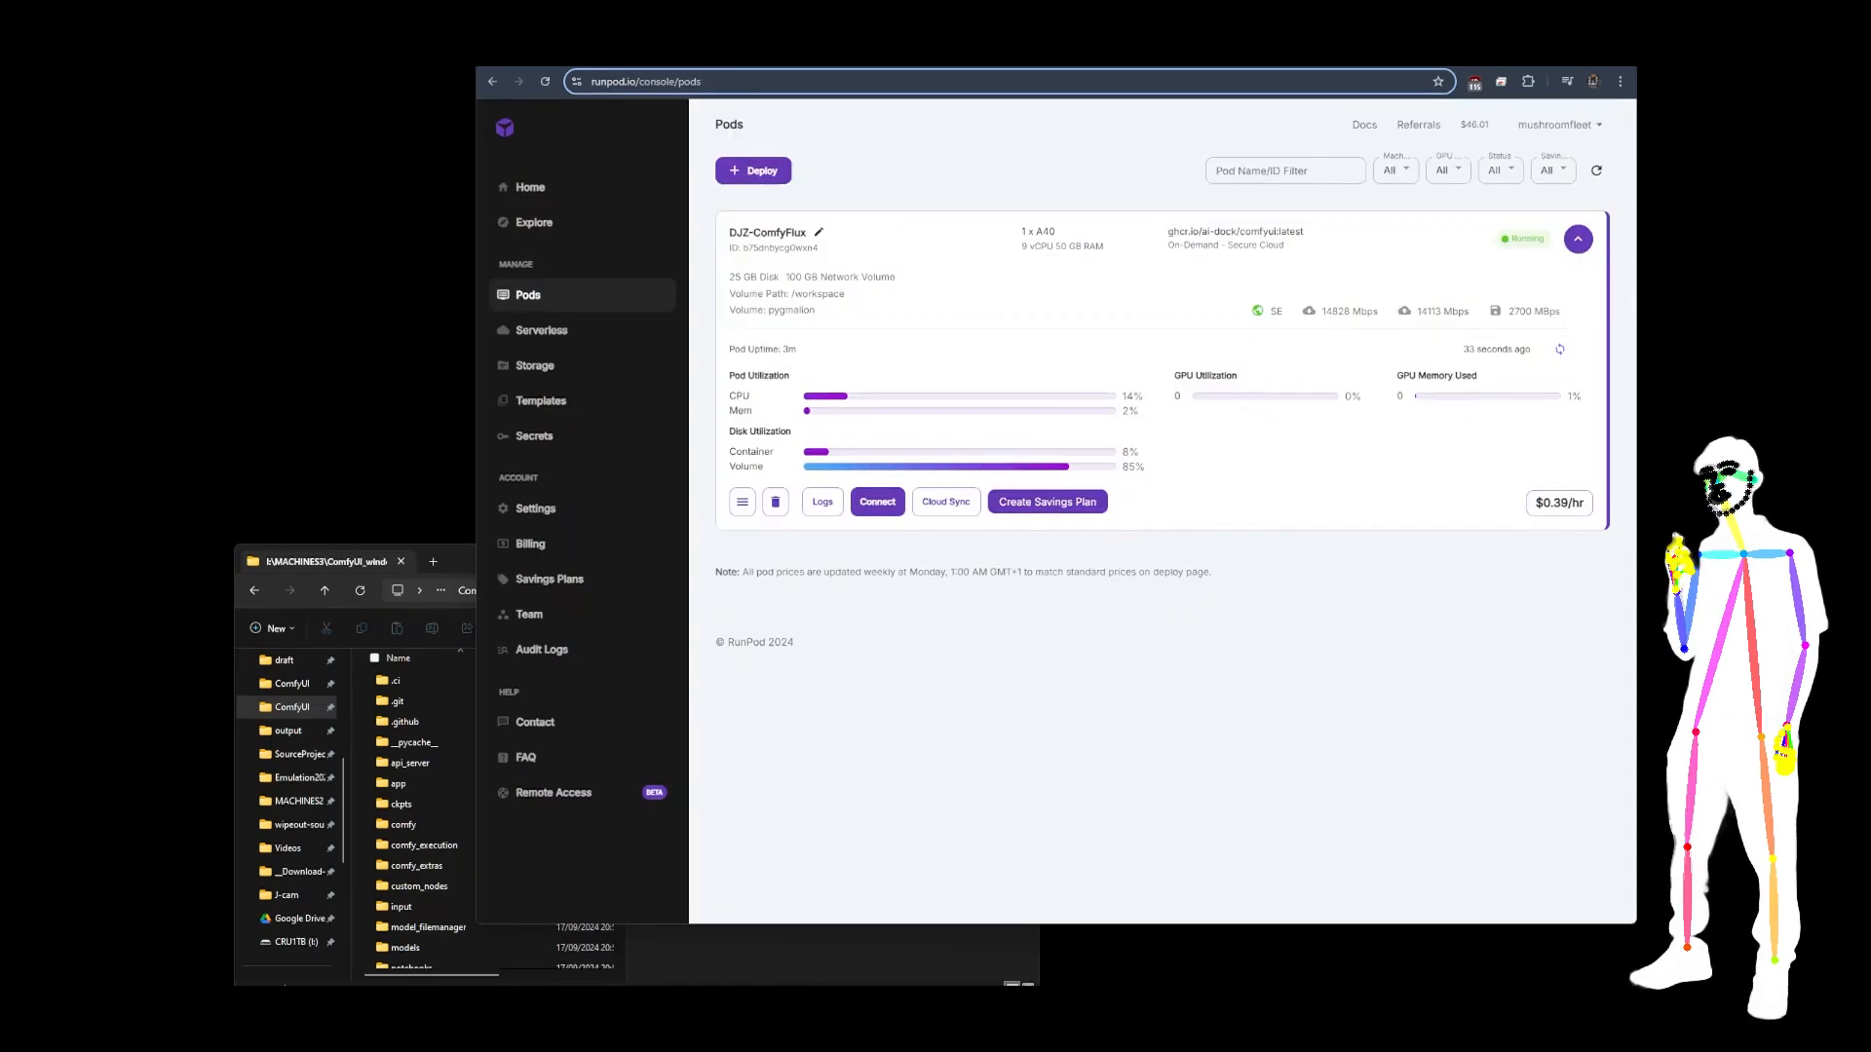
{"action": "left_click", "coordinate": [823, 504]}
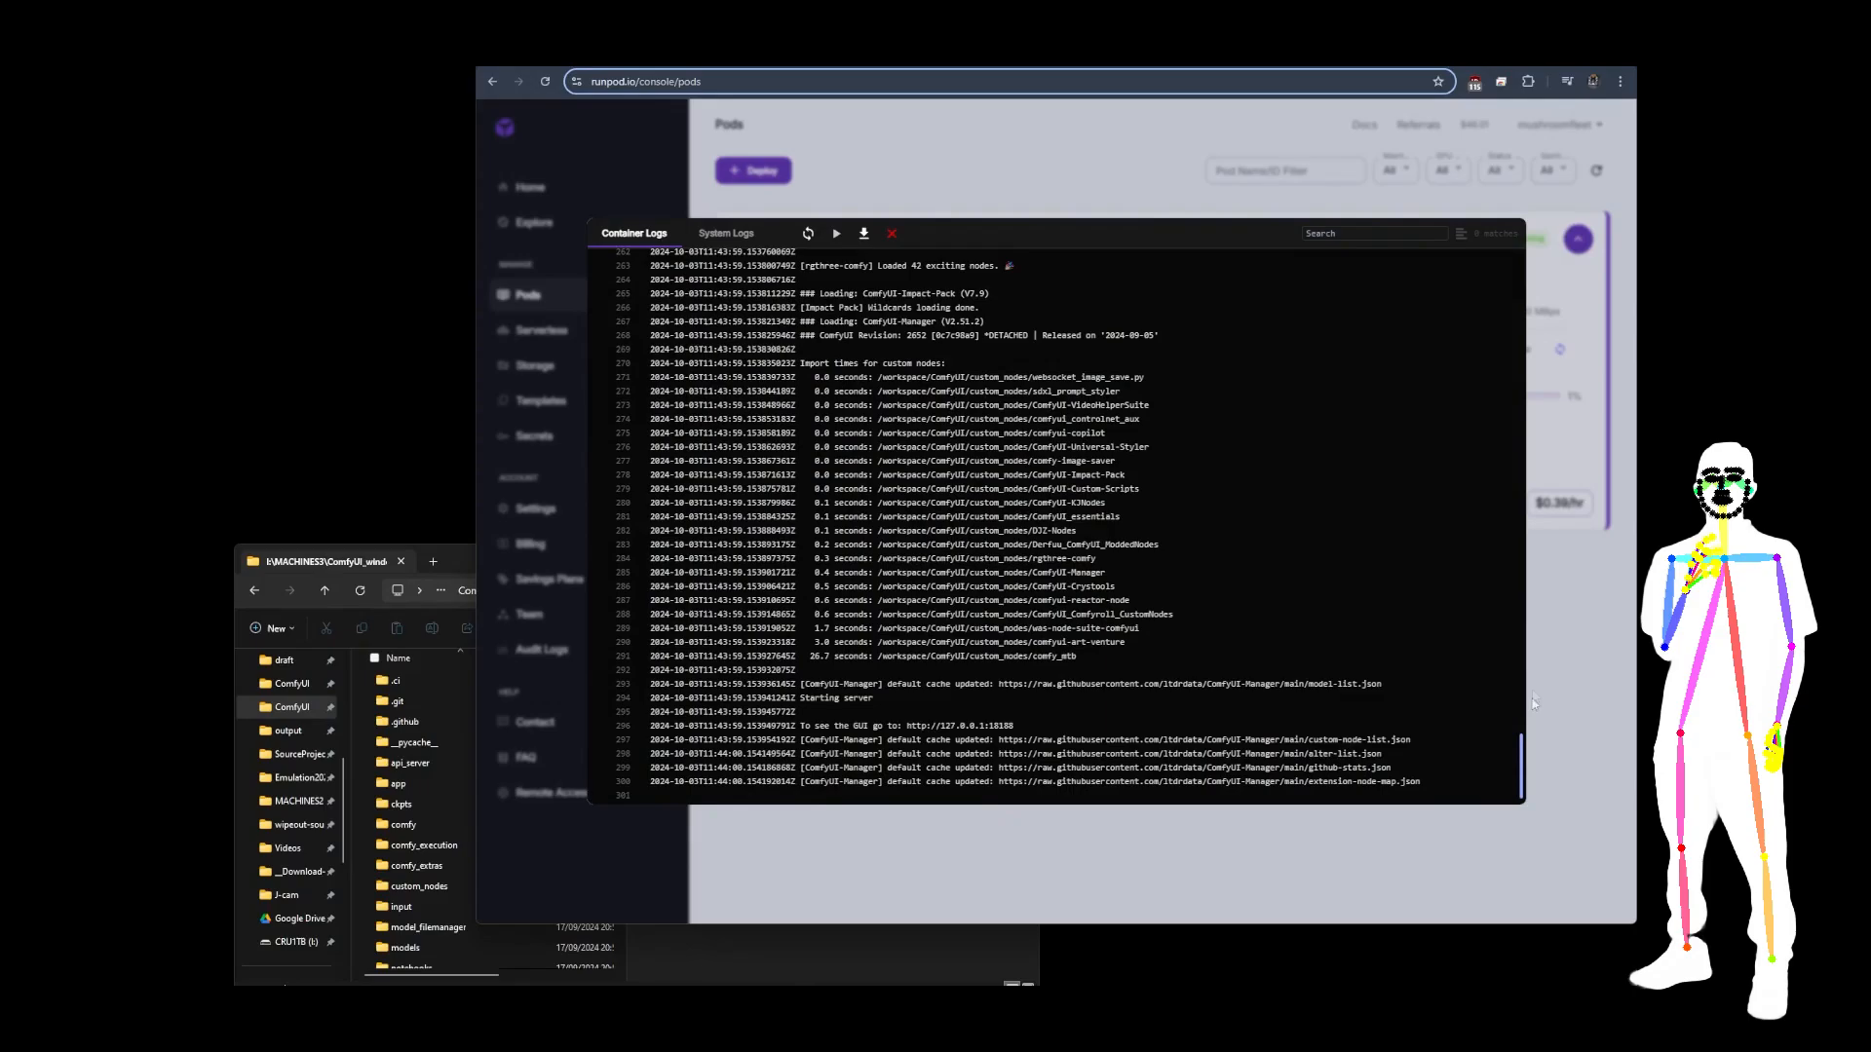
{"action": "left_click", "coordinate": [1556, 631]}
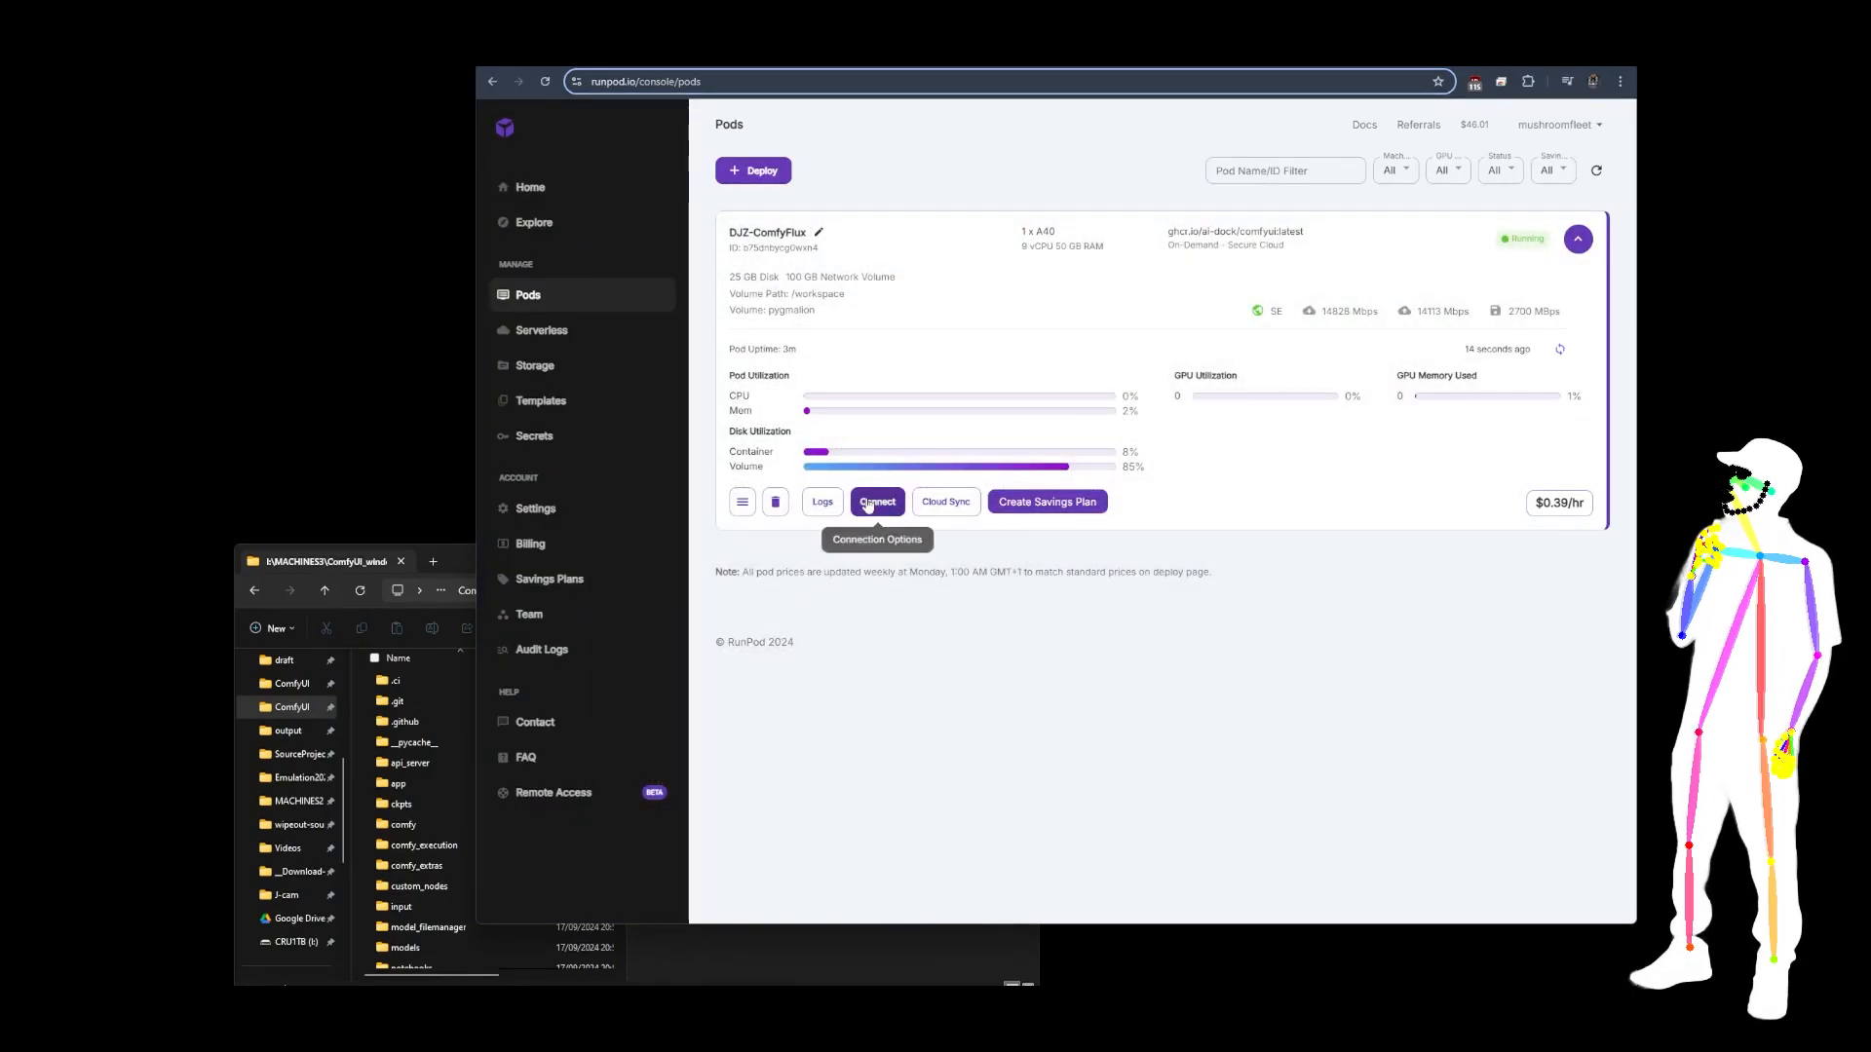
Reopen the service list from the pod's connection options, launch ComfyUI through its Cloudflare Quick Tunnel, and check the ComfyUI Manager menu.
{"action": "left_click", "coordinate": [877, 501]}
{"action": "left_click", "coordinate": [971, 386]}
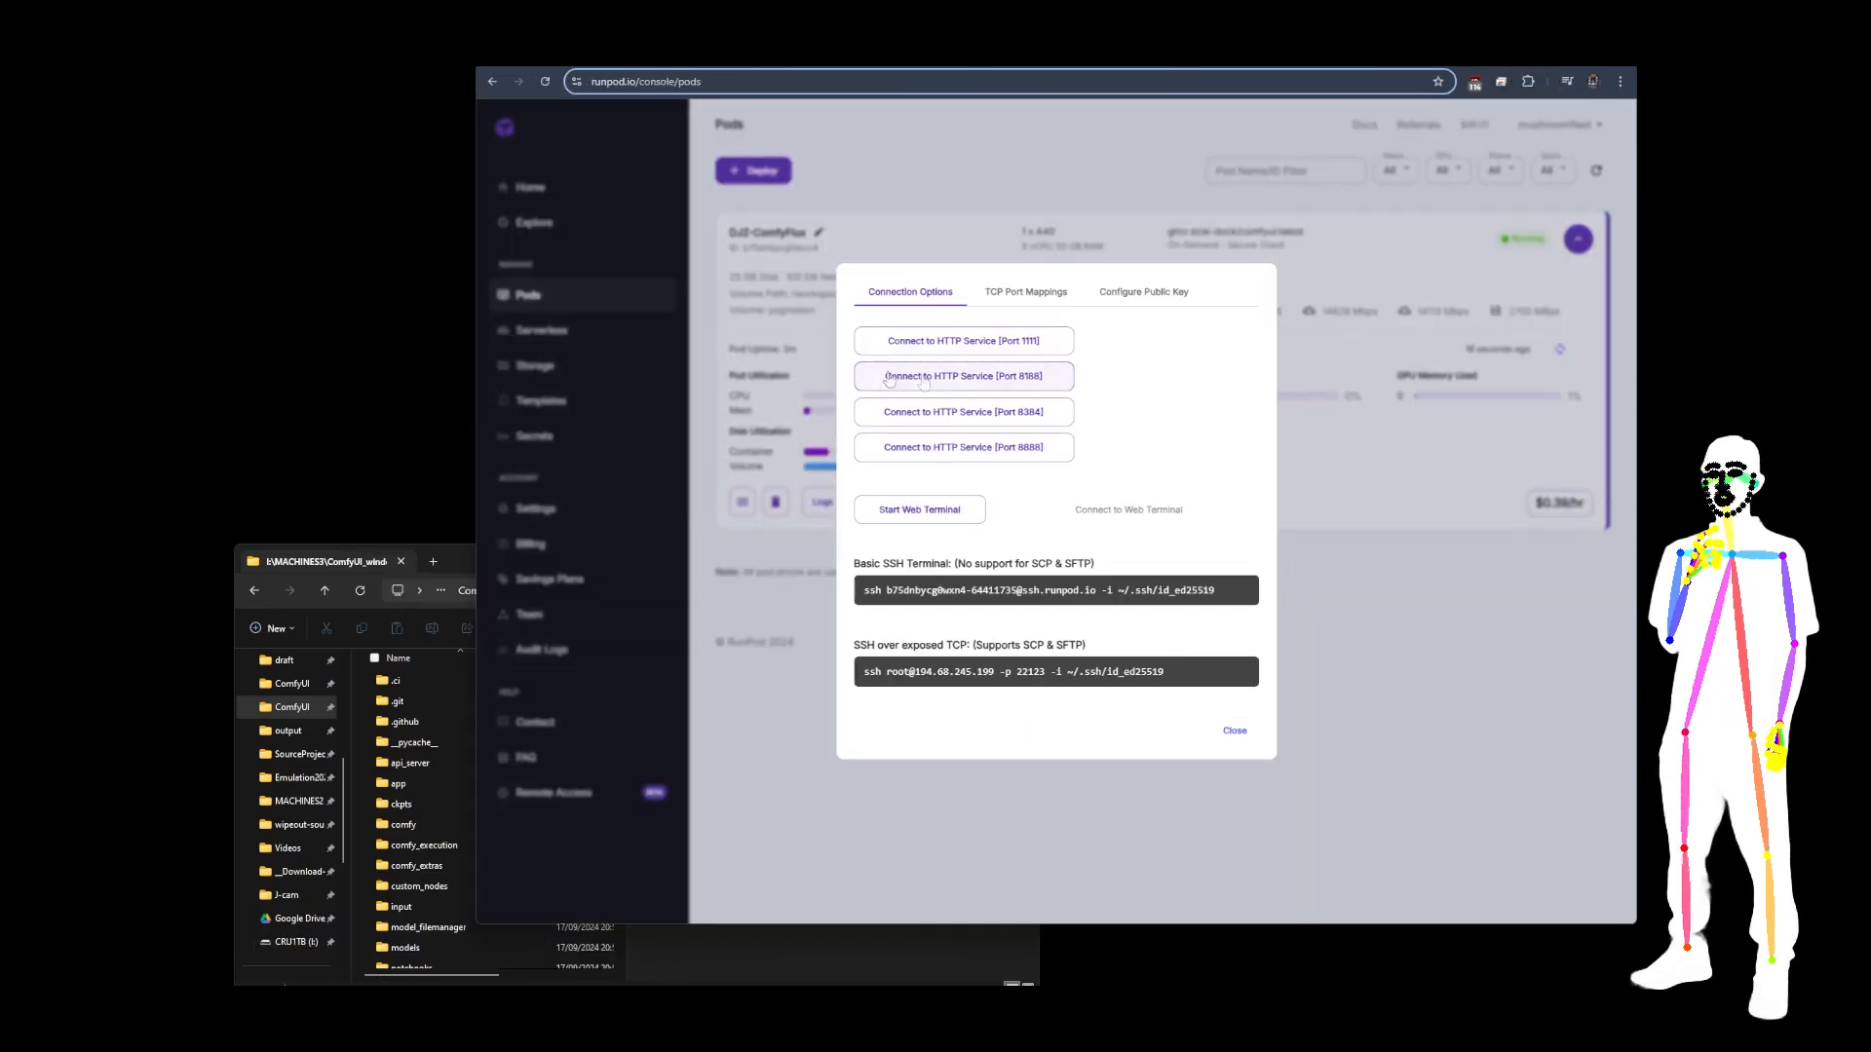
{"action": "left_click", "coordinate": [969, 377]}
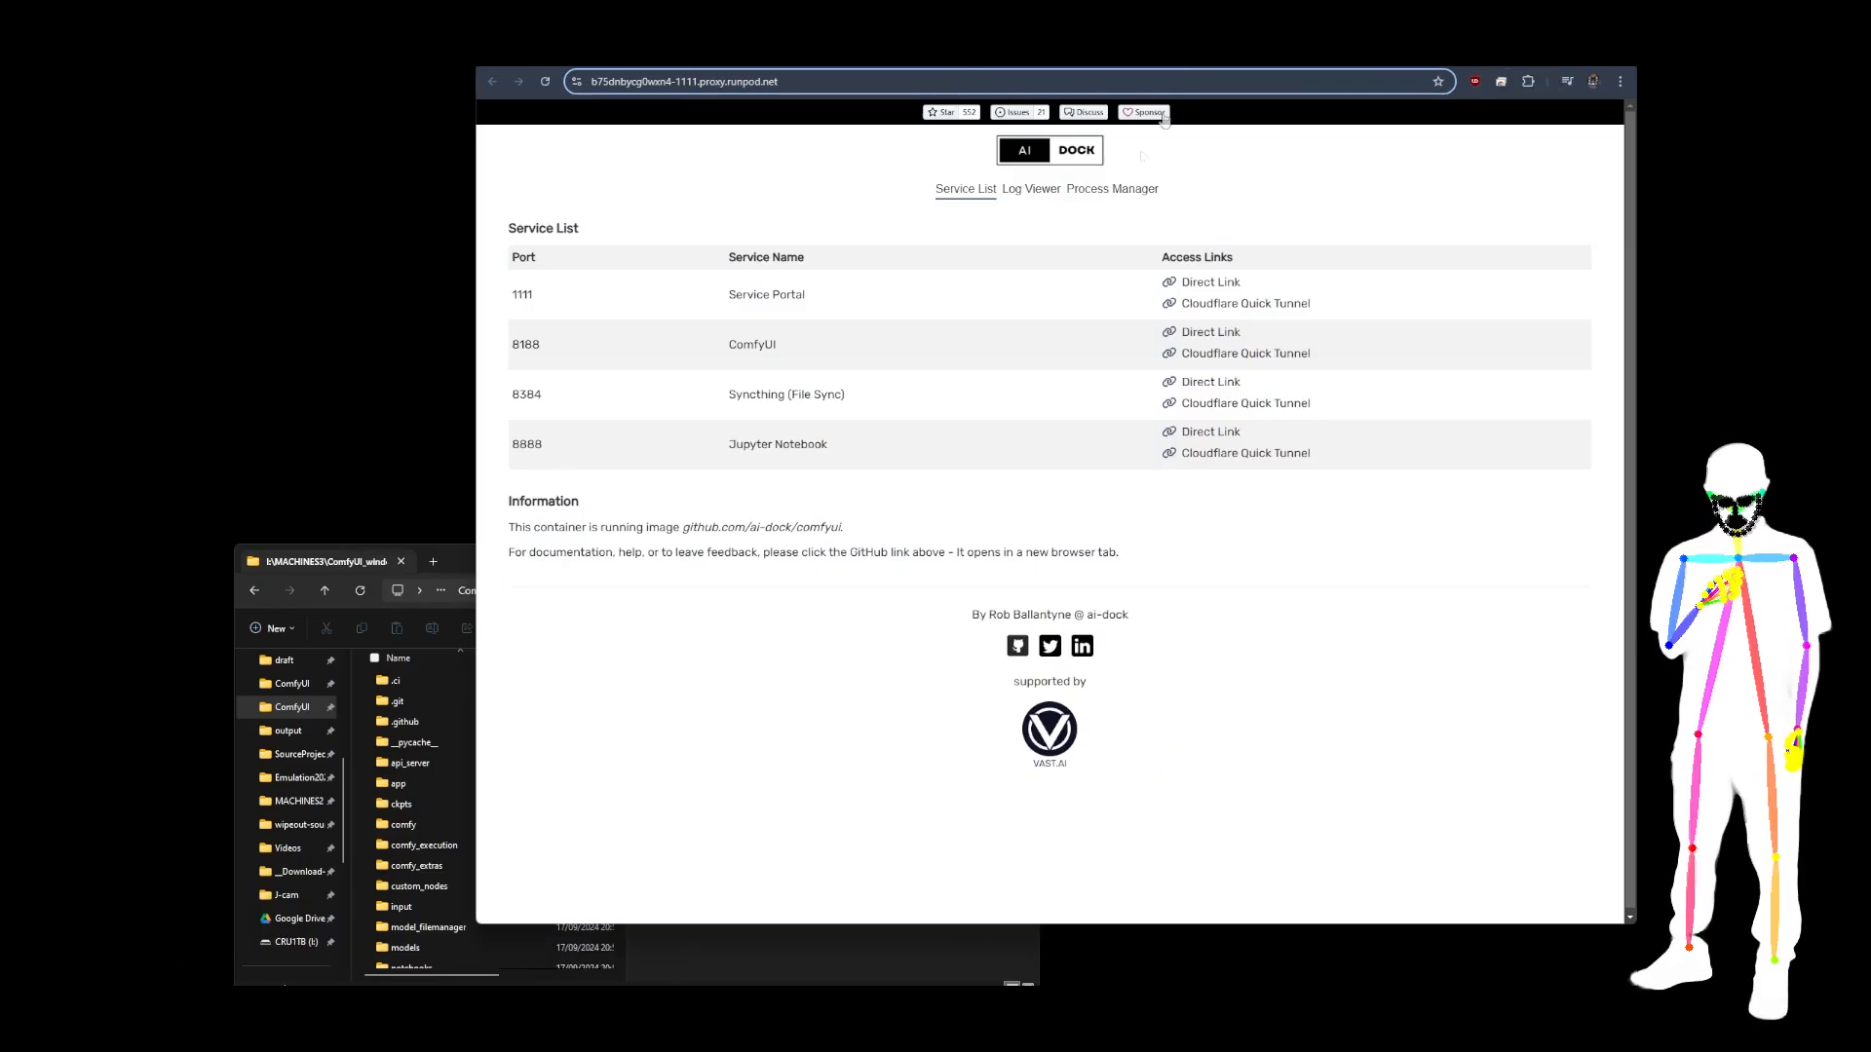
{"action": "left_click", "coordinate": [1174, 356]}
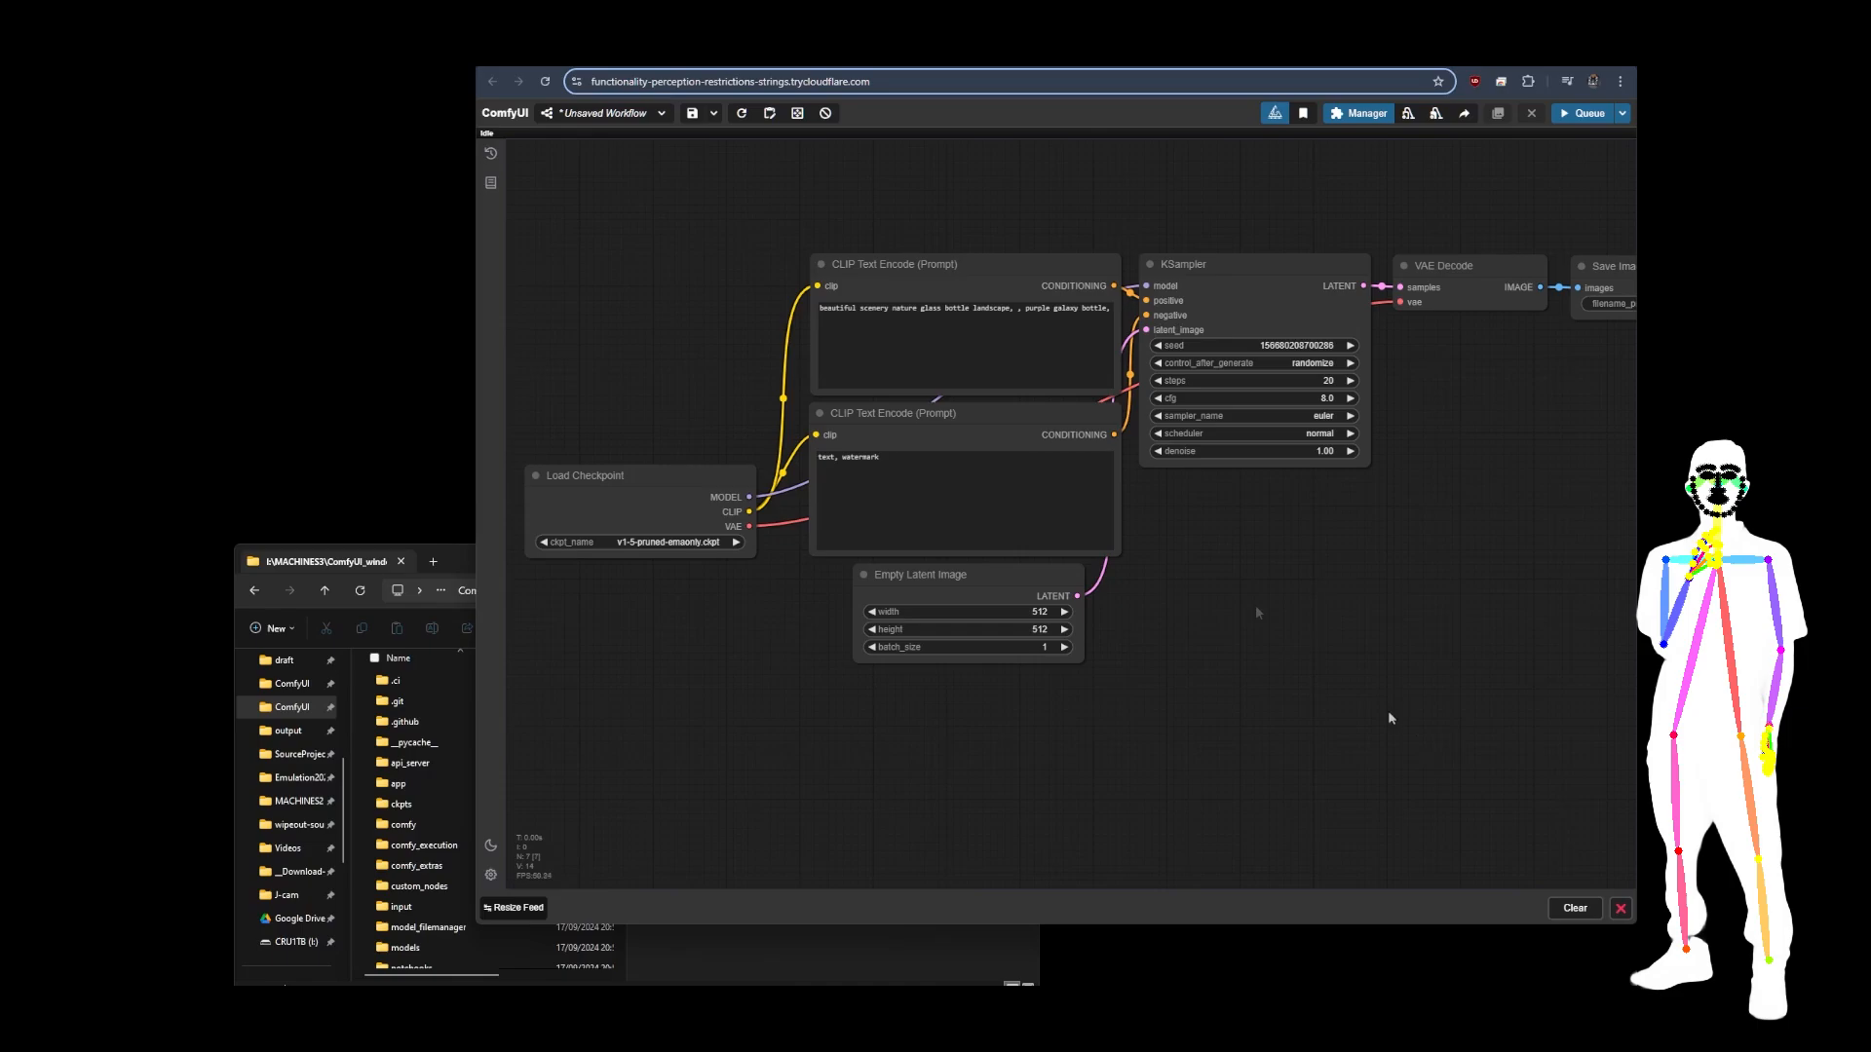
{"action": "left_click", "coordinate": [1357, 115]}
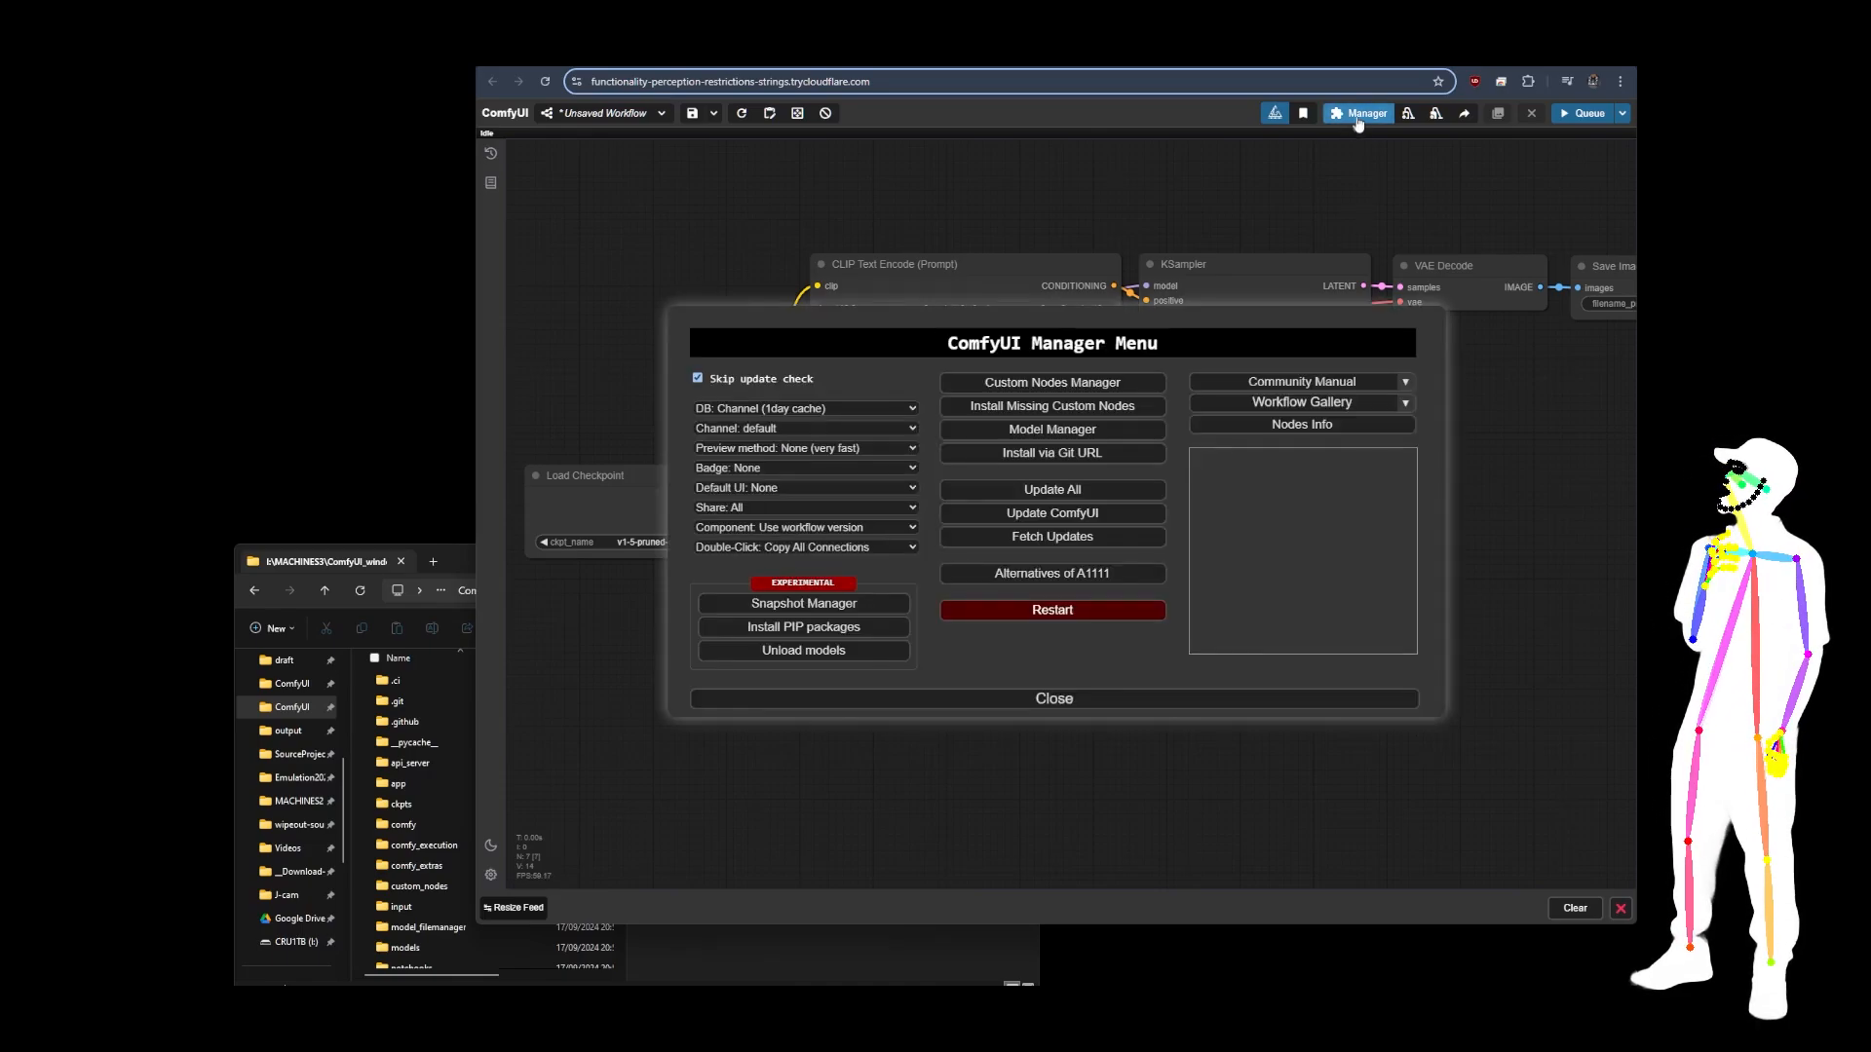
{"action": "left_click", "coordinate": [1066, 700]}
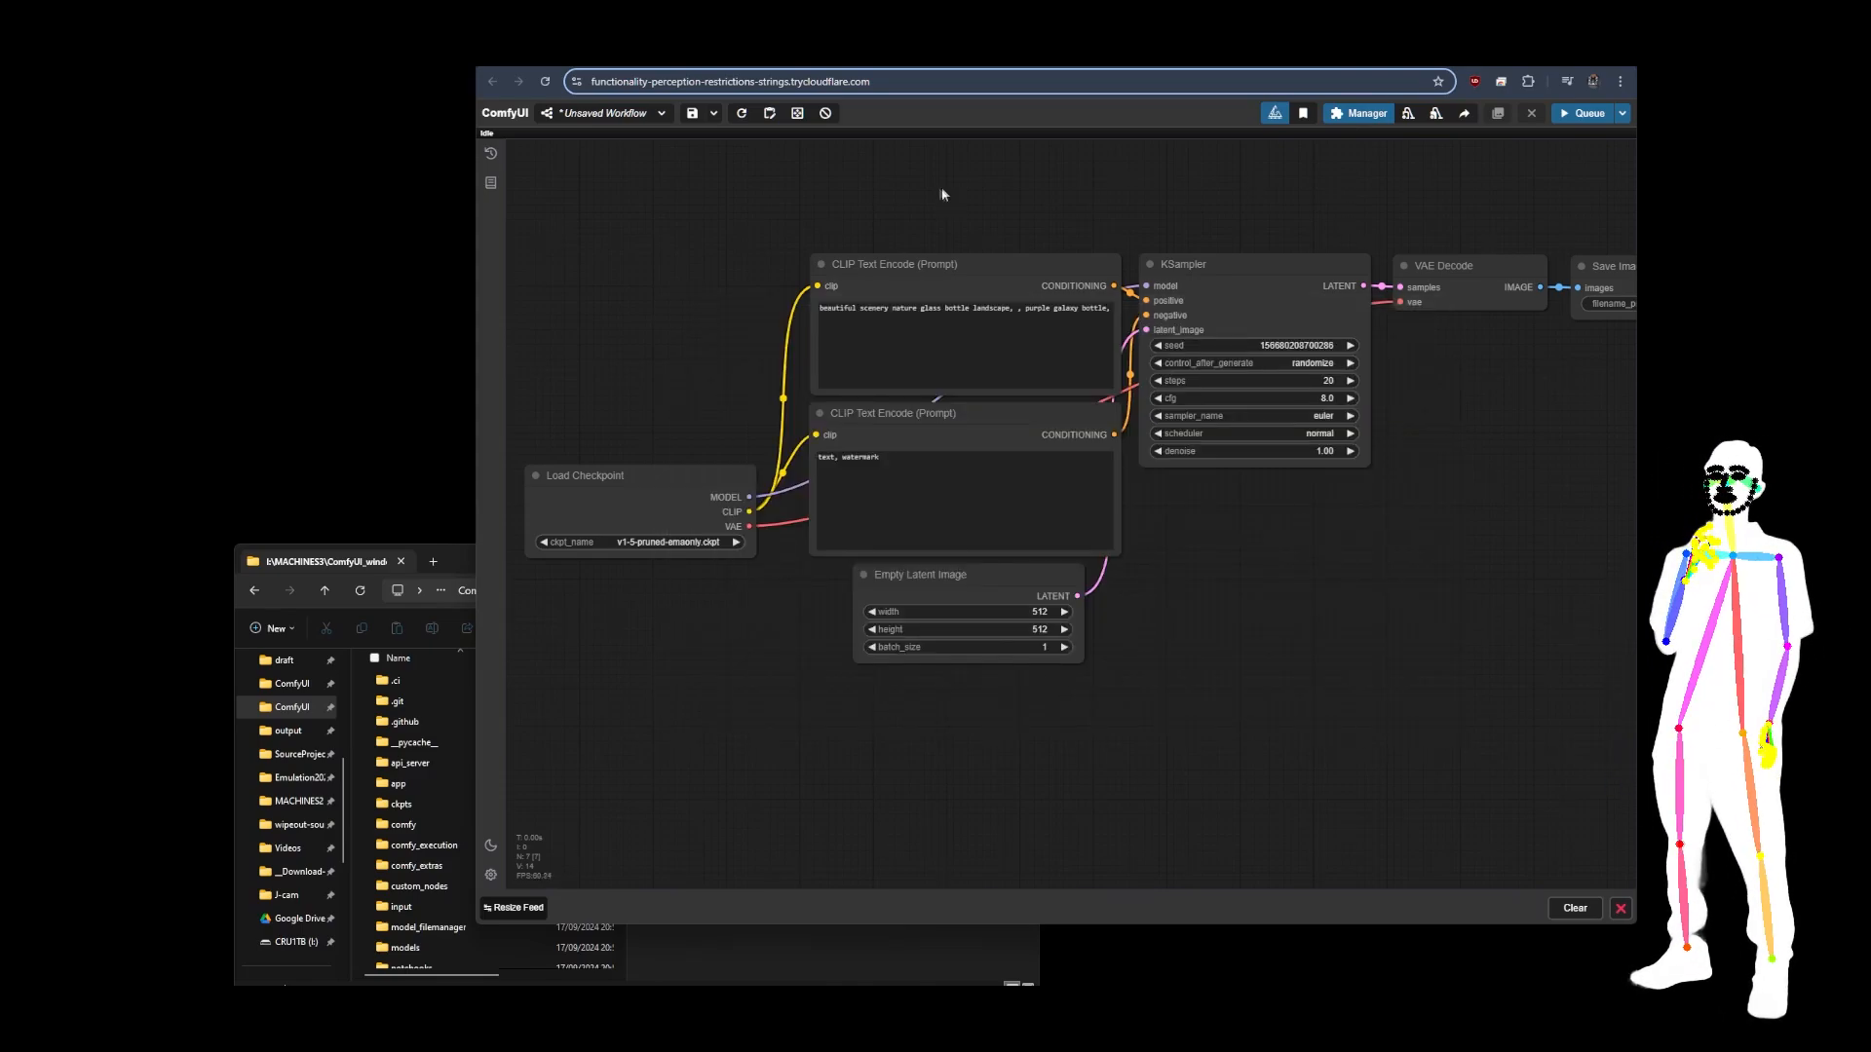
Check the workflow save options, then open the ComfyUI settings and review the Comfy options from workflow validation up to color palette.
{"action": "left_click", "coordinate": [713, 114]}
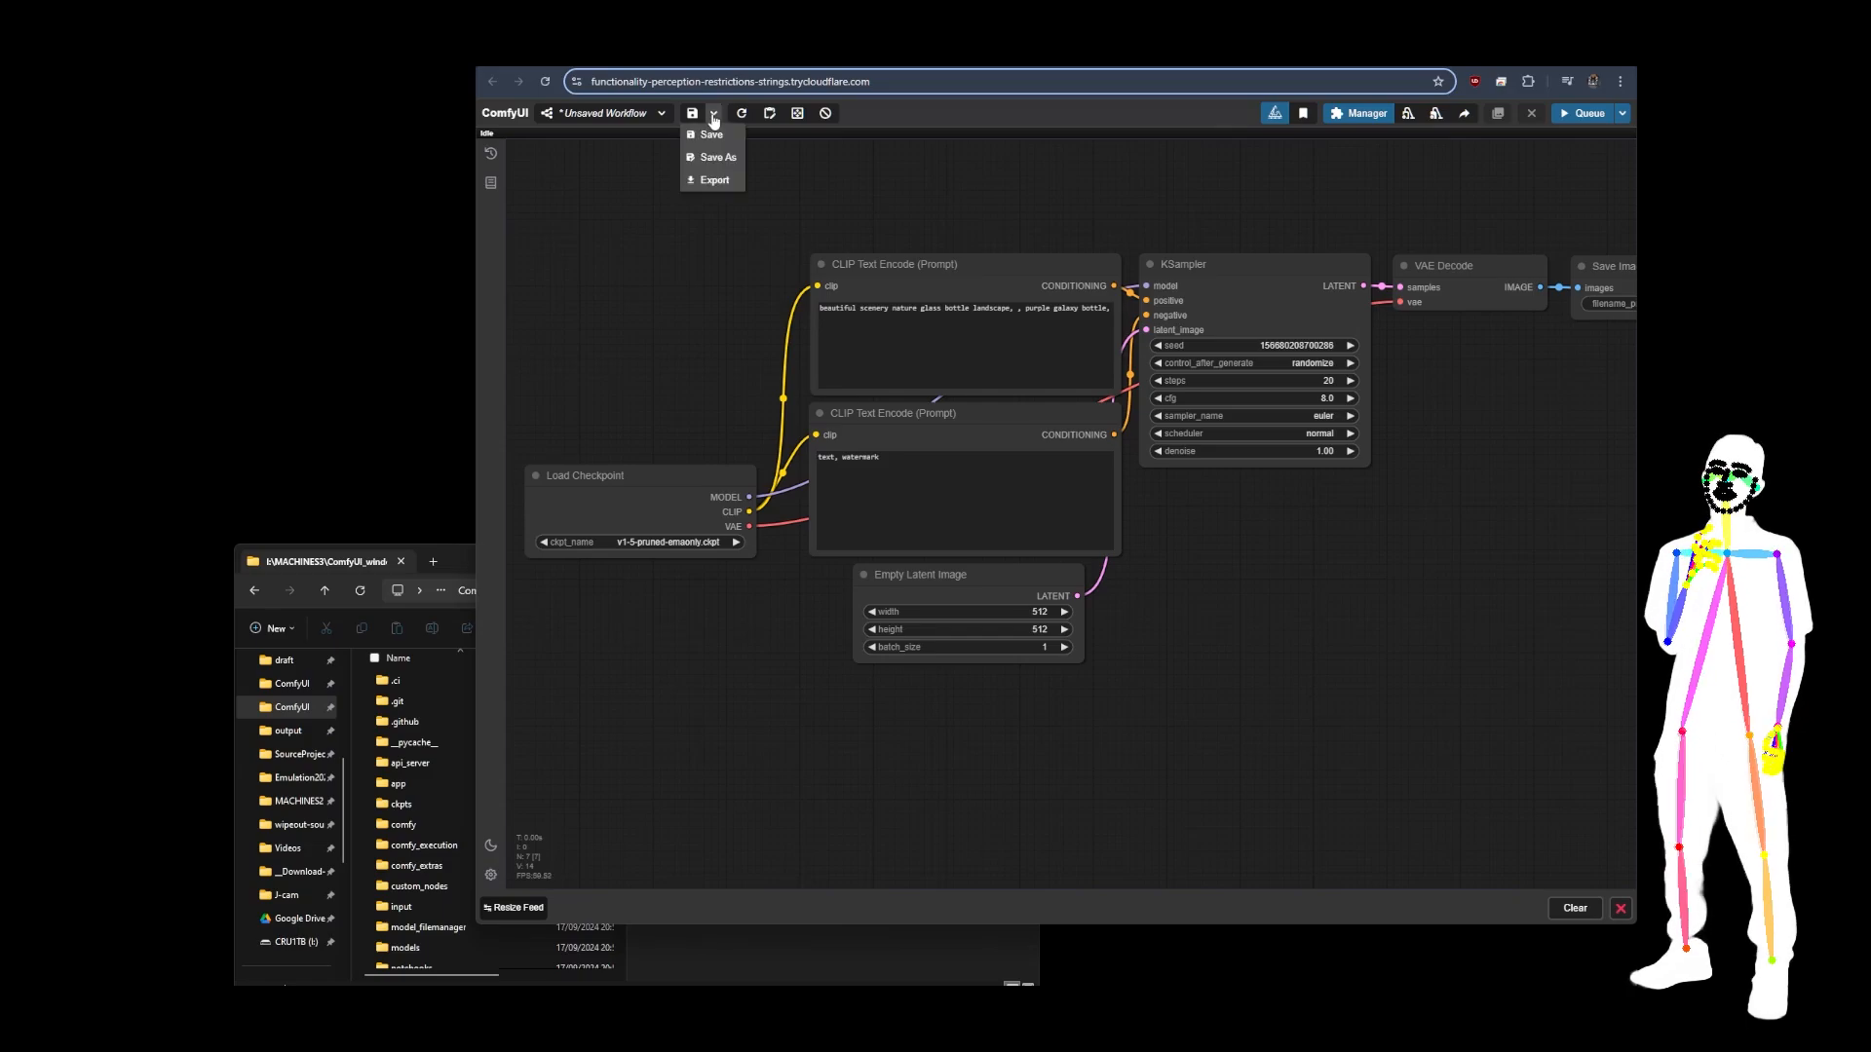
{"action": "left_click", "coordinate": [490, 873]}
{"action": "scroll", "coordinate": [1208, 524], "scroll_direction": "down", "scroll_amount": 15}
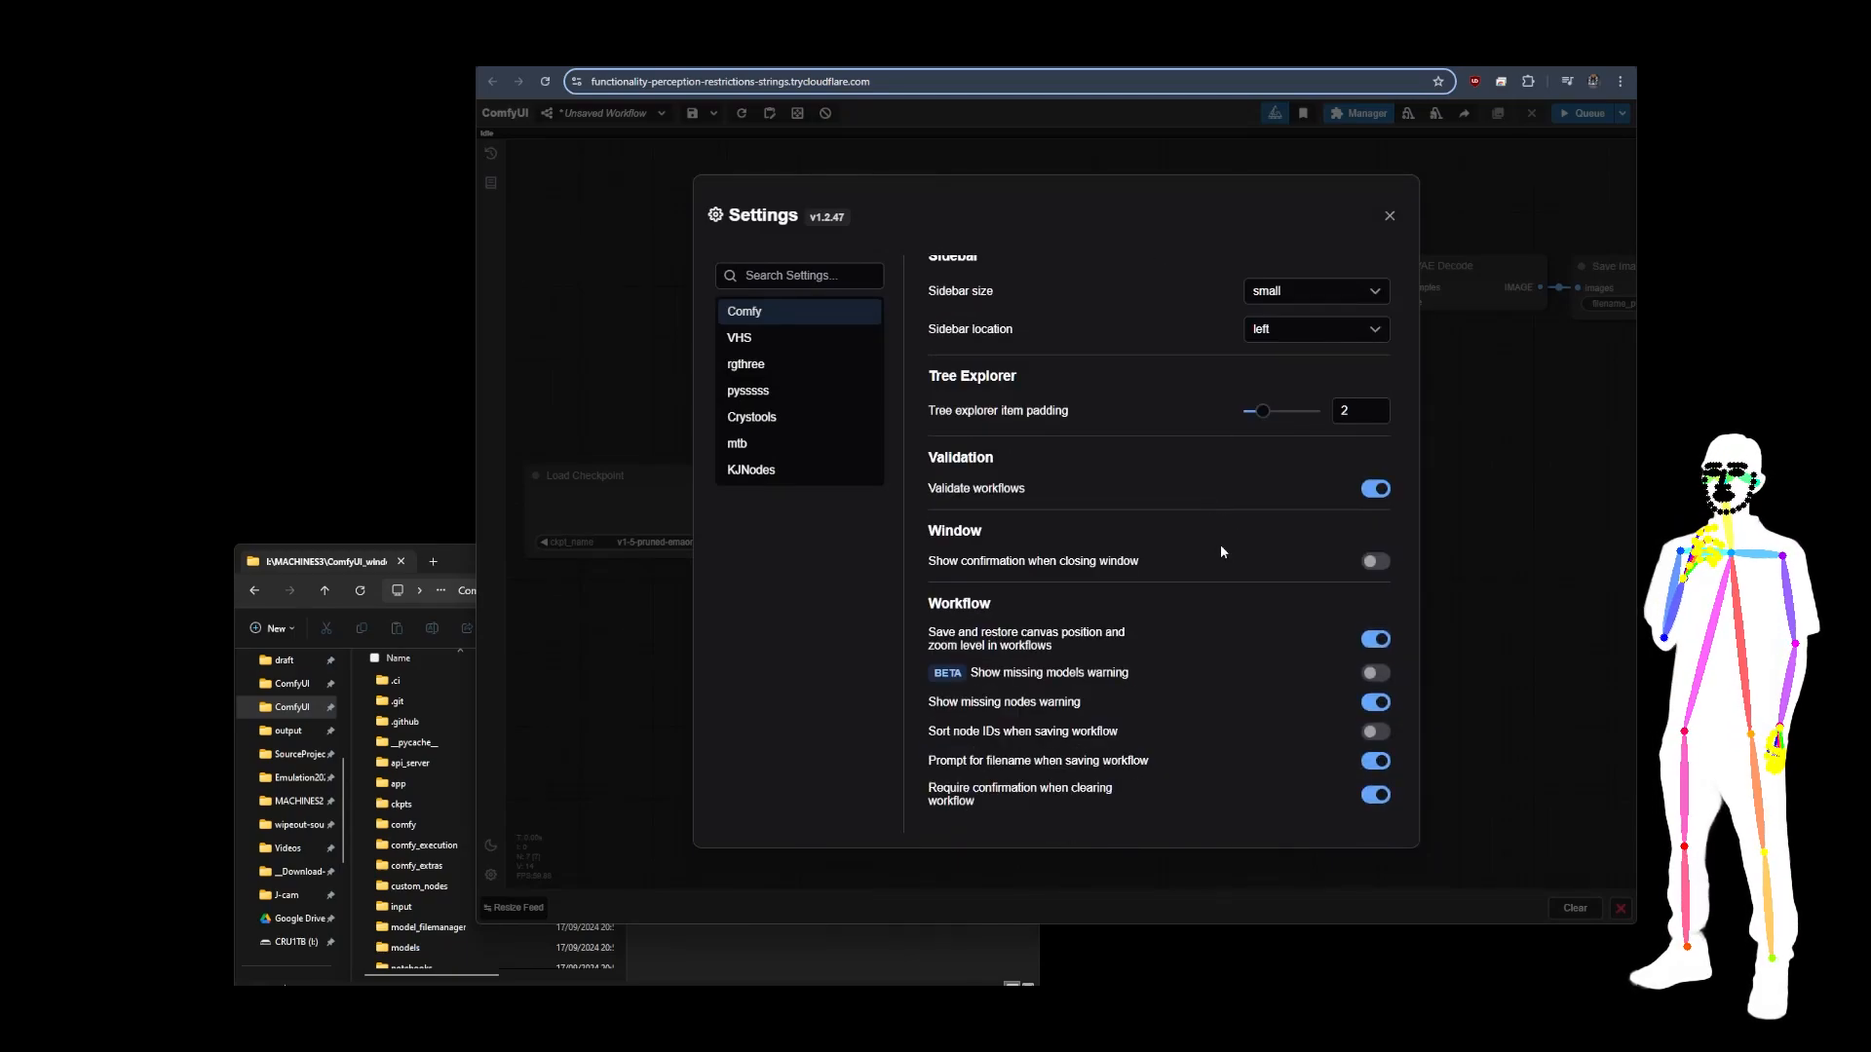
{"action": "scroll", "coordinate": [1221, 551], "scroll_direction": "up", "scroll_amount": 5}
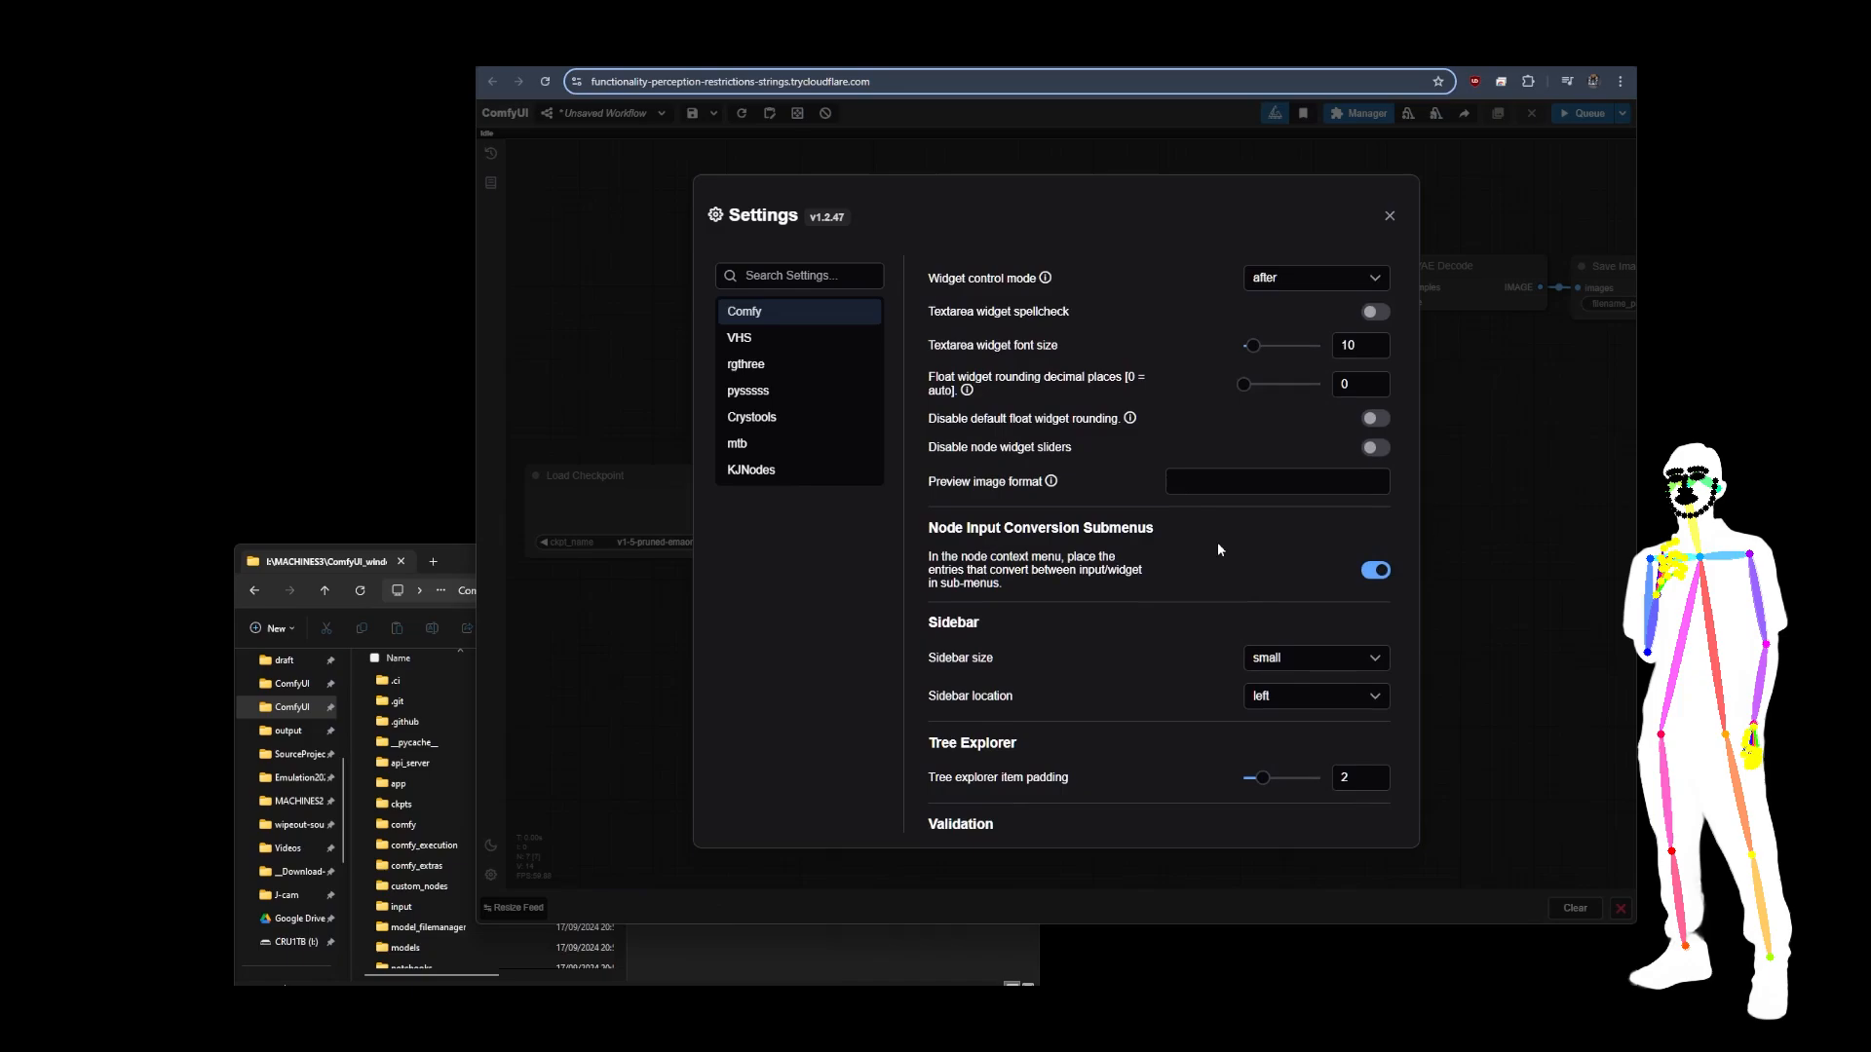
{"action": "scroll", "coordinate": [1208, 554], "scroll_direction": "up", "scroll_amount": 3}
{"action": "scroll", "coordinate": [1205, 548], "scroll_direction": "up", "scroll_amount": 8}
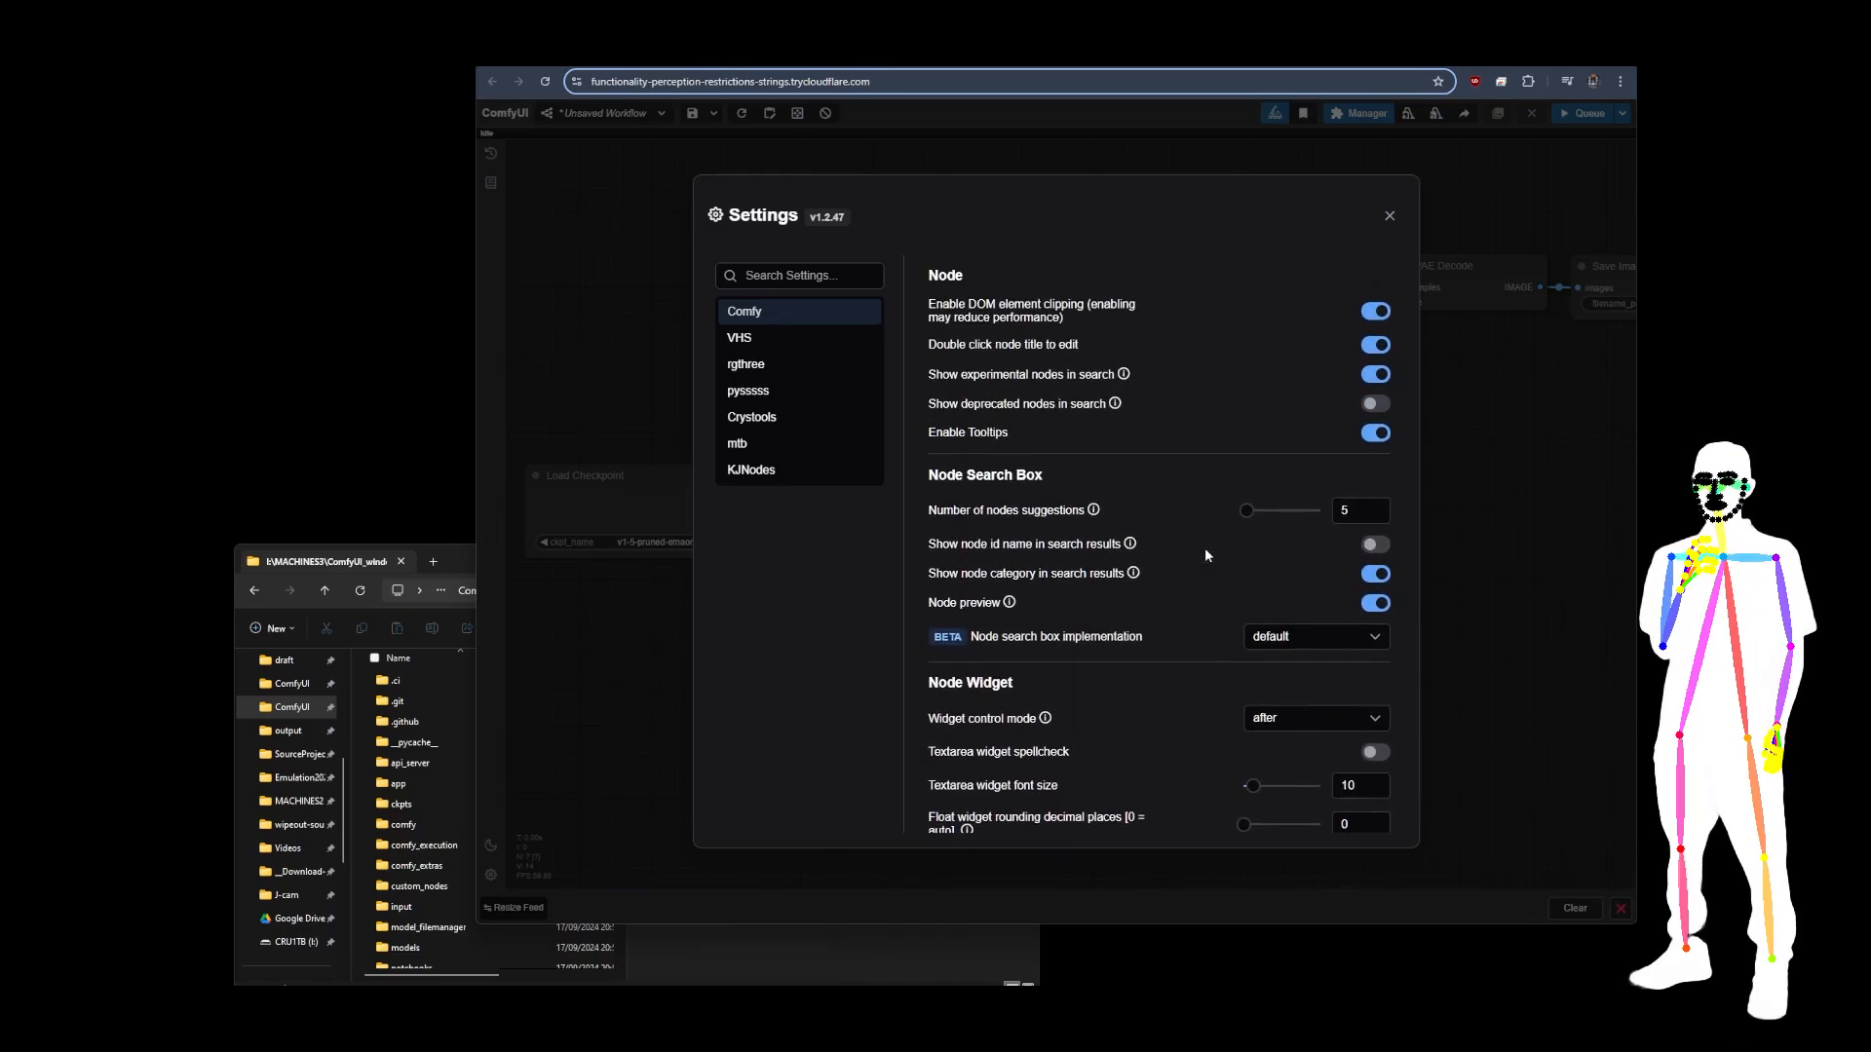
{"action": "scroll", "coordinate": [1205, 548], "scroll_direction": "up", "scroll_amount": 4}
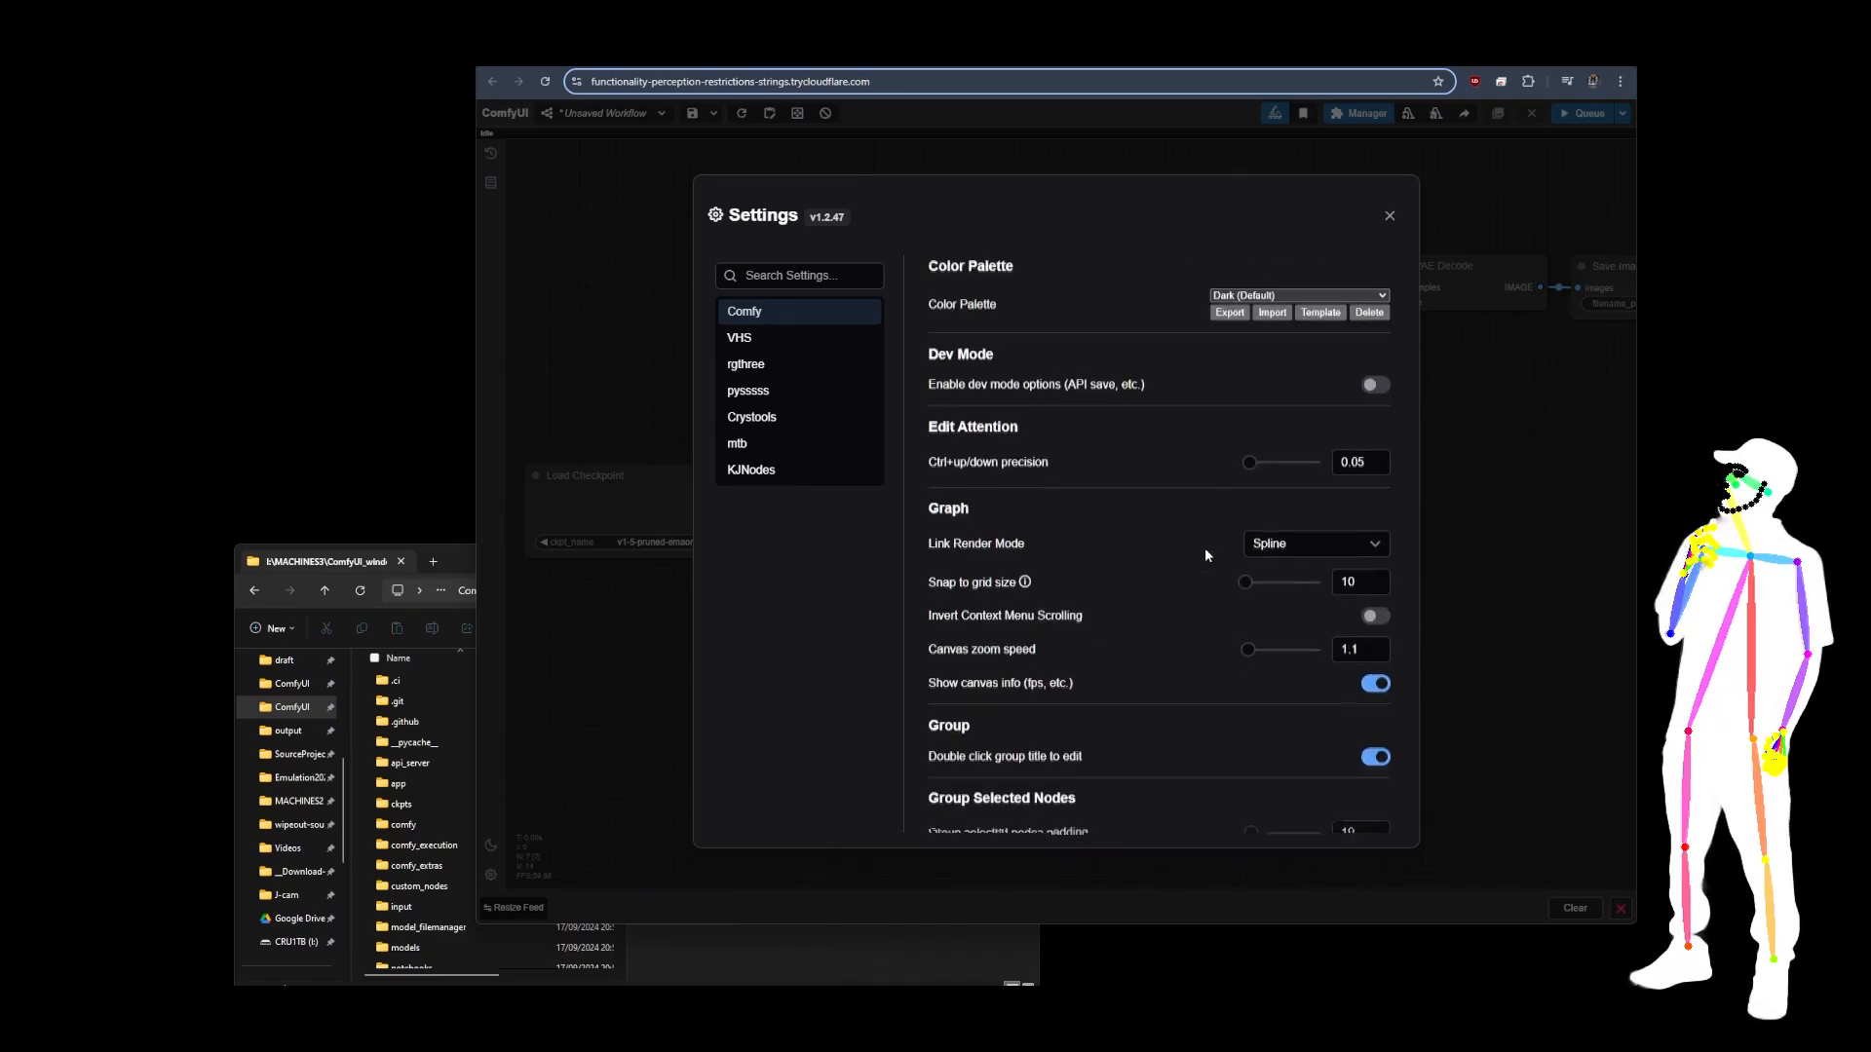
{"action": "scroll", "coordinate": [1229, 503], "scroll_direction": "down", "scroll_amount": 10}
{"action": "scroll", "coordinate": [1229, 509], "scroll_direction": "down", "scroll_amount": 5}
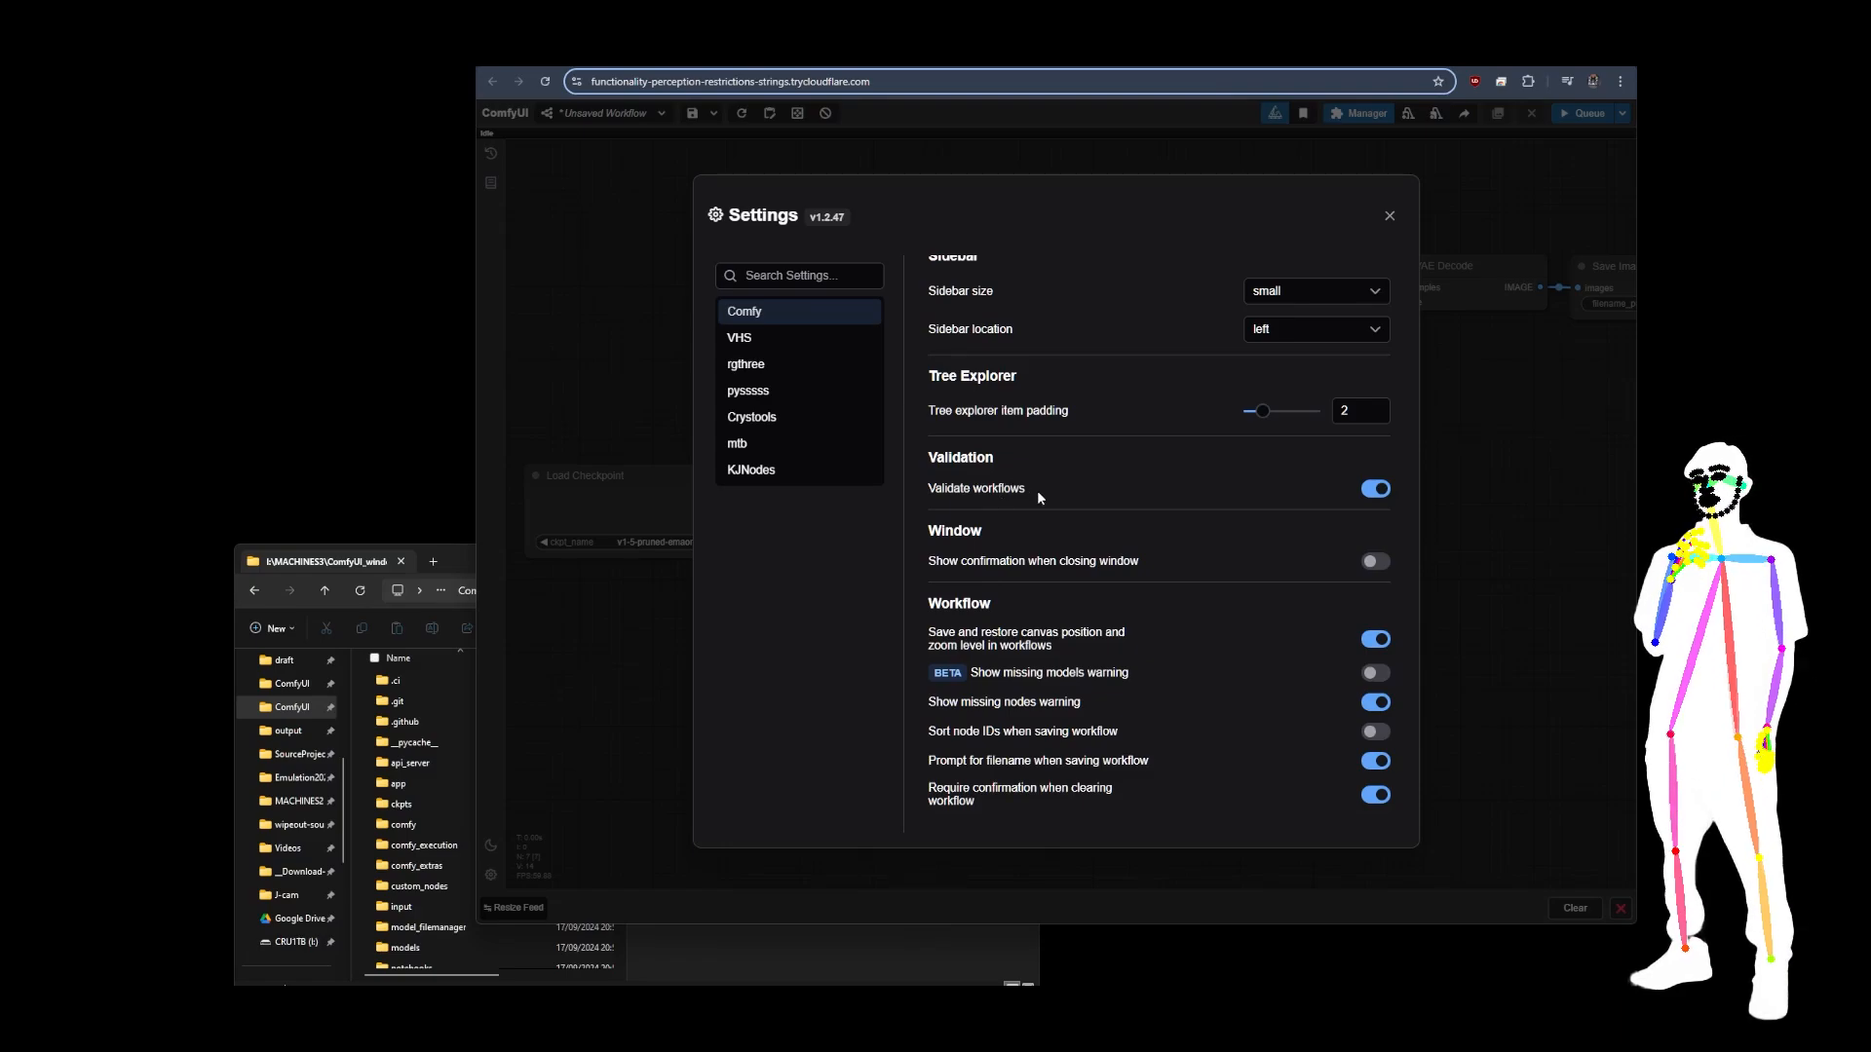
Set the new menu and workflow management option to Top after trying Bottom, and enable saving the legacy menu's position.
{"action": "scroll", "coordinate": [1024, 492], "scroll_direction": "up", "scroll_amount": 5}
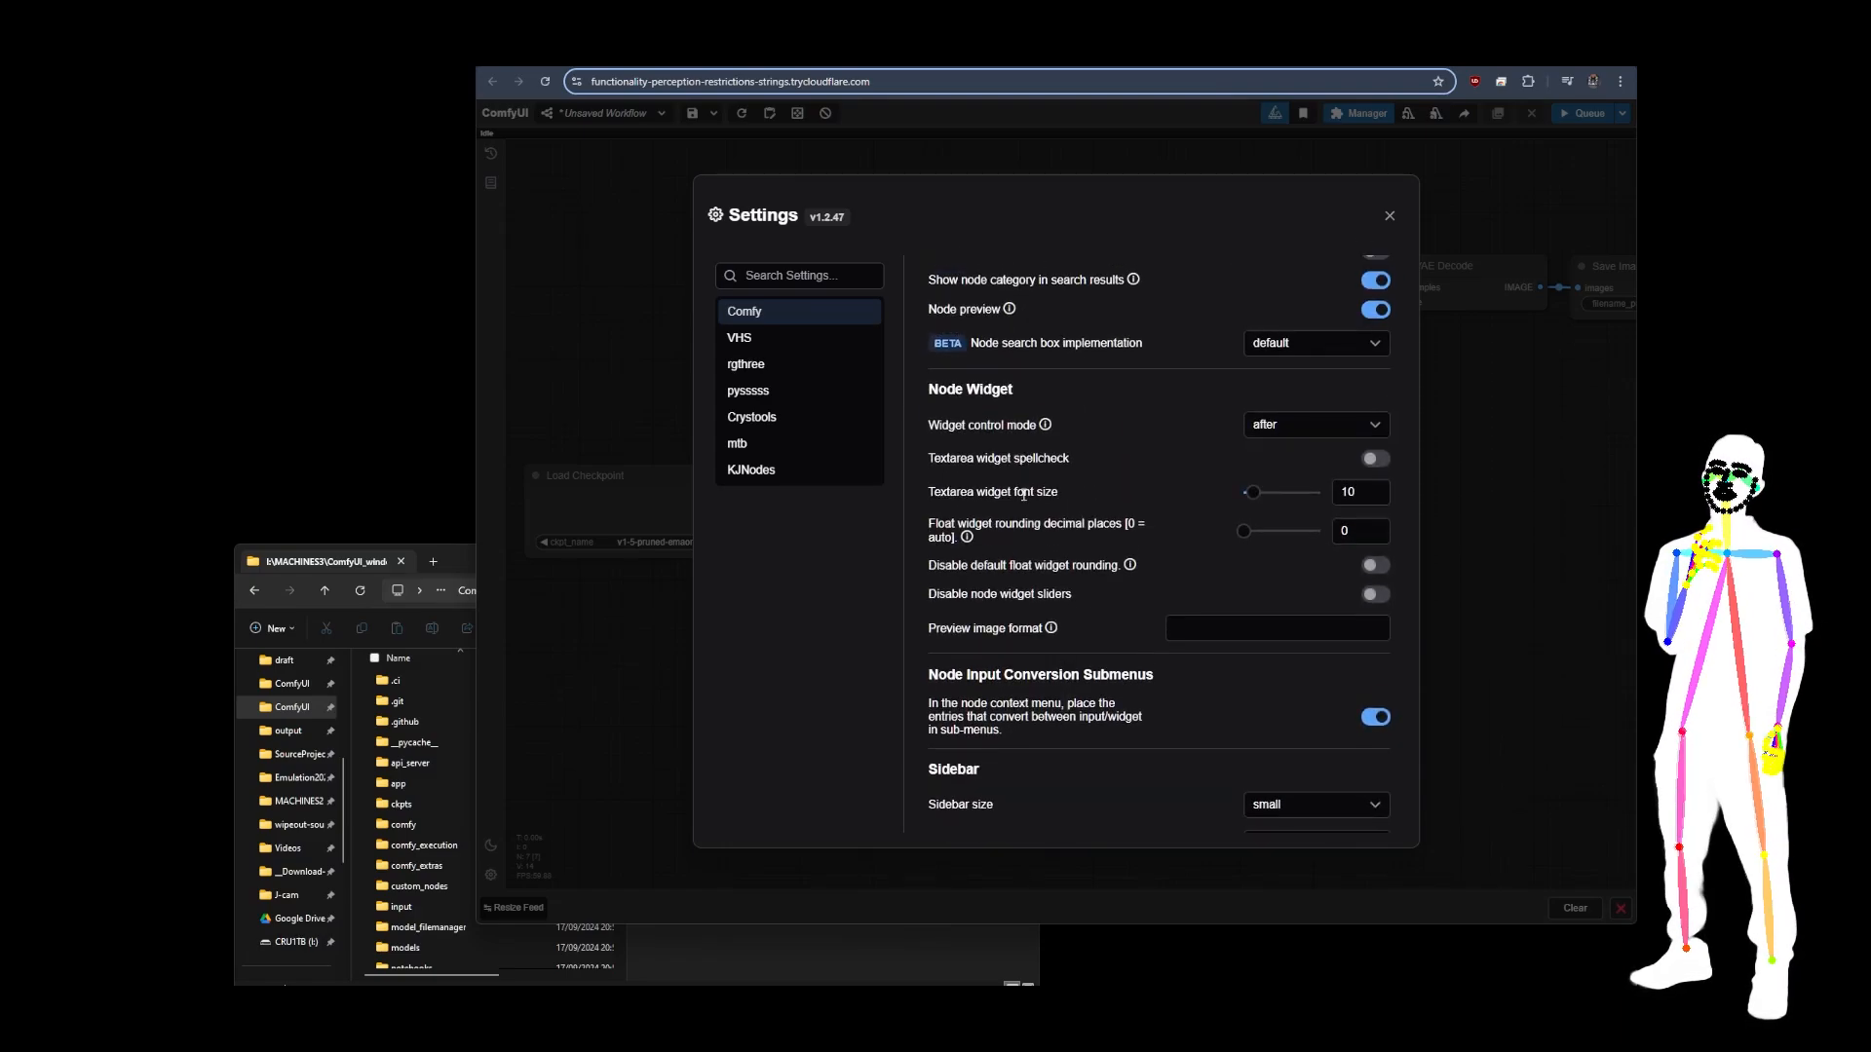
{"action": "scroll", "coordinate": [1024, 494], "scroll_direction": "up", "scroll_amount": 2}
{"action": "scroll", "coordinate": [1026, 584], "scroll_direction": "up", "scroll_amount": 5}
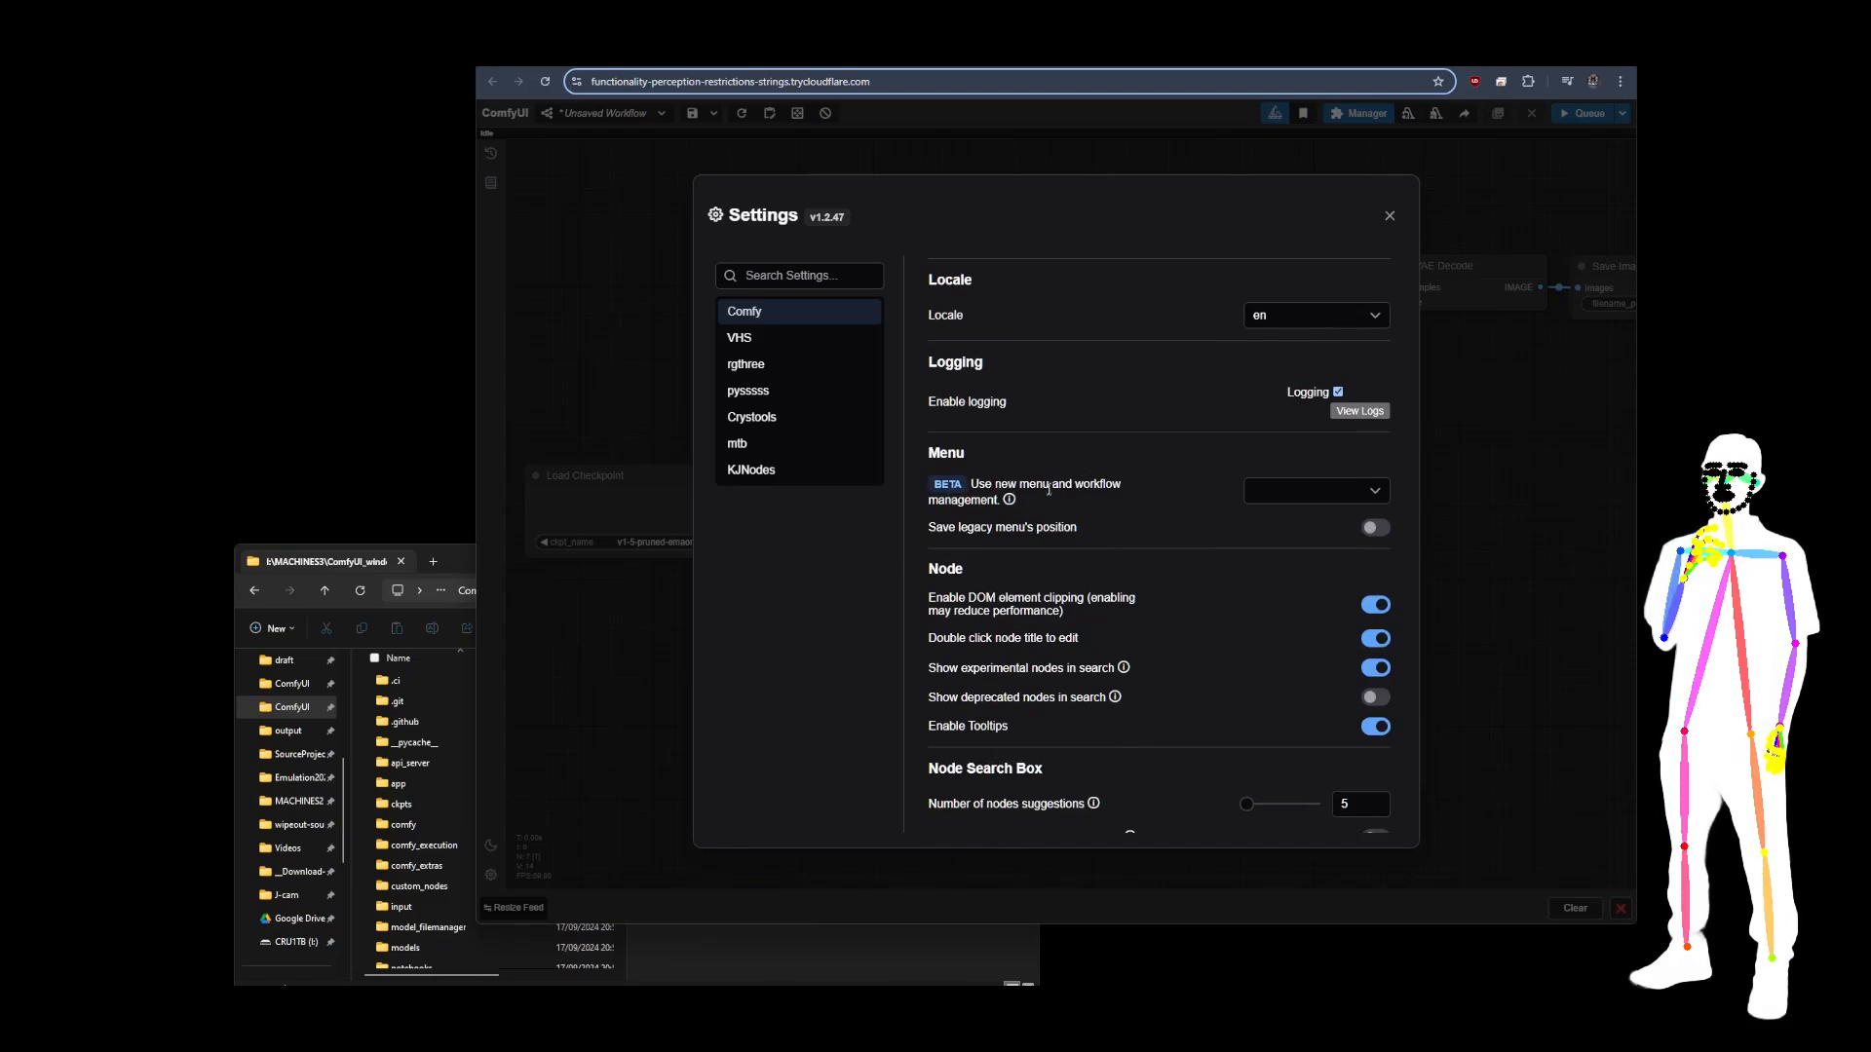
{"action": "left_click", "coordinate": [1368, 493]}
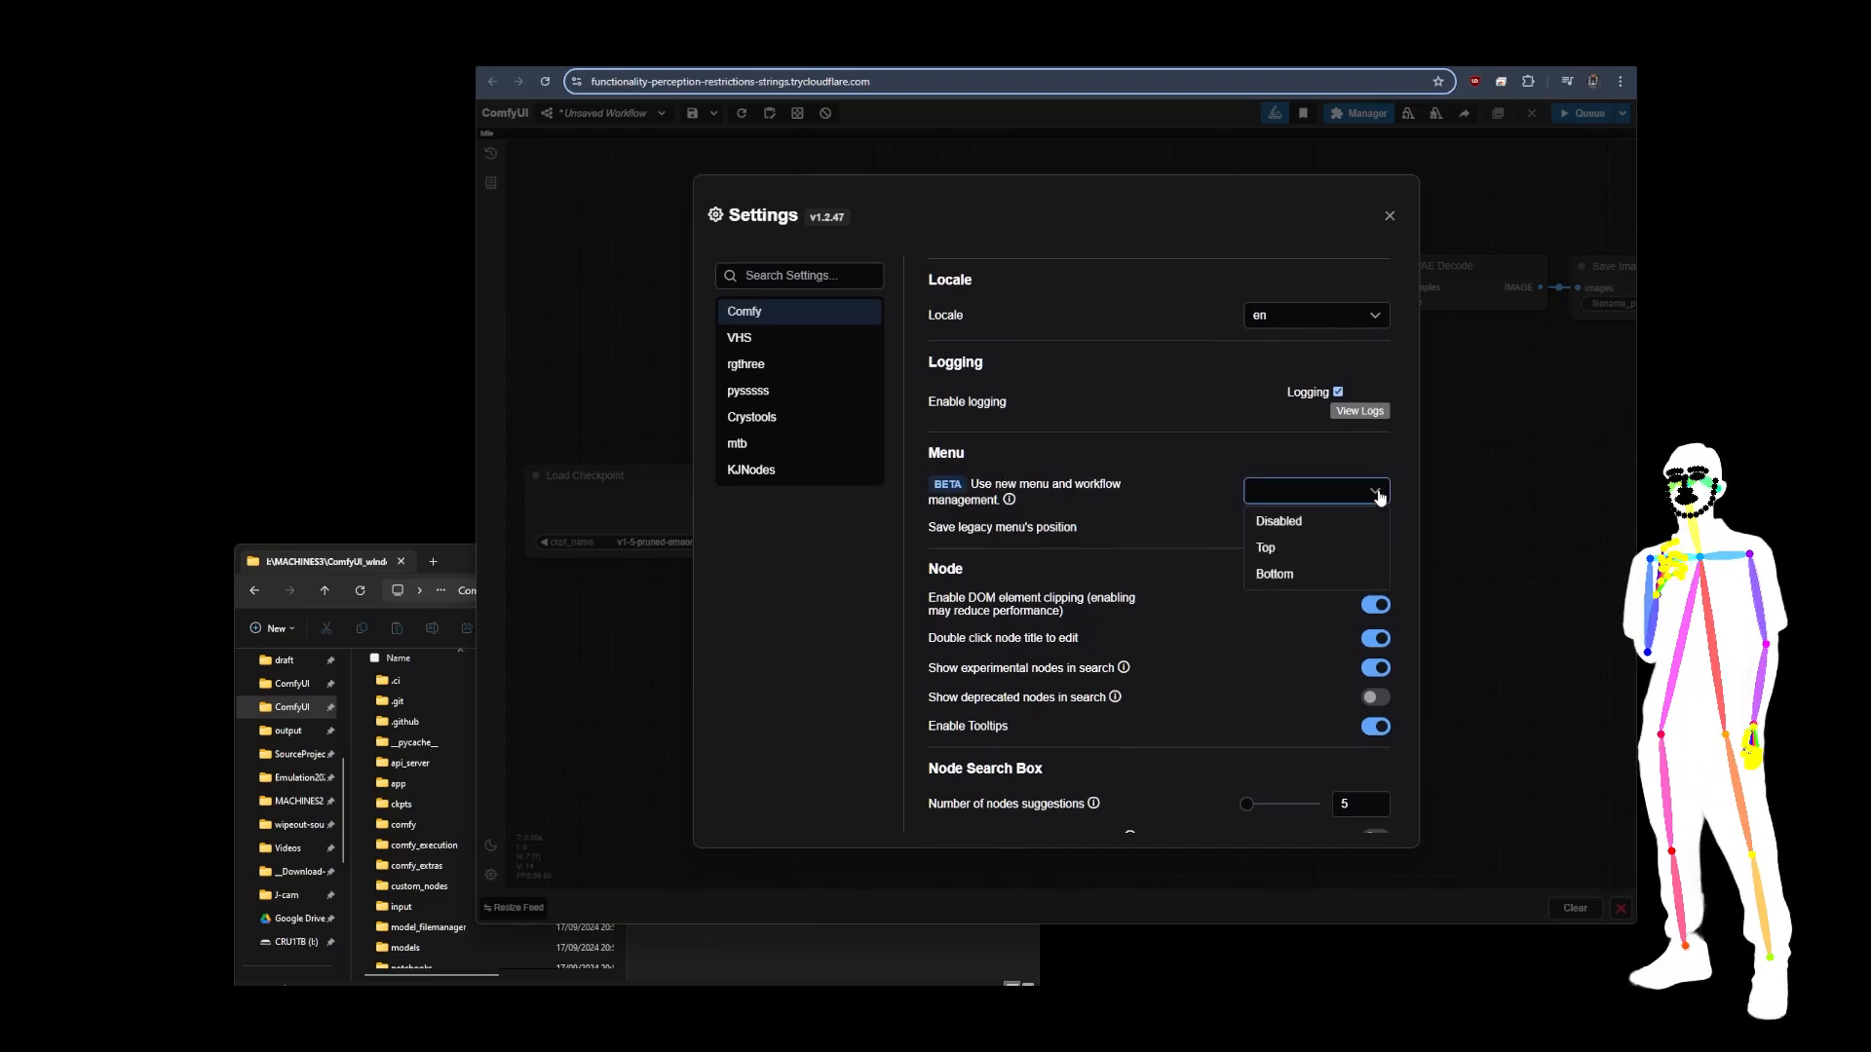
{"action": "left_click", "coordinate": [1278, 552]}
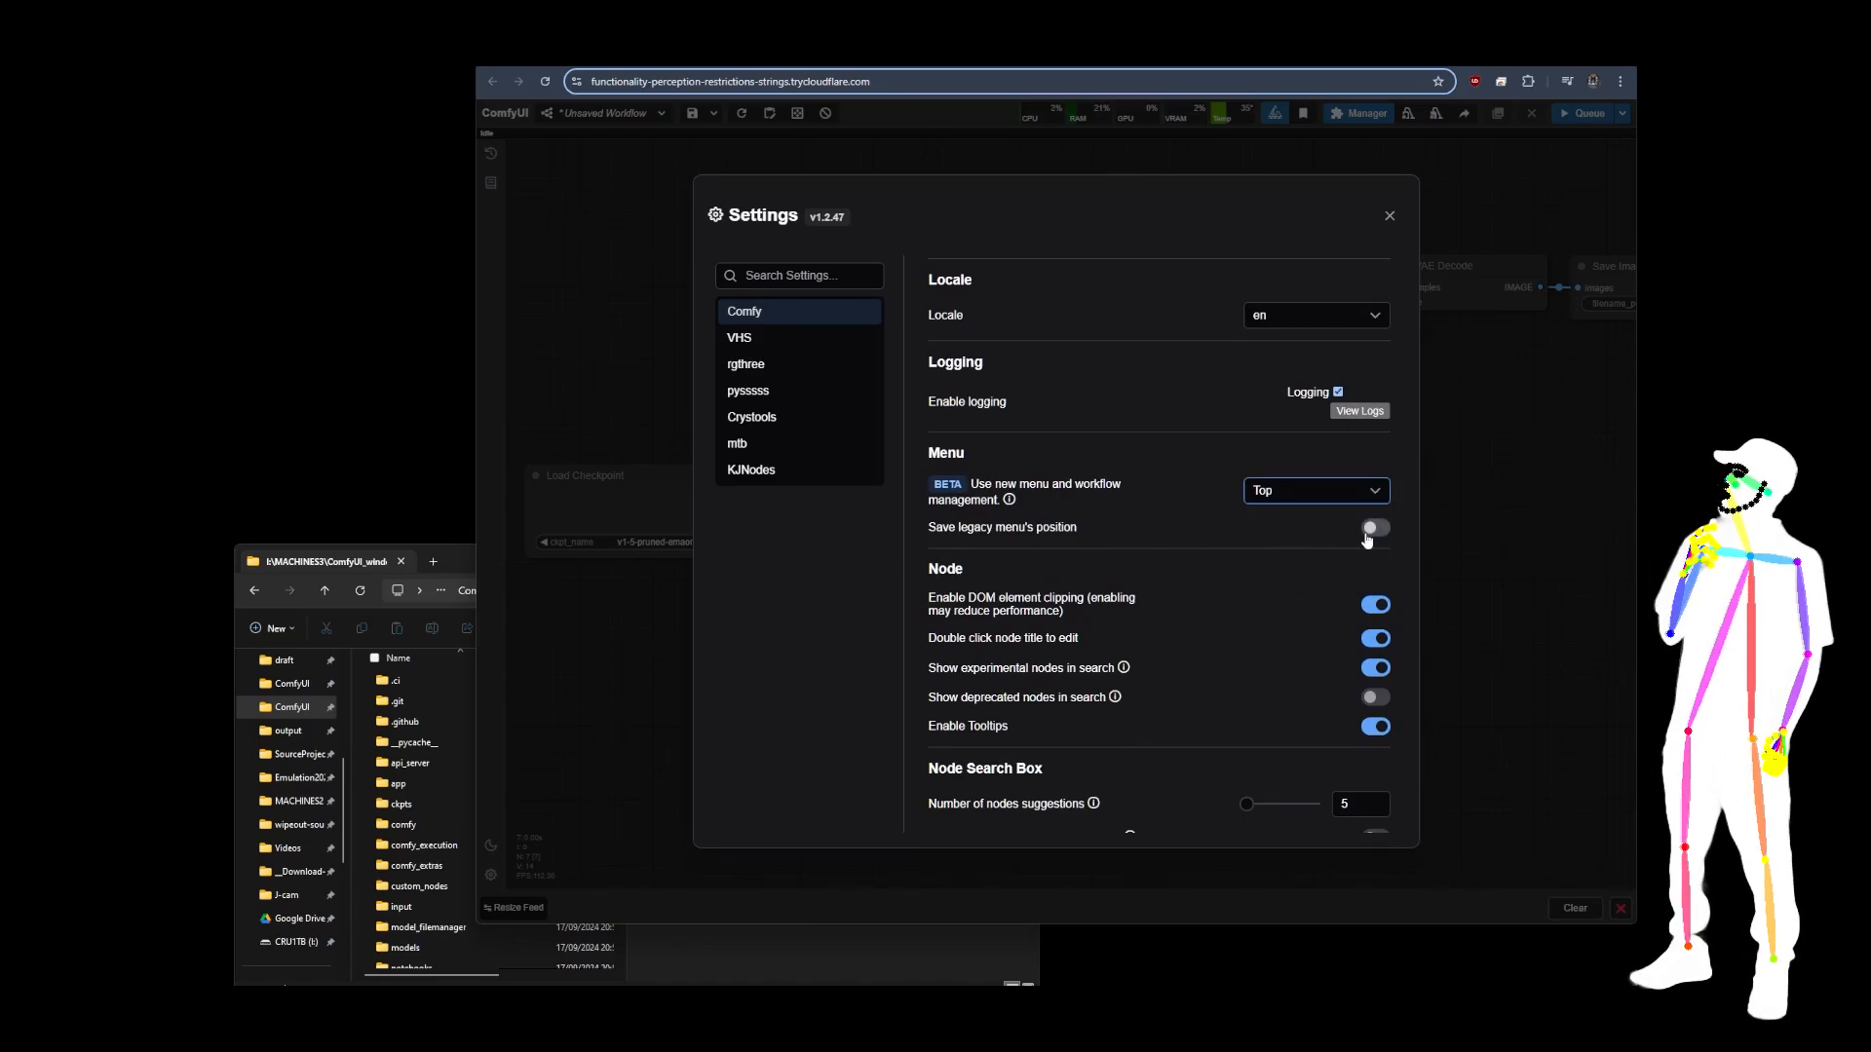
{"action": "left_click", "coordinate": [1329, 491]}
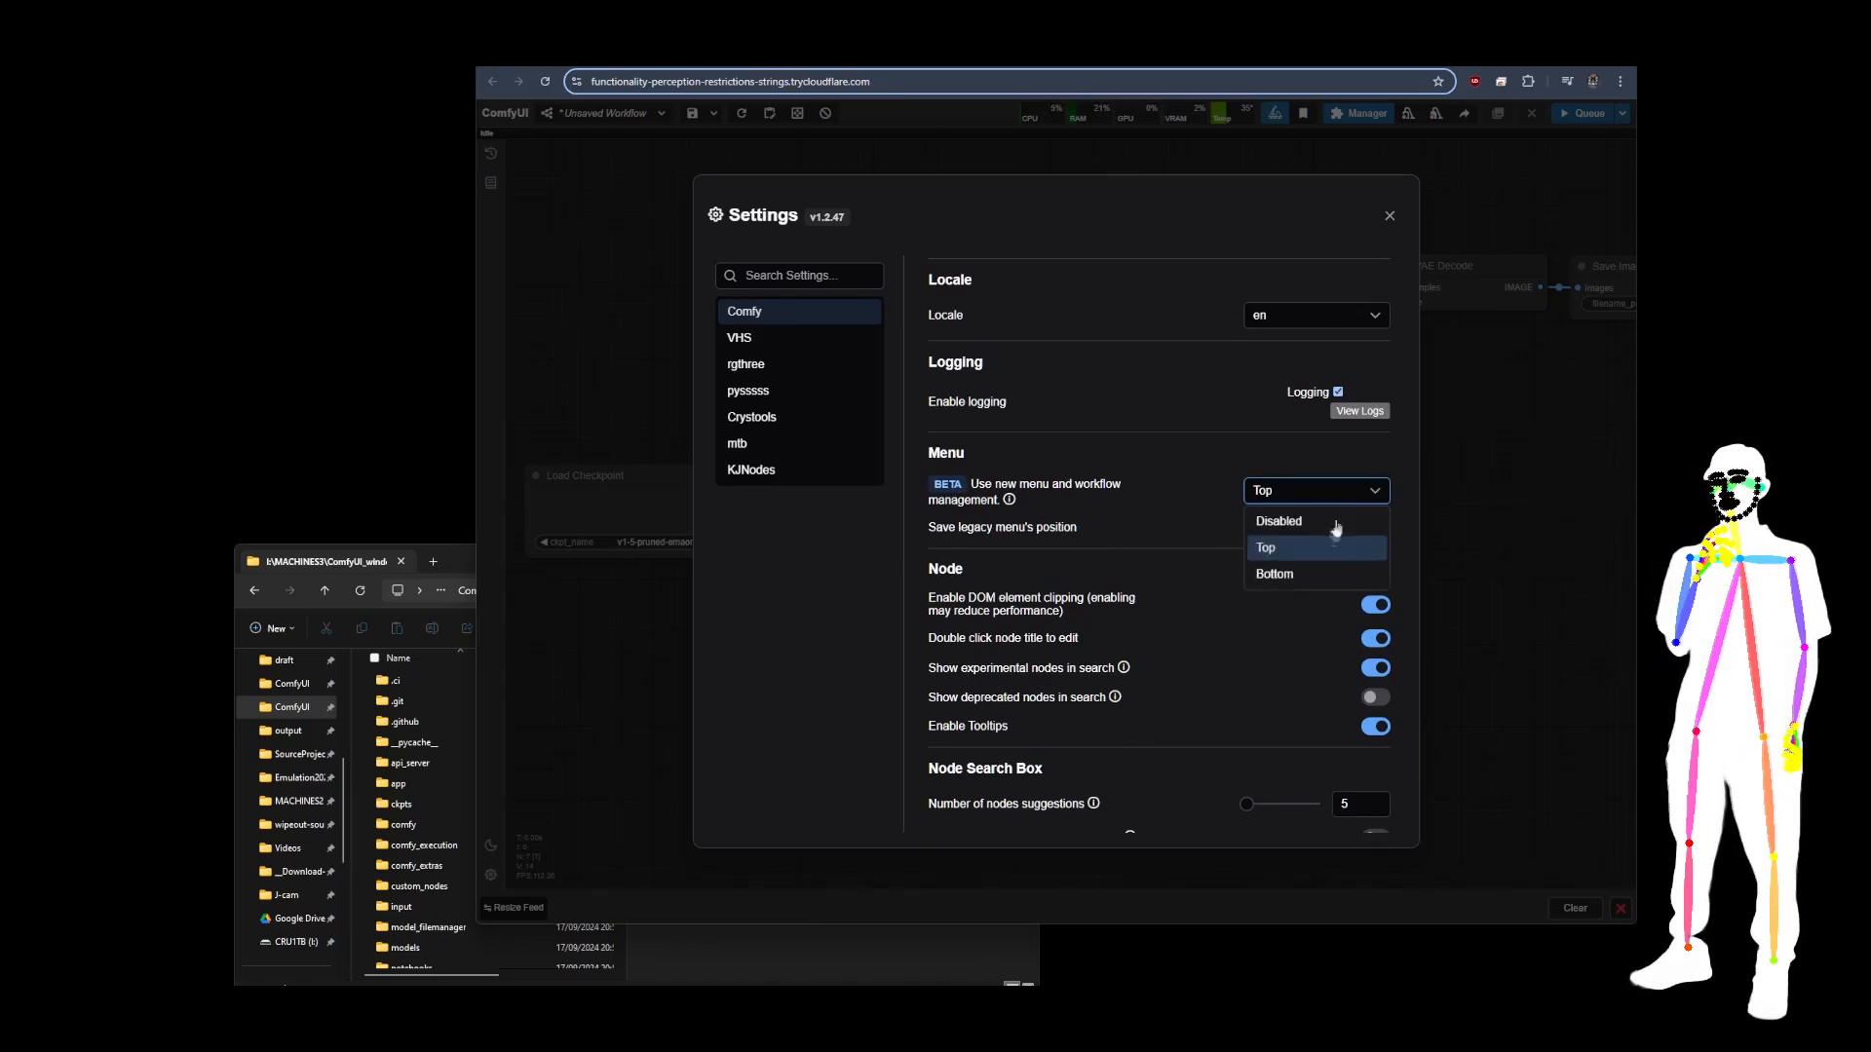
{"action": "left_click", "coordinate": [1299, 579]}
{"action": "left_click", "coordinate": [1370, 490]}
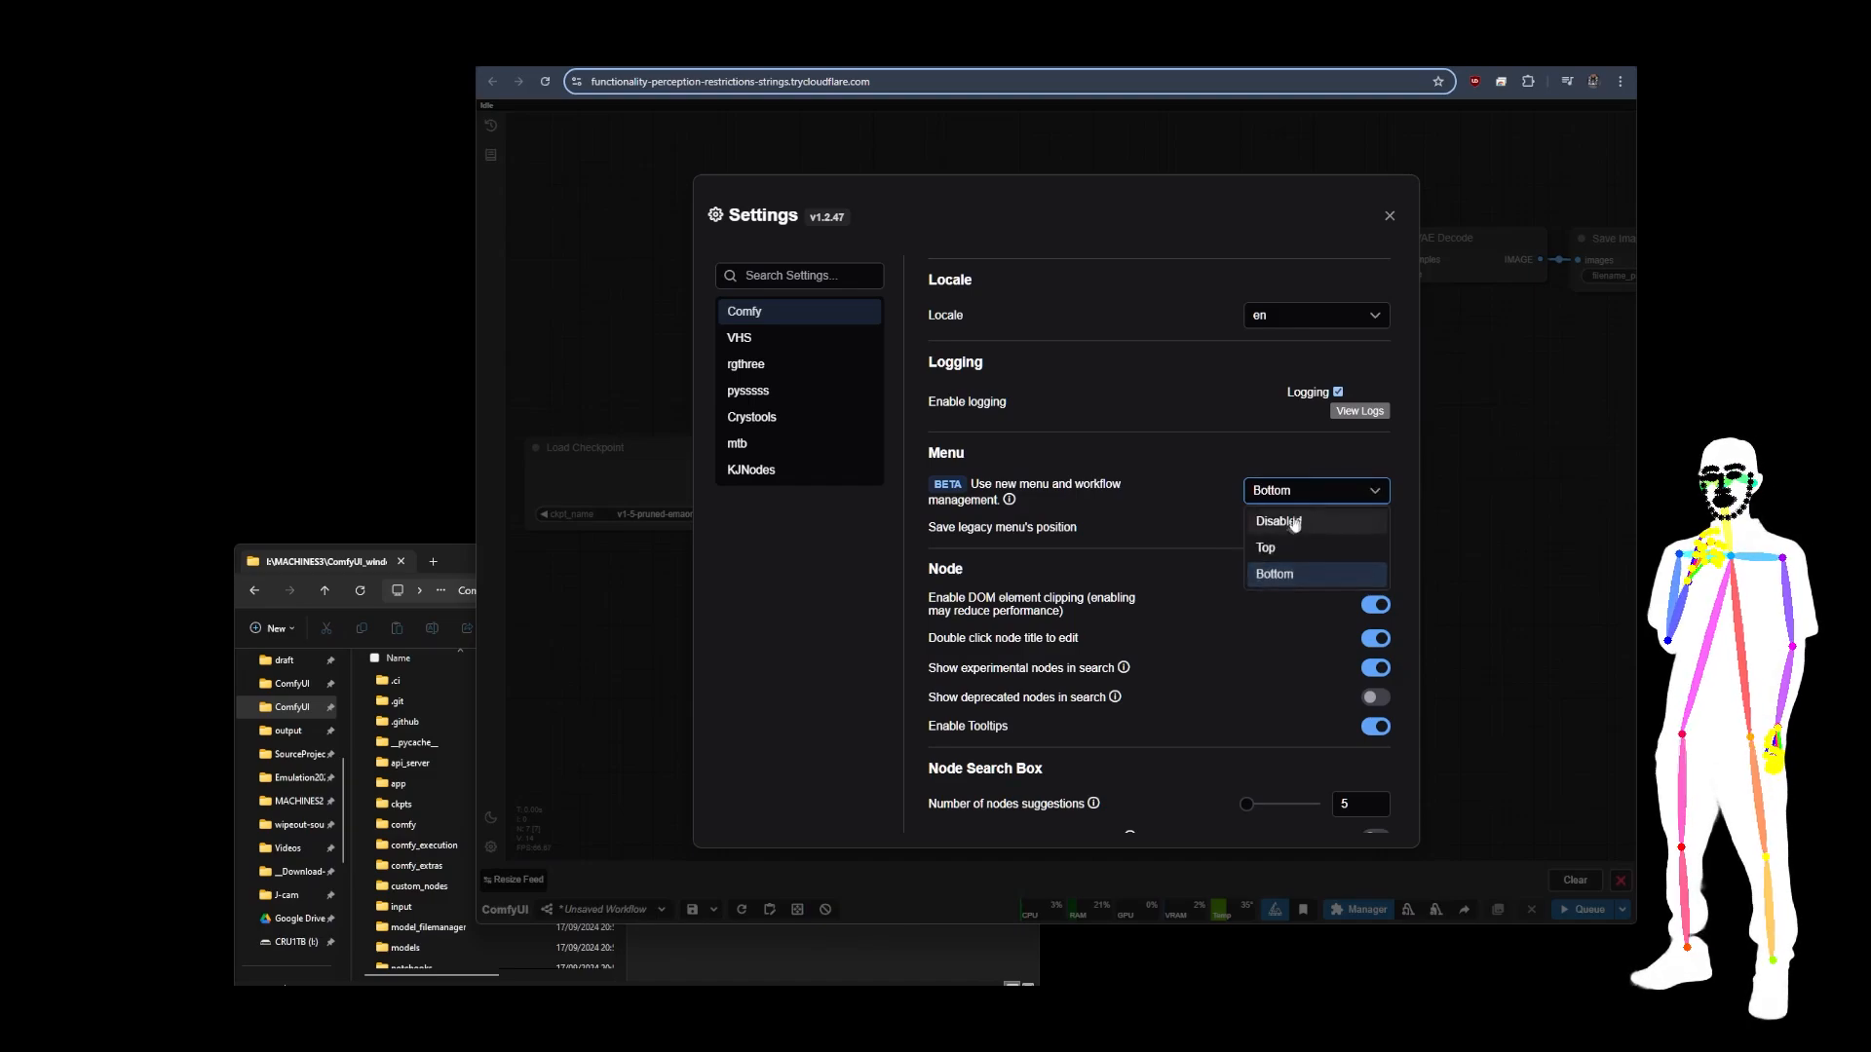
{"action": "left_click", "coordinate": [1276, 549]}
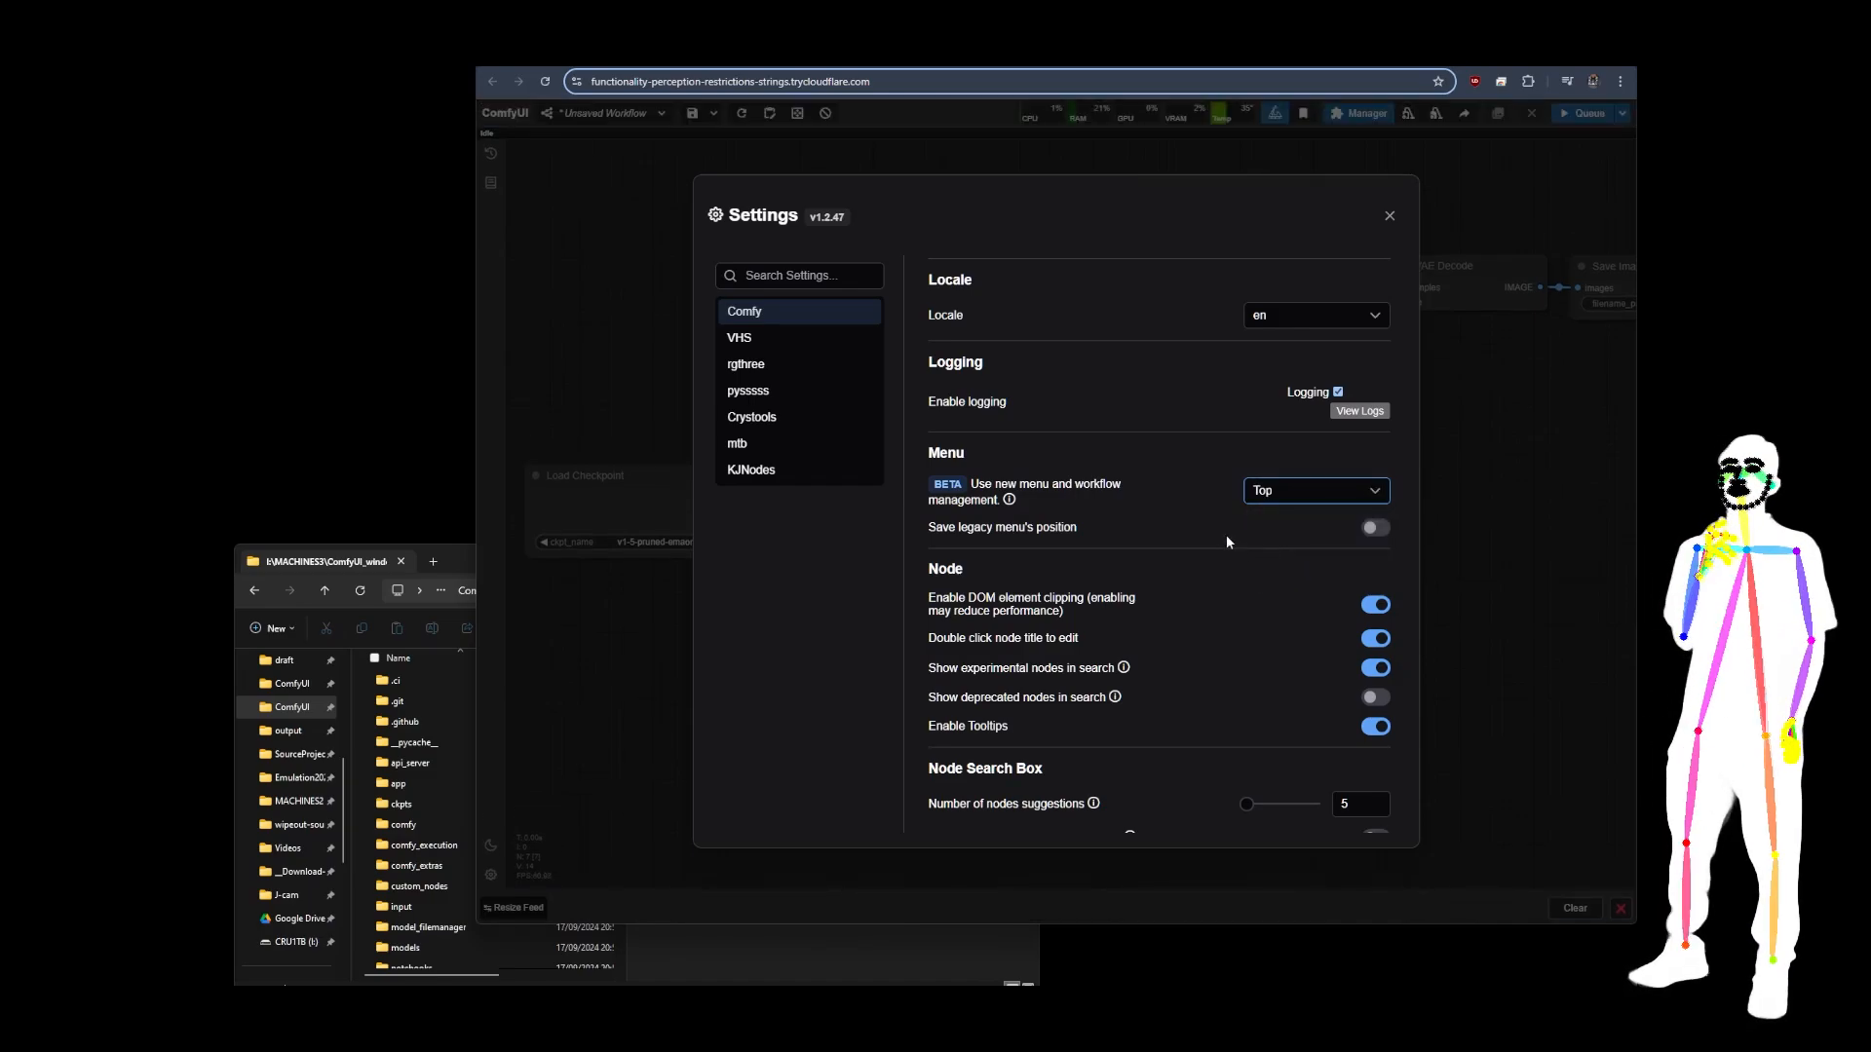
{"action": "left_click", "coordinate": [1370, 528]}
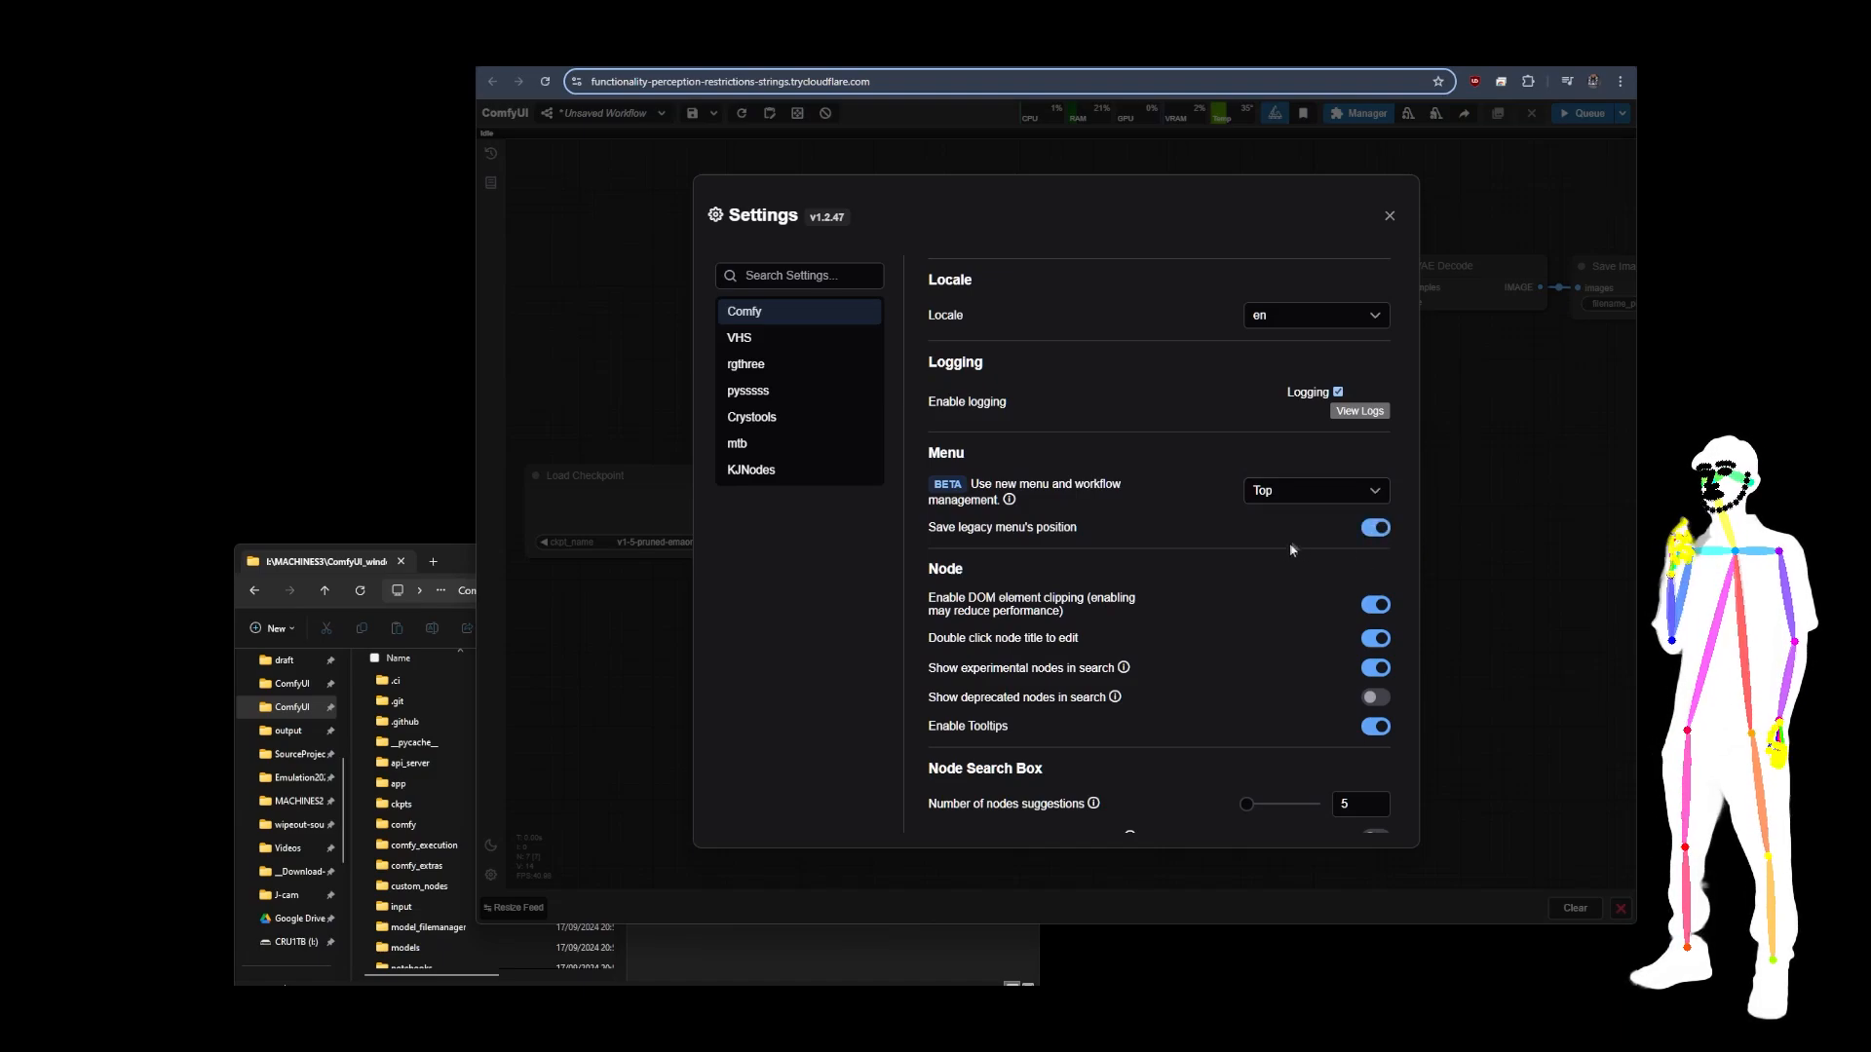
{"action": "left_click", "coordinate": [1389, 216]}
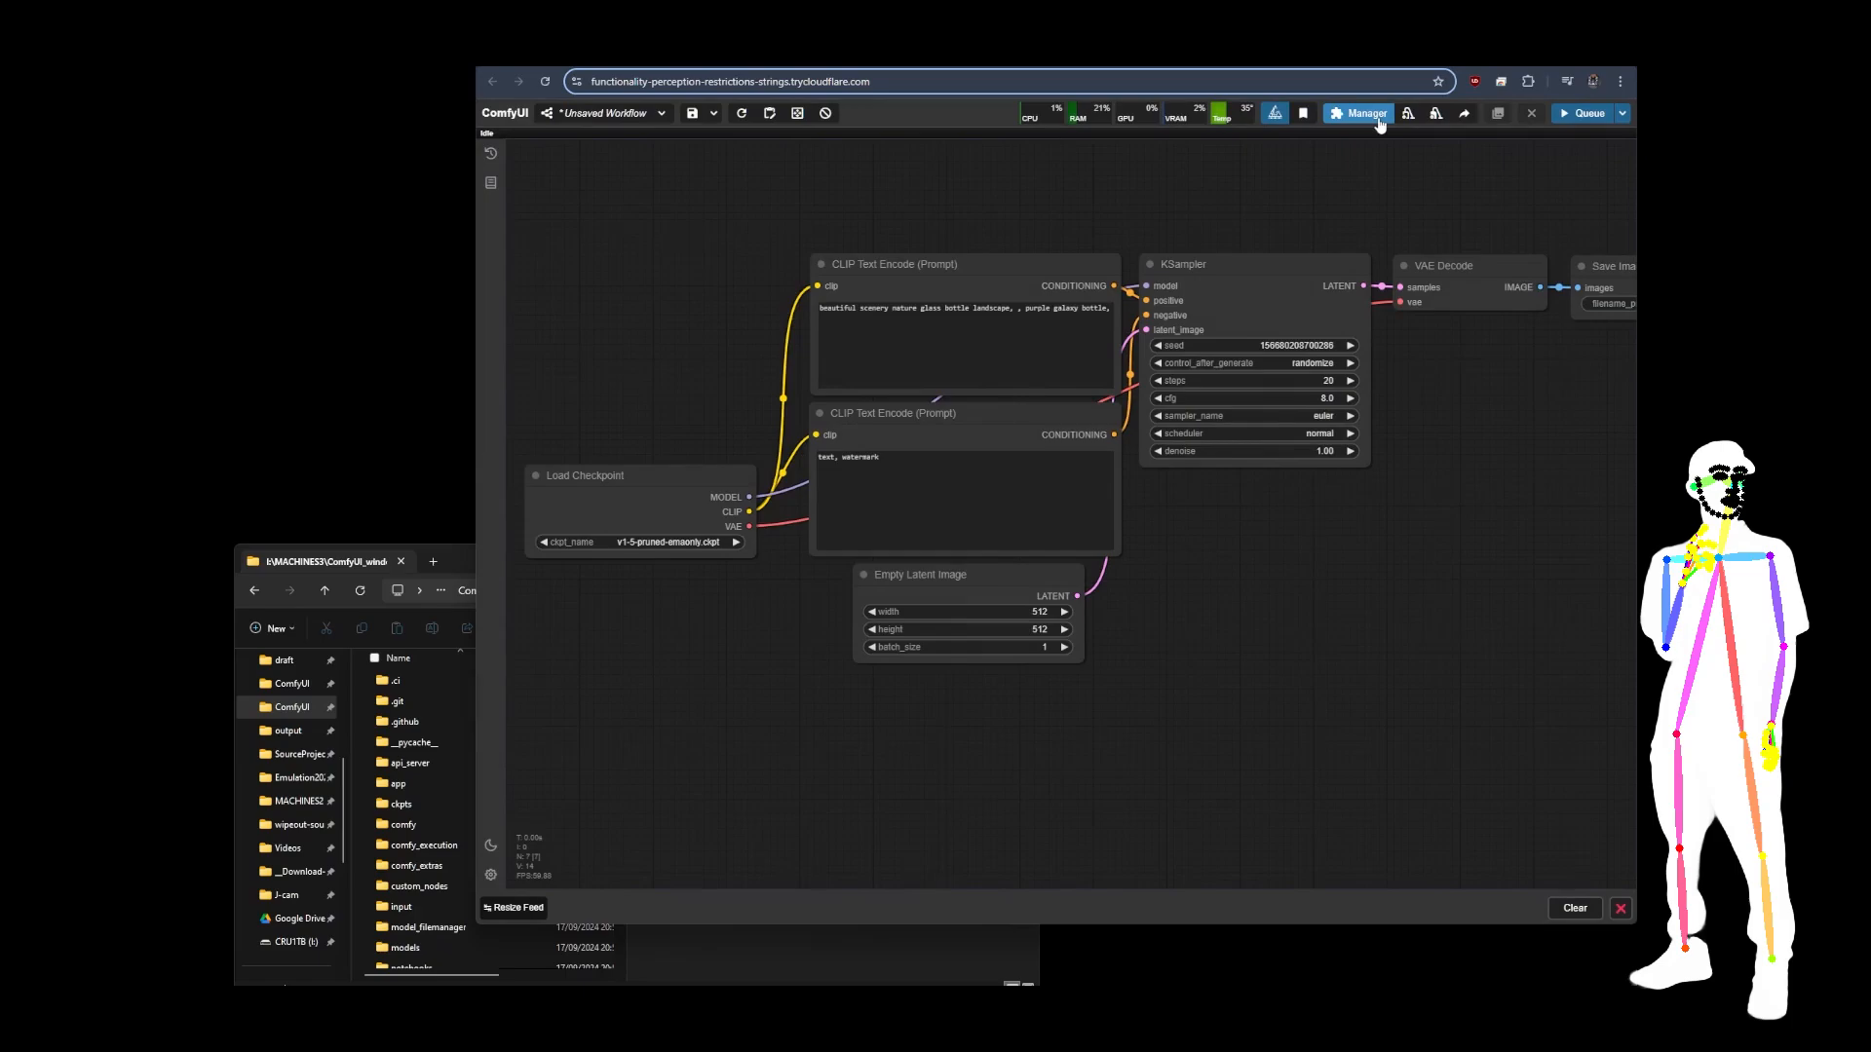
Browse the saved workflows and expand the DJZ-Workflows folder to examine its workflow packs.
{"action": "left_click", "coordinate": [662, 115]}
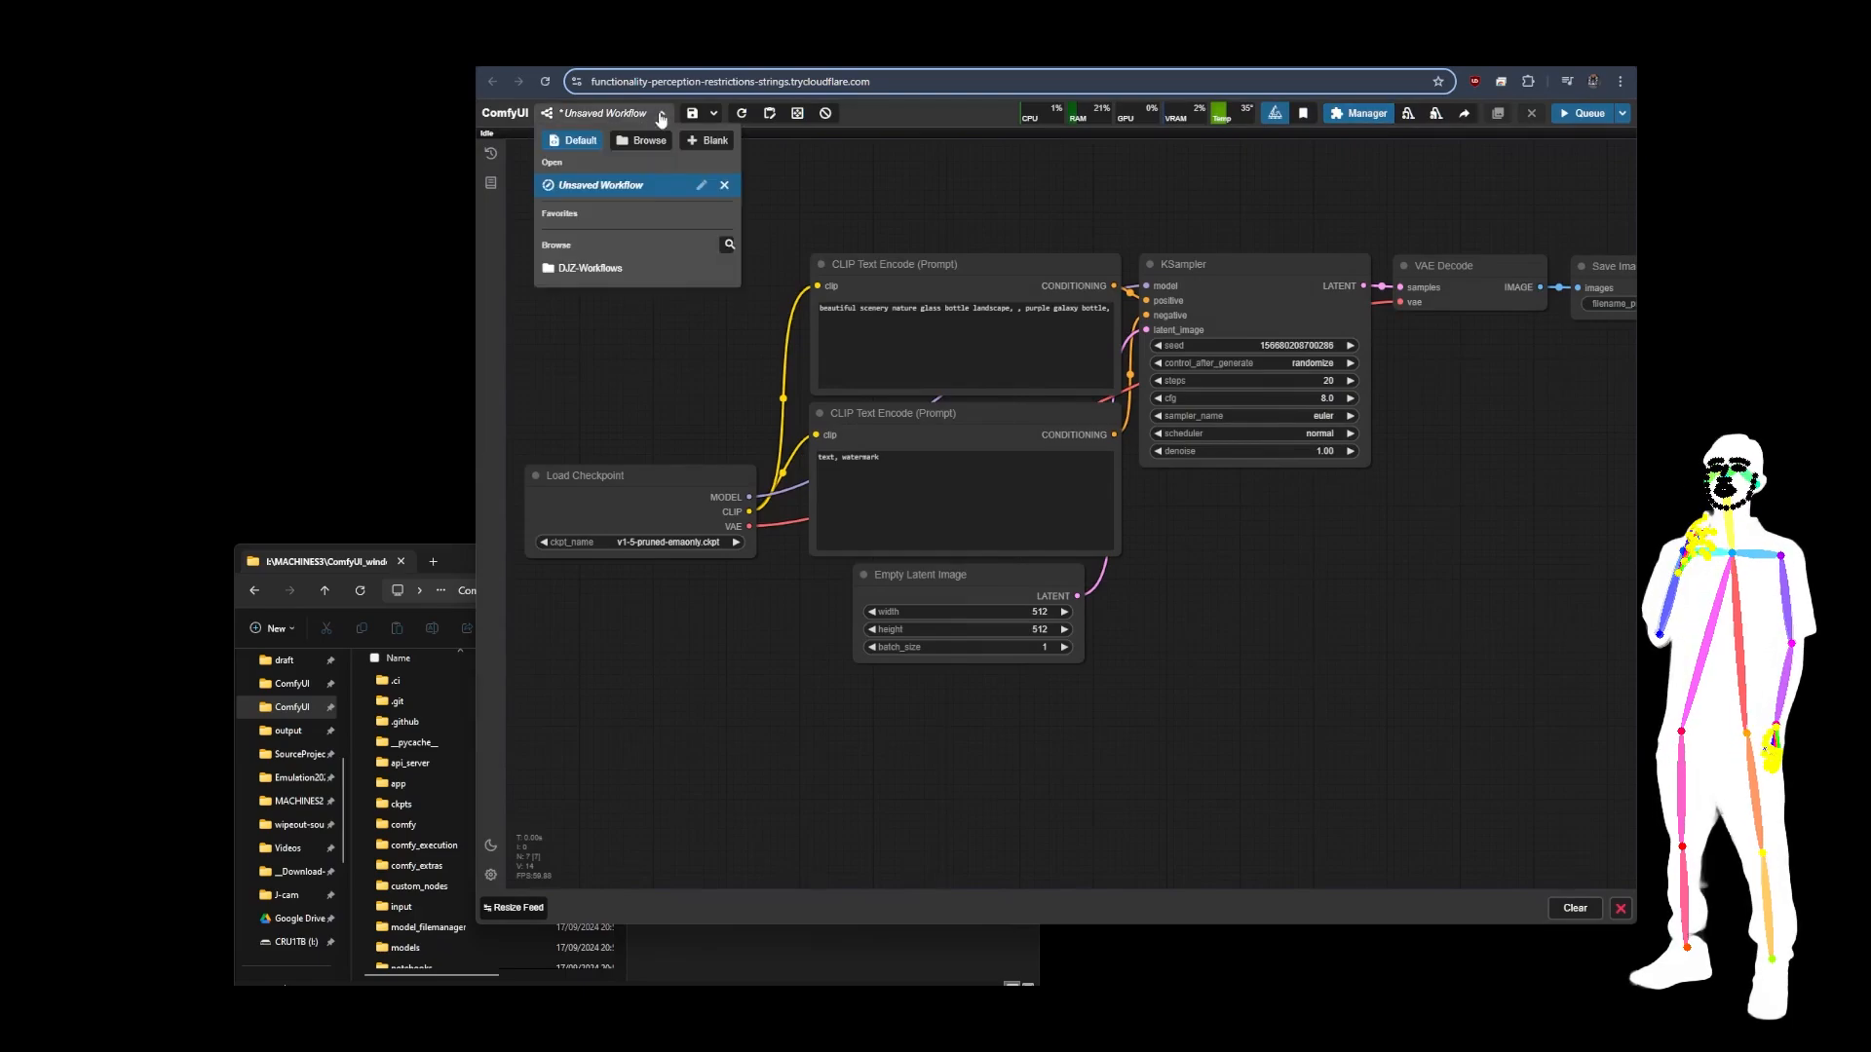
{"action": "left_click", "coordinate": [590, 268]}
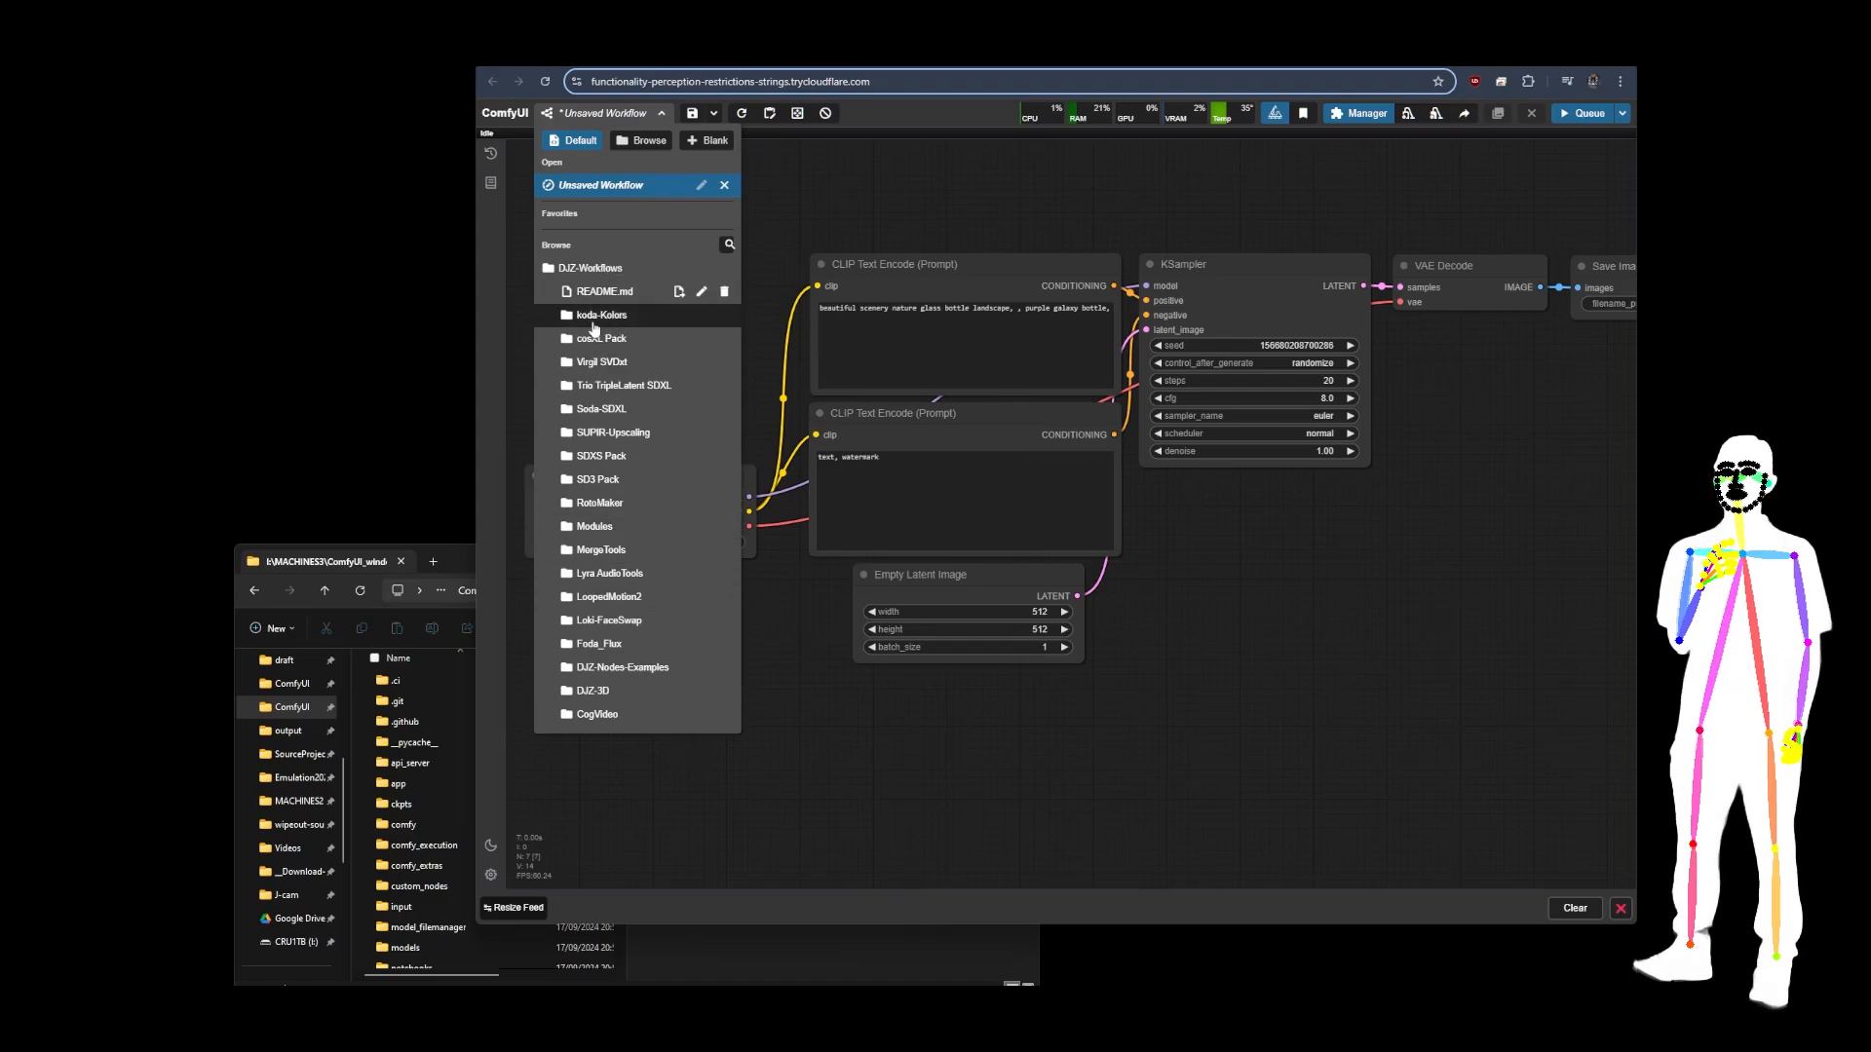
{"action": "left_click", "coordinate": [1148, 590]}
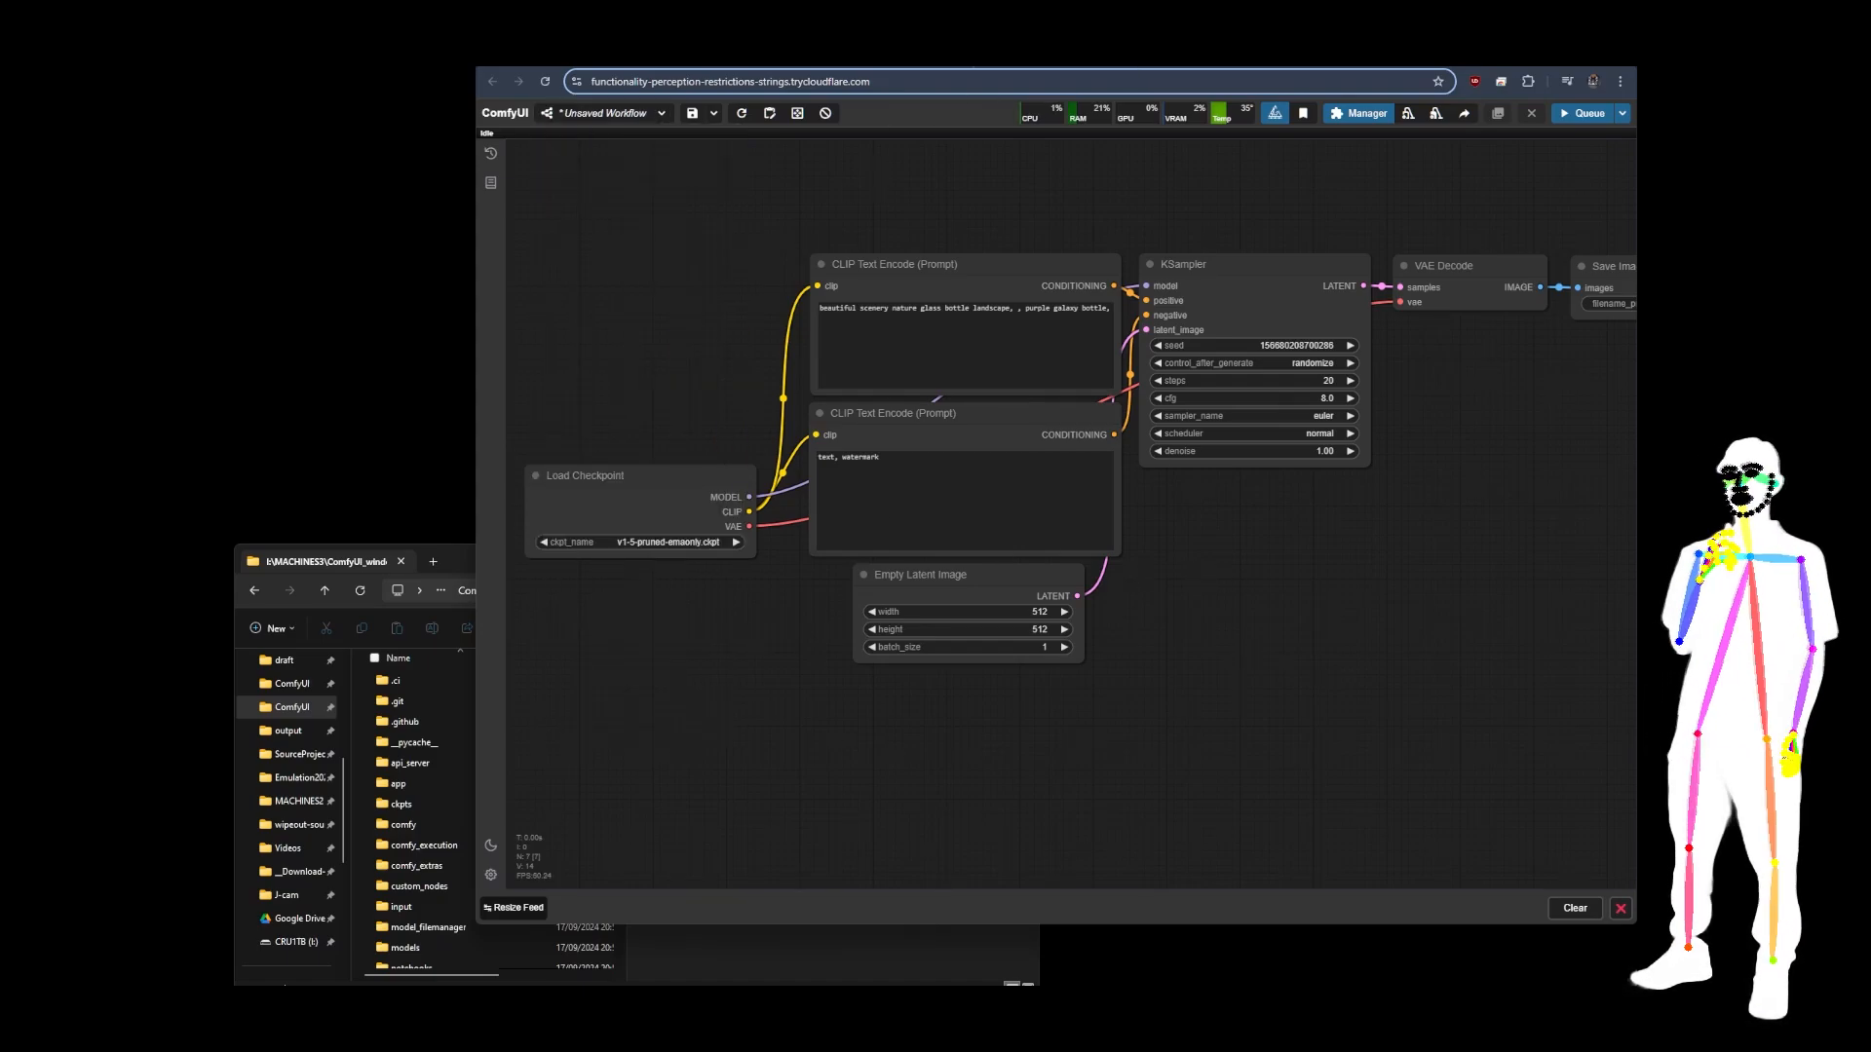
Open DJZ-init/default.sh in the Runpod-init GitHub repository and review its node and workflow lists.
{"action": "key", "text": "ctrl+Tab"}
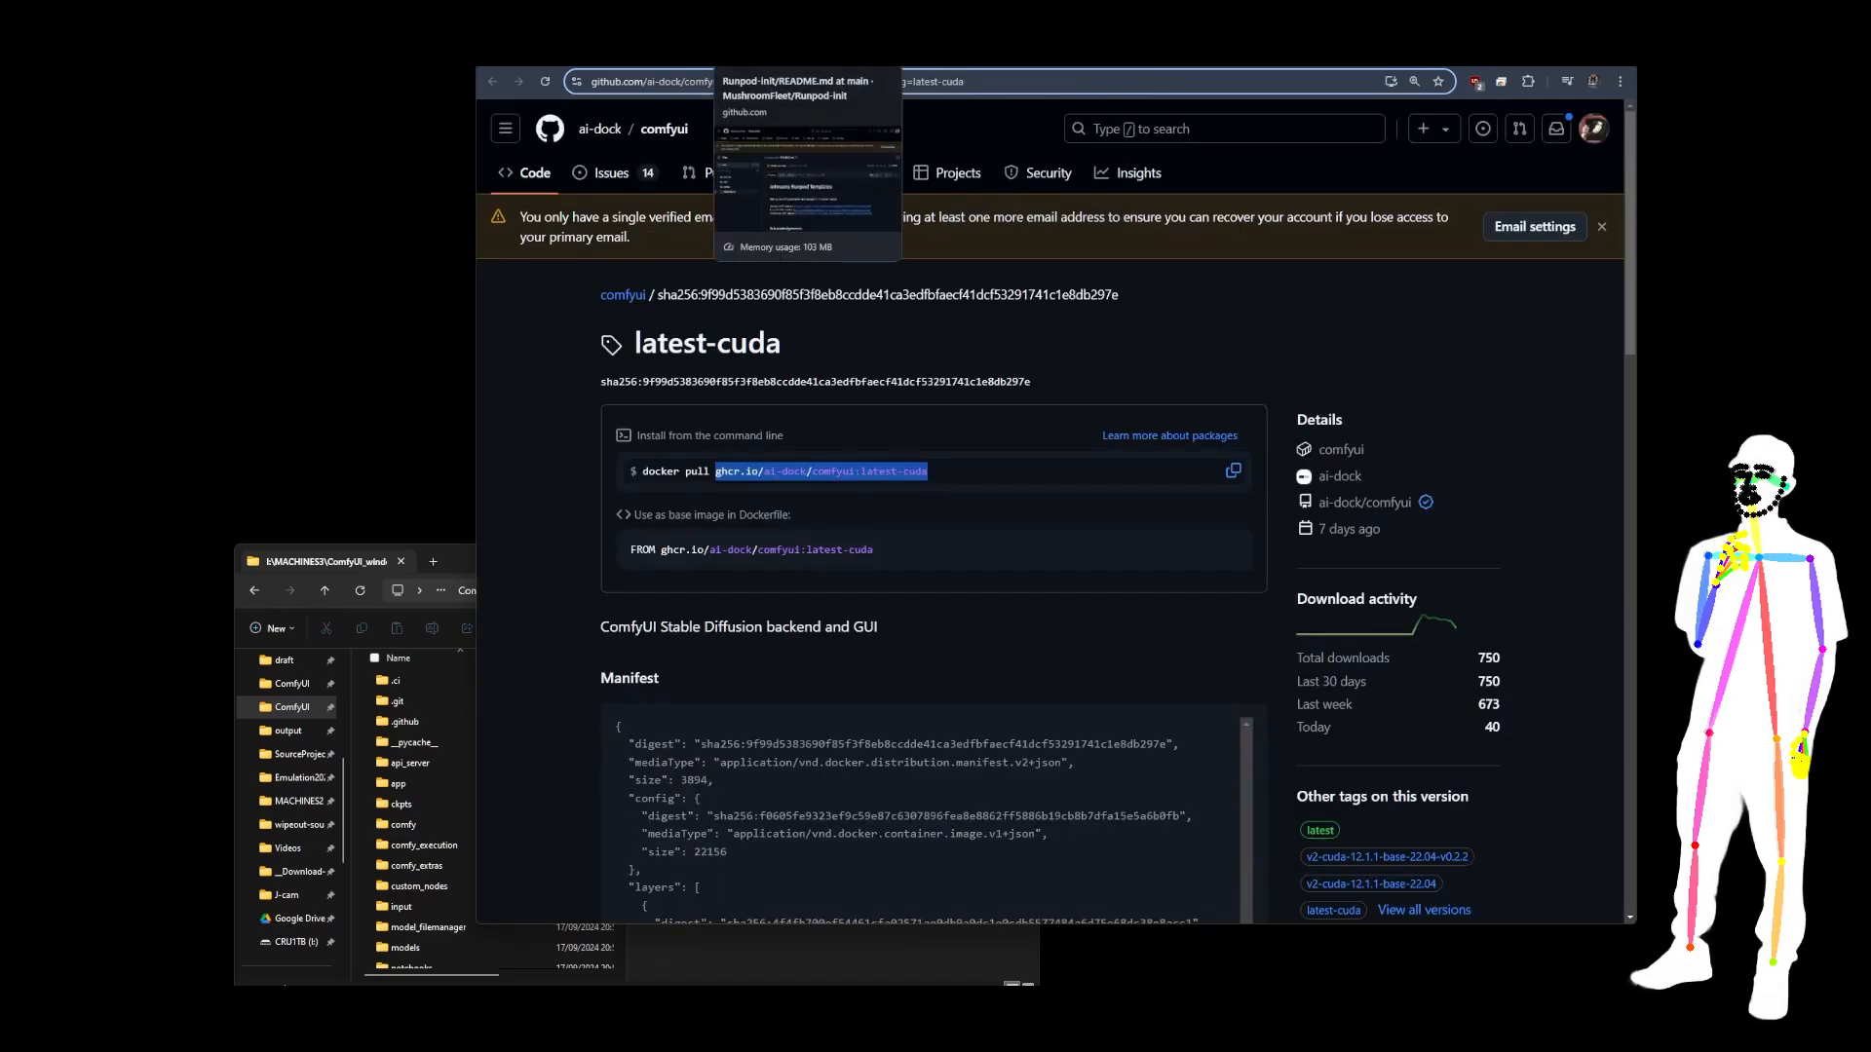
{"action": "left_click", "coordinate": [760, 50]}
{"action": "left_click", "coordinate": [552, 411]}
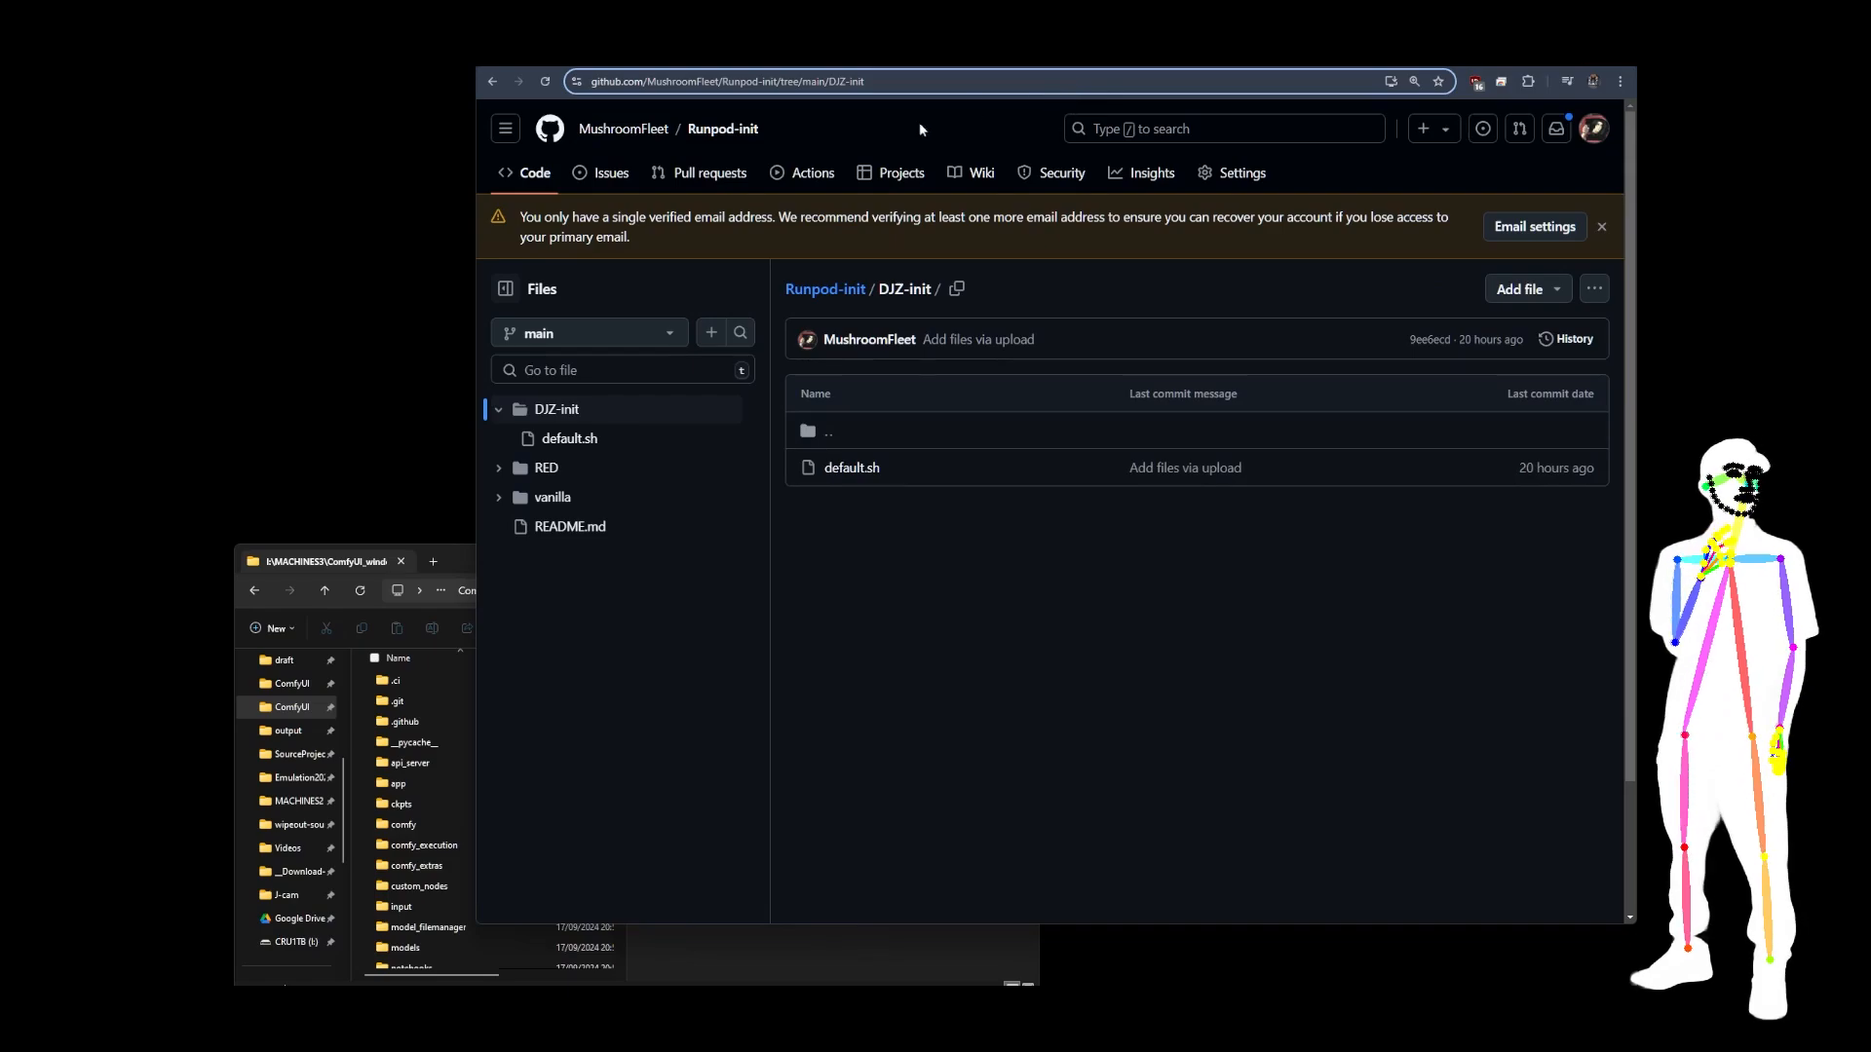
{"action": "left_click", "coordinate": [835, 469]}
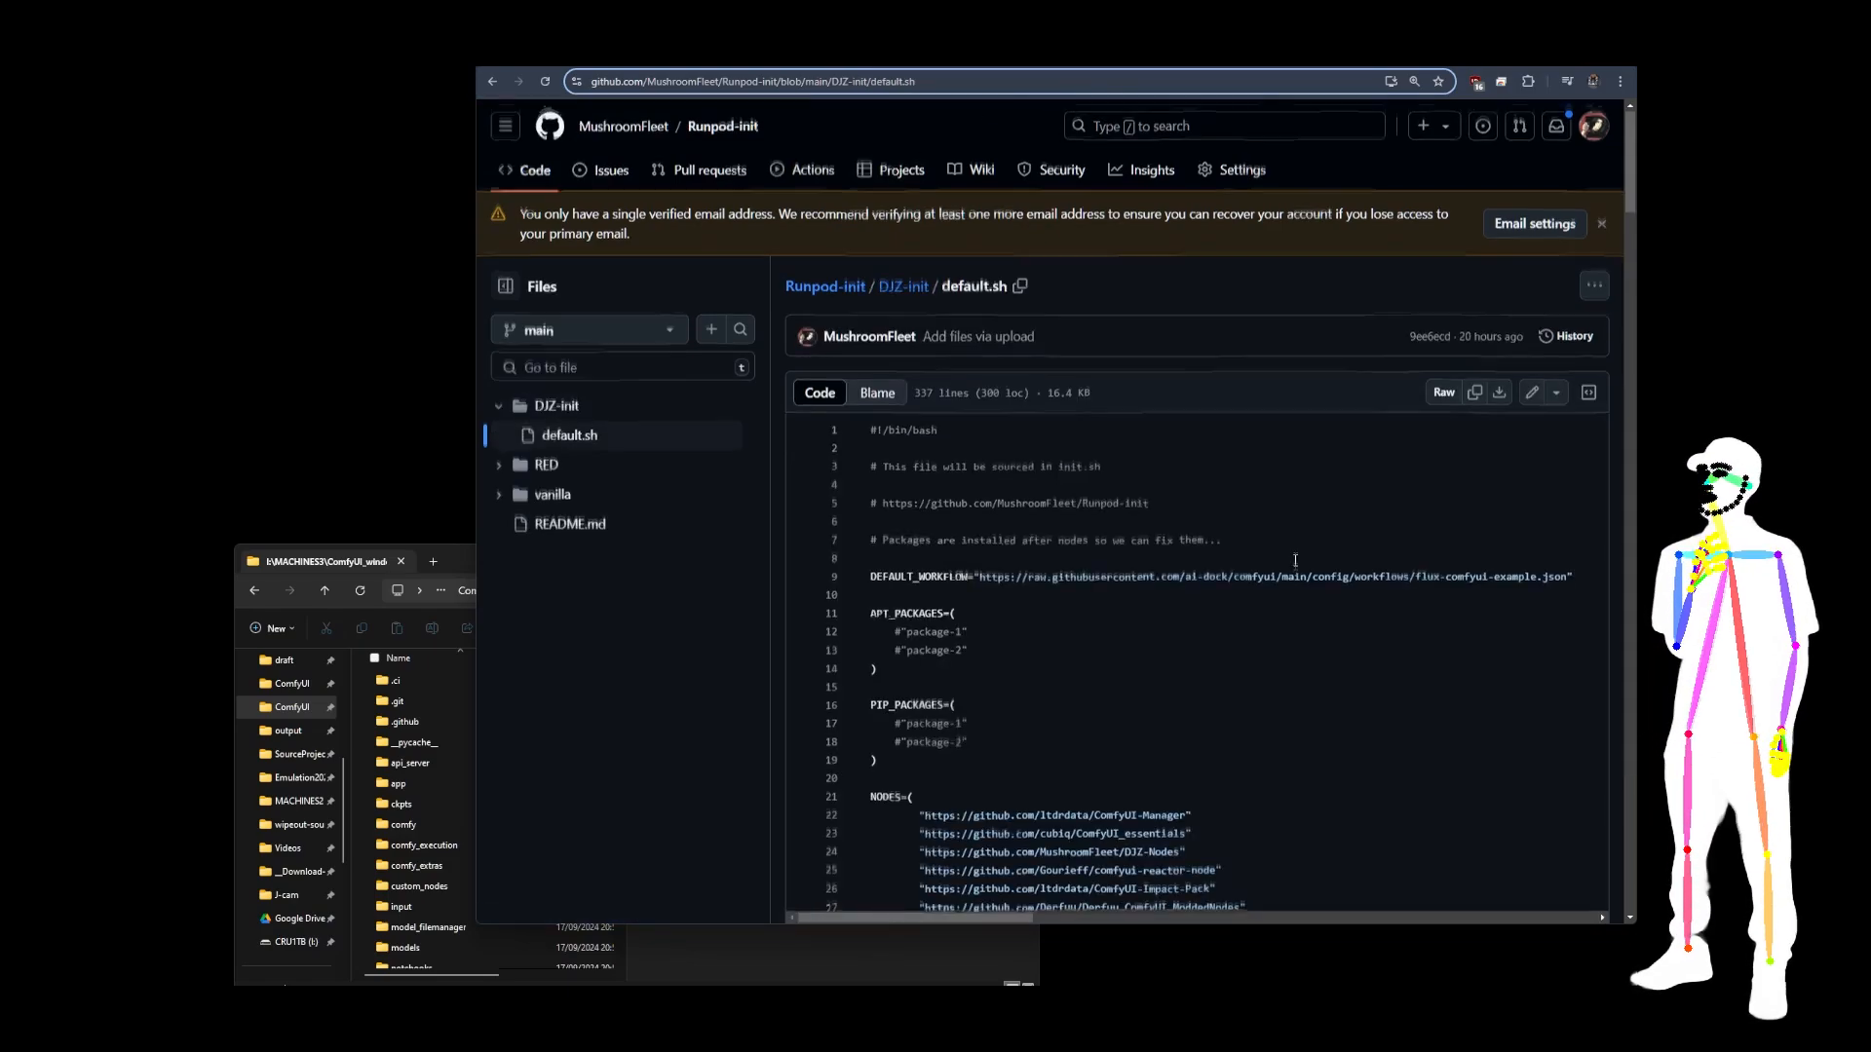
{"action": "scroll", "coordinate": [1242, 619], "scroll_direction": "down", "scroll_amount": 4}
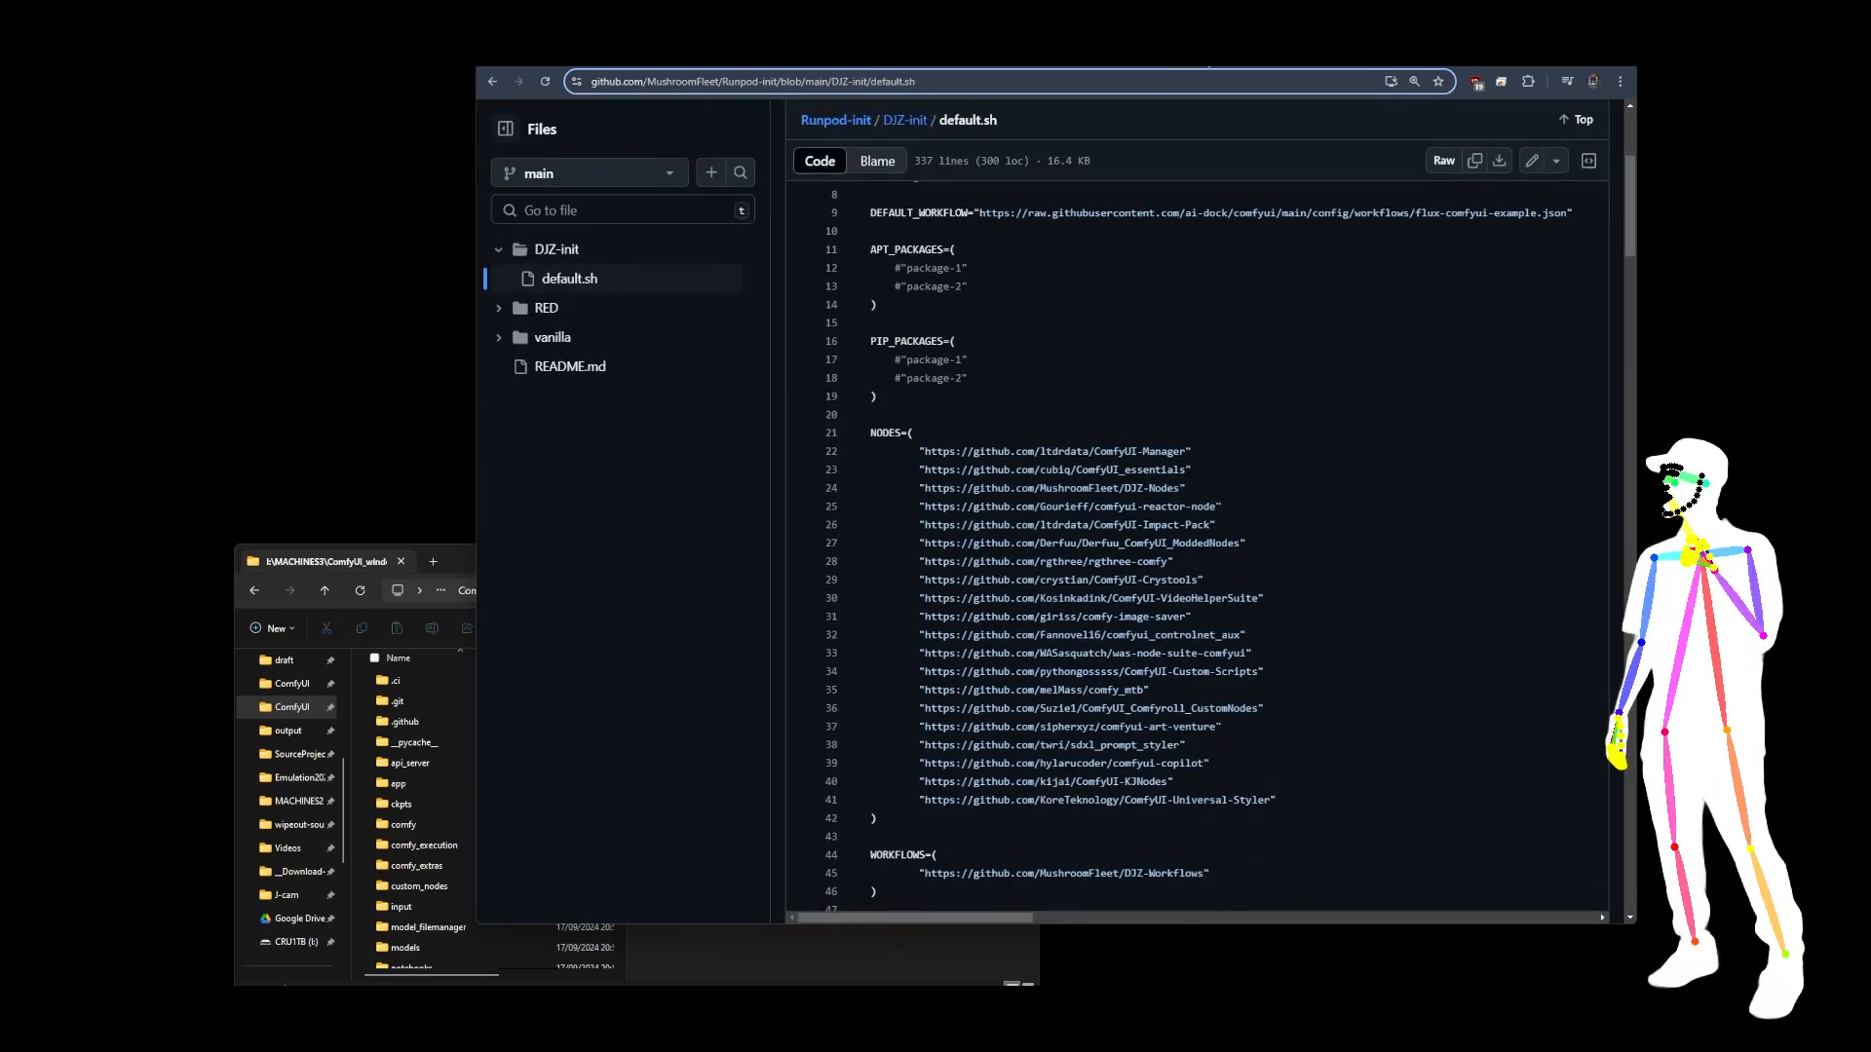
Return to ComfyUI, load the Foda-Boosted-Upscaler-lines-V30 workflow from DJZ-Workflows' Foda_Flux folder, and delete its missing UnetLoaderGGUF node.
{"action": "left_click", "coordinate": [1204, 51]}
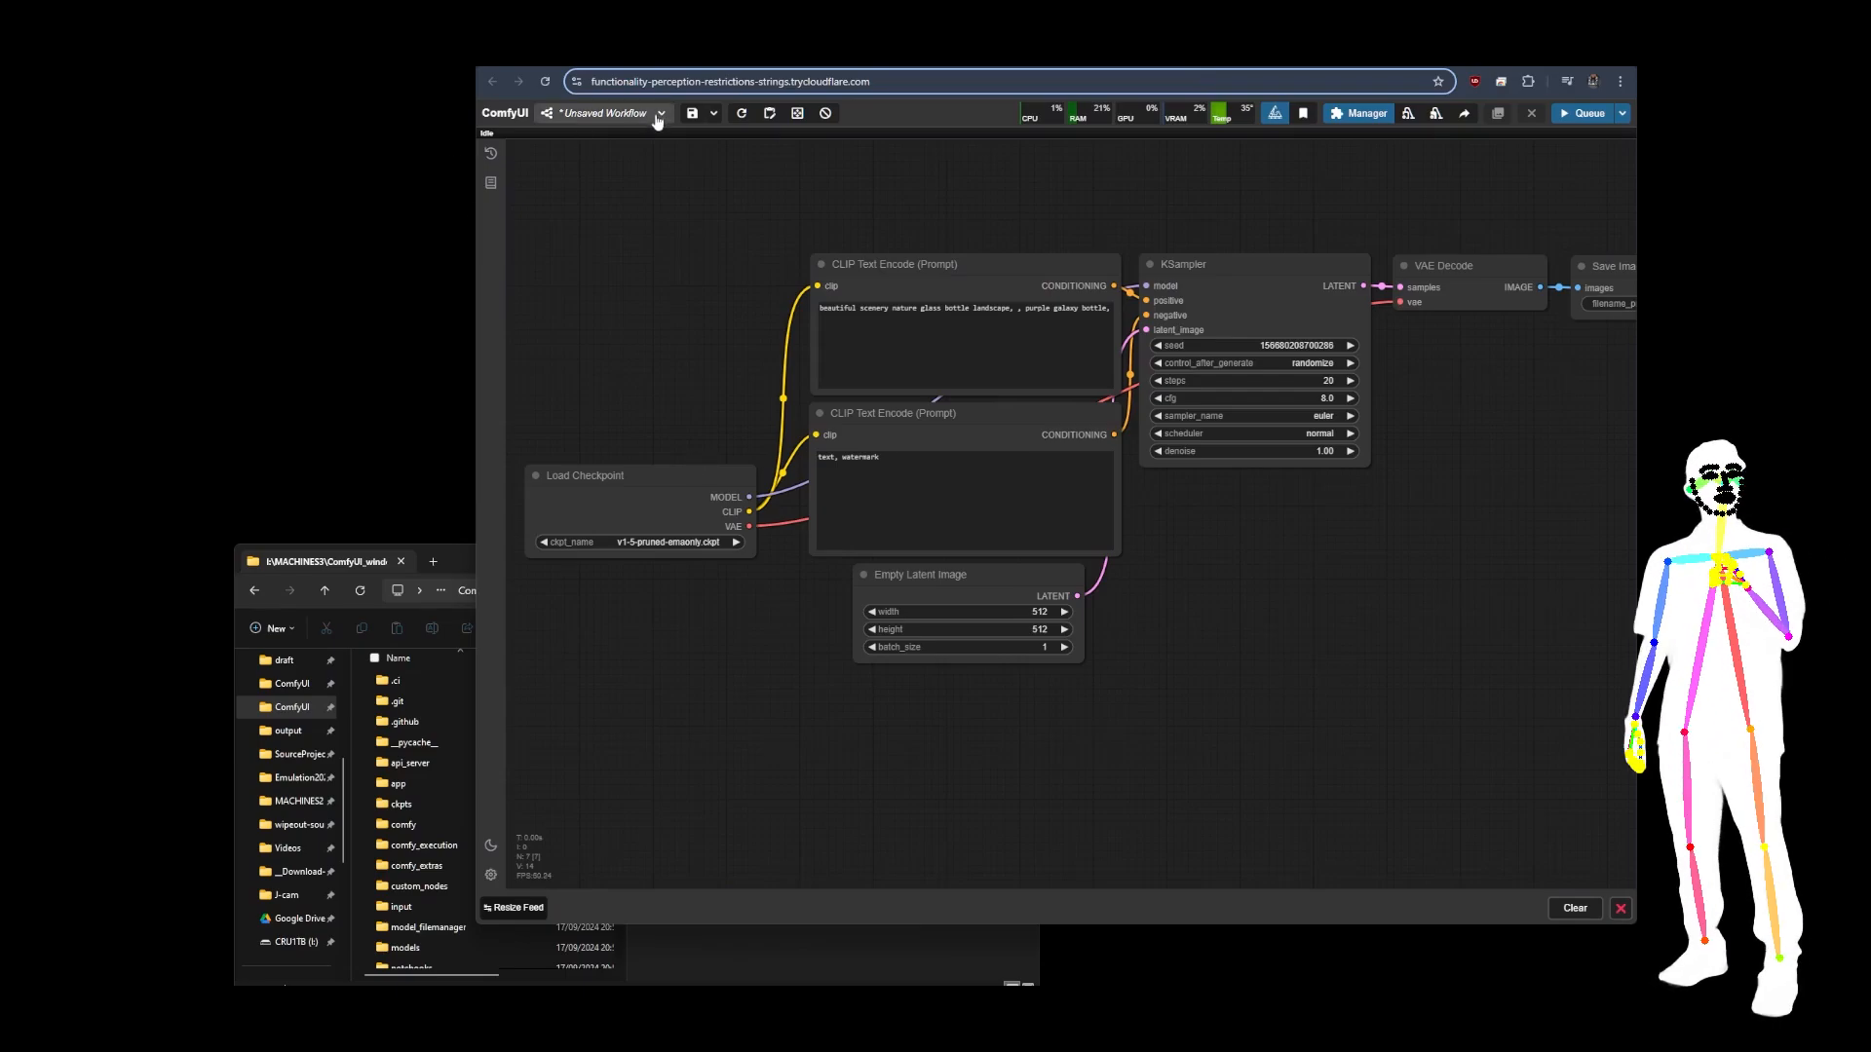
{"action": "left_click", "coordinate": [602, 113]}
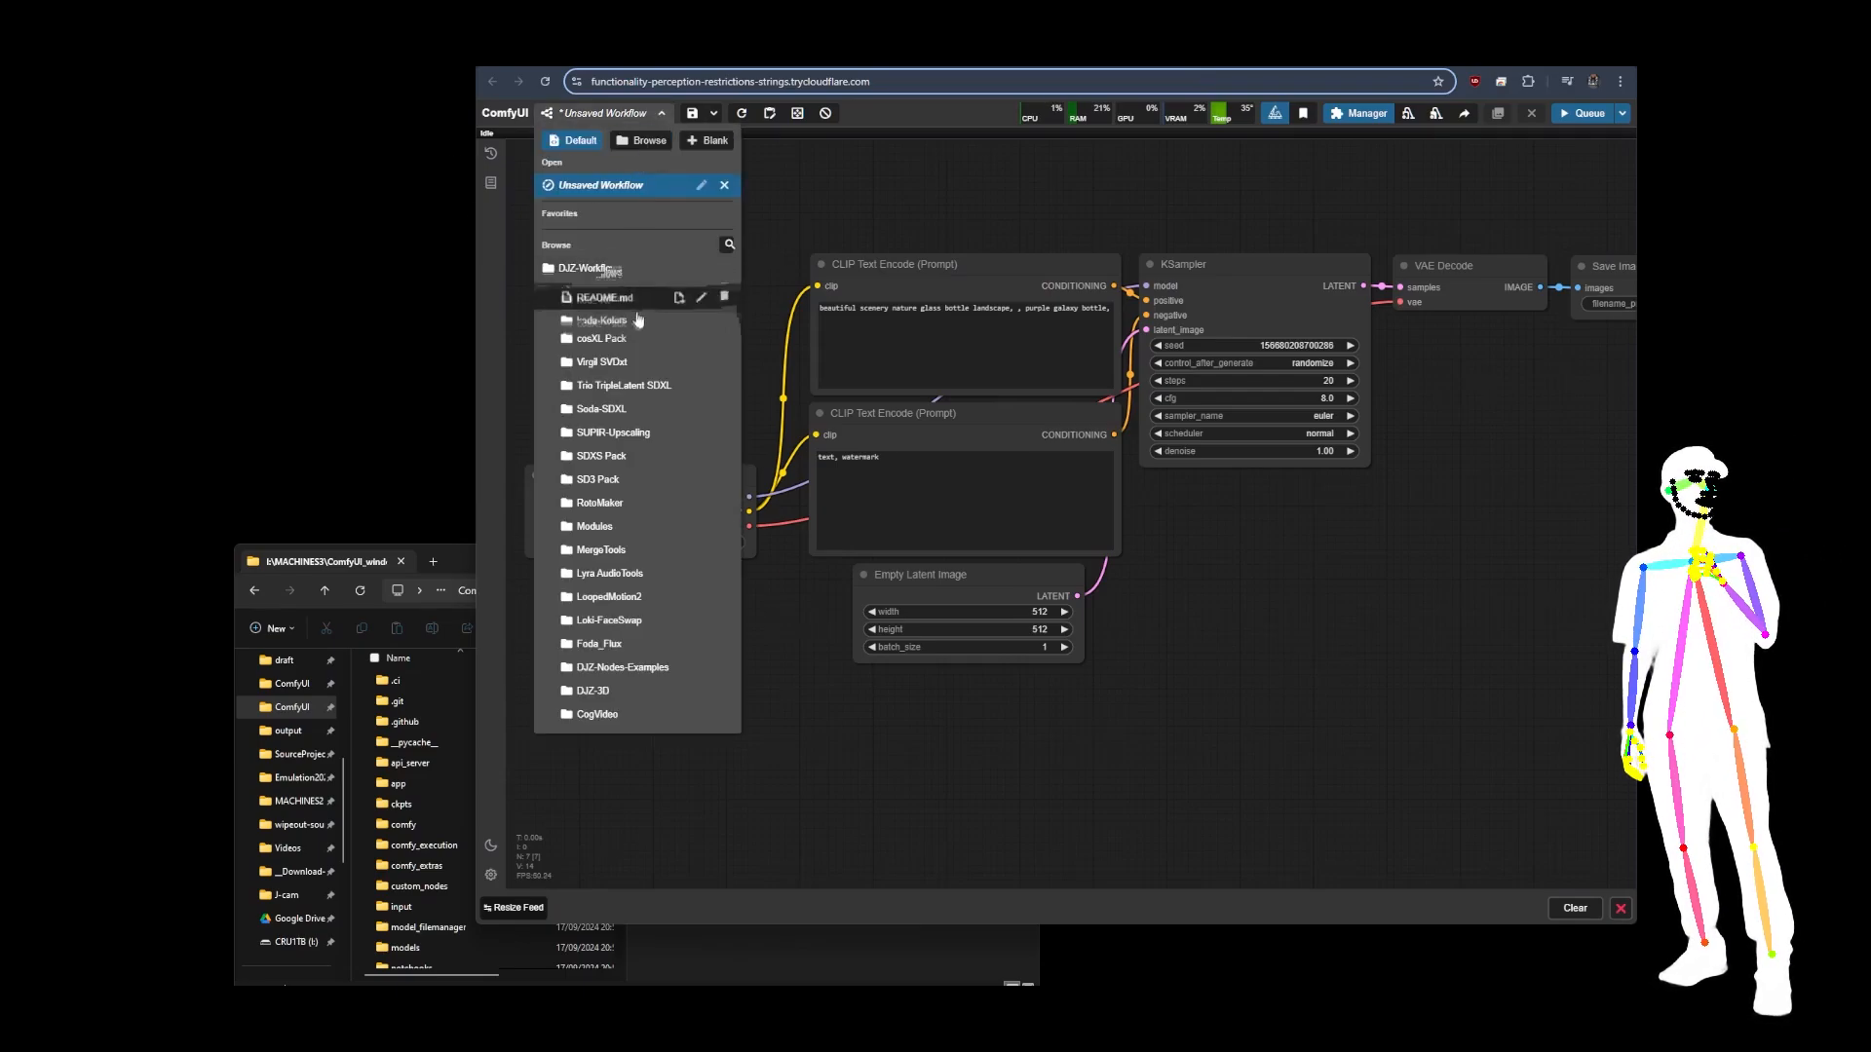
{"action": "left_click", "coordinate": [609, 644]}
{"action": "scroll", "coordinate": [770, 659], "scroll_direction": "down", "scroll_amount": 1}
{"action": "scroll", "coordinate": [769, 659], "scroll_direction": "down", "scroll_amount": 1}
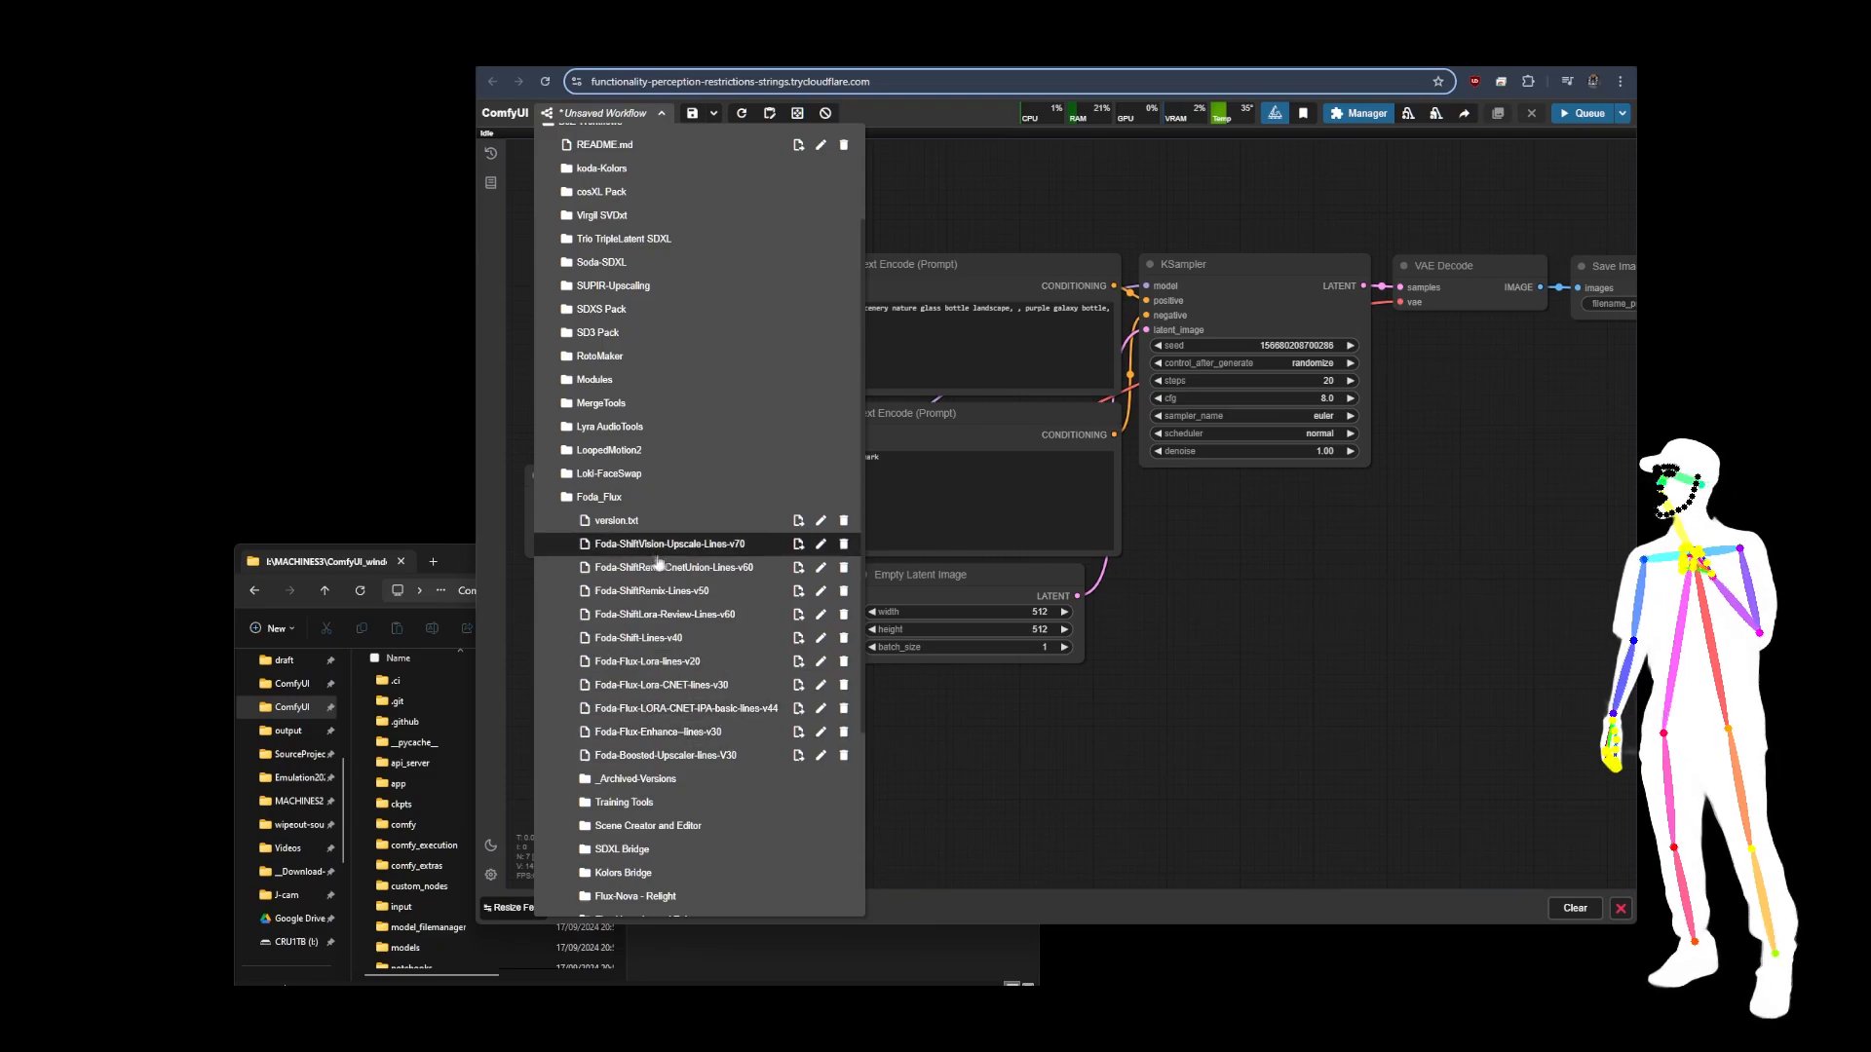
{"action": "left_click", "coordinate": [666, 758]}
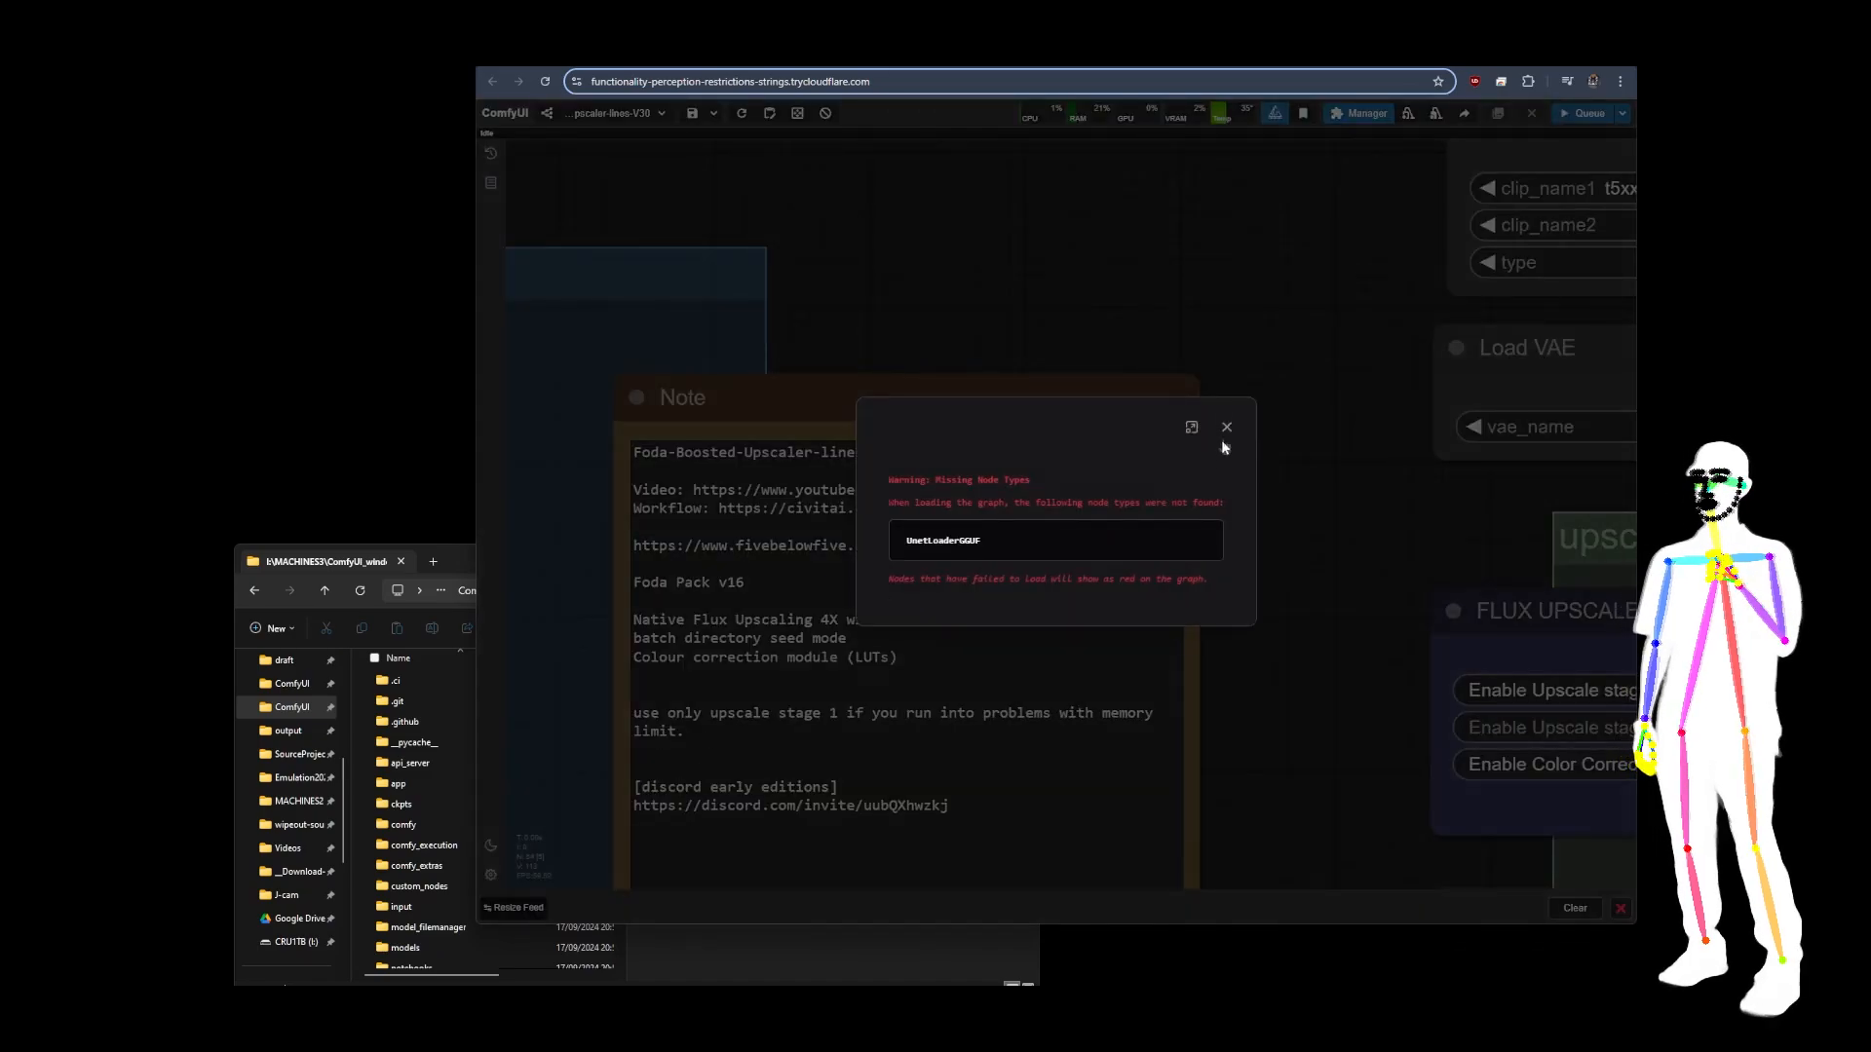
{"action": "left_click", "coordinate": [1227, 427]}
{"action": "scroll", "coordinate": [1336, 444], "scroll_direction": "down", "scroll_amount": 5}
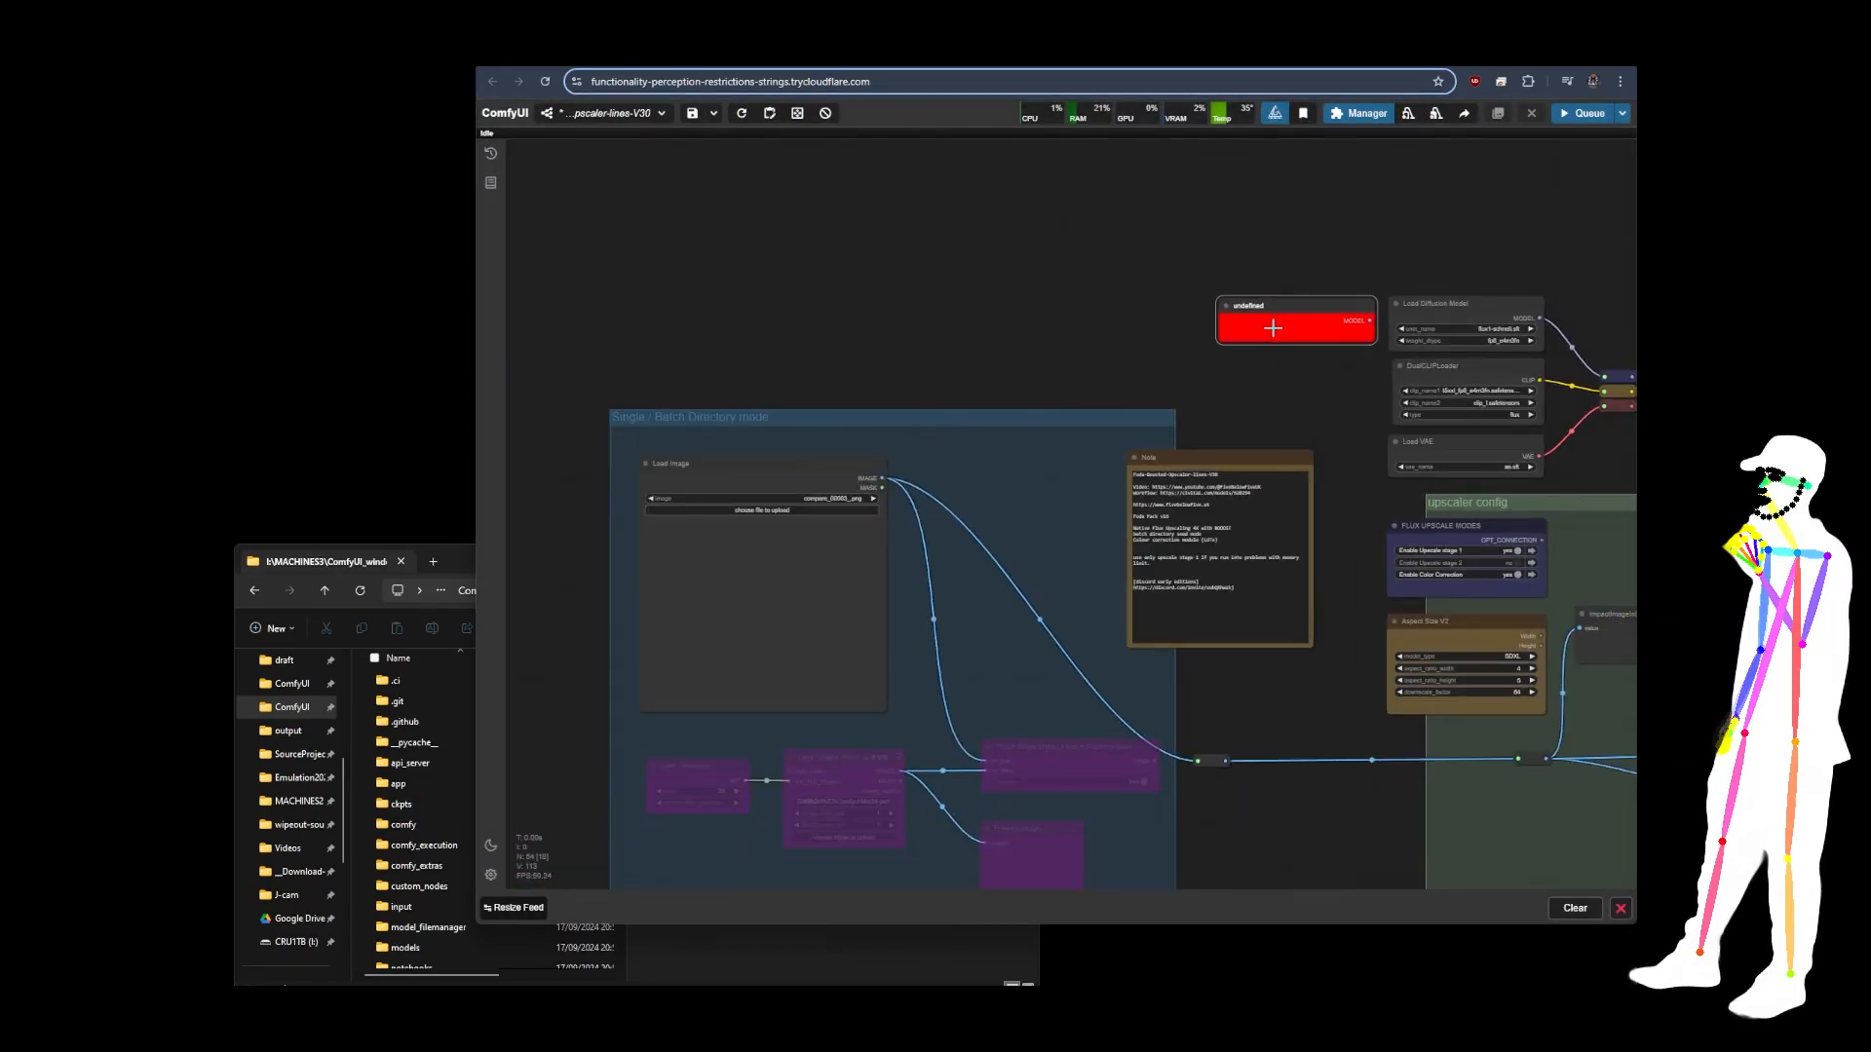
{"action": "key", "text": "Delete"}
Remove the bypass from all nodes in the lower upscale stage group of the workflow.
{"action": "scroll", "coordinate": [884, 291], "scroll_direction": "down", "scroll_amount": 5}
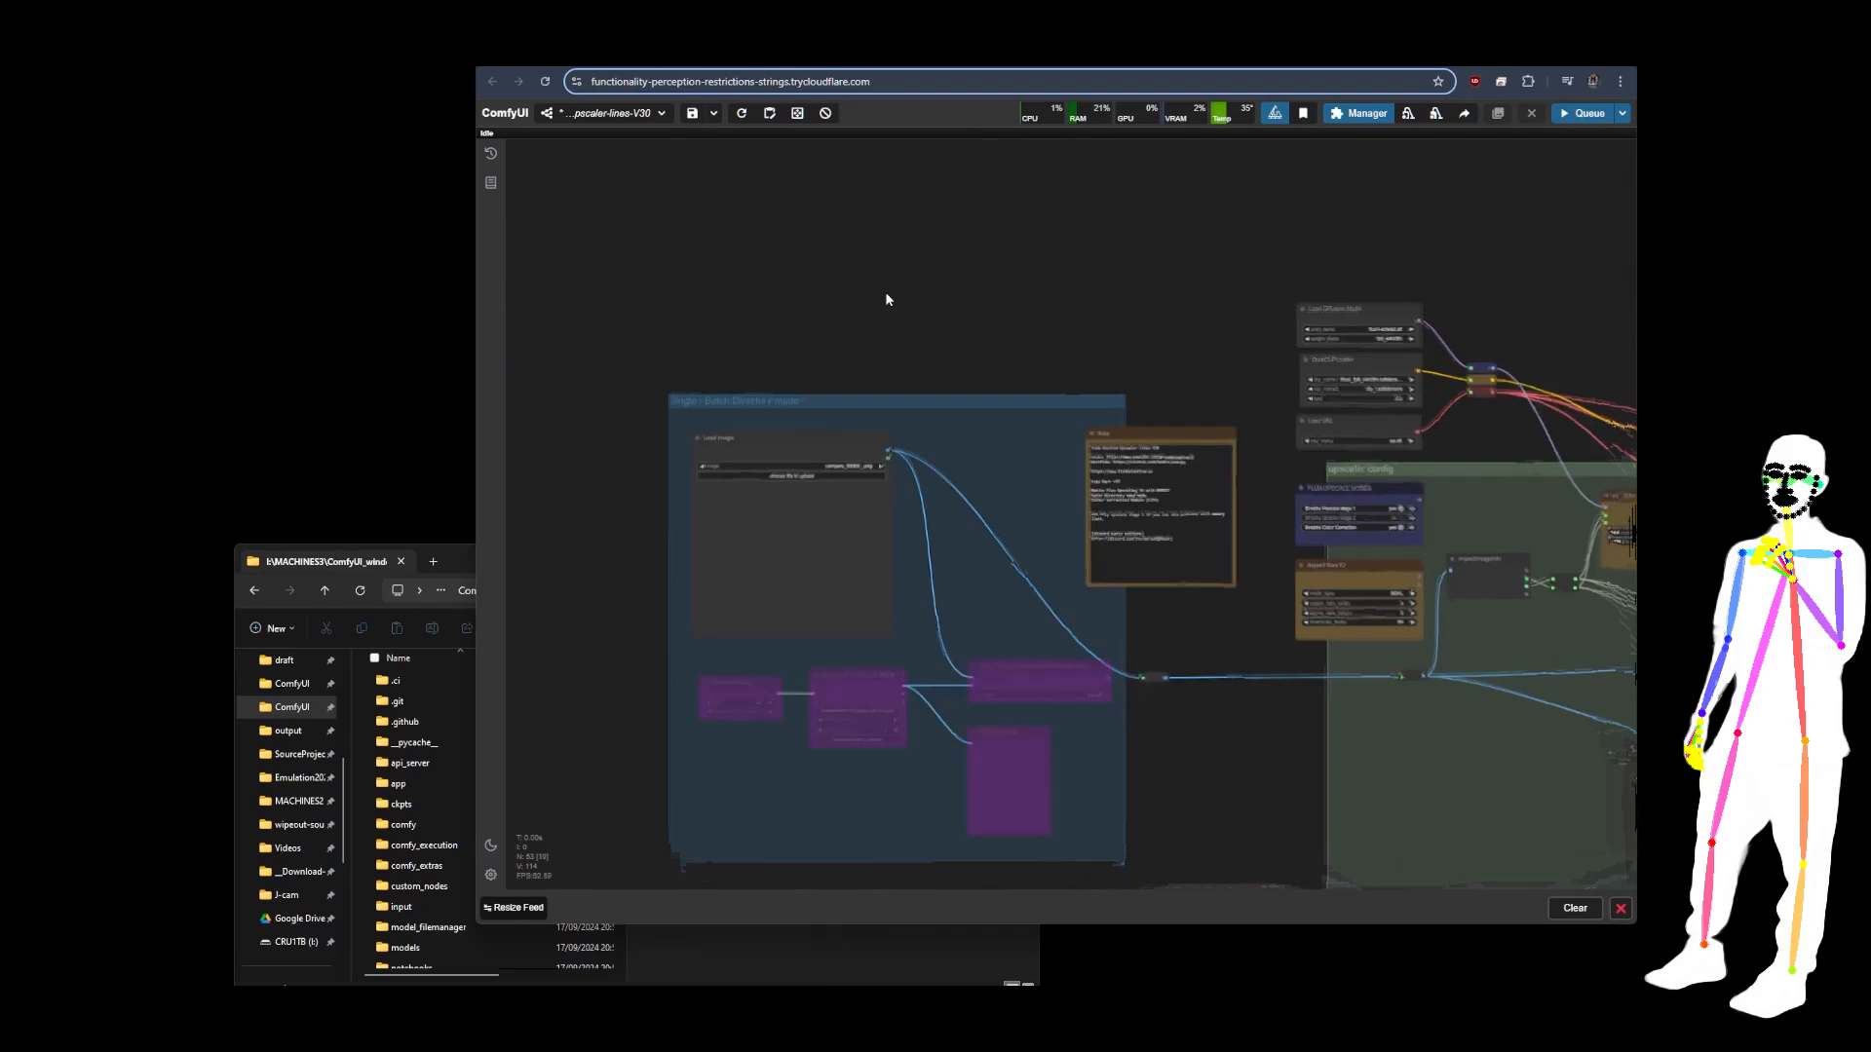
{"action": "scroll", "coordinate": [1156, 305], "scroll_direction": "down", "scroll_amount": 5}
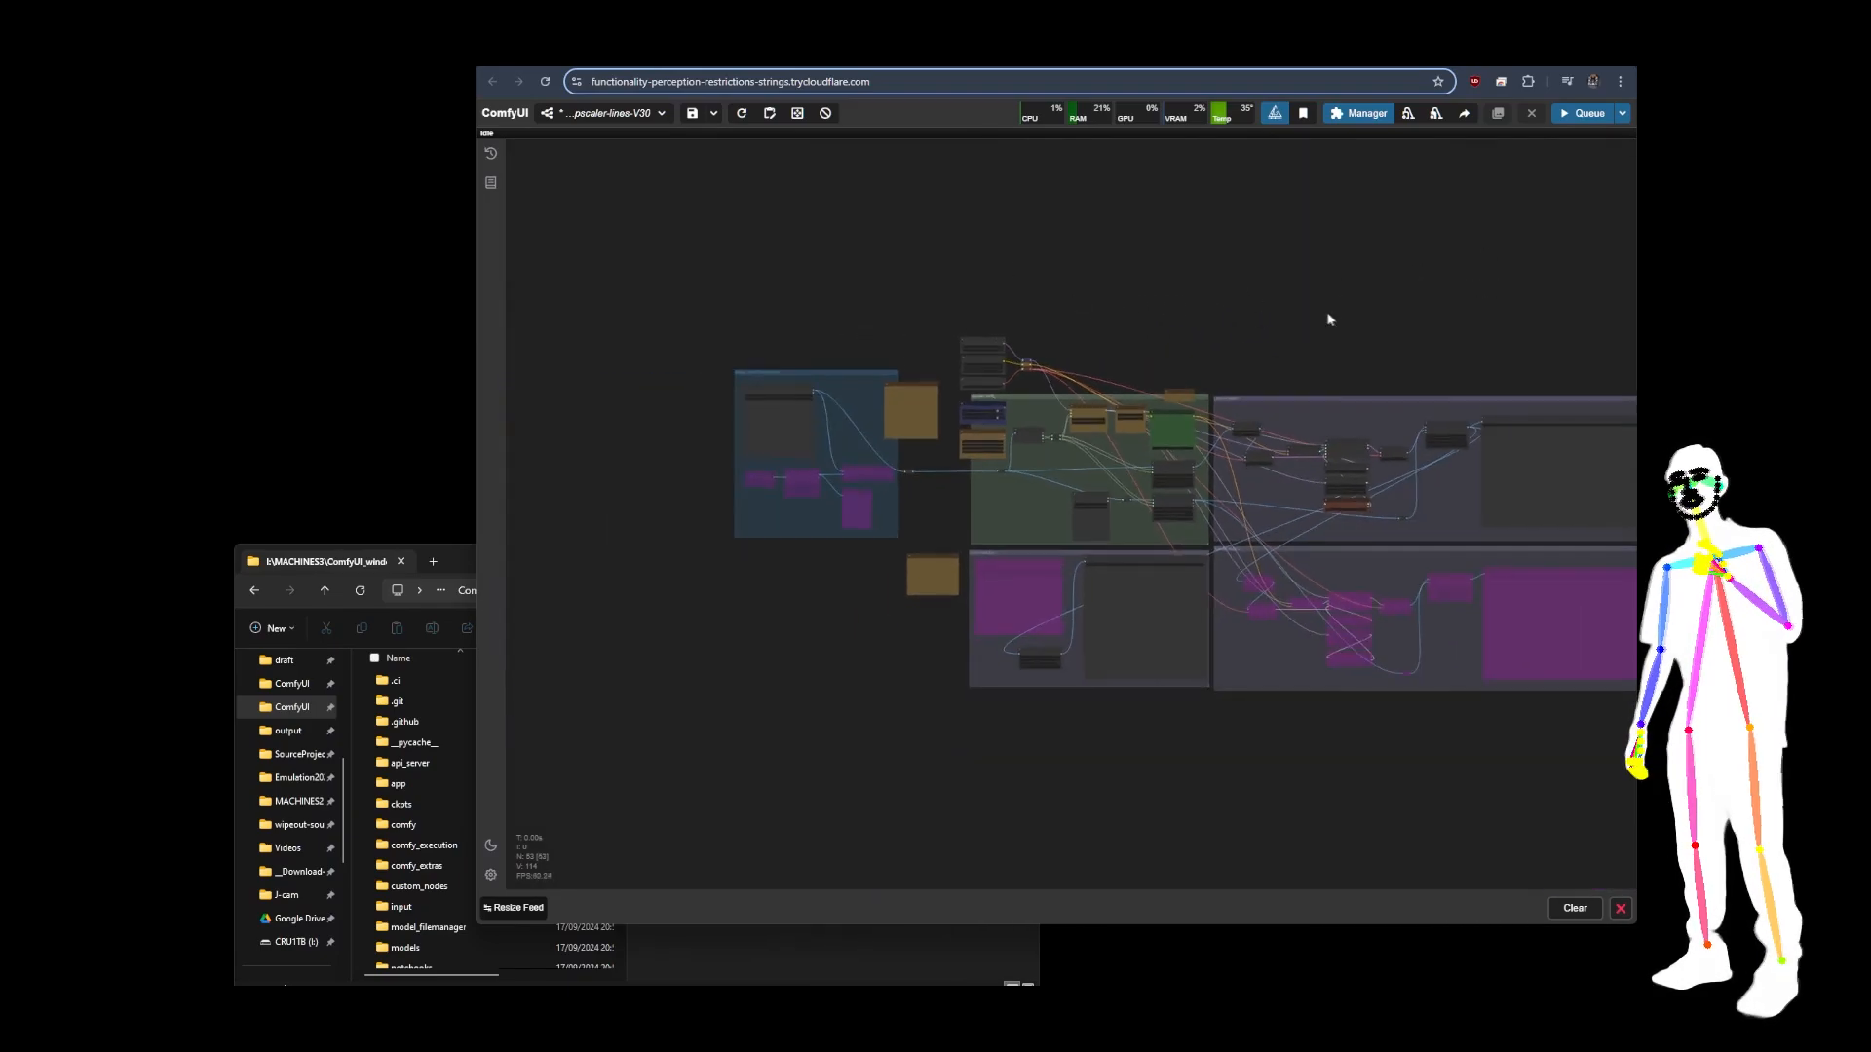
{"action": "left_click_drag", "start_coordinate": [1328, 318], "coordinate": [1196, 323]}
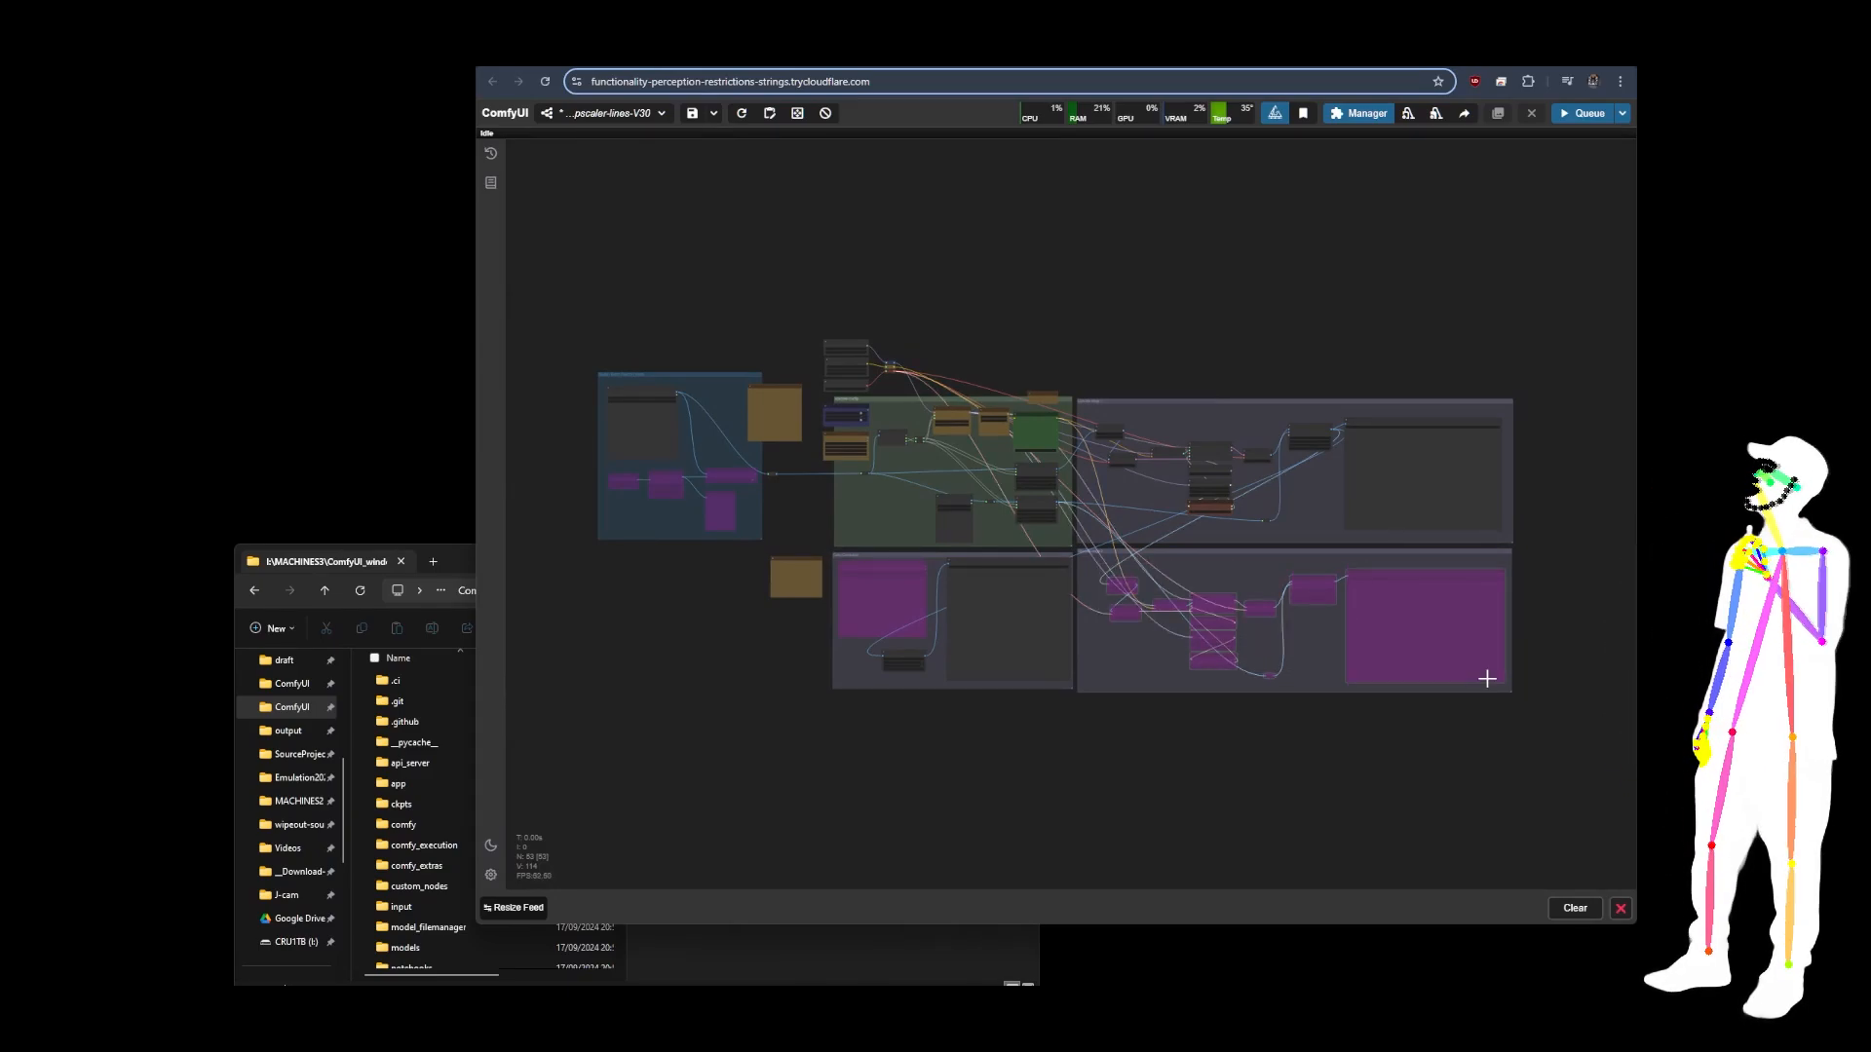
{"action": "key", "text": "ctrl+b"}
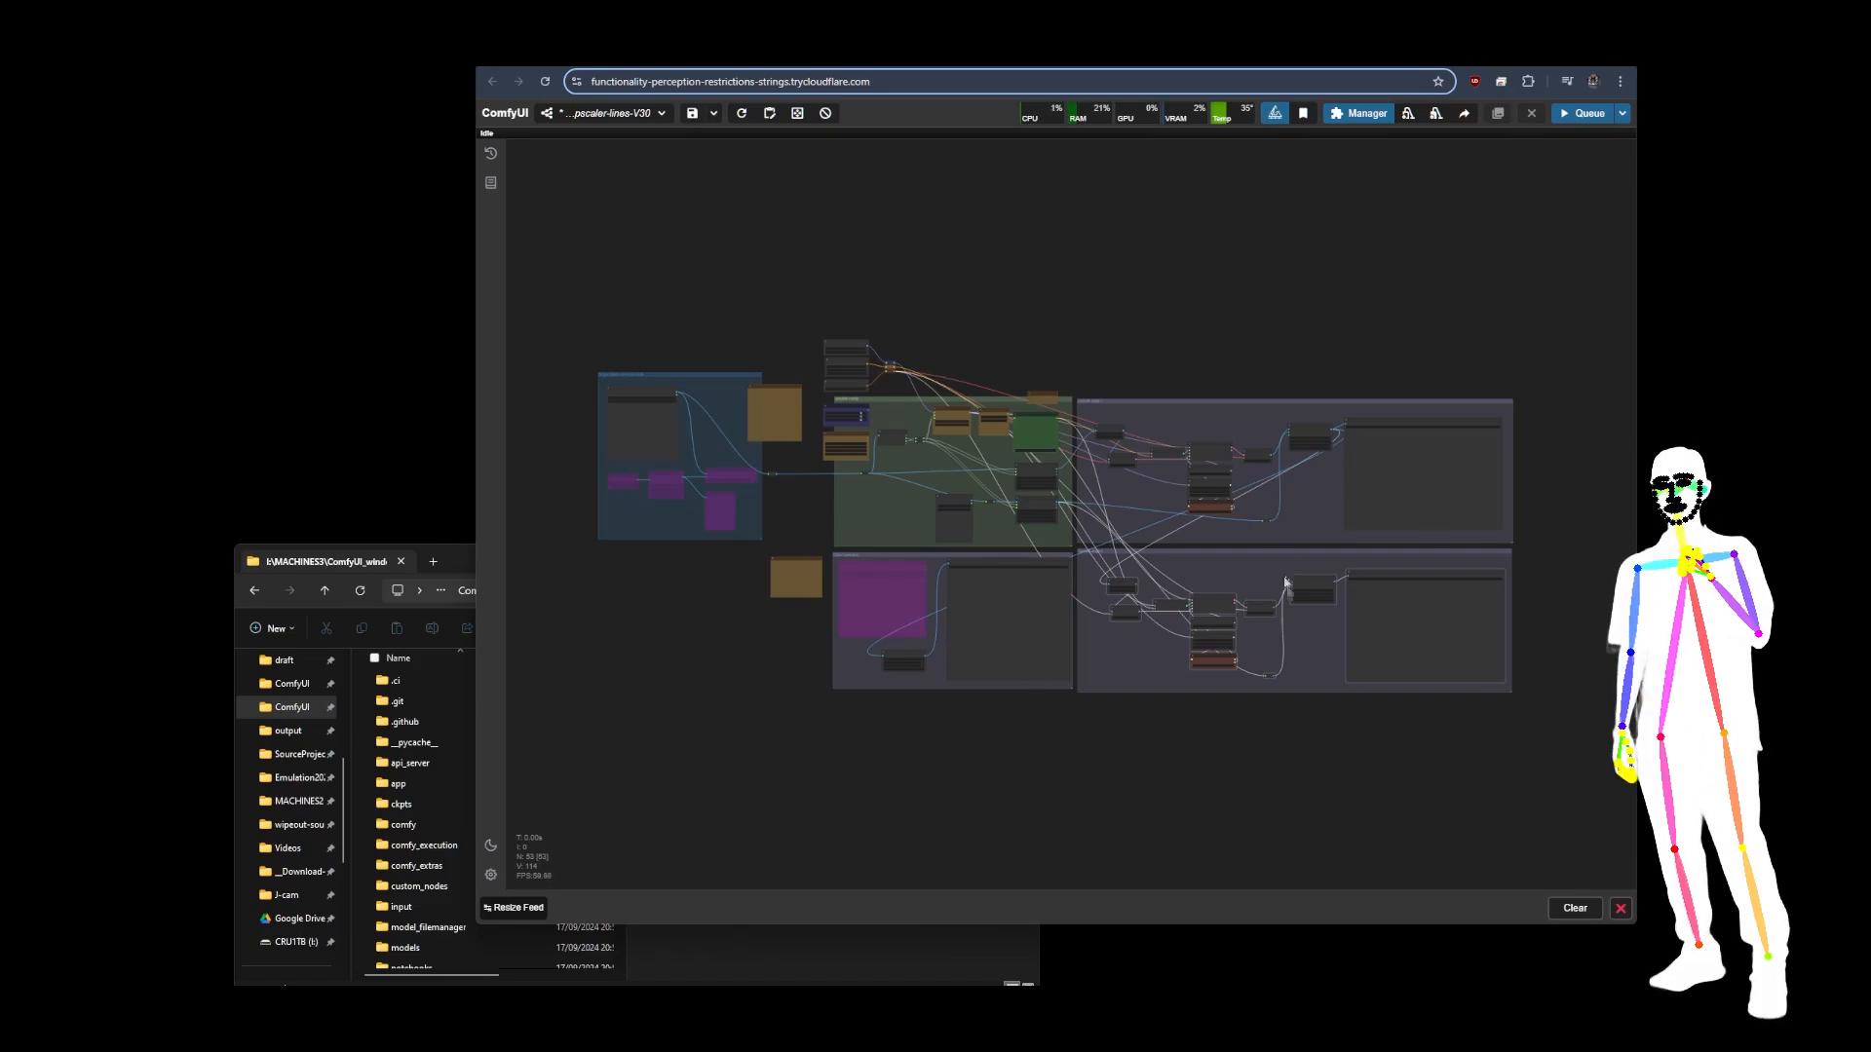
Connect the lower upscale group's processed image output to the node beneath the bypassed purple node, and move that node's group past the upscale groups.
{"action": "scroll", "coordinate": [1296, 483], "scroll_direction": "up", "scroll_amount": 5}
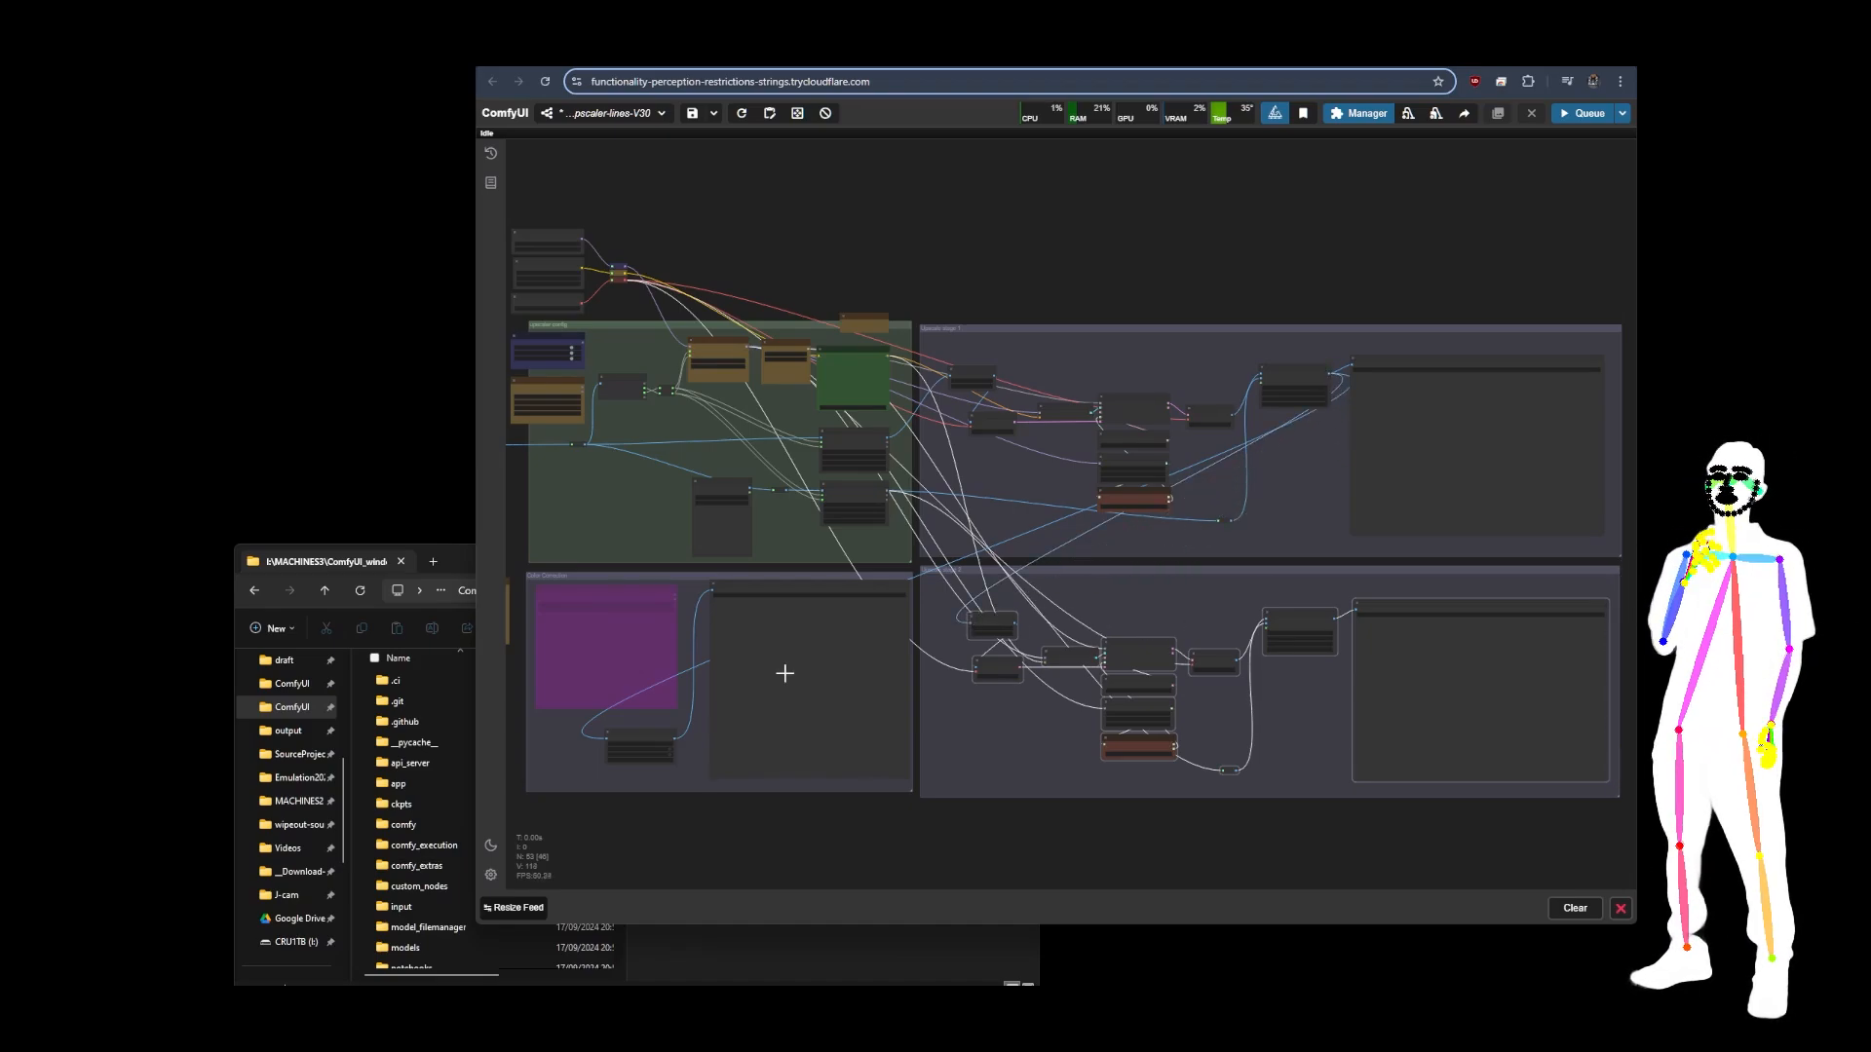
{"action": "left_click", "coordinate": [1333, 615]}
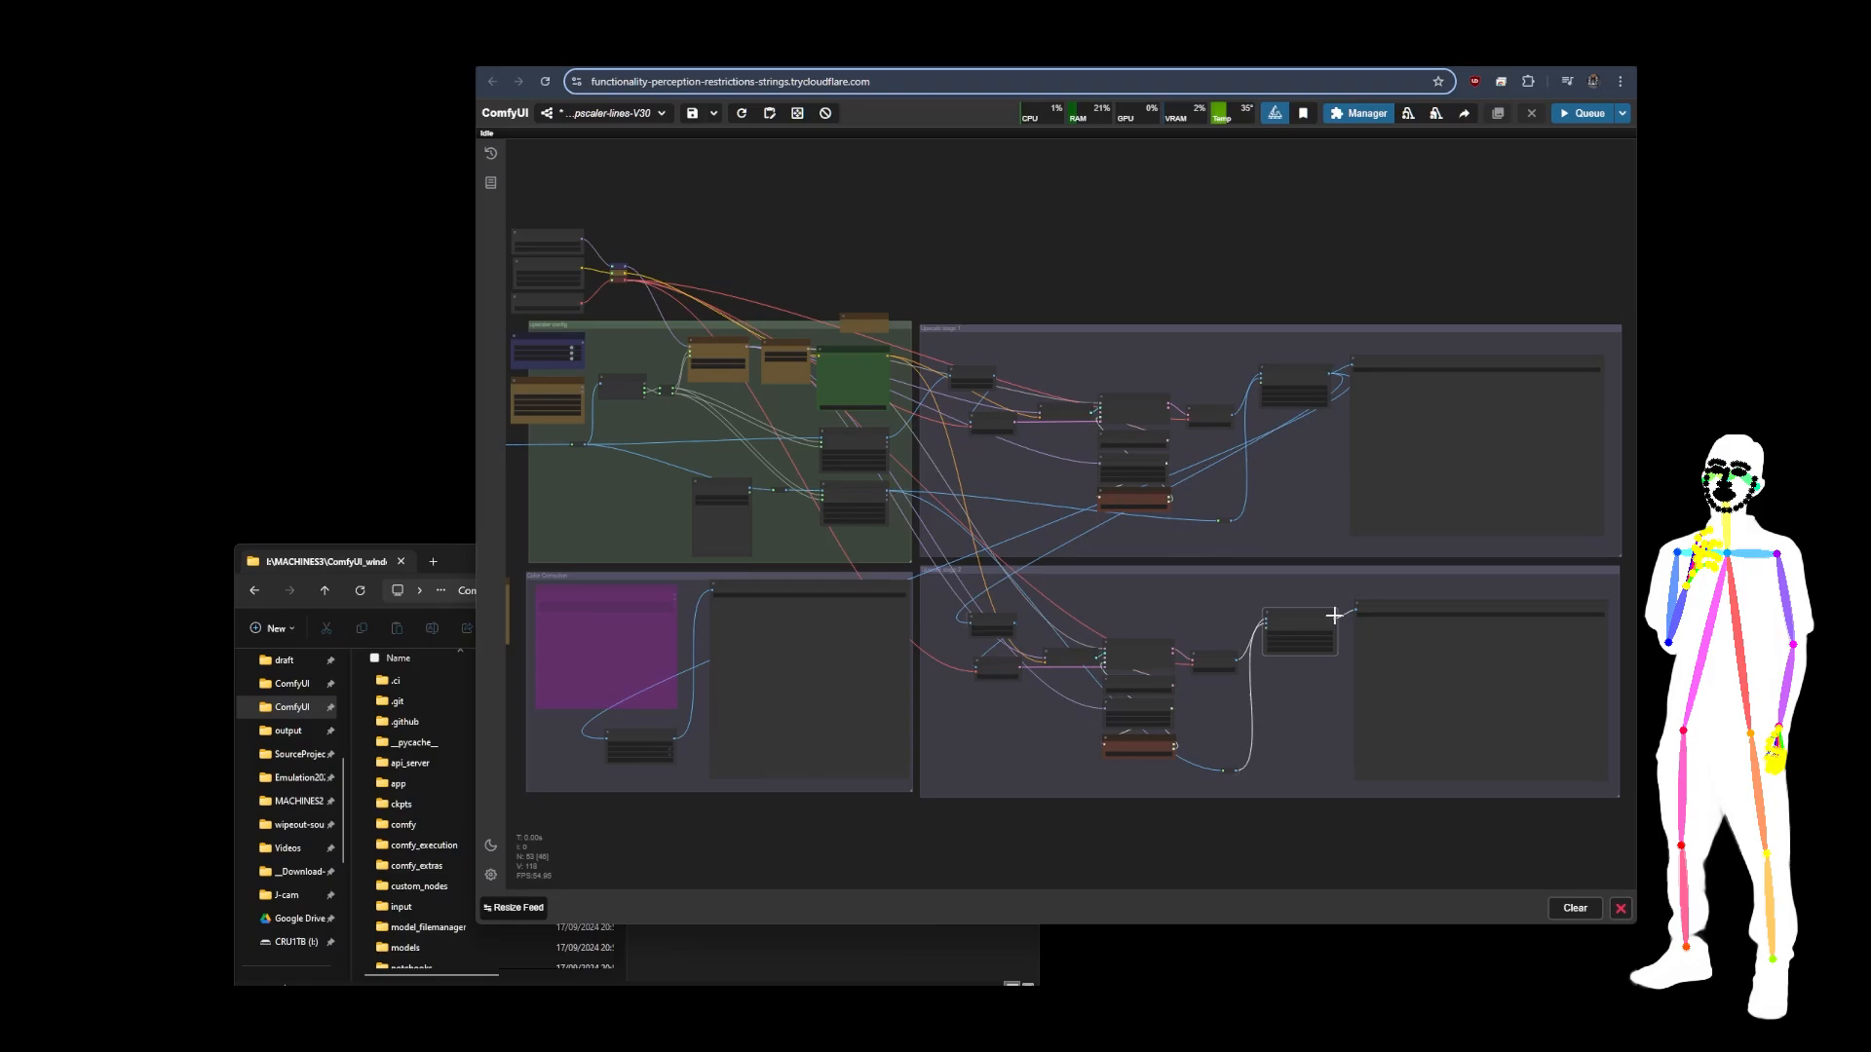
{"action": "left_click_drag", "start_coordinate": [1337, 615], "coordinate": [609, 737]}
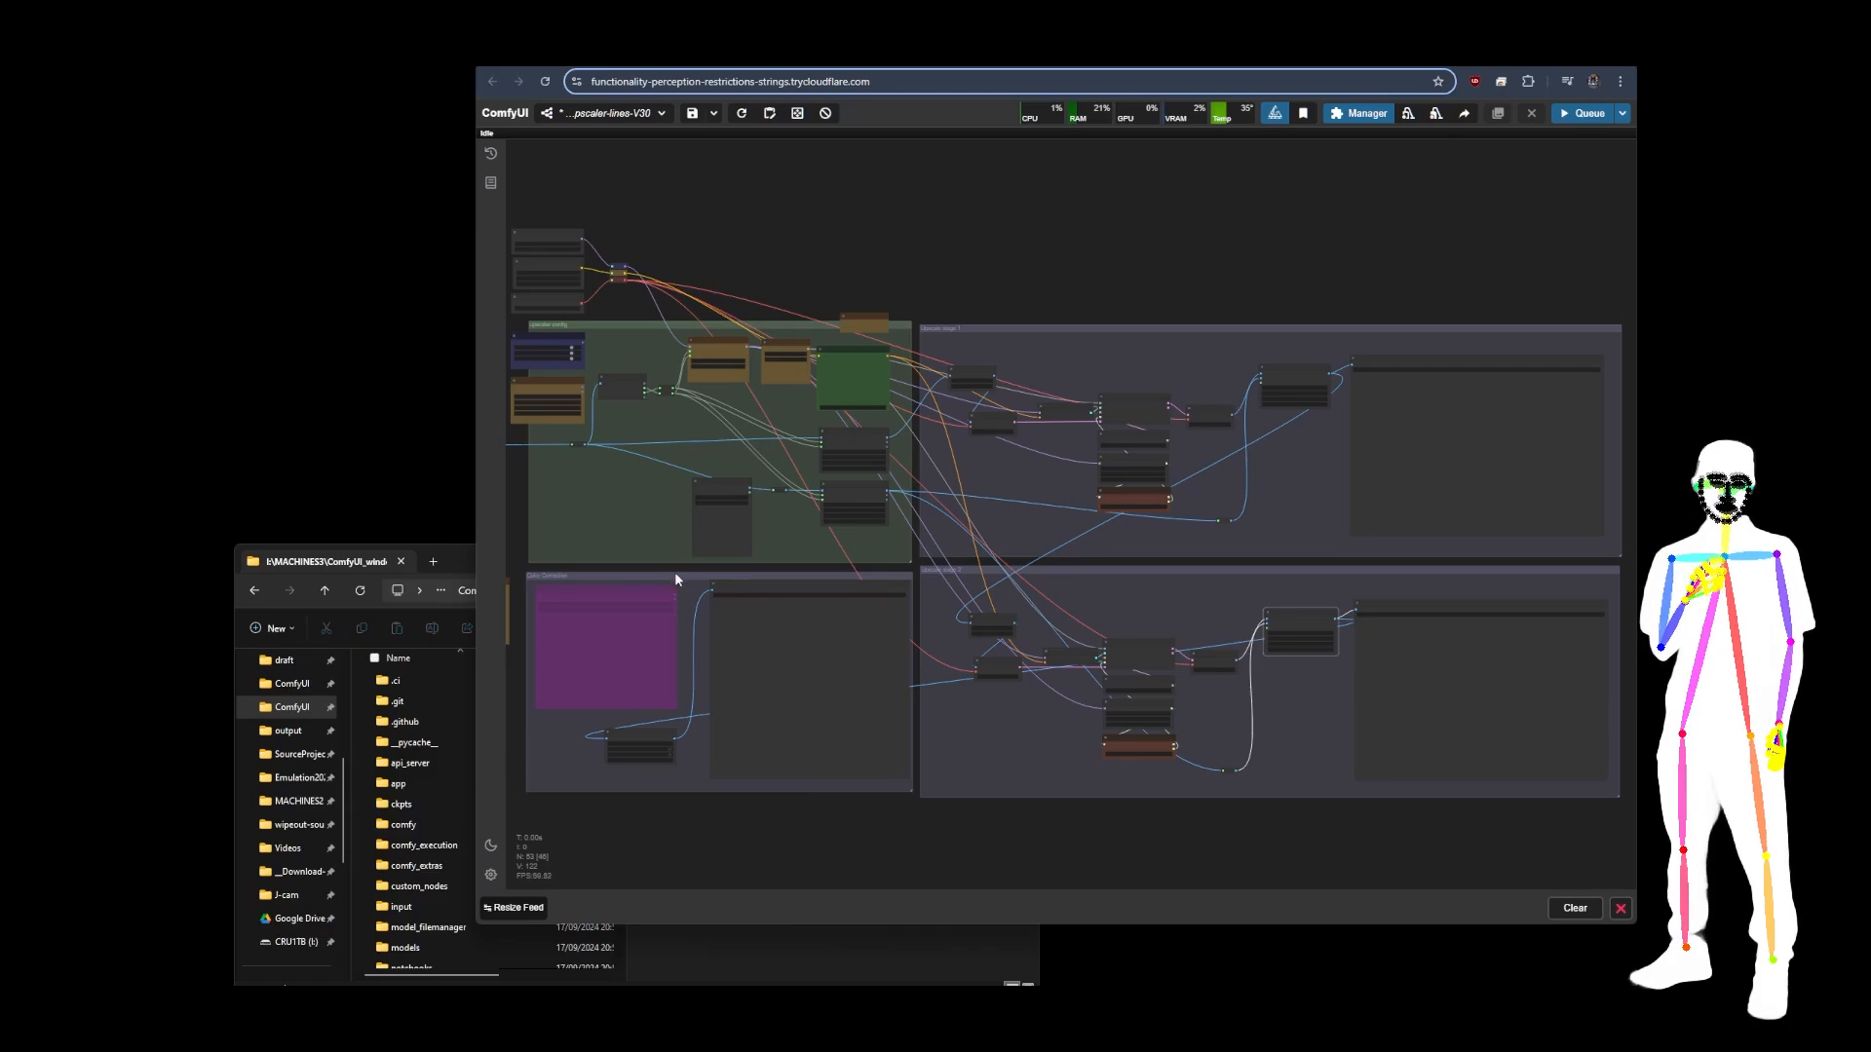
{"action": "left_click_drag", "start_coordinate": [675, 577], "coordinate": [1763, 583]}
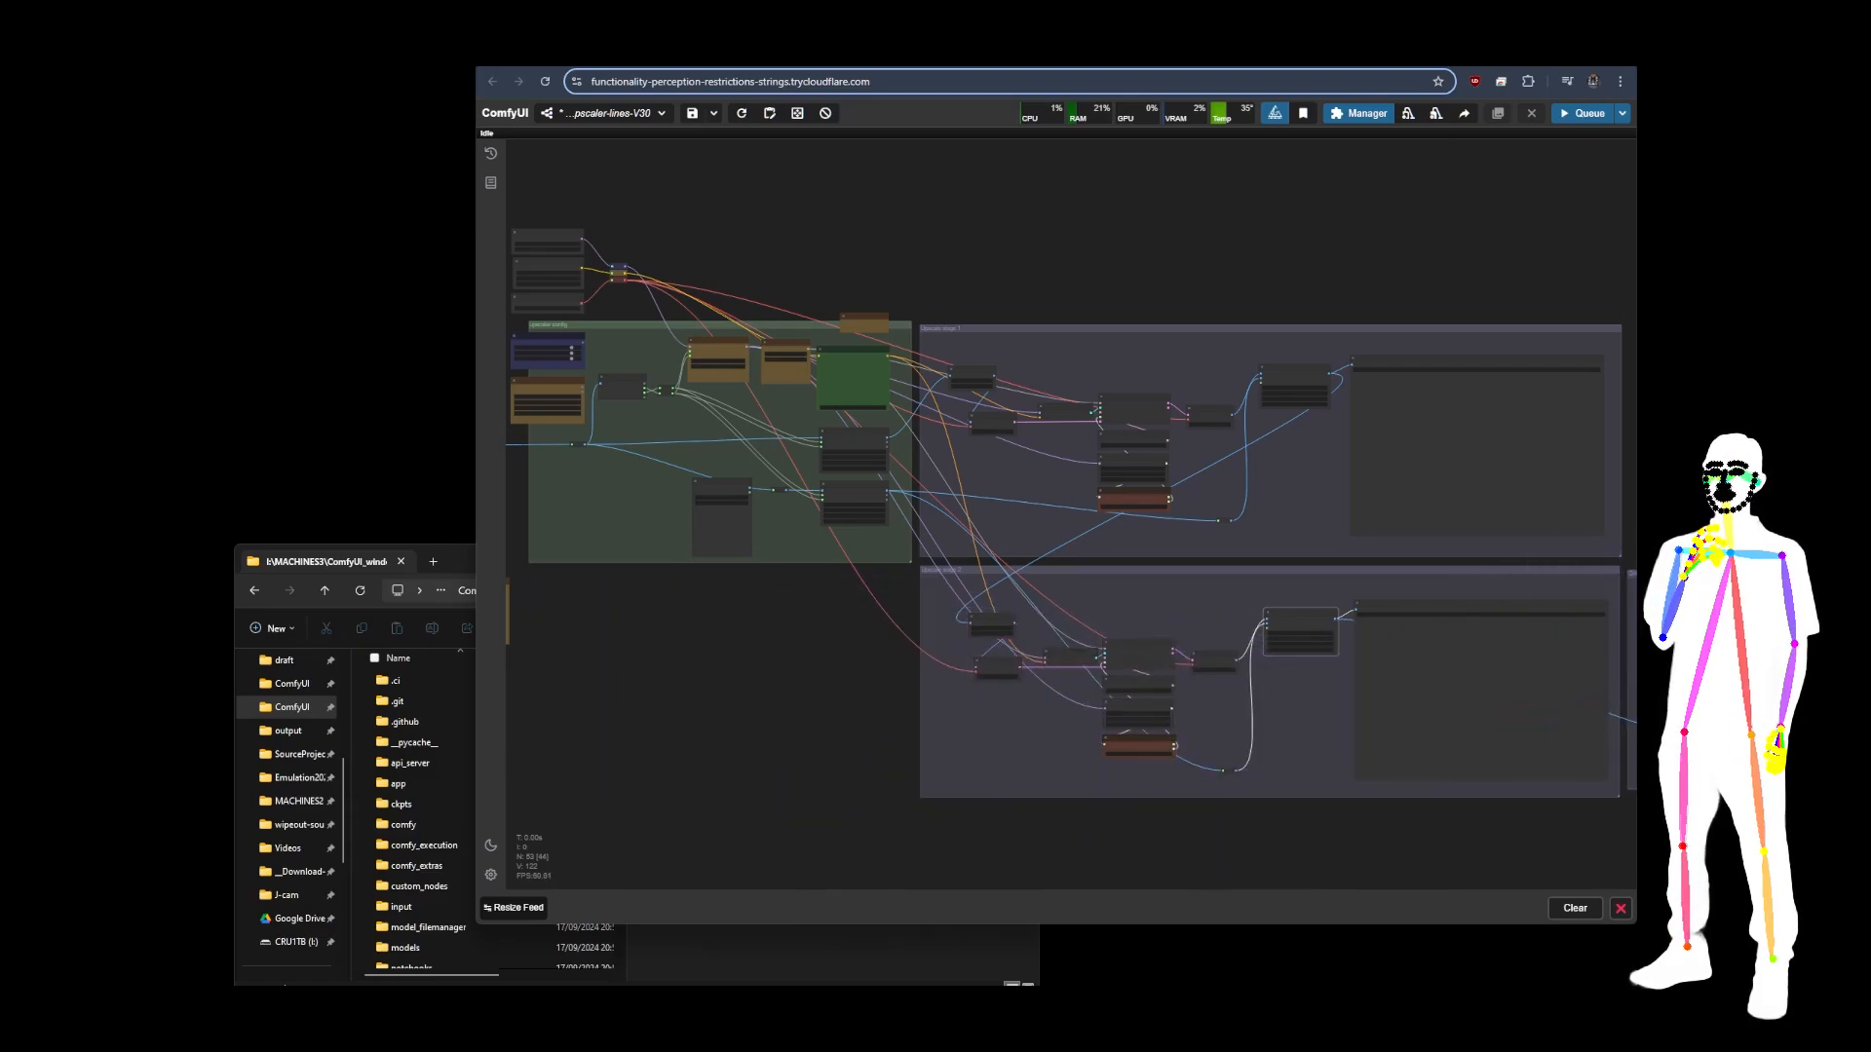
Examine the overall workflow layout, from the single/batch image input group through the config group to both upscale stages.
{"action": "scroll", "coordinate": [717, 657], "scroll_direction": "down", "scroll_amount": 3}
{"action": "mouse_move", "coordinate": [770, 707]}
{"action": "left_mouse_down"}
{"action": "mouse_move", "coordinate": [705, 664]}
{"action": "mouse_move", "coordinate": [806, 696]}
{"action": "left_mouse_up"}
{"action": "scroll", "coordinate": [777, 663], "scroll_direction": "down", "scroll_amount": 2}
{"action": "scroll", "coordinate": [777, 655], "scroll_direction": "down", "scroll_amount": 1}
{"action": "scroll", "coordinate": [754, 714], "scroll_direction": "down", "scroll_amount": 2}
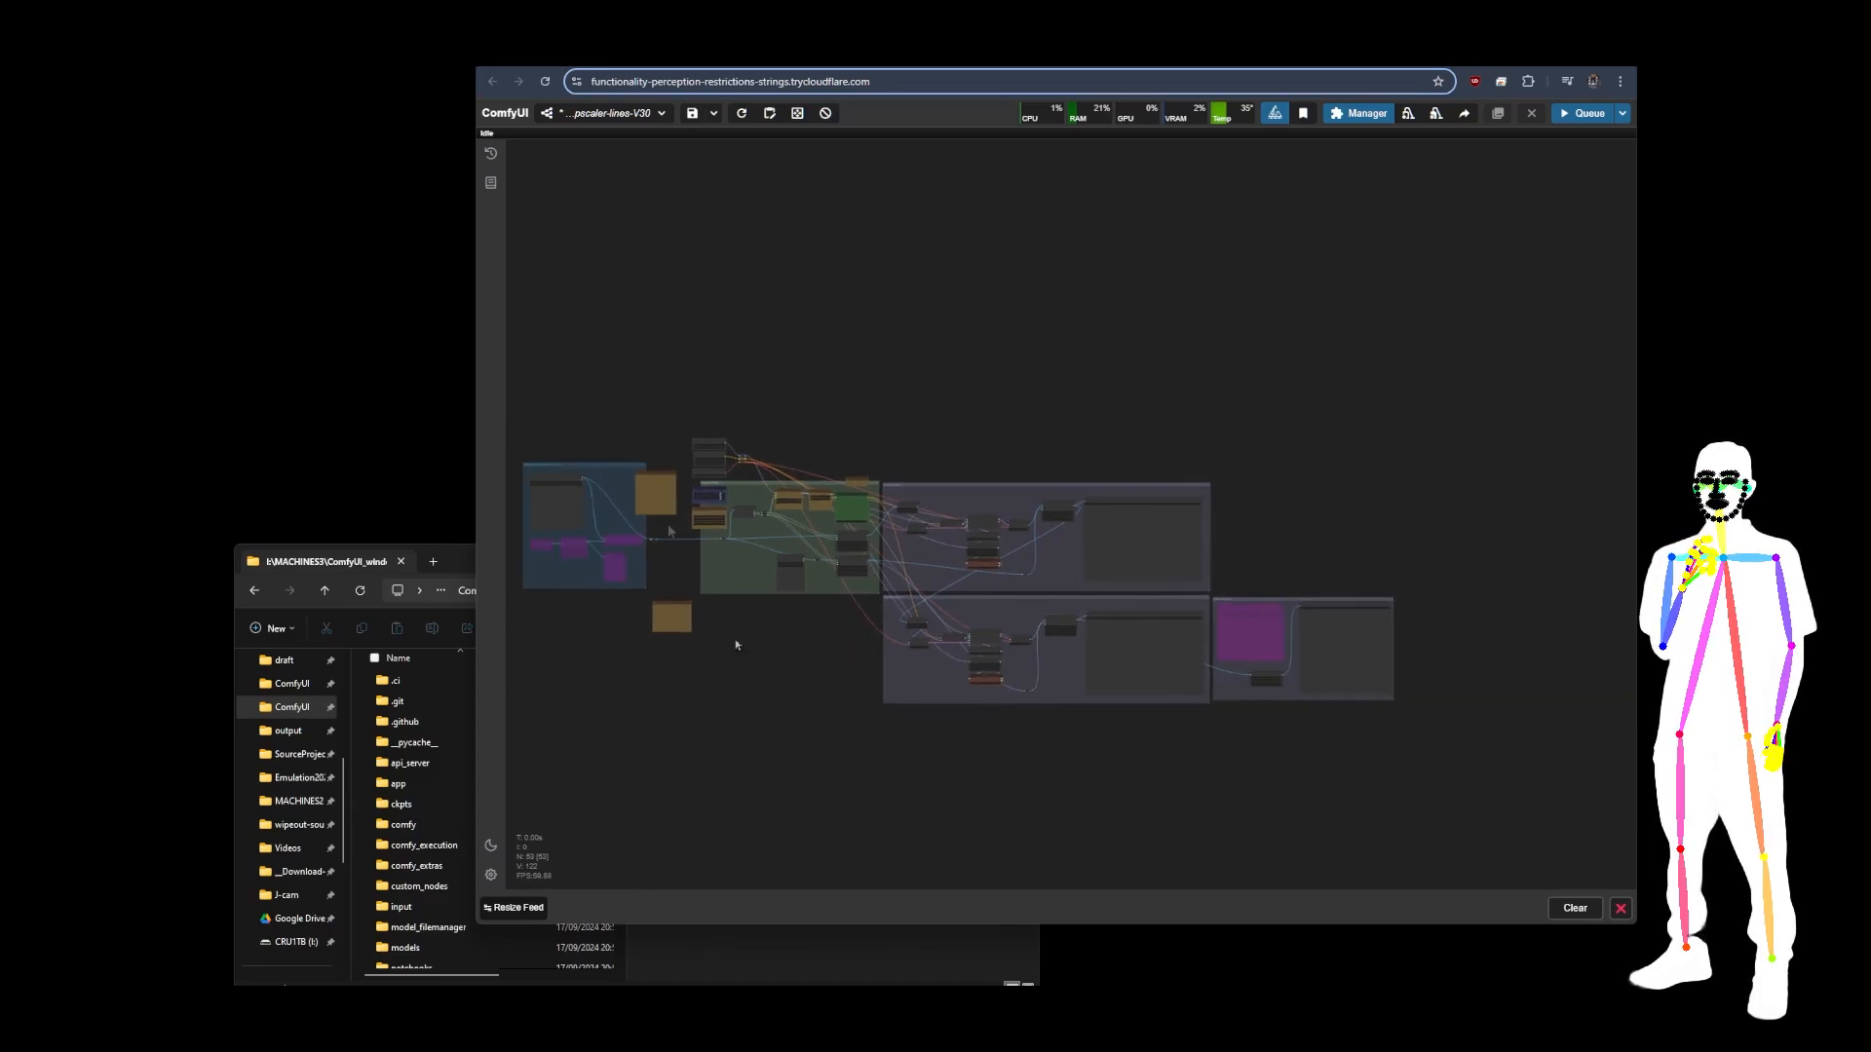
{"action": "left_click_drag", "start_coordinate": [687, 541], "coordinate": [730, 542]}
{"action": "scroll", "coordinate": [731, 543], "scroll_direction": "up", "scroll_amount": 8}
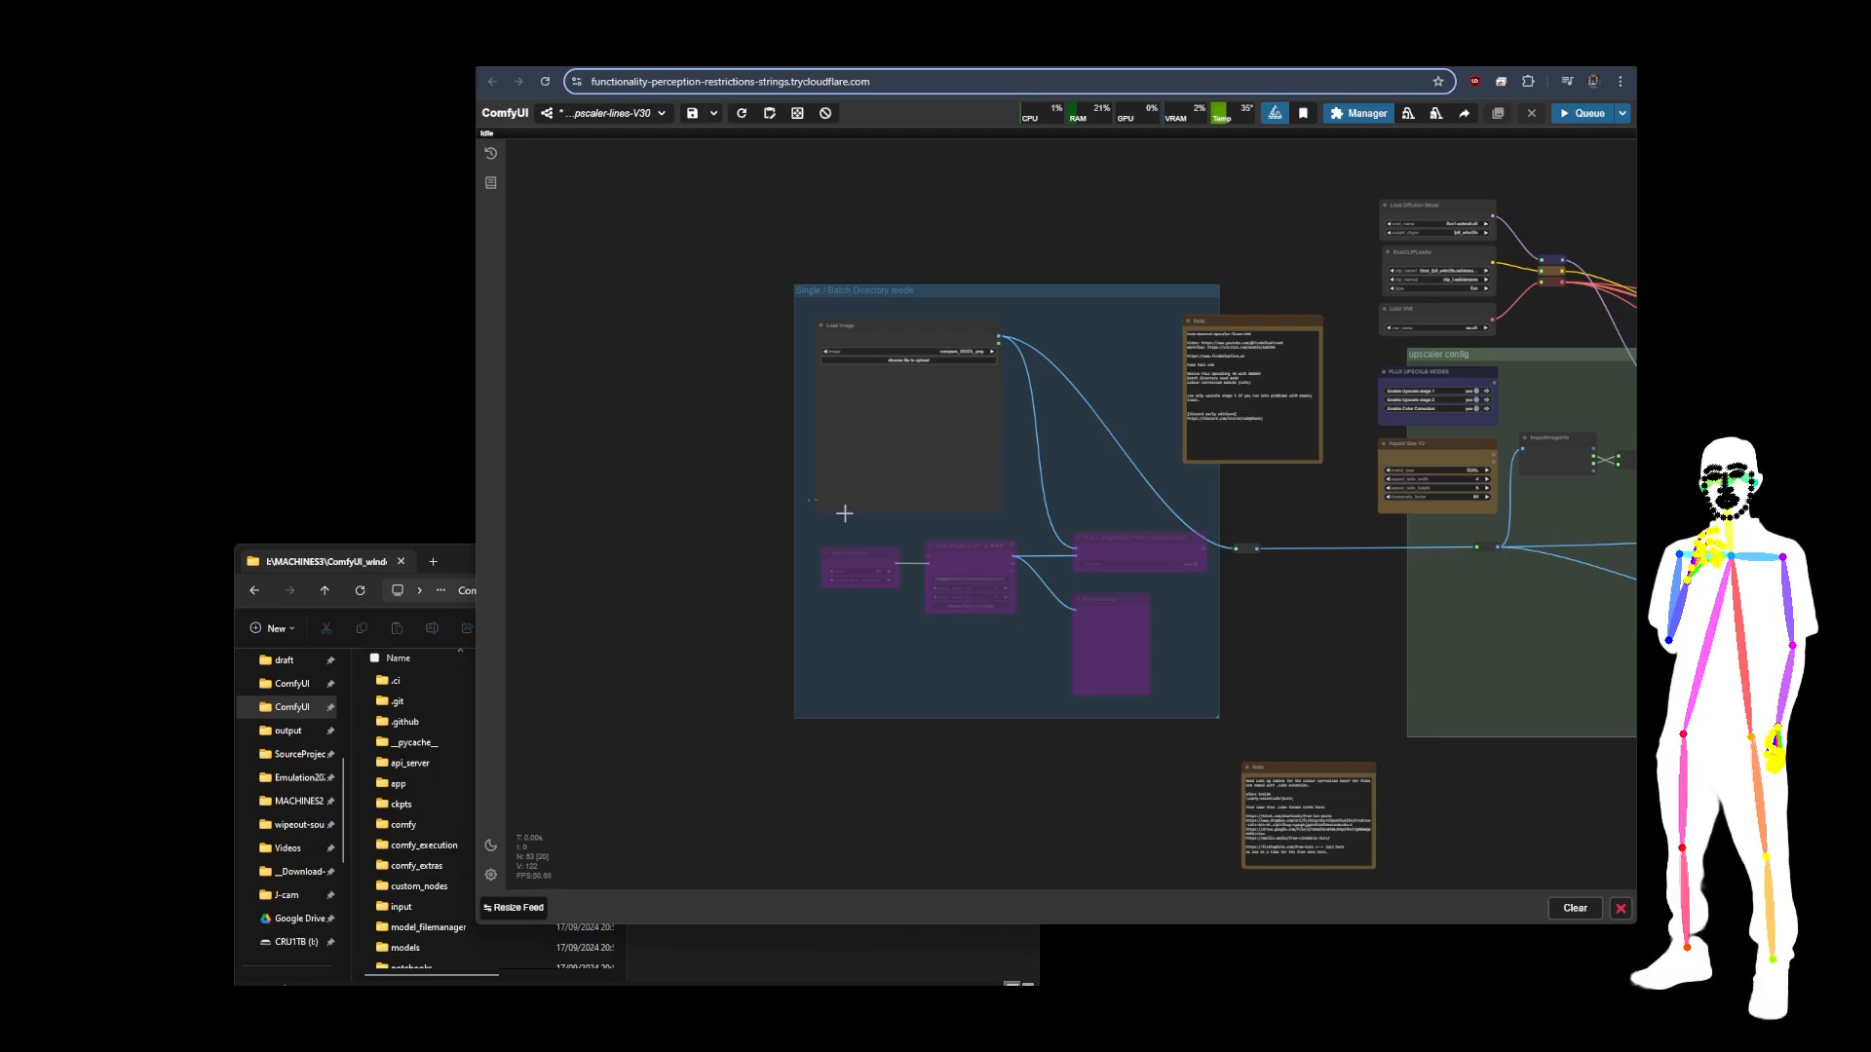
{"action": "scroll", "coordinate": [685, 341], "scroll_direction": "down", "scroll_amount": 6}
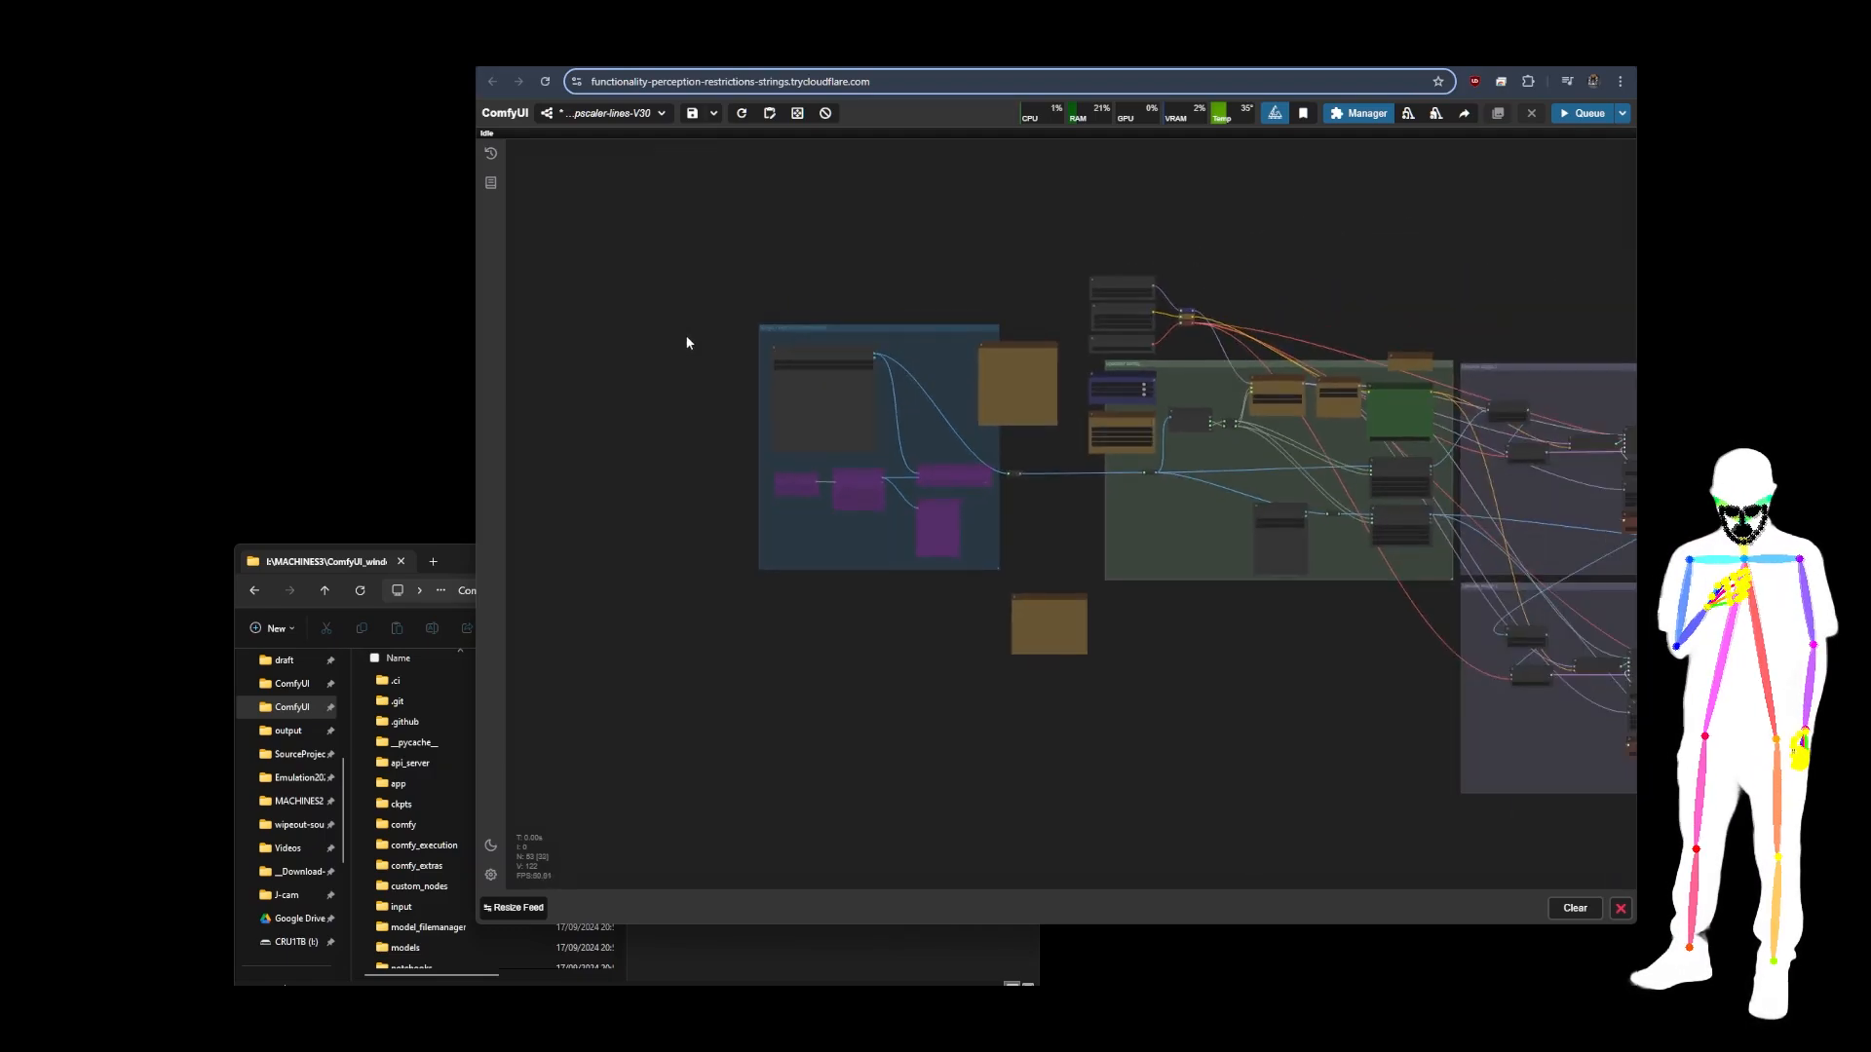
{"action": "scroll", "coordinate": [1140, 698], "scroll_direction": "right", "scroll_amount": 3}
{"action": "scroll", "coordinate": [1074, 629], "scroll_direction": "down", "scroll_amount": 2}
{"action": "left_click_drag", "start_coordinate": [1074, 629], "coordinate": [971, 639]}
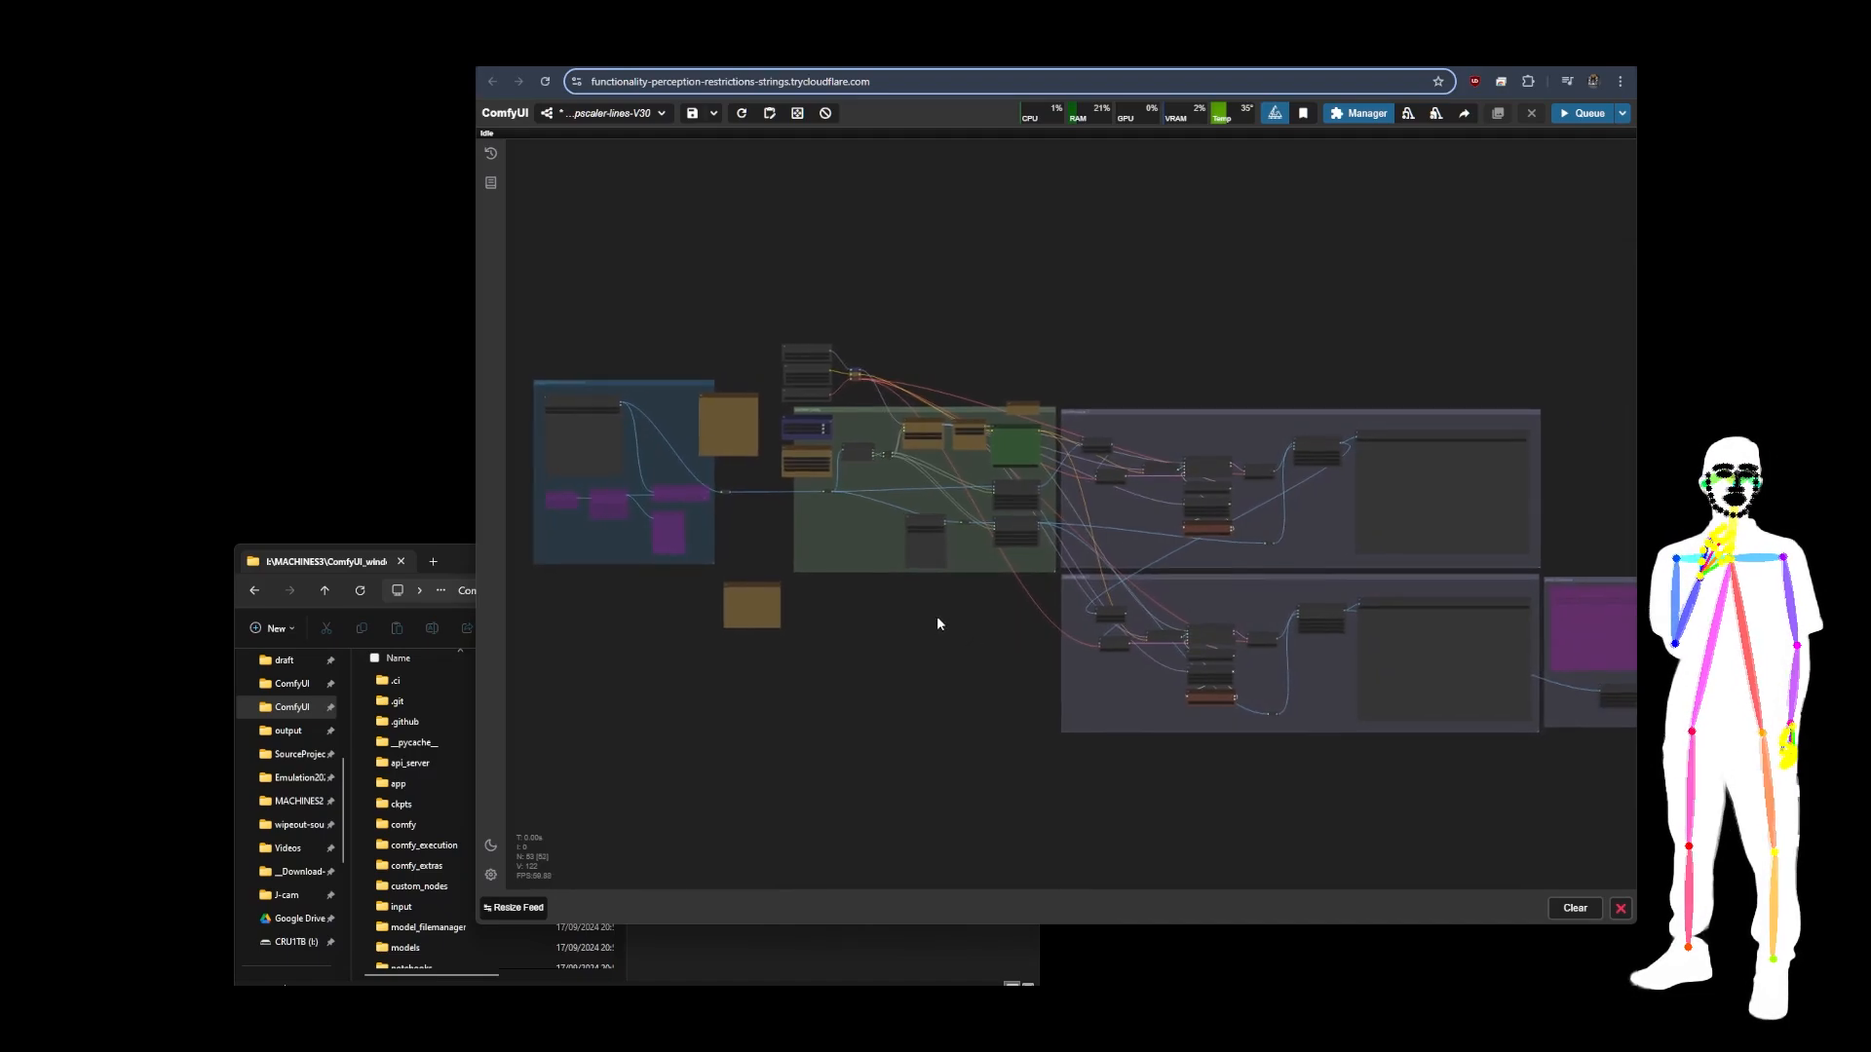
{"action": "scroll", "coordinate": [938, 624], "scroll_direction": "down", "scroll_amount": 1}
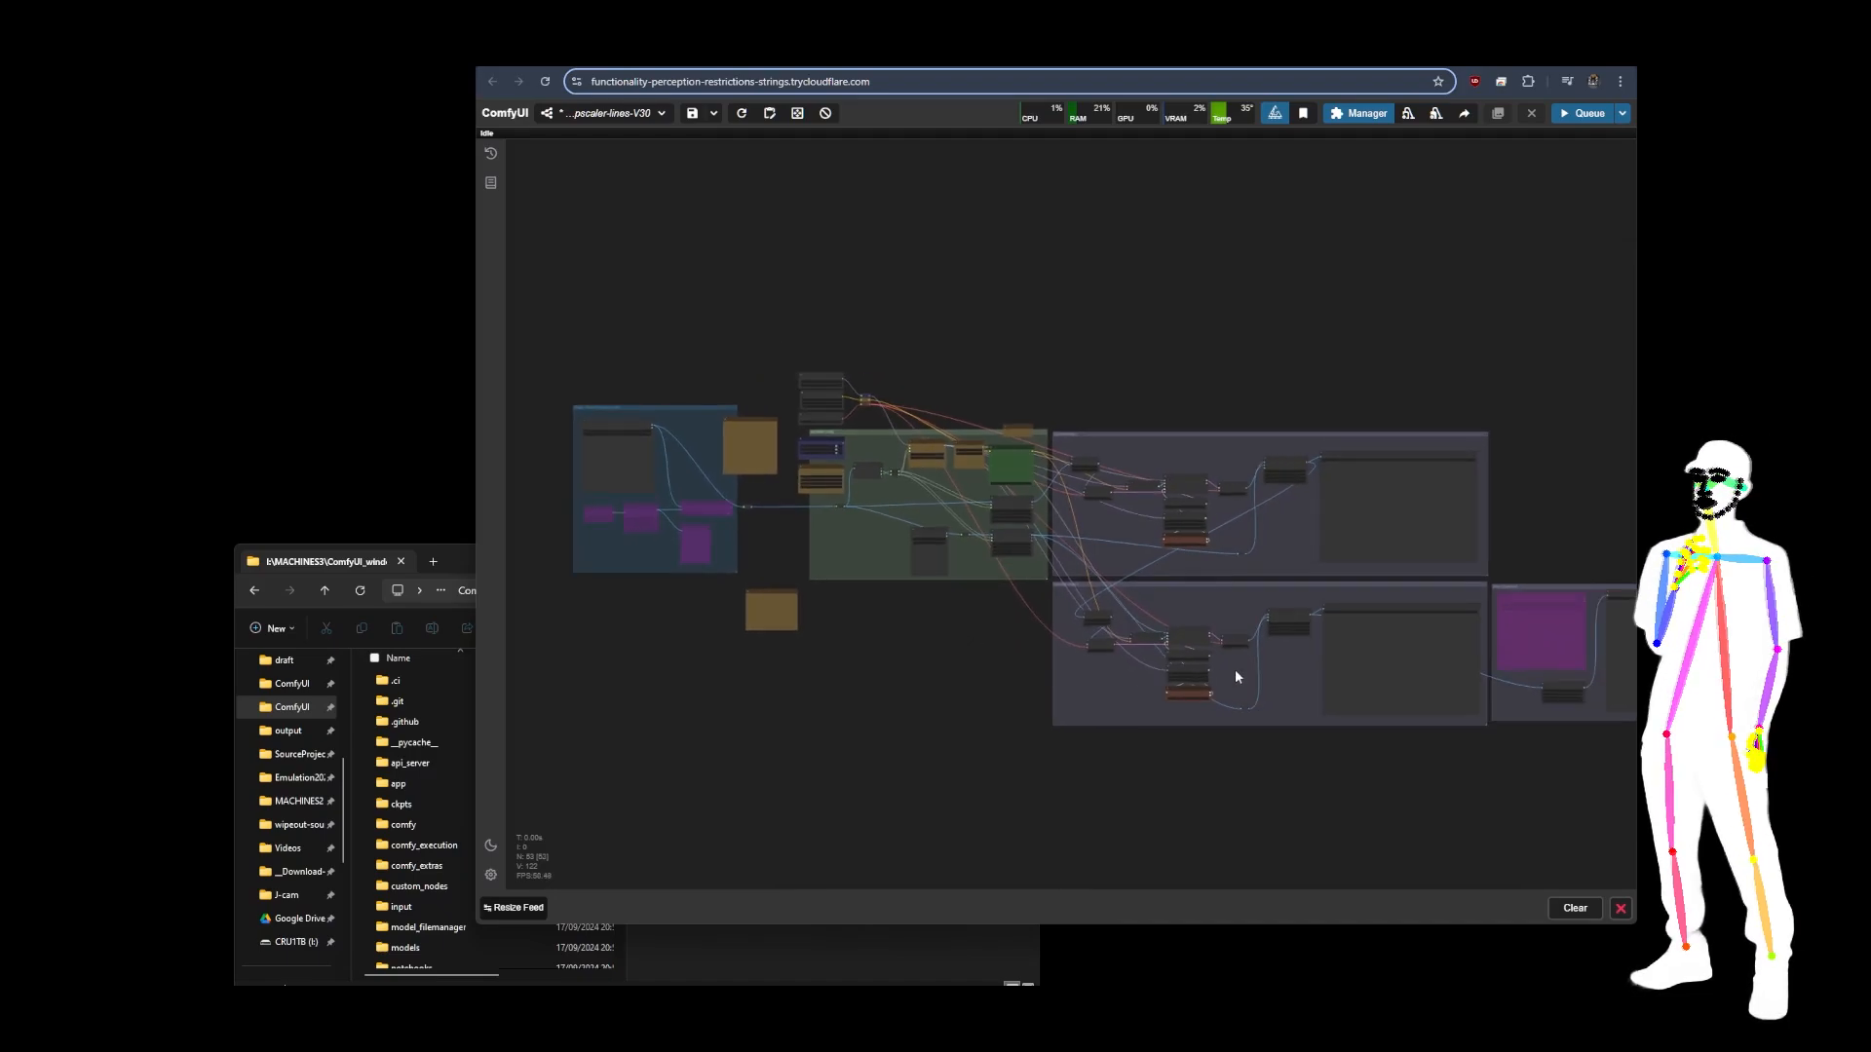
{"action": "scroll", "coordinate": [1235, 665], "scroll_direction": "up", "scroll_amount": 12}
{"action": "scroll", "coordinate": [665, 535], "scroll_direction": "down", "scroll_amount": 6}
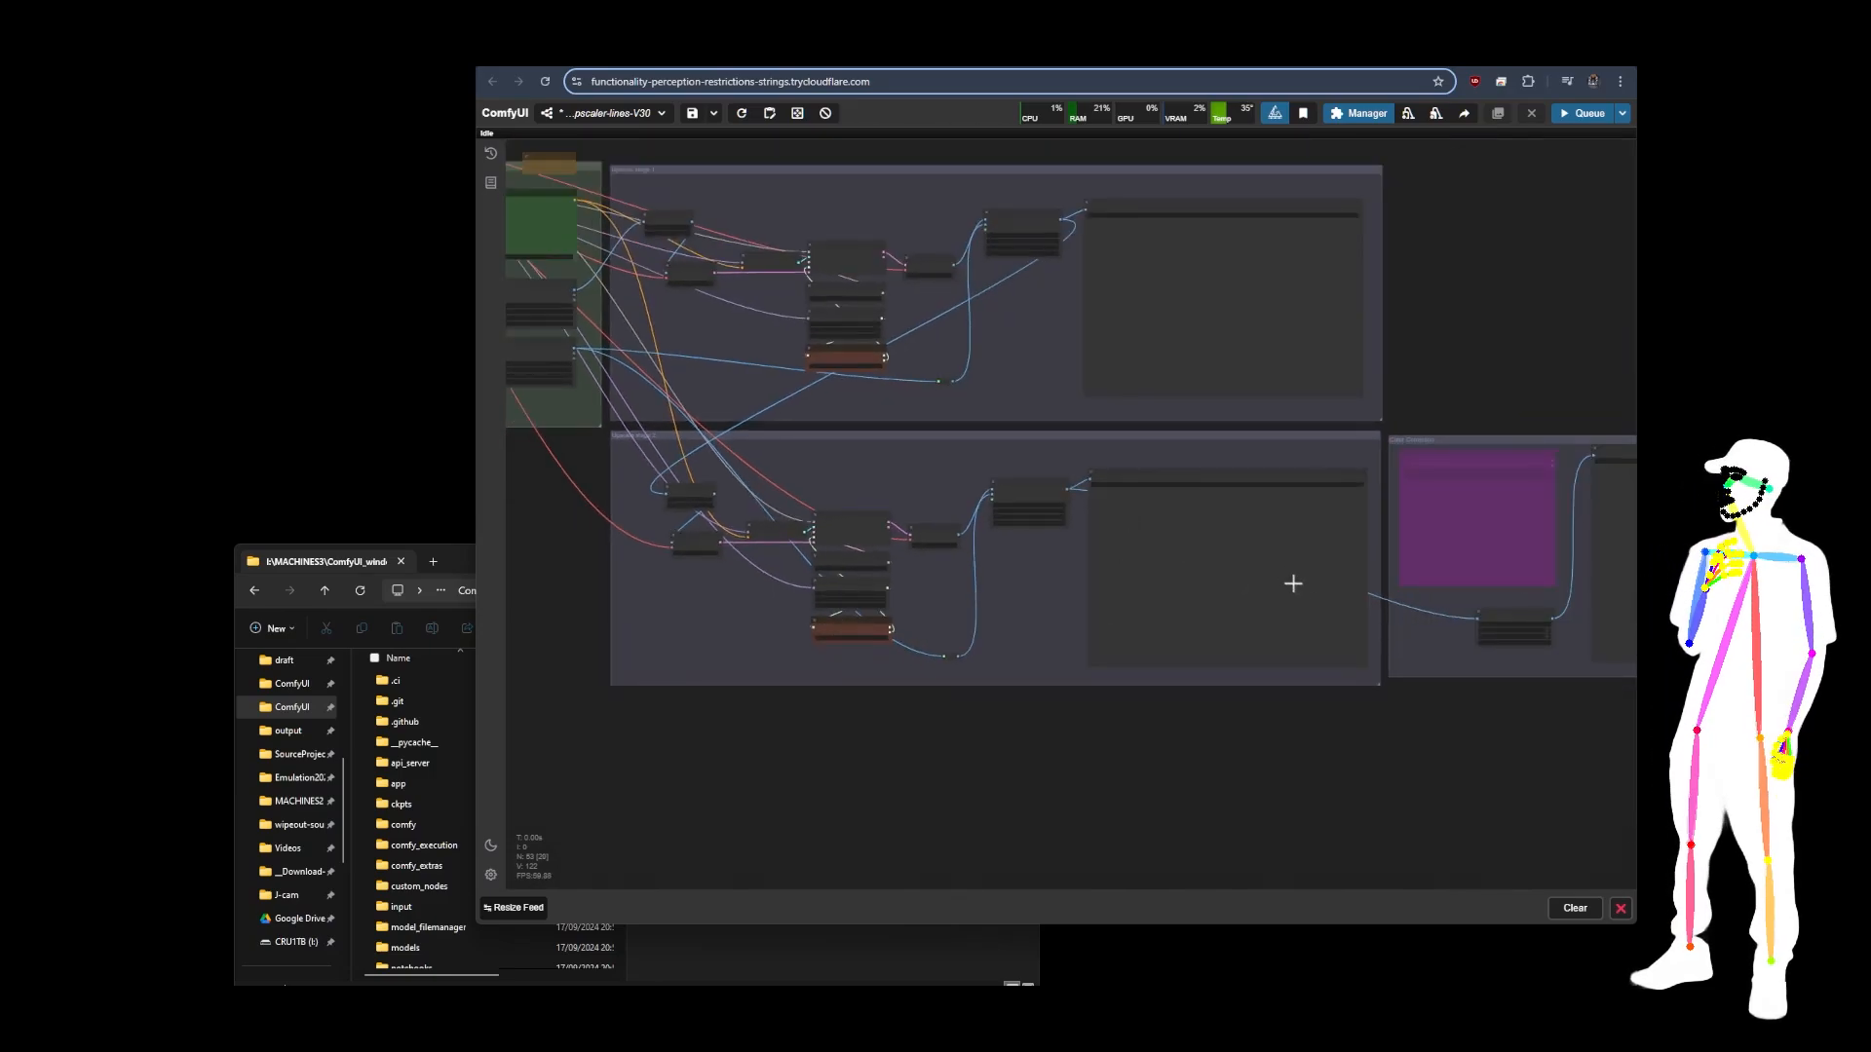
Delete the bypassed Load Image node from the Color Correction group and move the Image Apply LUT node up into its place.
{"action": "left_click_drag", "start_coordinate": [1399, 738], "coordinate": [1062, 733]}
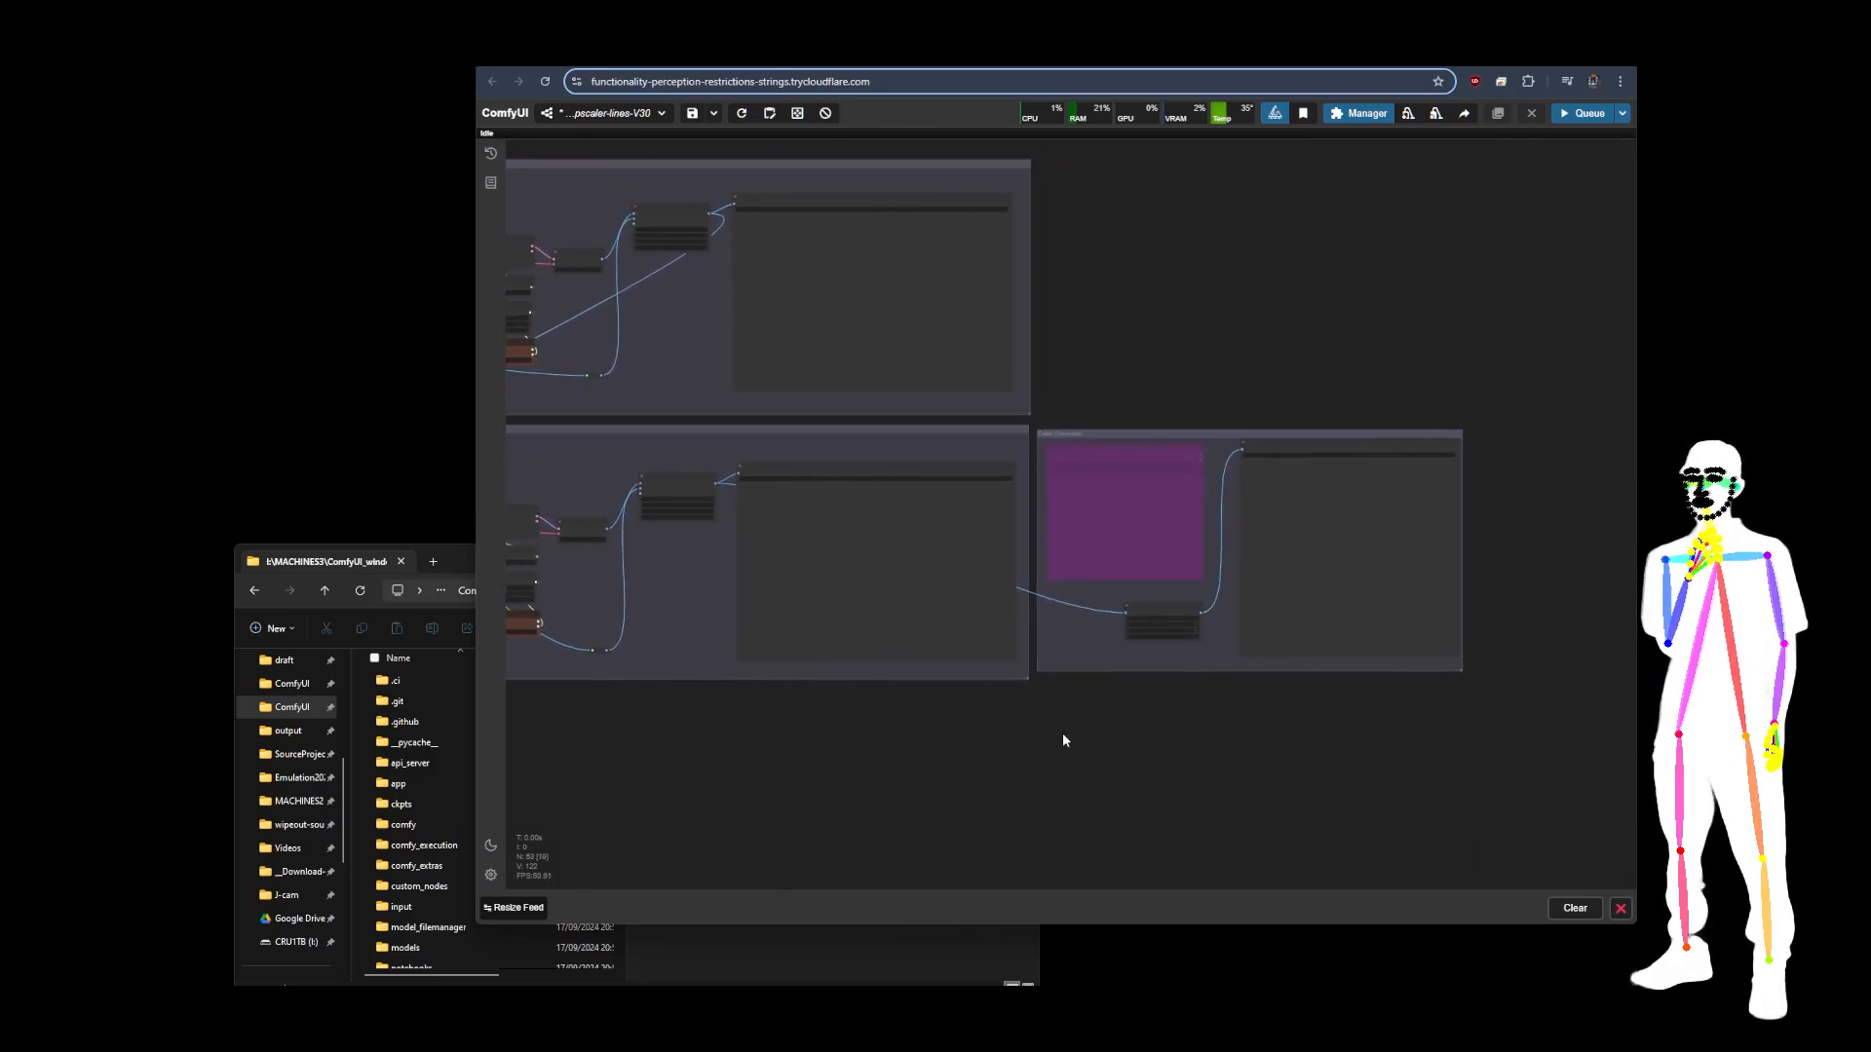
{"action": "scroll", "coordinate": [1178, 509], "scroll_direction": "up", "scroll_amount": 7}
{"action": "left_click", "coordinate": [1018, 355]}
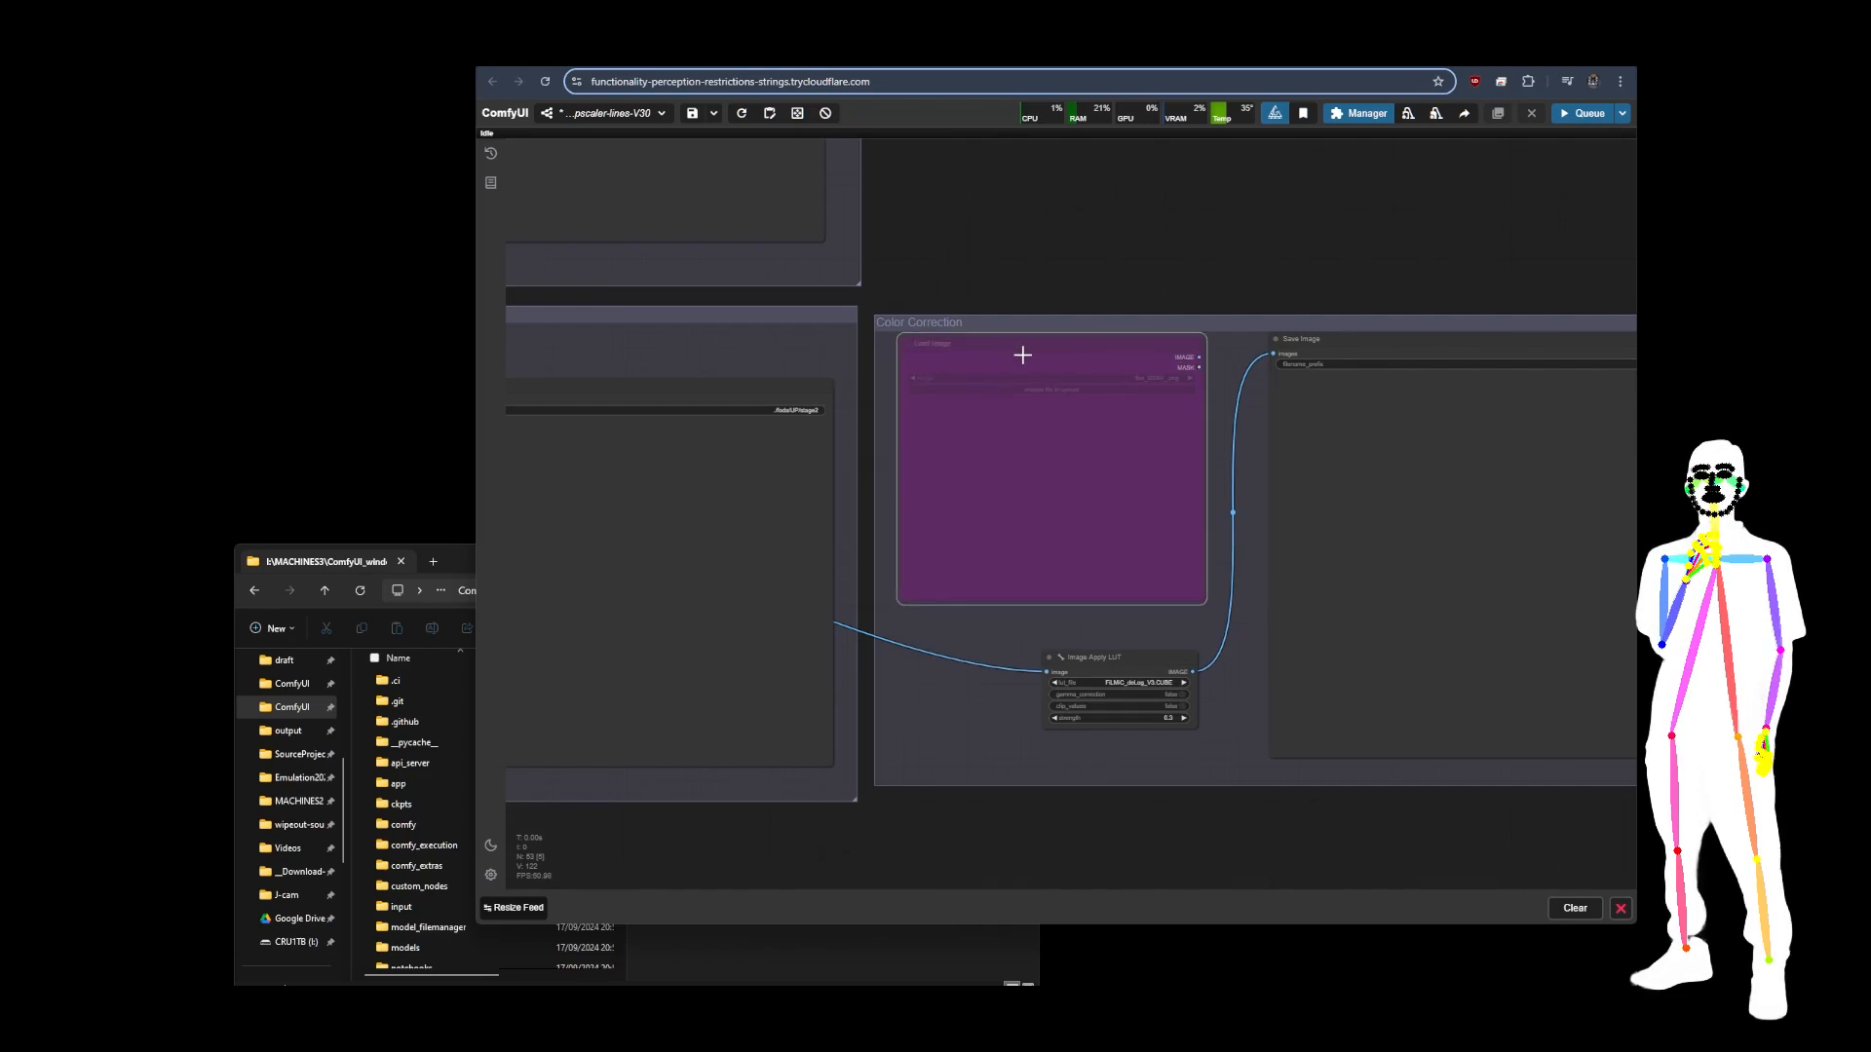
{"action": "key", "text": "Delete"}
{"action": "left_click_drag", "start_coordinate": [1117, 647], "coordinate": [1077, 367]}
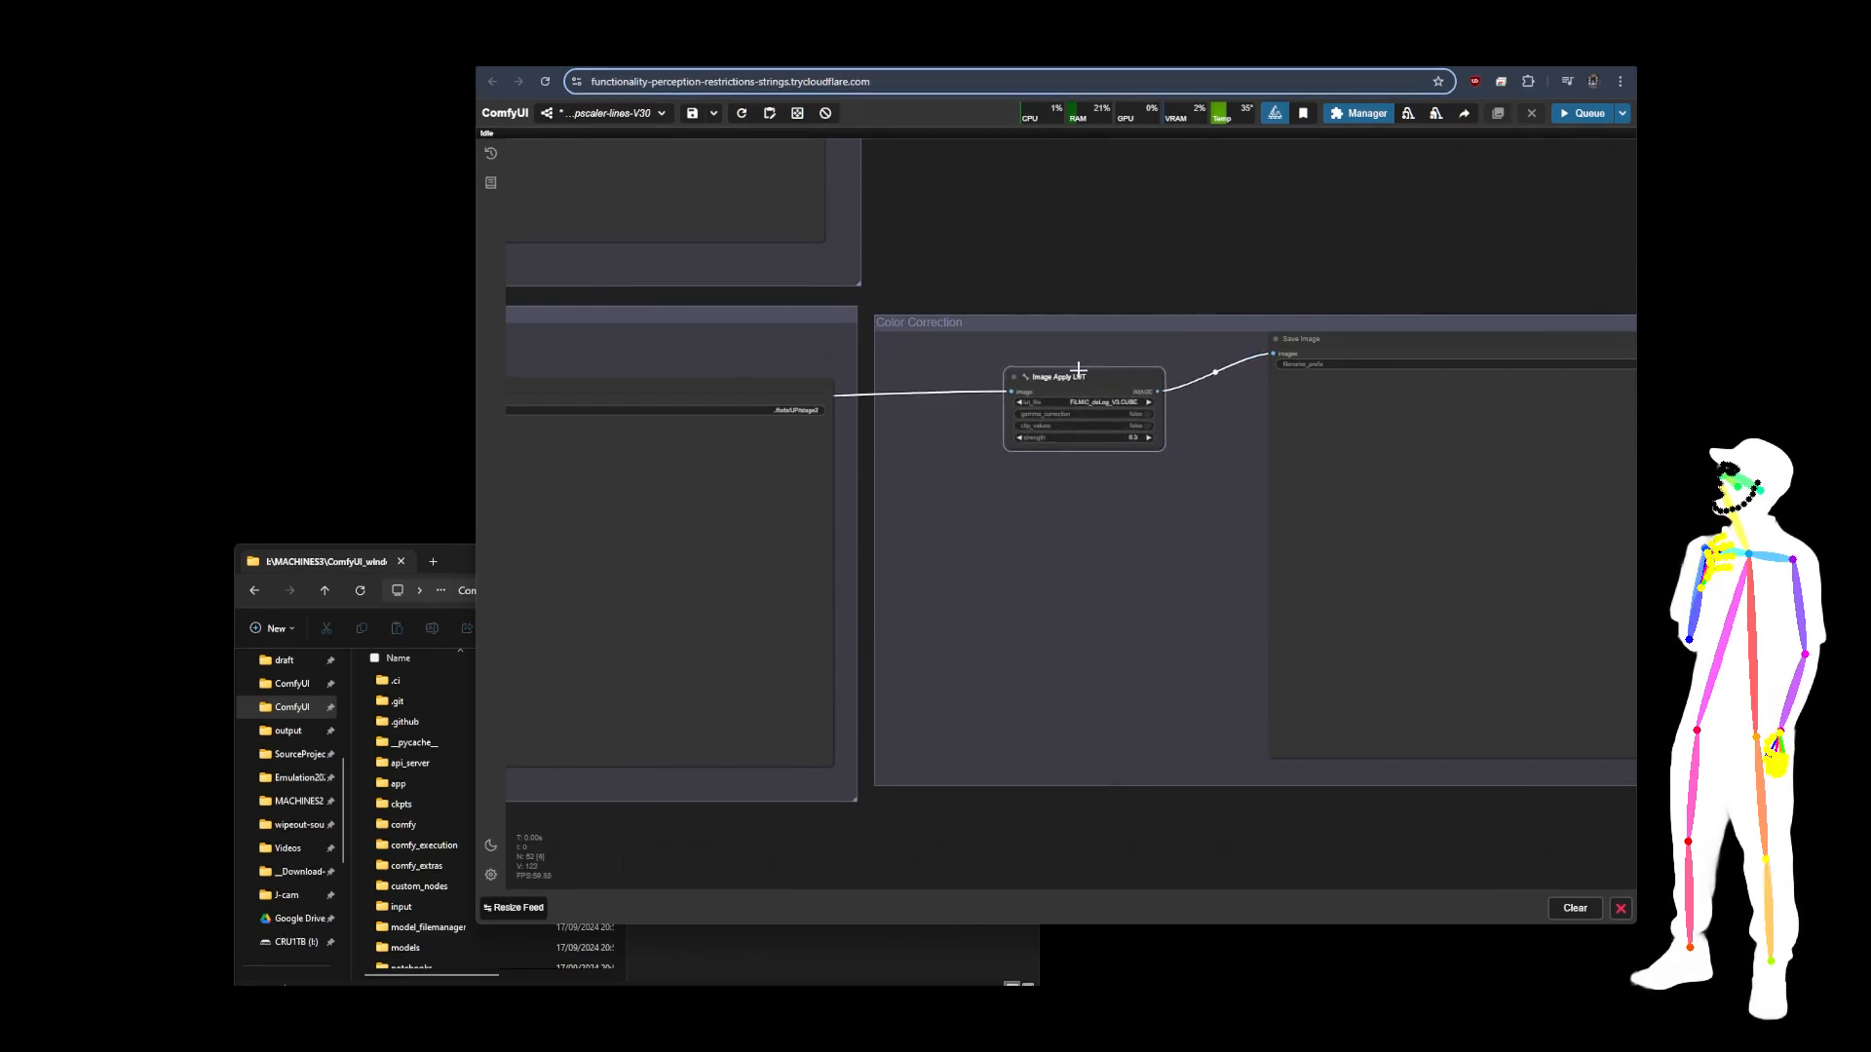
Examine the rearranged workflow from the image input group through the upscale stages to the Color Correction group.
{"action": "scroll", "coordinate": [1251, 575], "scroll_direction": "down", "scroll_amount": 5}
{"action": "scroll", "coordinate": [1515, 413], "scroll_direction": "down", "scroll_amount": 6}
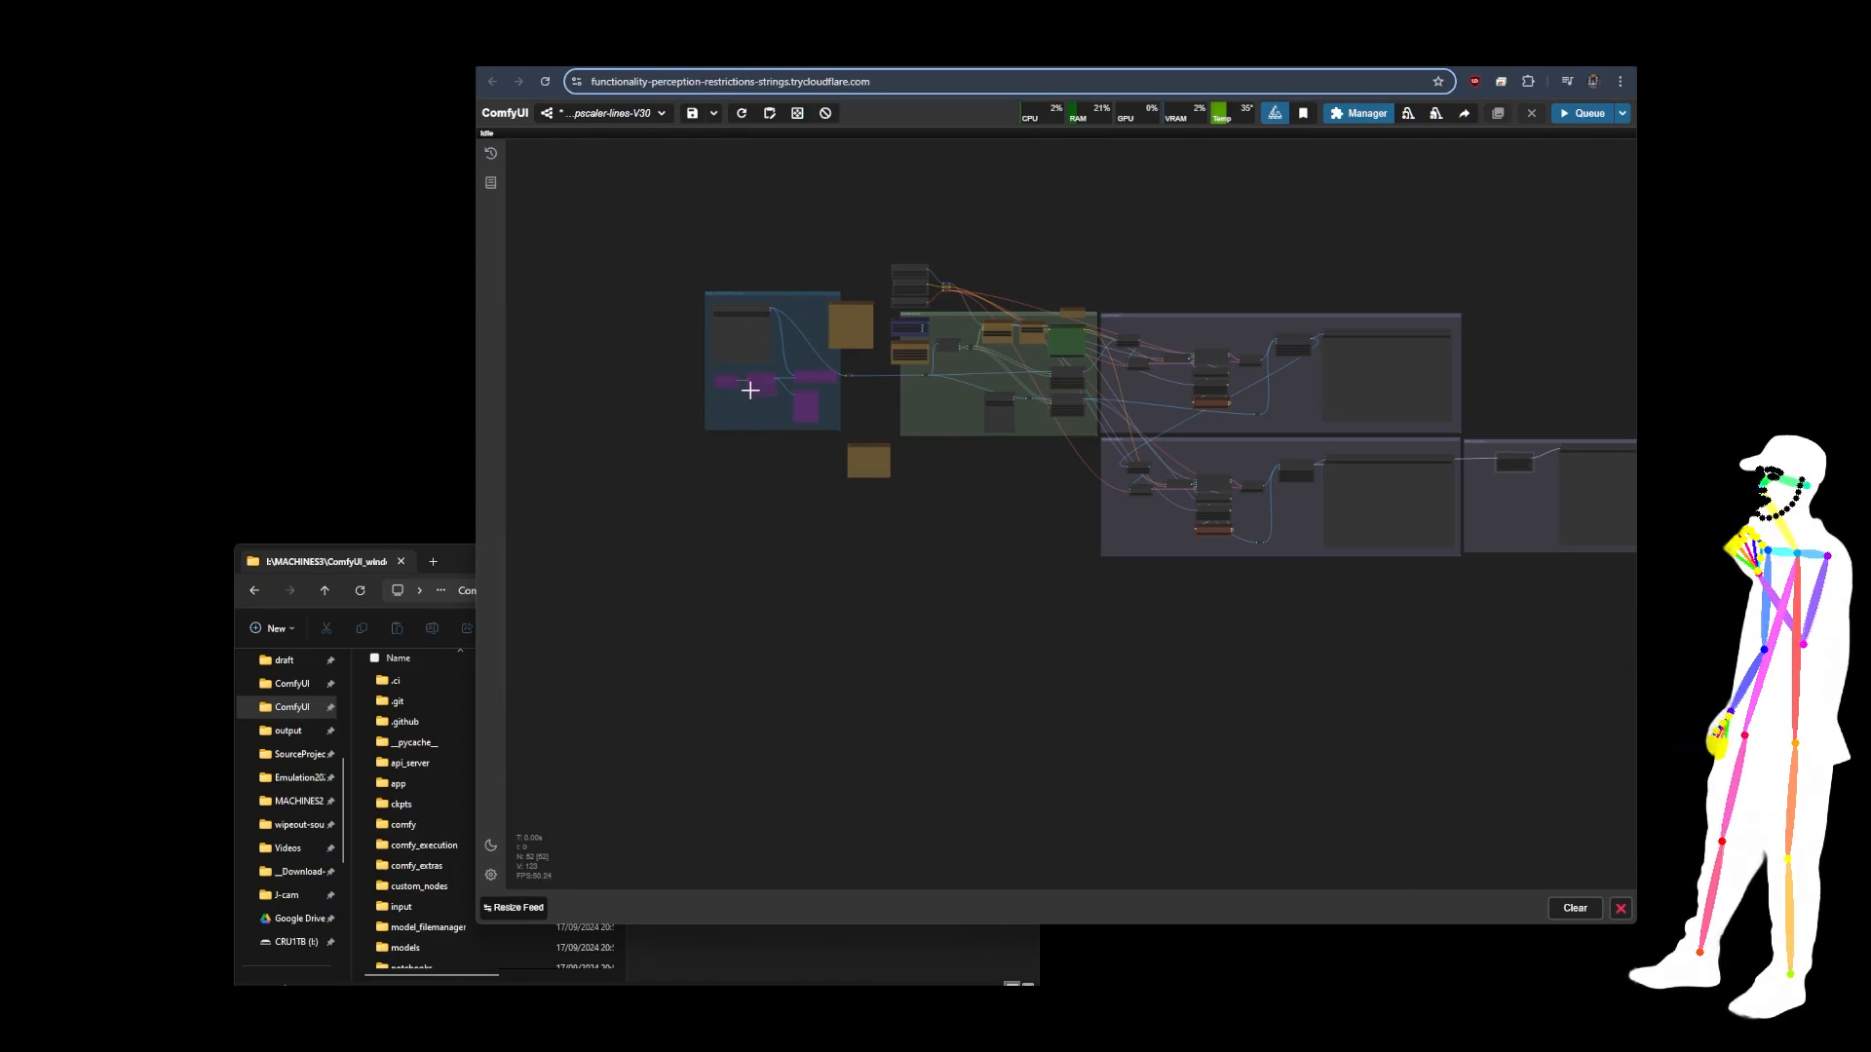
{"action": "scroll", "coordinate": [746, 386], "scroll_direction": "up", "scroll_amount": 5}
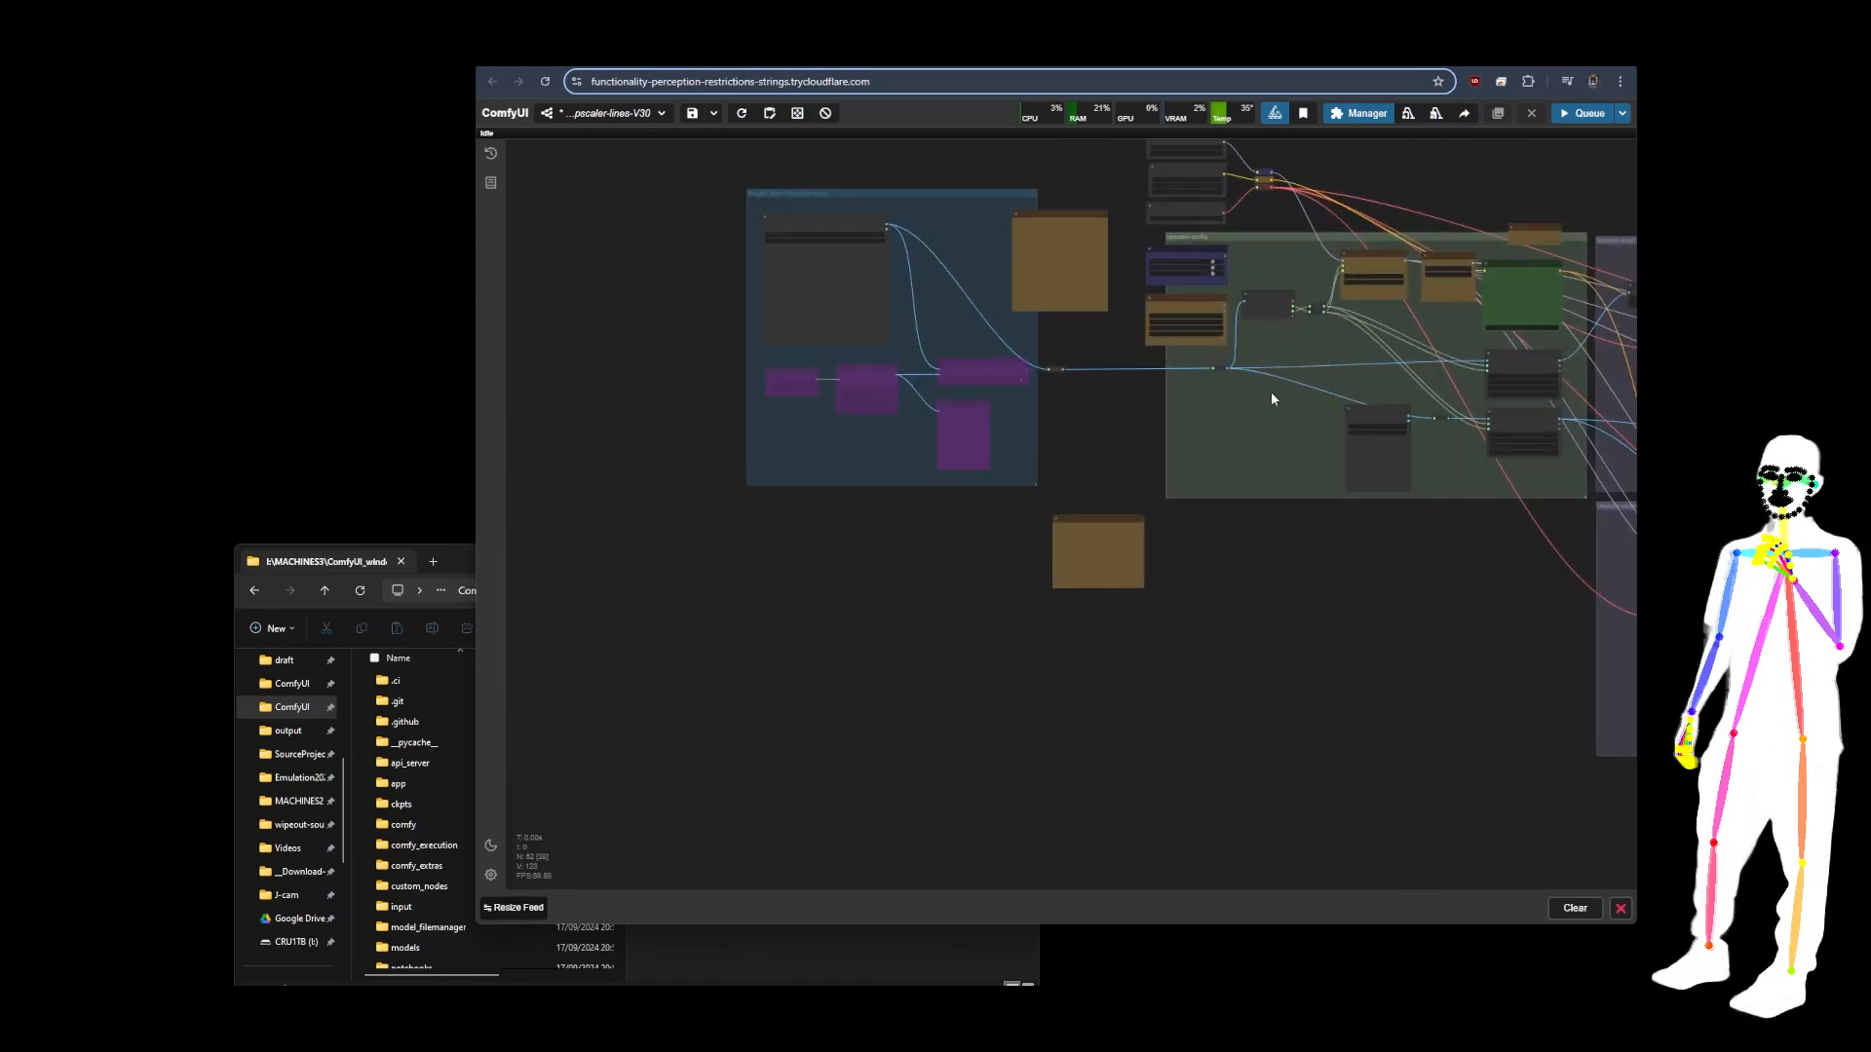
{"action": "left_click_drag", "start_coordinate": [1398, 601], "coordinate": [1173, 641]}
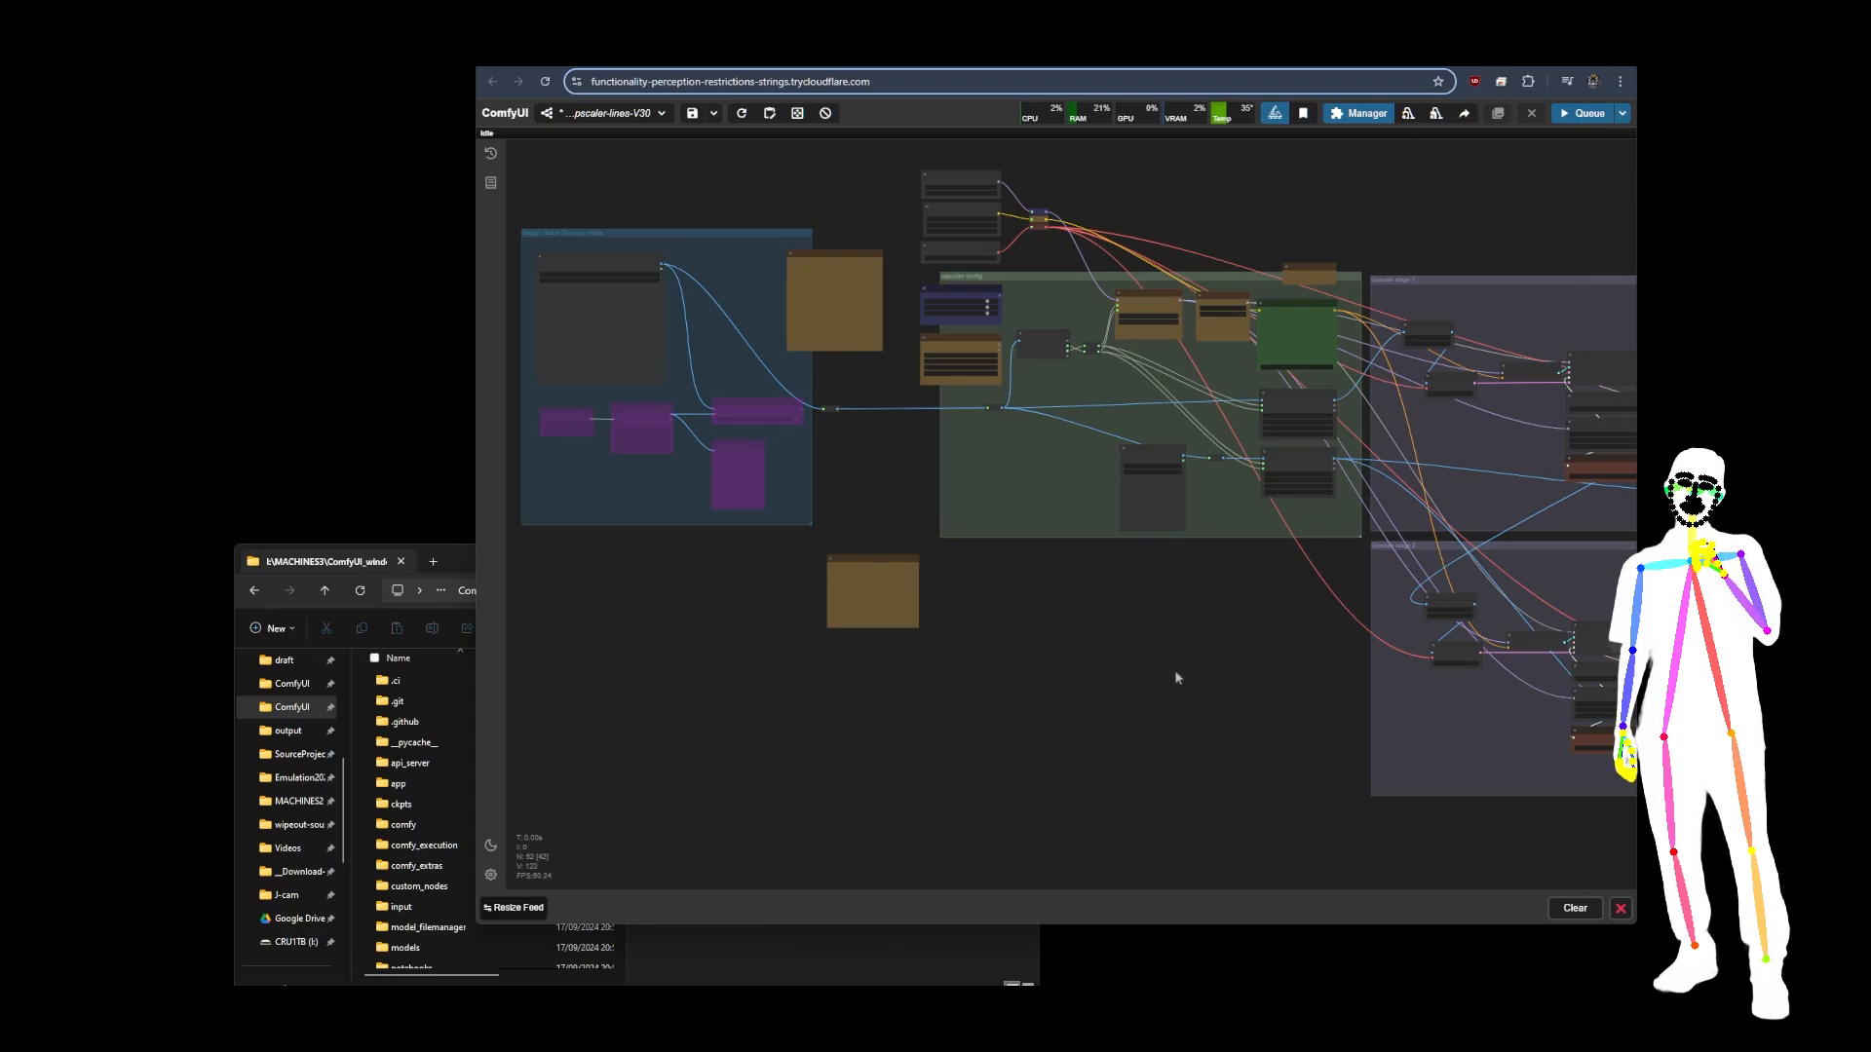
{"action": "scroll", "coordinate": [1150, 677], "scroll_direction": "down", "scroll_amount": 5}
{"action": "scroll", "coordinate": [932, 653], "scroll_direction": "down", "scroll_amount": 2}
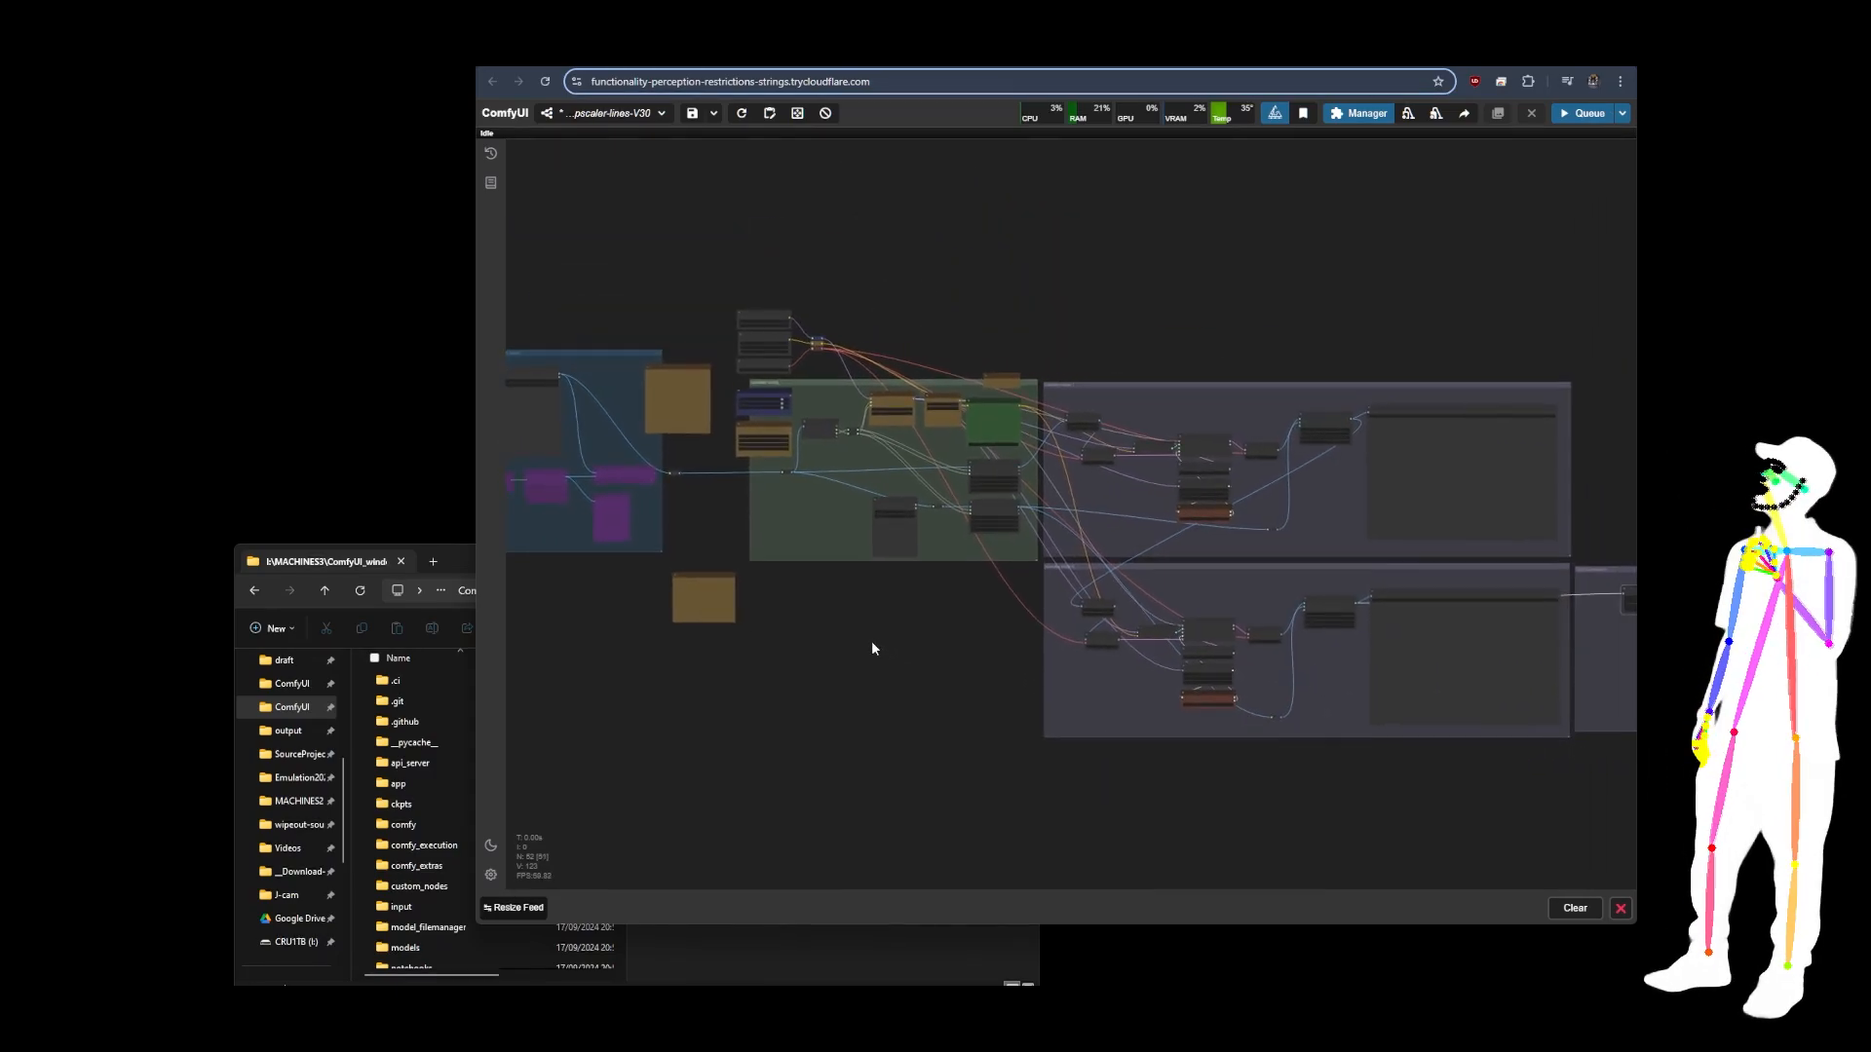
{"action": "scroll", "coordinate": [873, 641], "scroll_direction": "down", "scroll_amount": 2}
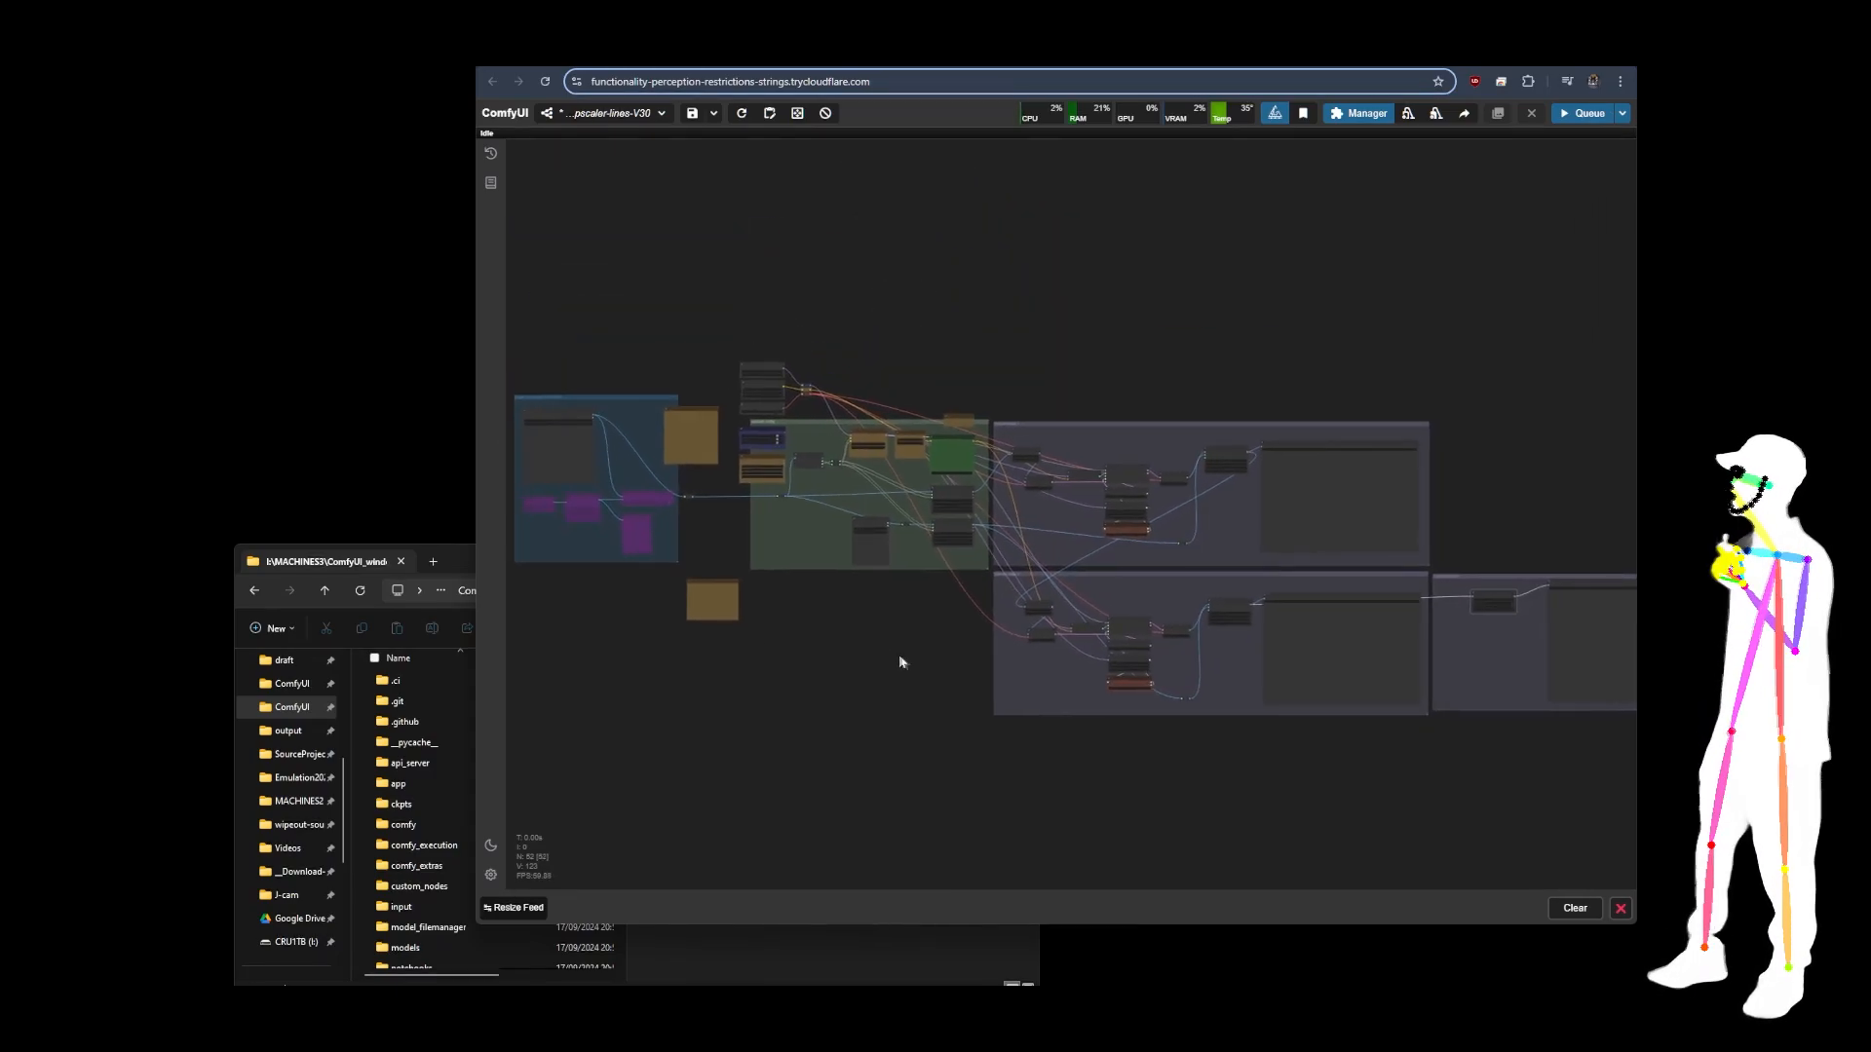
{"action": "left_click_drag", "start_coordinate": [903, 654], "coordinate": [903, 623]}
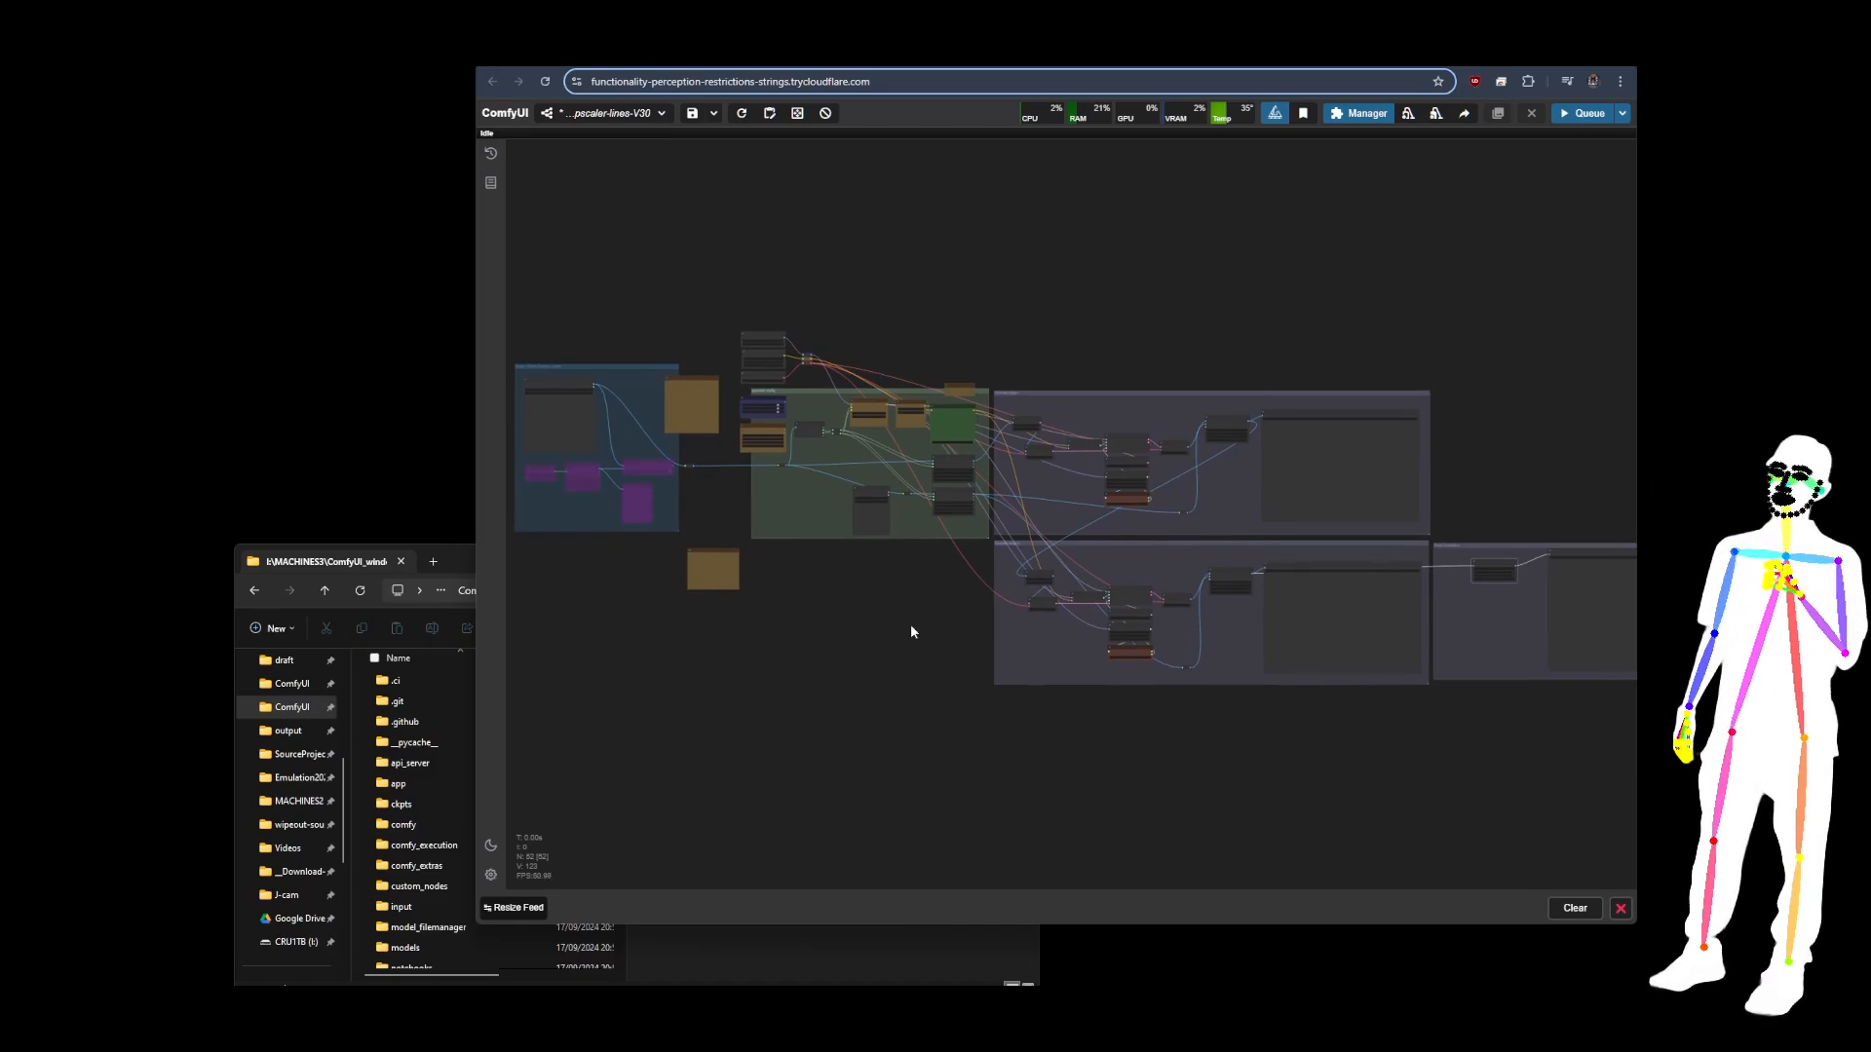
{"action": "scroll", "coordinate": [1130, 633], "scroll_direction": "up", "scroll_amount": 5}
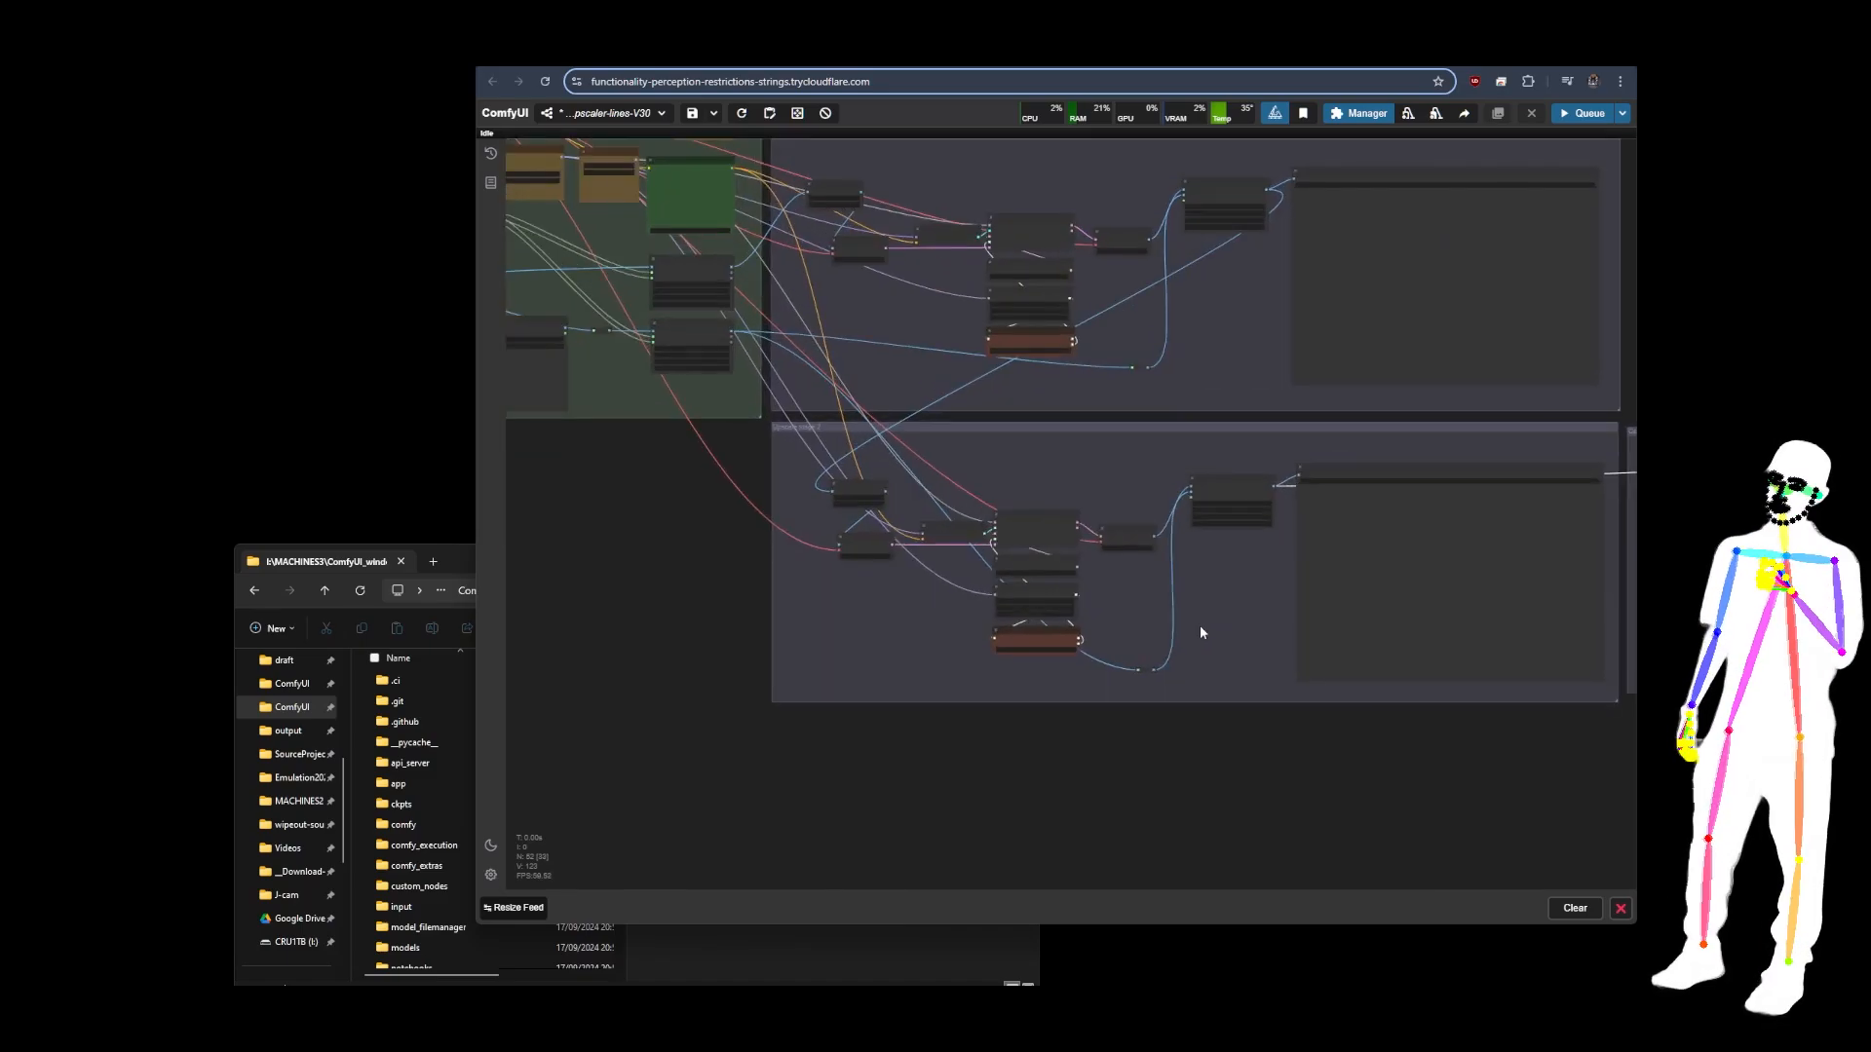
{"action": "scroll", "coordinate": [1202, 634], "scroll_direction": "up", "scroll_amount": 3}
{"action": "scroll", "coordinate": [1203, 684], "scroll_direction": "down", "scroll_amount": 4}
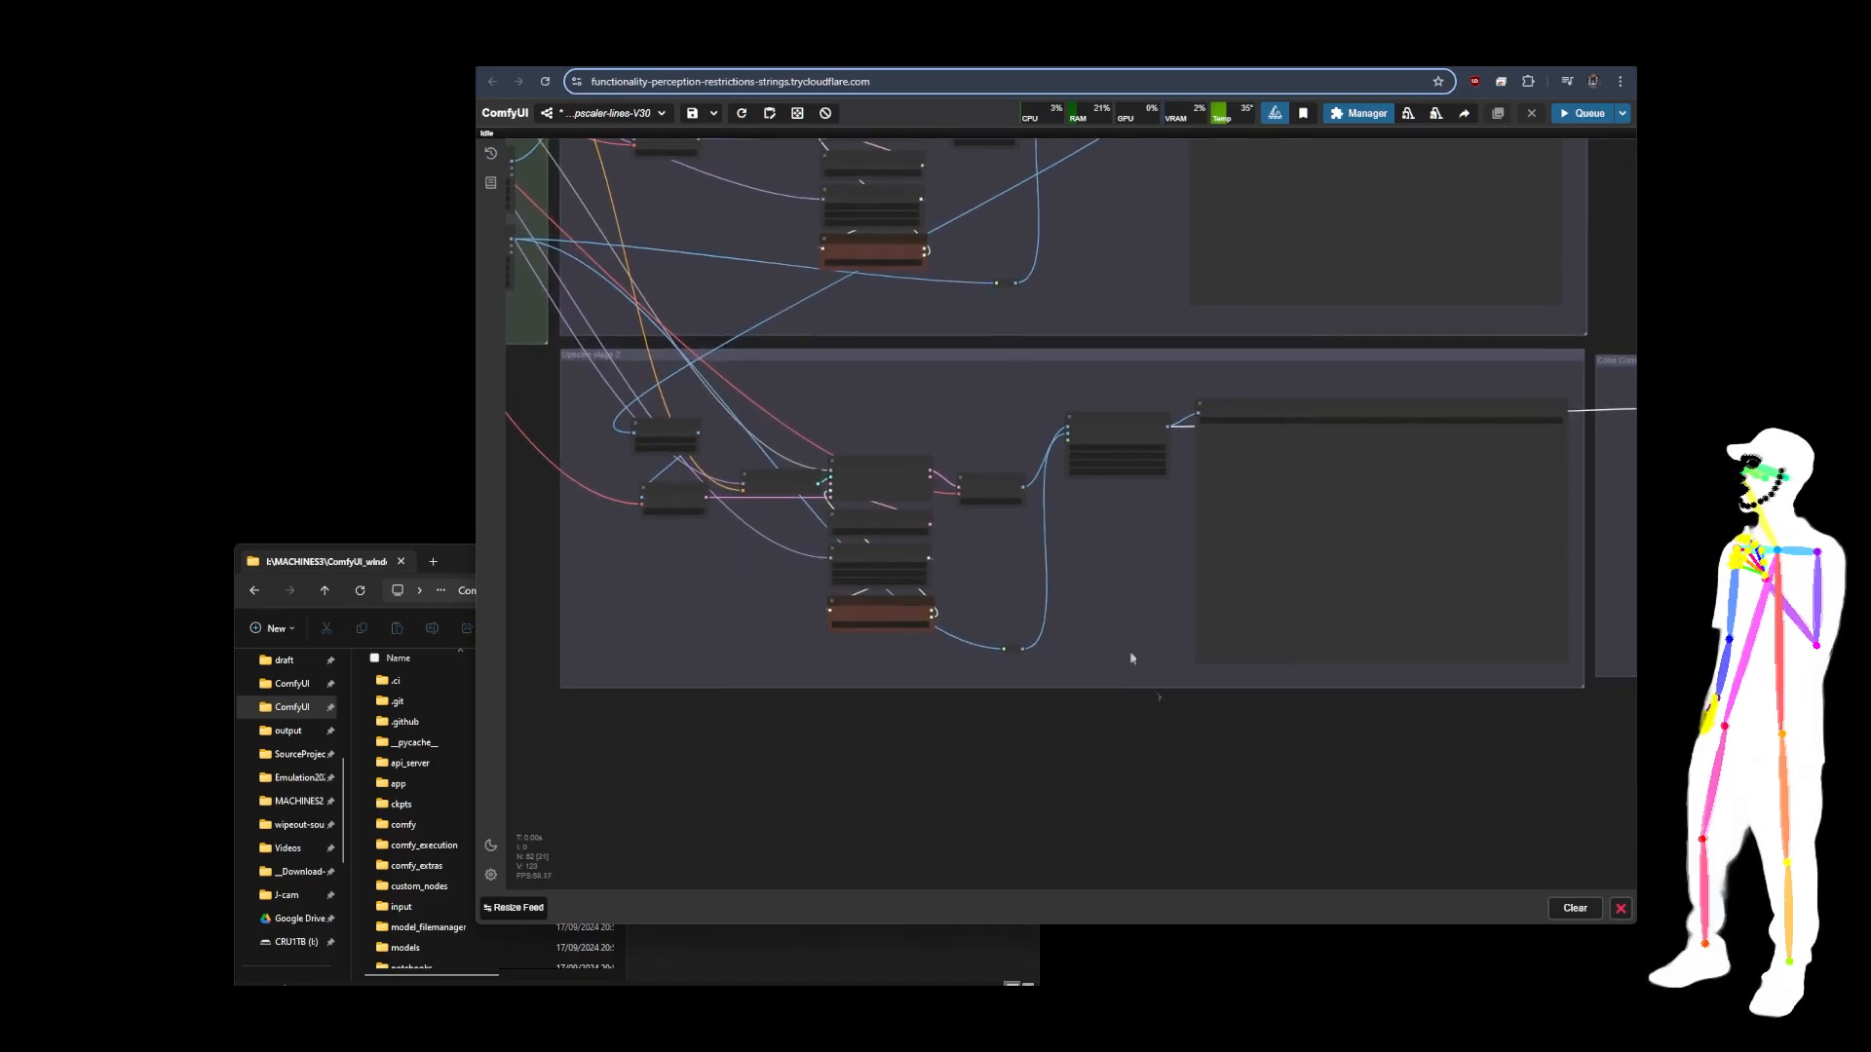
{"action": "scroll", "coordinate": [1130, 658], "scroll_direction": "down", "scroll_amount": 2}
{"action": "scroll", "coordinate": [1557, 455], "scroll_direction": "down", "scroll_amount": 2}
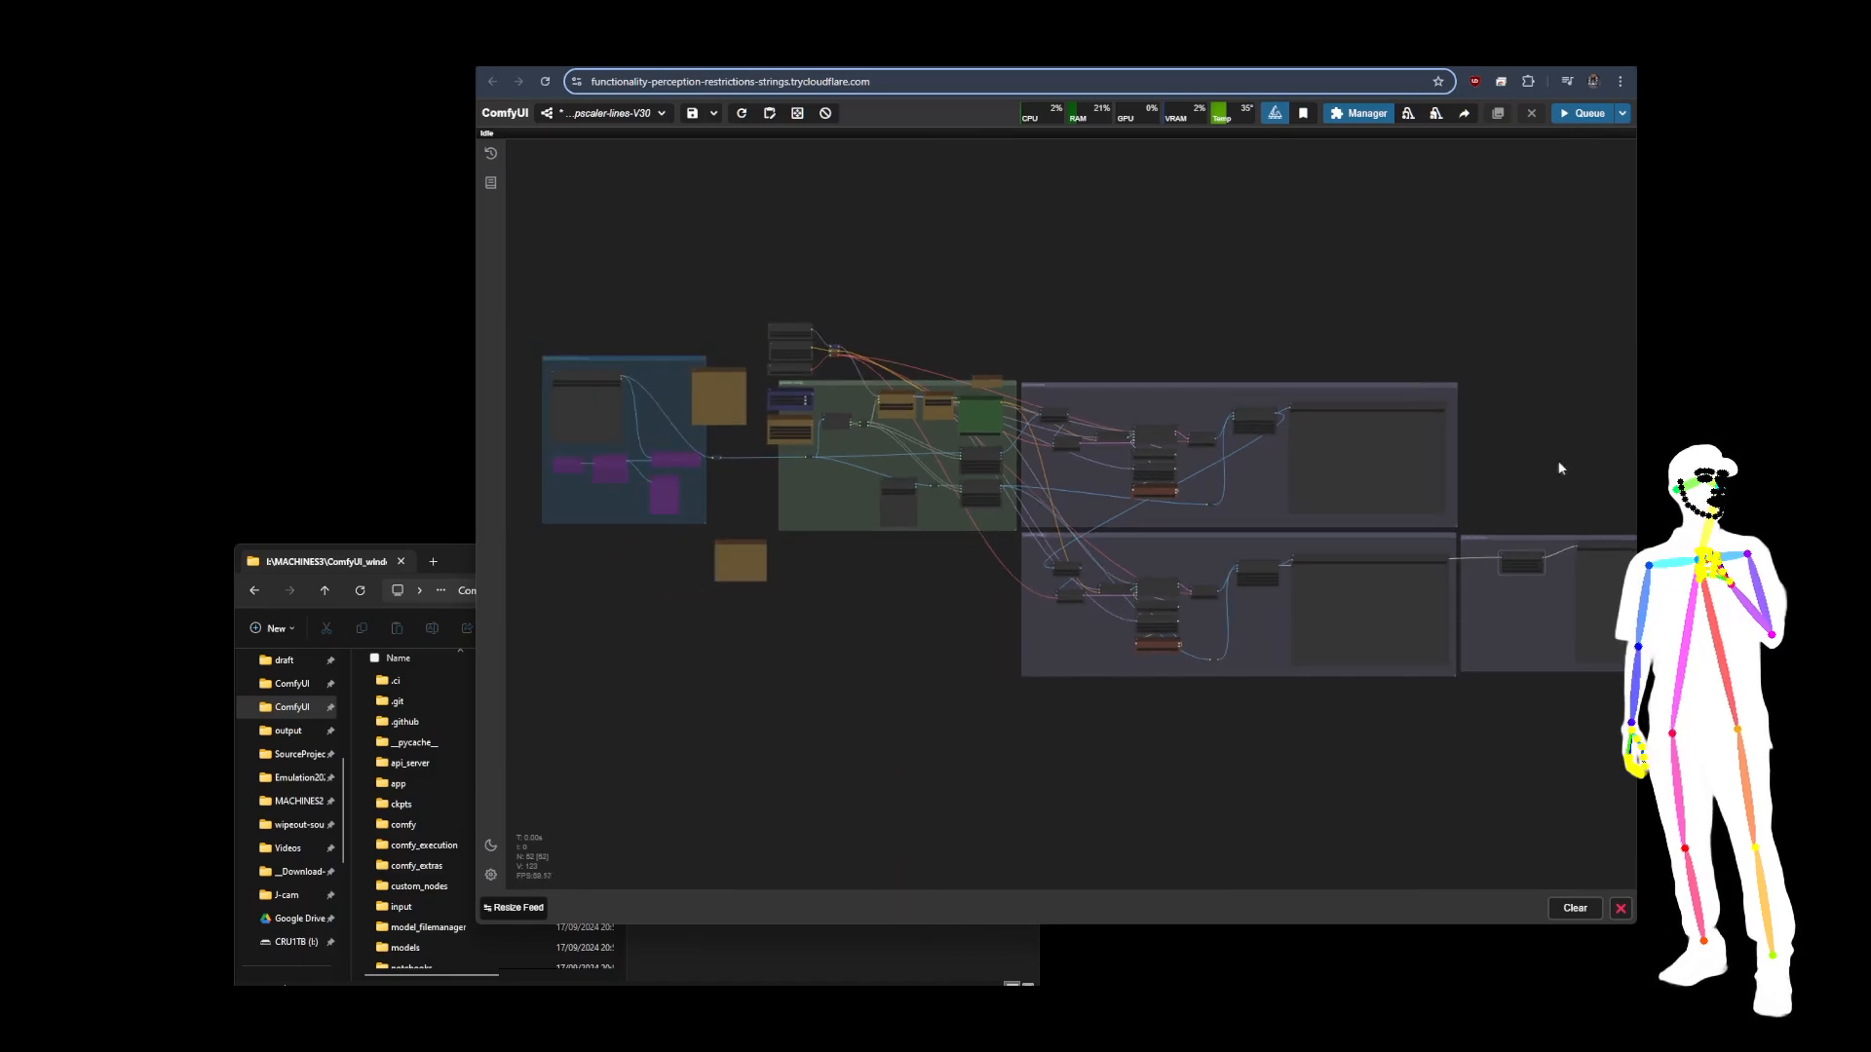
{"action": "left_click_drag", "start_coordinate": [1558, 458], "coordinate": [1483, 456]}
{"action": "scroll", "coordinate": [1495, 455], "scroll_direction": "down", "scroll_amount": 1}
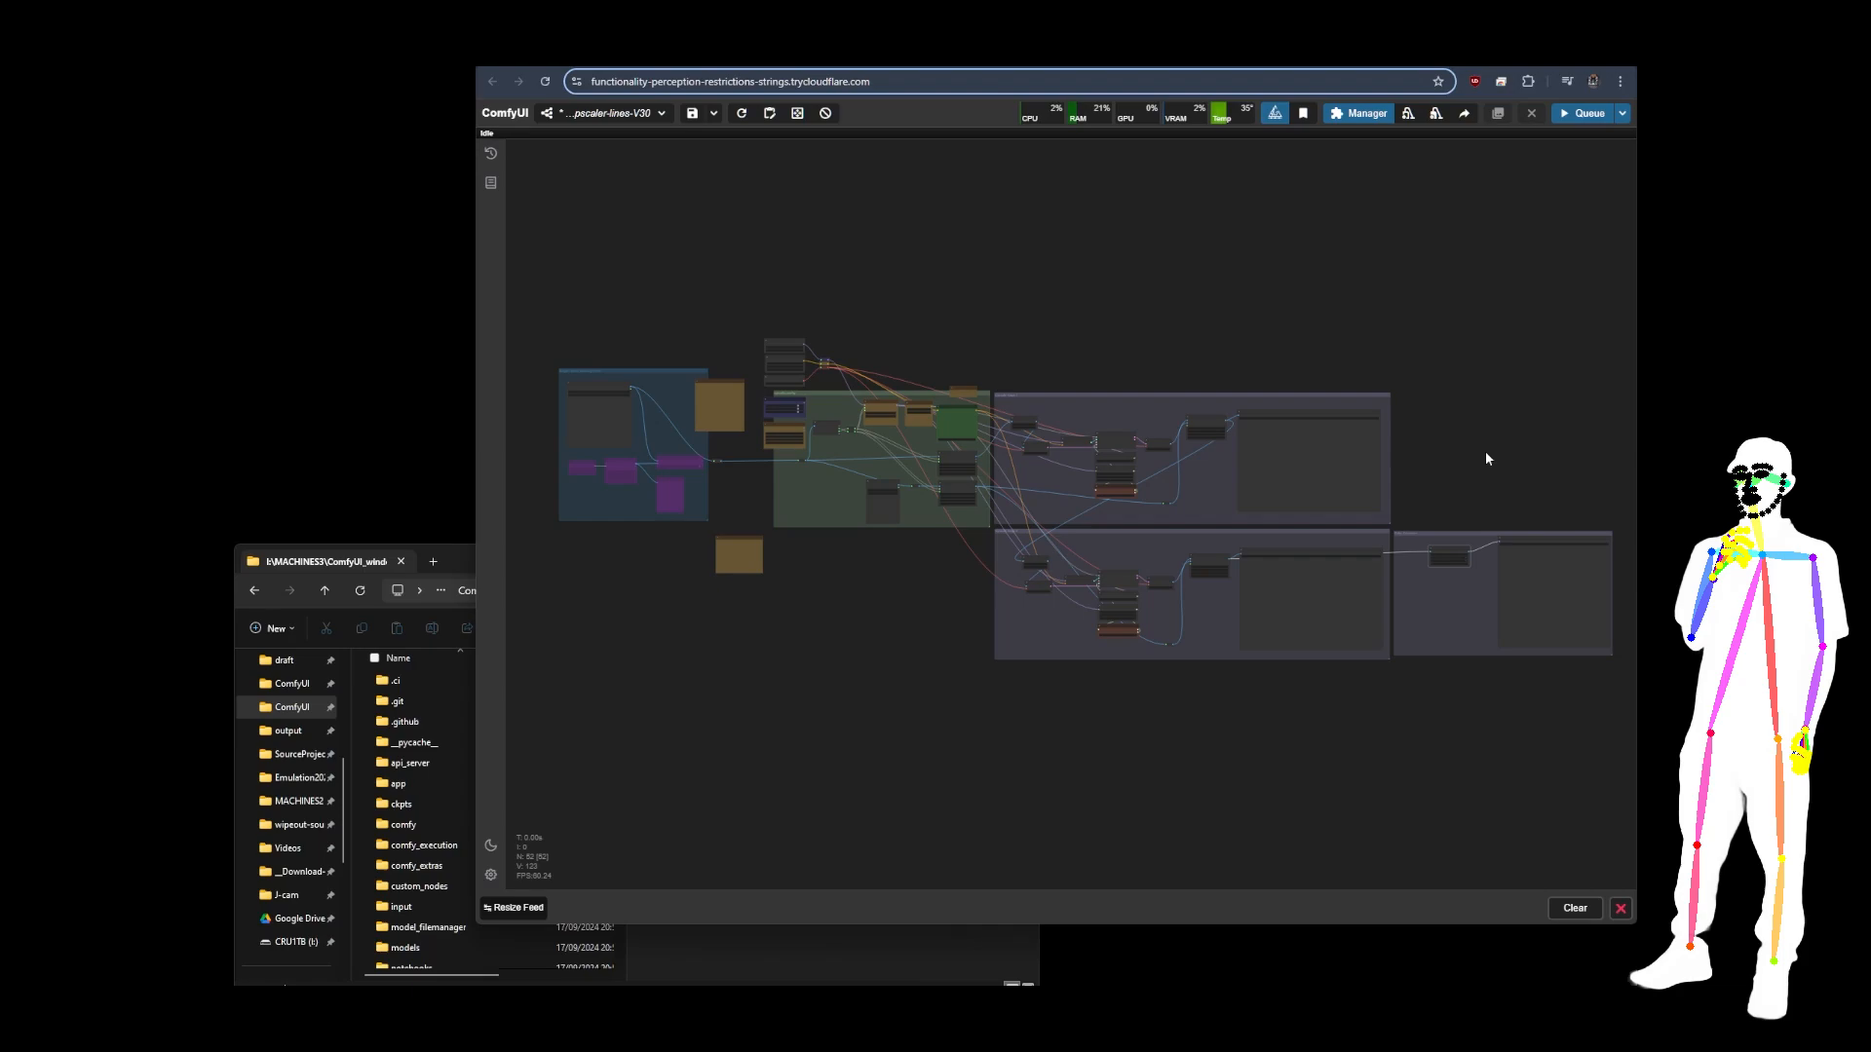
Examine the Upscale Image By, BasicScheduler and Image Color Match settings in the Upscale stage 2 group.
{"action": "scroll", "coordinate": [1175, 409], "scroll_direction": "up", "scroll_amount": 5}
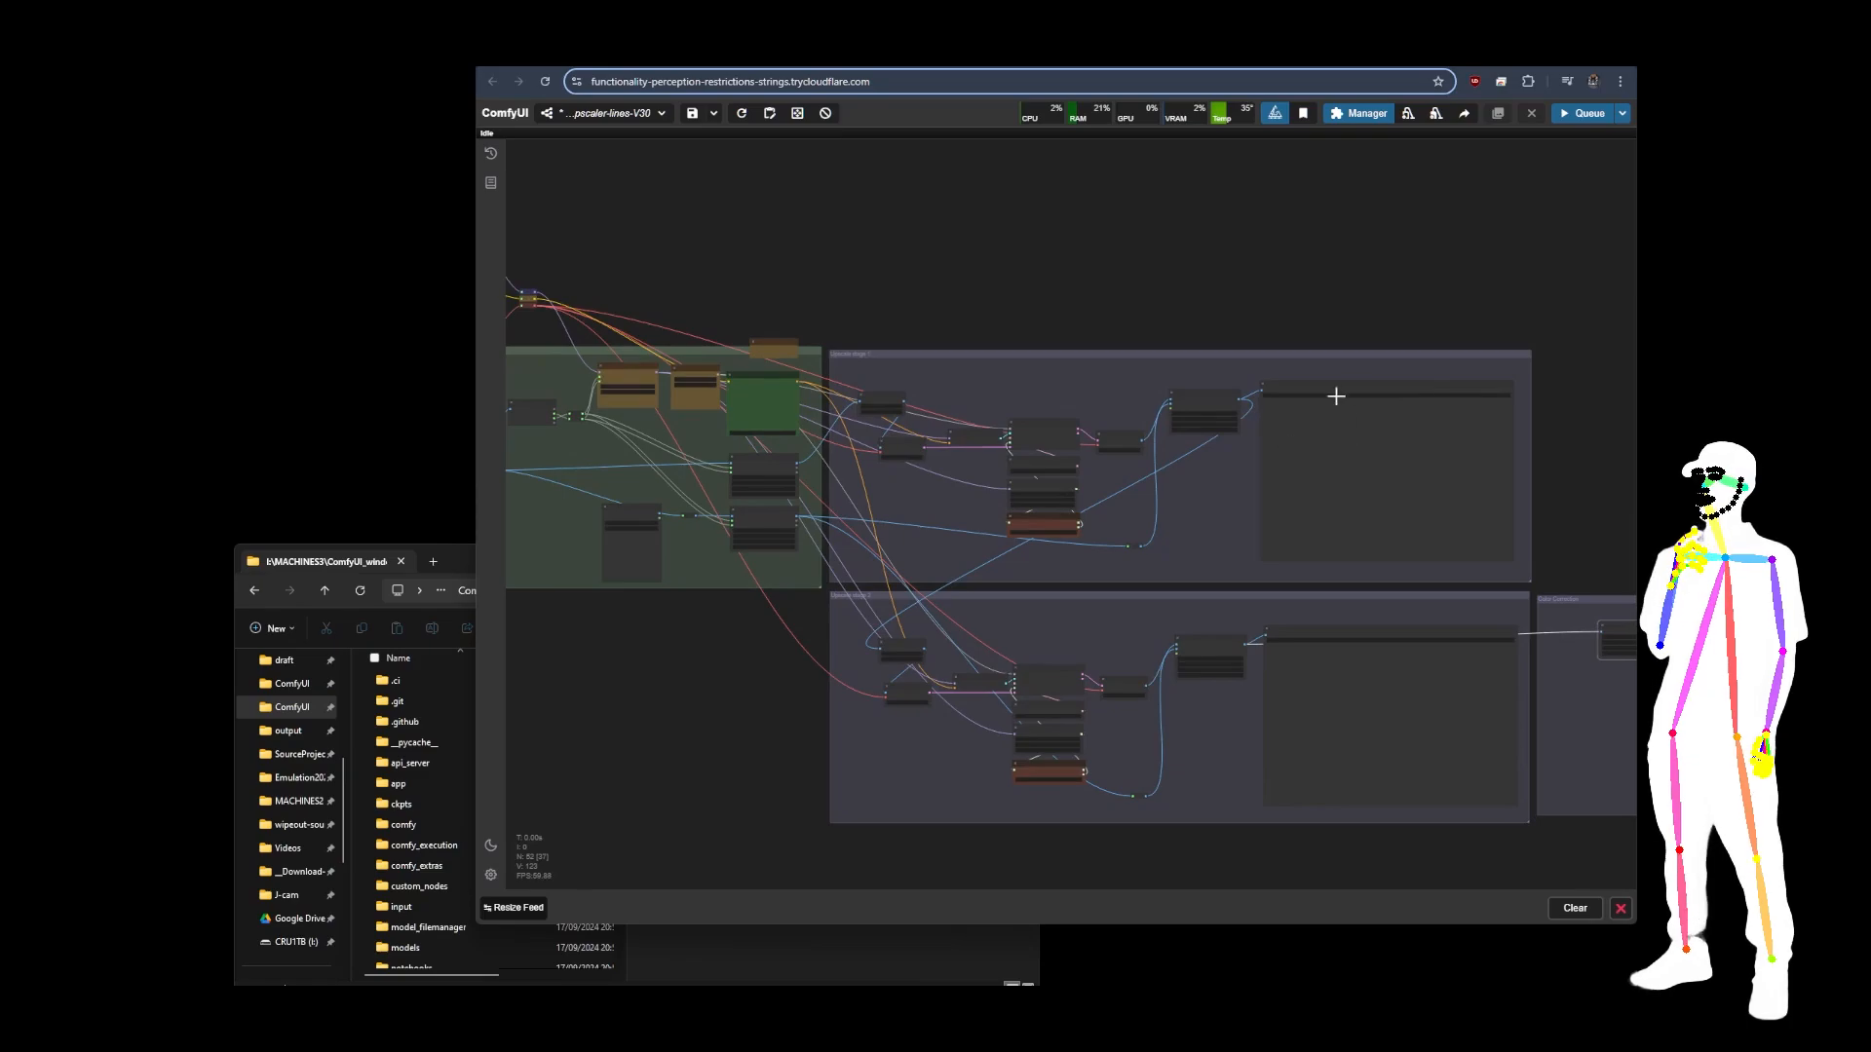
{"action": "scroll", "coordinate": [814, 735], "scroll_direction": "up", "scroll_amount": 10}
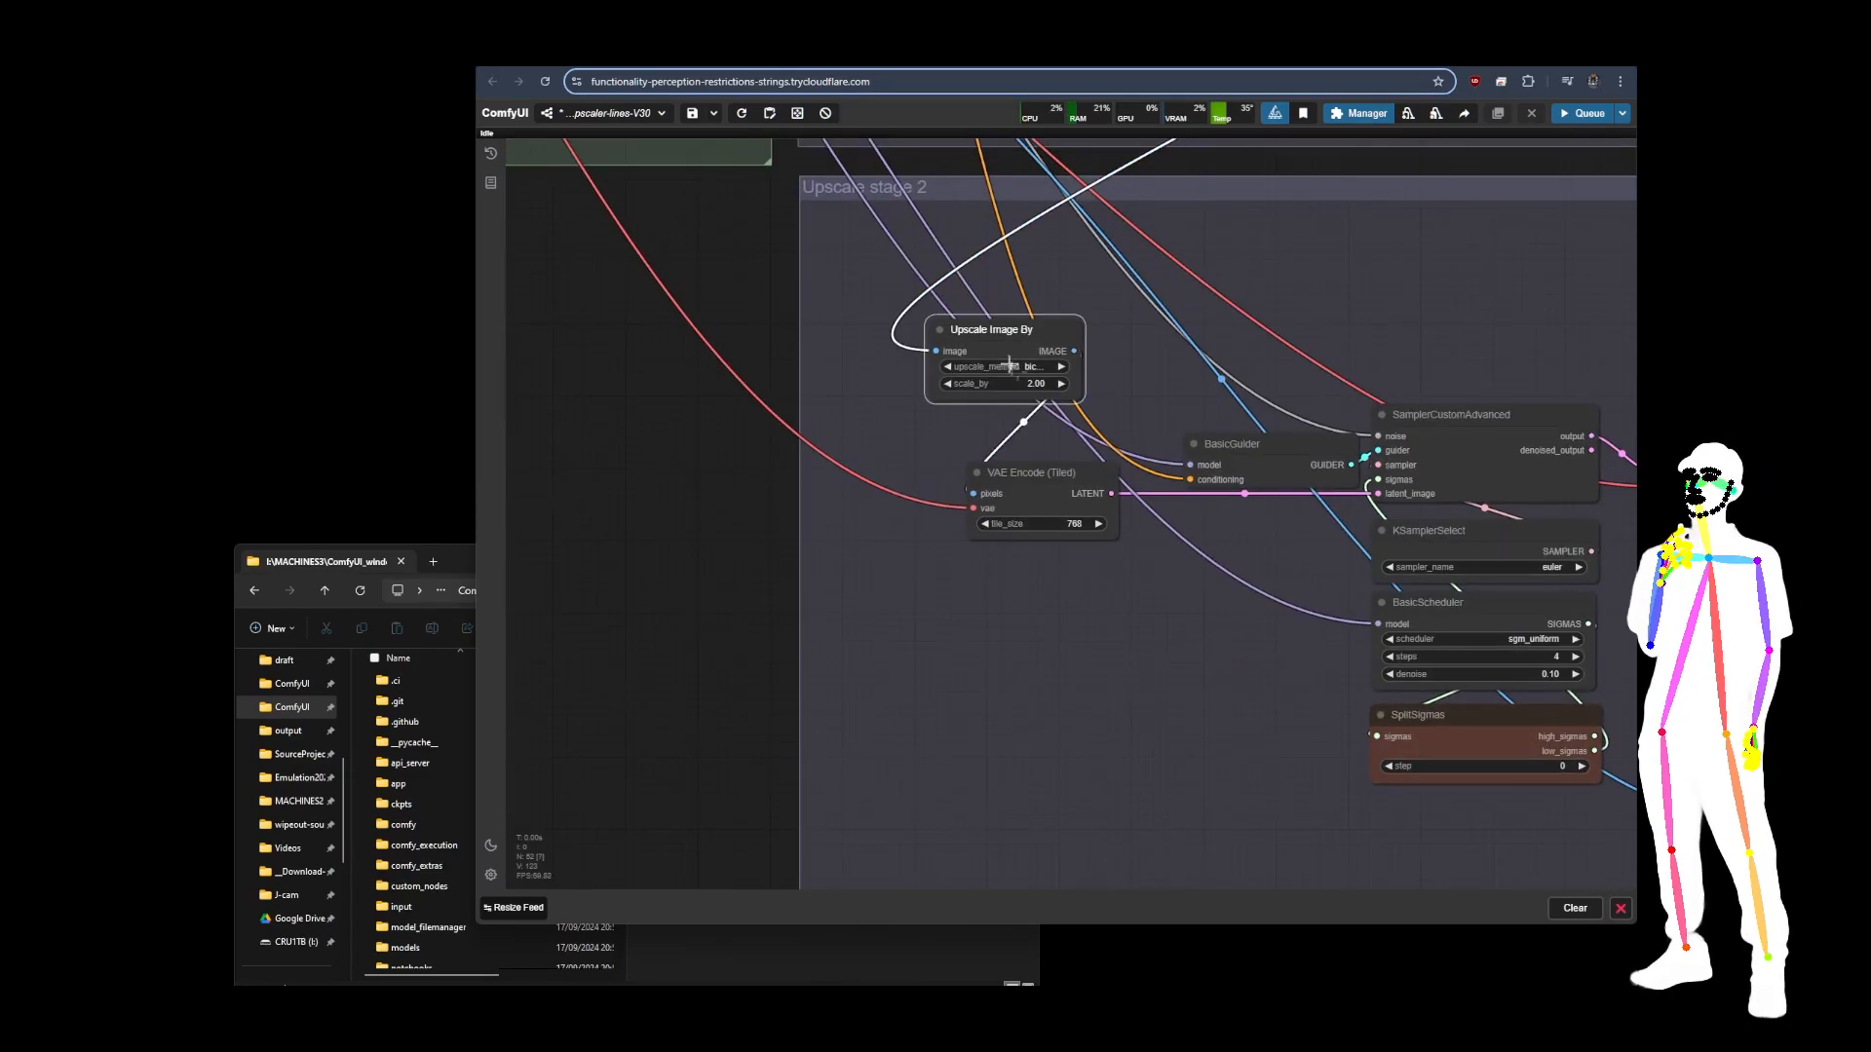
{"action": "scroll", "coordinate": [1038, 630], "scroll_direction": "down", "scroll_amount": 6}
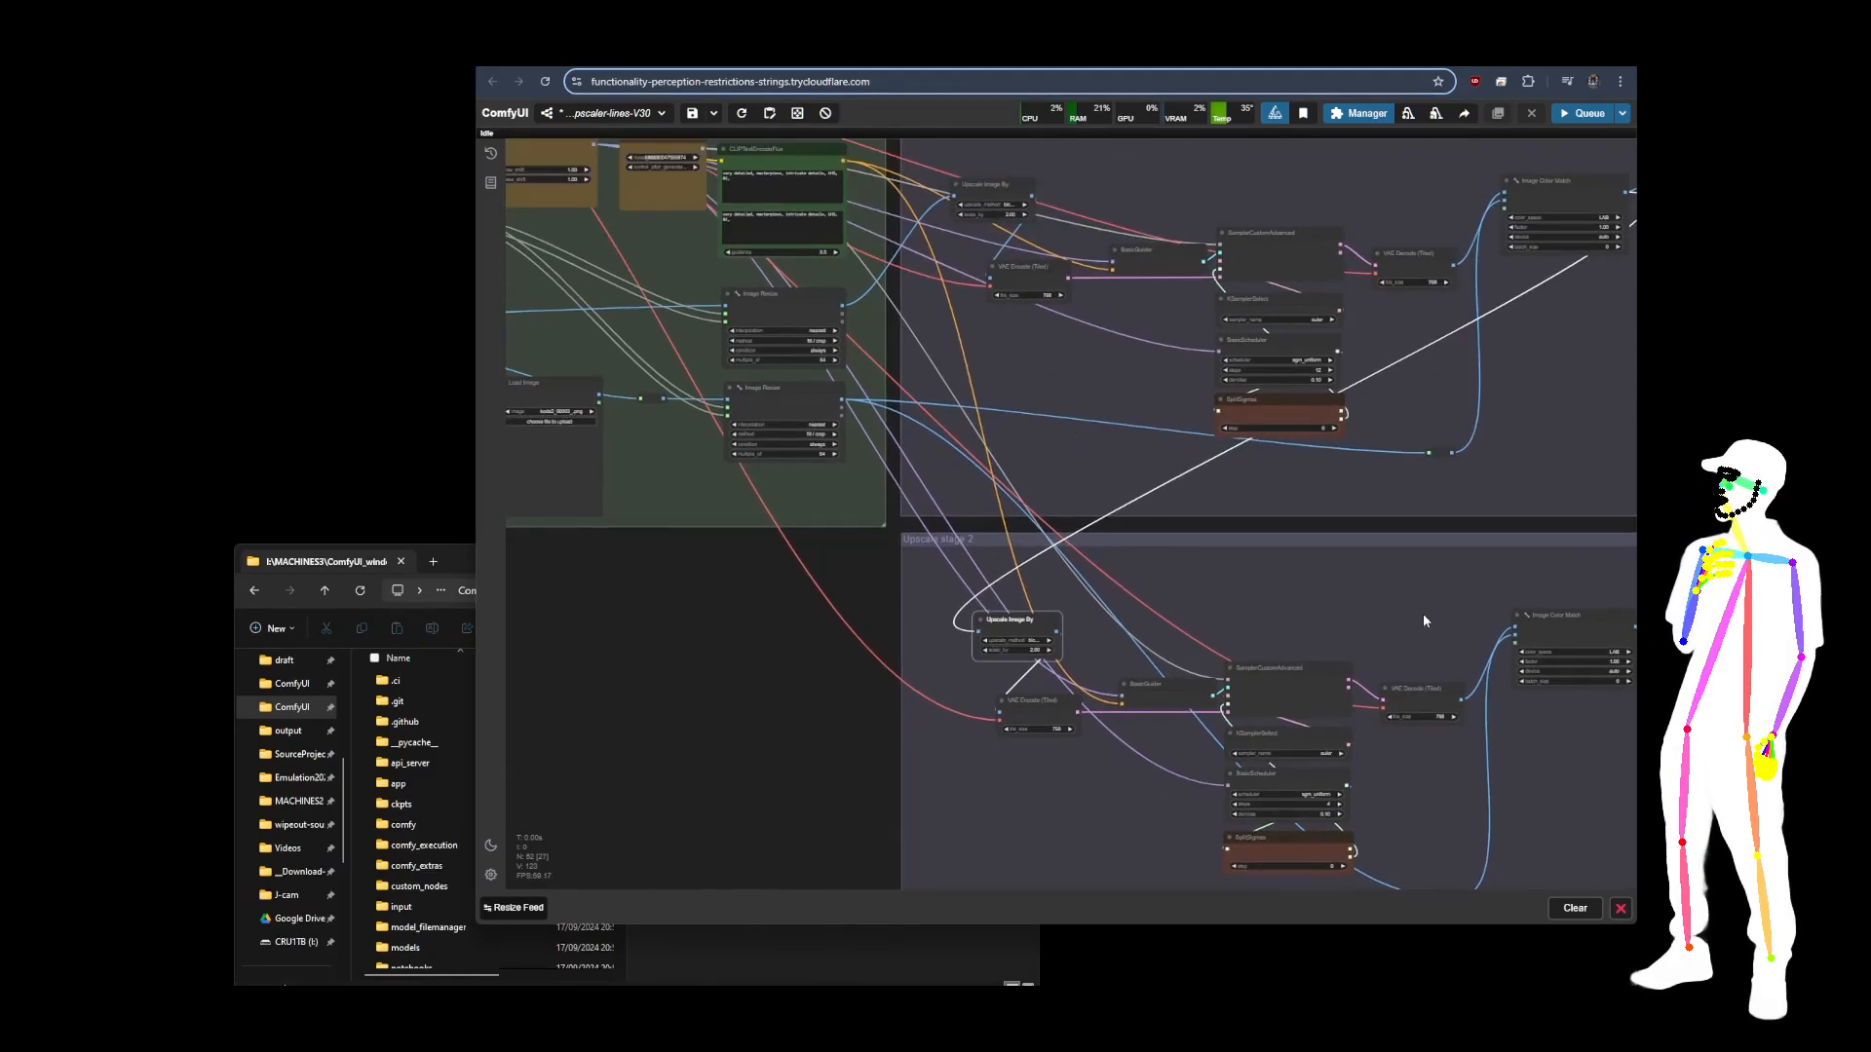
{"action": "left_click_drag", "start_coordinate": [1423, 612], "coordinate": [1129, 543]}
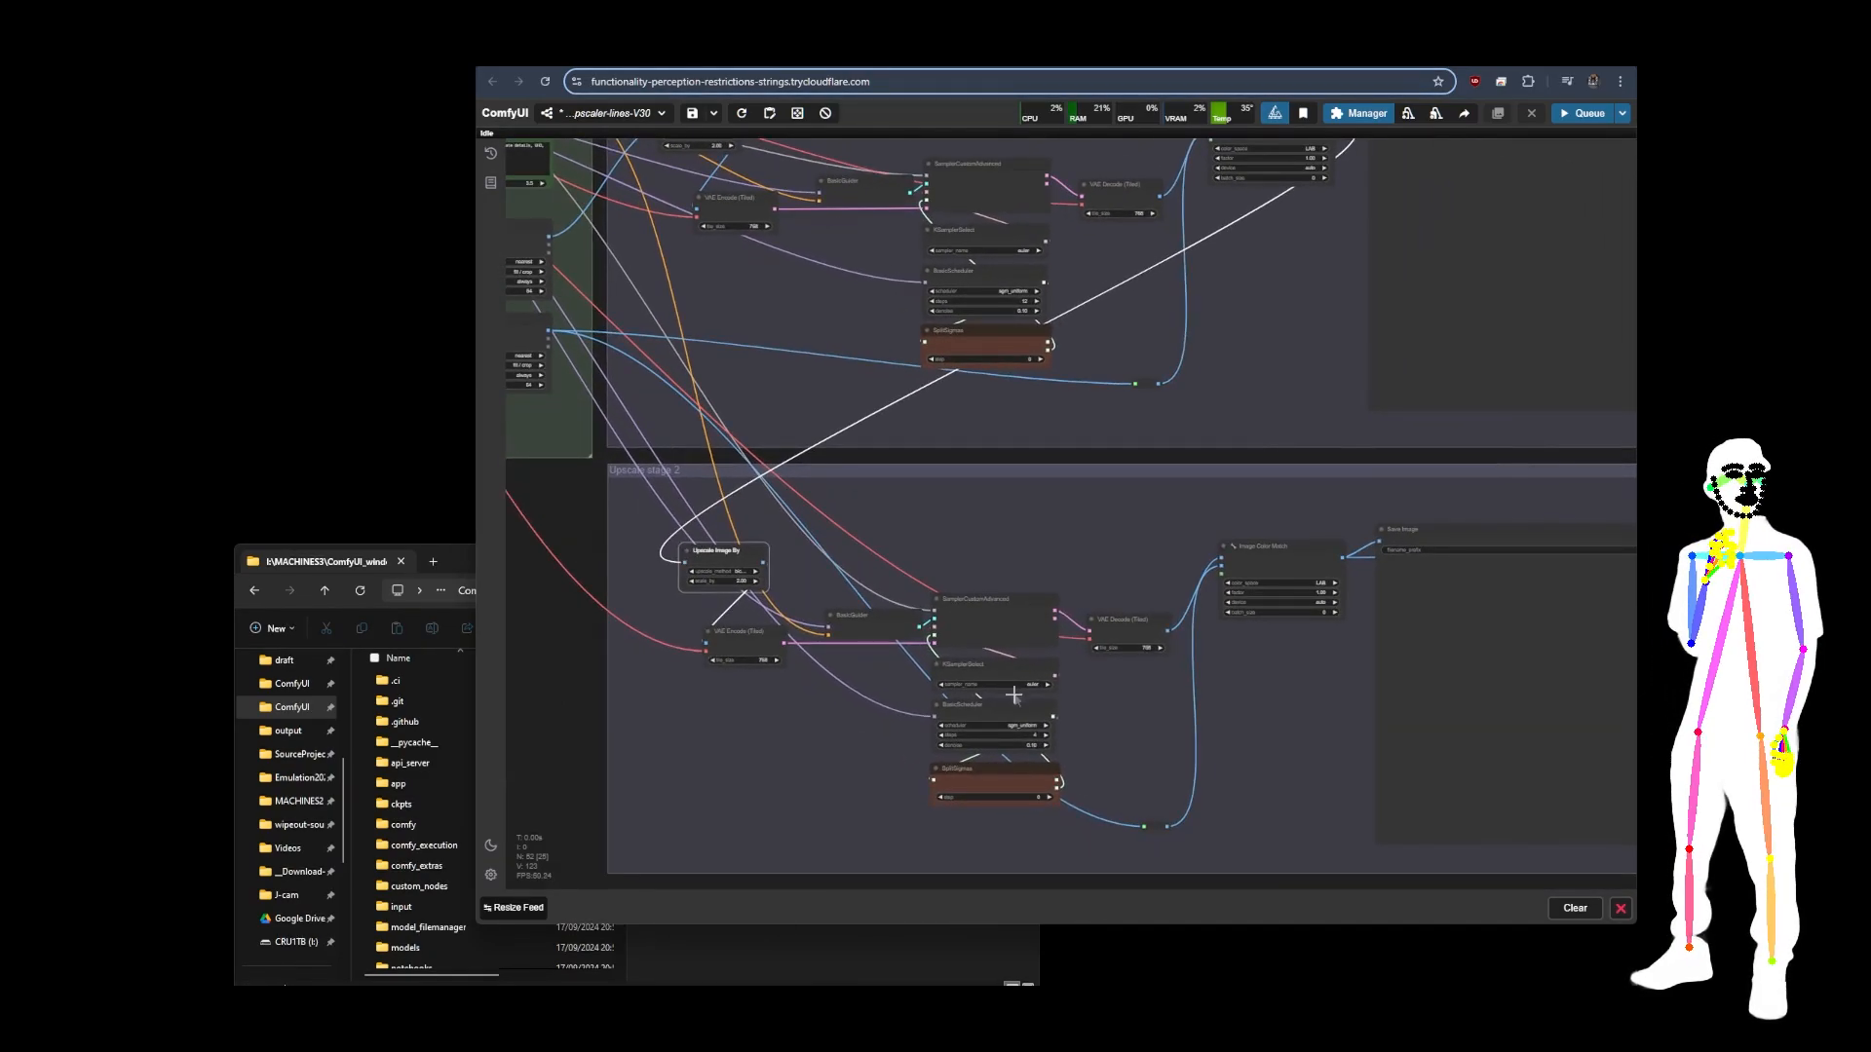
{"action": "scroll", "coordinate": [1014, 694], "scroll_direction": "up", "scroll_amount": 7}
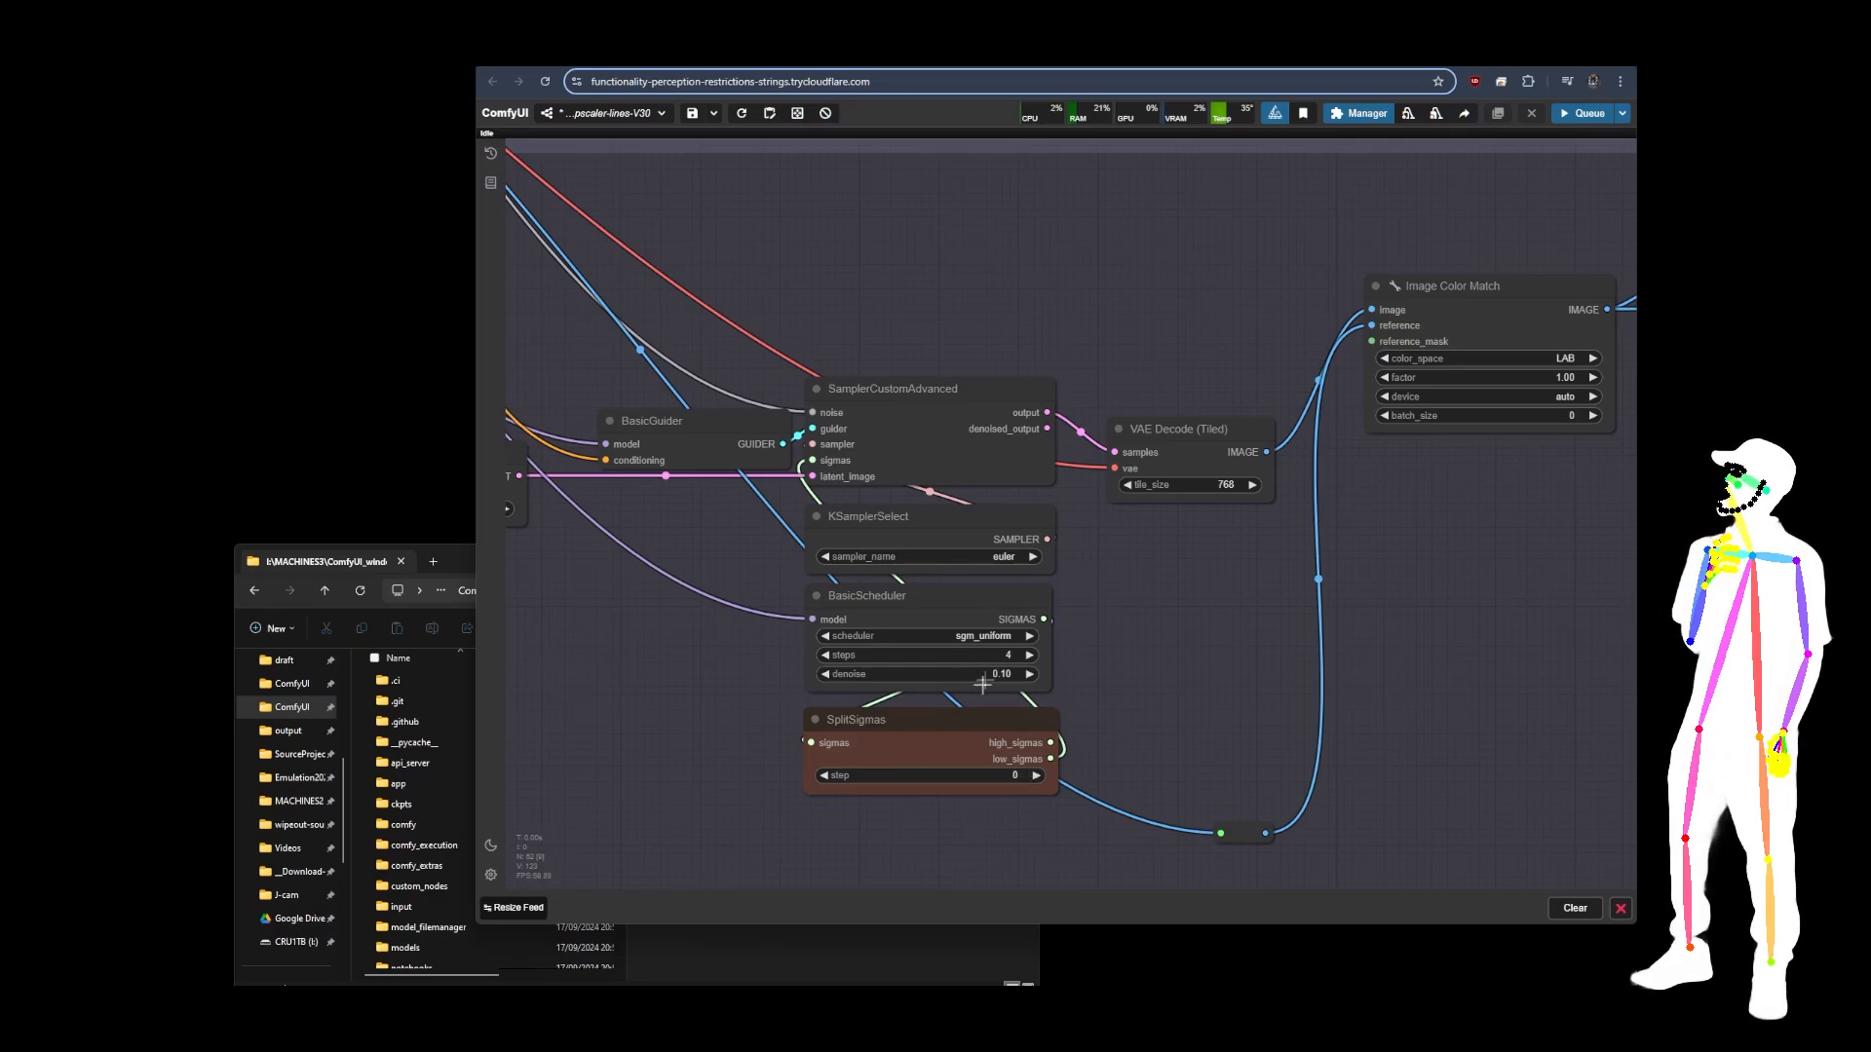
{"action": "scroll", "coordinate": [1179, 799], "scroll_direction": "down", "scroll_amount": 7}
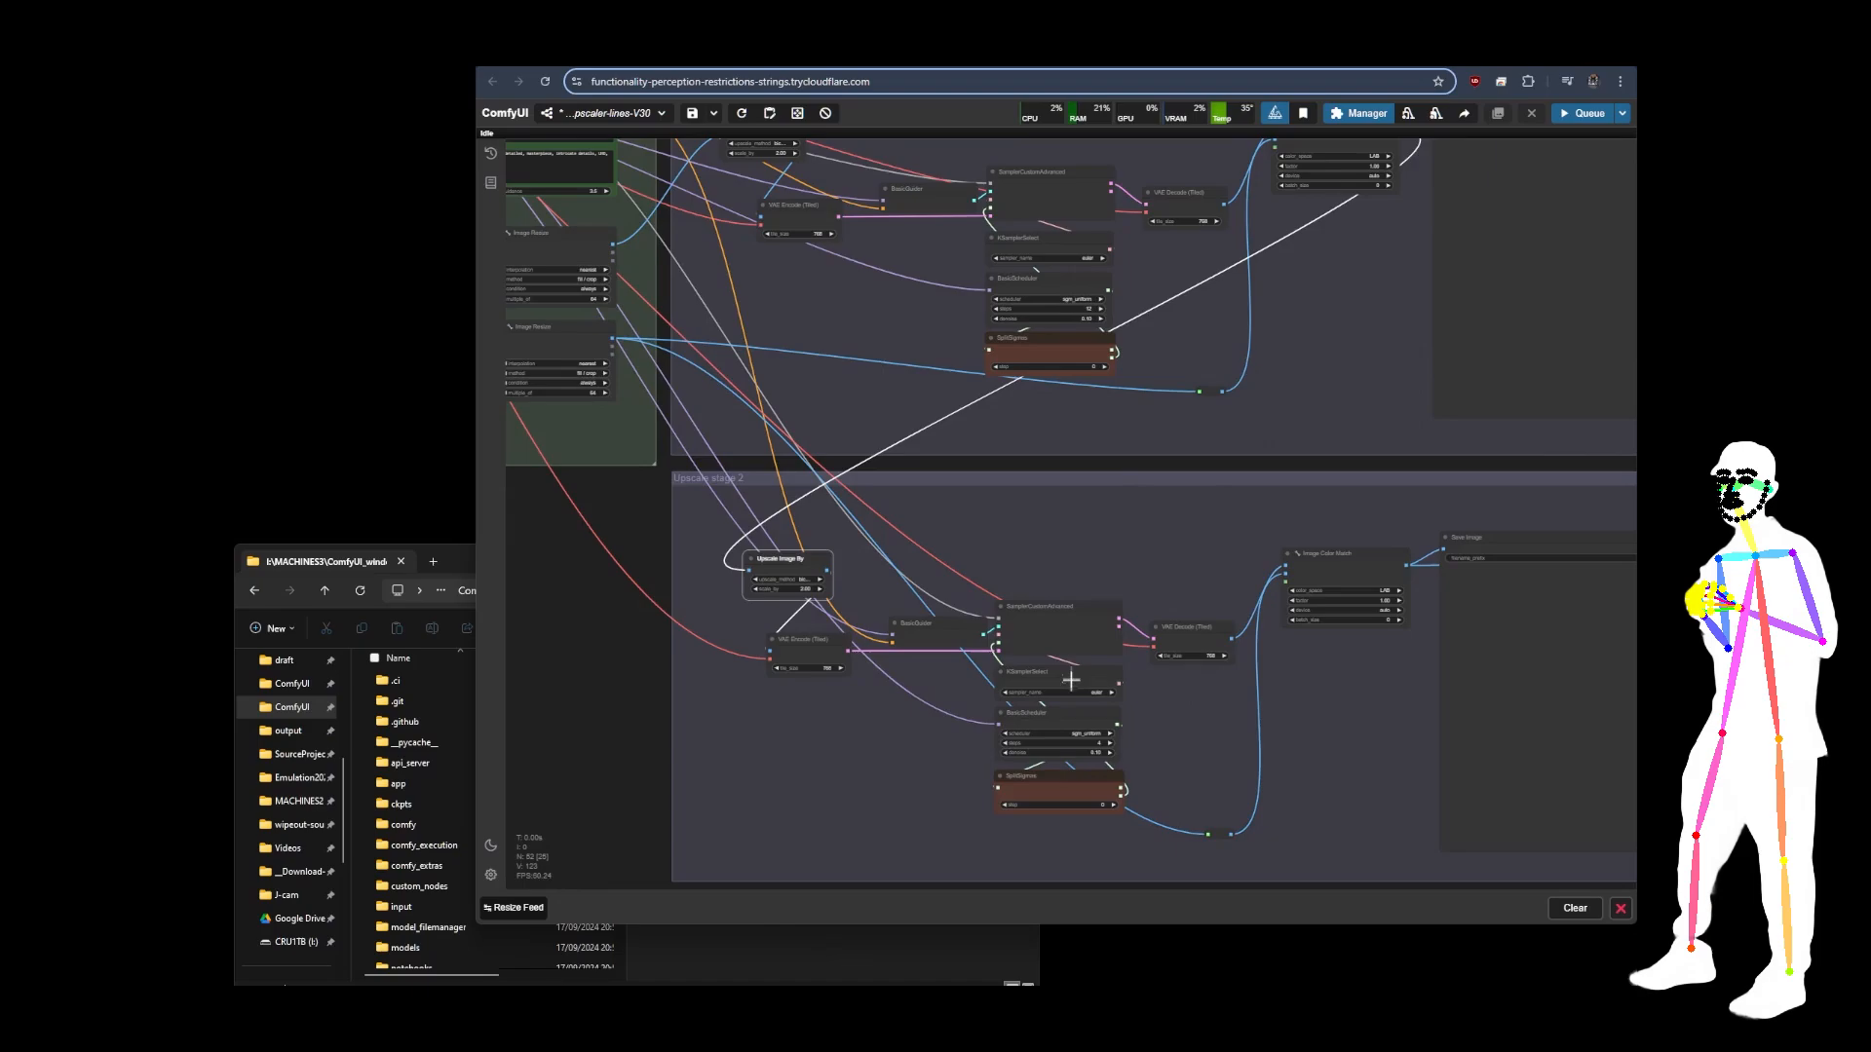
Set the Load Diffusion Model node to flux1-dev.sft with the default weight_dtype.
{"action": "scroll", "coordinate": [1427, 849], "scroll_direction": "down", "scroll_amount": 7}
{"action": "left_click_drag", "start_coordinate": [974, 388], "coordinate": [1053, 386]}
{"action": "scroll", "coordinate": [975, 322], "scroll_direction": "up", "scroll_amount": 10}
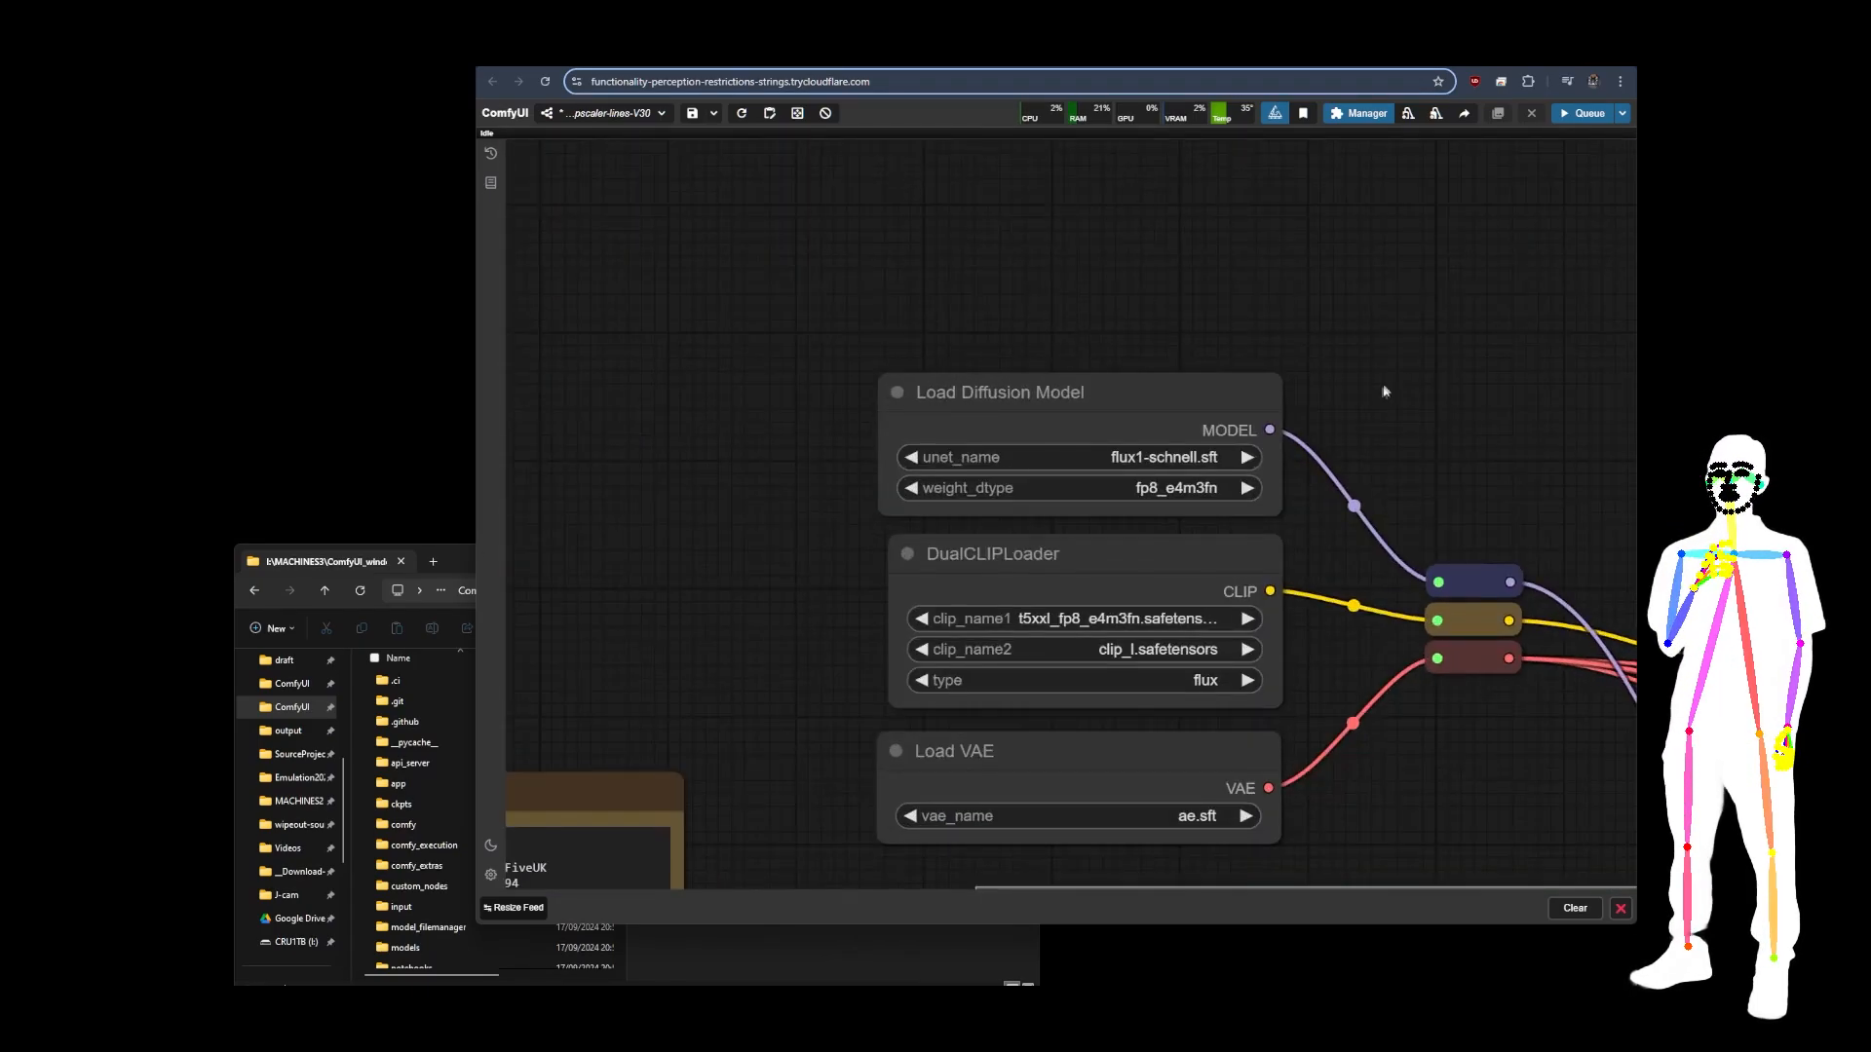
{"action": "left_click_drag", "start_coordinate": [1315, 440], "coordinate": [1307, 367]}
{"action": "left_click", "coordinate": [1148, 384]}
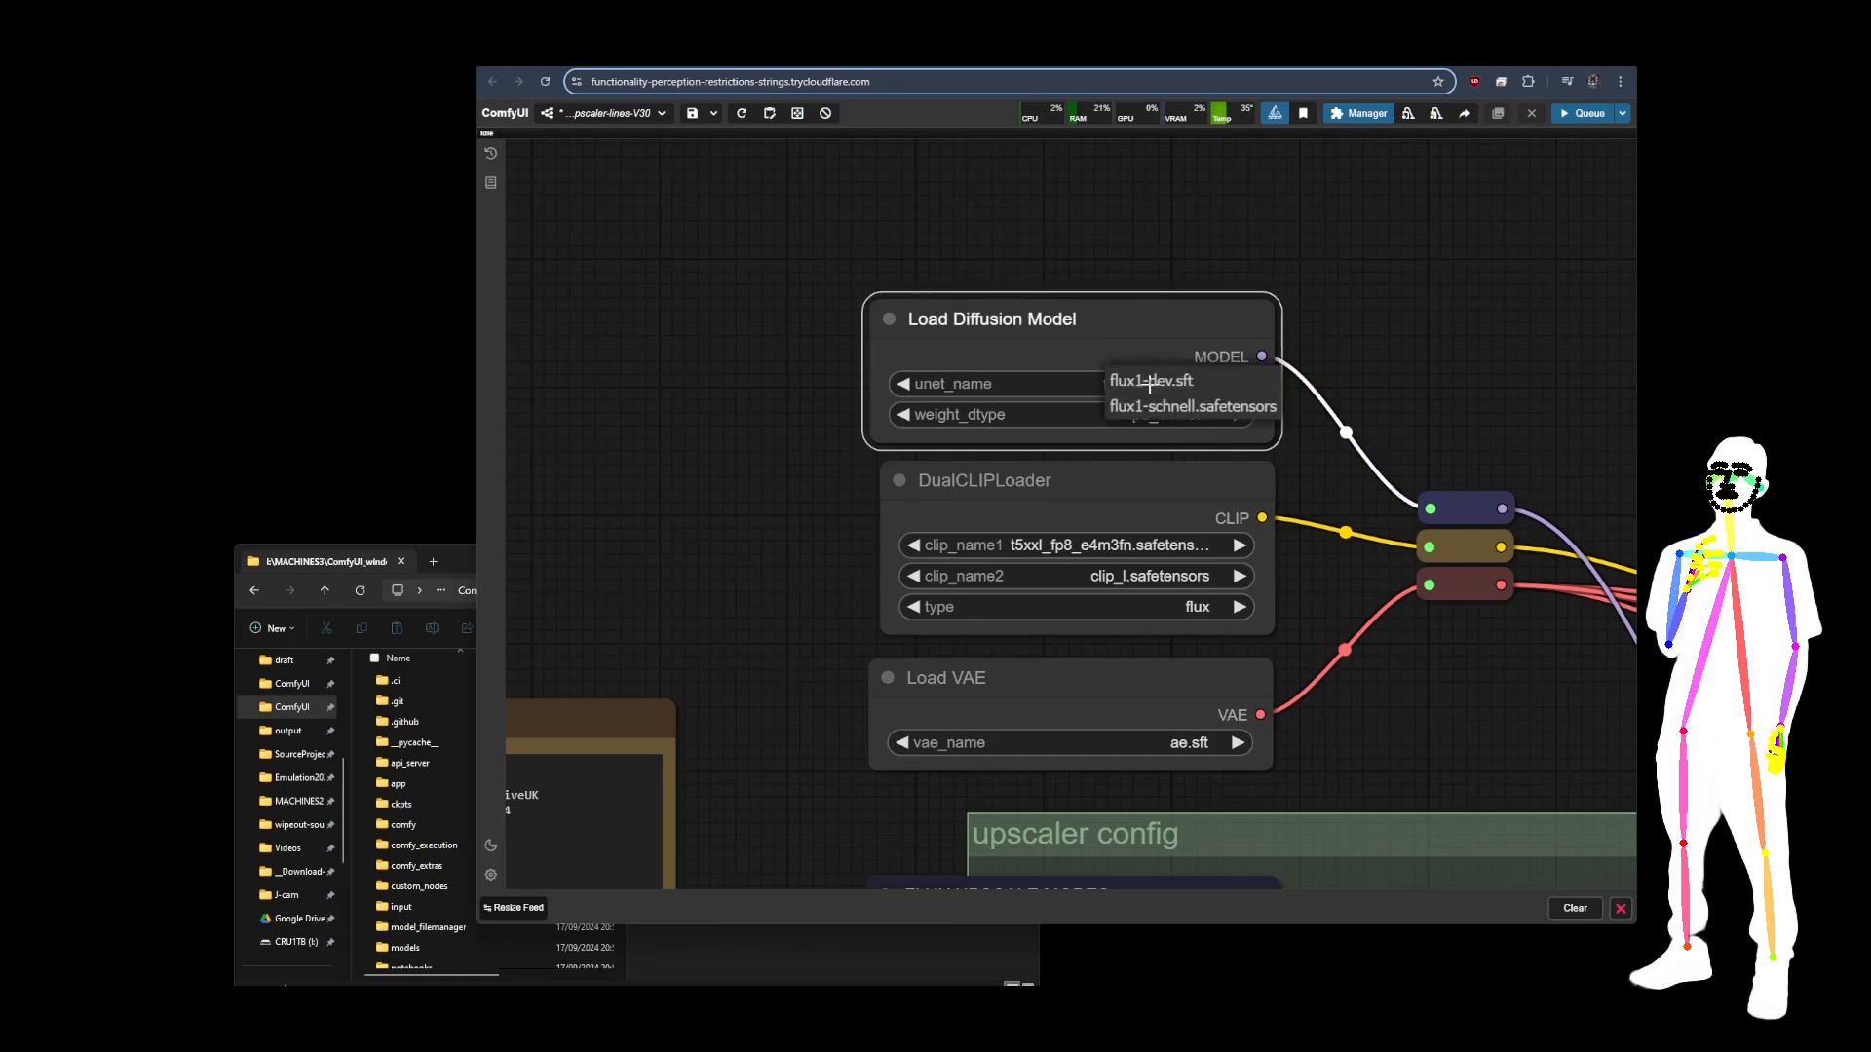
{"action": "left_click", "coordinate": [1380, 341]}
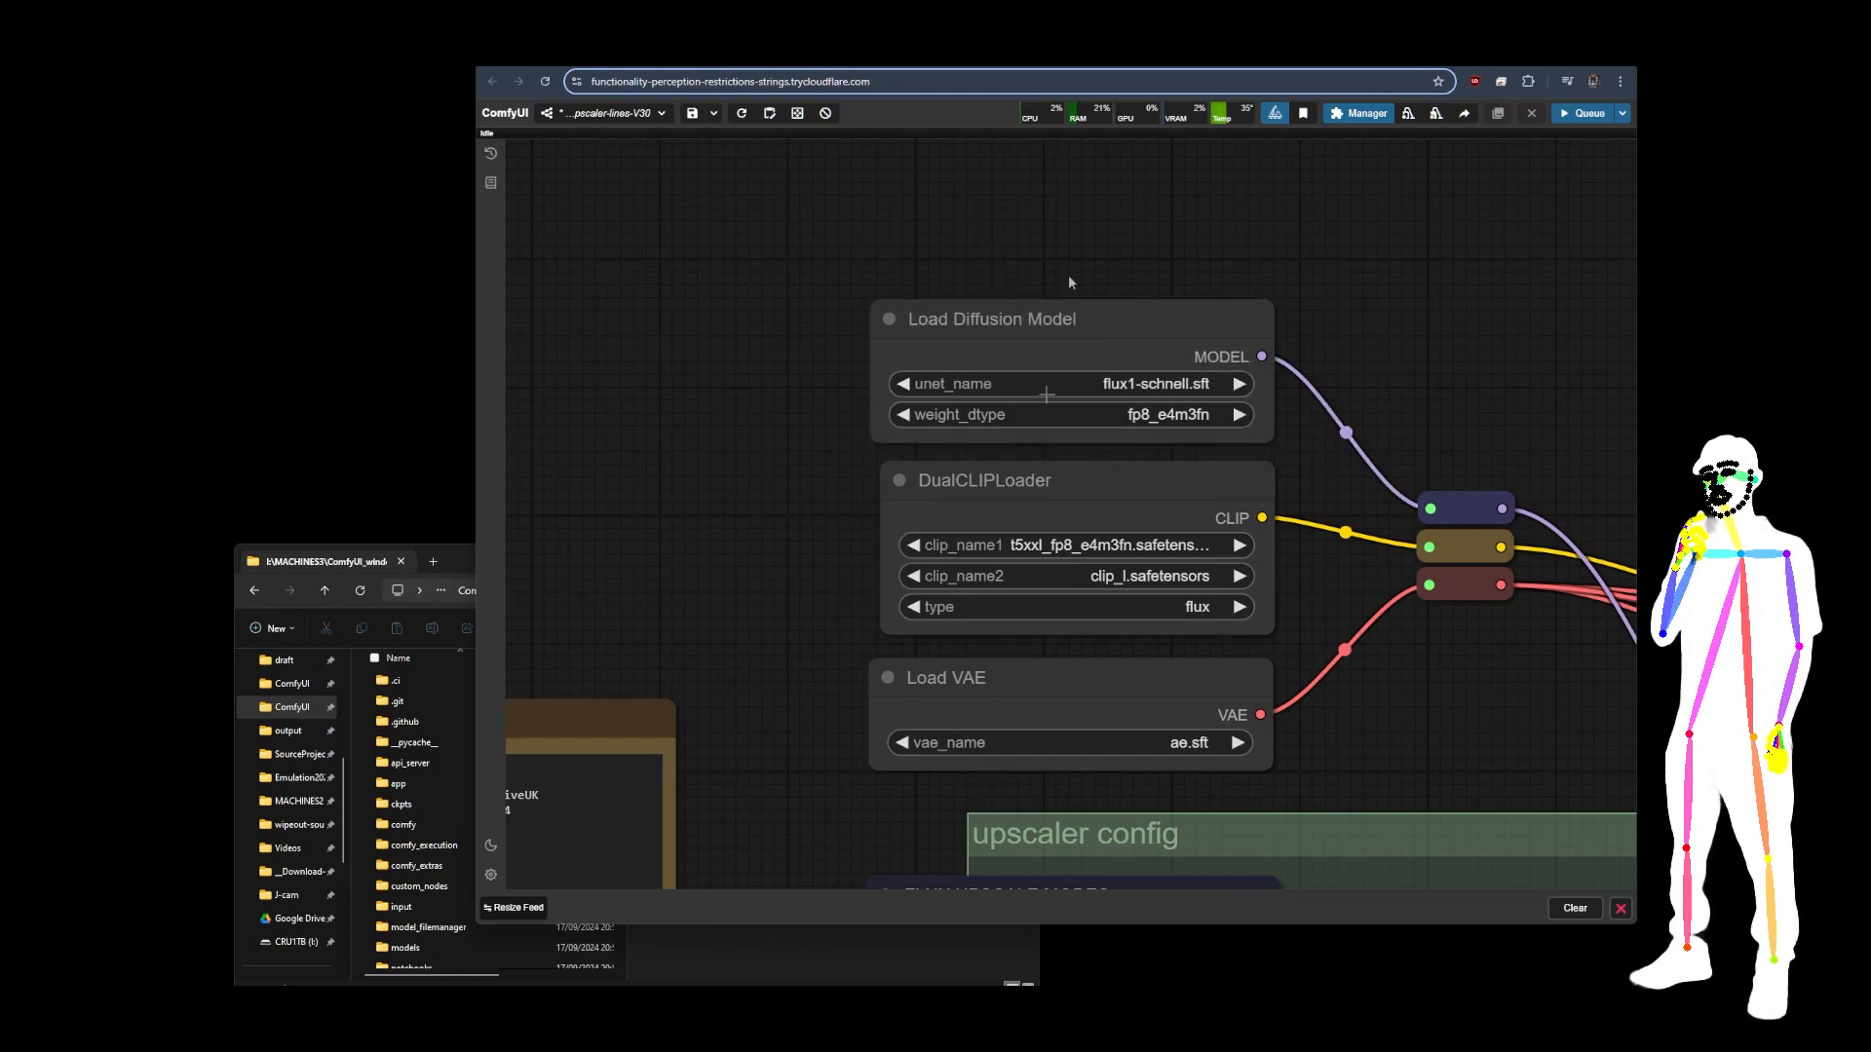
{"action": "left_click", "coordinate": [1159, 385]}
{"action": "left_click", "coordinate": [1196, 383]}
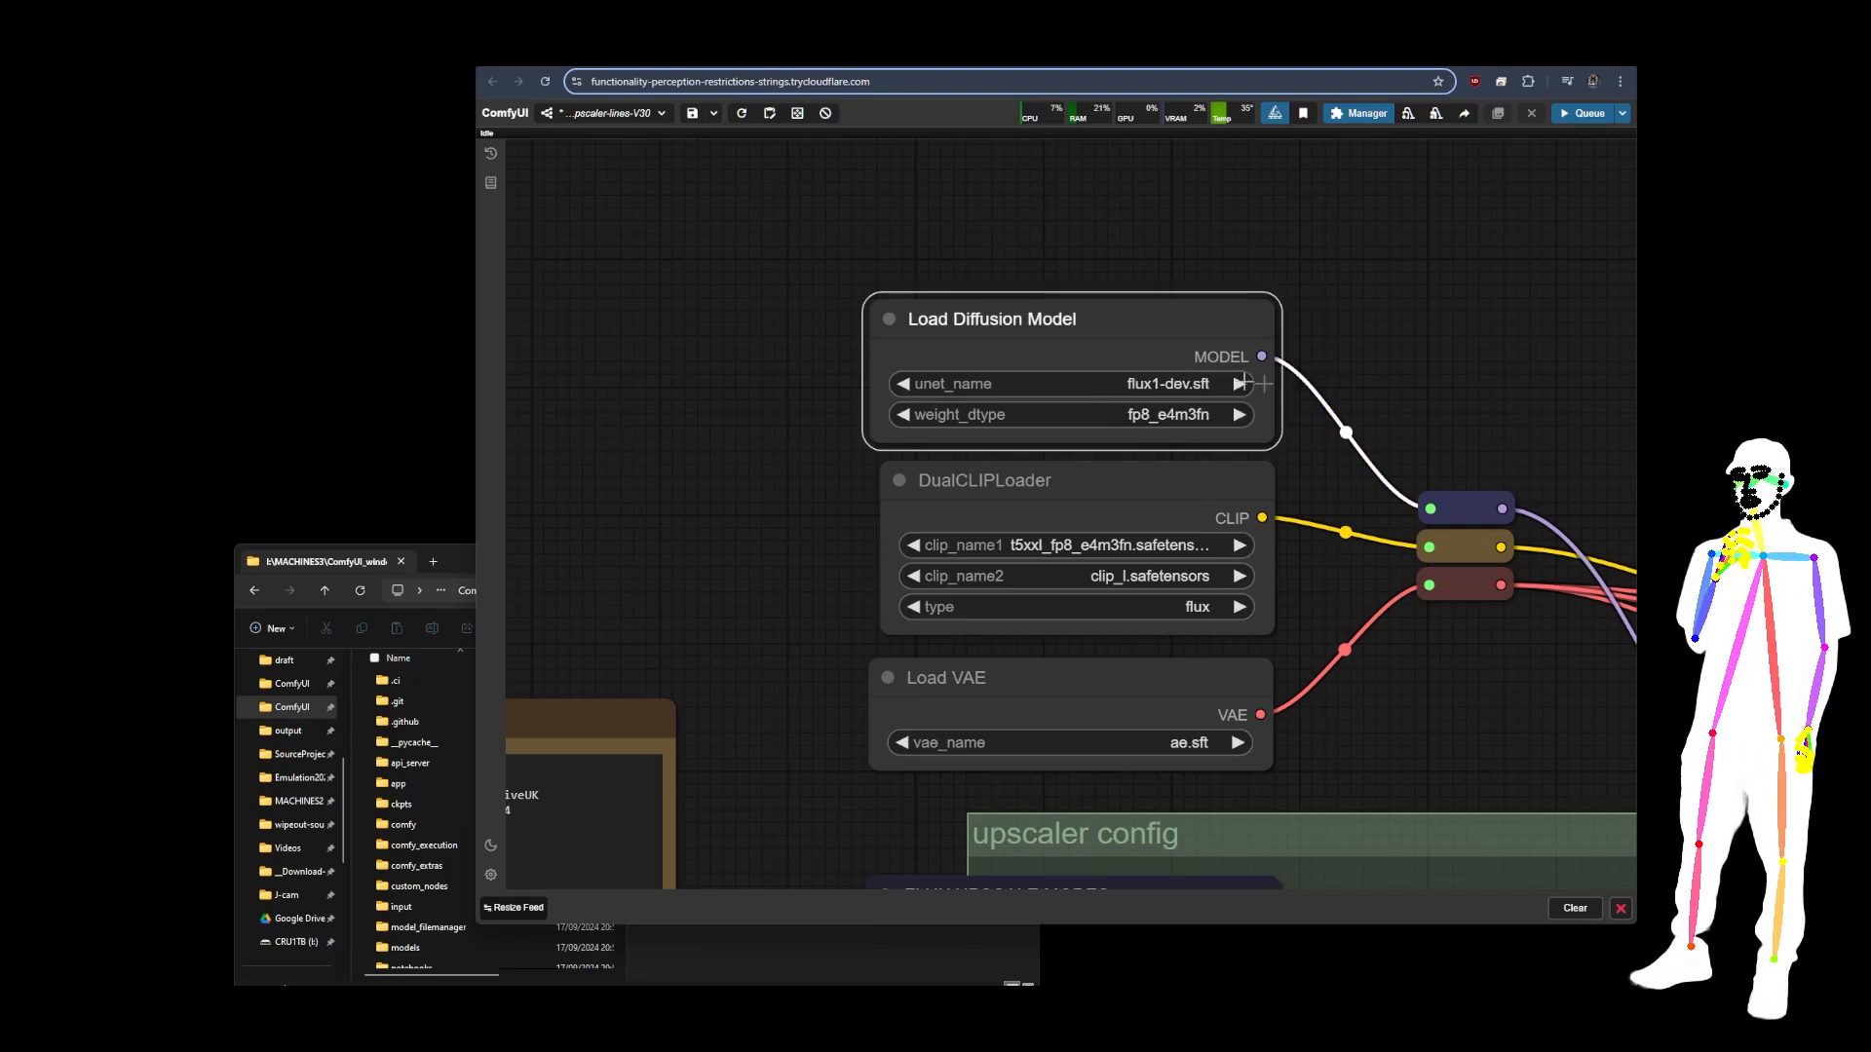
{"action": "left_click", "coordinate": [1171, 414]}
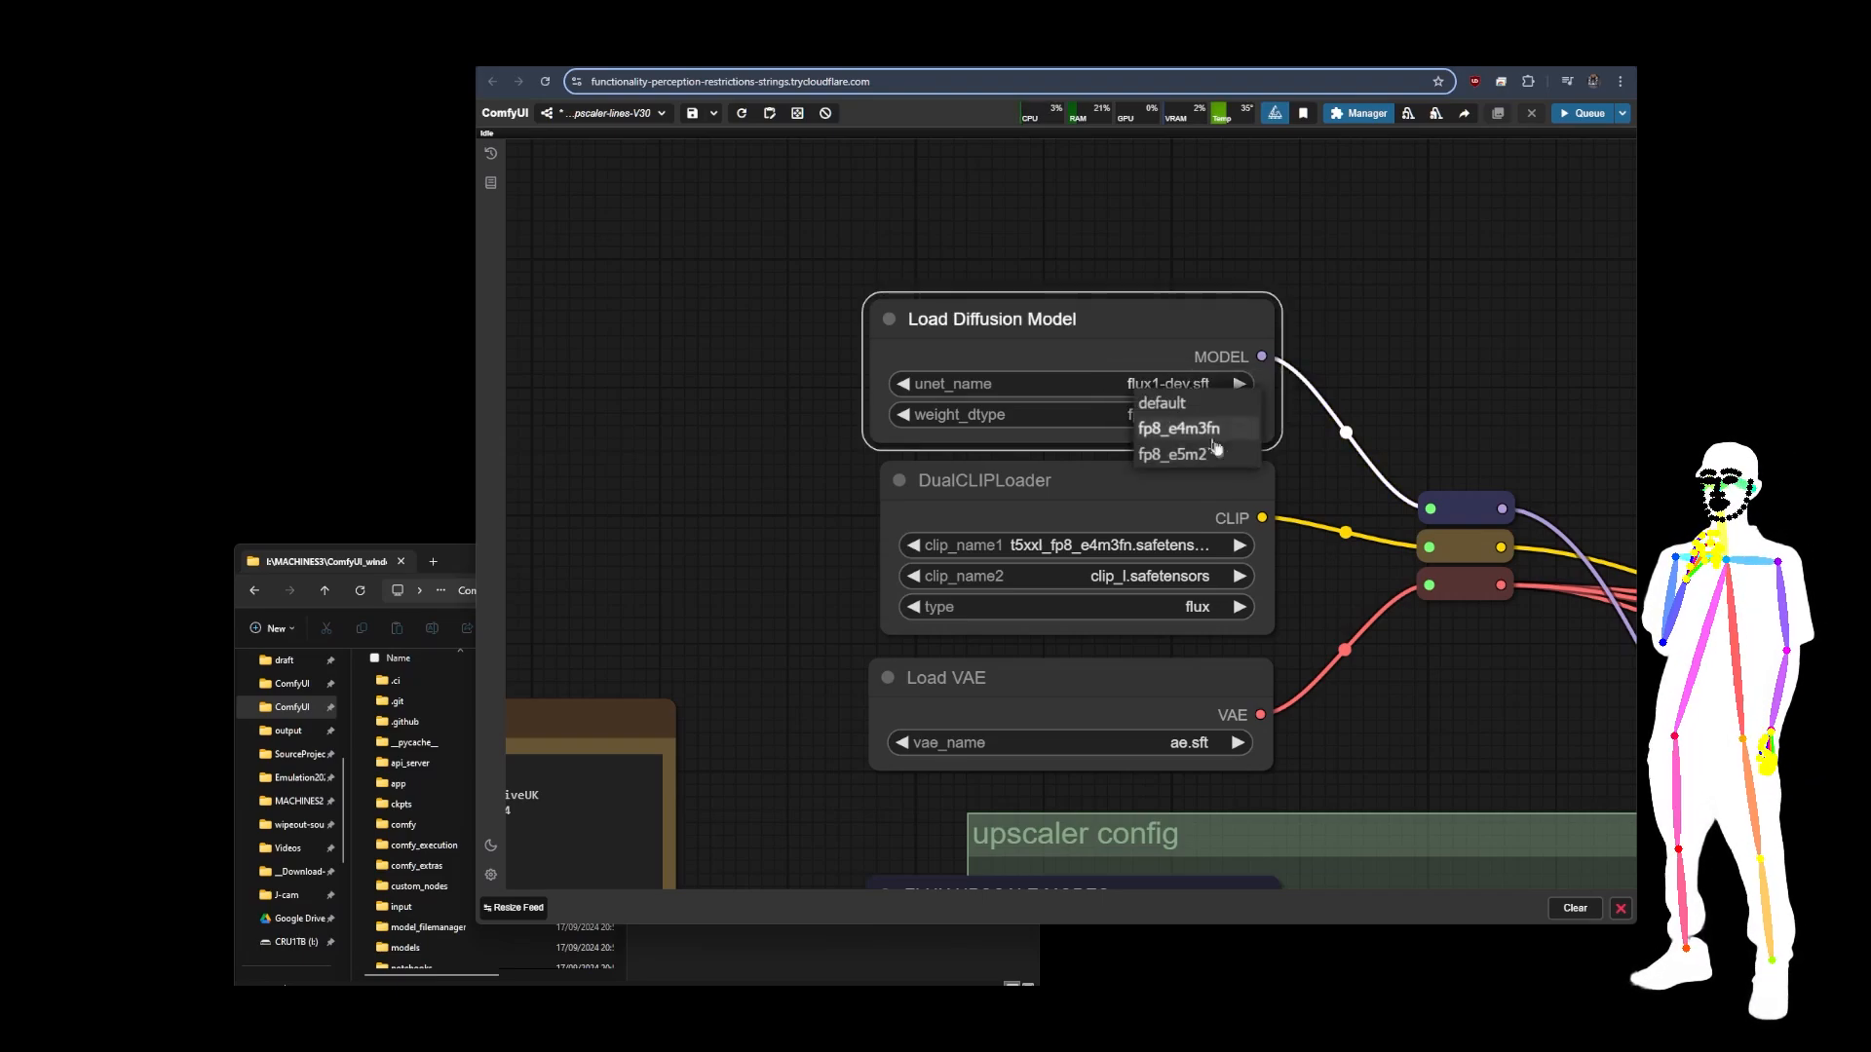
{"action": "left_click", "coordinate": [1172, 405]}
Set clip_name1 in DualCLIPLoader to t5xxl_fp16.safetensors and the Load VAE model to ae.safetensors.
{"action": "left_click", "coordinate": [1150, 548]}
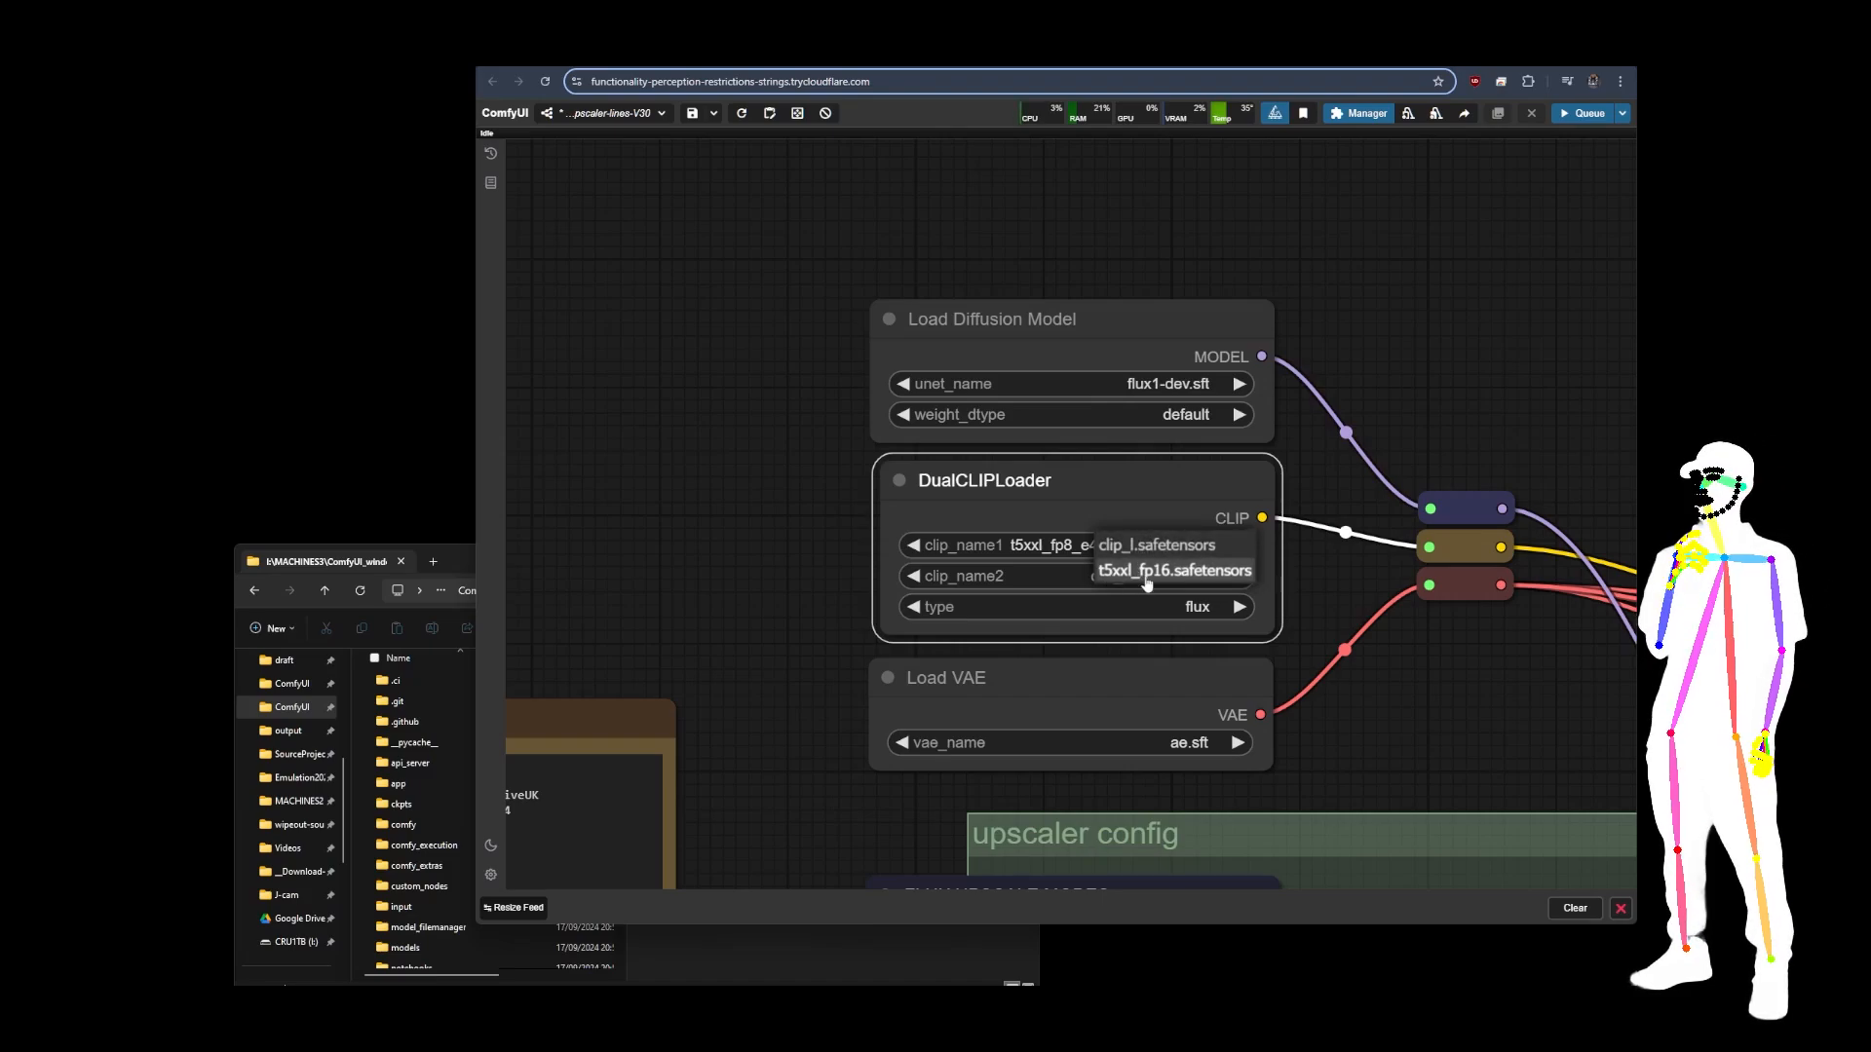
{"action": "left_click", "coordinate": [1144, 575]}
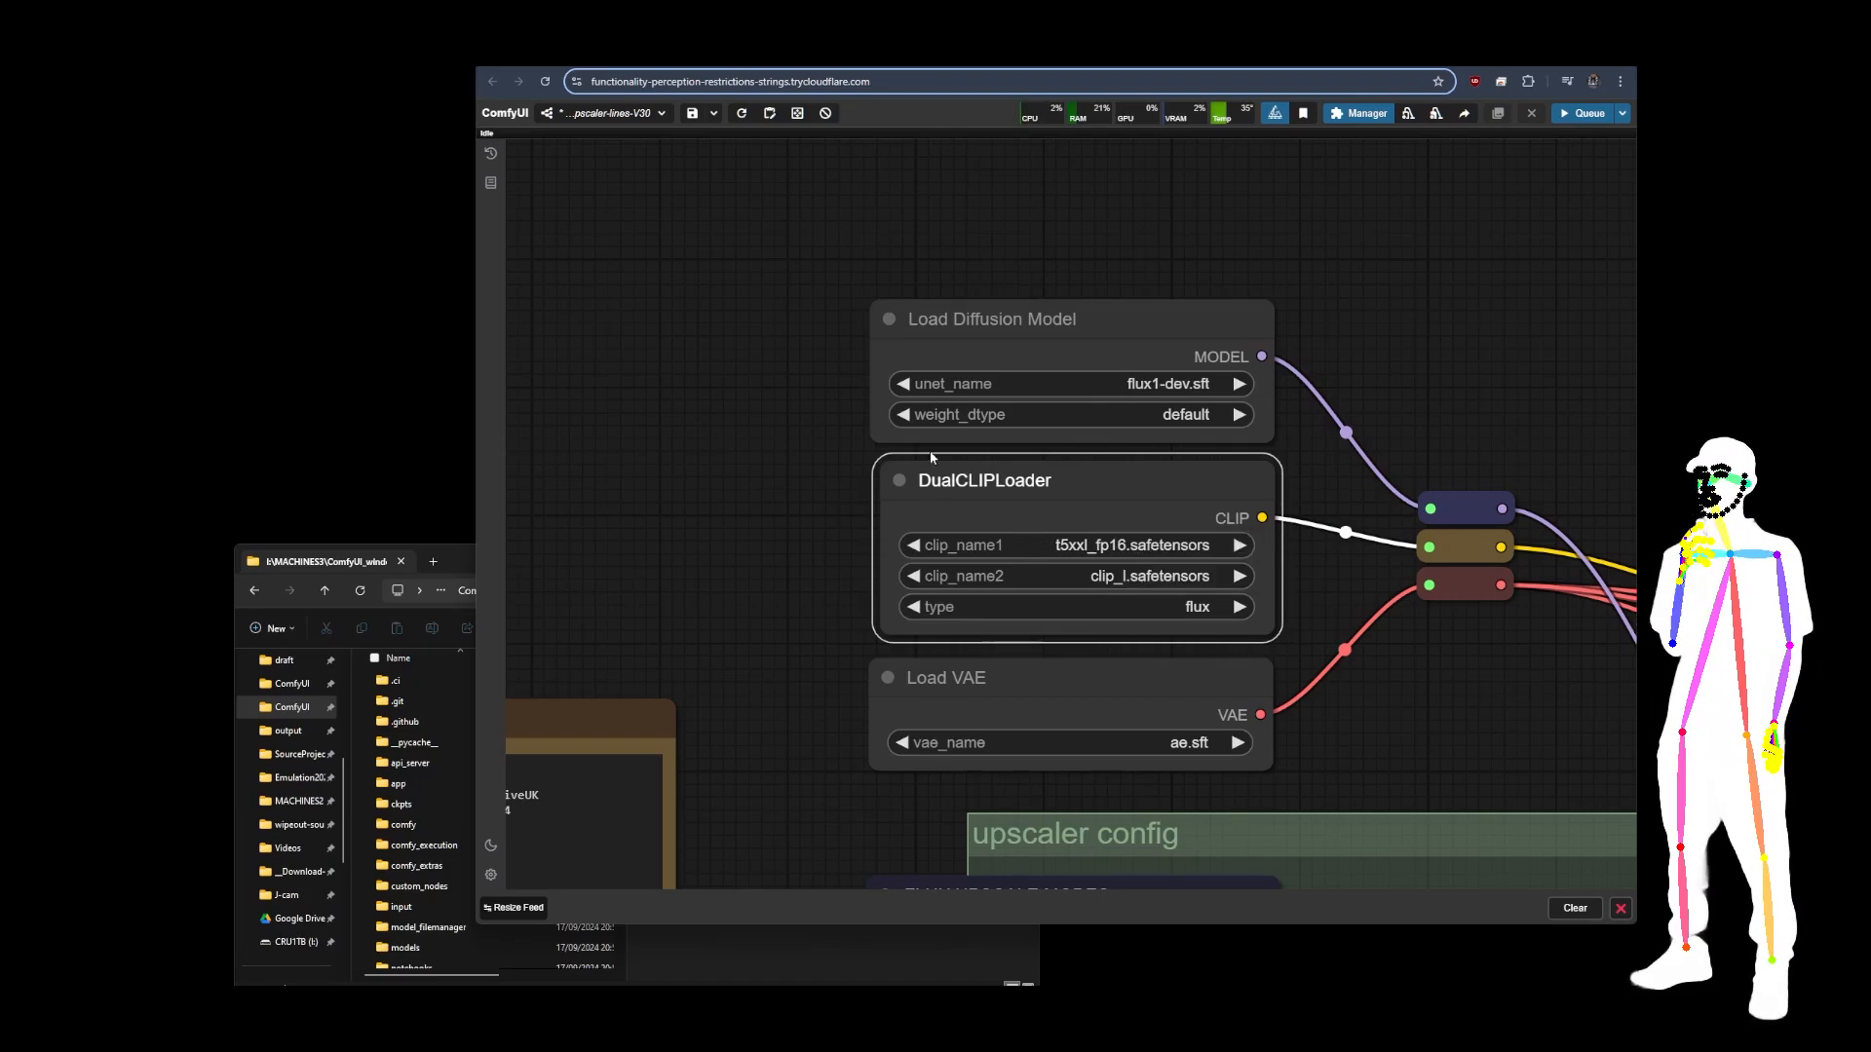
{"action": "left_click", "coordinate": [1170, 743]}
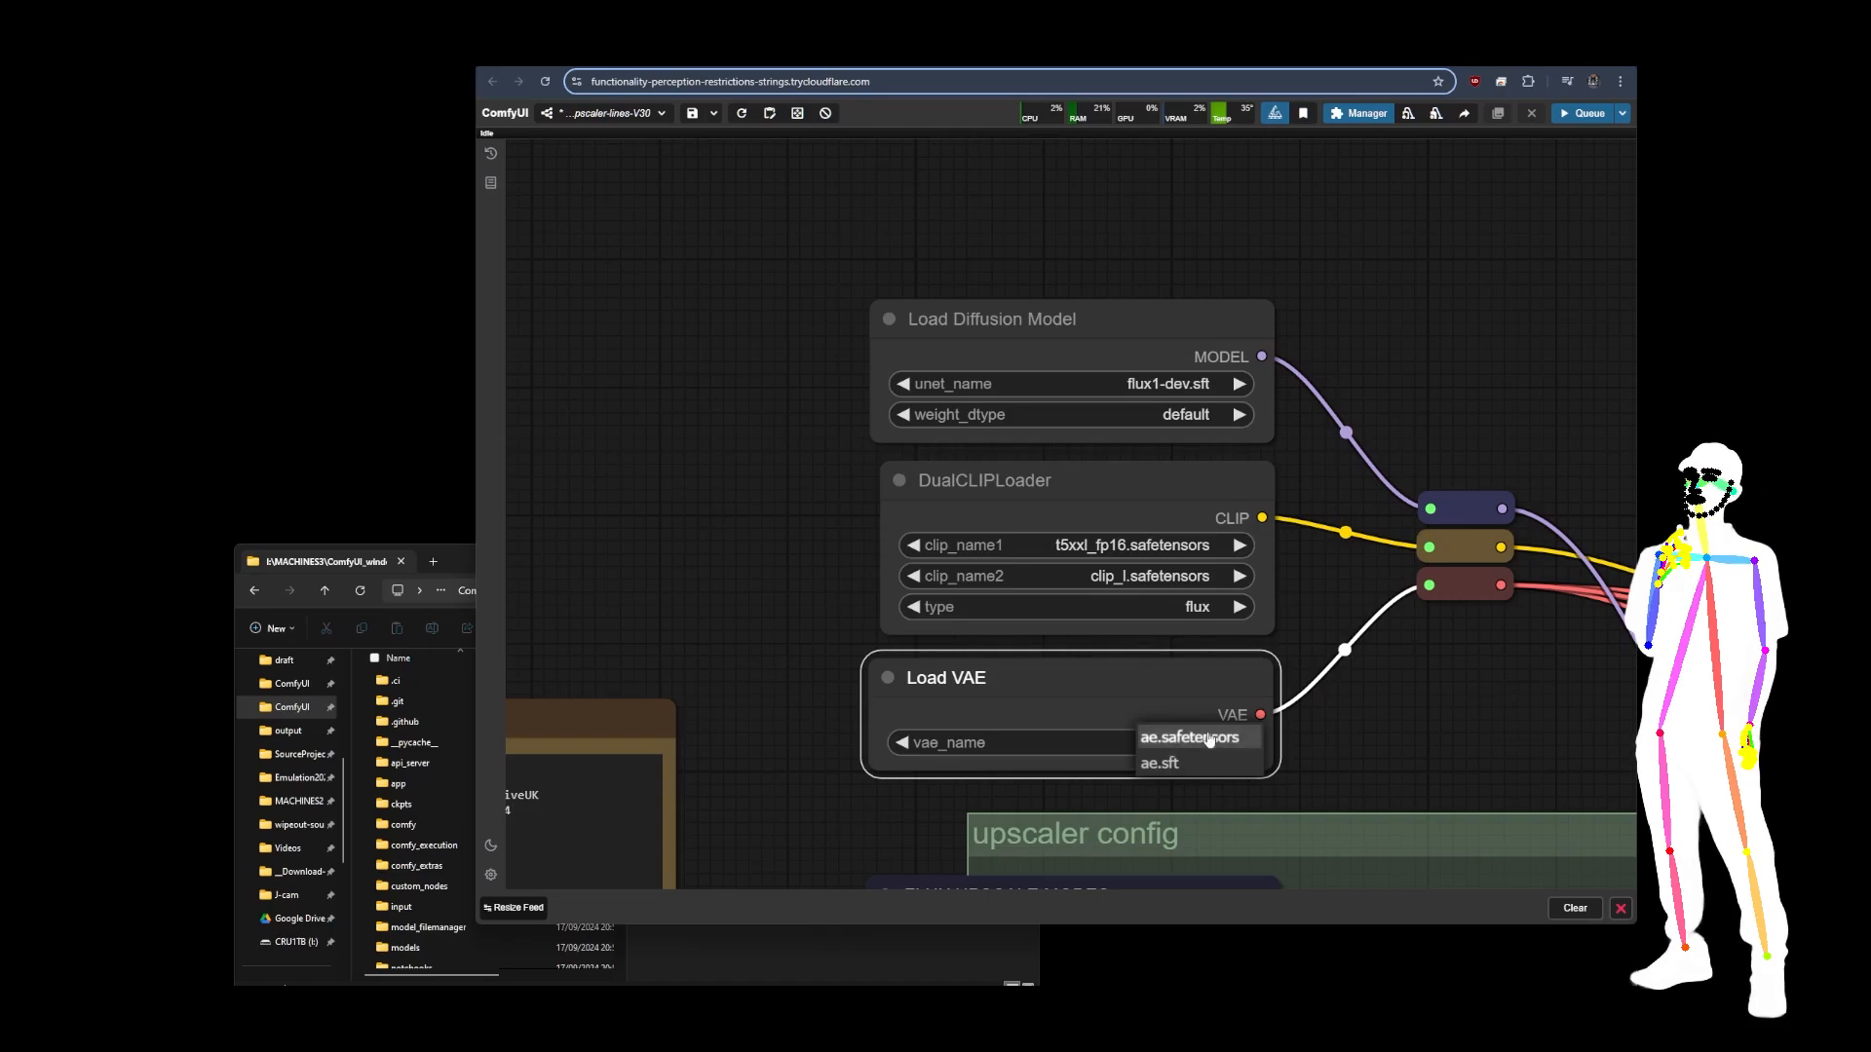
{"action": "left_click", "coordinate": [1189, 738]}
{"action": "scroll", "coordinate": [680, 254], "scroll_direction": "down", "scroll_amount": 5}
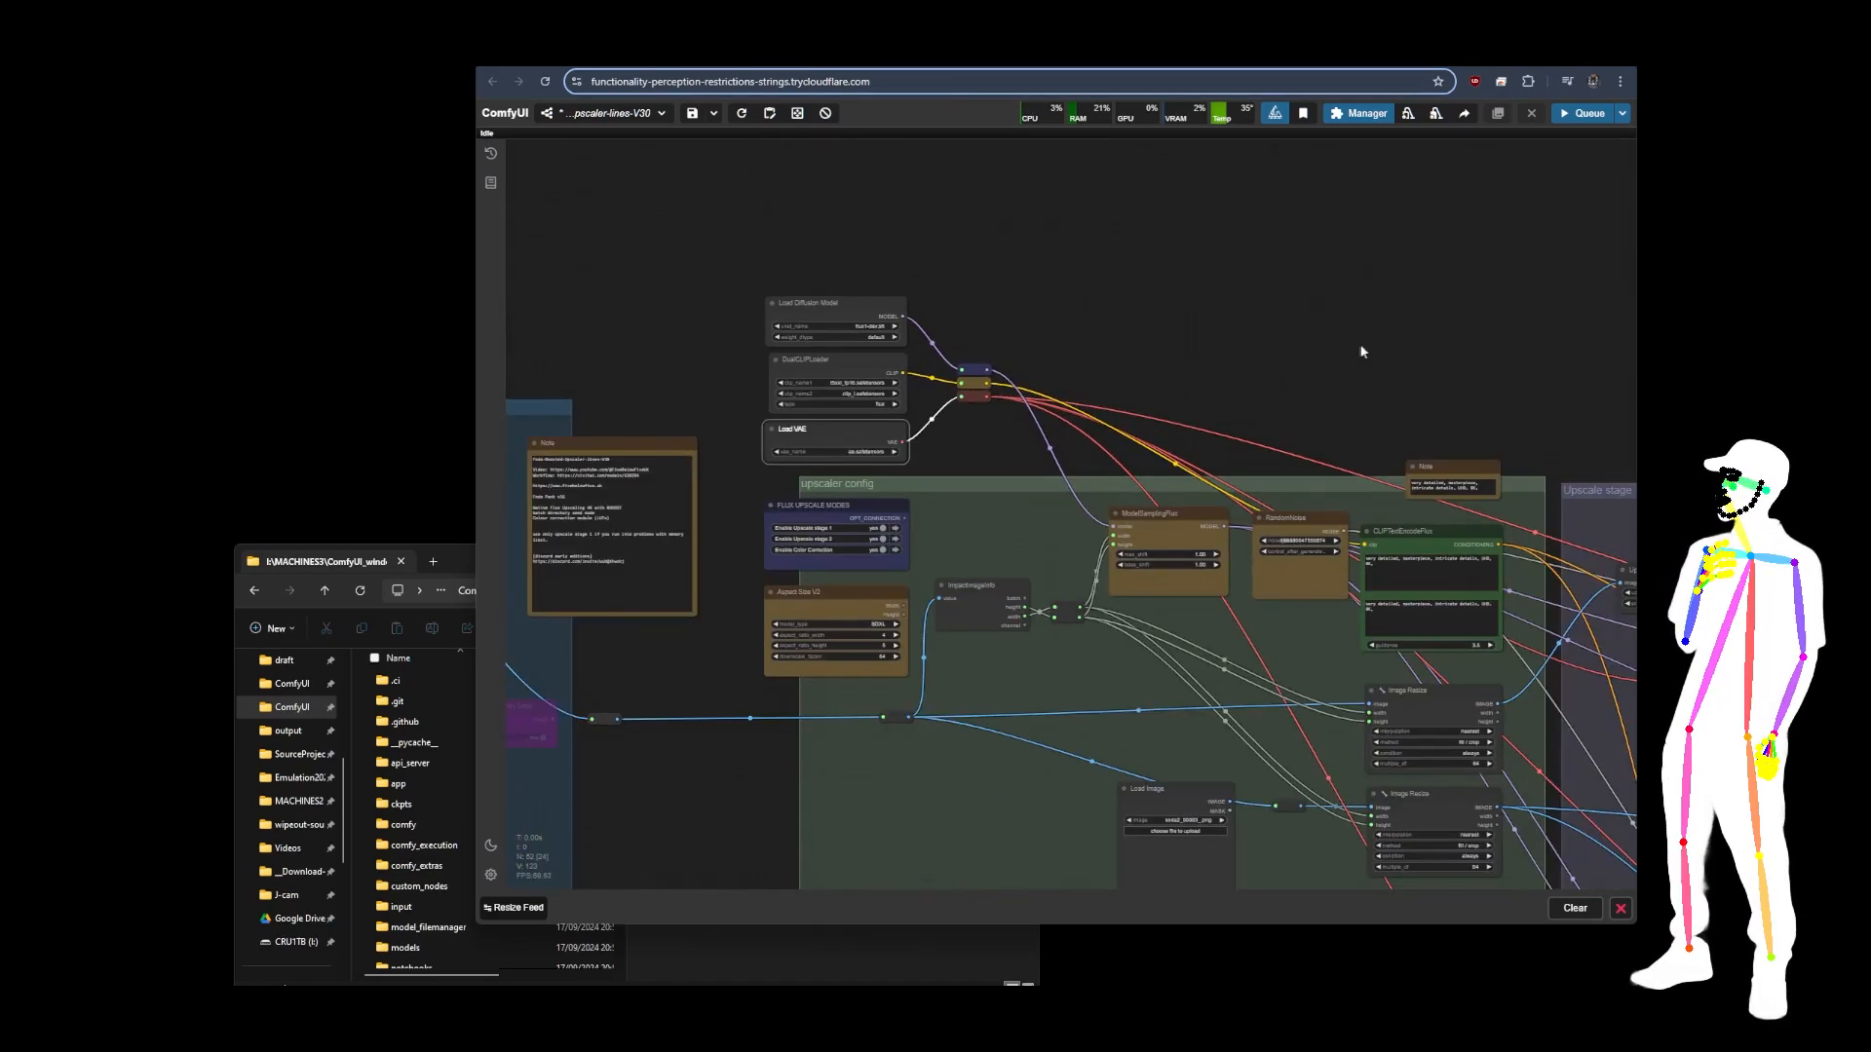
{"action": "left_click_drag", "start_coordinate": [1315, 348], "coordinate": [1870, 392]}
{"action": "left_click_drag", "start_coordinate": [1019, 393], "coordinate": [1082, 334]}
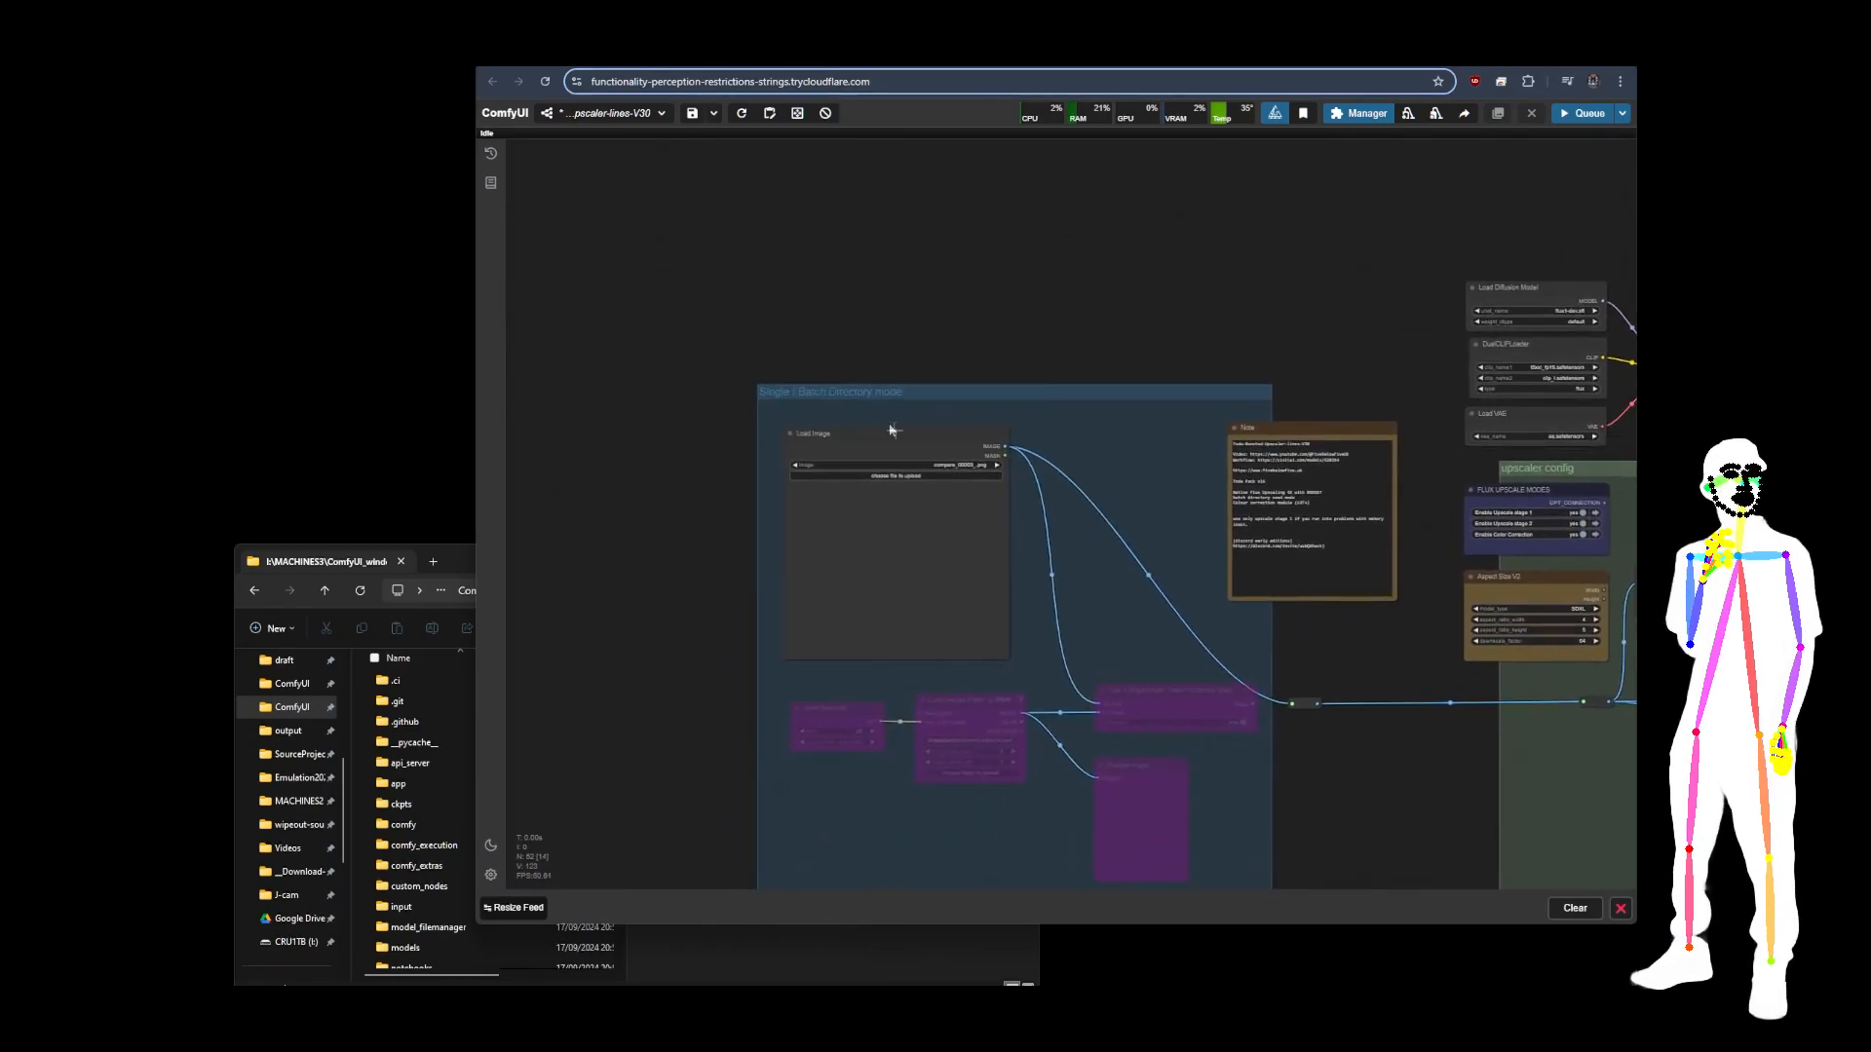
{"action": "scroll", "coordinate": [894, 426], "scroll_direction": "up", "scroll_amount": 7}
{"action": "left_click", "coordinate": [1057, 463]}
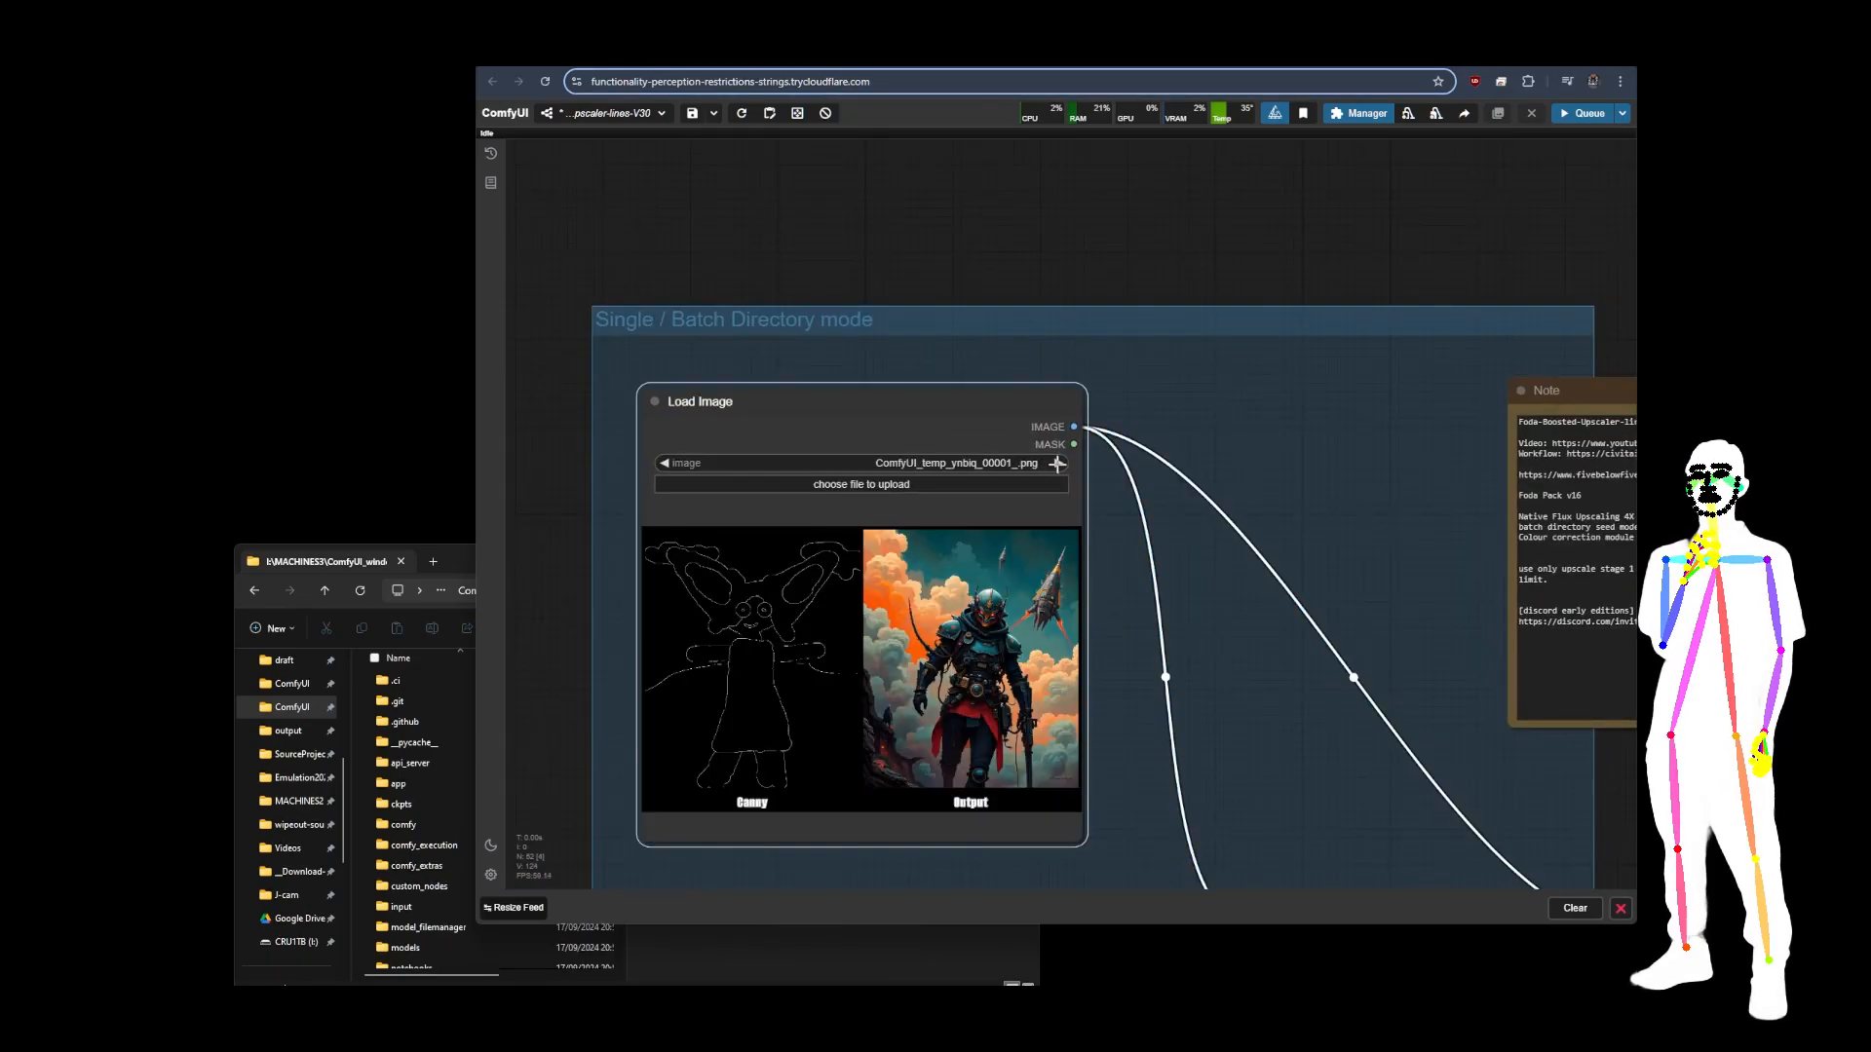
{"action": "left_click", "coordinate": [916, 464]}
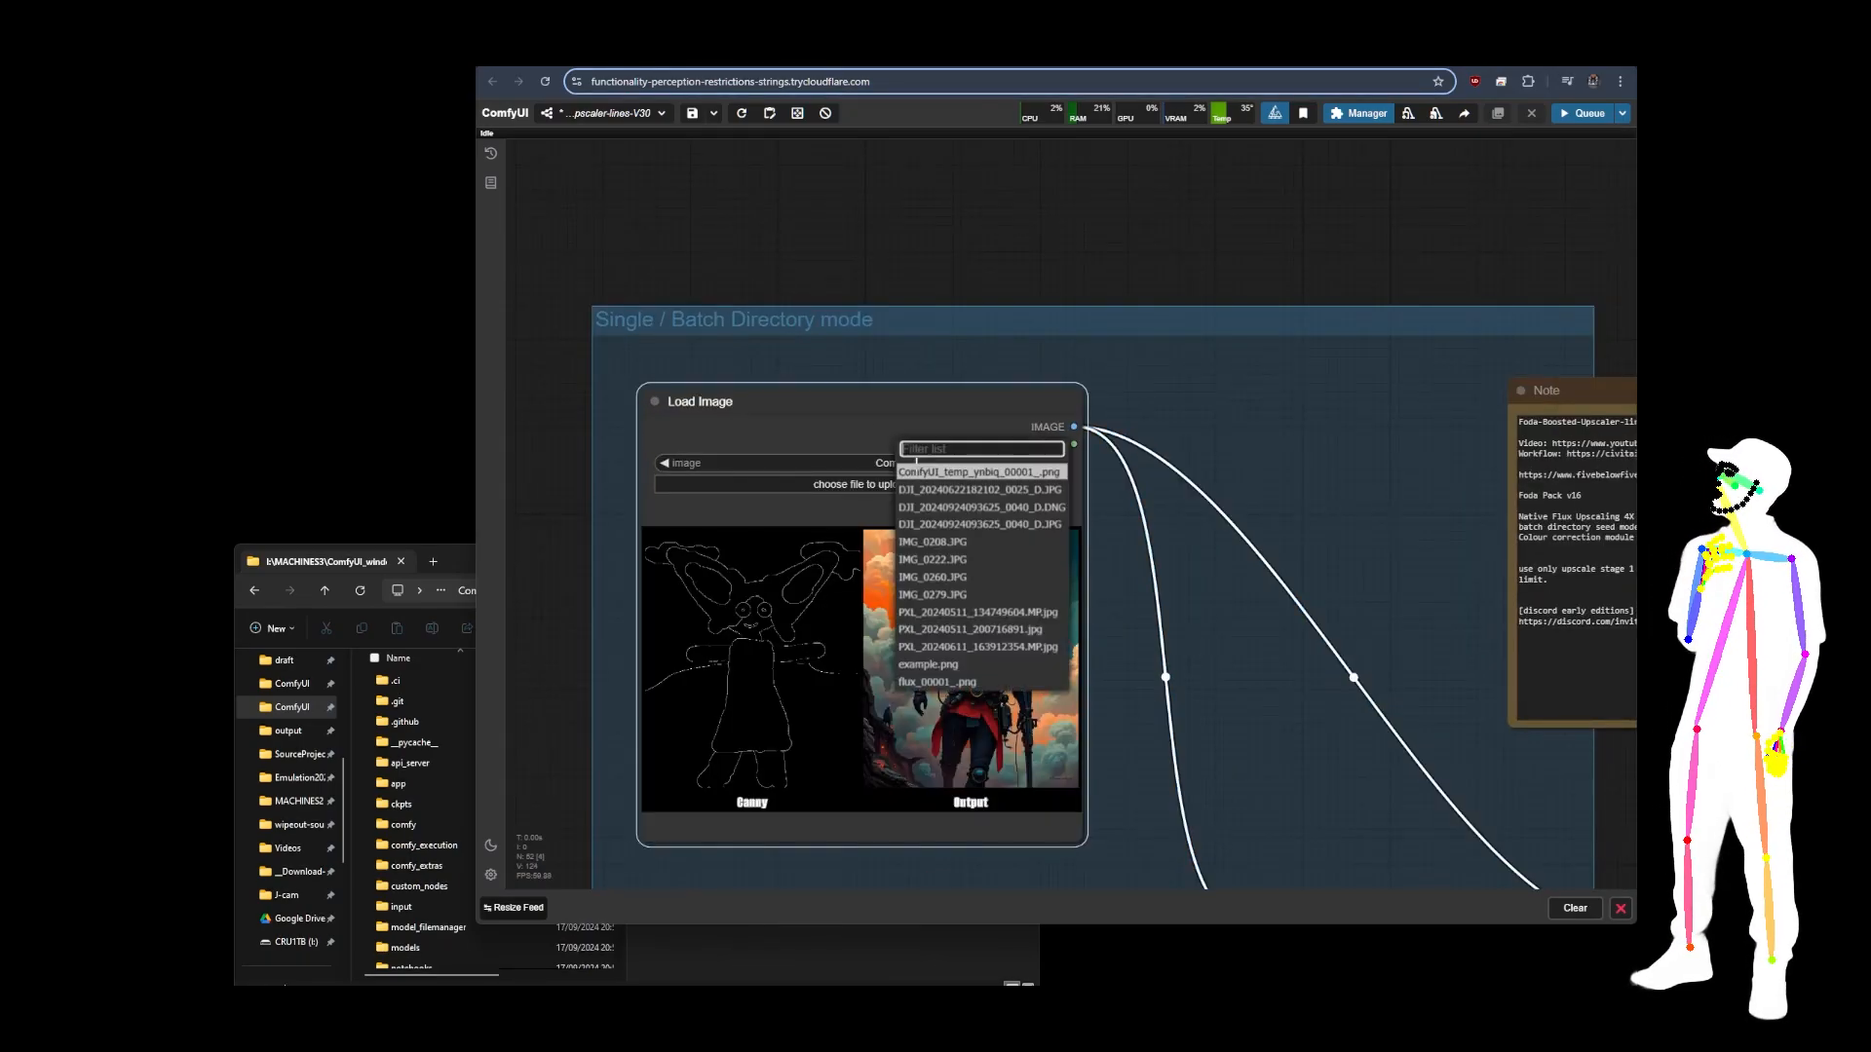
{"action": "left_click", "coordinate": [935, 489]}
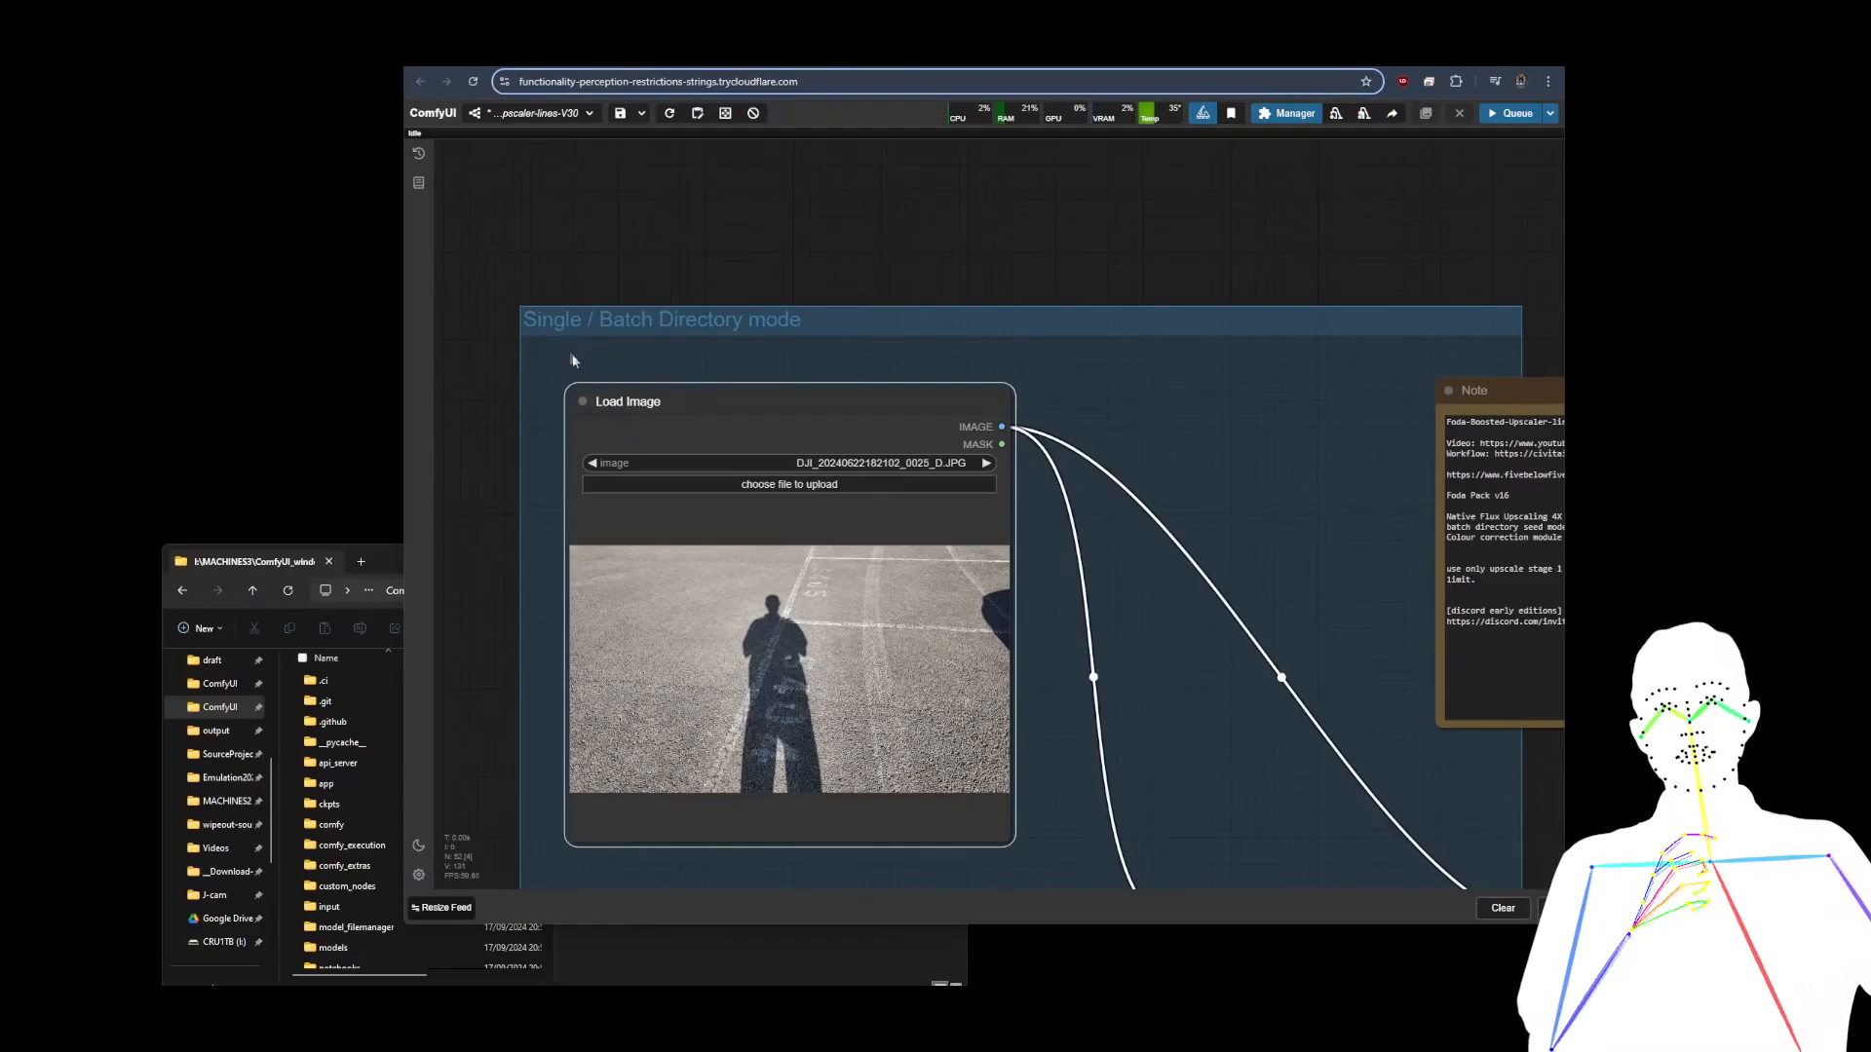
Examine how the loaded image feeds the ImpactImageInfo node and its width and height links in the upscaler config group.
{"action": "scroll", "coordinate": [510, 279], "scroll_direction": "down", "scroll_amount": 7}
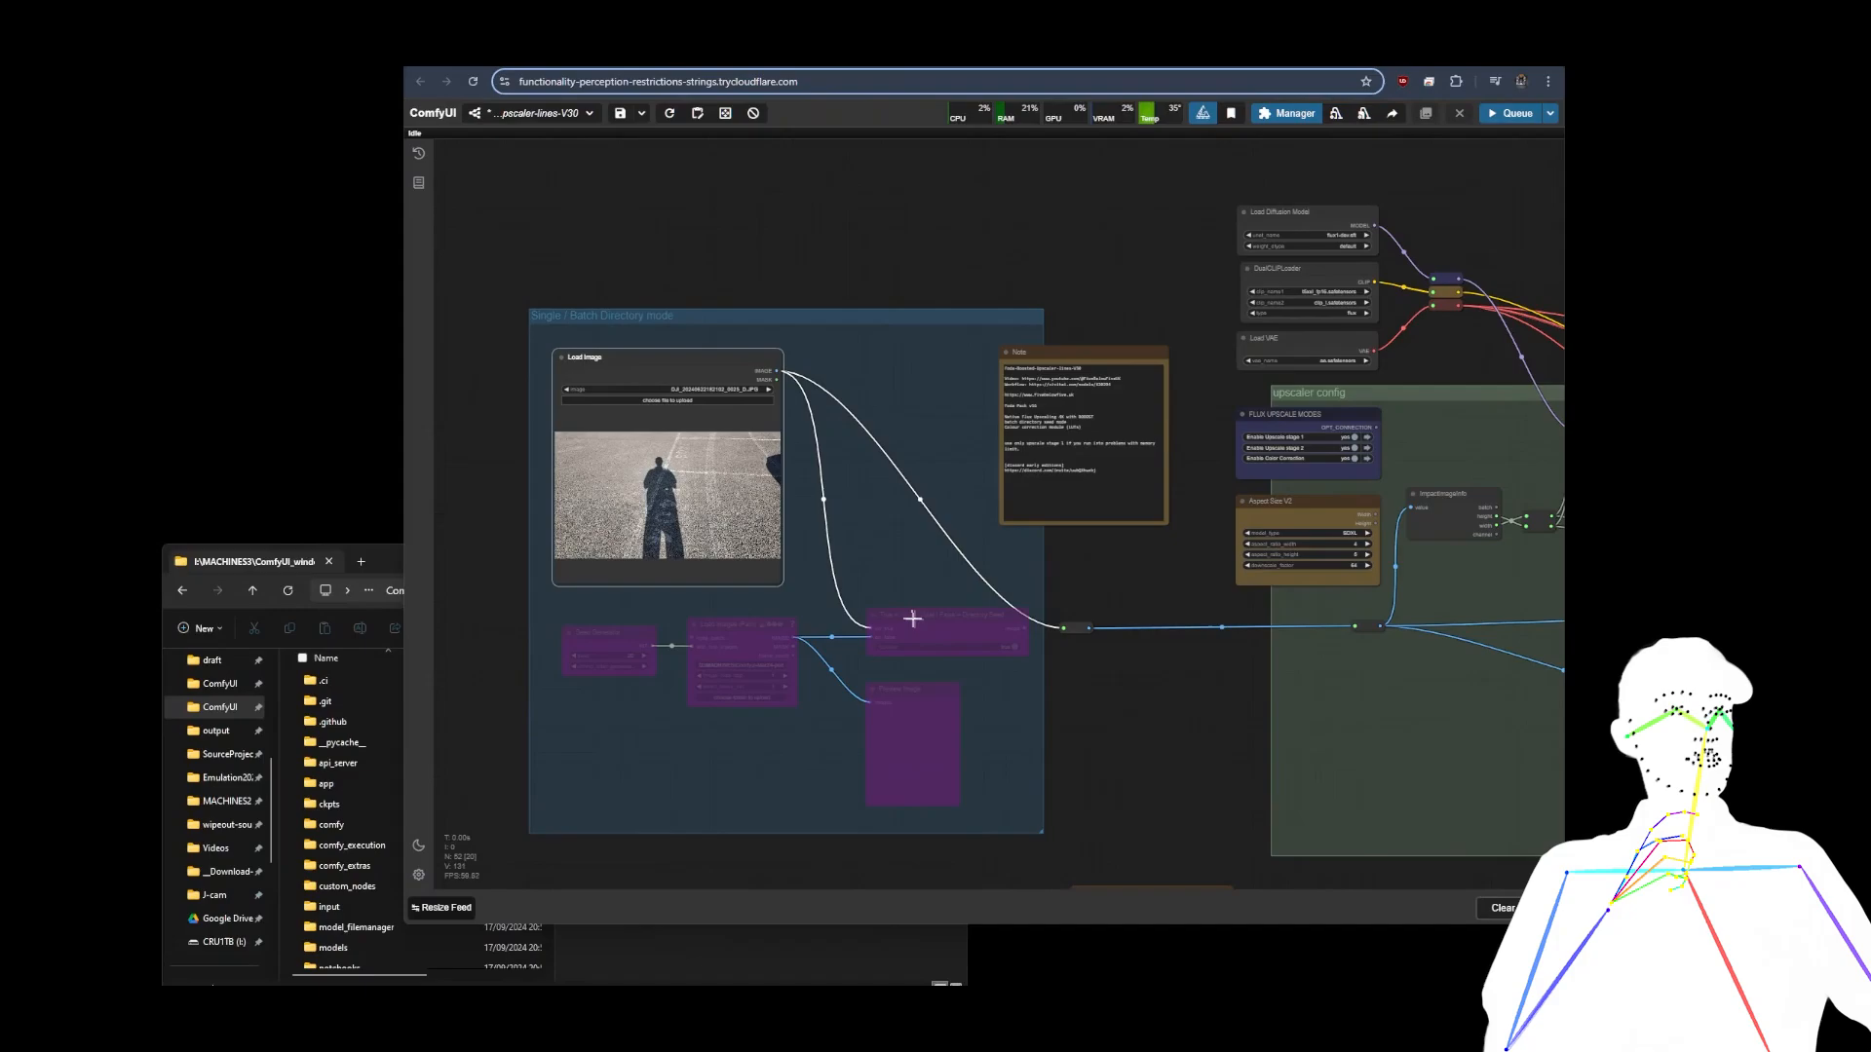
{"action": "left_click_drag", "start_coordinate": [1190, 698], "coordinate": [649, 723]}
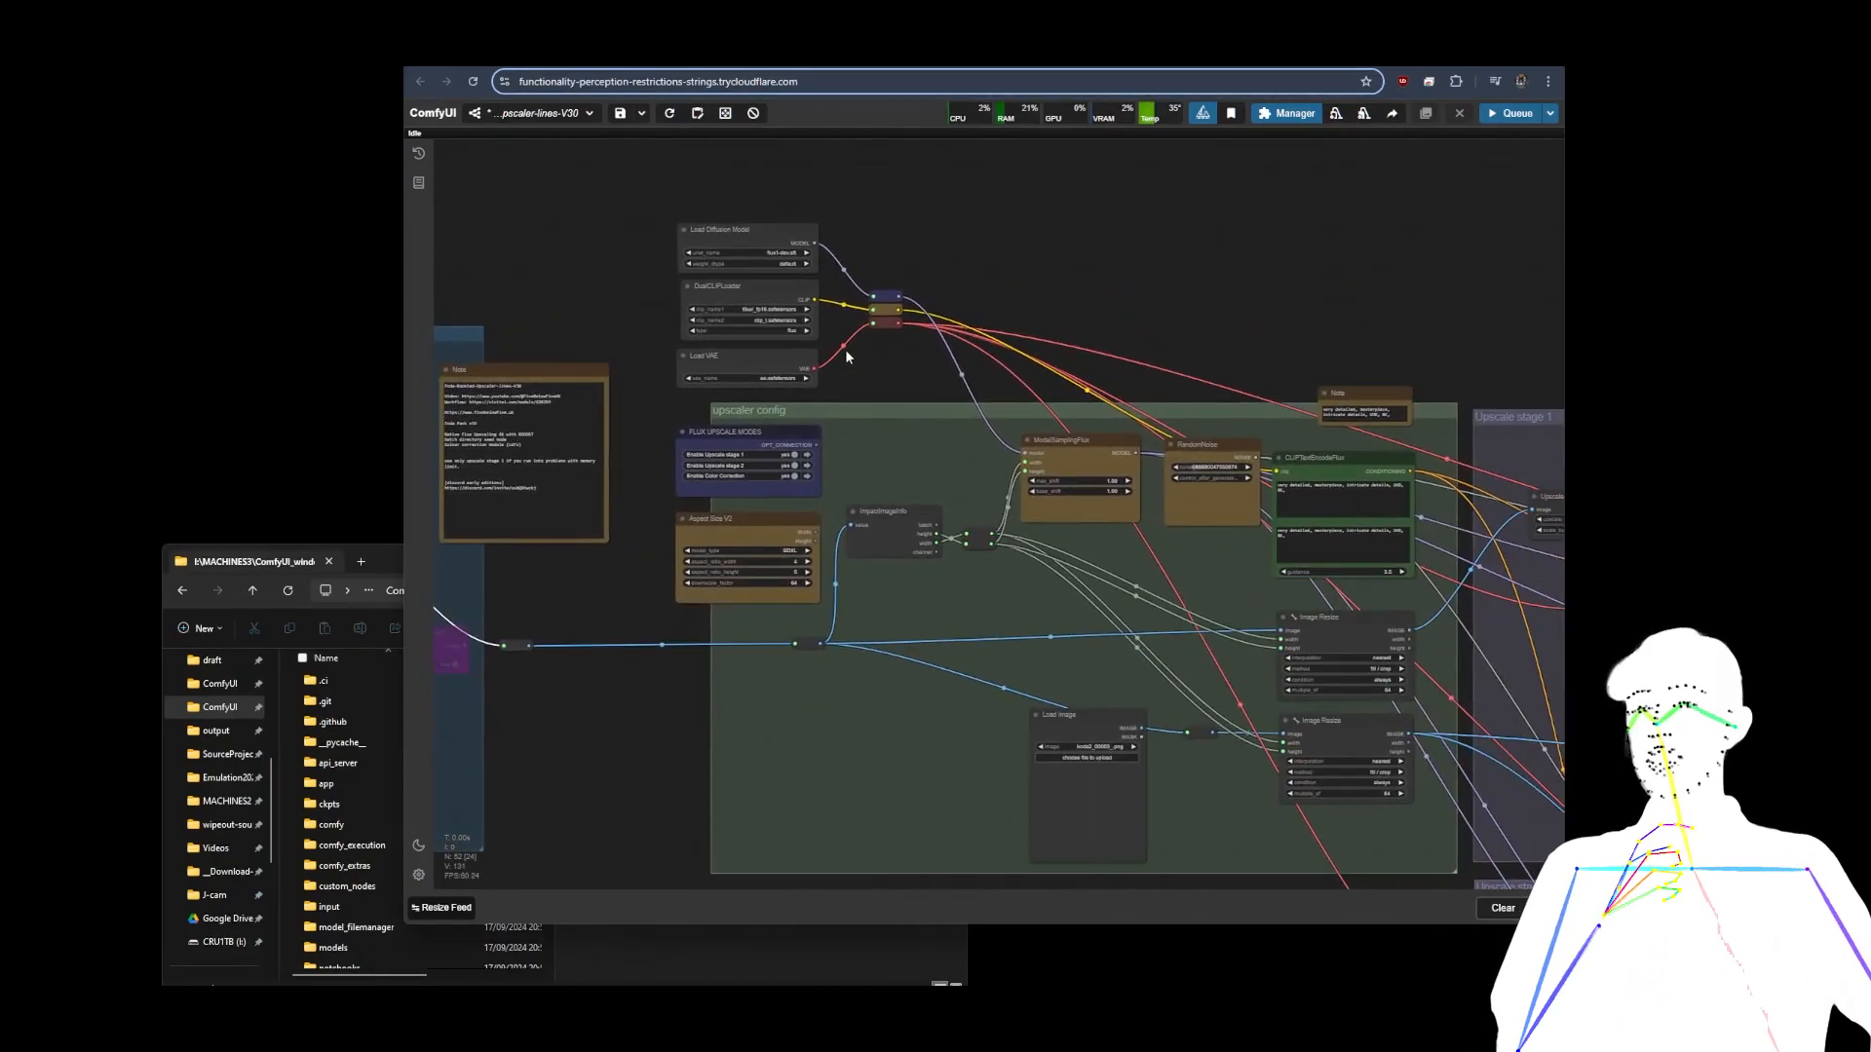
{"action": "scroll", "coordinate": [844, 357], "scroll_direction": "down", "scroll_amount": 5}
{"action": "left_click_drag", "start_coordinate": [708, 579], "coordinate": [873, 634]}
{"action": "scroll", "coordinate": [526, 516], "scroll_direction": "up", "scroll_amount": 5}
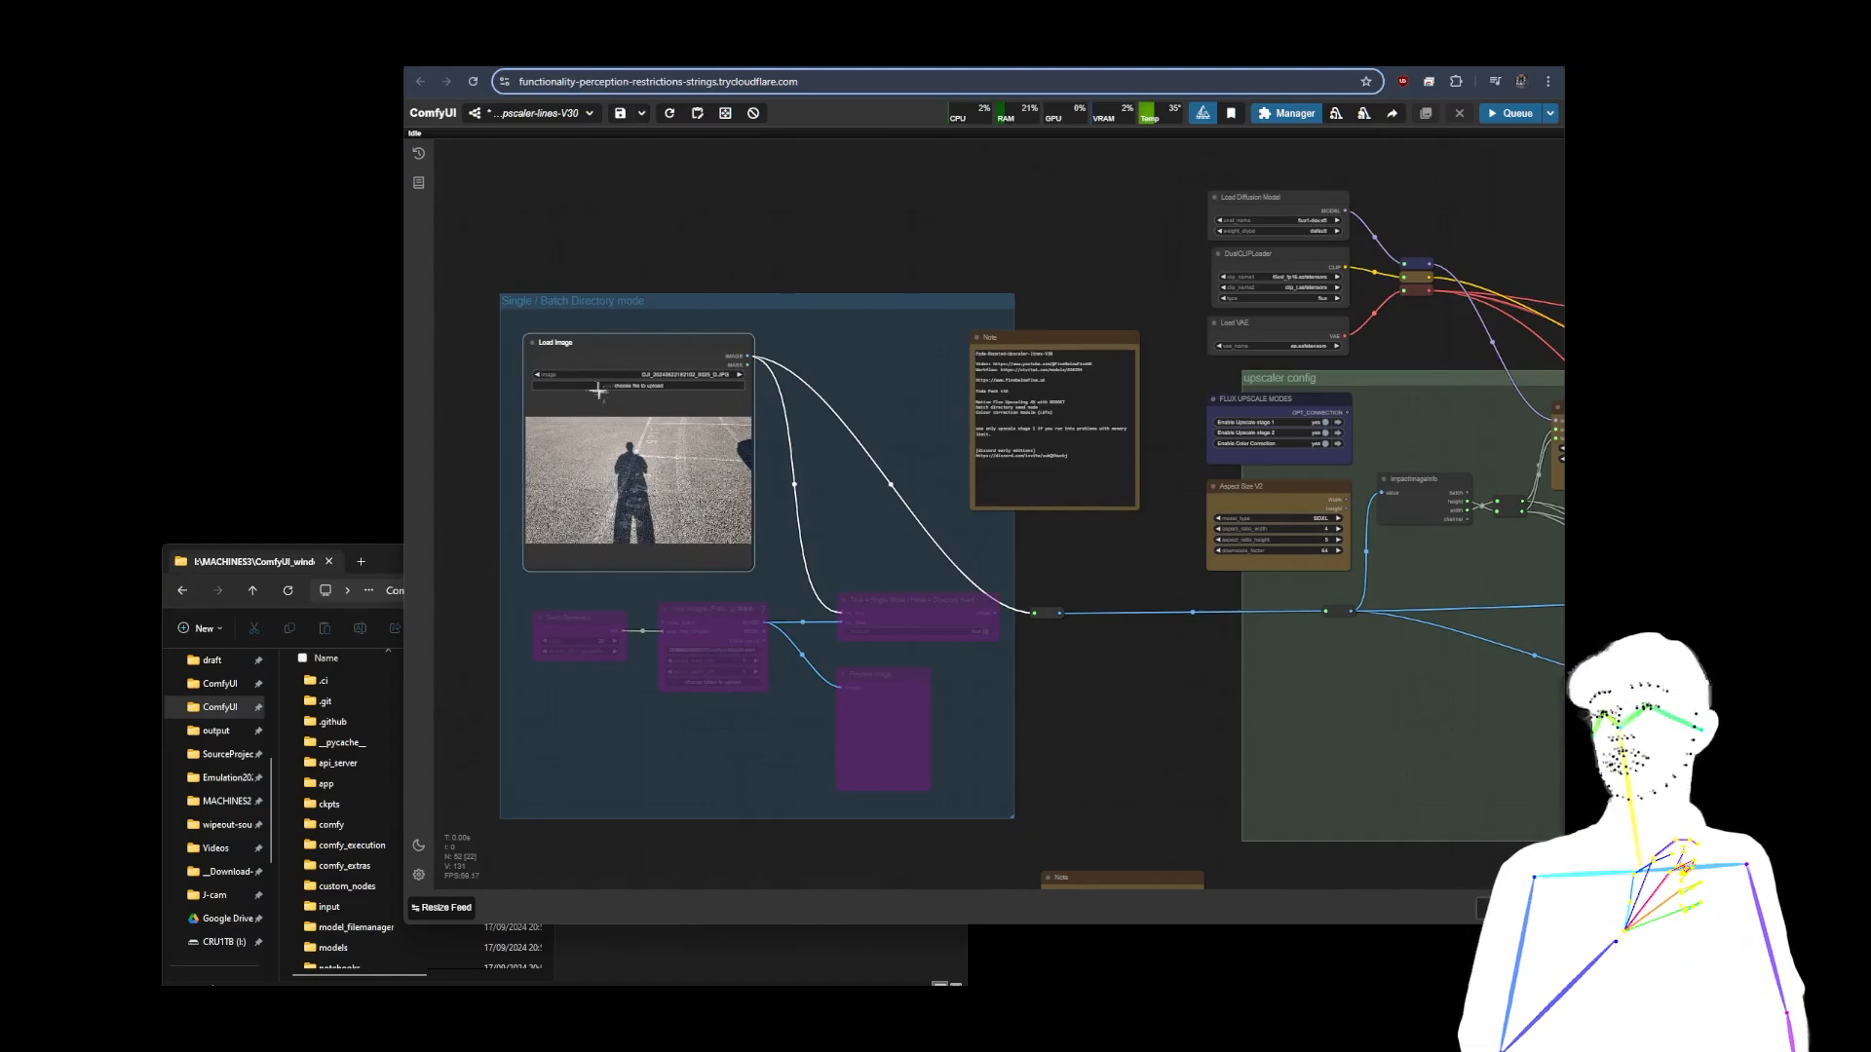
{"action": "left_click_drag", "start_coordinate": [1157, 630], "coordinate": [959, 611]}
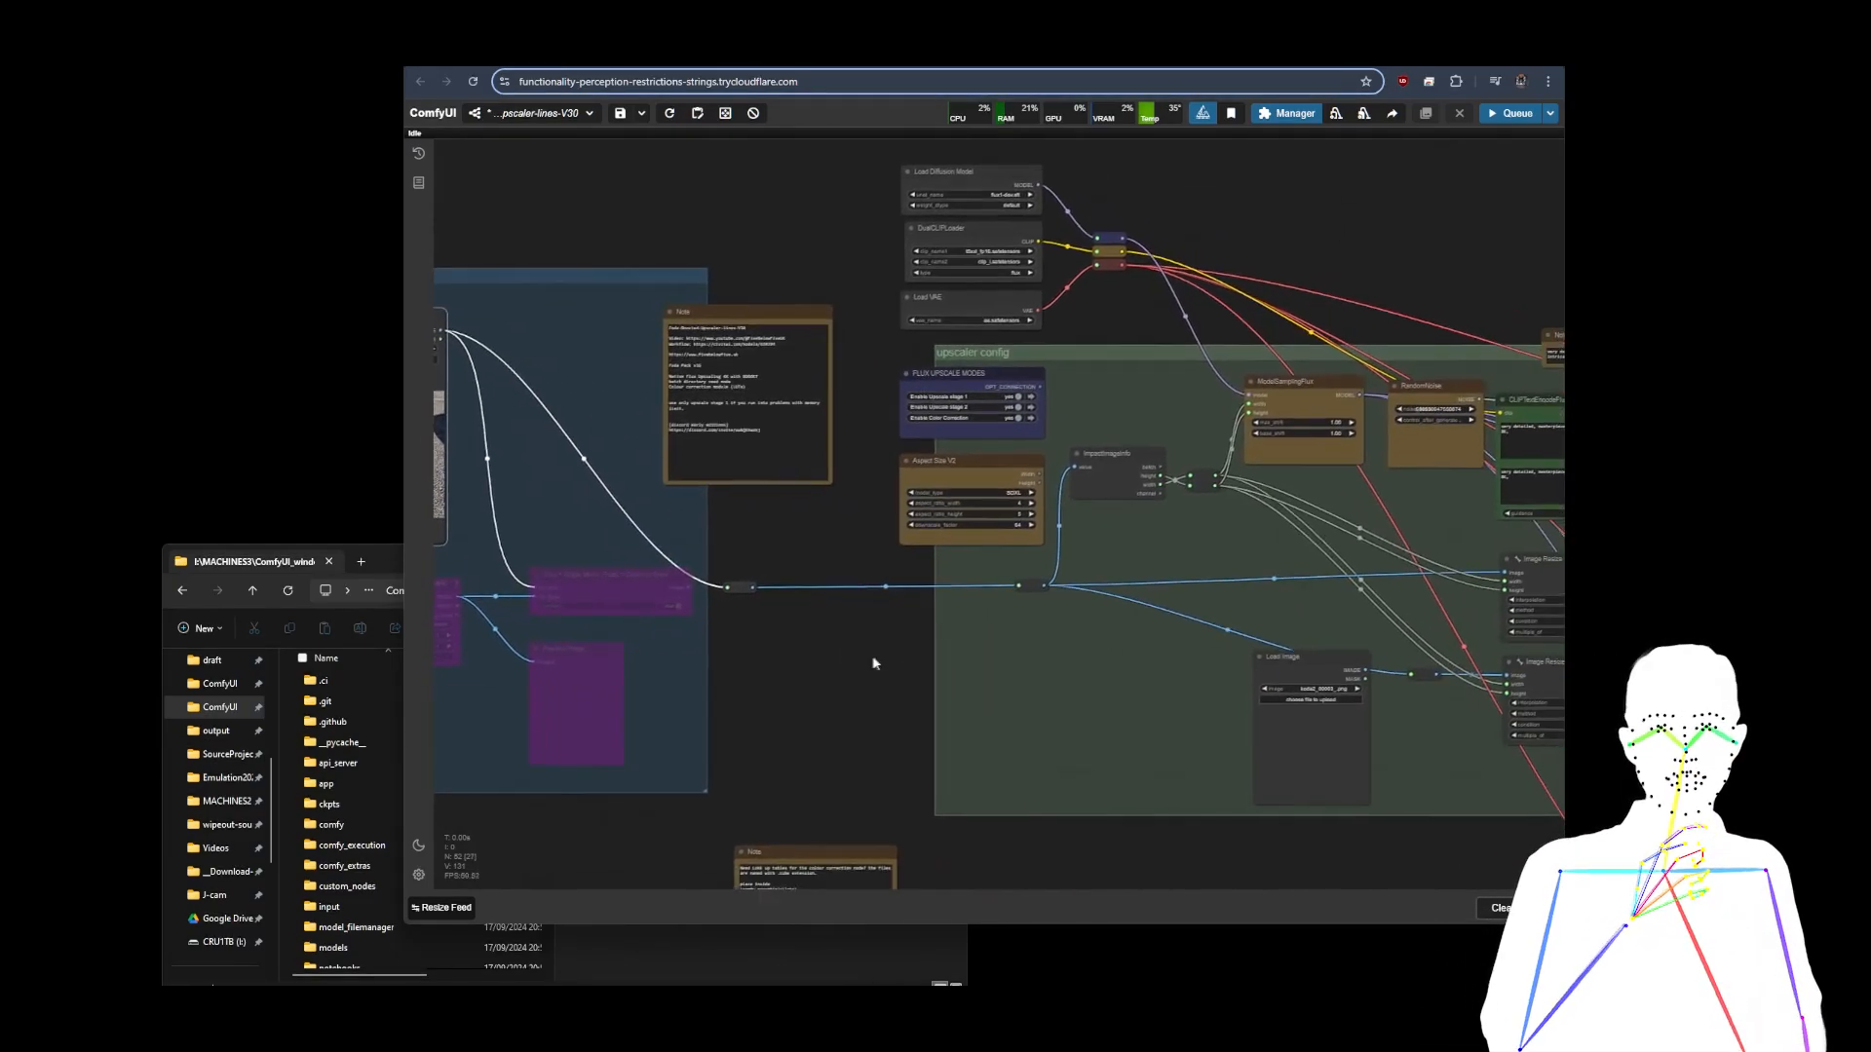
{"action": "scroll", "coordinate": [1124, 565], "scroll_direction": "up", "scroll_amount": 2}
{"action": "scroll", "coordinate": [1125, 565], "scroll_direction": "up", "scroll_amount": 2}
{"action": "left_click_drag", "start_coordinate": [1077, 522], "coordinate": [1224, 513]}
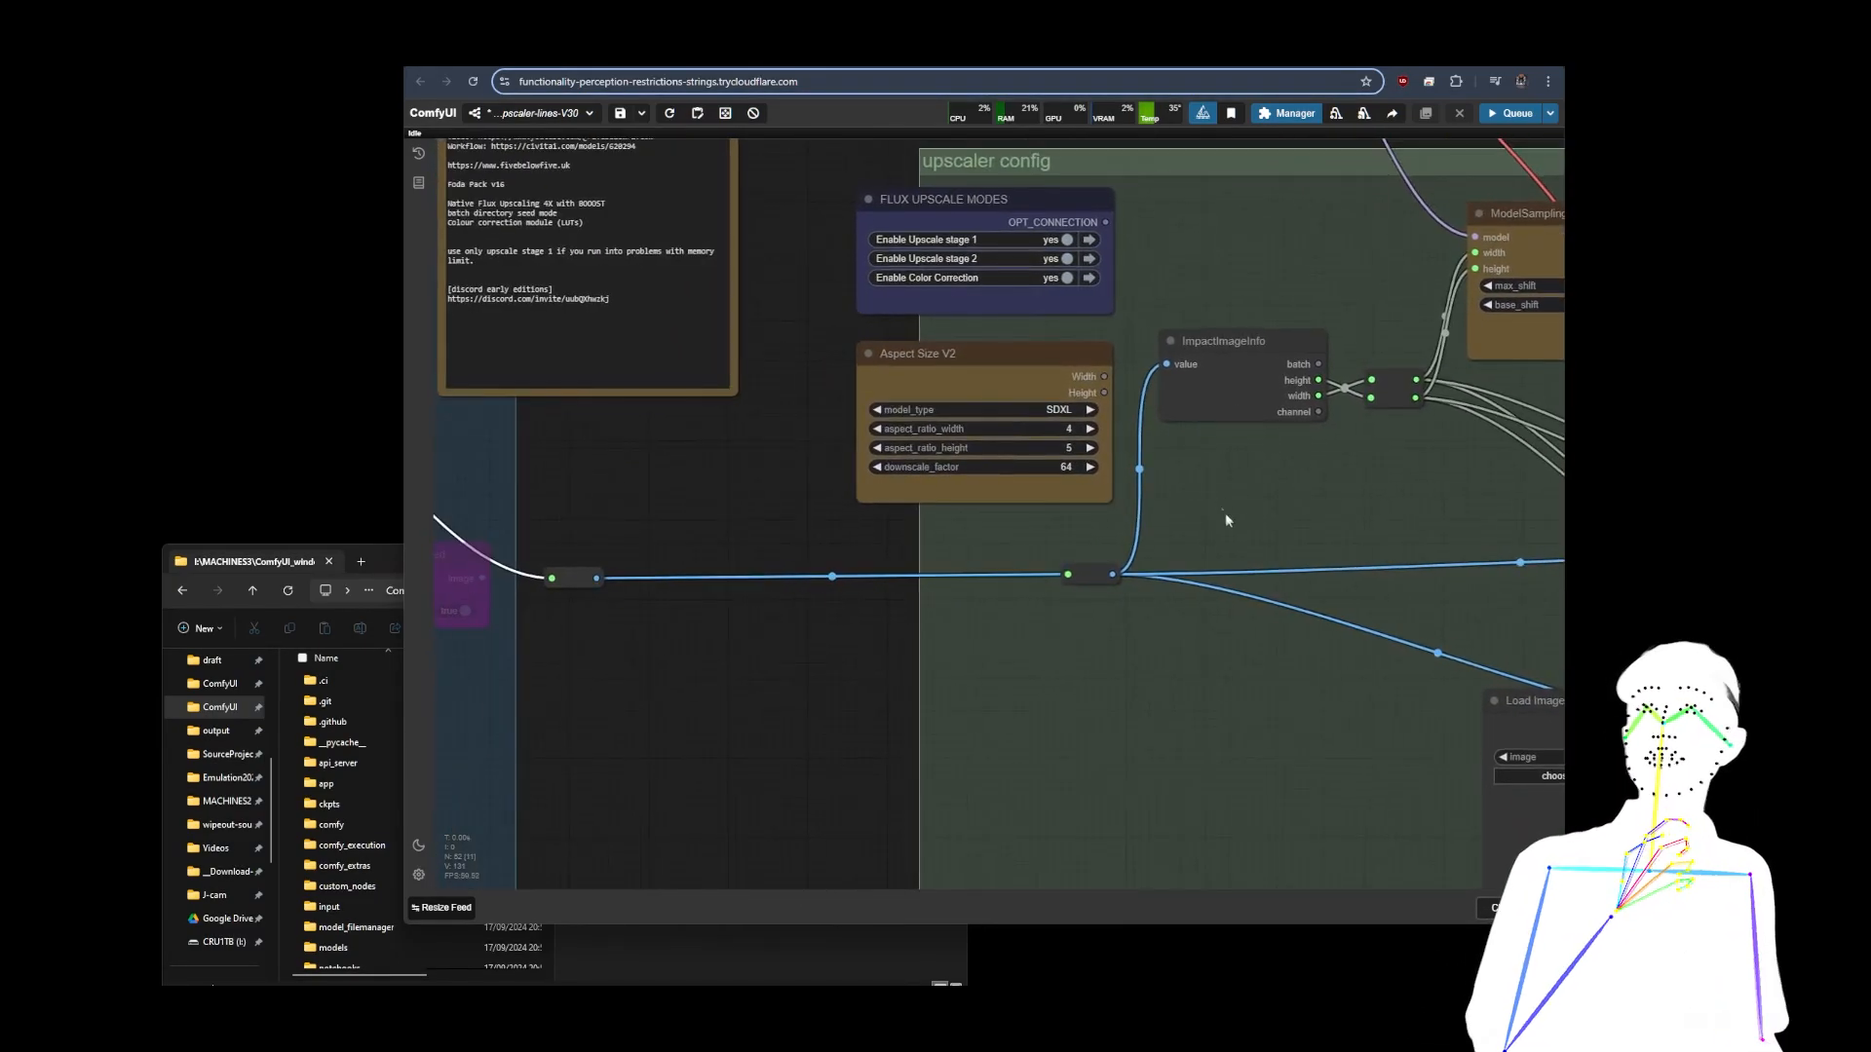
{"action": "left_click", "coordinate": [1251, 376]}
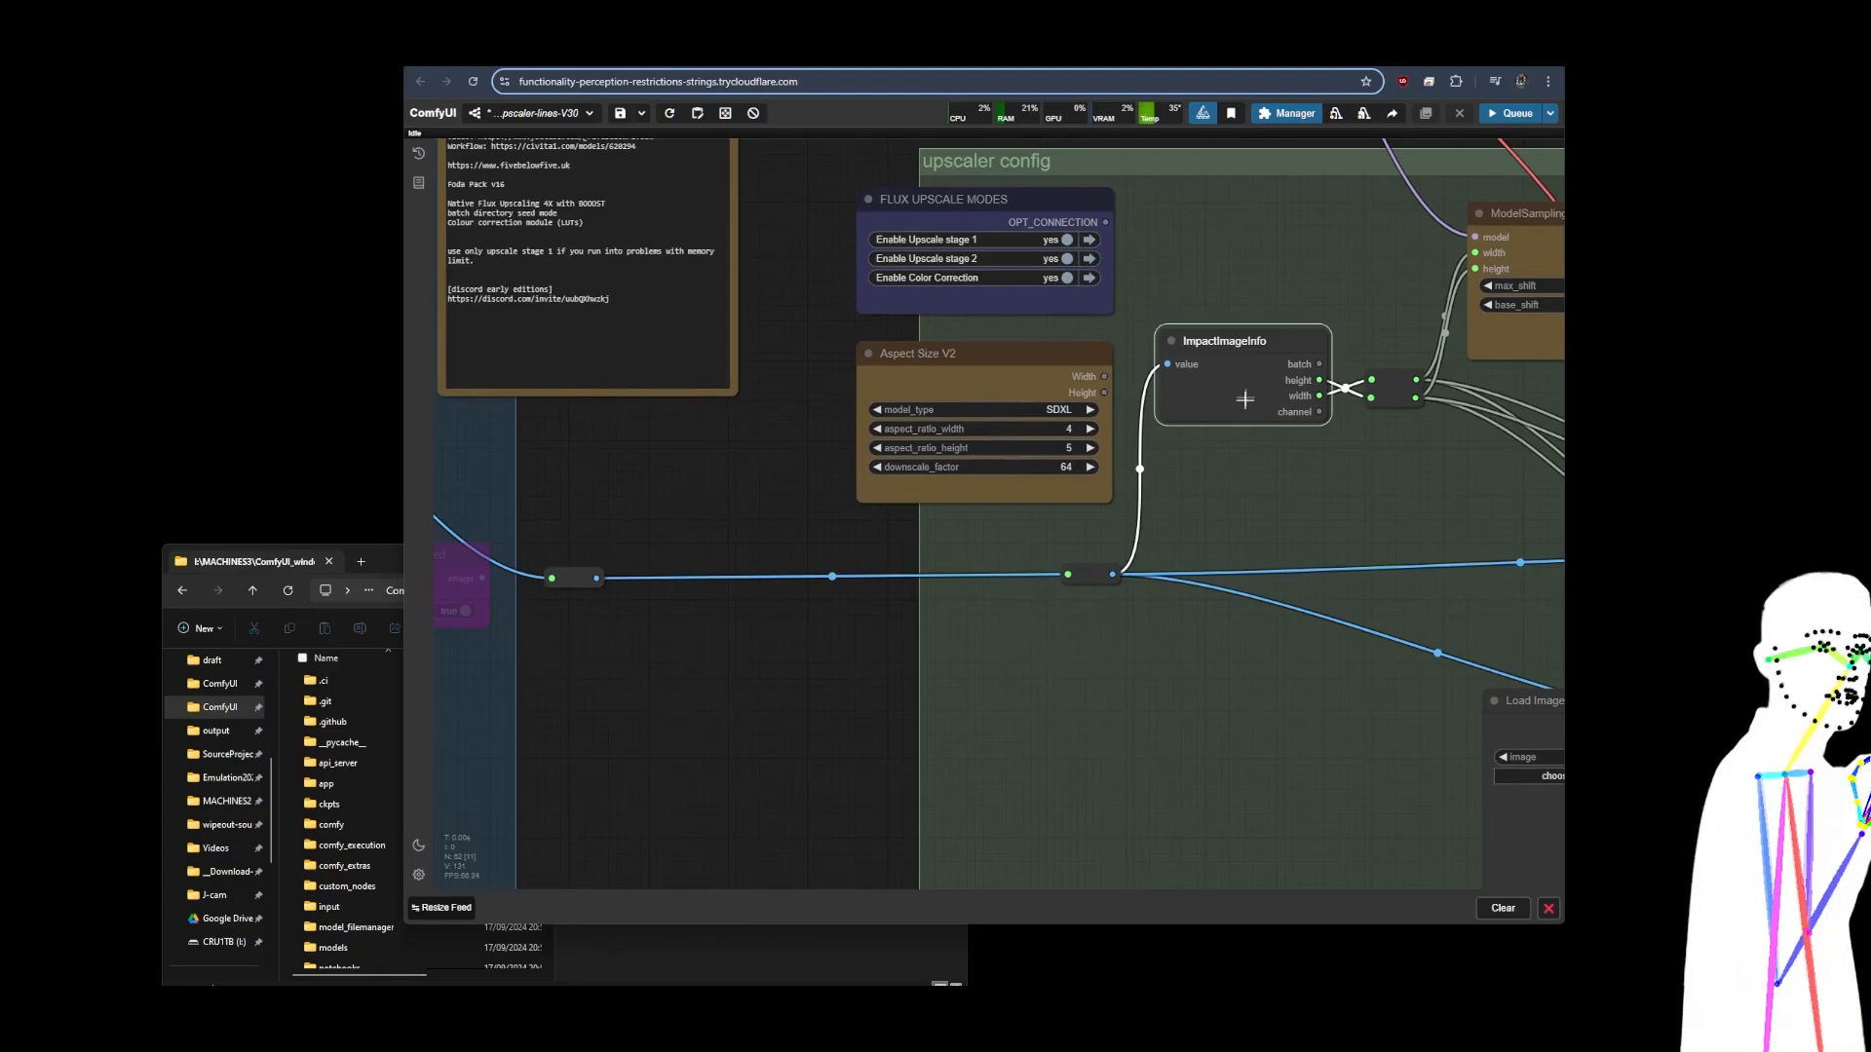
{"action": "scroll", "coordinate": [1291, 566], "scroll_direction": "down", "scroll_amount": 6}
{"action": "left_click_drag", "start_coordinate": [996, 659], "coordinate": [1080, 664]}
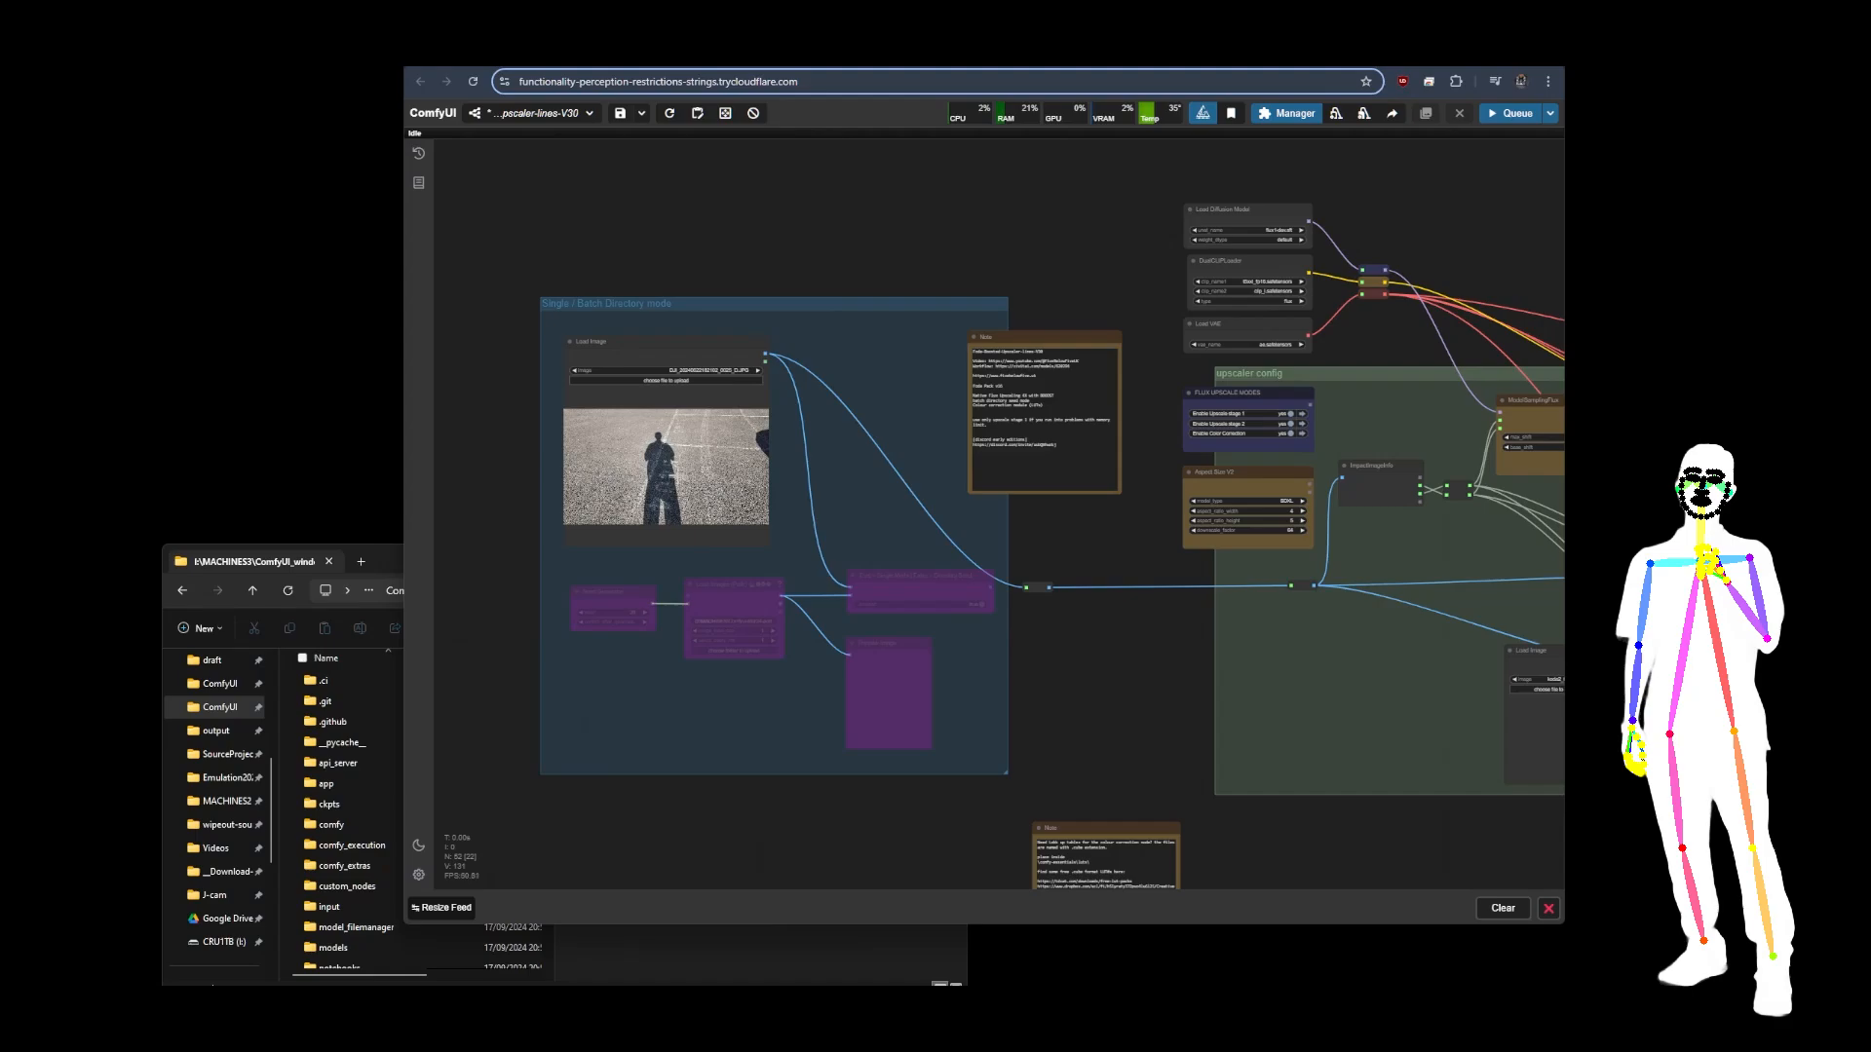
{"action": "left_click_drag", "start_coordinate": [1177, 693], "coordinate": [711, 666]}
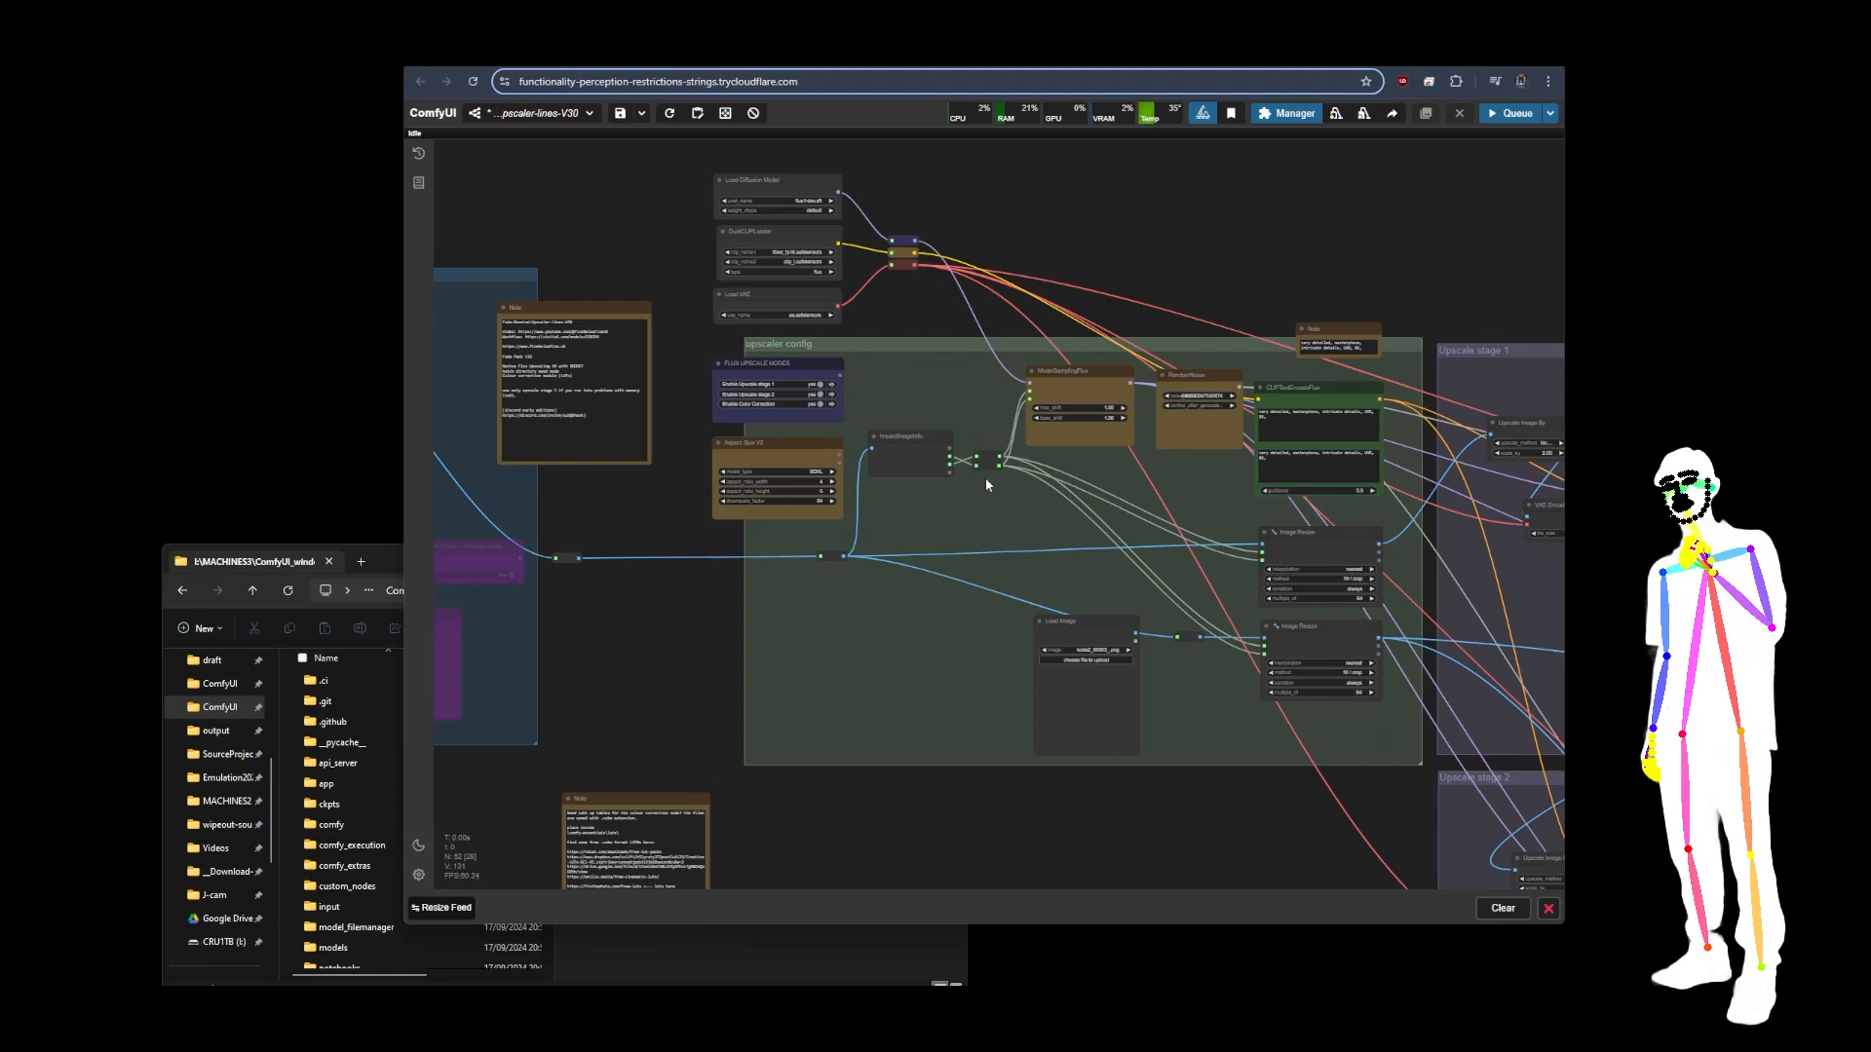
{"action": "scroll", "coordinate": [829, 436], "scroll_direction": "up", "scroll_amount": 10}
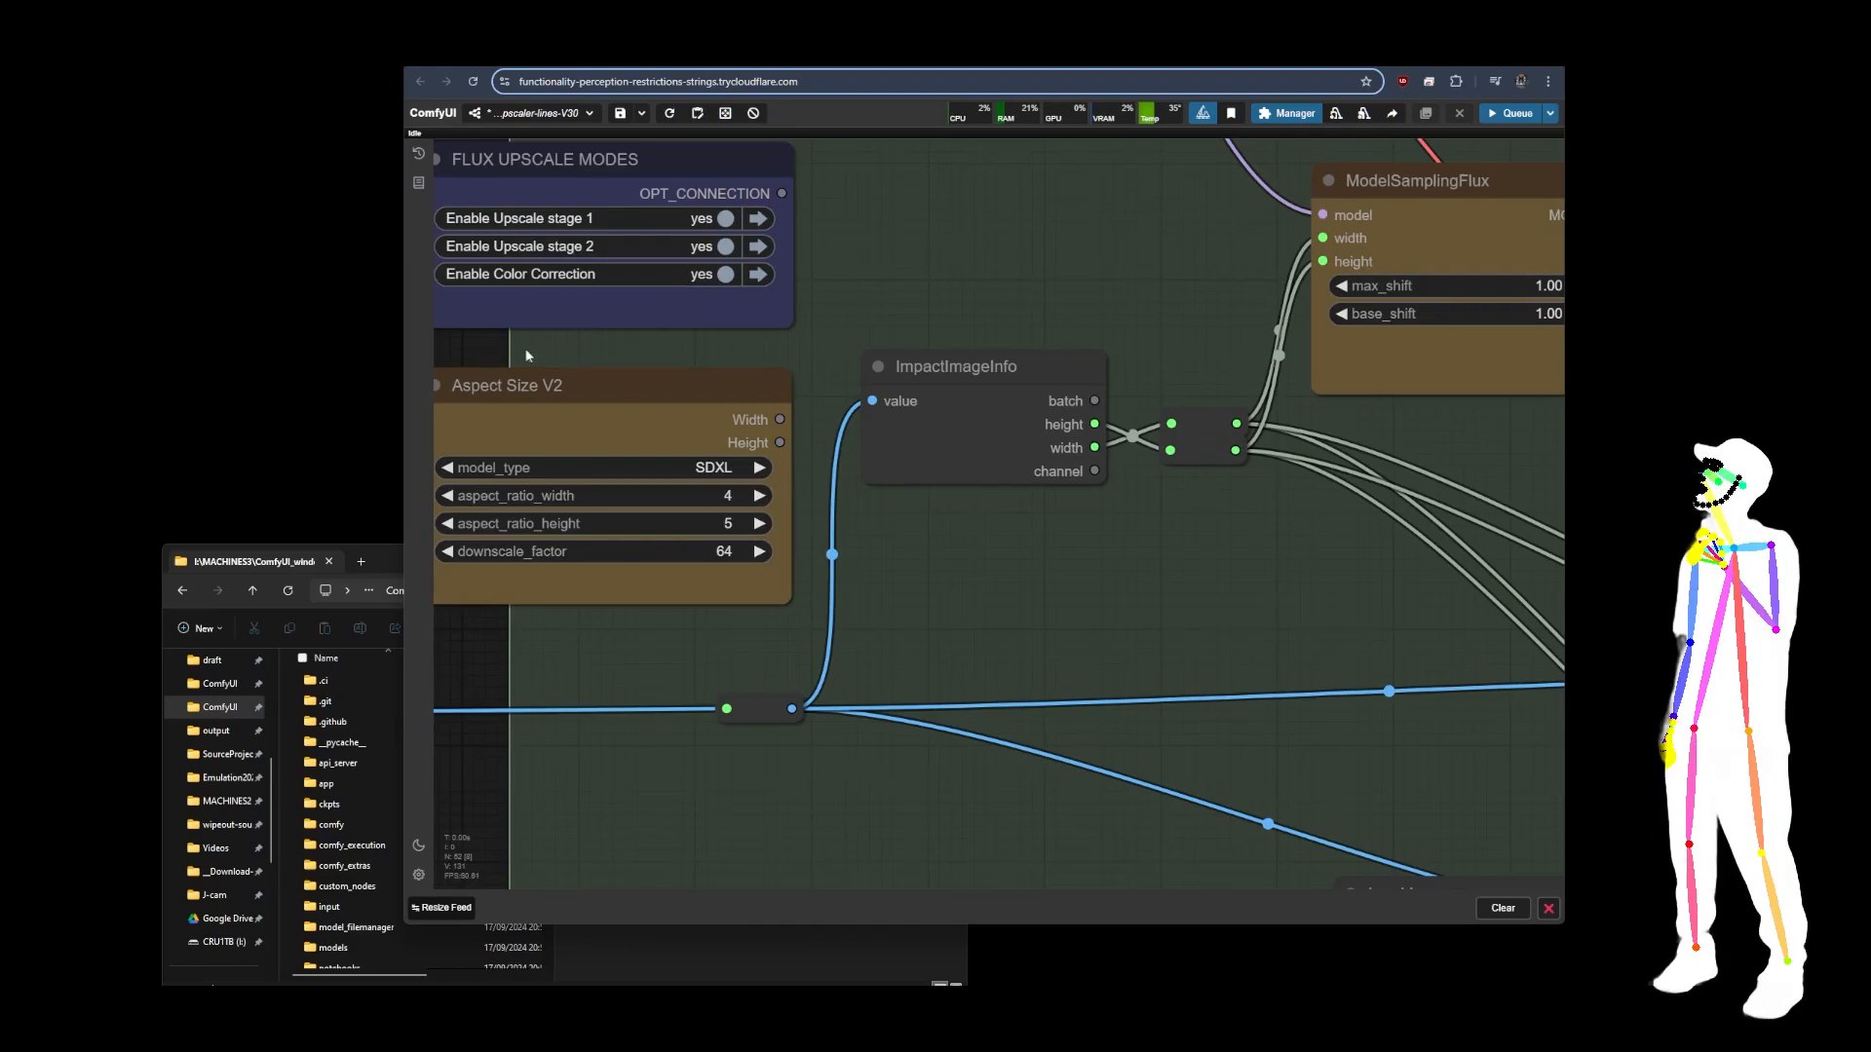
Examine the Upscale stage 1 and 2 groups, the Image Apply LUT node in Color Correction, and the whole workflow layout.
{"action": "scroll", "coordinate": [625, 383], "scroll_direction": "down", "scroll_amount": 8}
{"action": "left_click_drag", "start_coordinate": [1103, 473], "coordinate": [652, 448]}
{"action": "scroll", "coordinate": [651, 448], "scroll_direction": "down", "scroll_amount": 7}
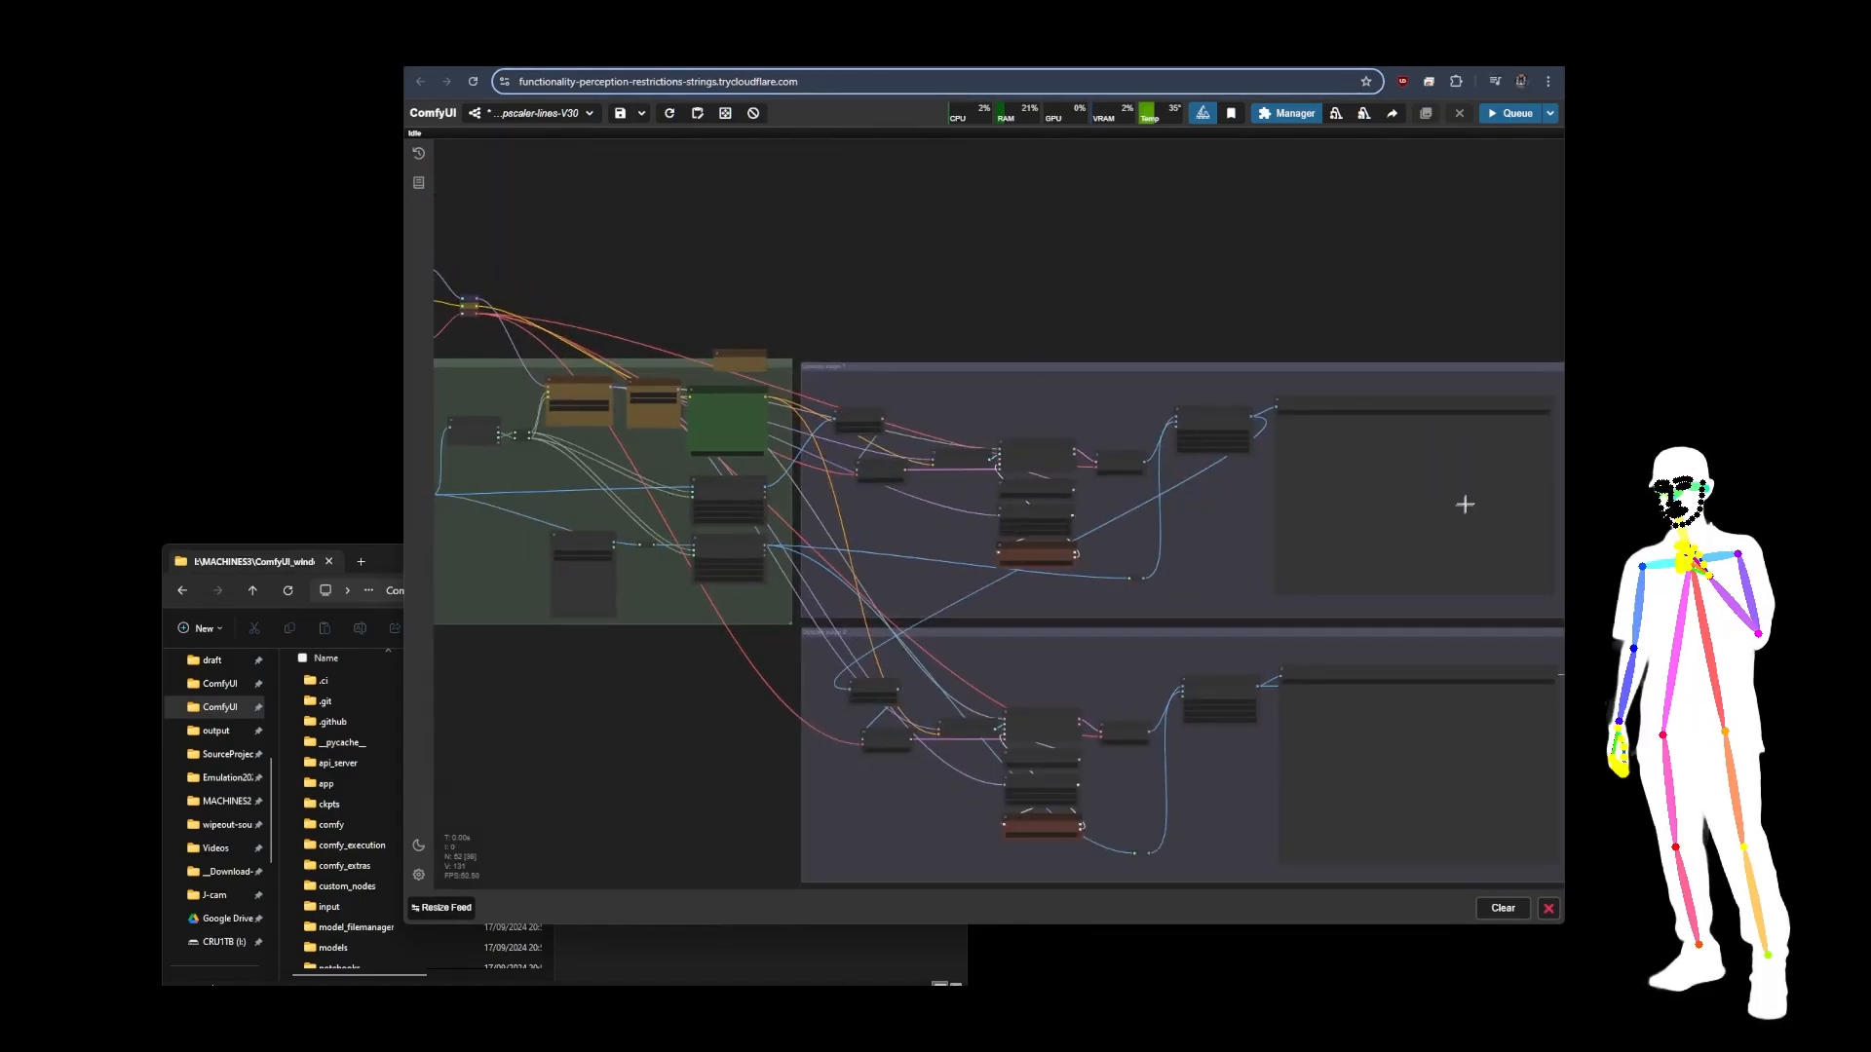
{"action": "left_click_drag", "start_coordinate": [1240, 611], "coordinate": [1052, 464]}
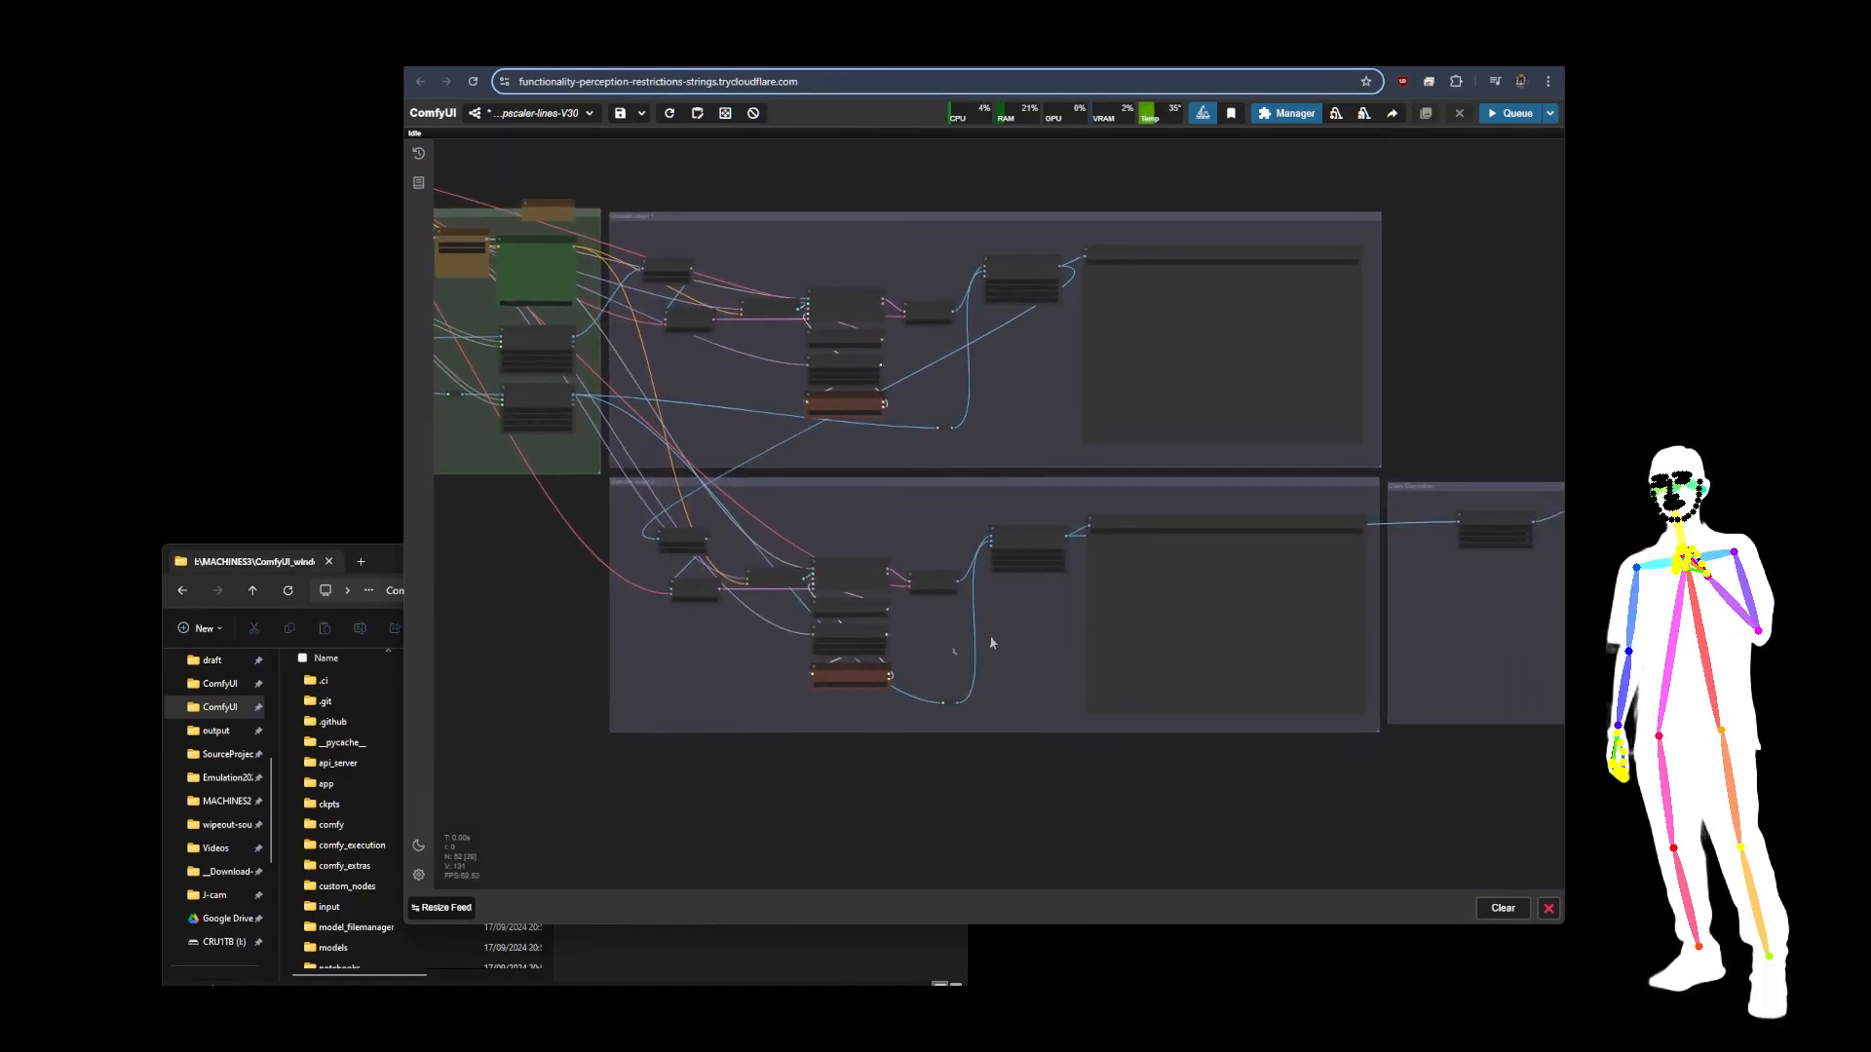
{"action": "left_click_drag", "start_coordinate": [1076, 782], "coordinate": [667, 726]}
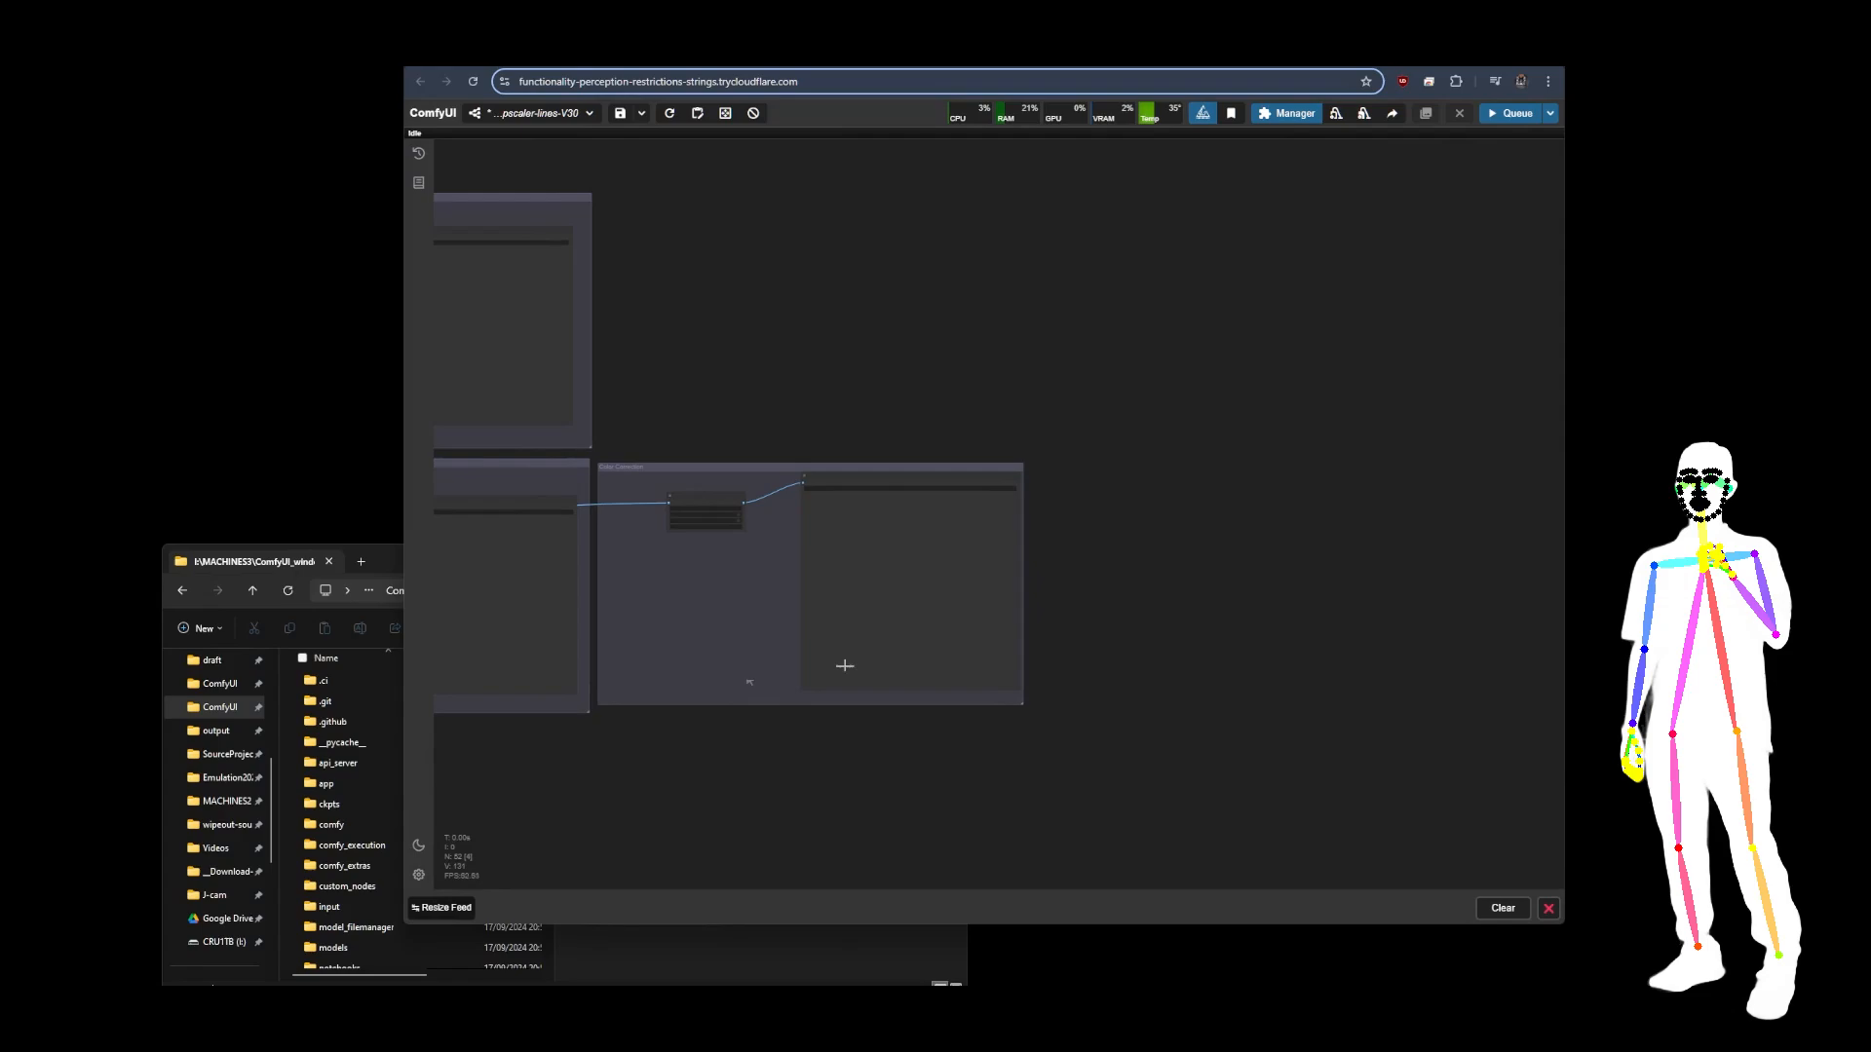
{"action": "left_click_drag", "start_coordinate": [670, 803], "coordinate": [1037, 769]}
{"action": "left_click", "coordinate": [1293, 585]}
{"action": "scroll", "coordinate": [1293, 586], "scroll_direction": "up", "scroll_amount": 7}
{"action": "scroll", "coordinate": [799, 200], "scroll_direction": "up", "scroll_amount": 5}
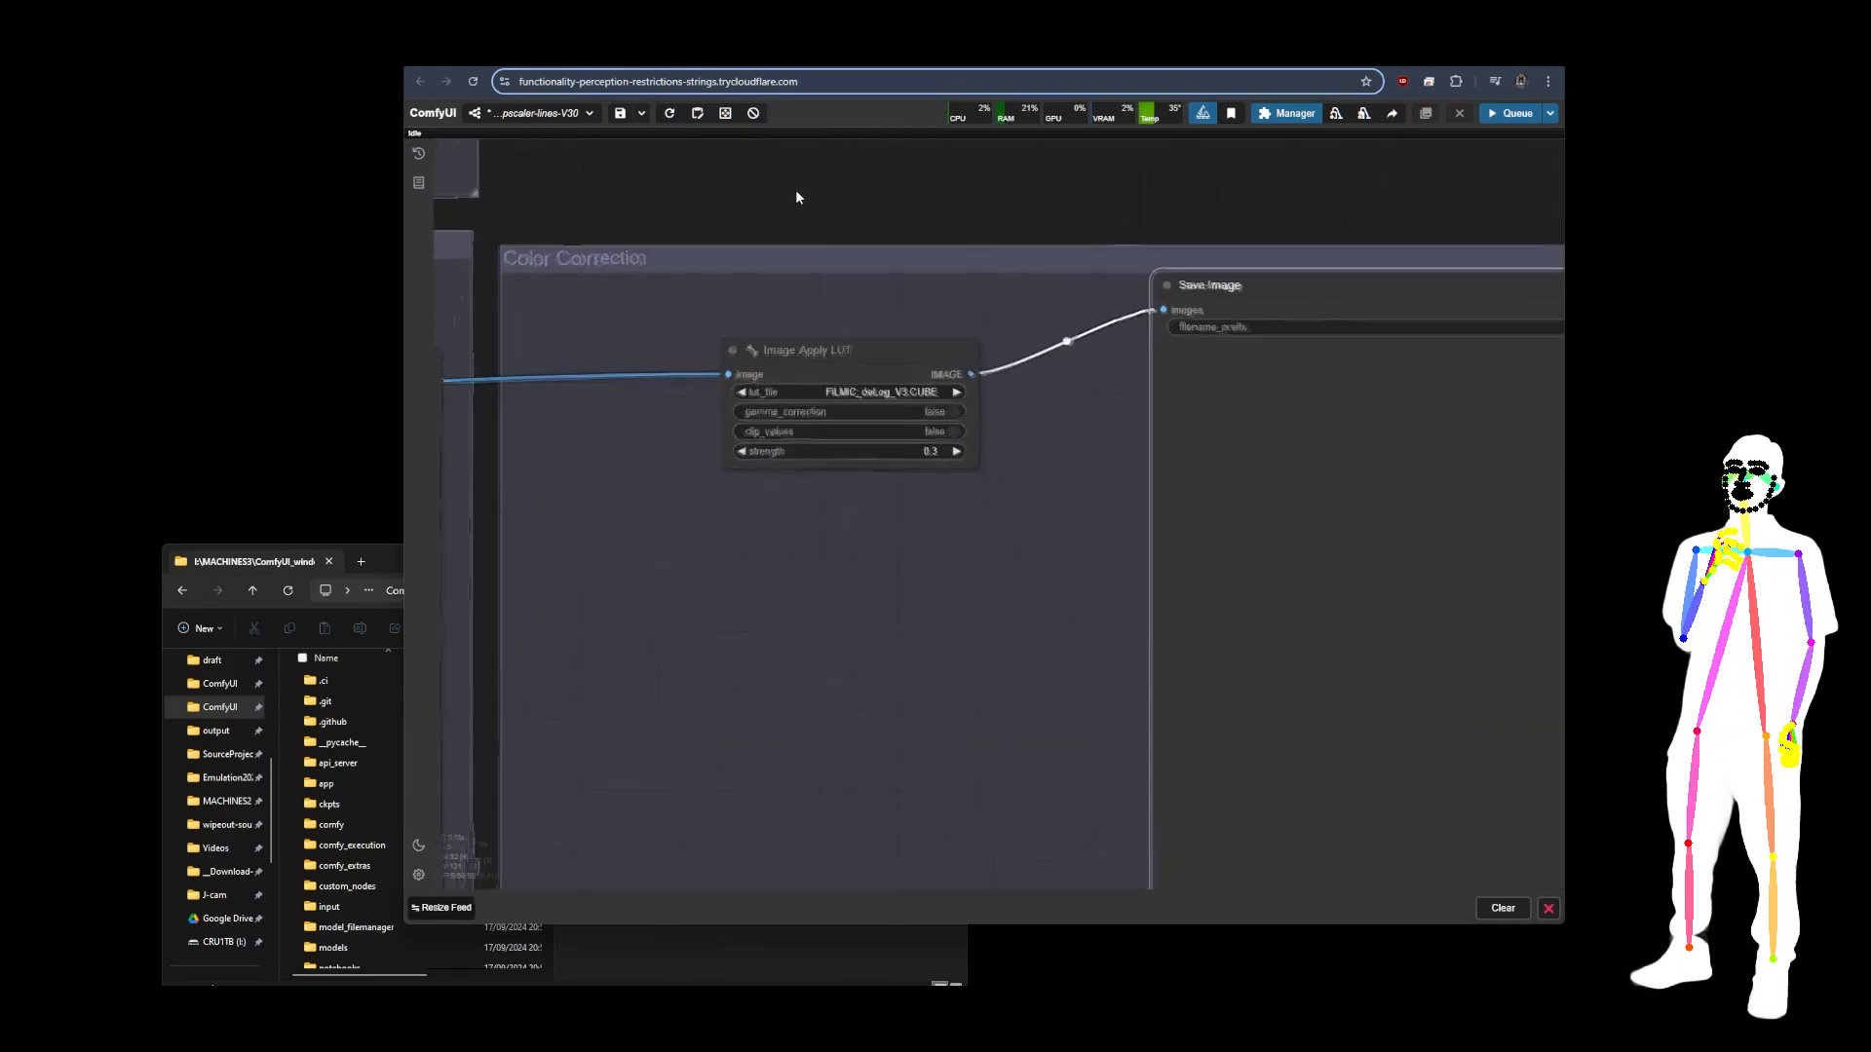
{"action": "scroll", "coordinate": [1070, 441], "scroll_direction": "down", "scroll_amount": 12}
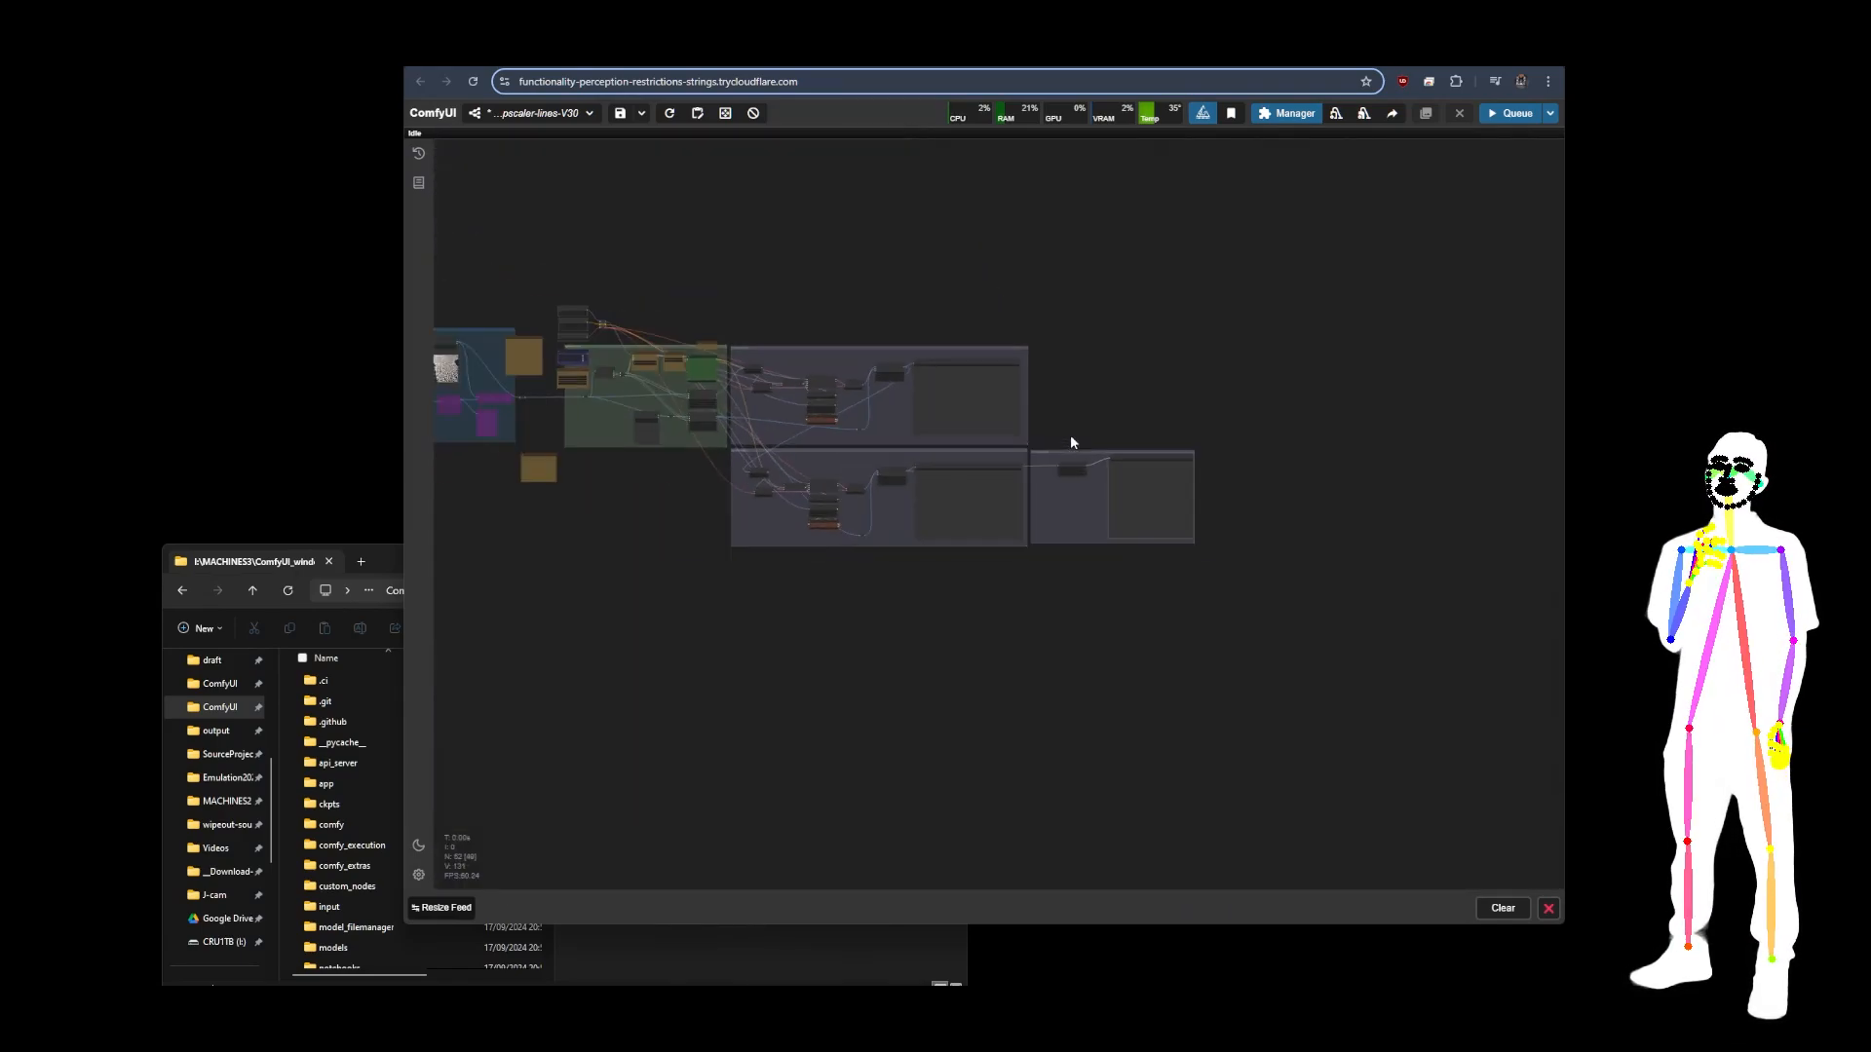
{"action": "left_click_drag", "start_coordinate": [794, 292], "coordinate": [918, 346]}
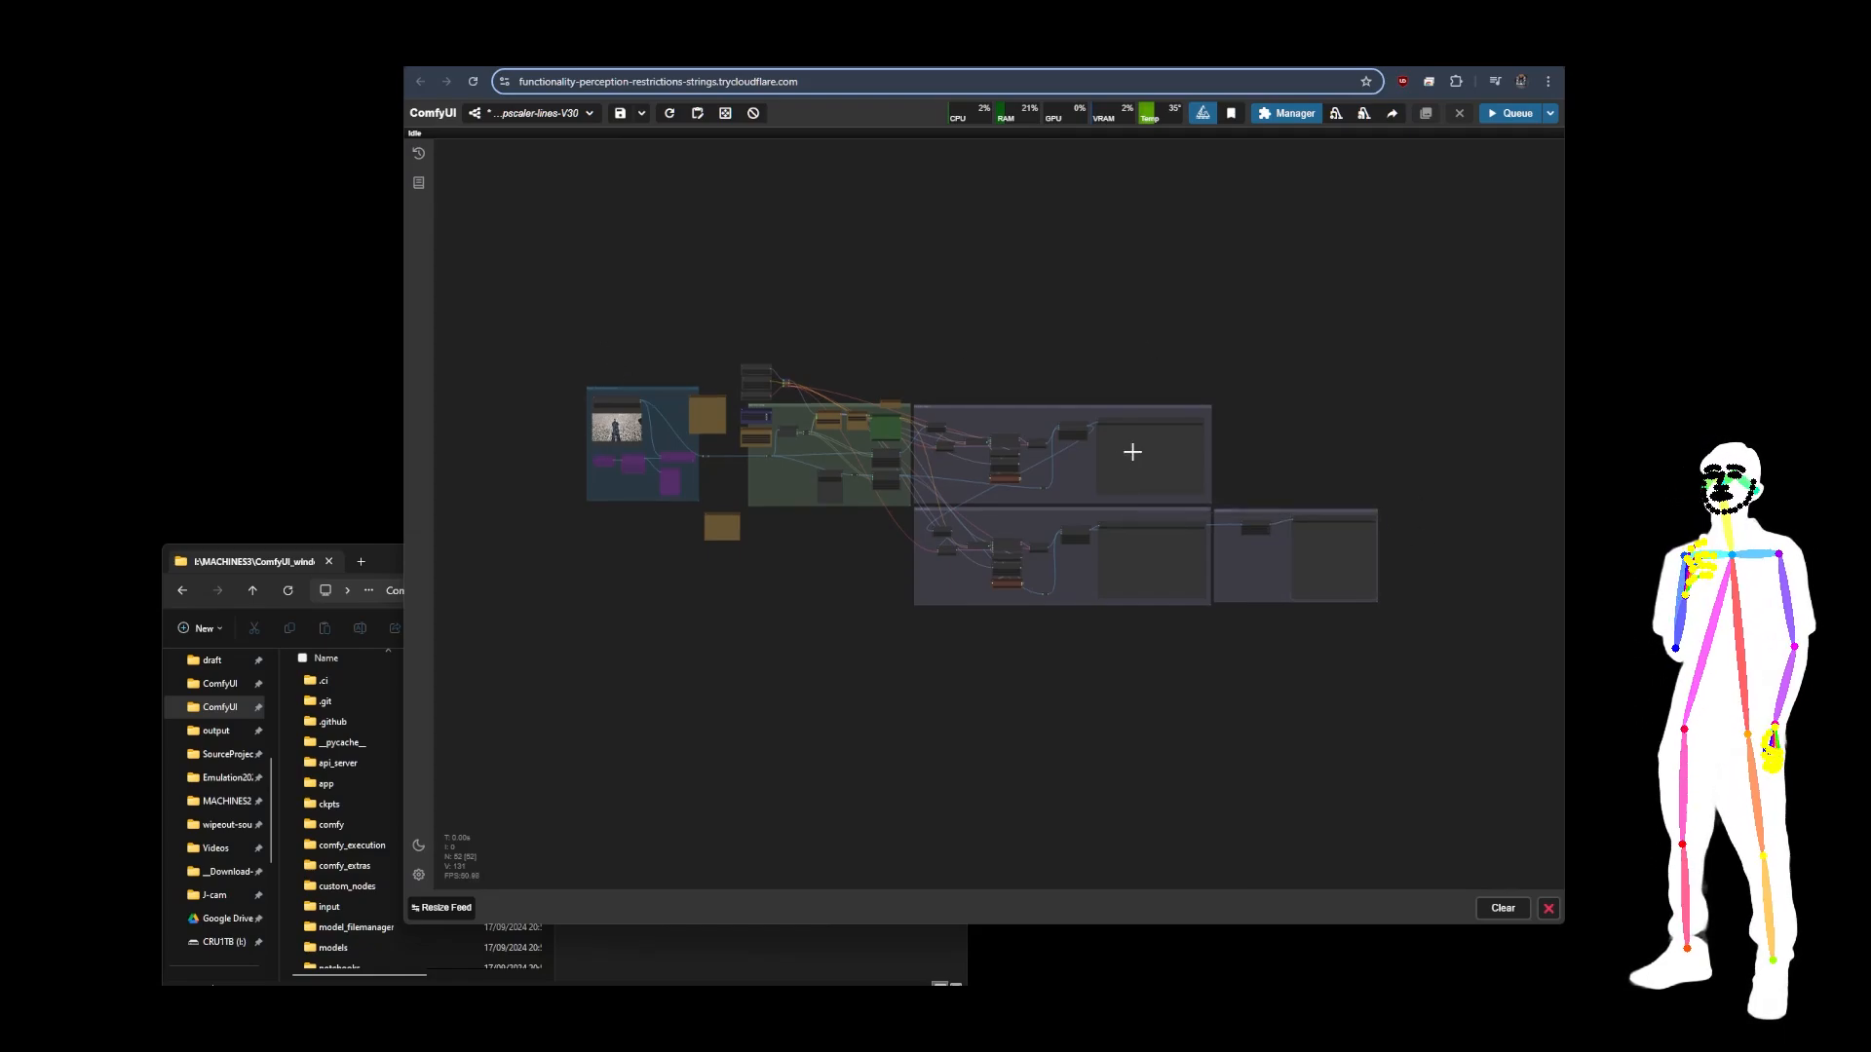
{"action": "scroll", "coordinate": [542, 422], "scroll_direction": "up", "scroll_amount": 6}
{"action": "scroll", "coordinate": [522, 380], "scroll_direction": "down", "scroll_amount": 2}
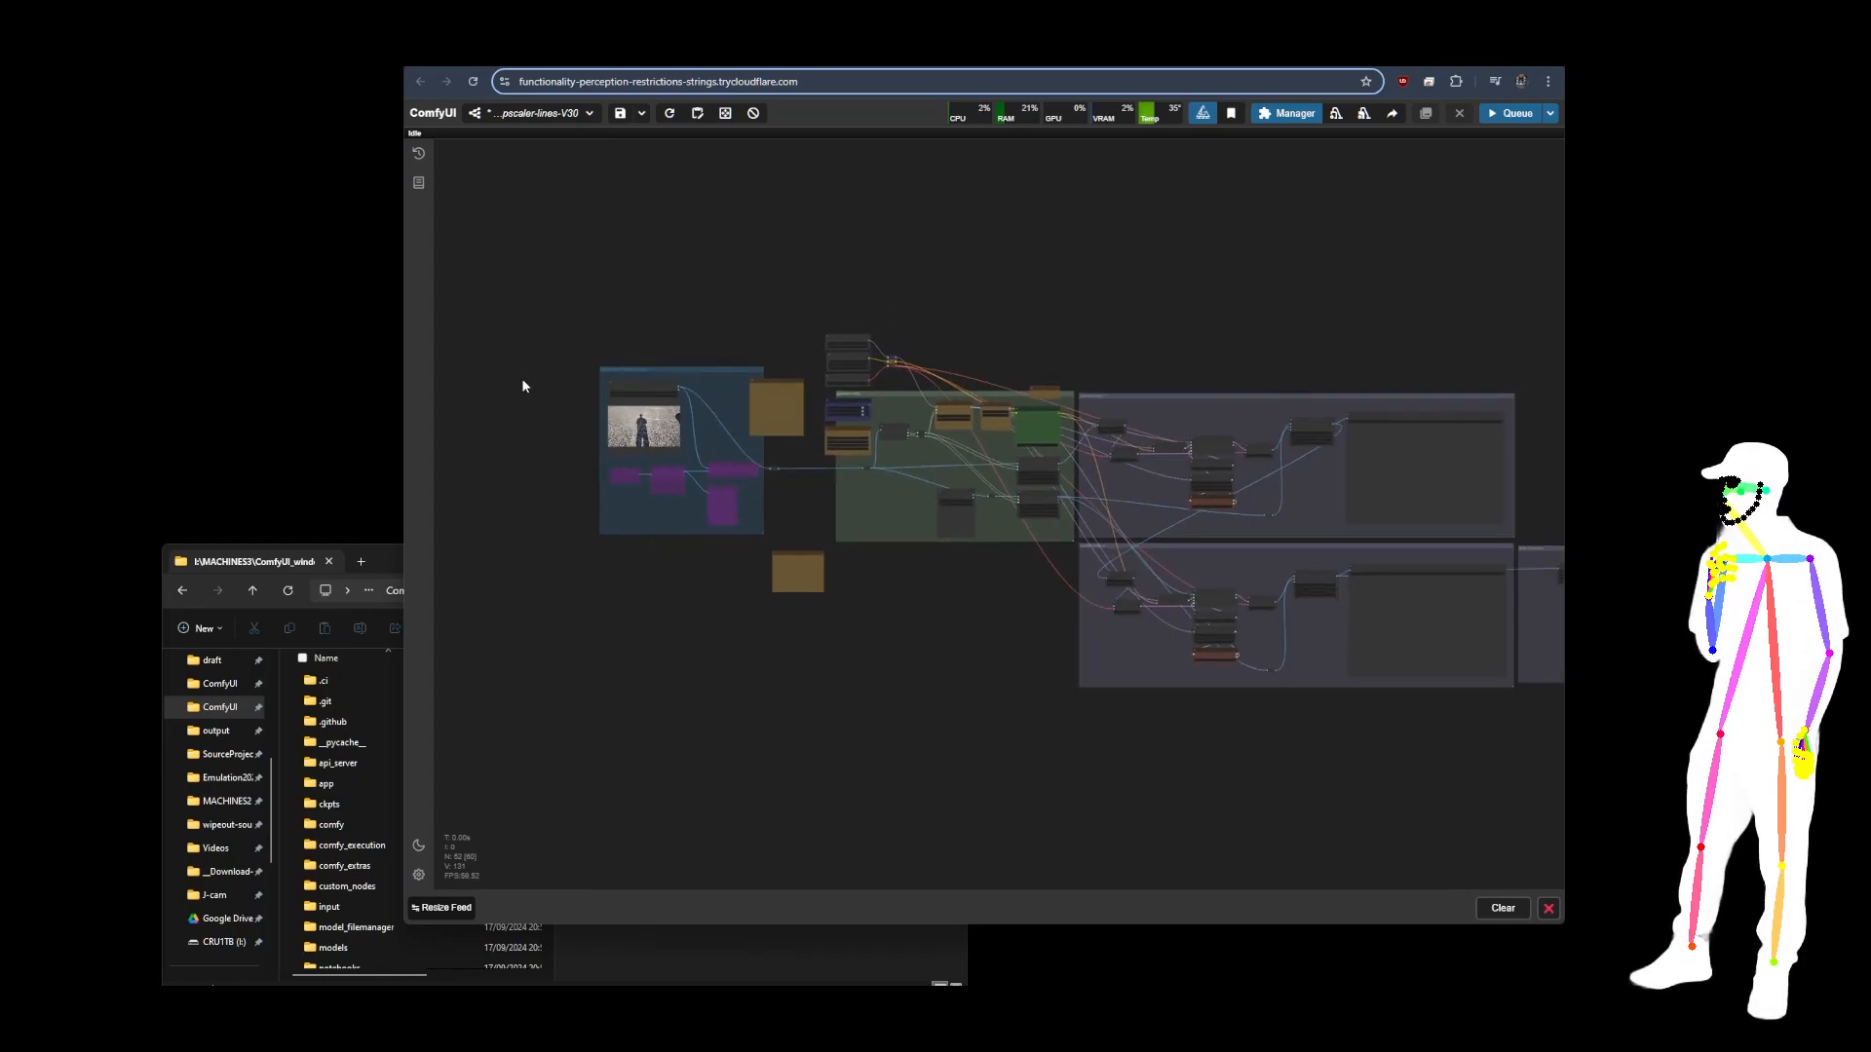
{"action": "scroll", "coordinate": [1103, 306], "scroll_direction": "down", "scroll_amount": 3}
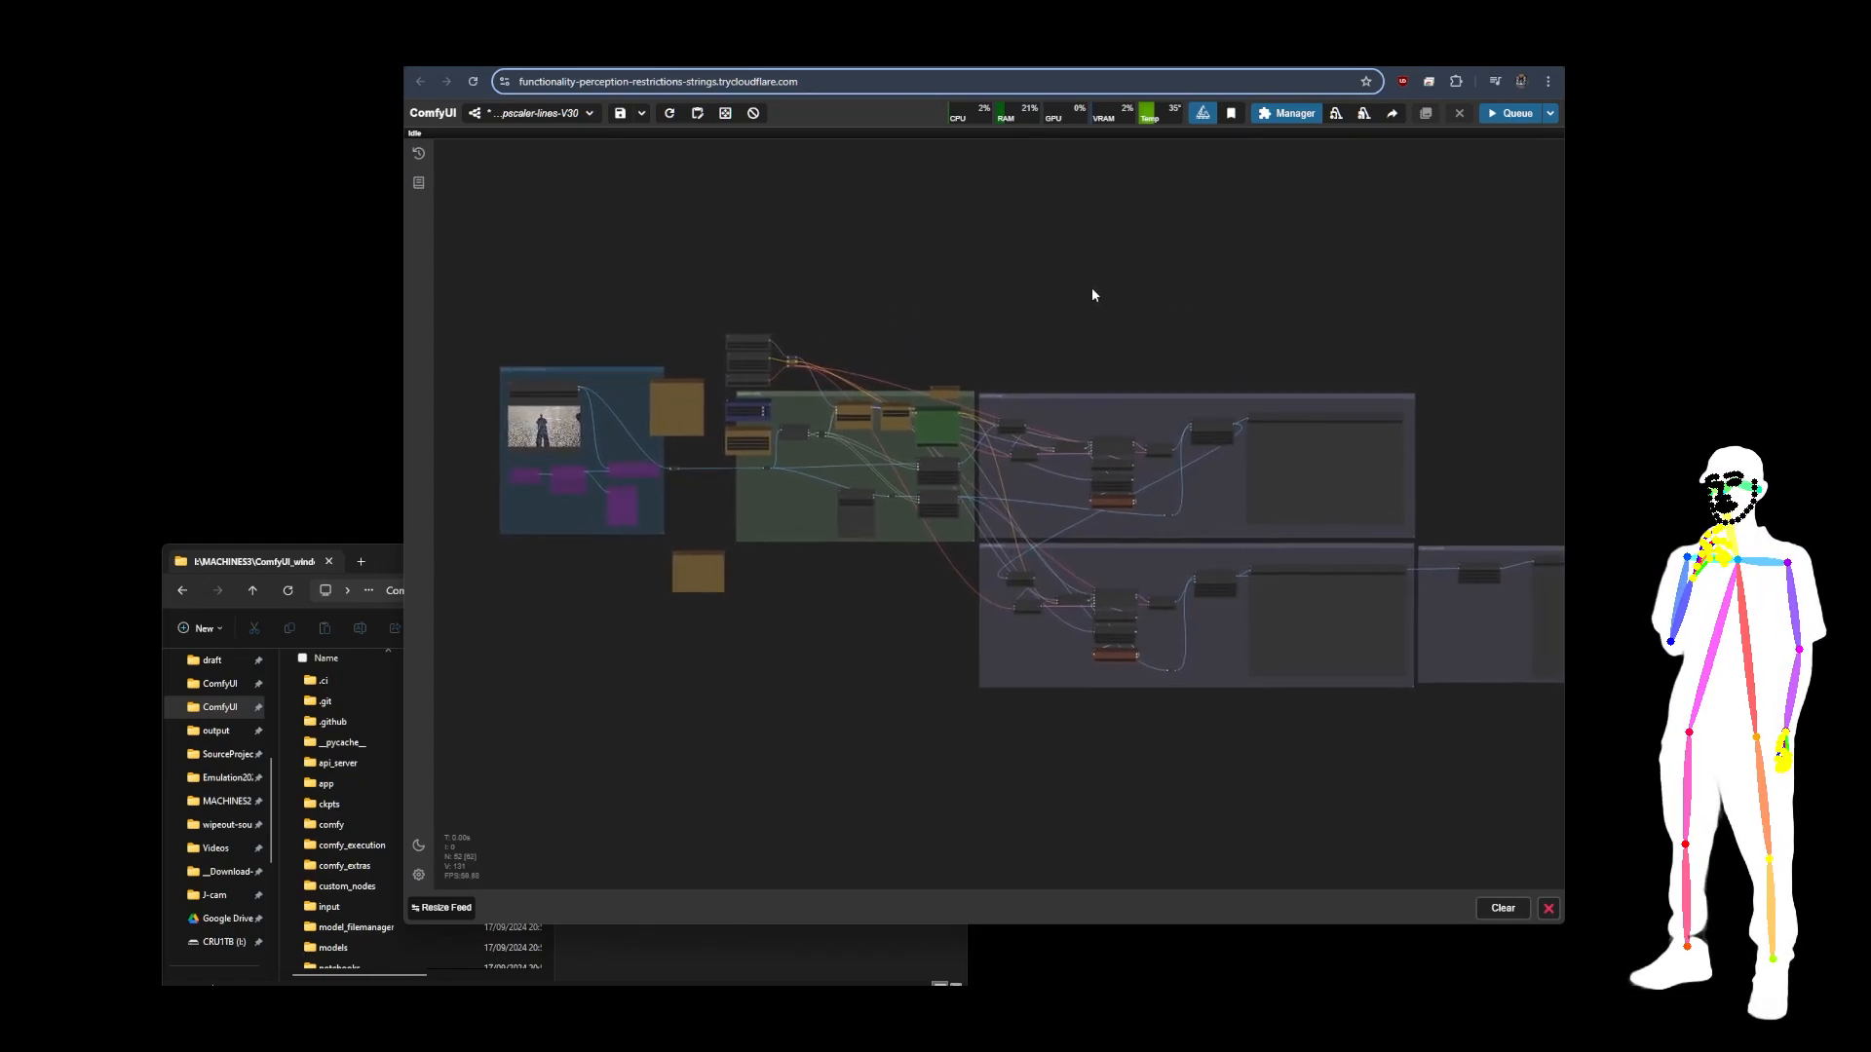
{"action": "left_click_drag", "start_coordinate": [1072, 290], "coordinate": [1033, 304]}
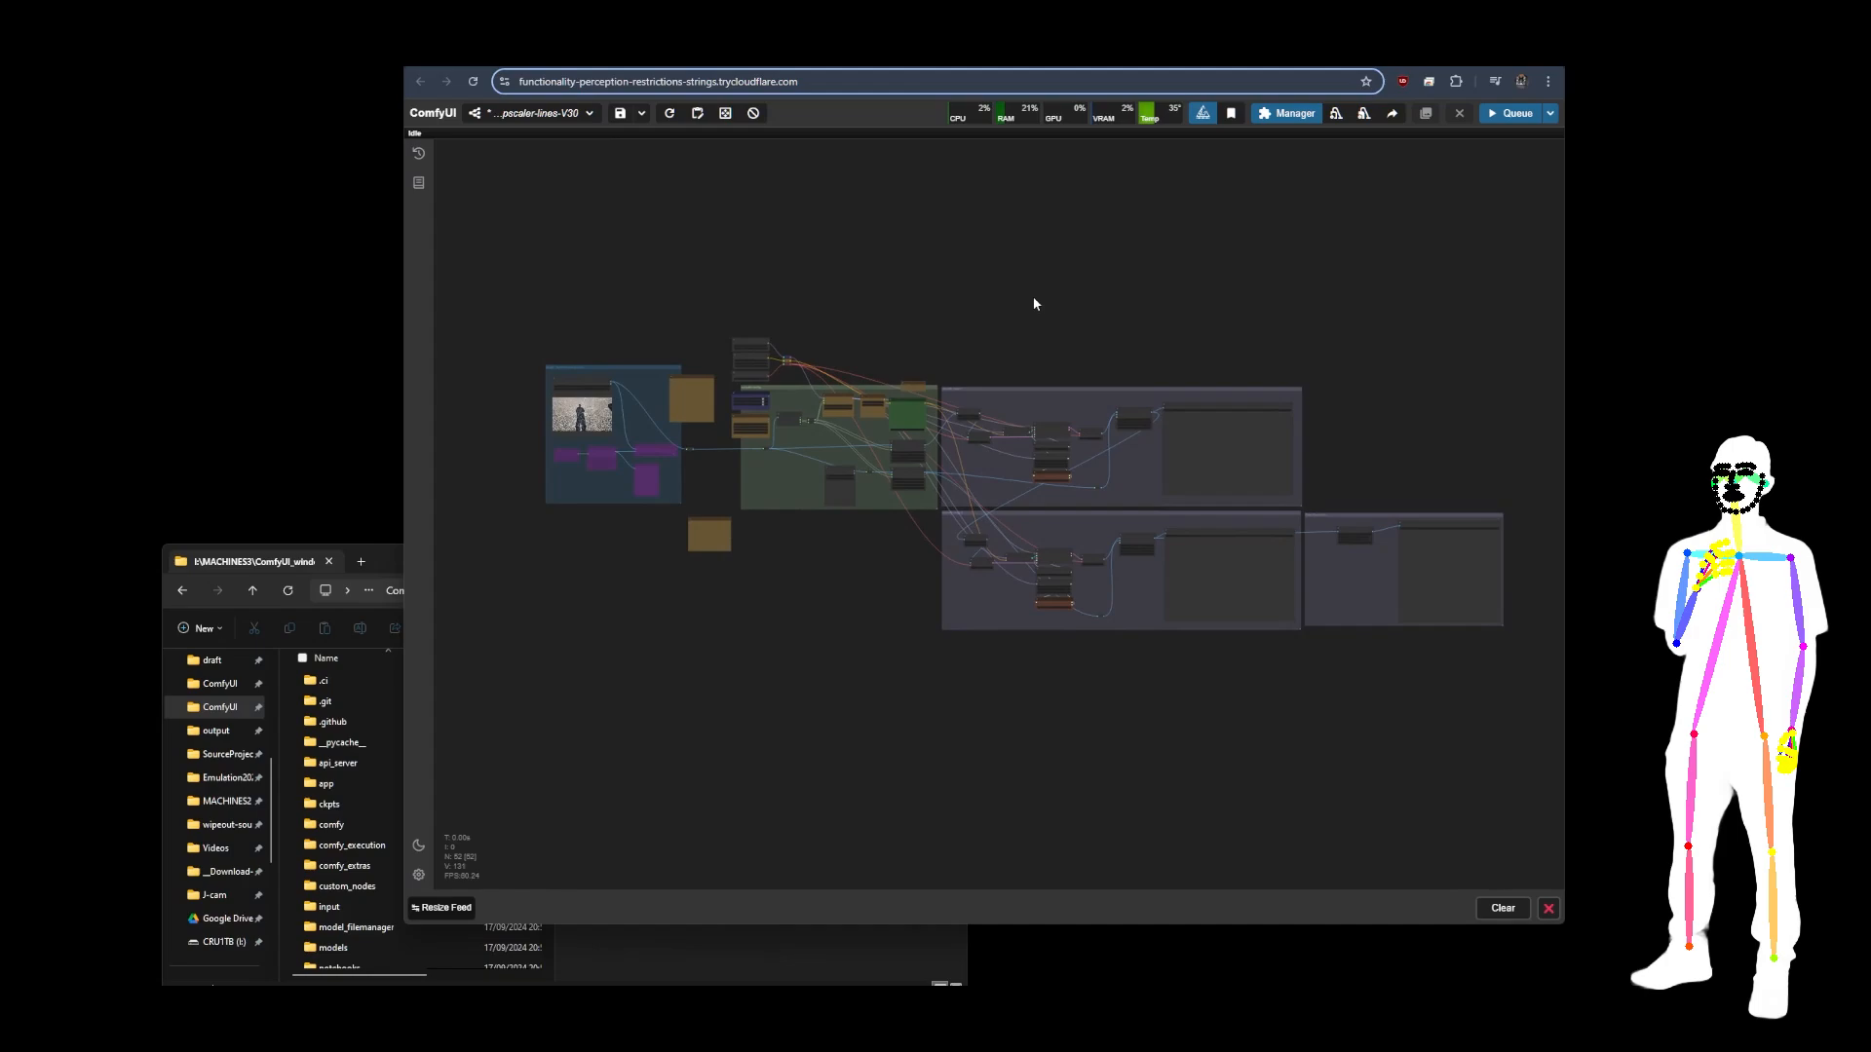
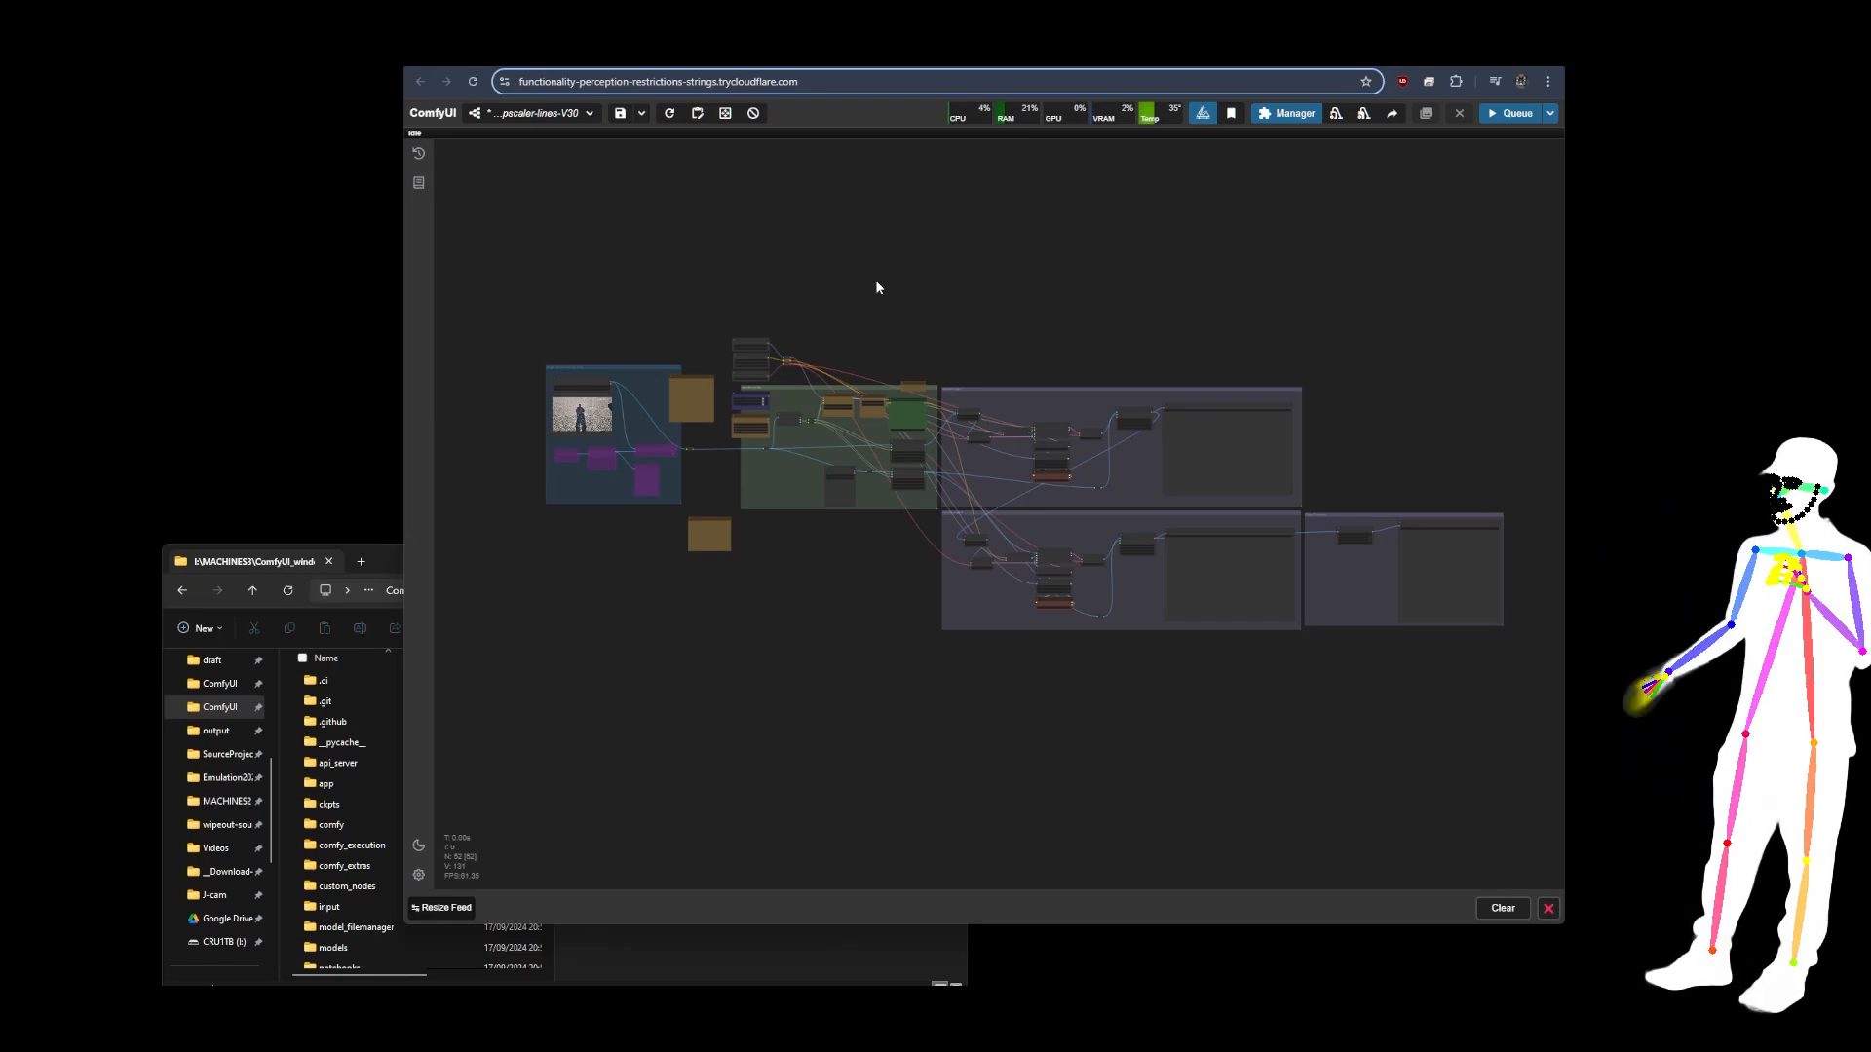
Switch to File Explorer and open the custom_nodes folder of the local ComfyUI installation.
{"action": "left_click", "coordinate": [699, 951]}
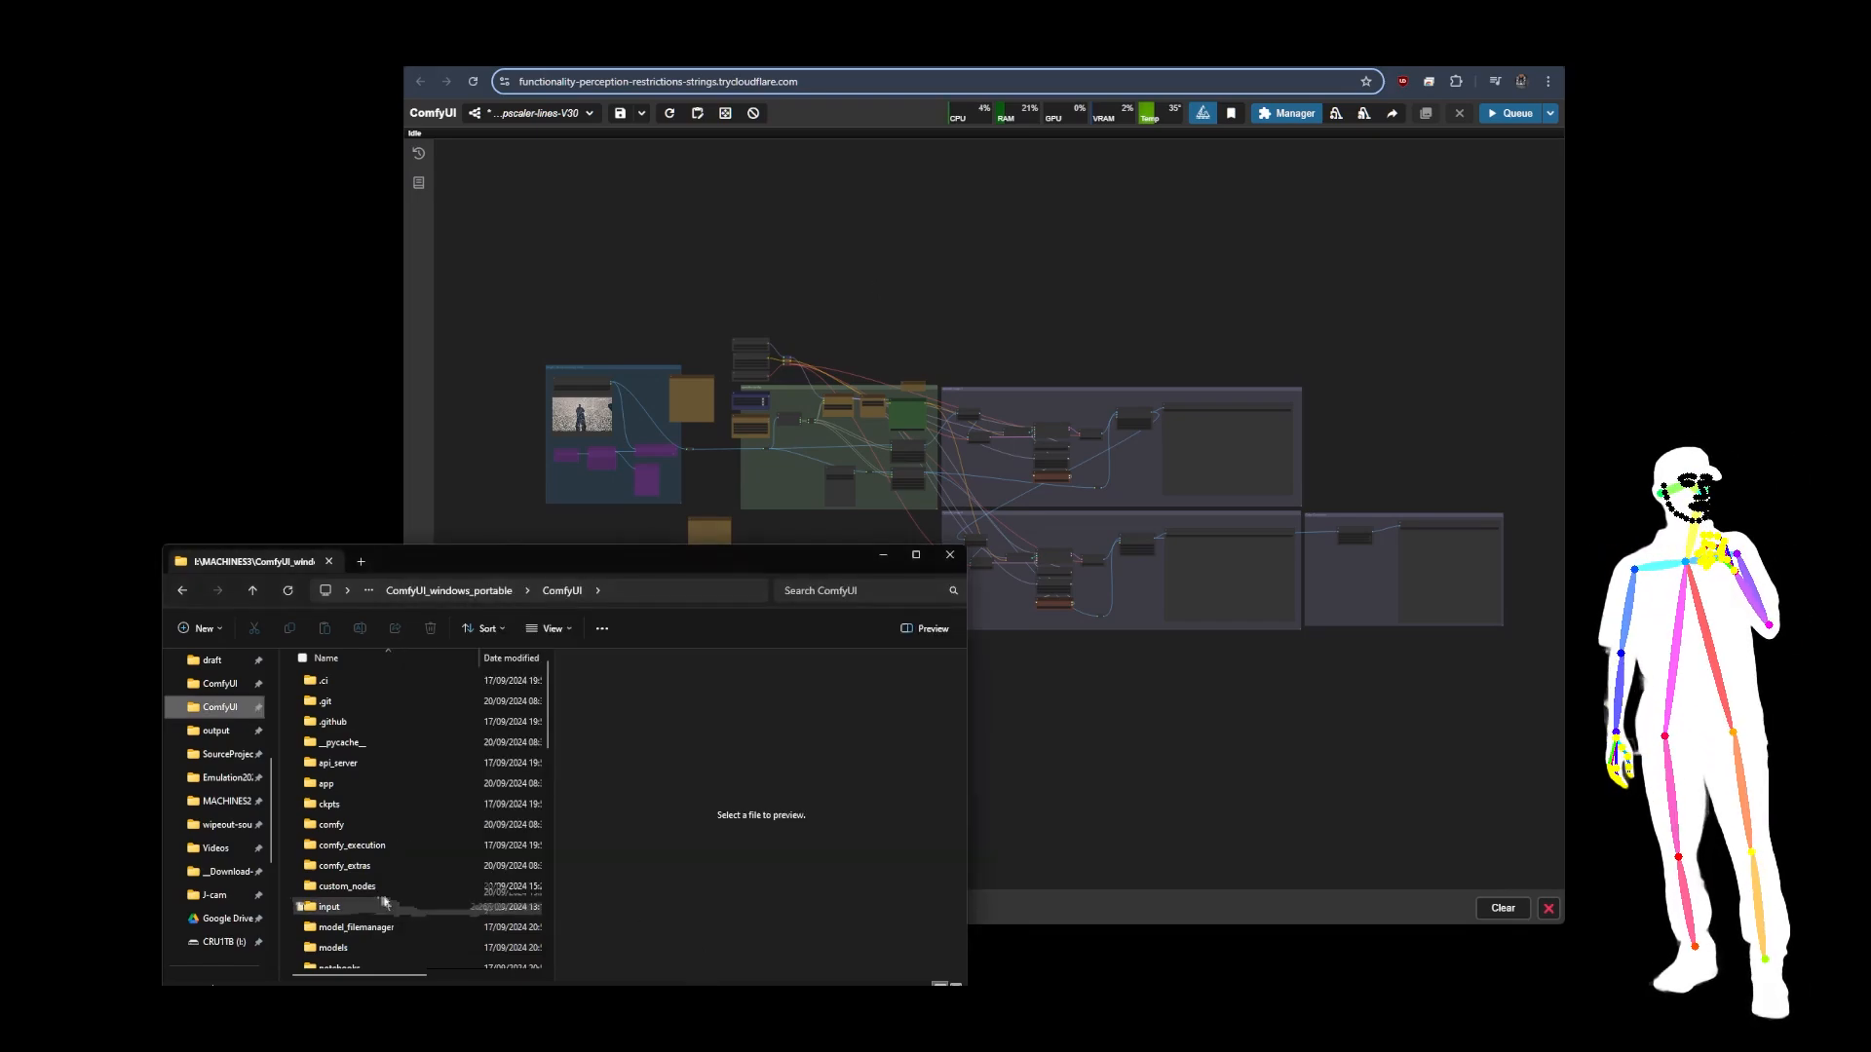
{"action": "left_click", "coordinate": [343, 887]}
{"action": "double_click", "coordinate": [343, 887]}
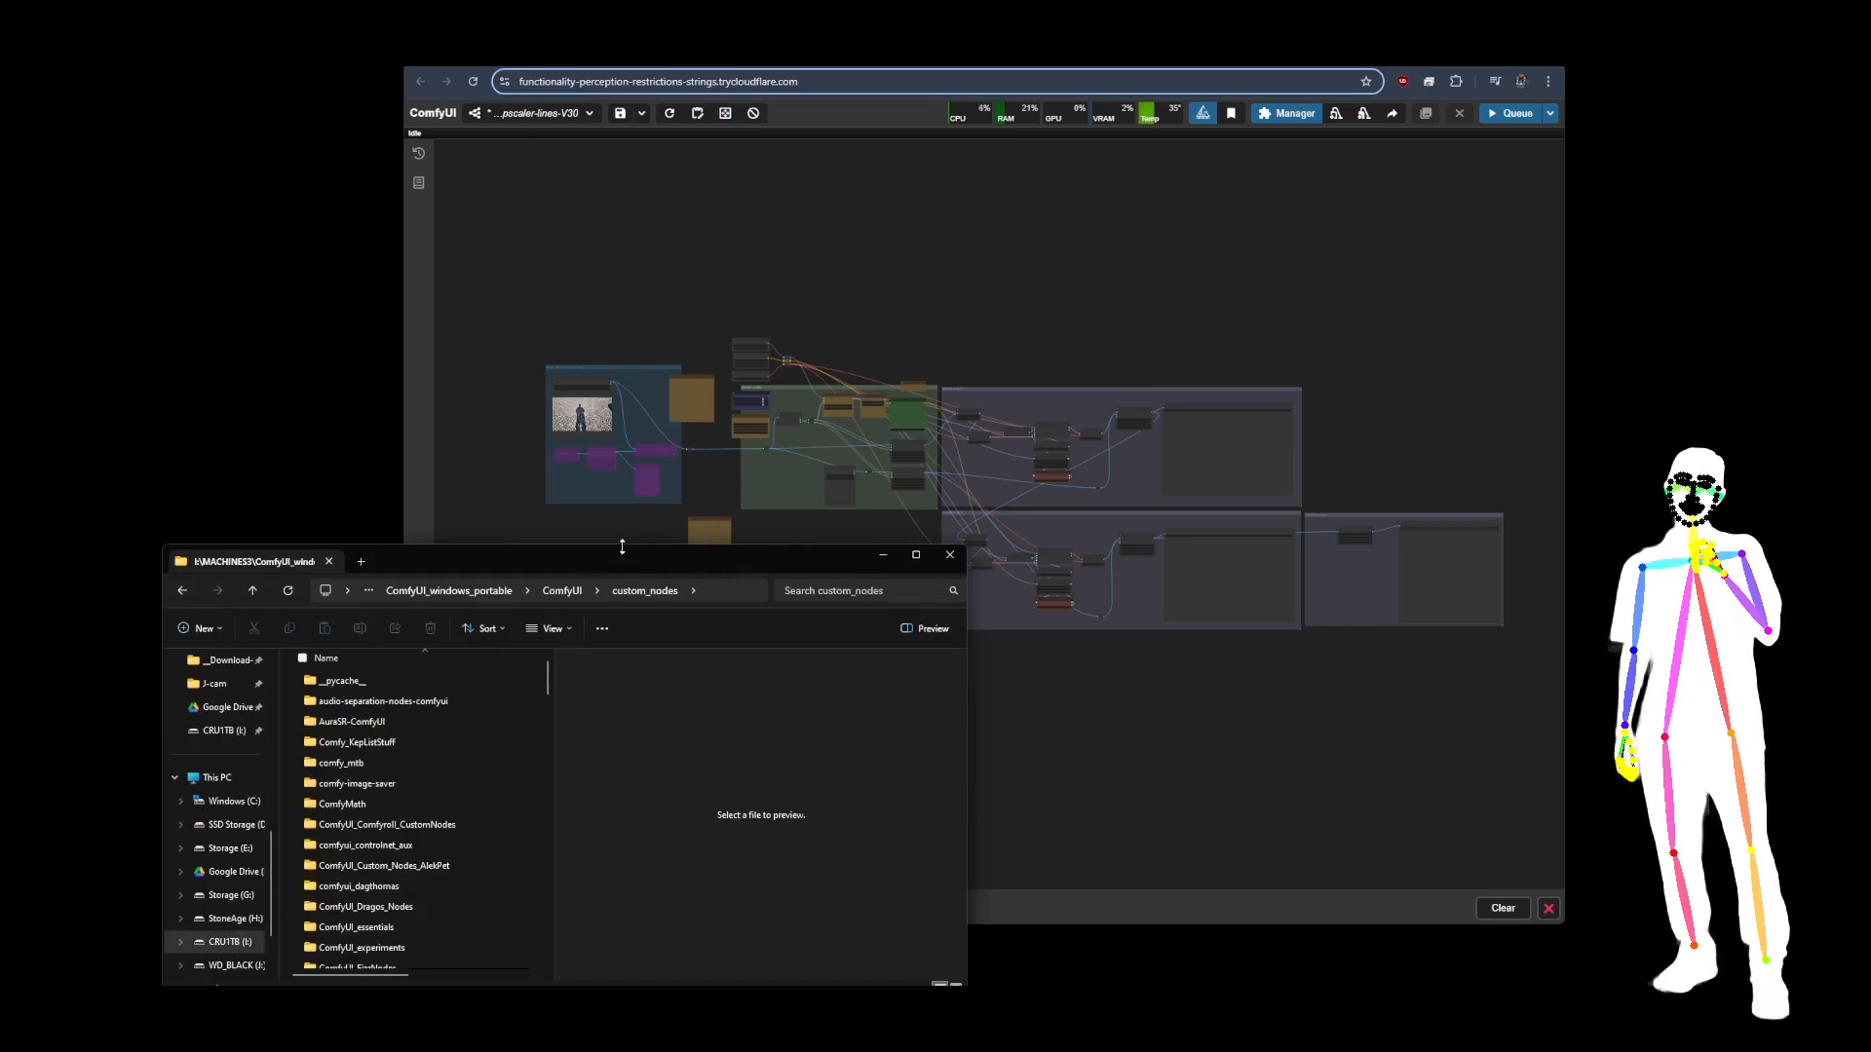
Enlarge the custom_nodes window, display its contents as icons, and select the folders from audio-separation-nodes-comfyui to x-flux-comfyui.
{"action": "left_click_drag", "start_coordinate": [626, 564], "coordinate": [625, 65]}
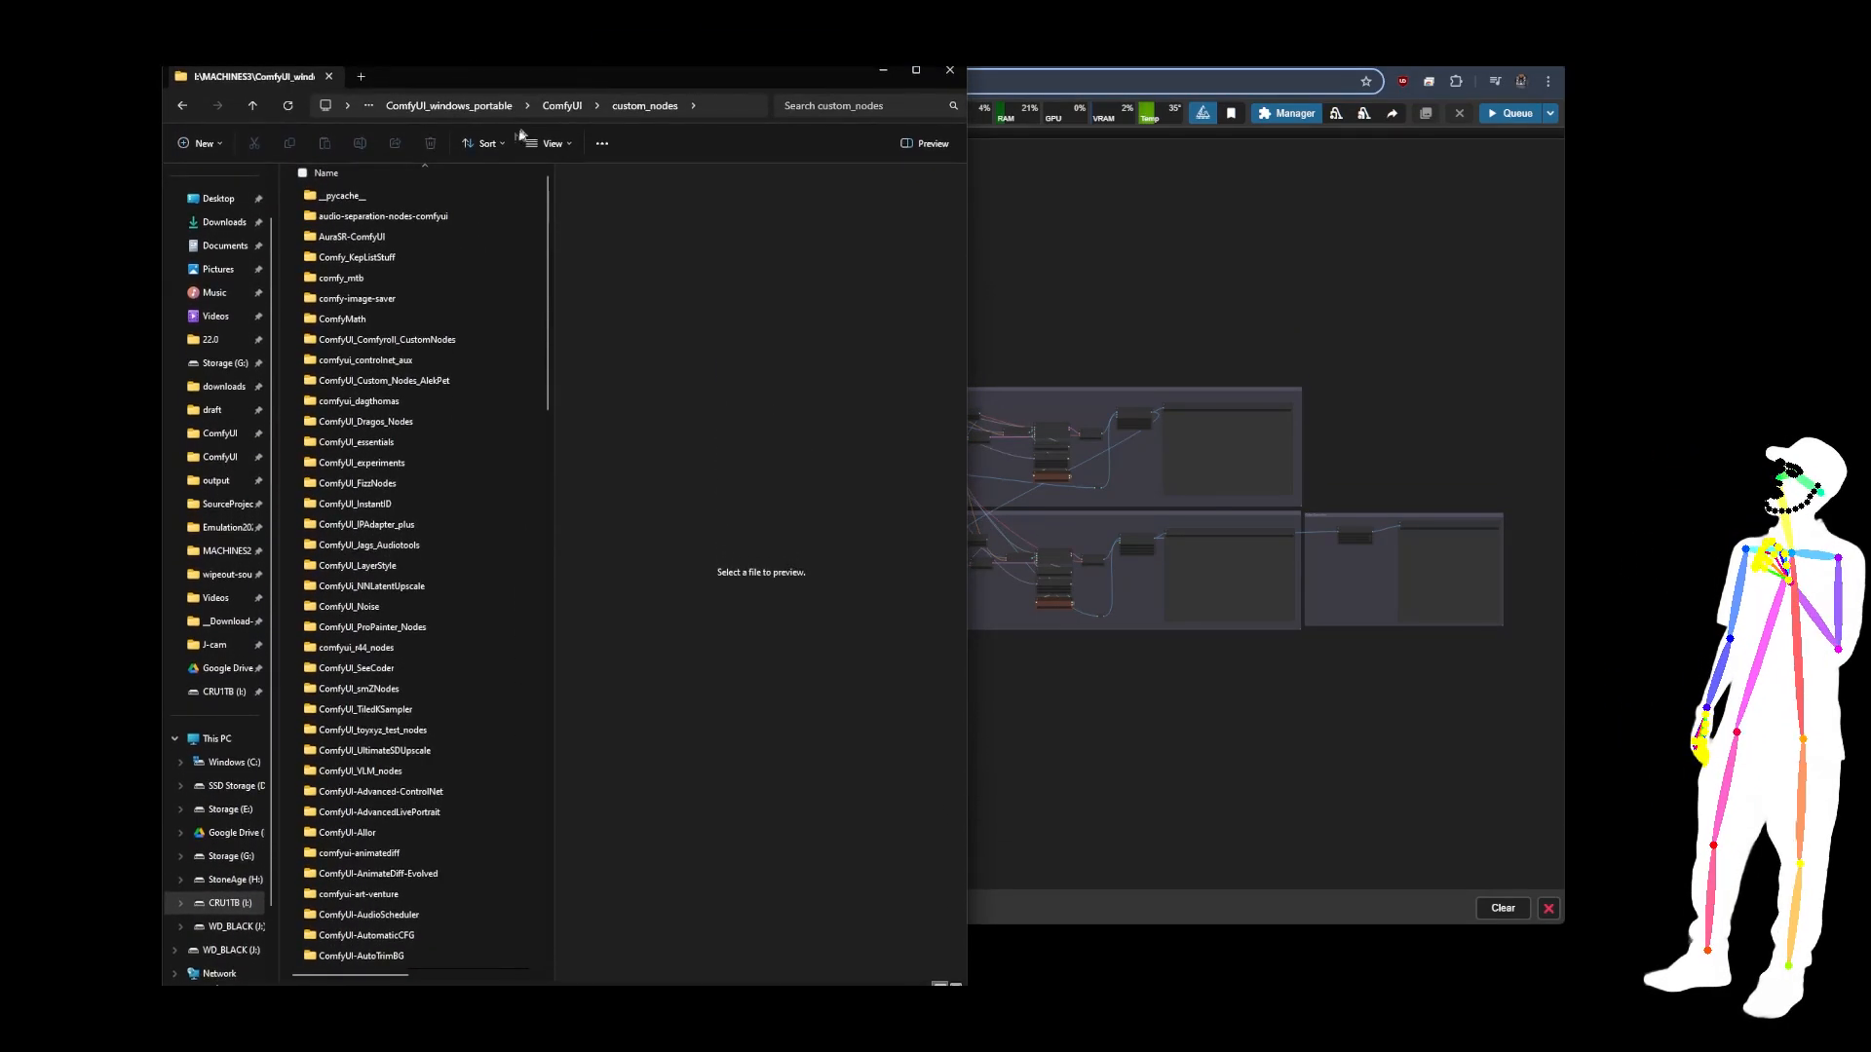
{"action": "left_click", "coordinate": [531, 147]}
{"action": "left_click", "coordinate": [559, 202]}
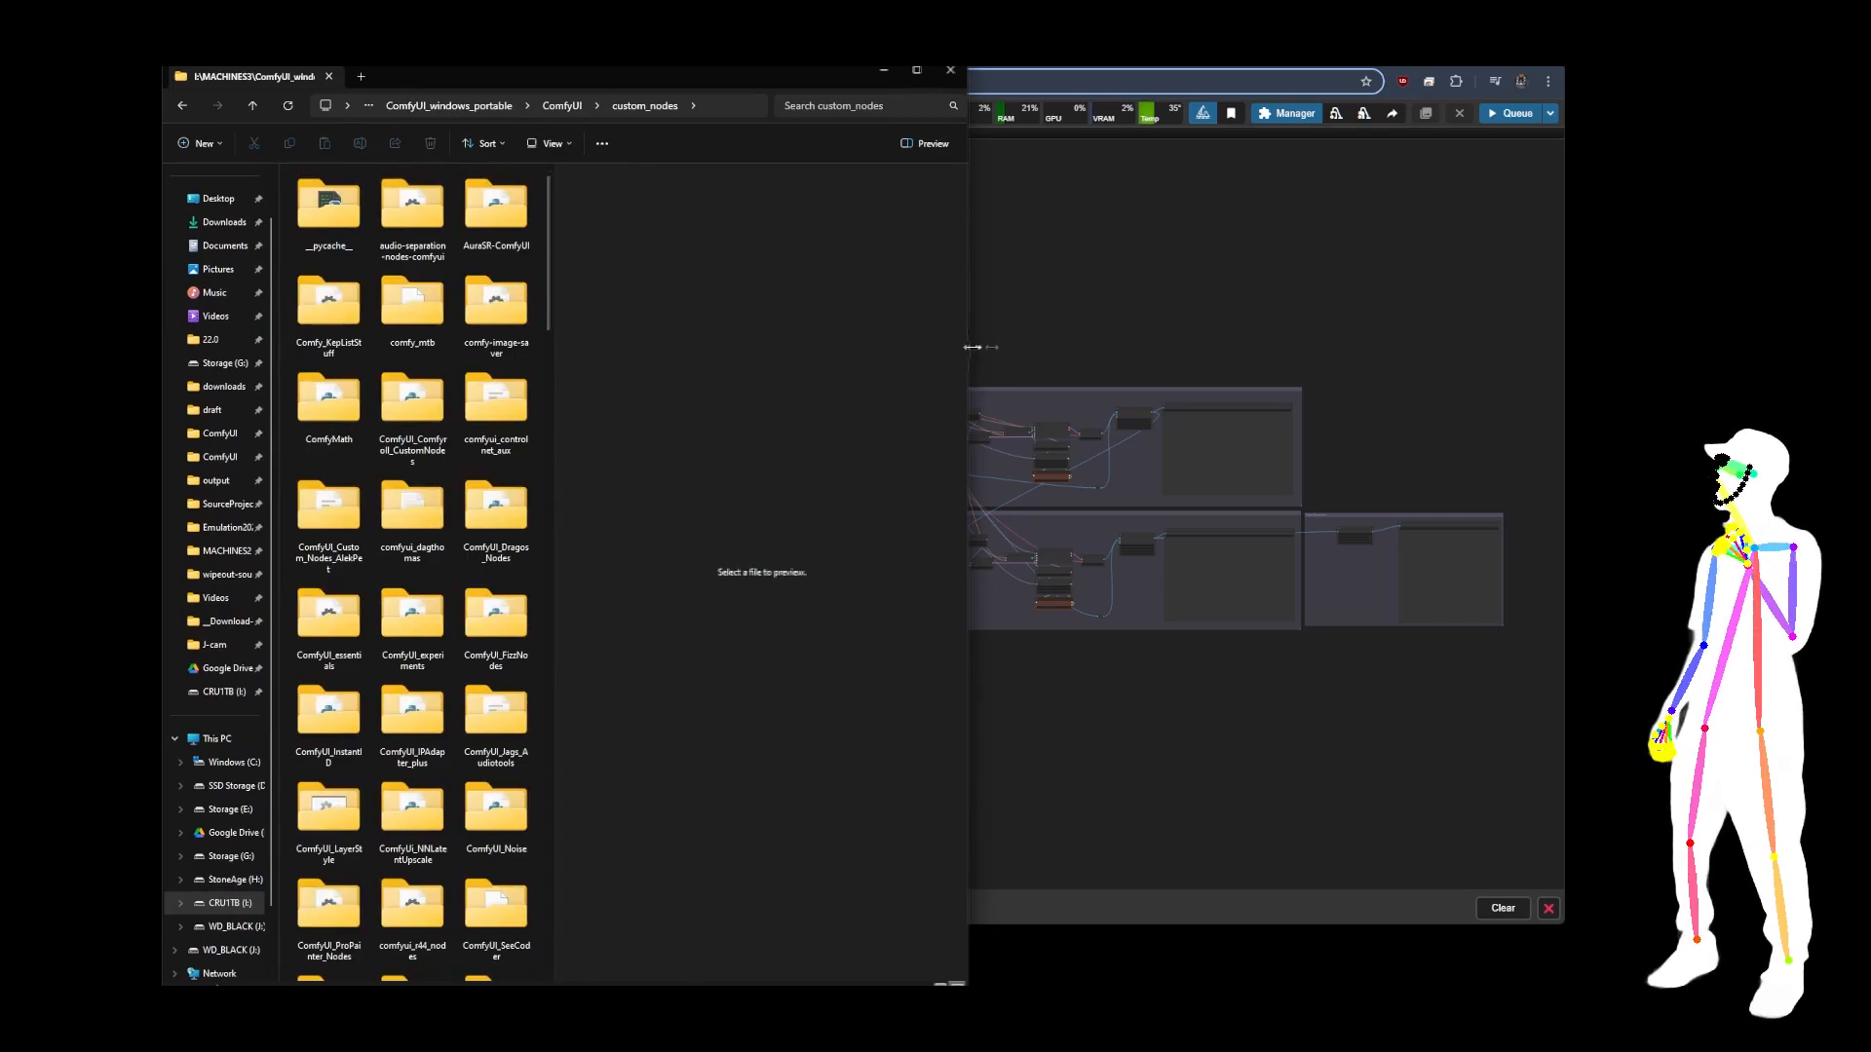
{"action": "left_click_drag", "start_coordinate": [969, 346], "coordinate": [1710, 346]}
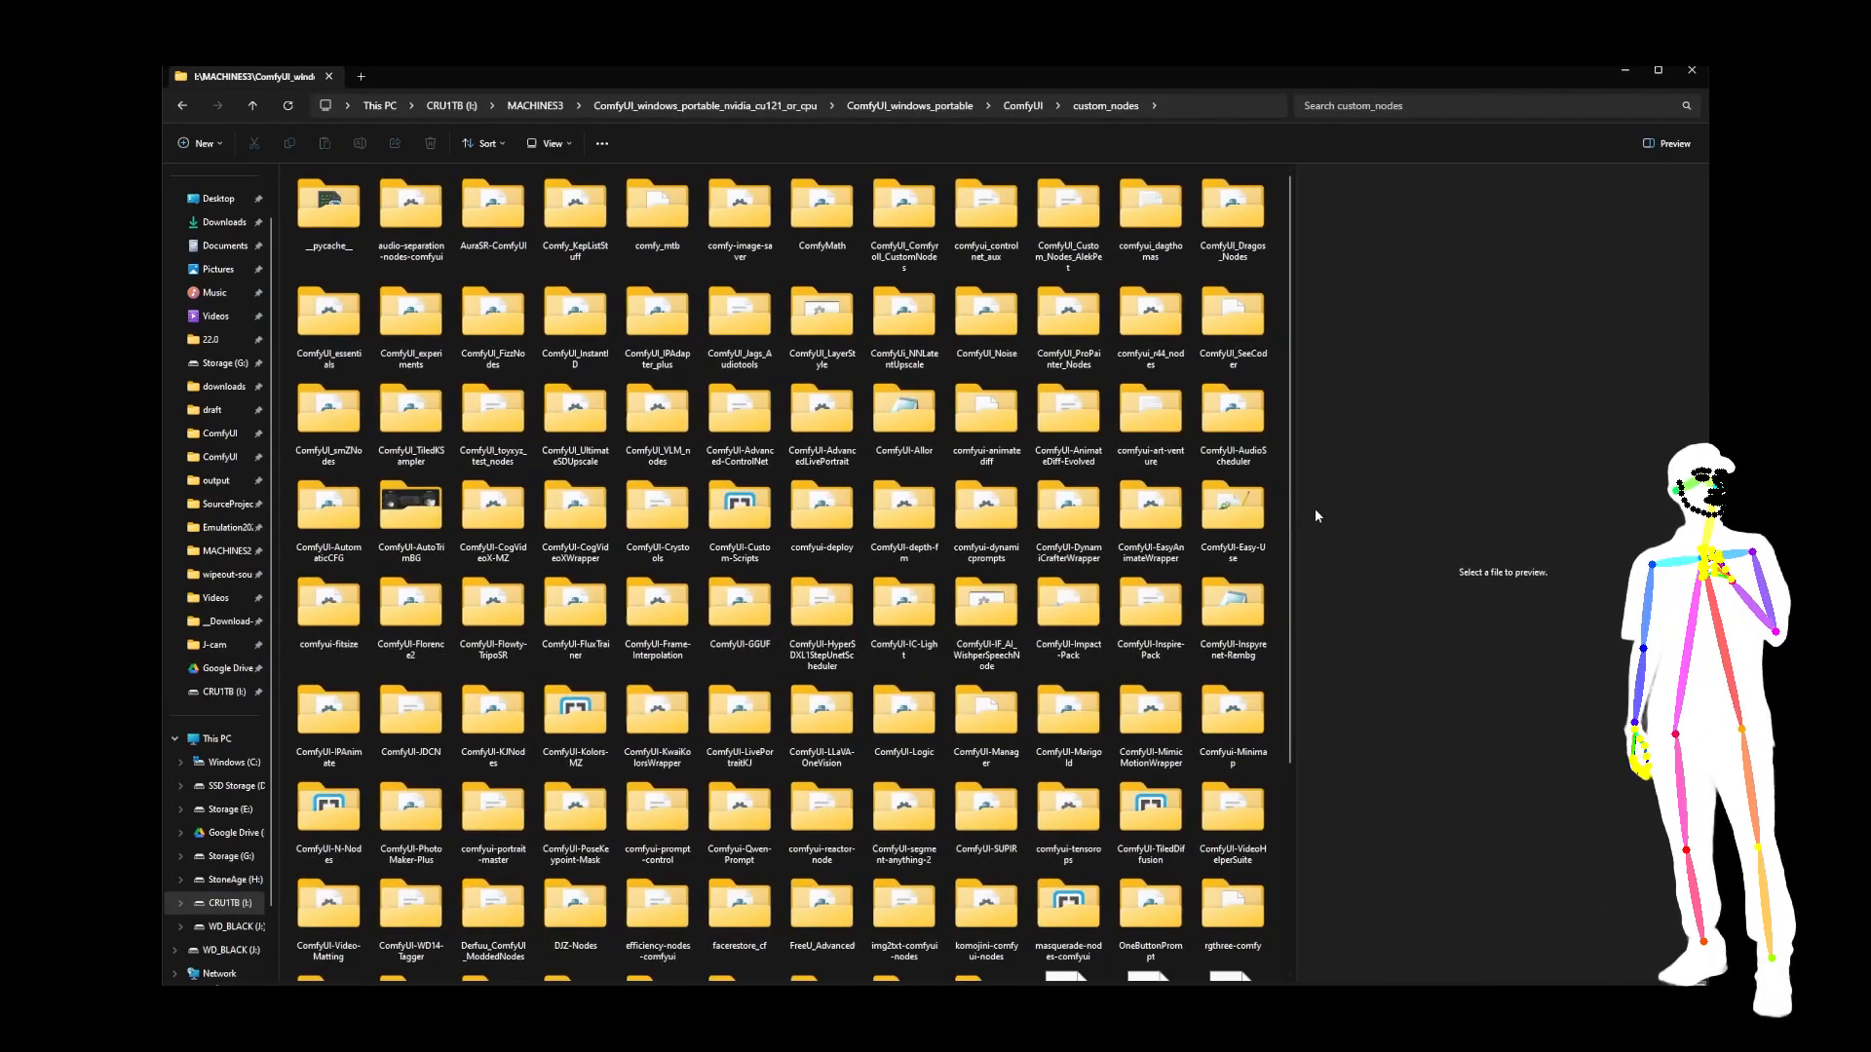
{"action": "left_click_drag", "start_coordinate": [1297, 525], "coordinate": [1498, 527]}
{"action": "left_click", "coordinate": [1421, 834]}
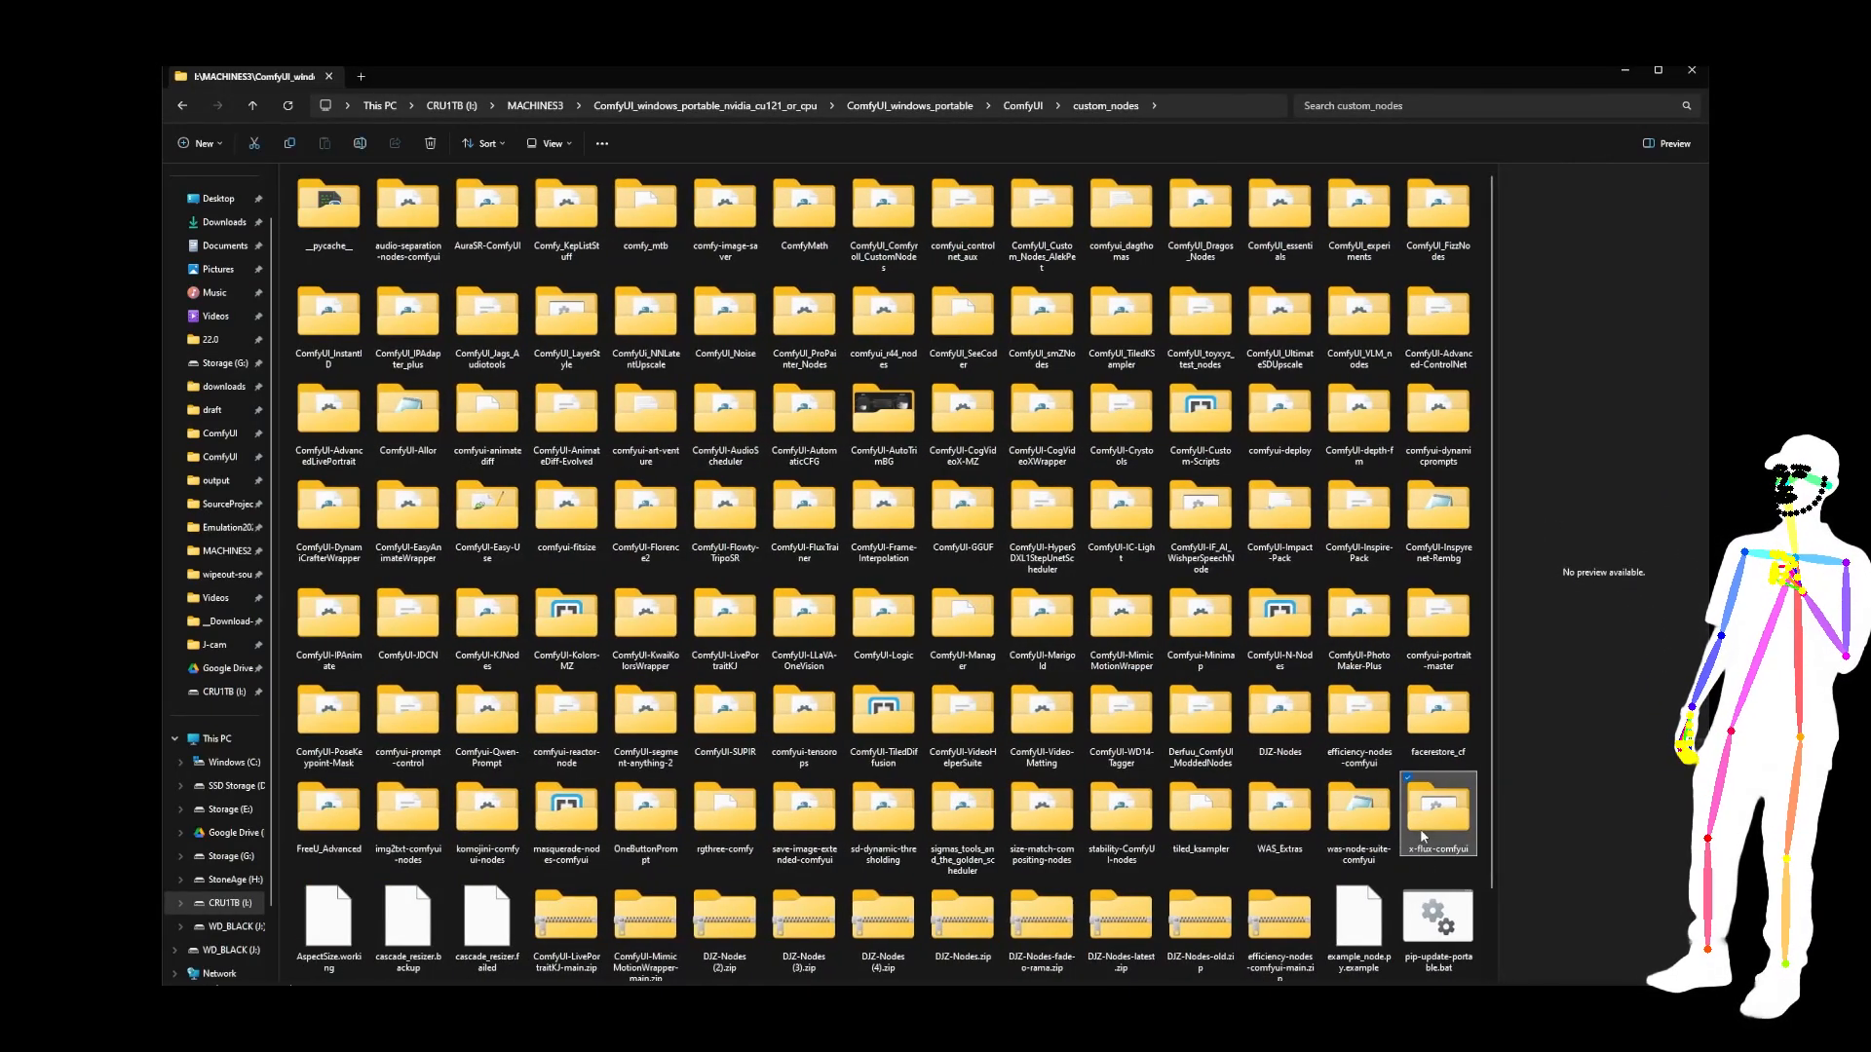
{"action": "left_click", "coordinate": [421, 219], "text": "shift"}
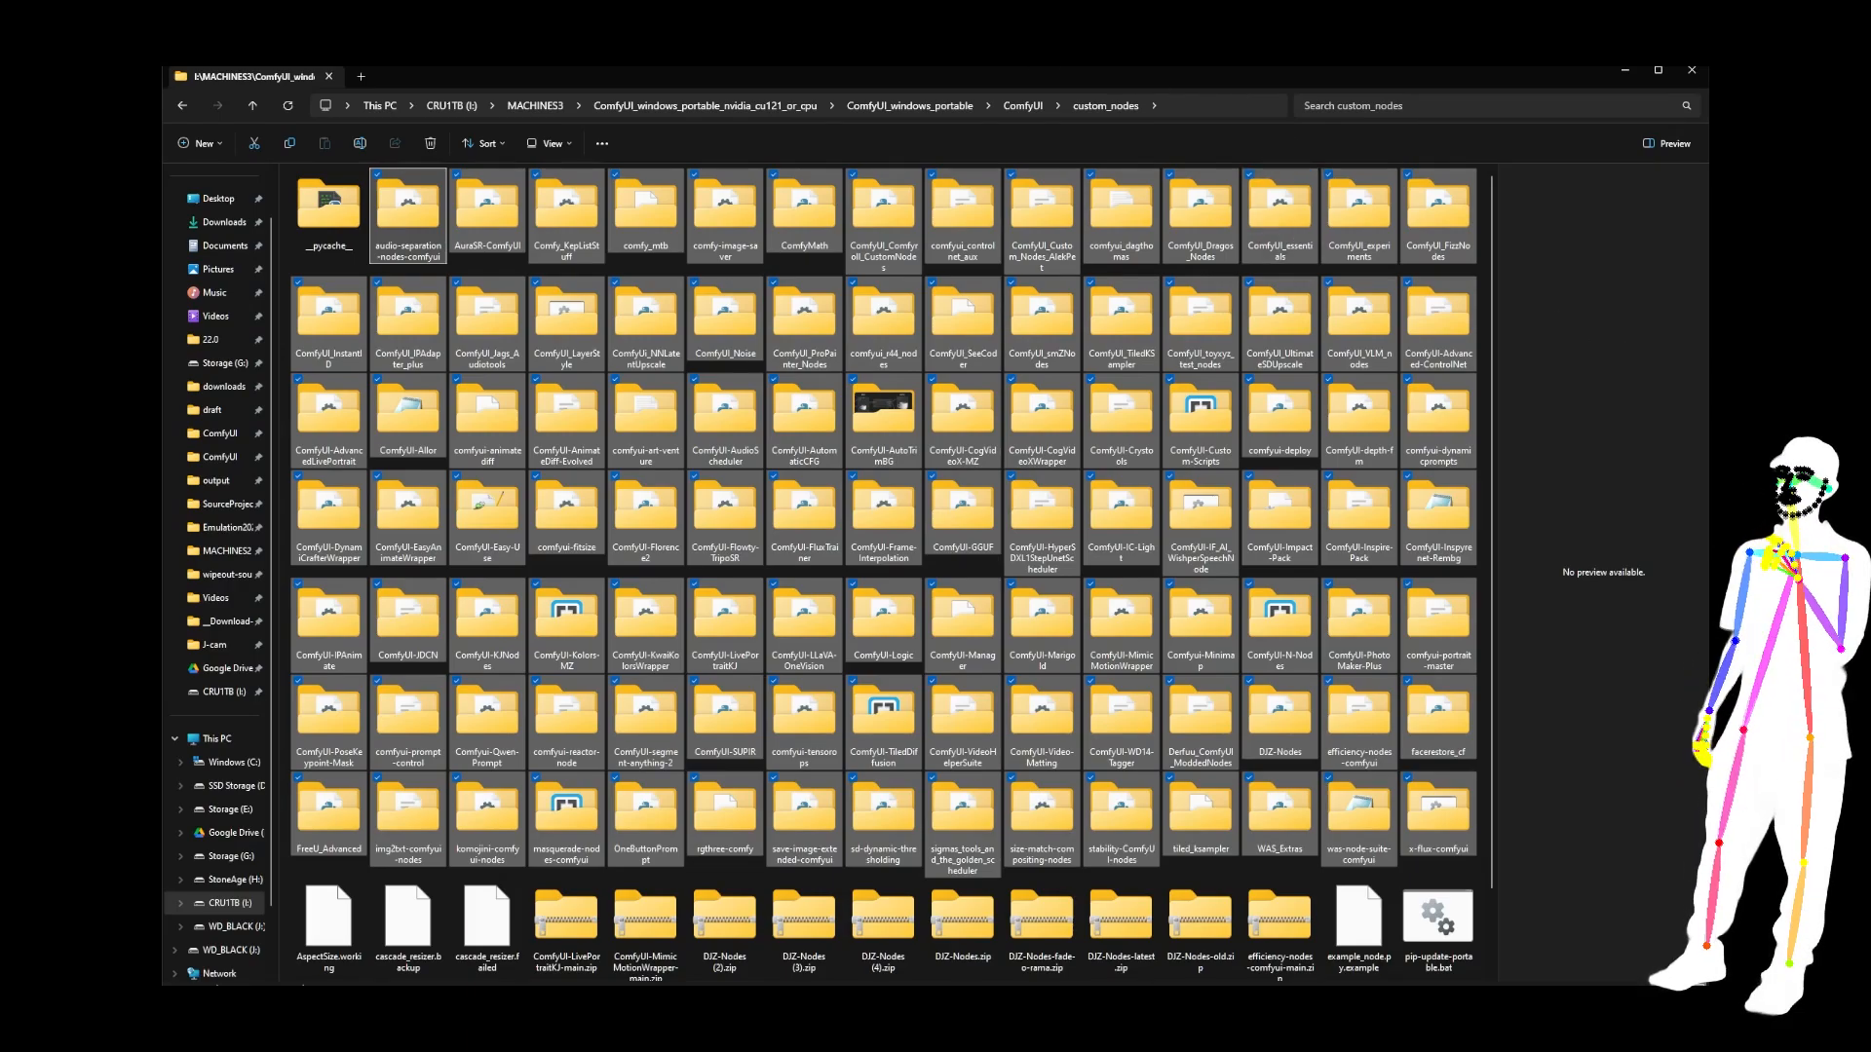
Switch to the default.sh script on GitHub and highlight all repository URLs in its NODES list for review.
{"action": "key", "text": "alt+Tab"}
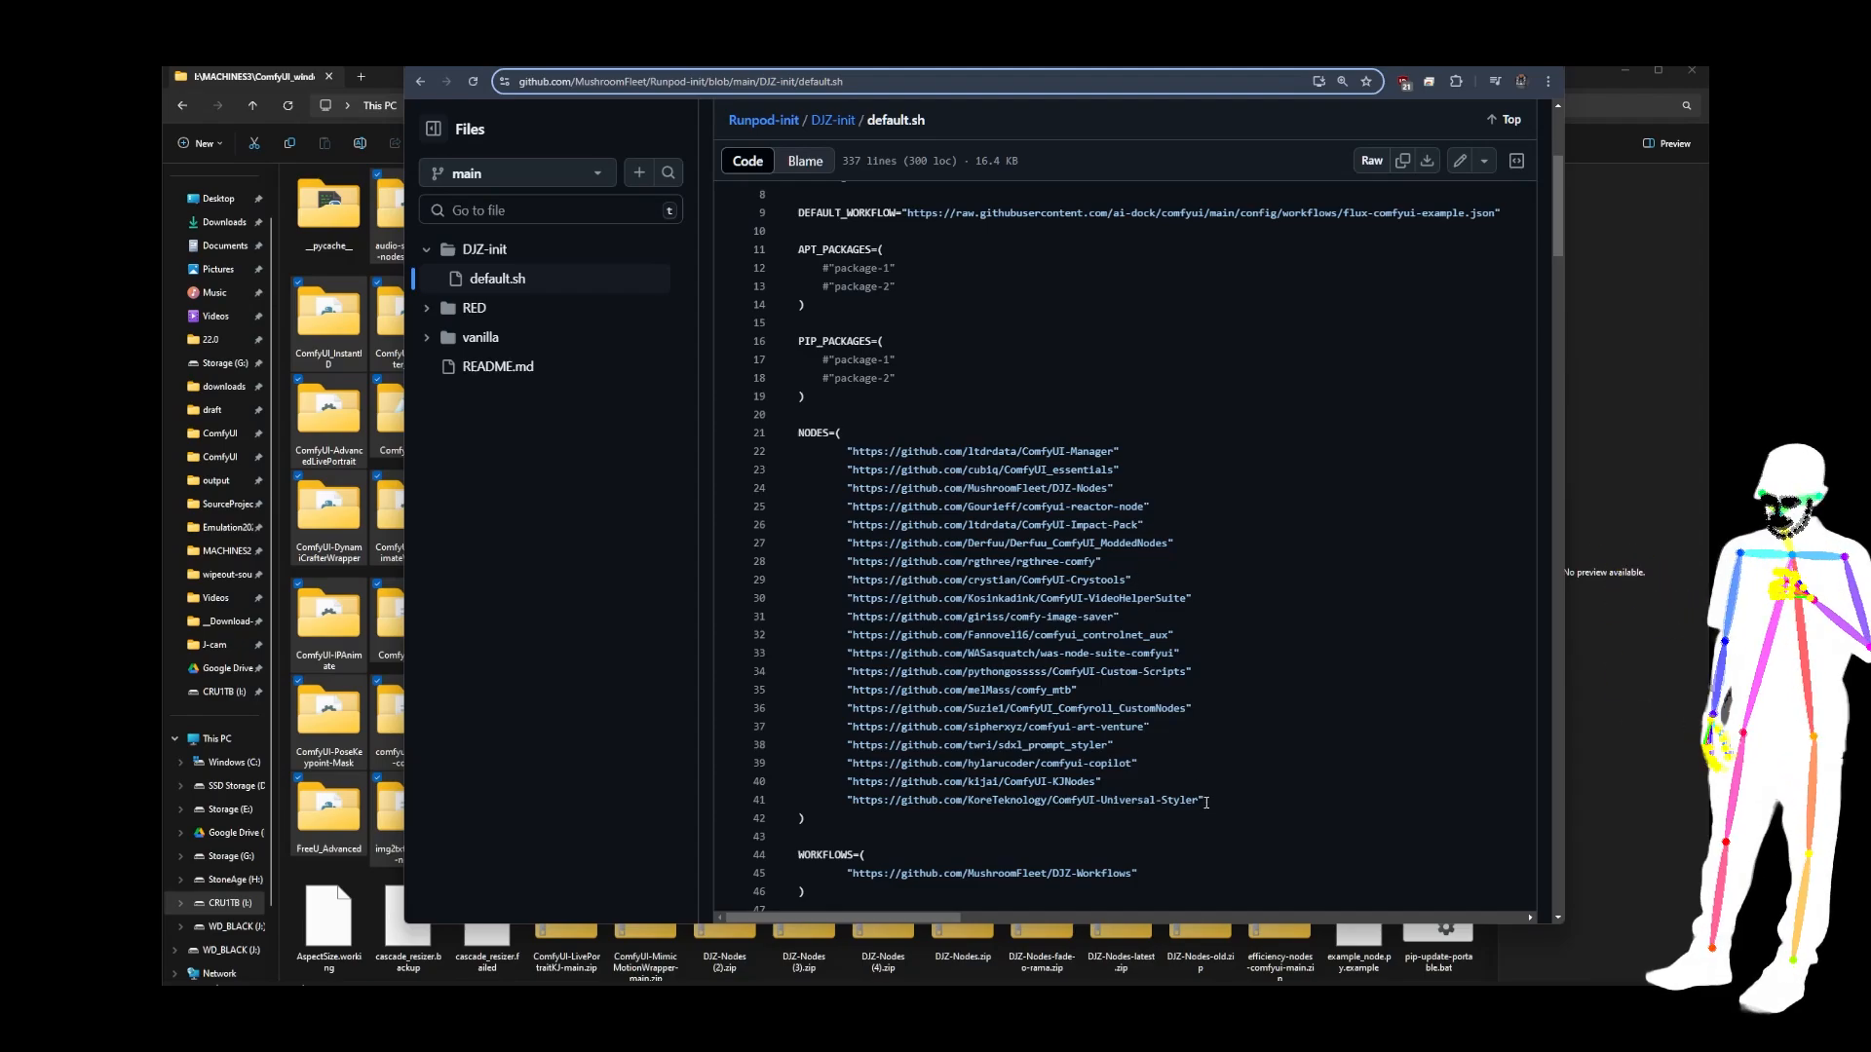
{"action": "left_click_drag", "start_coordinate": [1210, 805], "coordinate": [836, 447]}
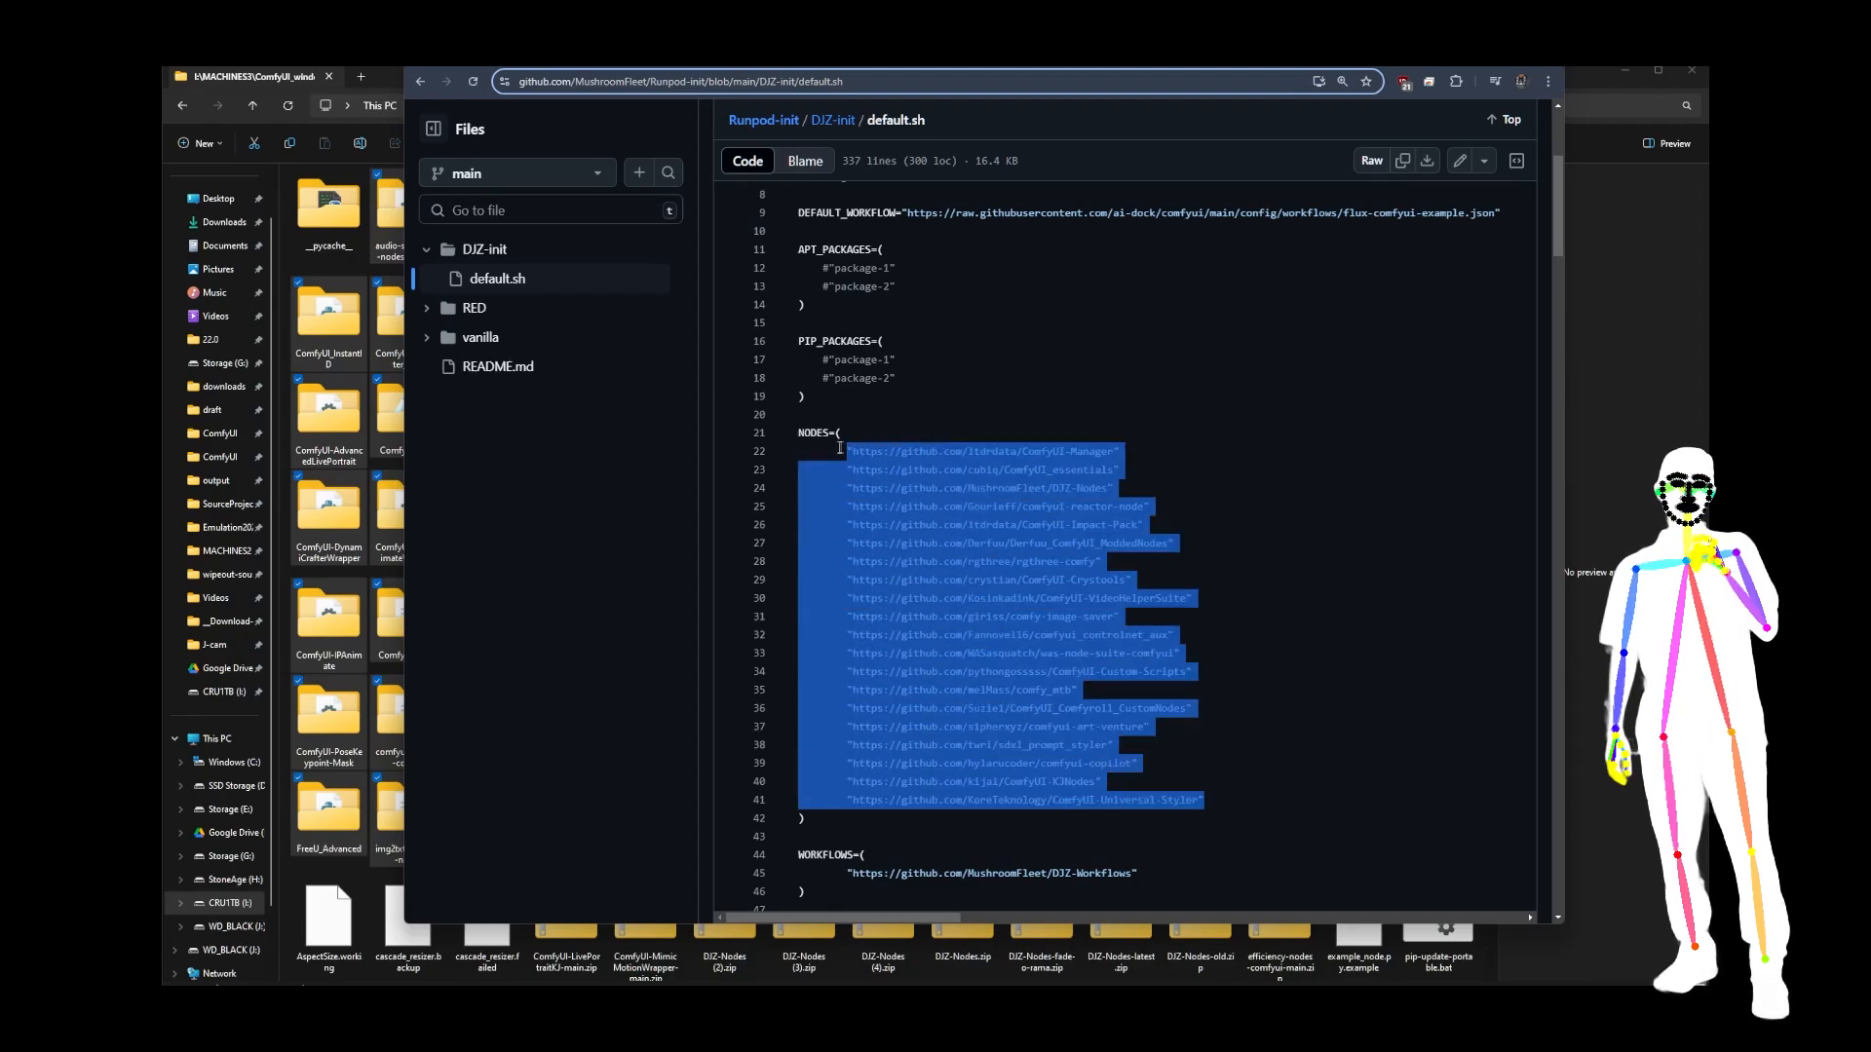
{"action": "scroll", "coordinate": [1040, 640], "scroll_direction": "down", "scroll_amount": 3}
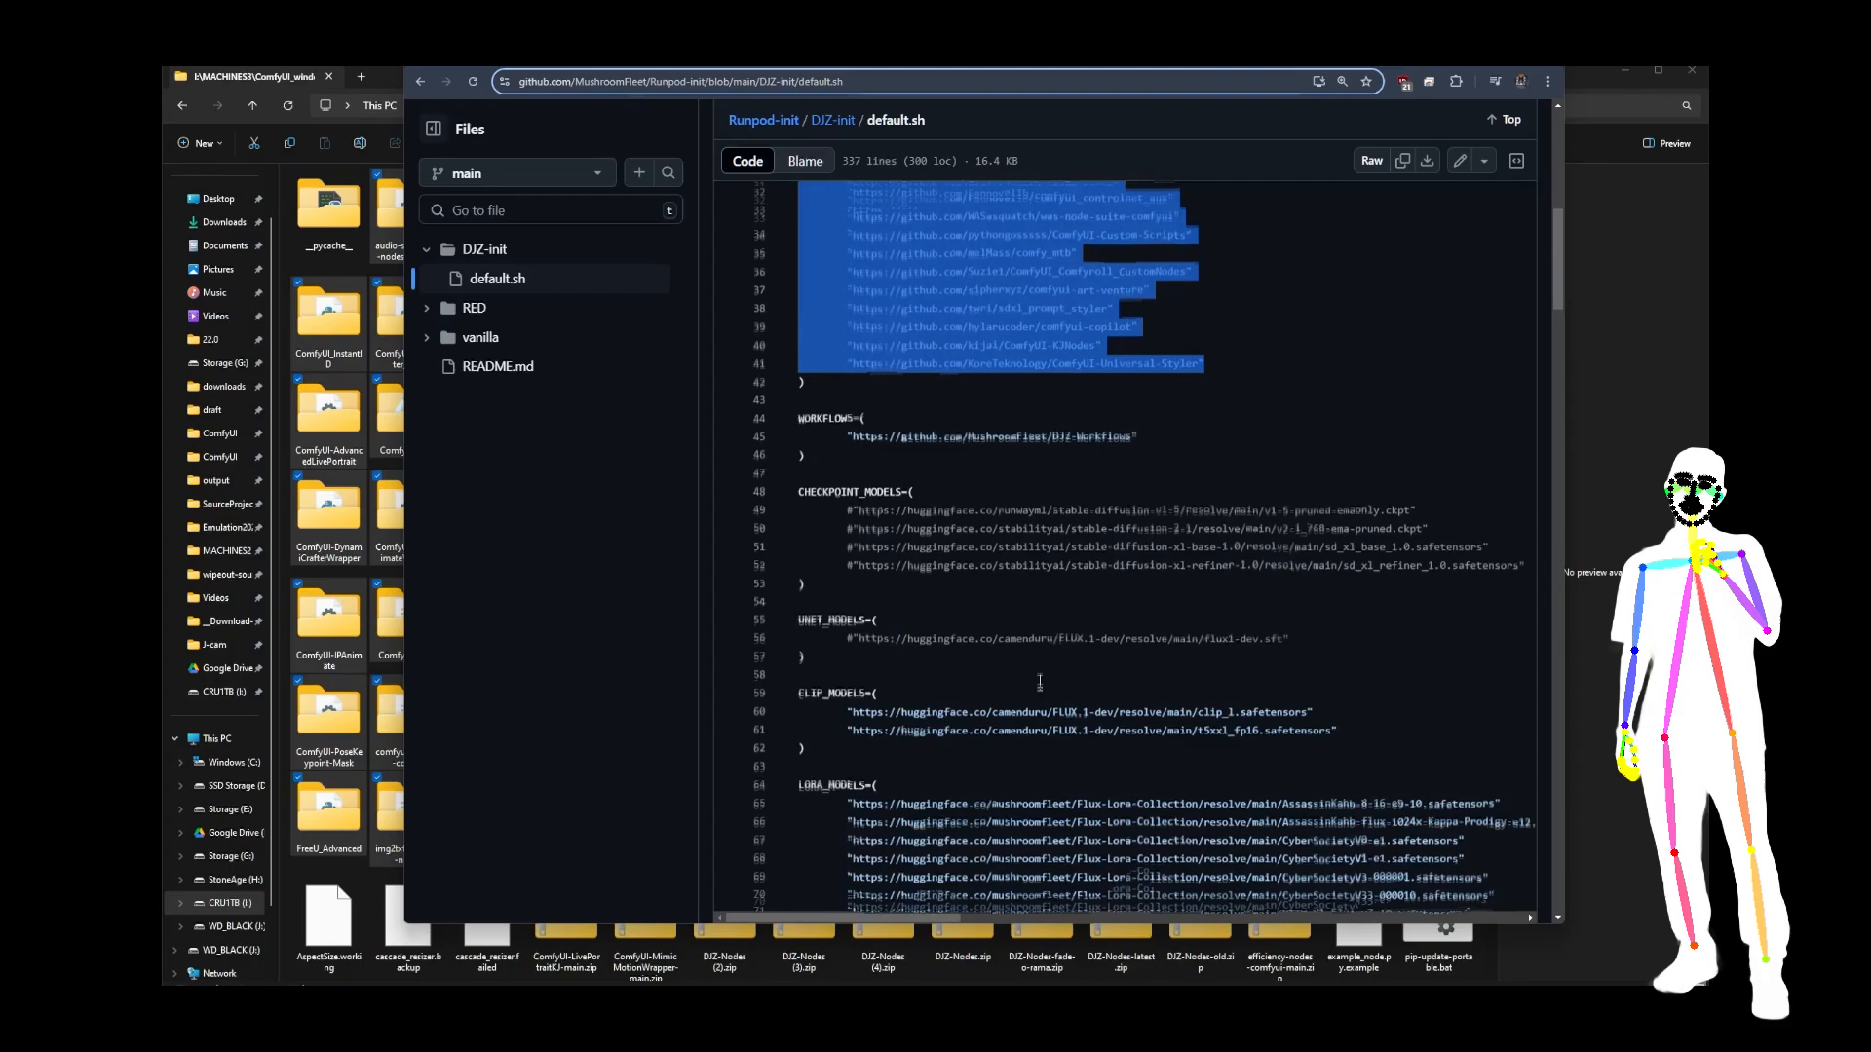
{"action": "scroll", "coordinate": [1040, 640], "scroll_direction": "up", "scroll_amount": 2}
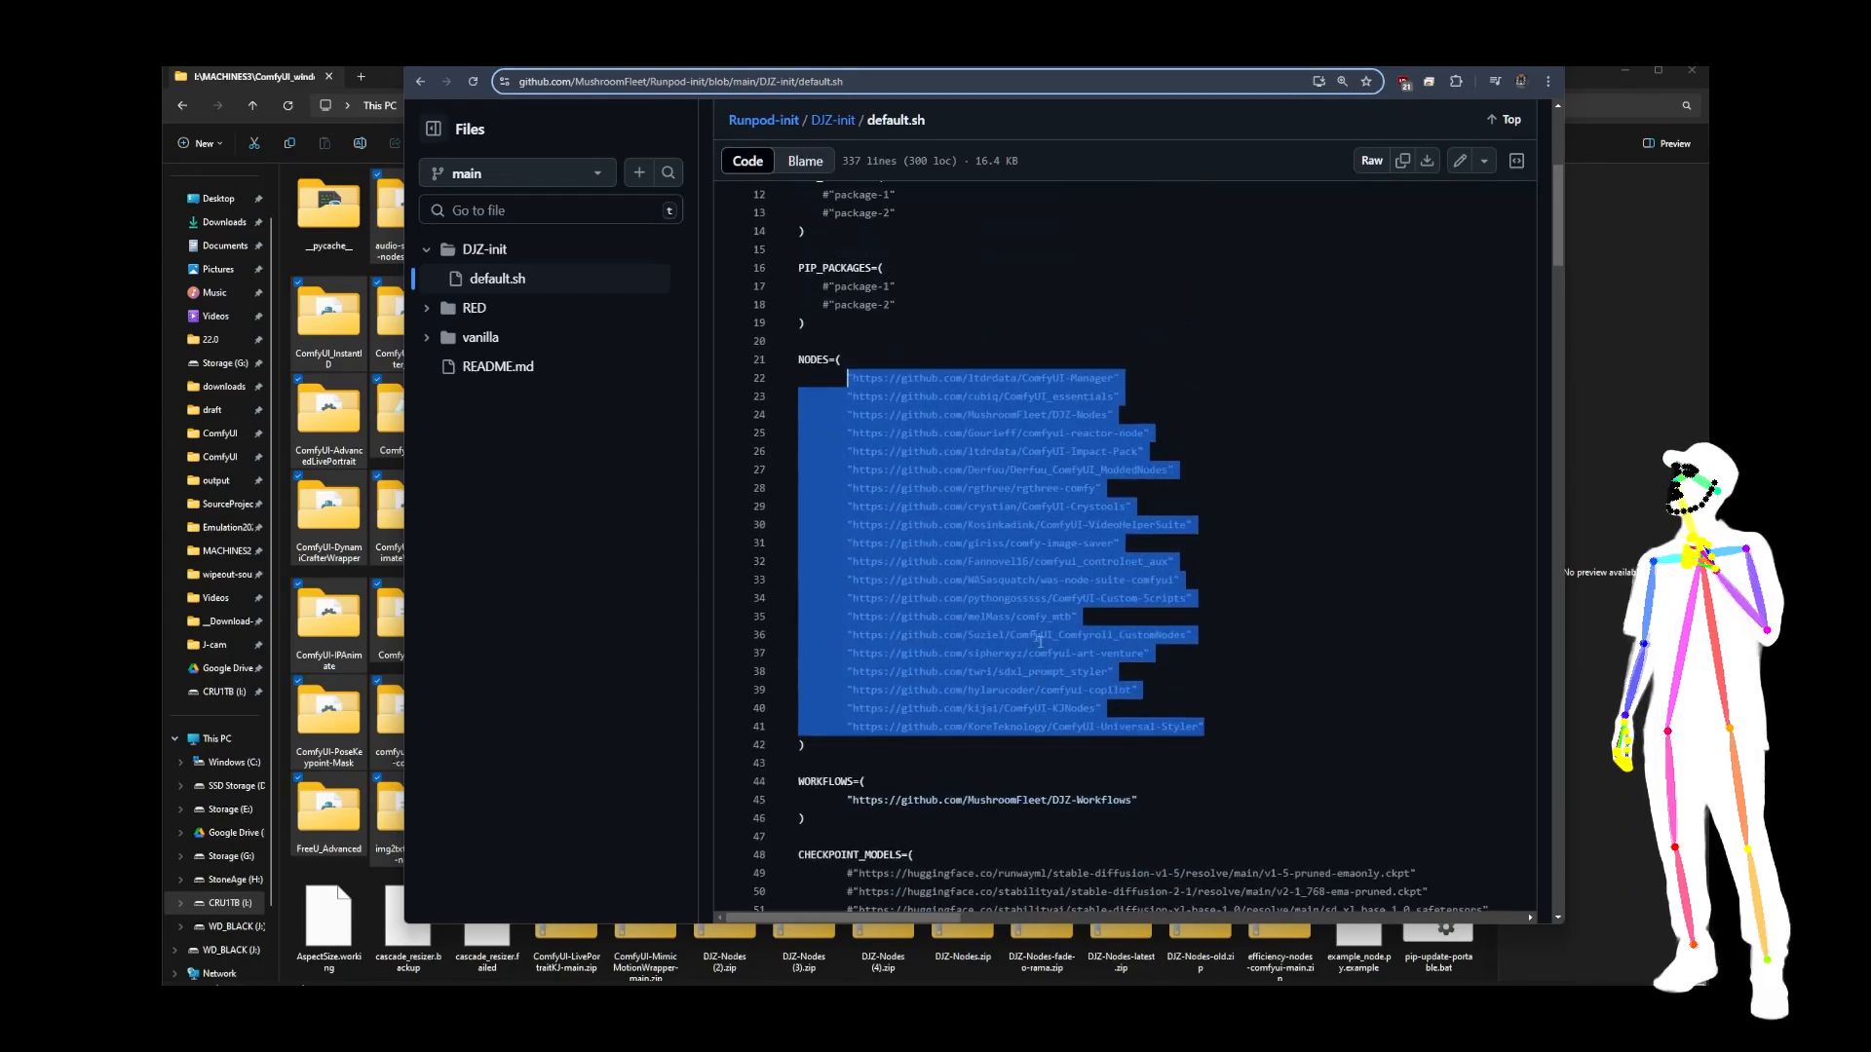
Clear the highlighting in default.sh and review the script's NODES, WORKFLOWS and model sections.
{"action": "left_click", "coordinate": [1218, 536]}
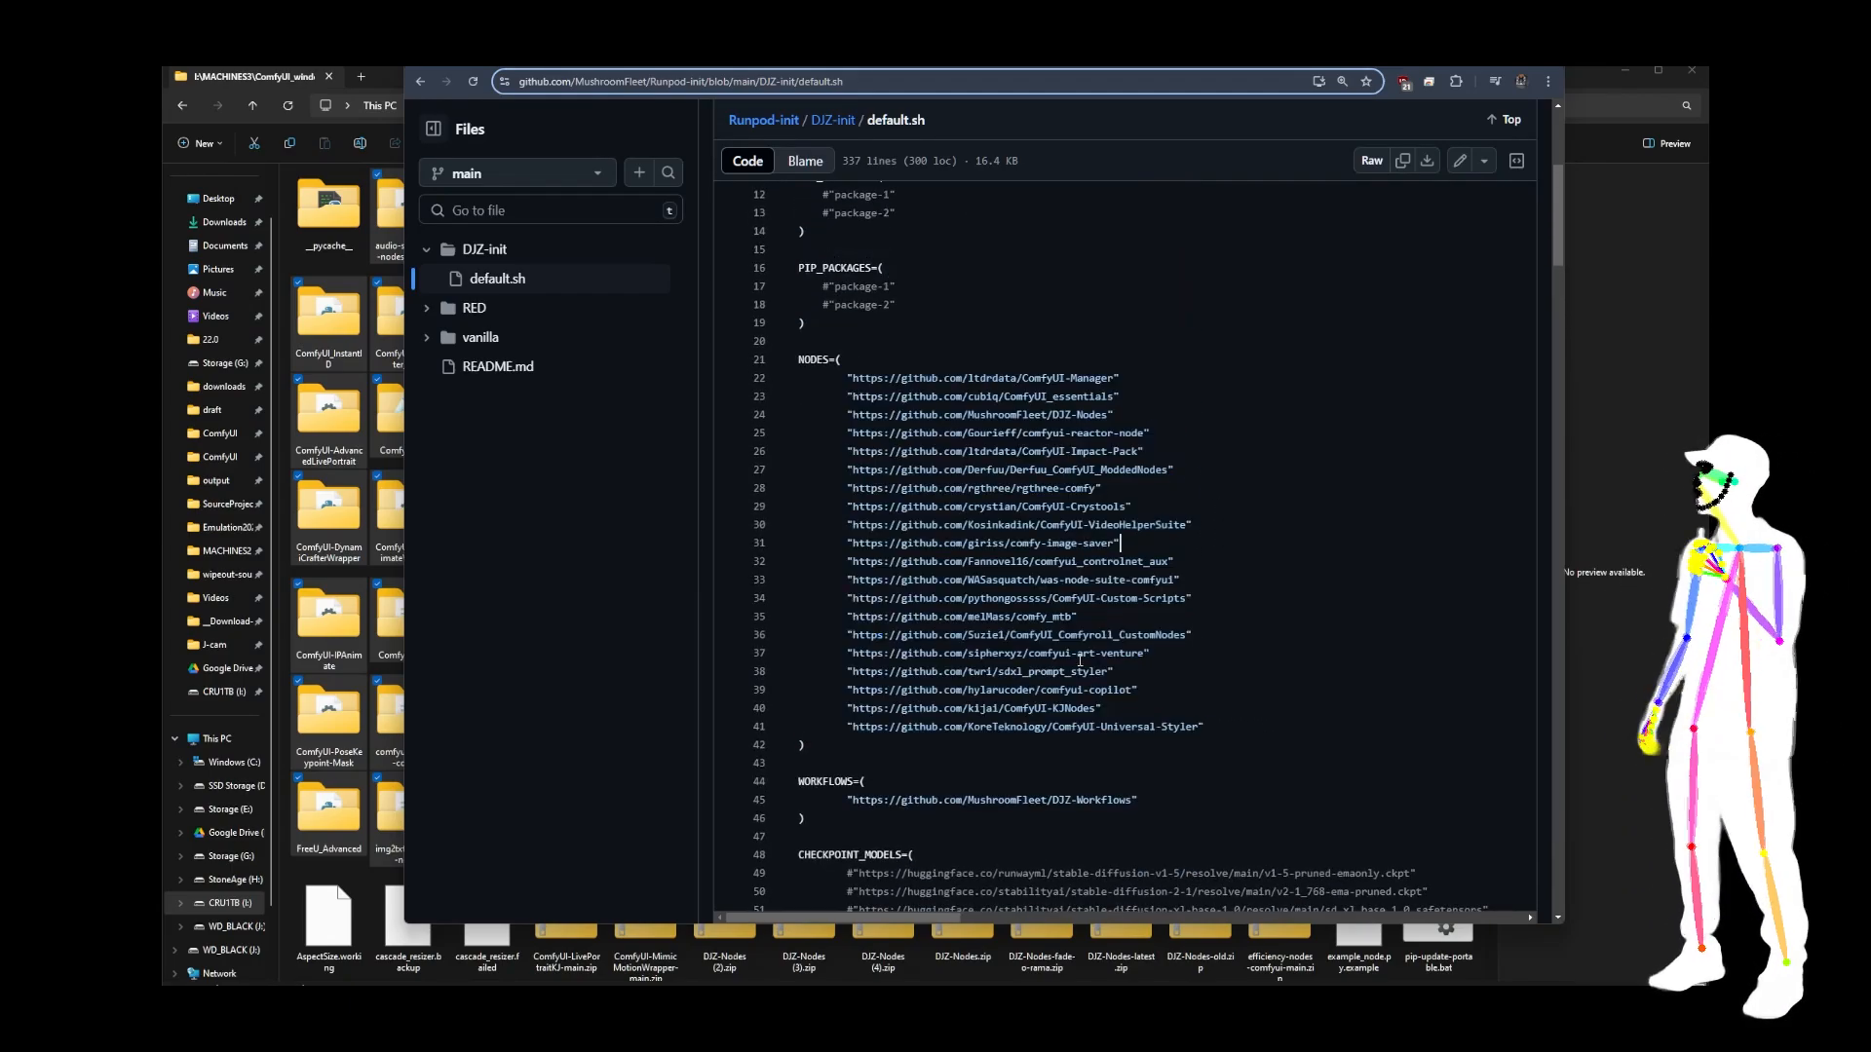
{"action": "scroll", "coordinate": [1213, 473], "scroll_direction": "up", "scroll_amount": 5}
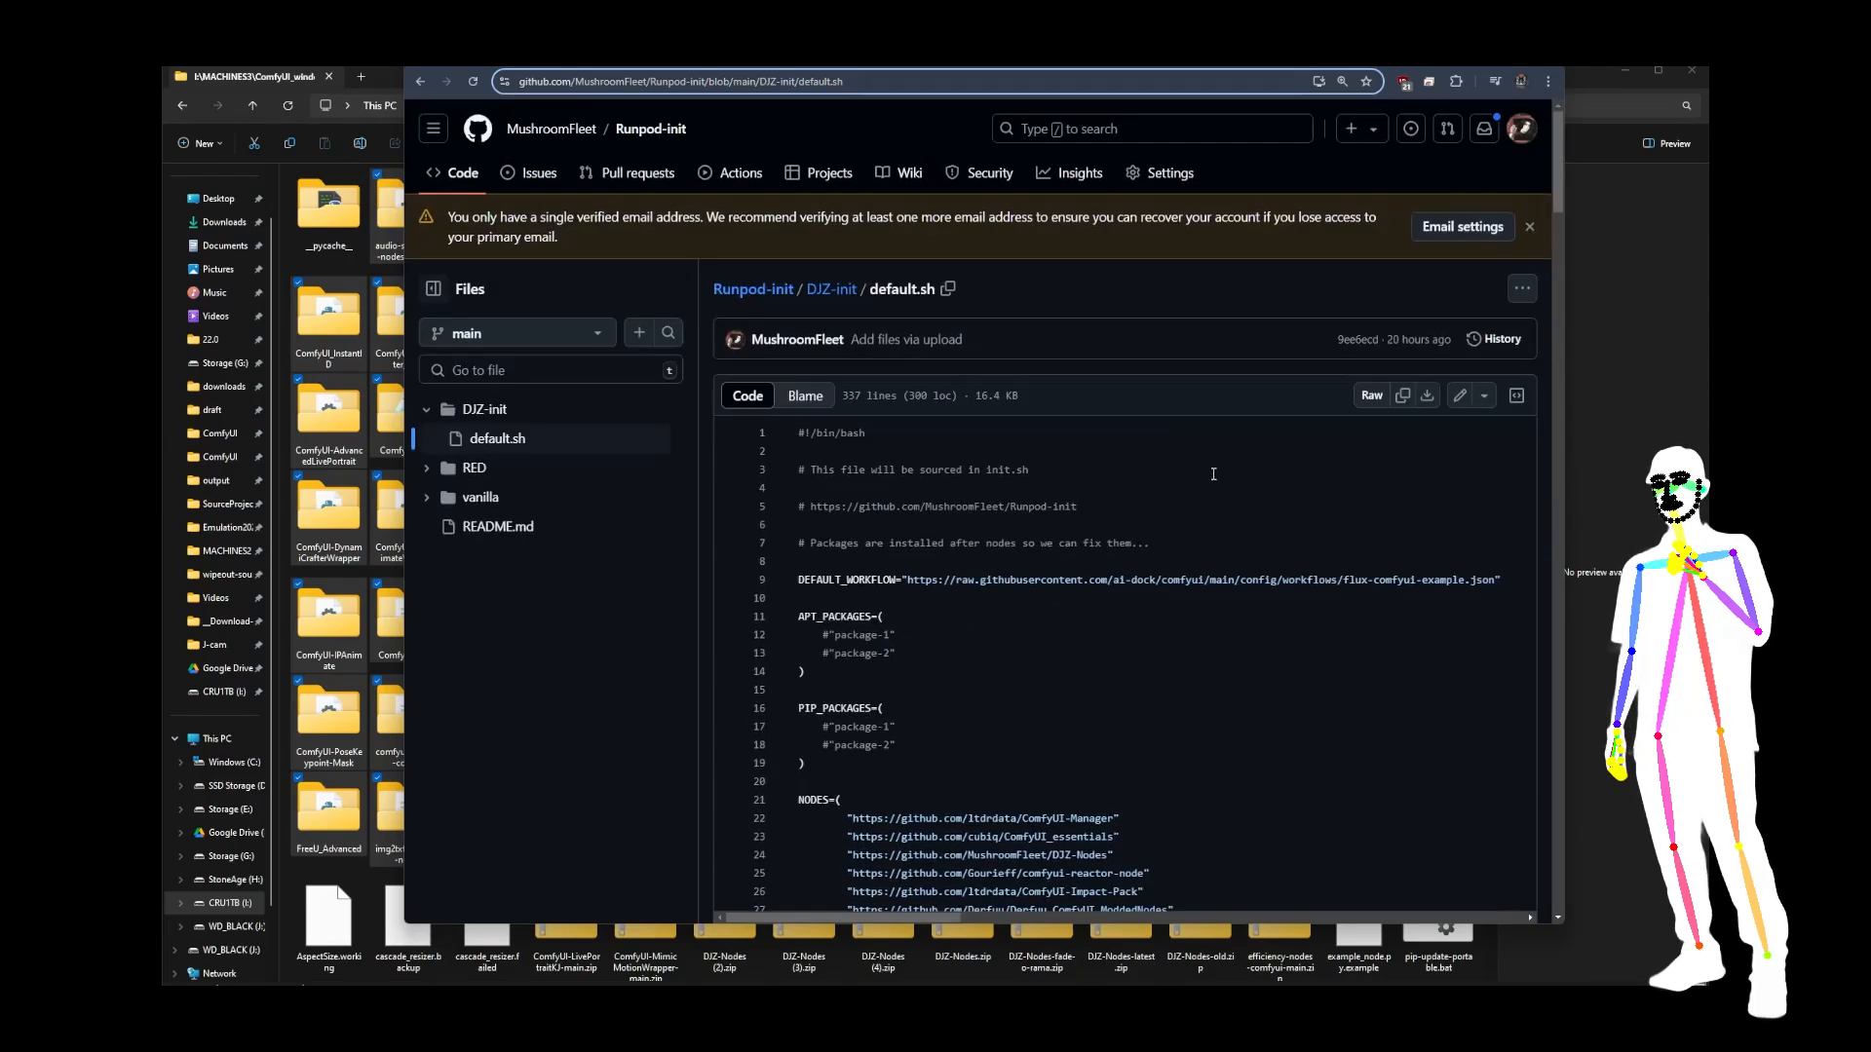
{"action": "scroll", "coordinate": [1213, 474], "scroll_direction": "down", "scroll_amount": 5}
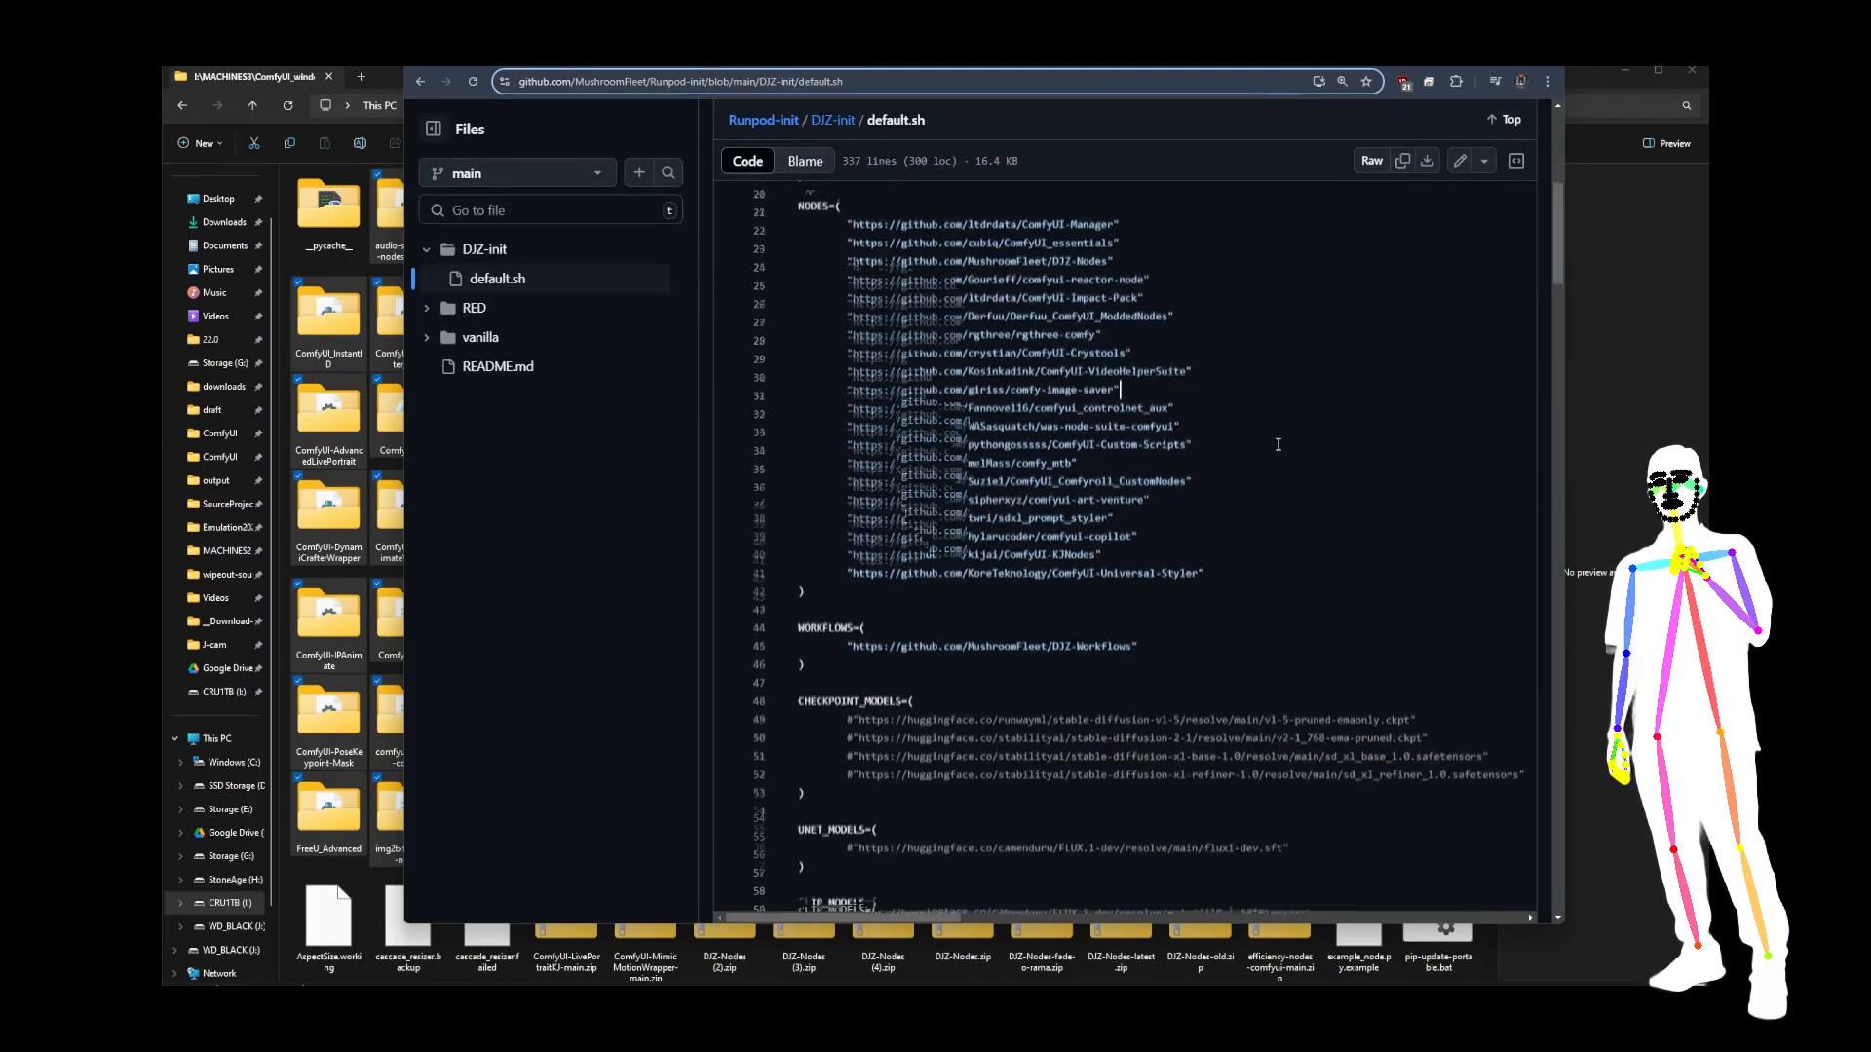
{"action": "scroll", "coordinate": [1277, 444], "scroll_direction": "down", "scroll_amount": 5}
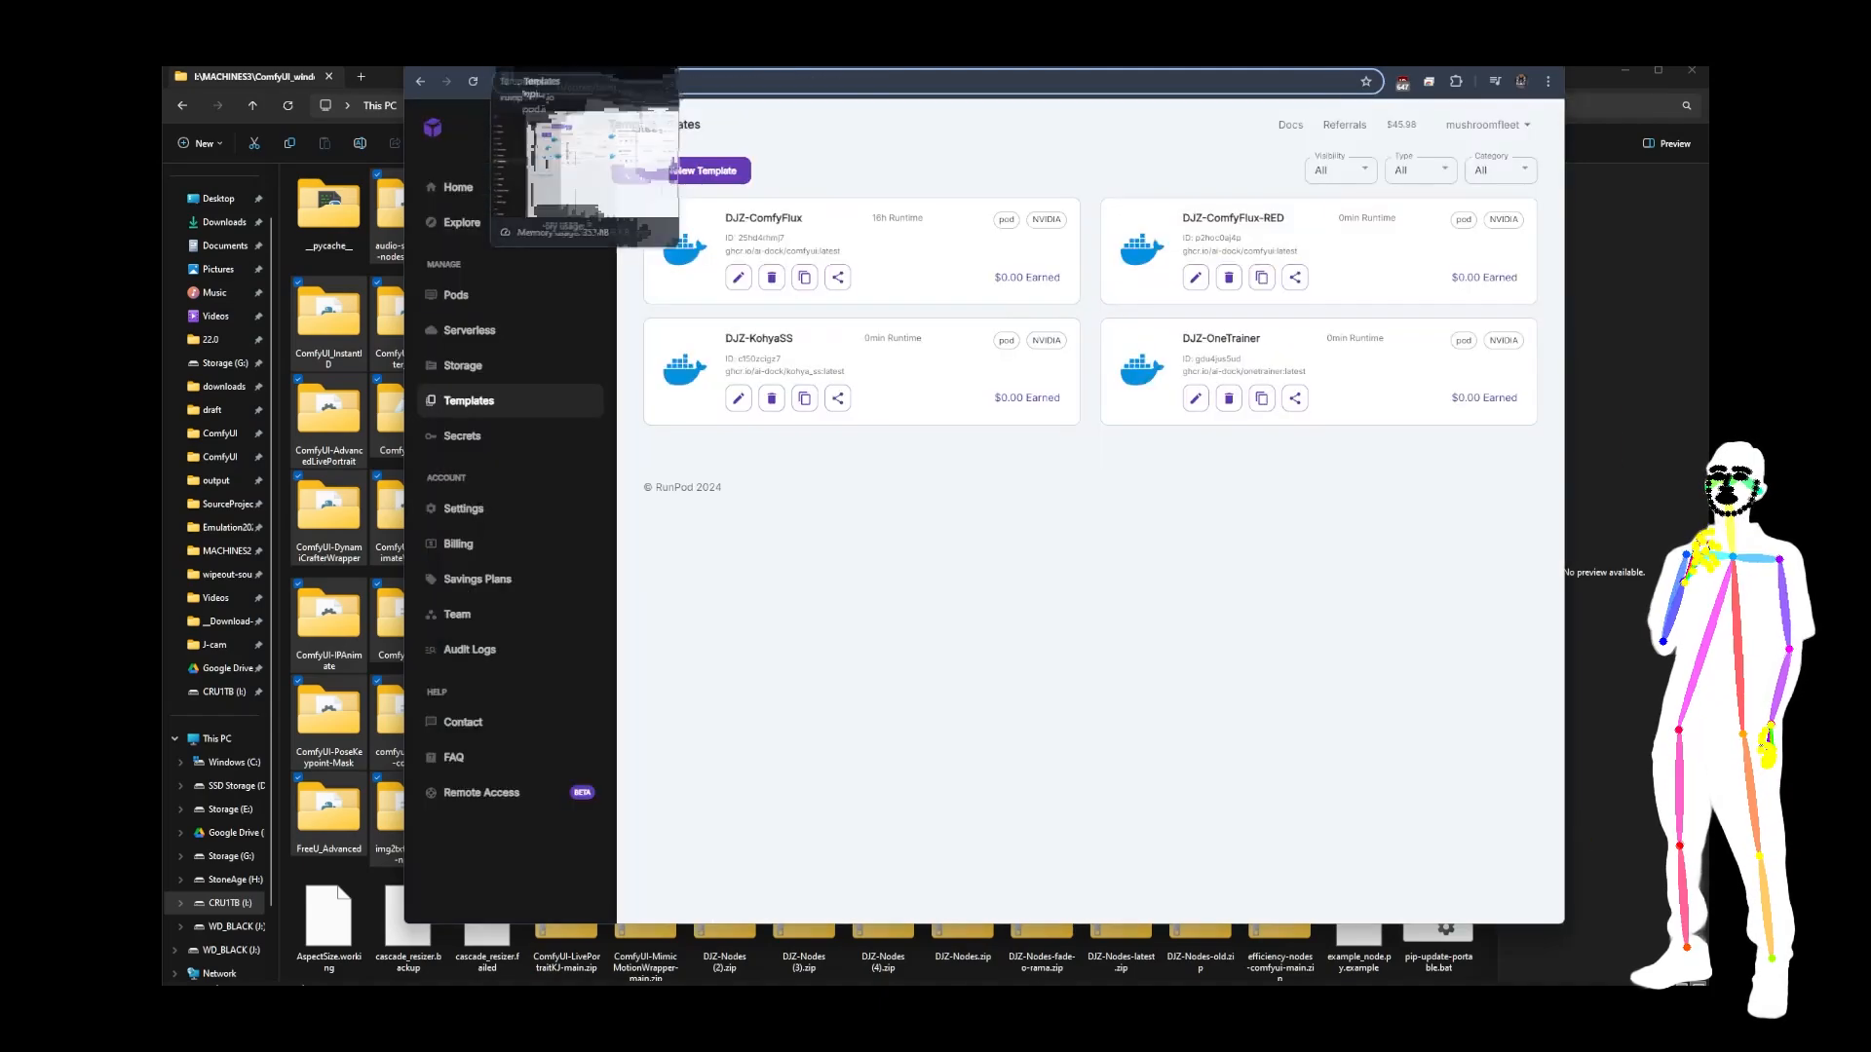
Switch to RunPod, inspect the DJZ-ComfyFlux template's PROVISIONING_SCRIPT URL in its environment variables, and close the template without changes.
{"action": "left_click", "coordinate": [531, 57]}
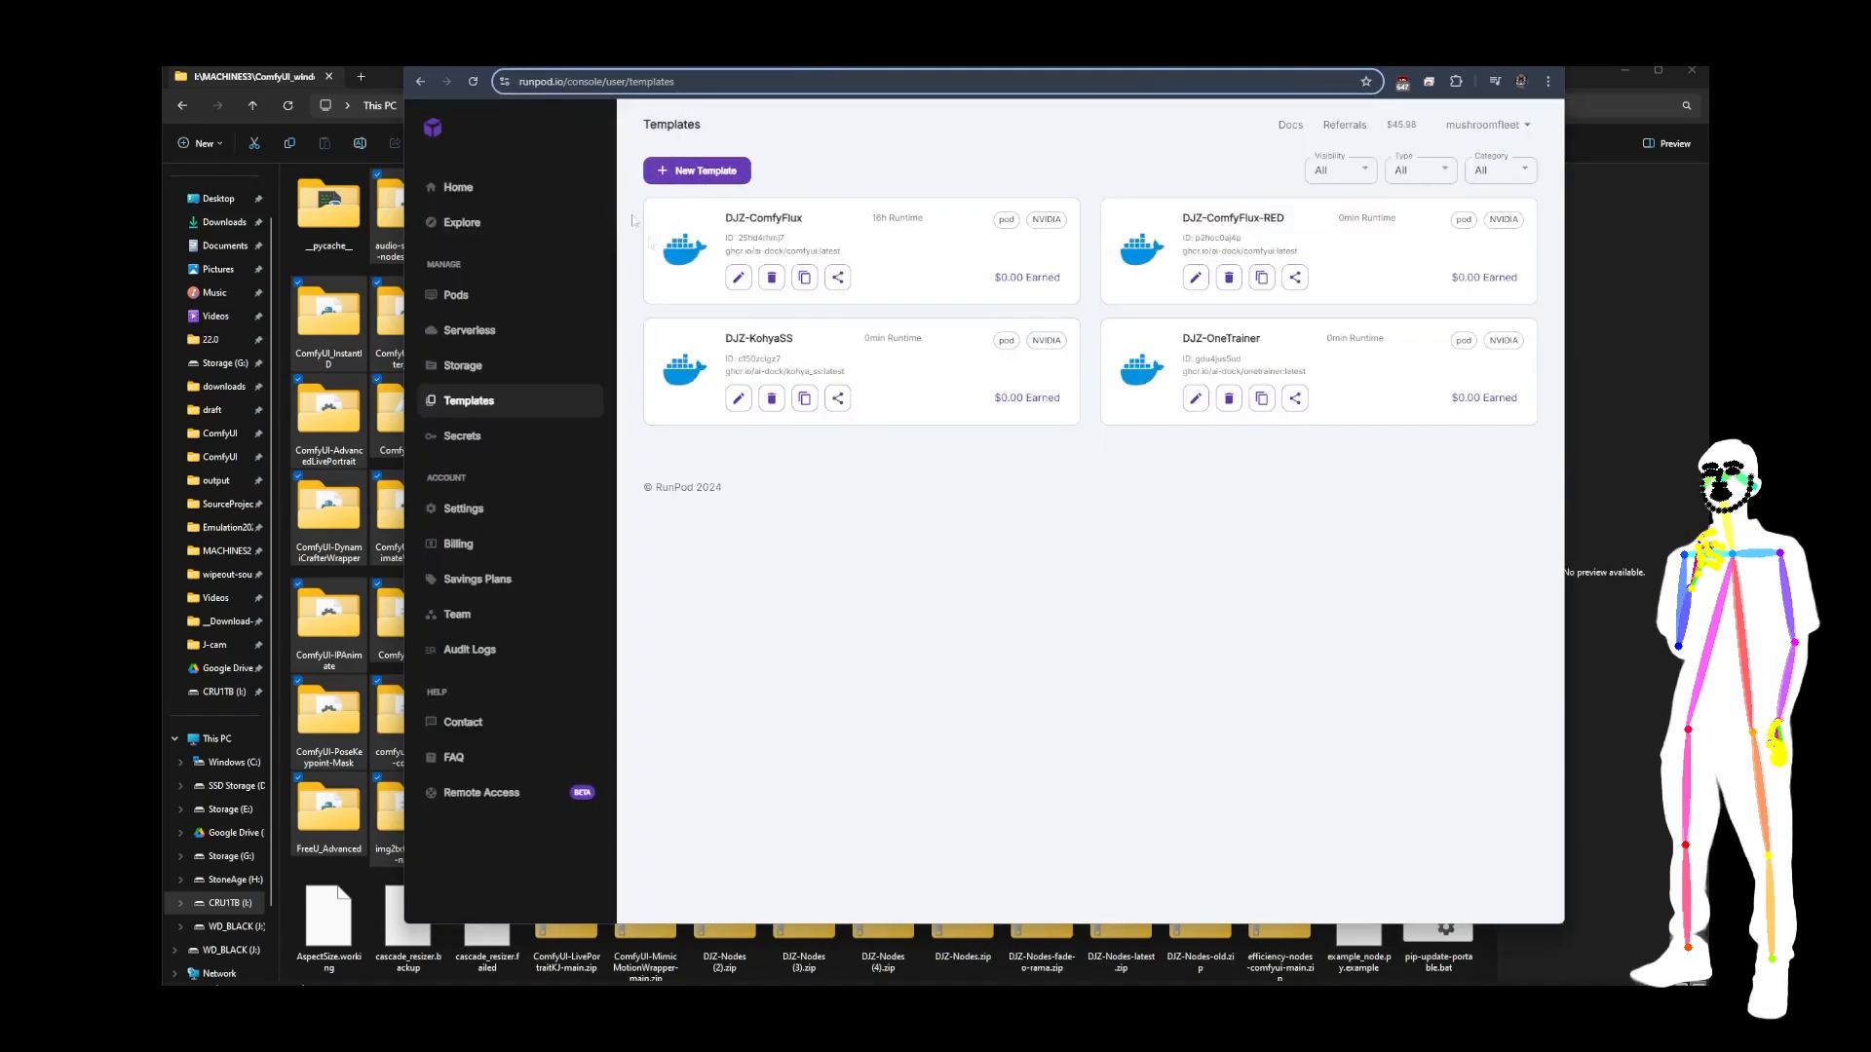
{"action": "left_click", "coordinate": [737, 277]}
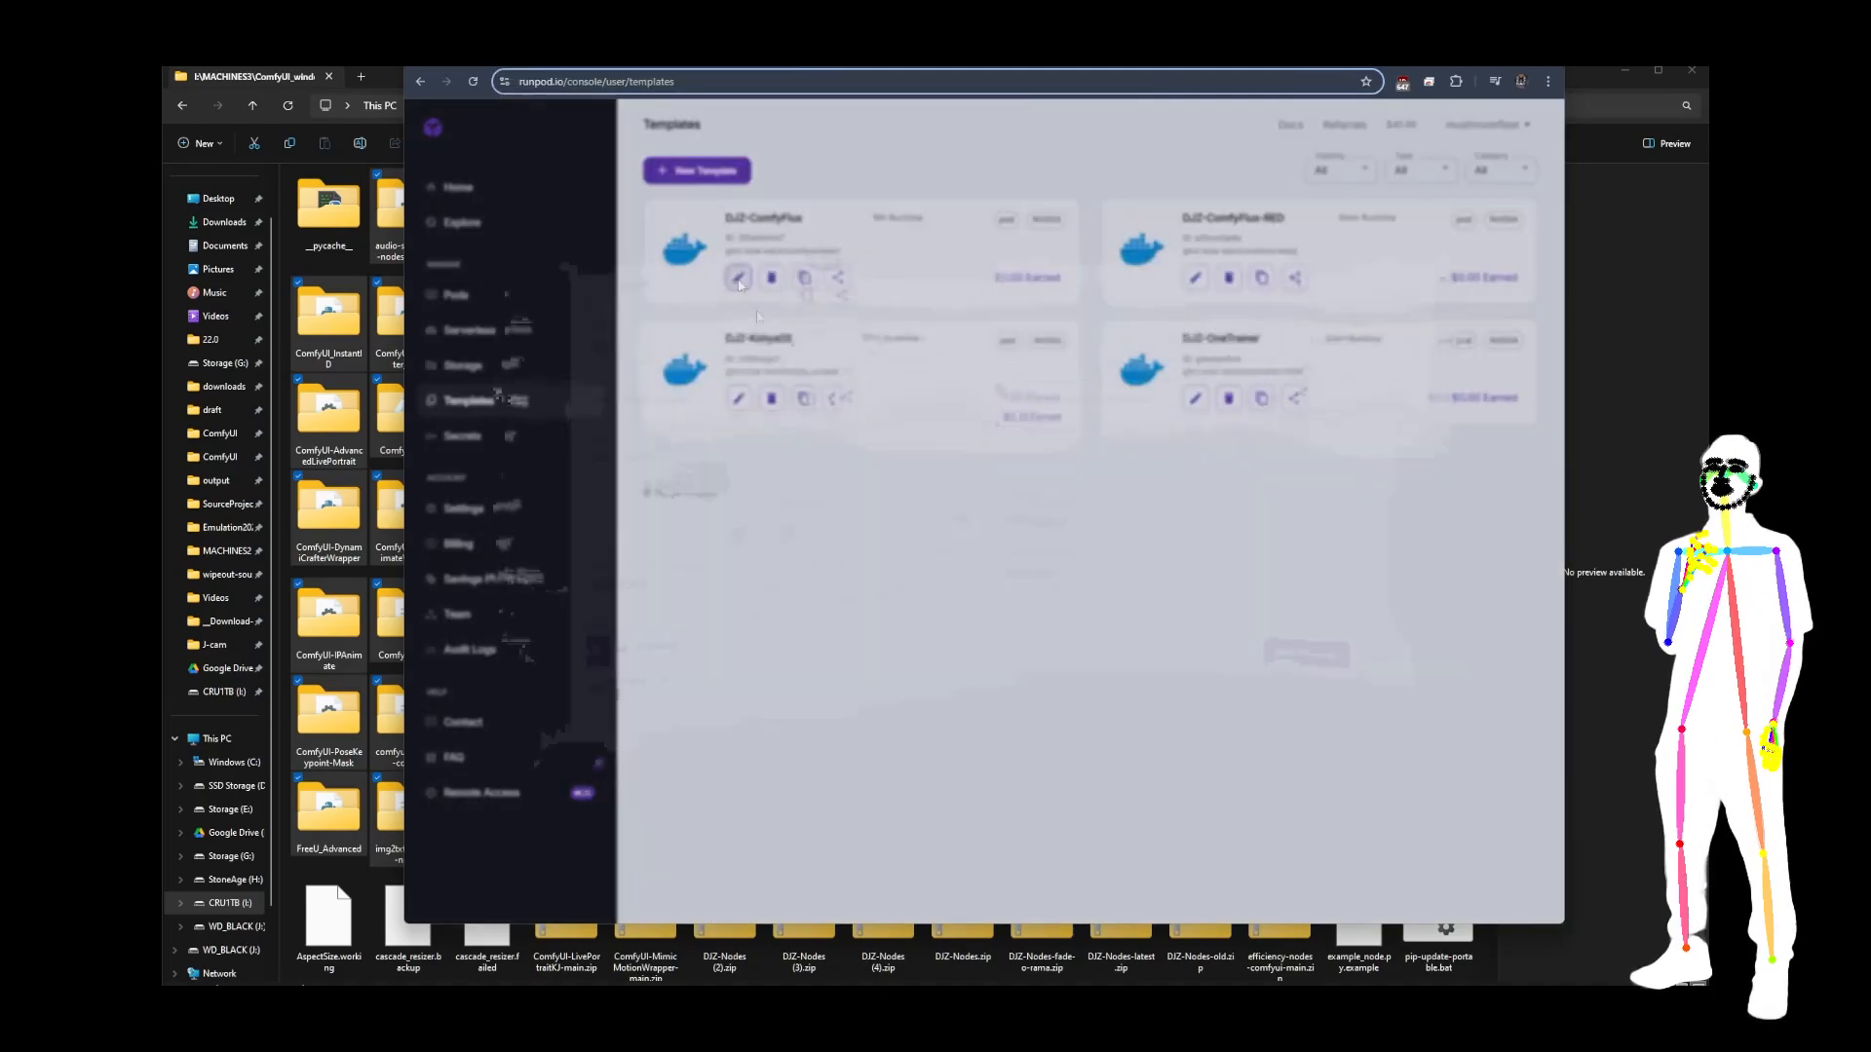
{"action": "left_click", "coordinate": [616, 684]}
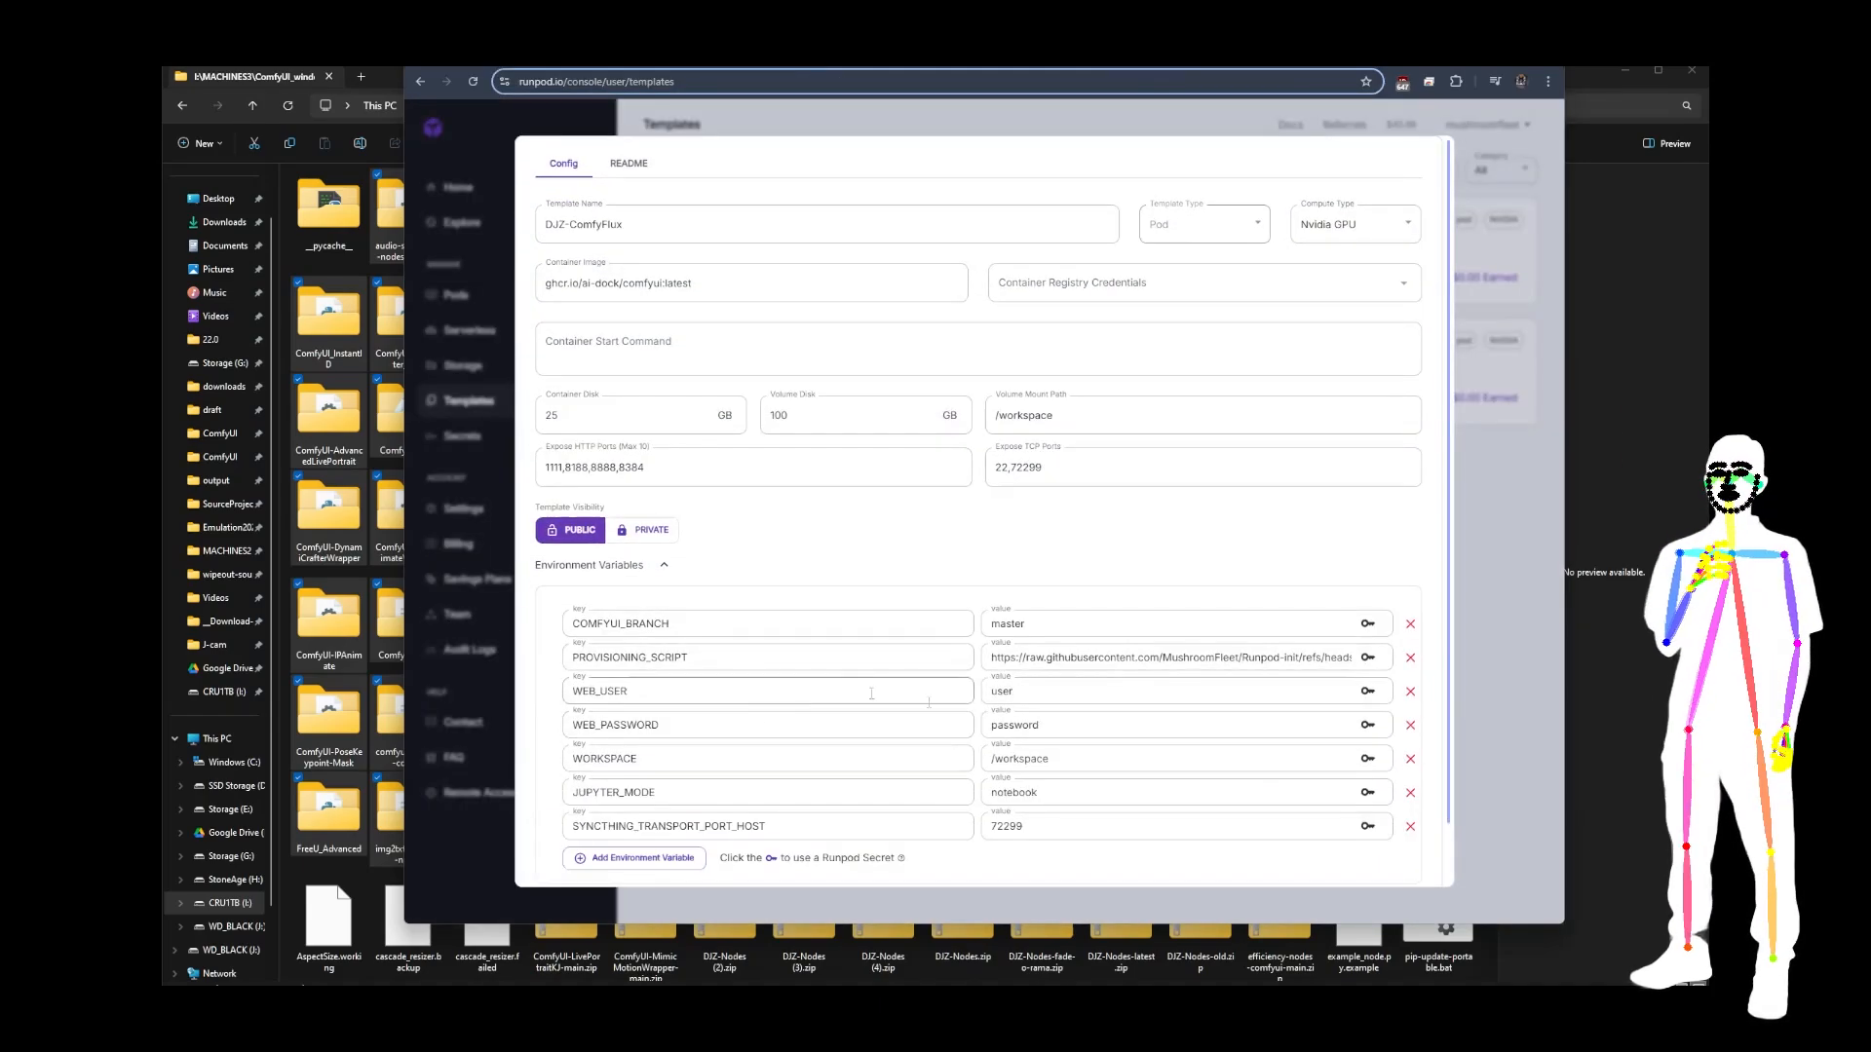
{"action": "left_click_drag", "start_coordinate": [992, 657], "coordinate": [1480, 679]}
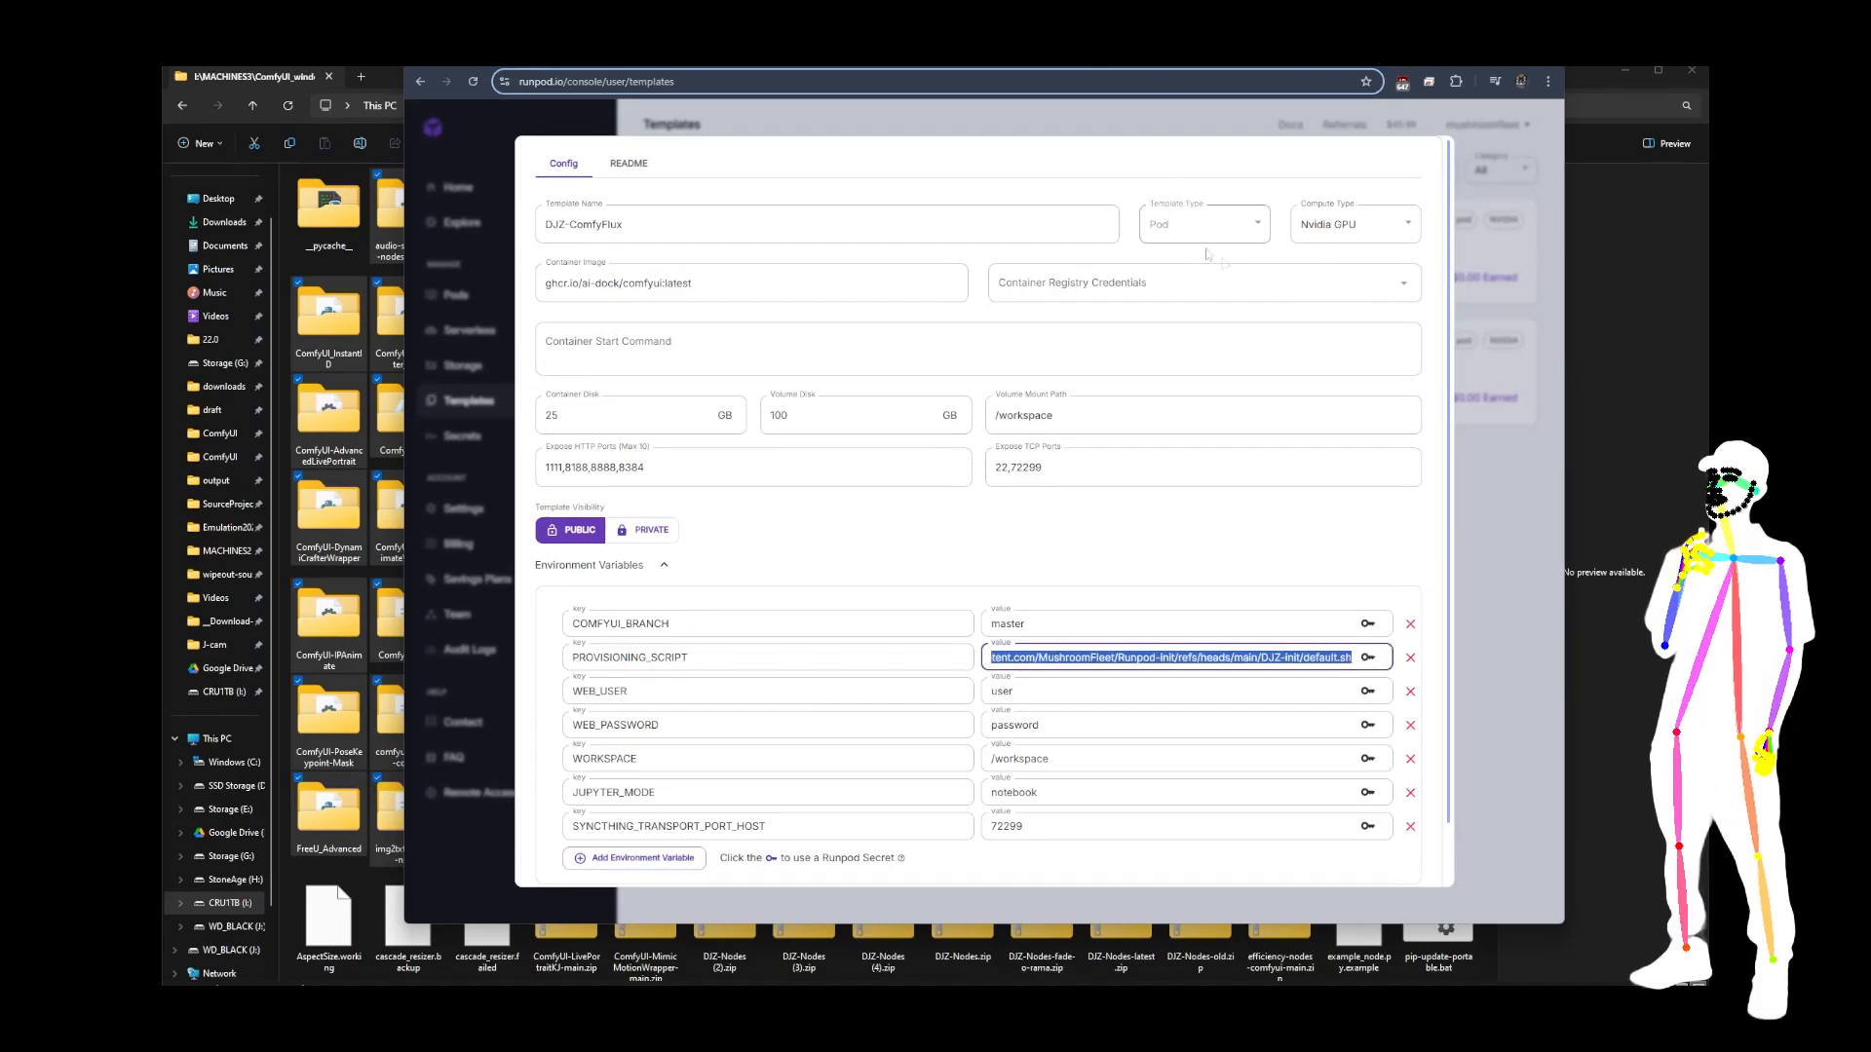
{"action": "left_click", "coordinate": [1482, 490]}
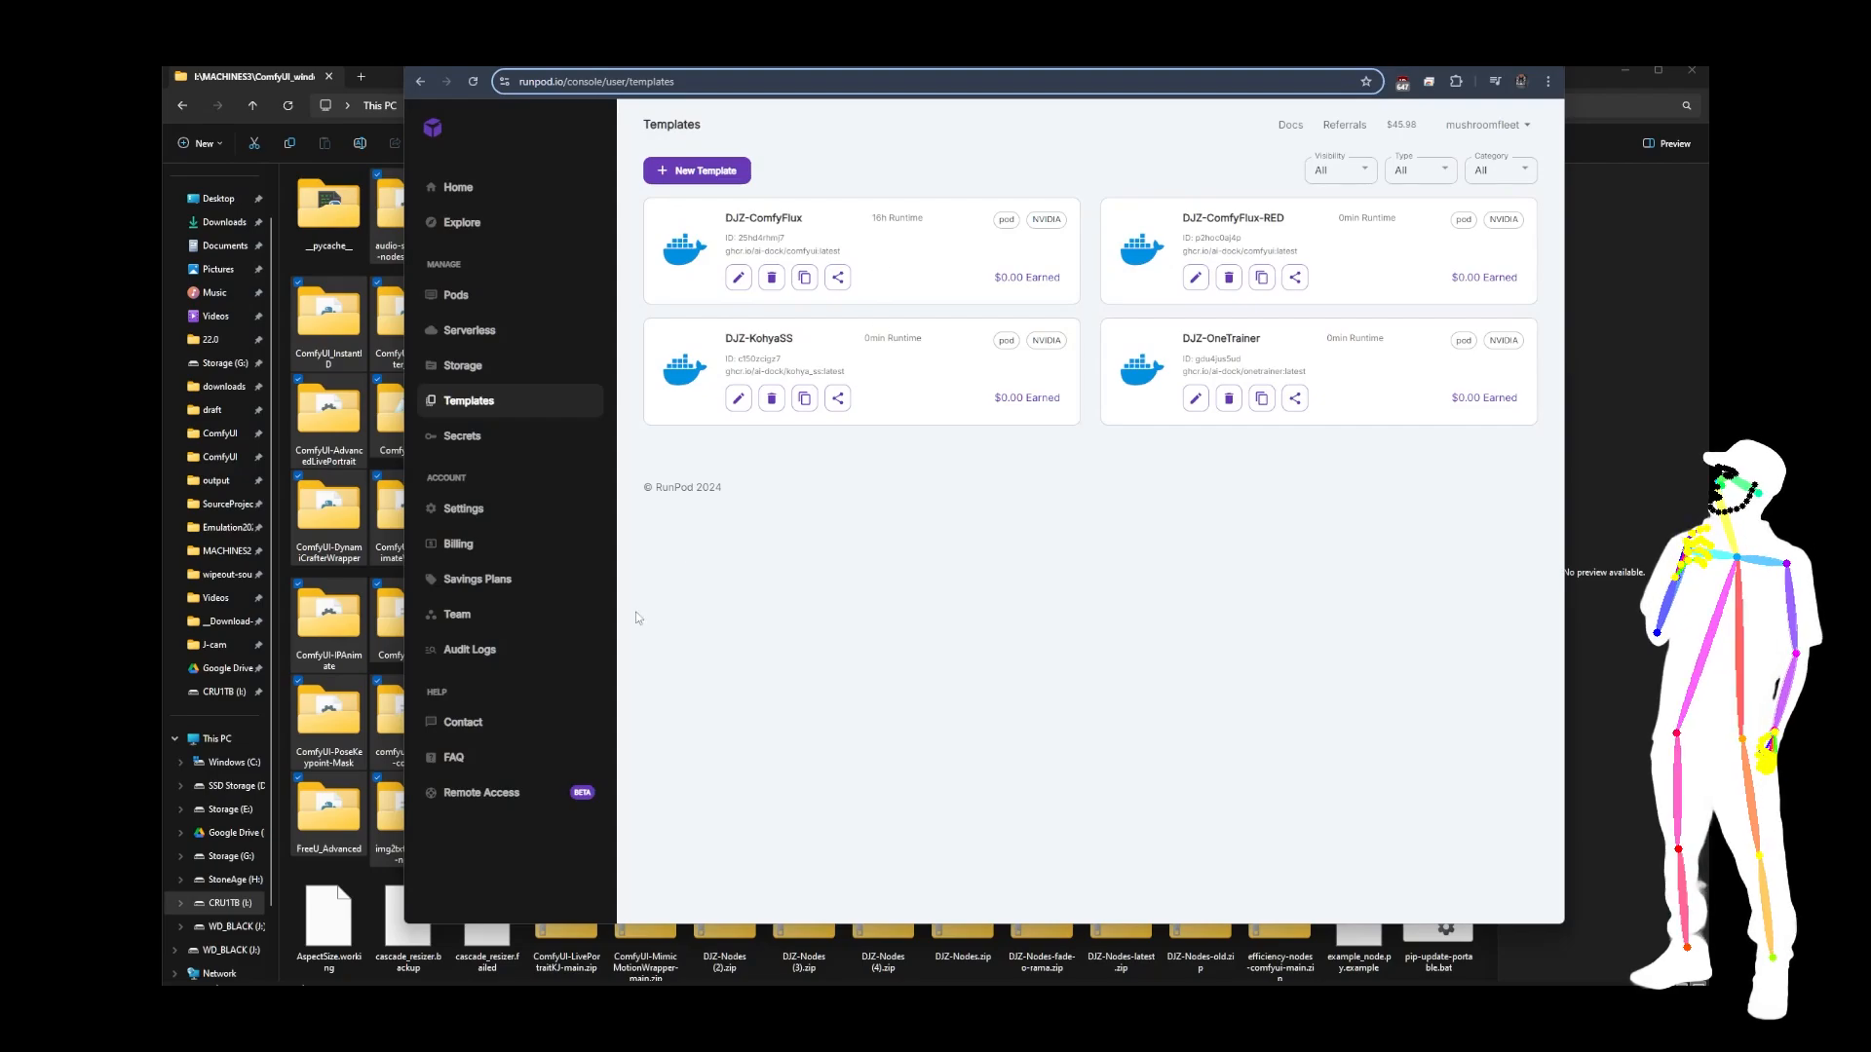
Check the pygmalion network volume in RunPod storage, and highlight the running DJZ-ComfyFlux pod's volume utilization.
{"action": "left_click", "coordinate": [463, 365]}
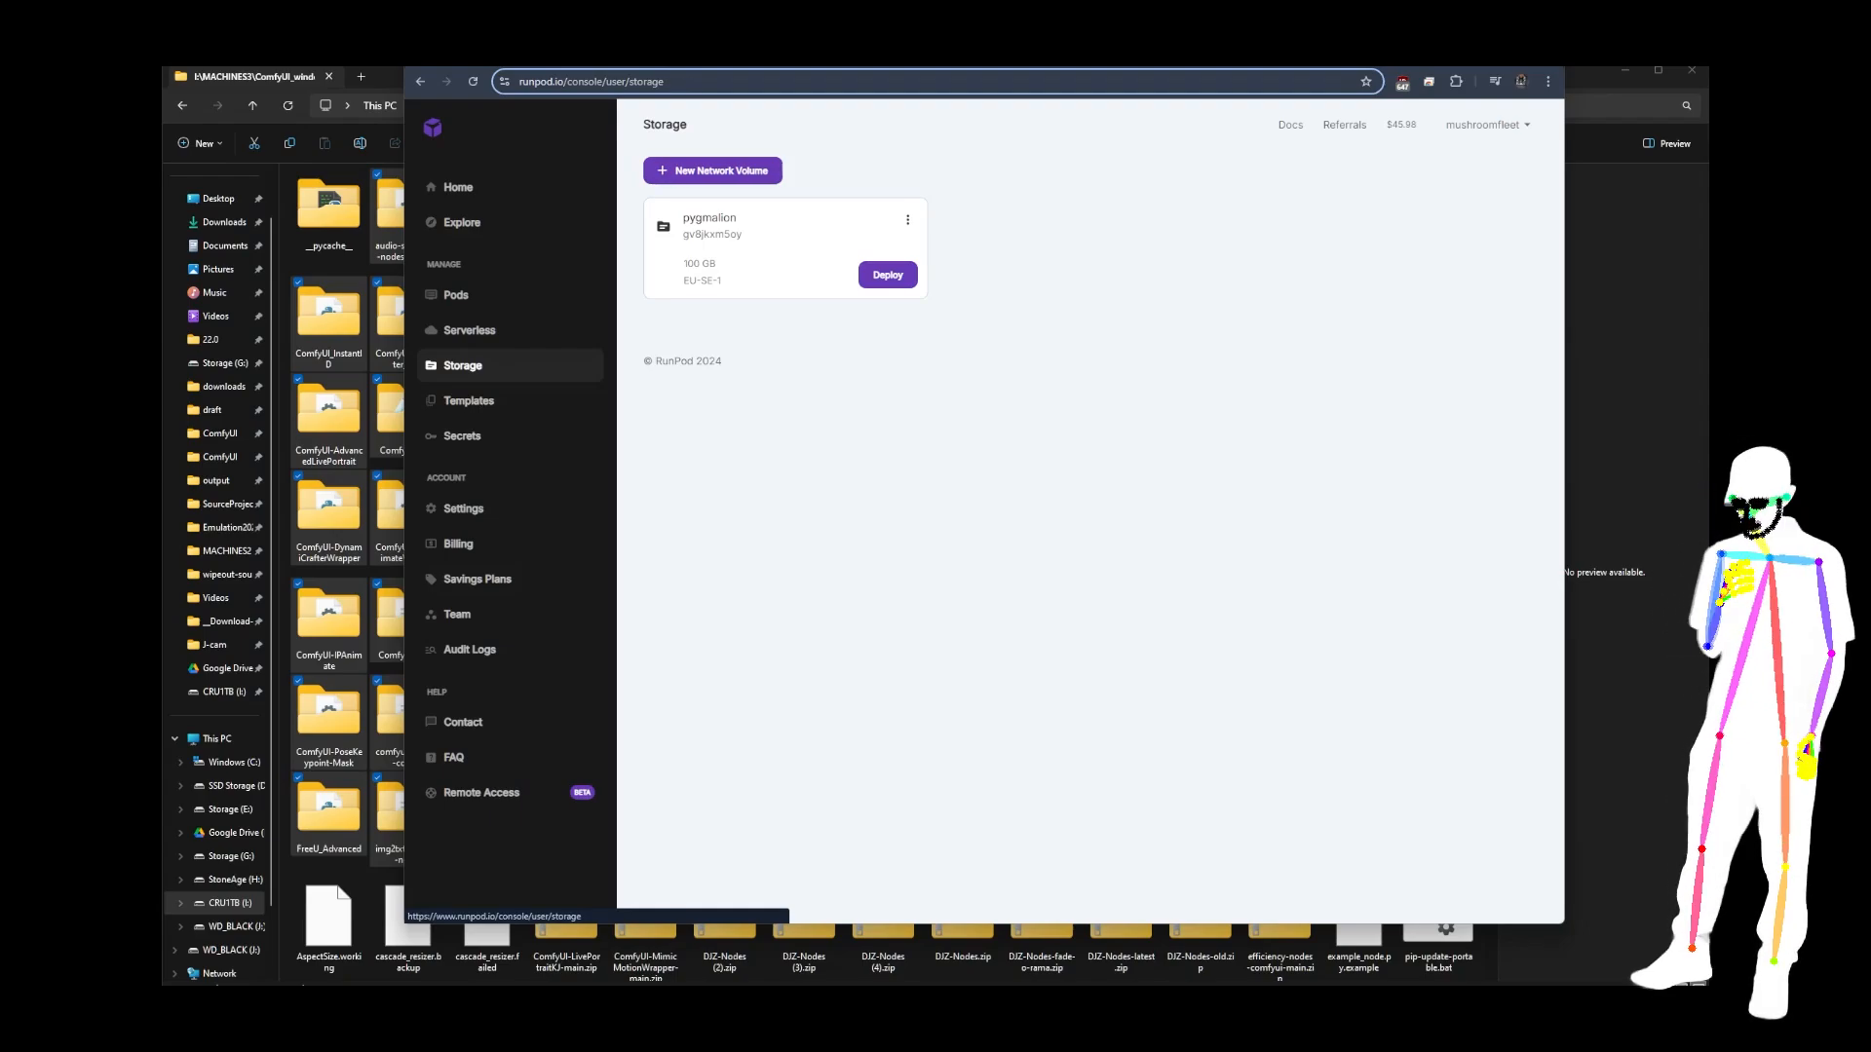
{"action": "left_click", "coordinate": [989, 57]}
{"action": "left_click", "coordinate": [1255, 543]}
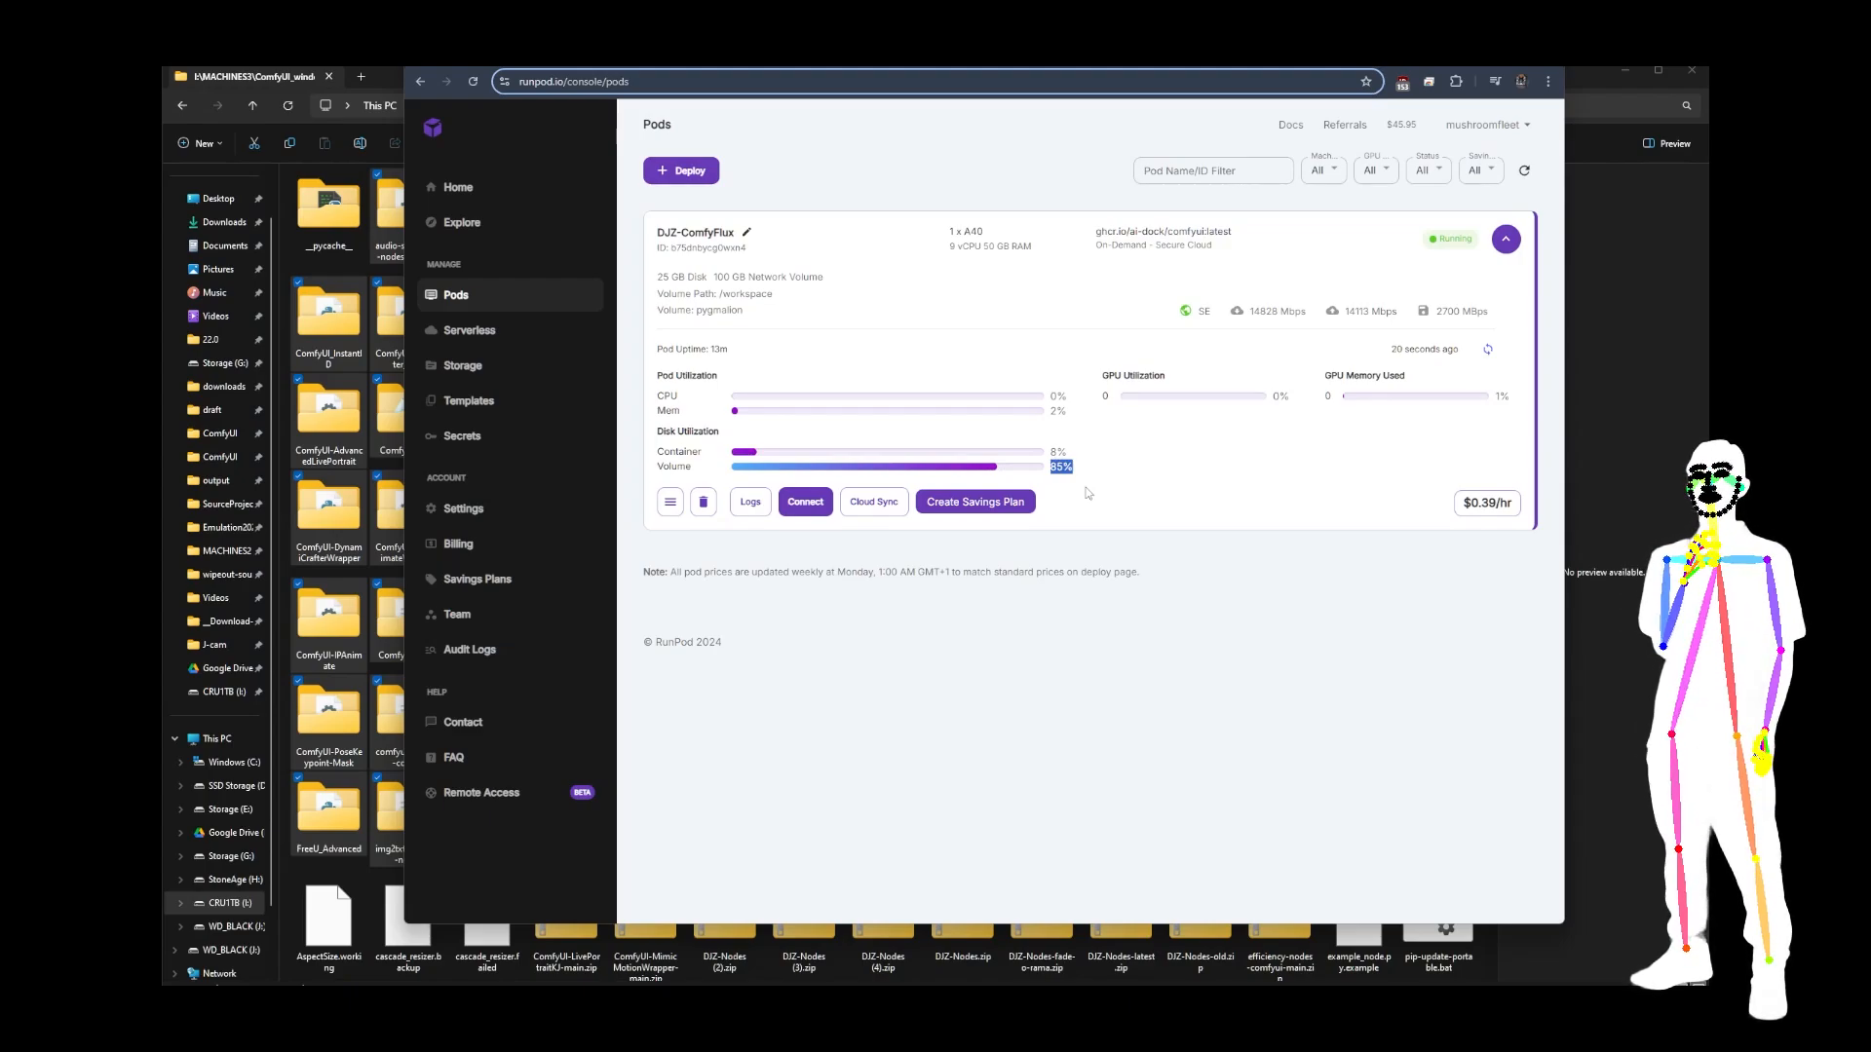
{"action": "left_click", "coordinate": [1079, 476]}
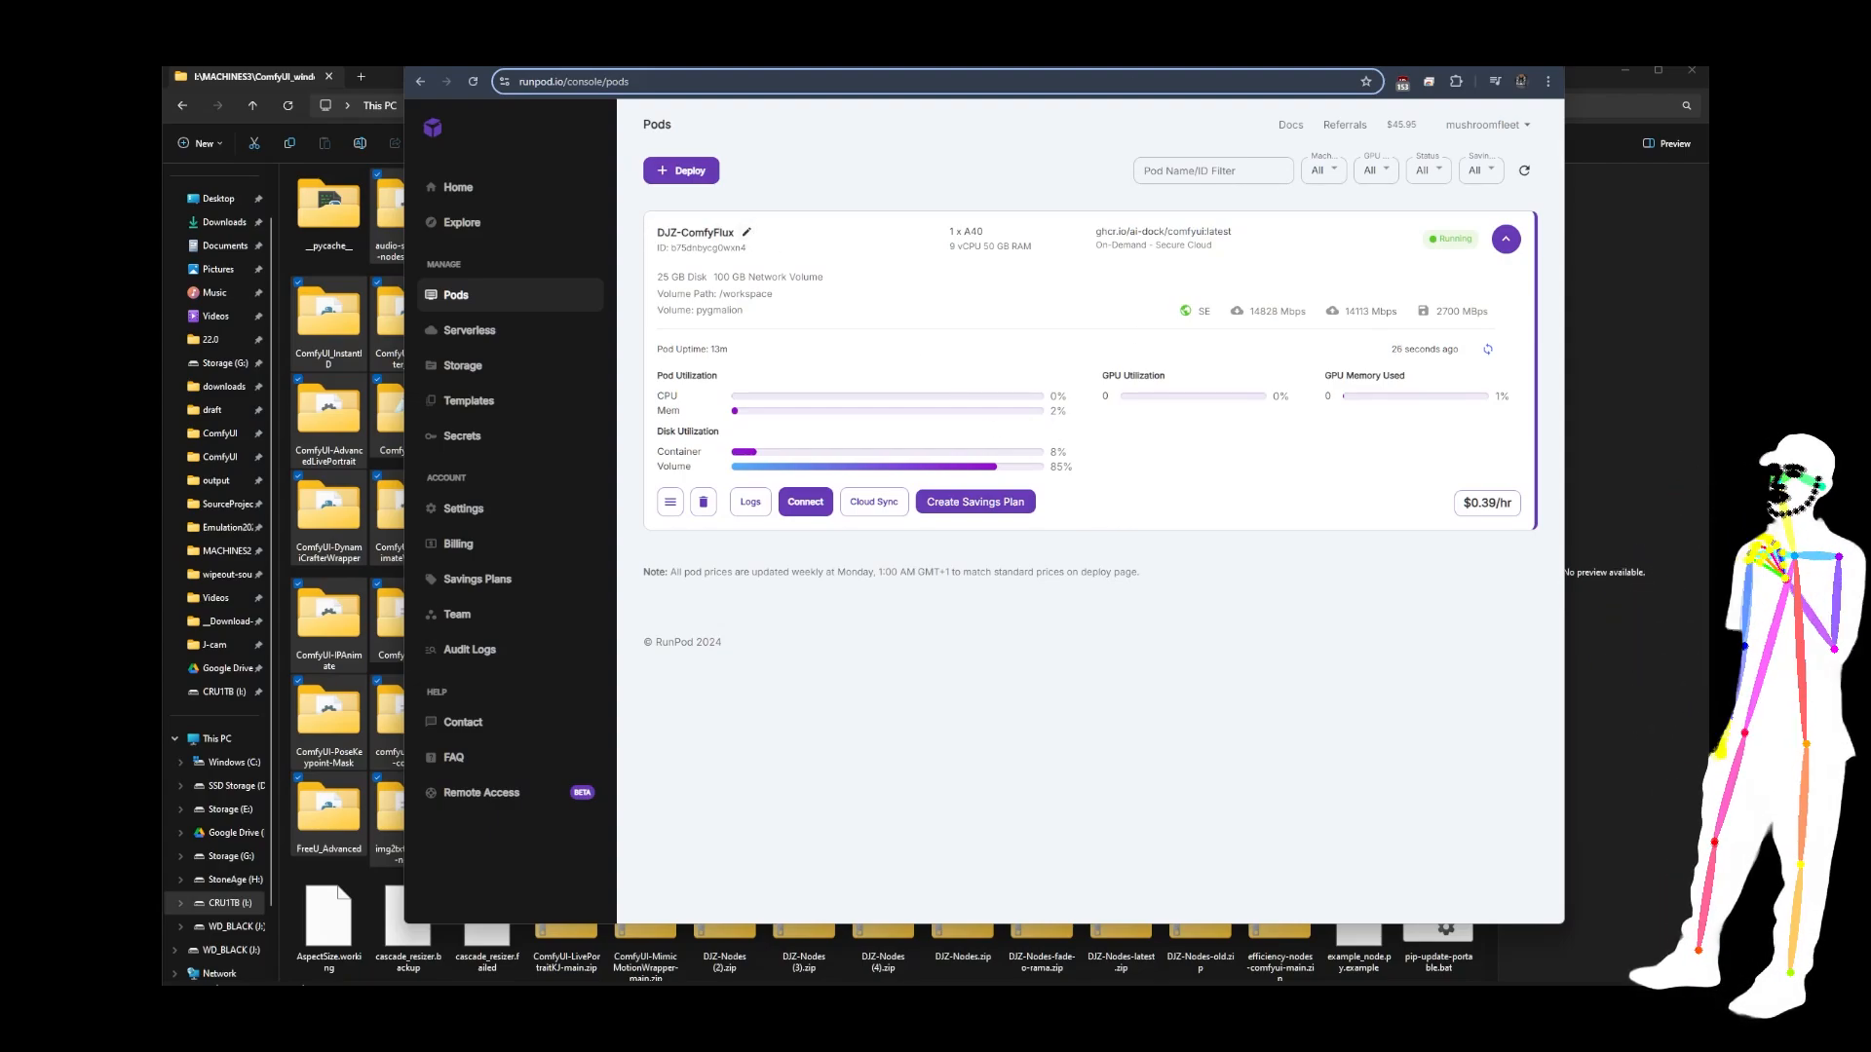
Switch to ComfyUI, open the Foda-Shift-Lines-v40 workflow, and bring its whole node layout into view.
{"action": "left_click", "coordinate": [760, 55]}
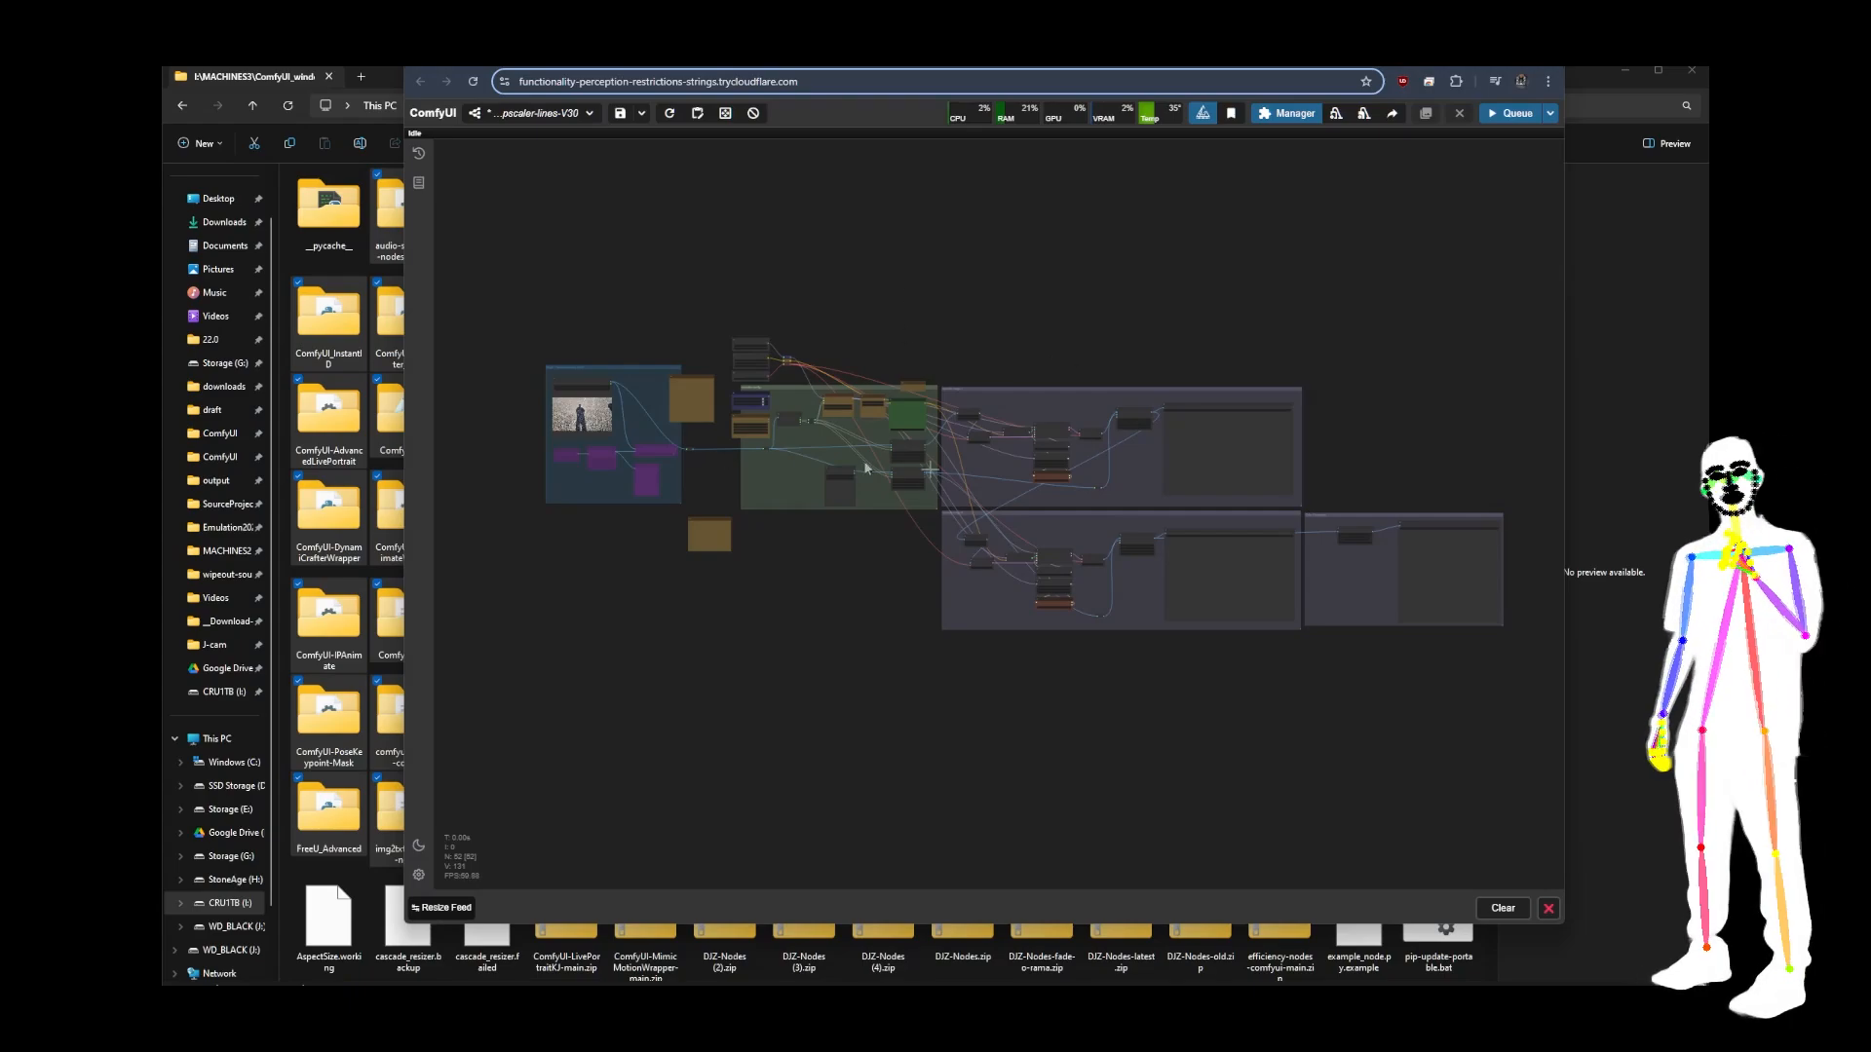
{"action": "left_click", "coordinate": [593, 115]}
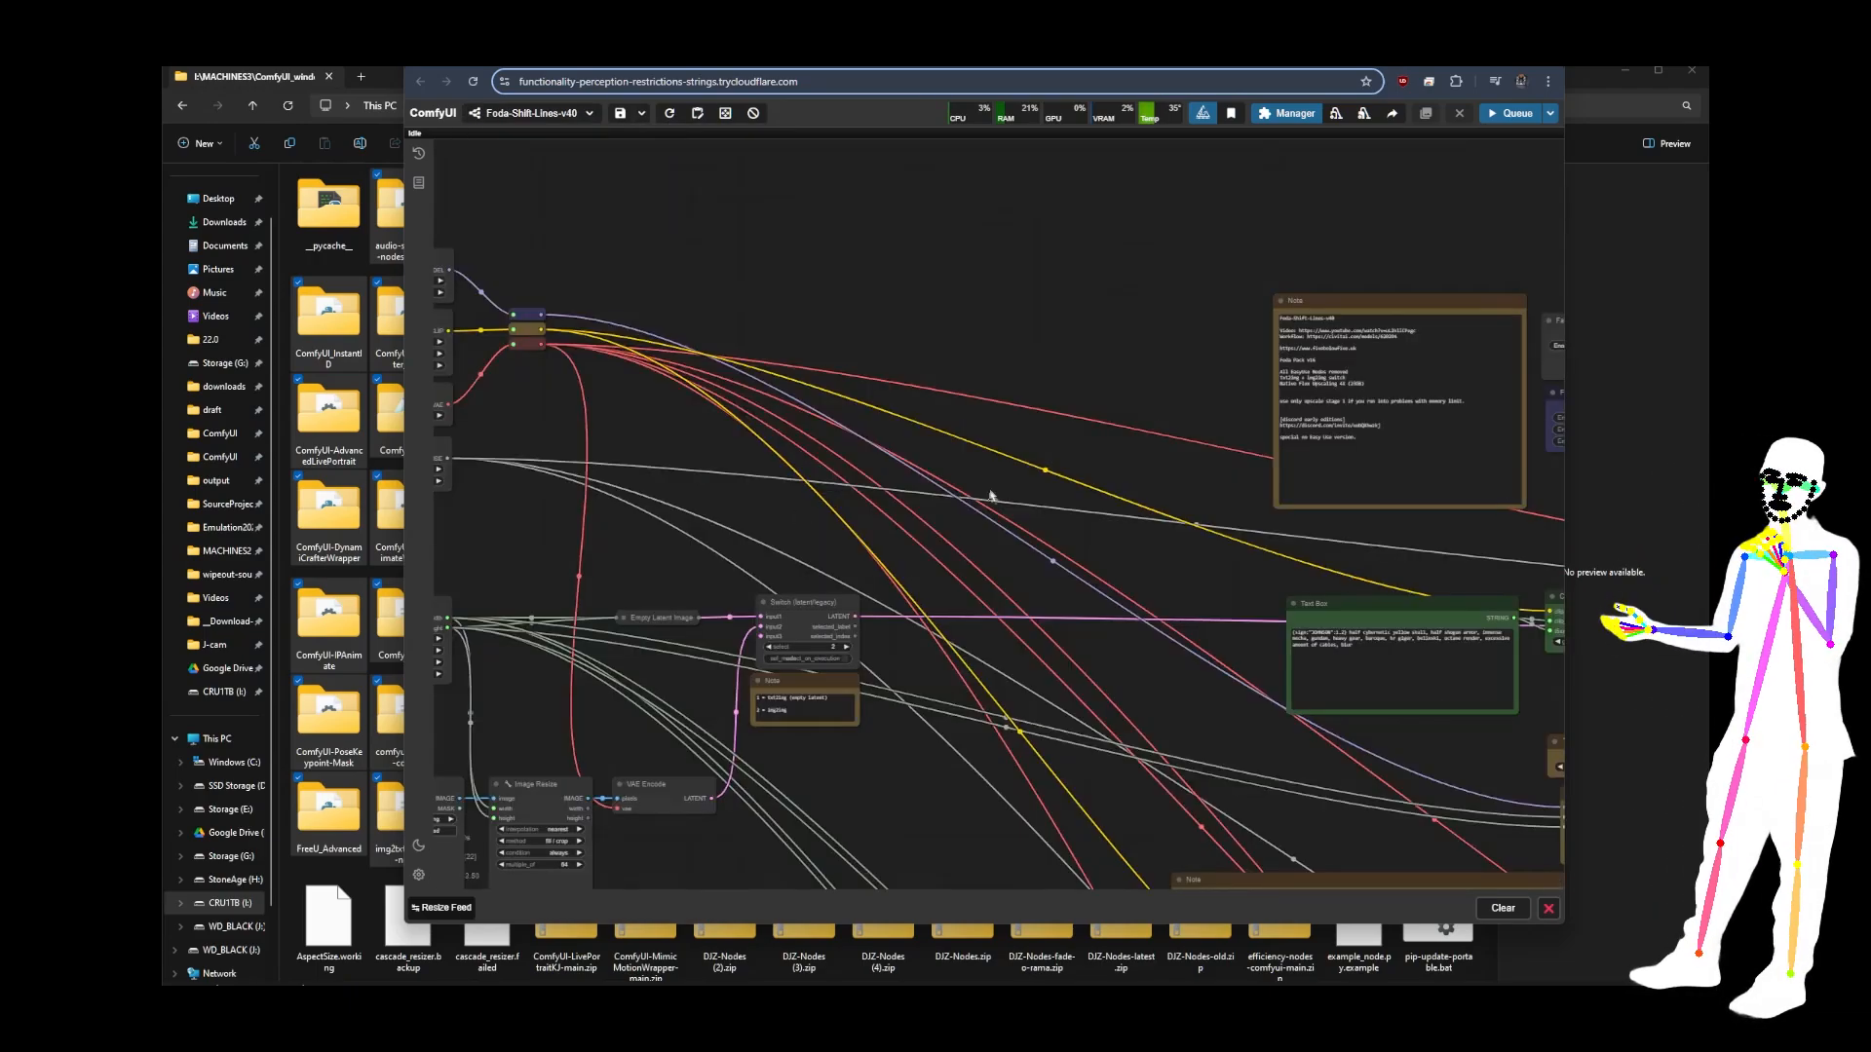
{"action": "scroll", "coordinate": [1003, 499], "scroll_direction": "down", "scroll_amount": 3}
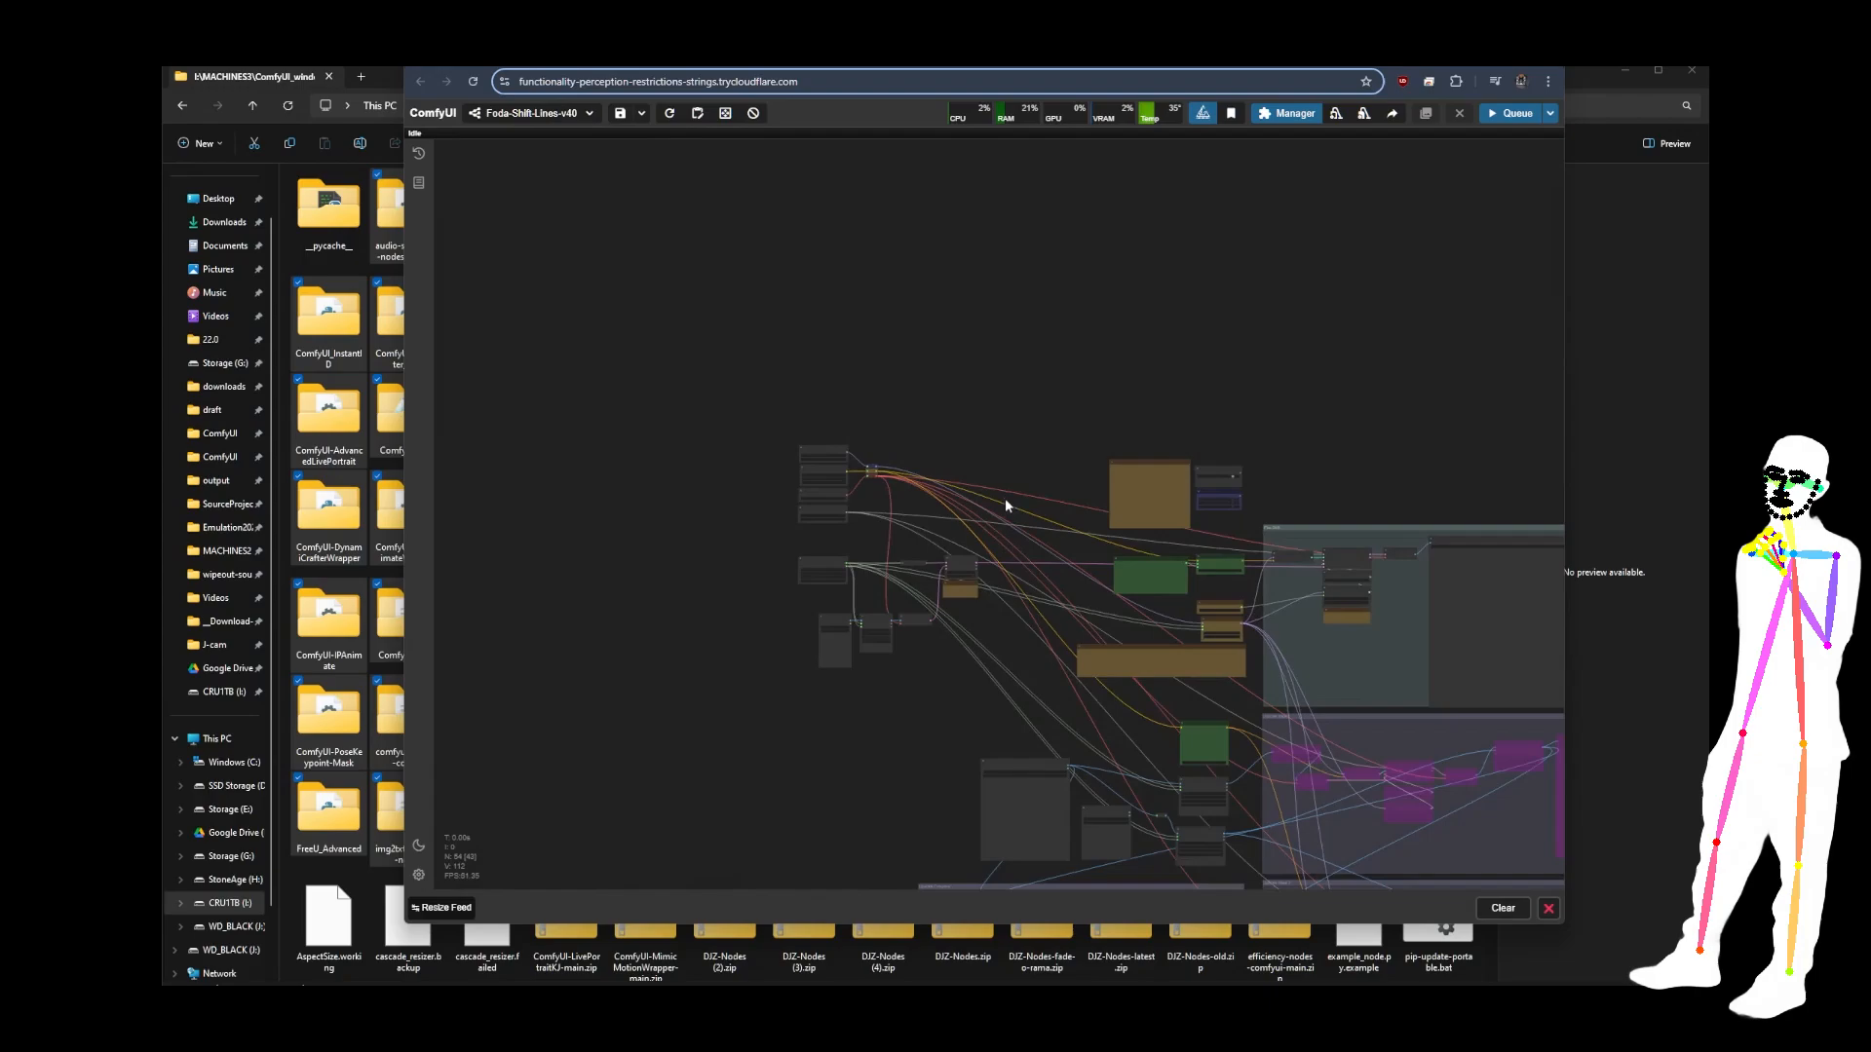
{"action": "scroll", "coordinate": [838, 461], "scroll_direction": "up", "scroll_amount": 1}
{"action": "left_click_drag", "start_coordinate": [838, 461], "coordinate": [738, 401]}
{"action": "scroll", "coordinate": [738, 400], "scroll_direction": "down", "scroll_amount": 2}
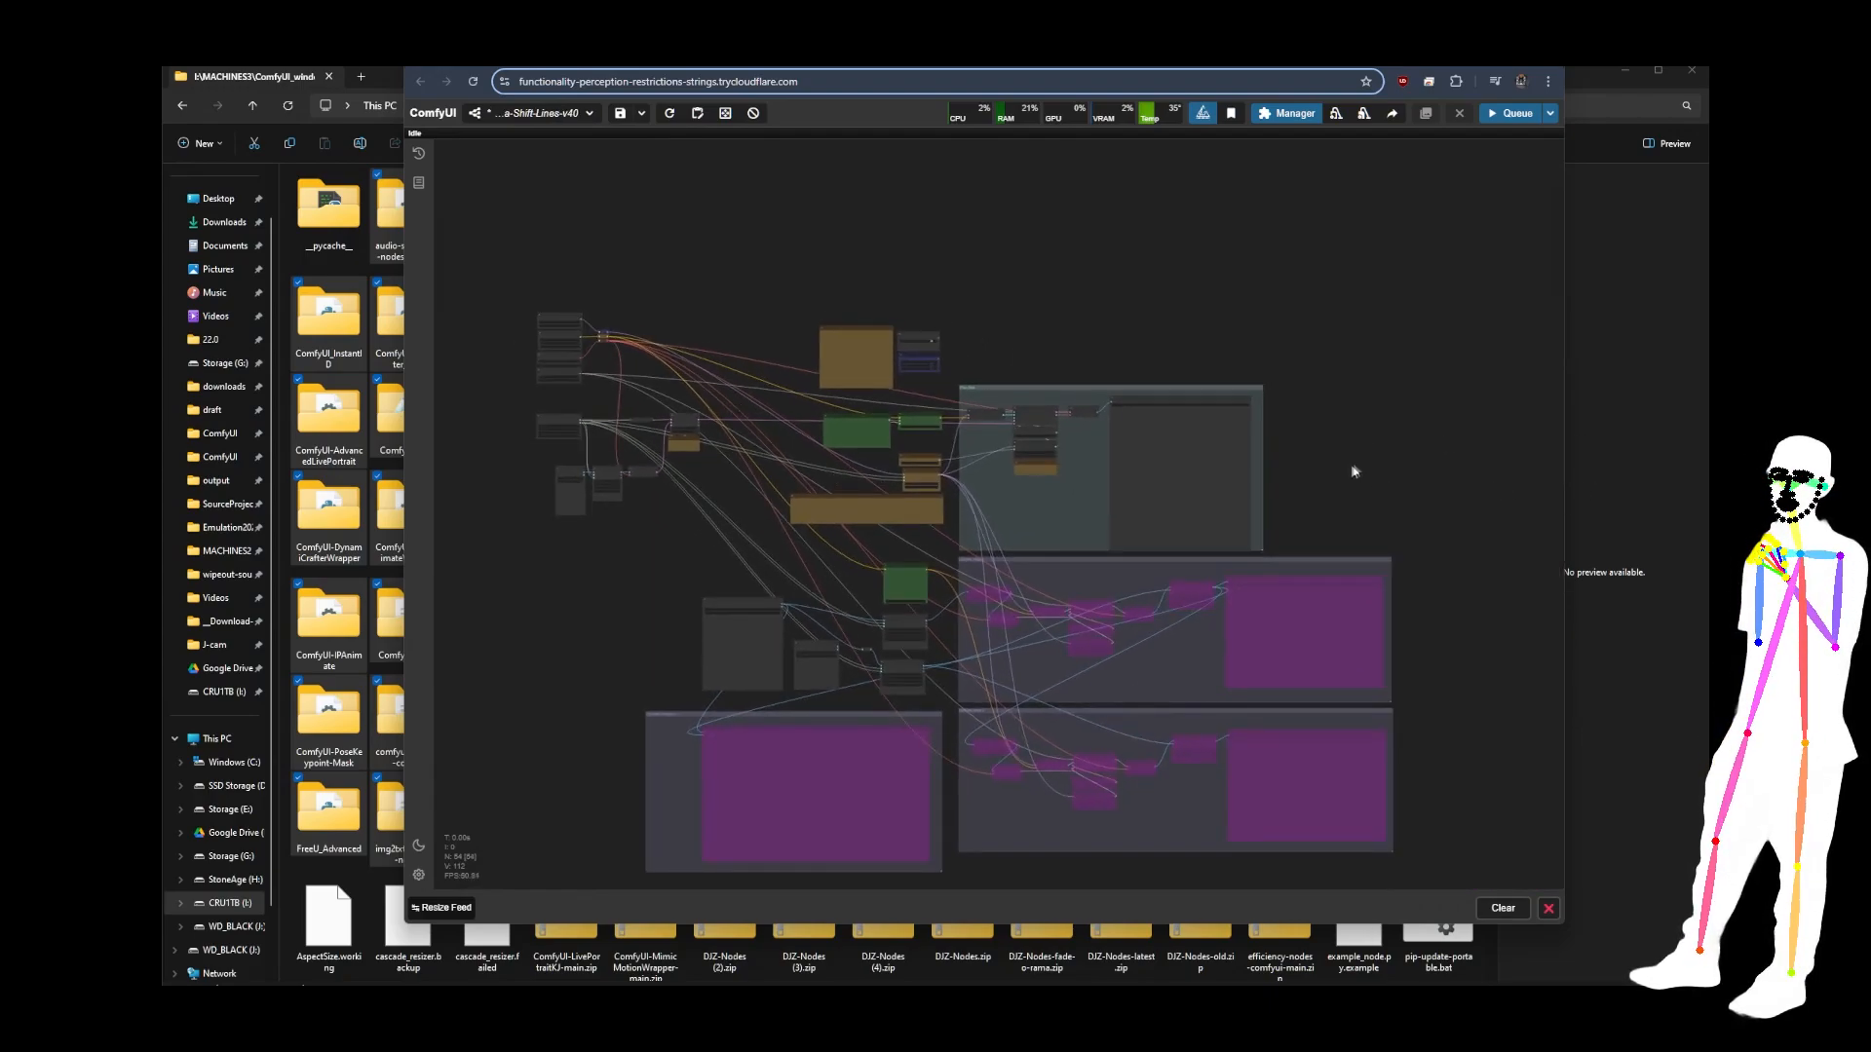
{"action": "left_click_drag", "start_coordinate": [1354, 472], "coordinate": [1386, 404]}
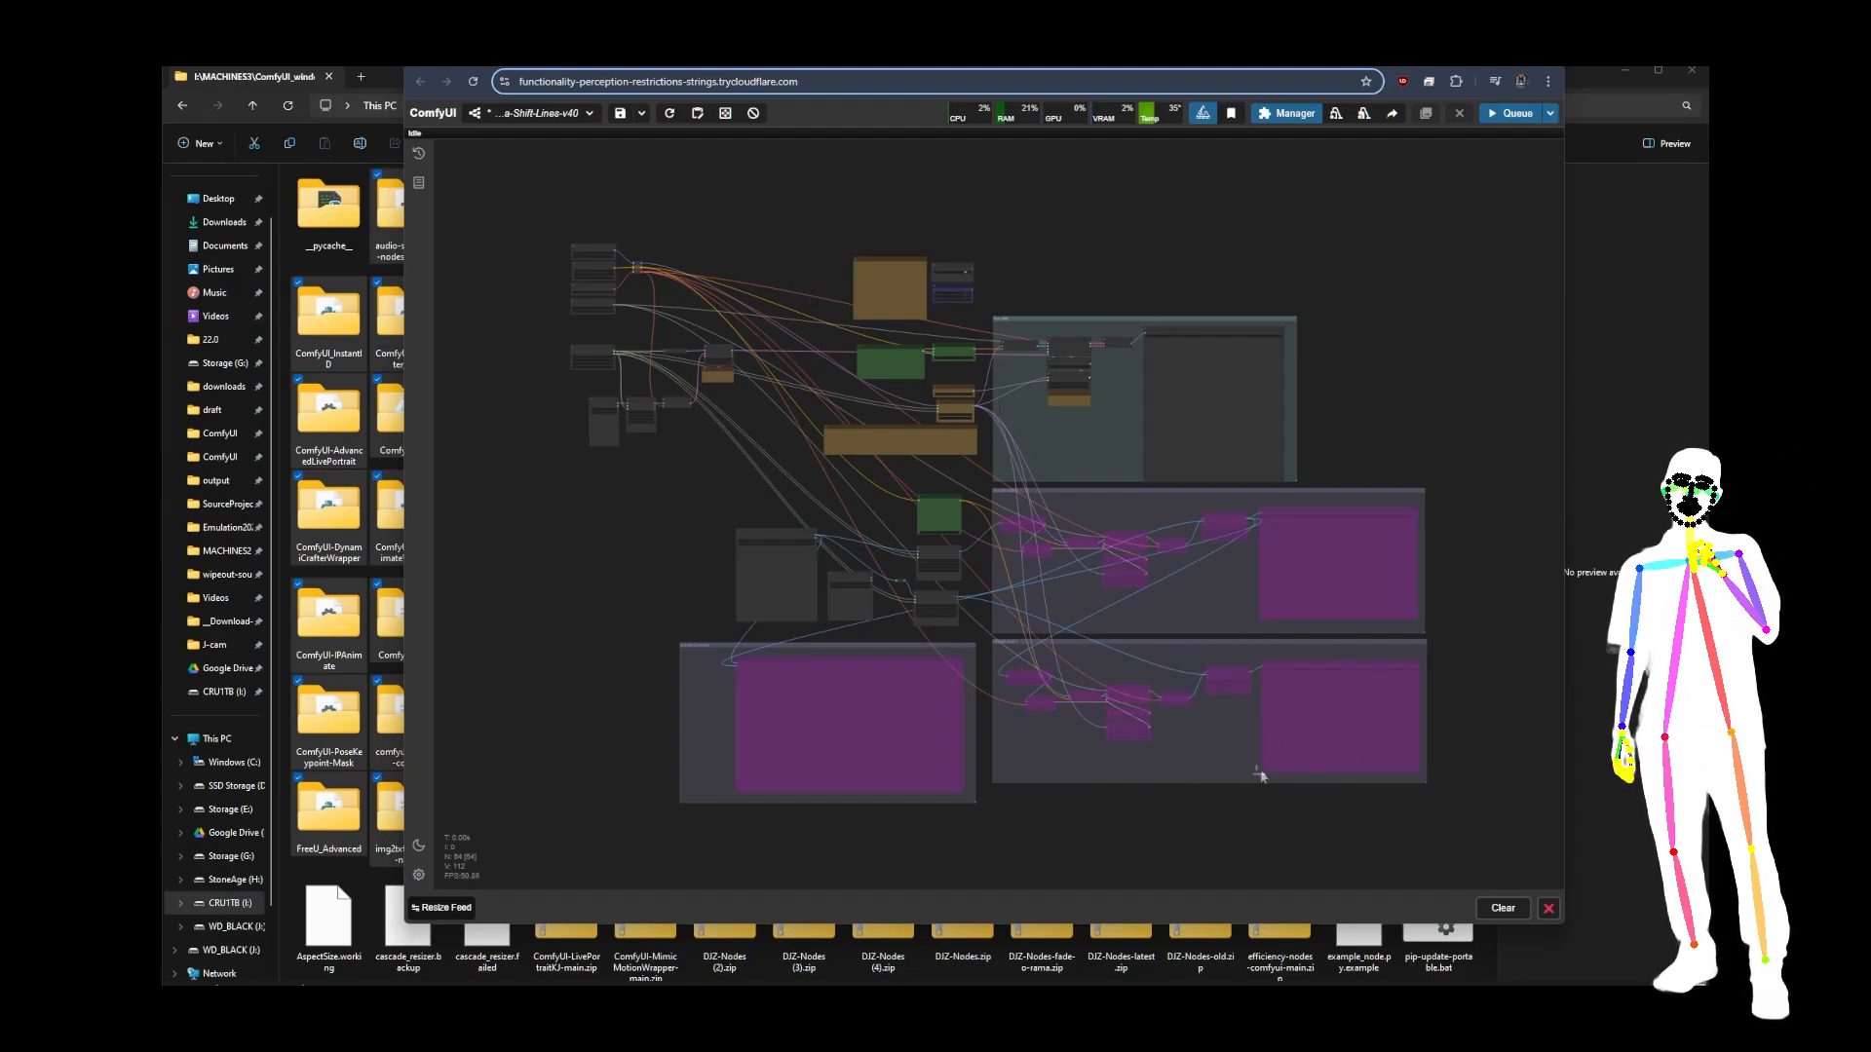
Open the Foda-Flux-Lora-CNET-lines-v30 workflow from the Foda_Flux folder and look over its layout.
{"action": "left_click", "coordinate": [587, 114]}
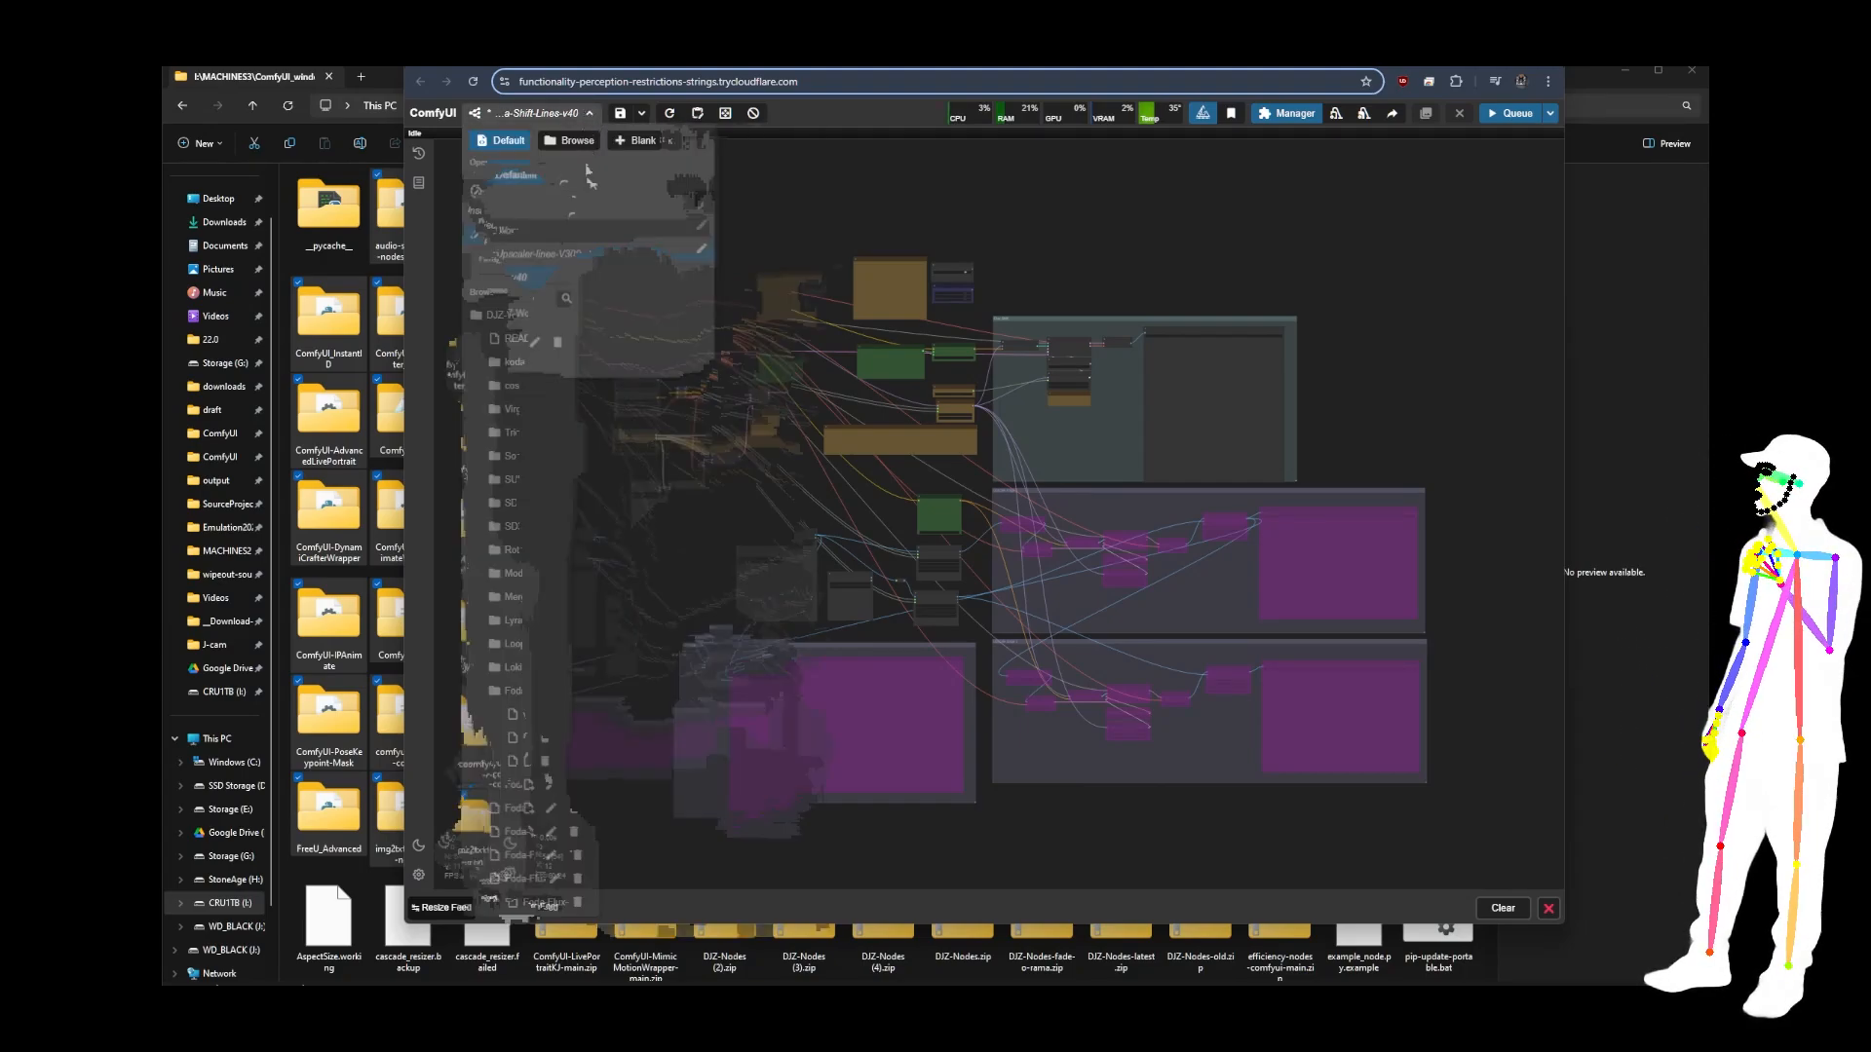
{"action": "scroll", "coordinate": [634, 687], "scroll_direction": "down", "scroll_amount": 1}
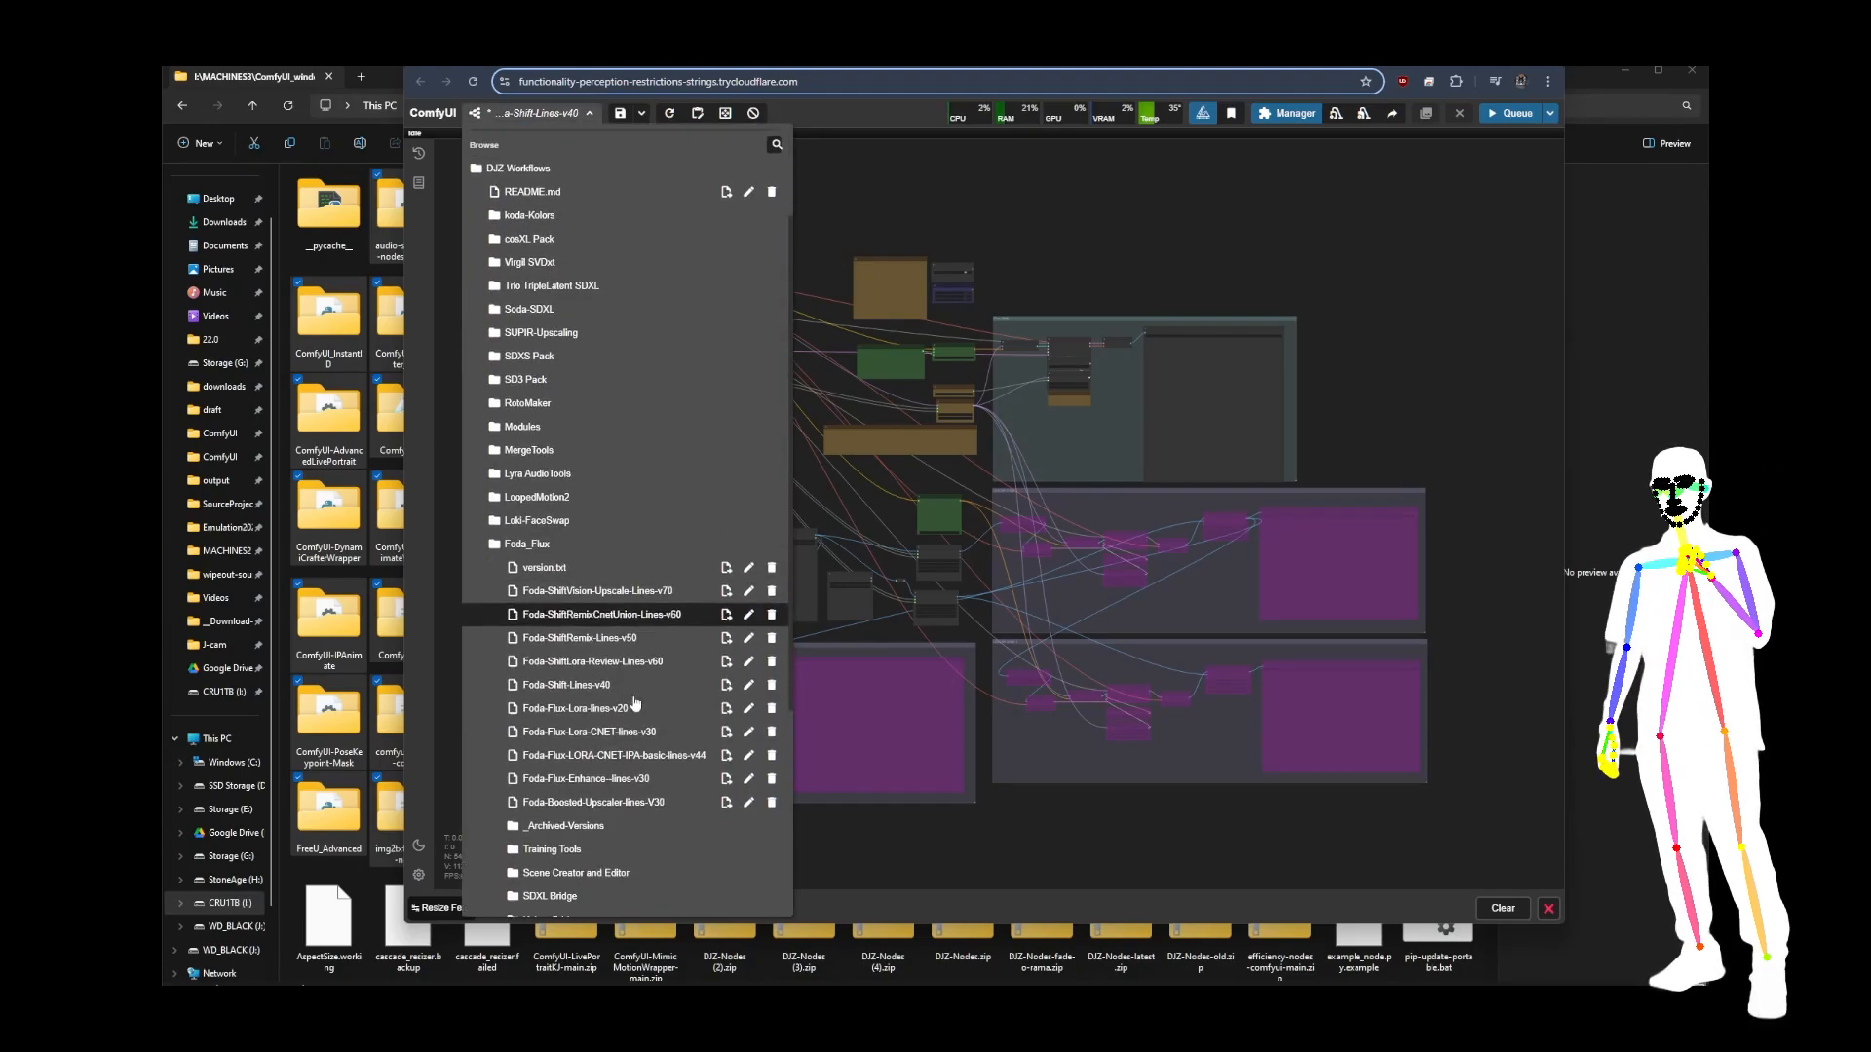
{"action": "left_click", "coordinate": [585, 805]}
{"action": "scroll", "coordinate": [777, 260], "scroll_direction": "down", "scroll_amount": 5}
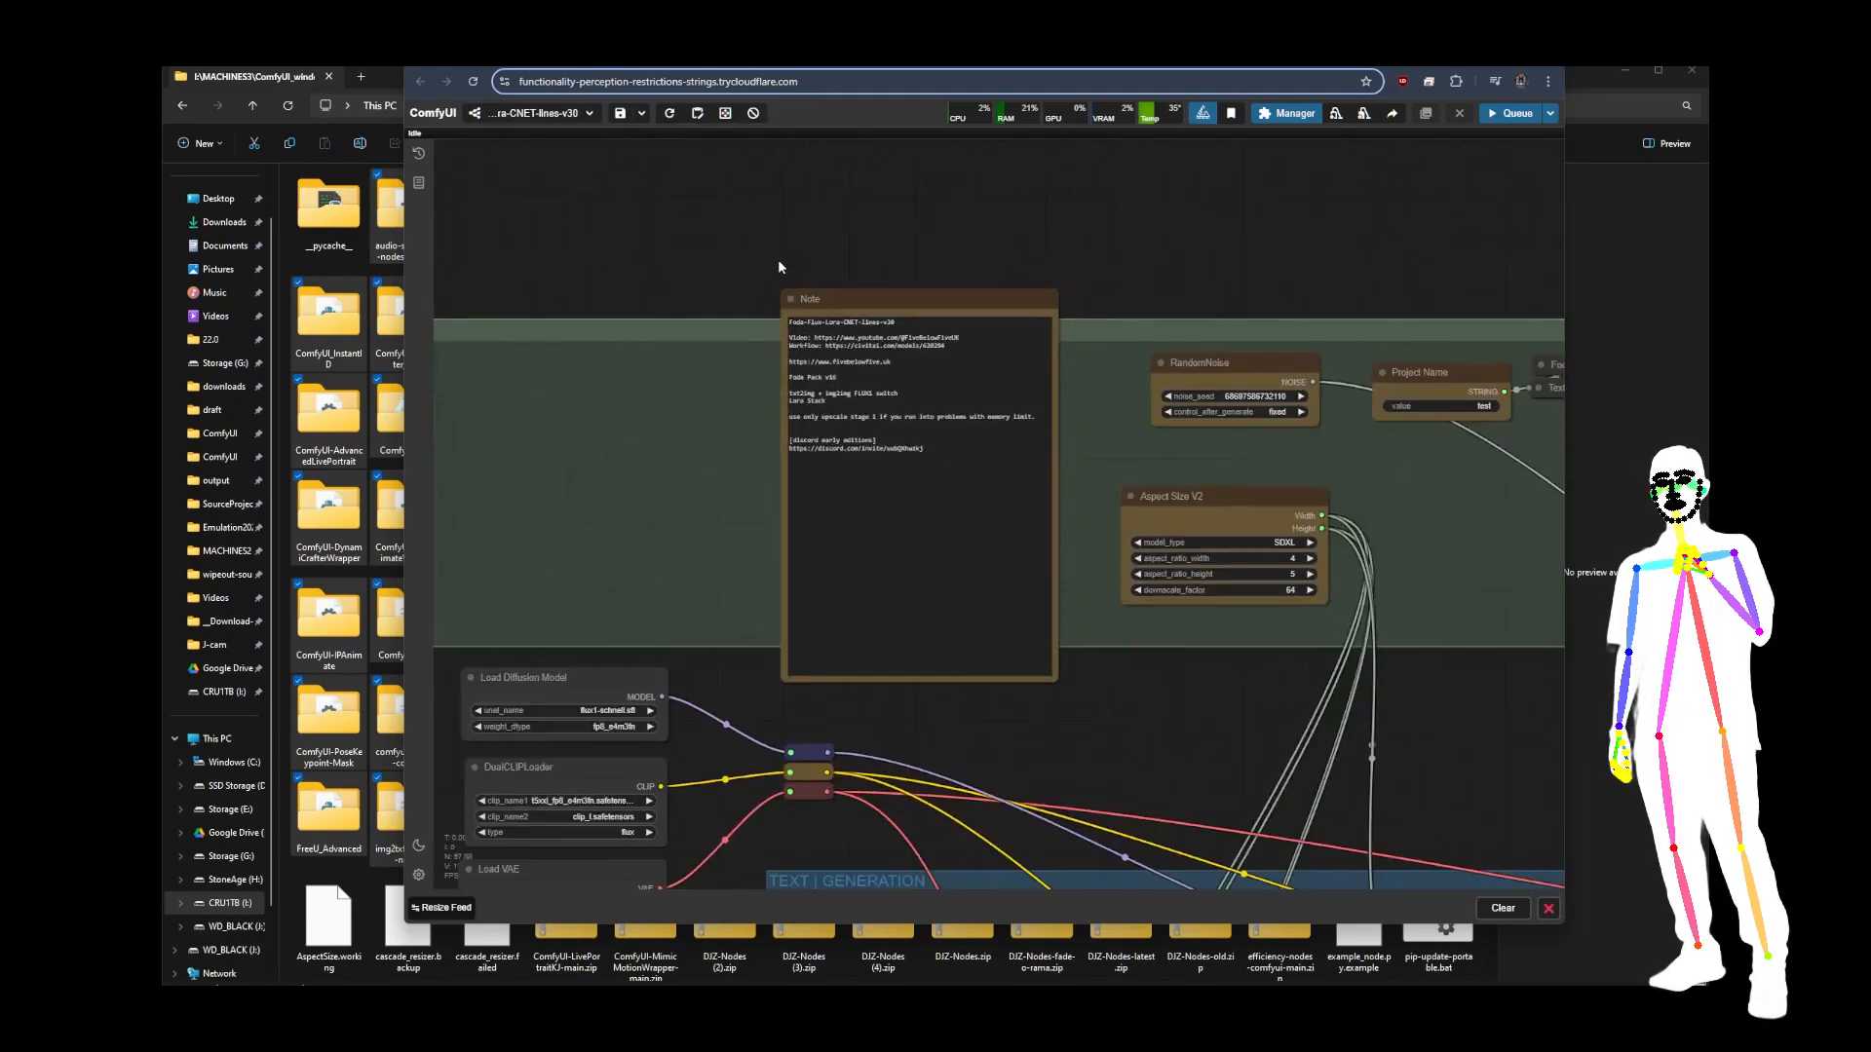
{"action": "left_click_drag", "start_coordinate": [1354, 821], "coordinate": [1093, 722]}
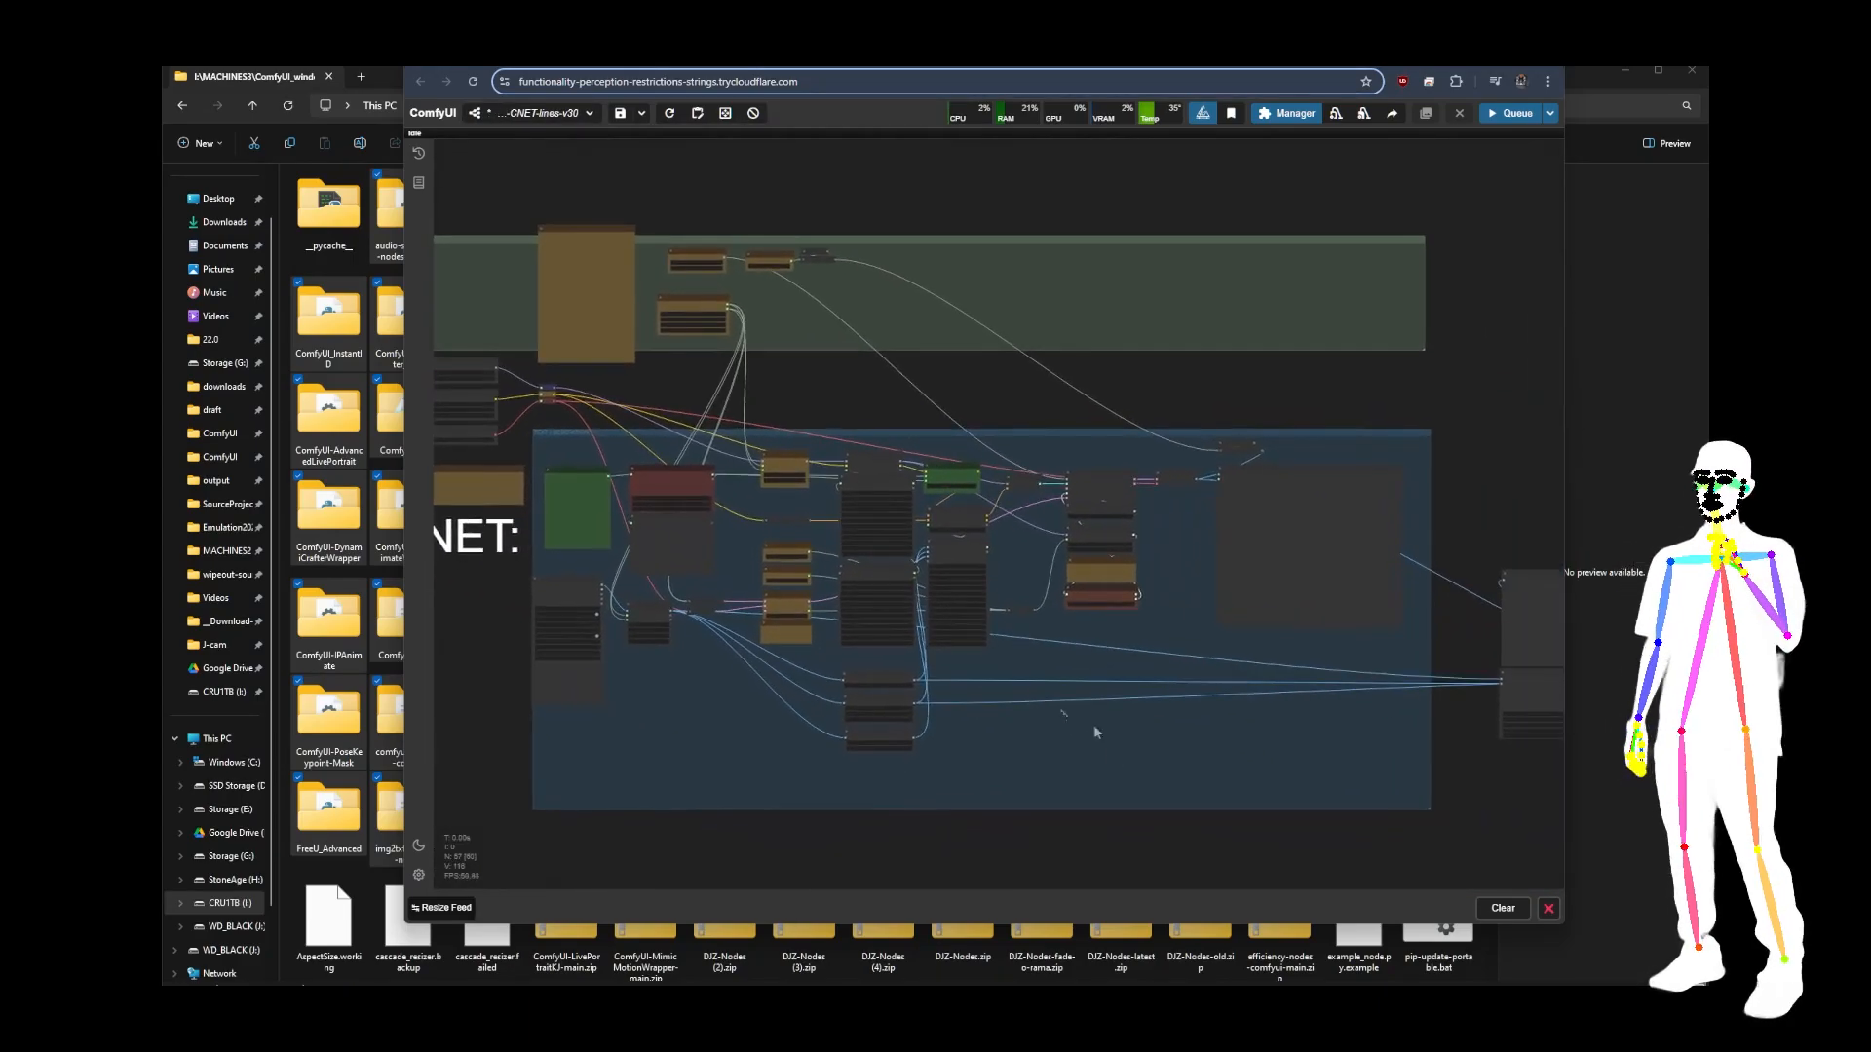
In CR Multi-ControlNet Stack, set controlnet_1, controlnet_2 and controlnet_3 to the flux-depth, flux-canny and flux-hed v3 ControlNet models.
{"action": "scroll", "coordinate": [1093, 723], "scroll_direction": "up", "scroll_amount": 5}
{"action": "left_click", "coordinate": [1135, 533]}
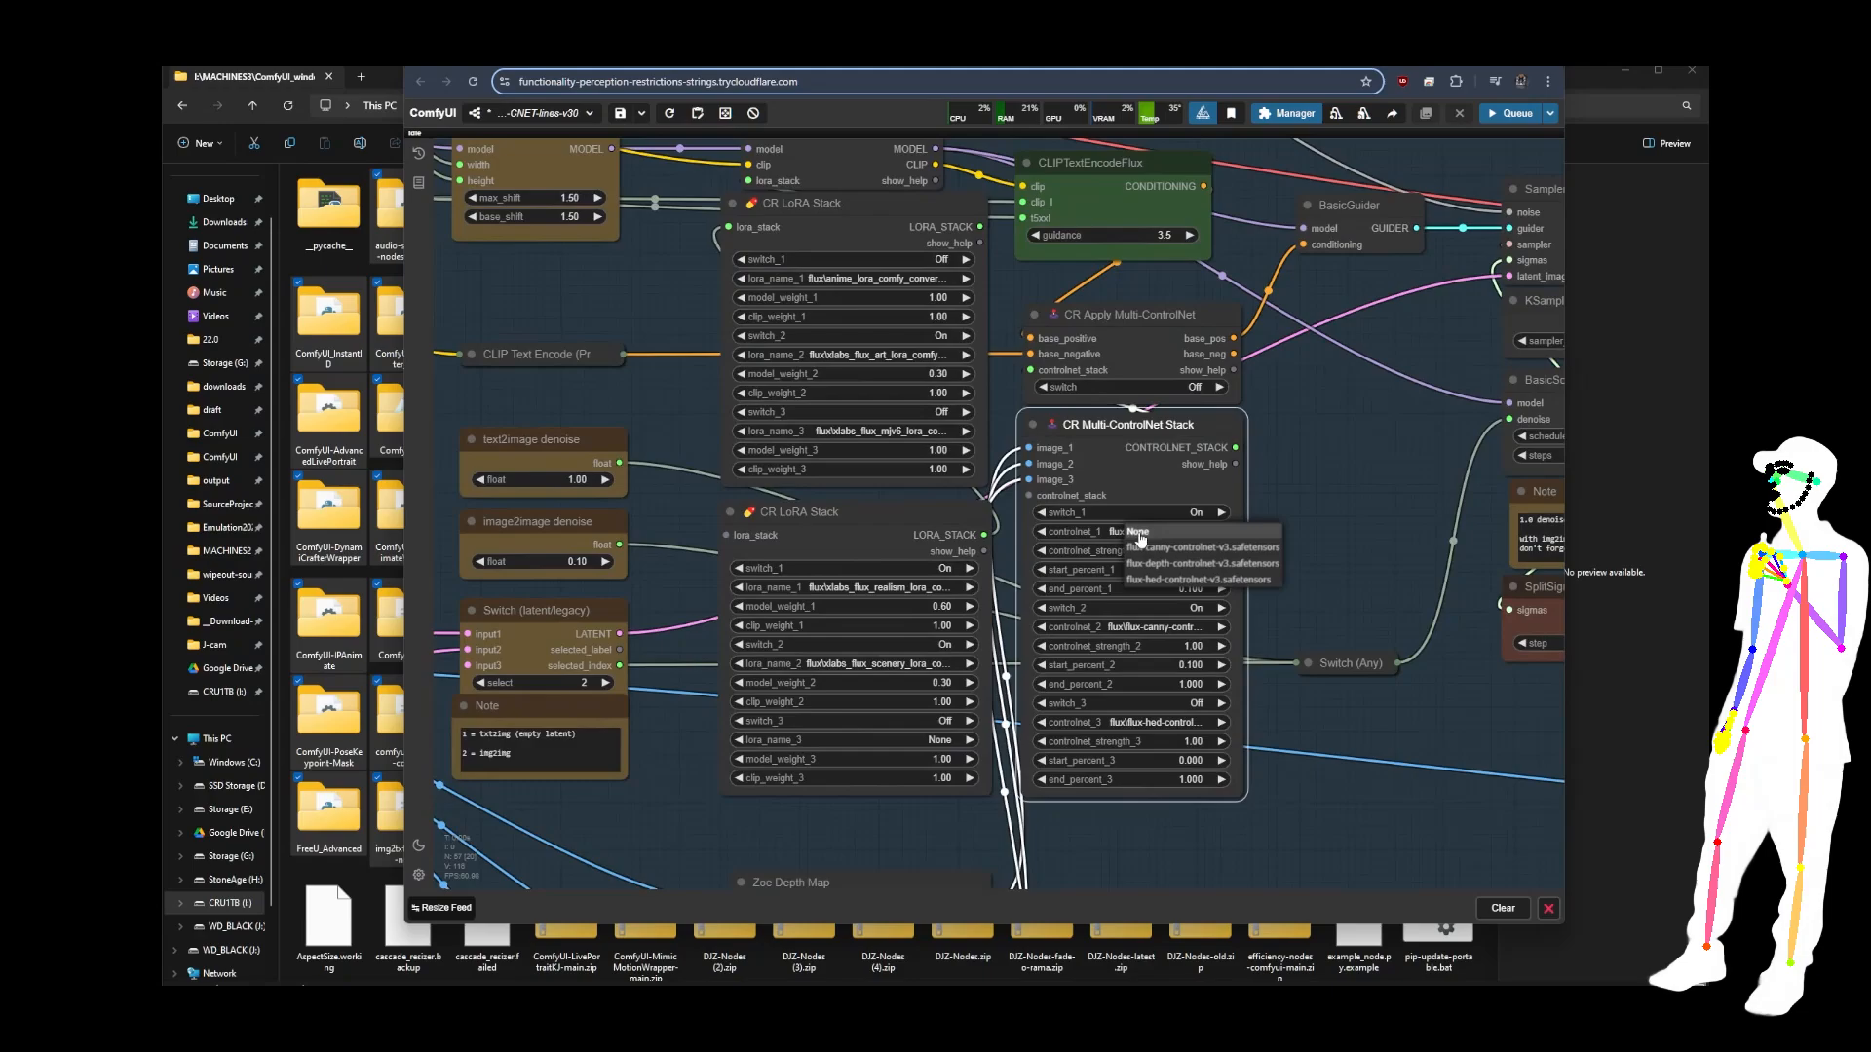
{"action": "left_click_drag", "start_coordinate": [1341, 527], "coordinate": [1349, 529]}
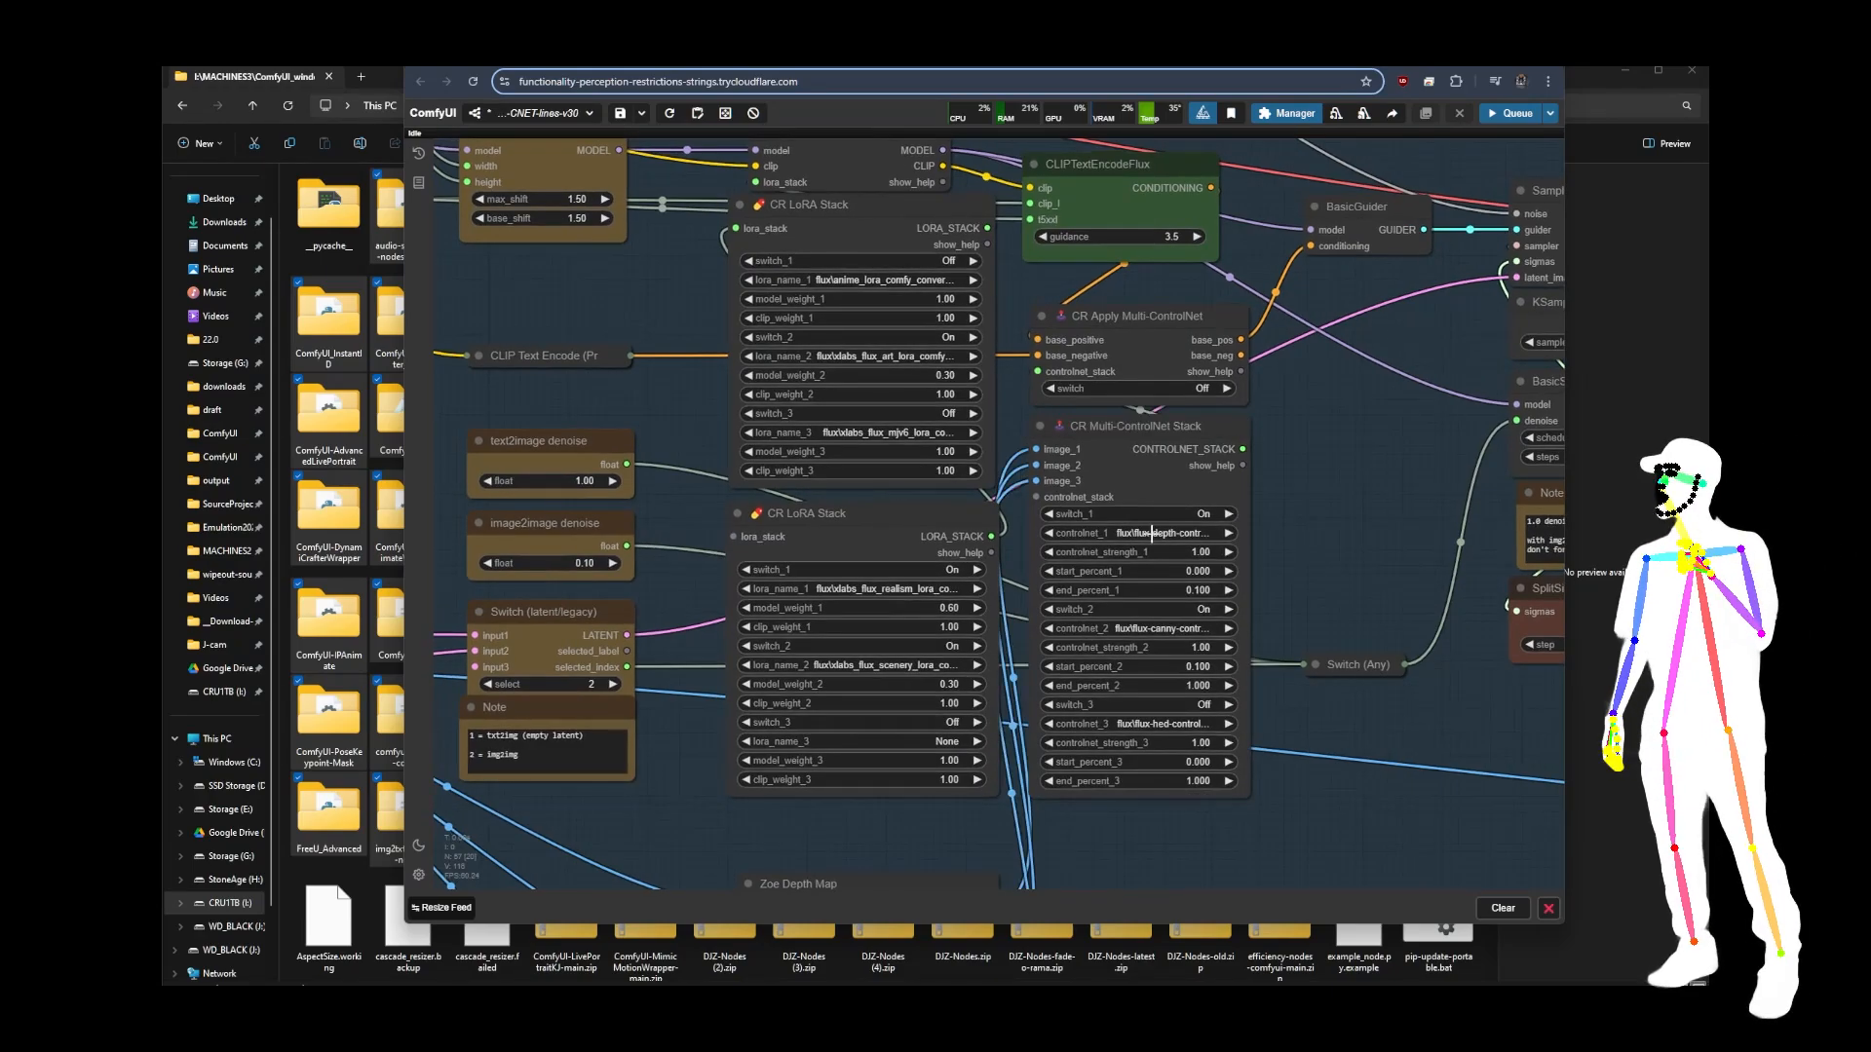
{"action": "left_click", "coordinate": [1150, 533]}
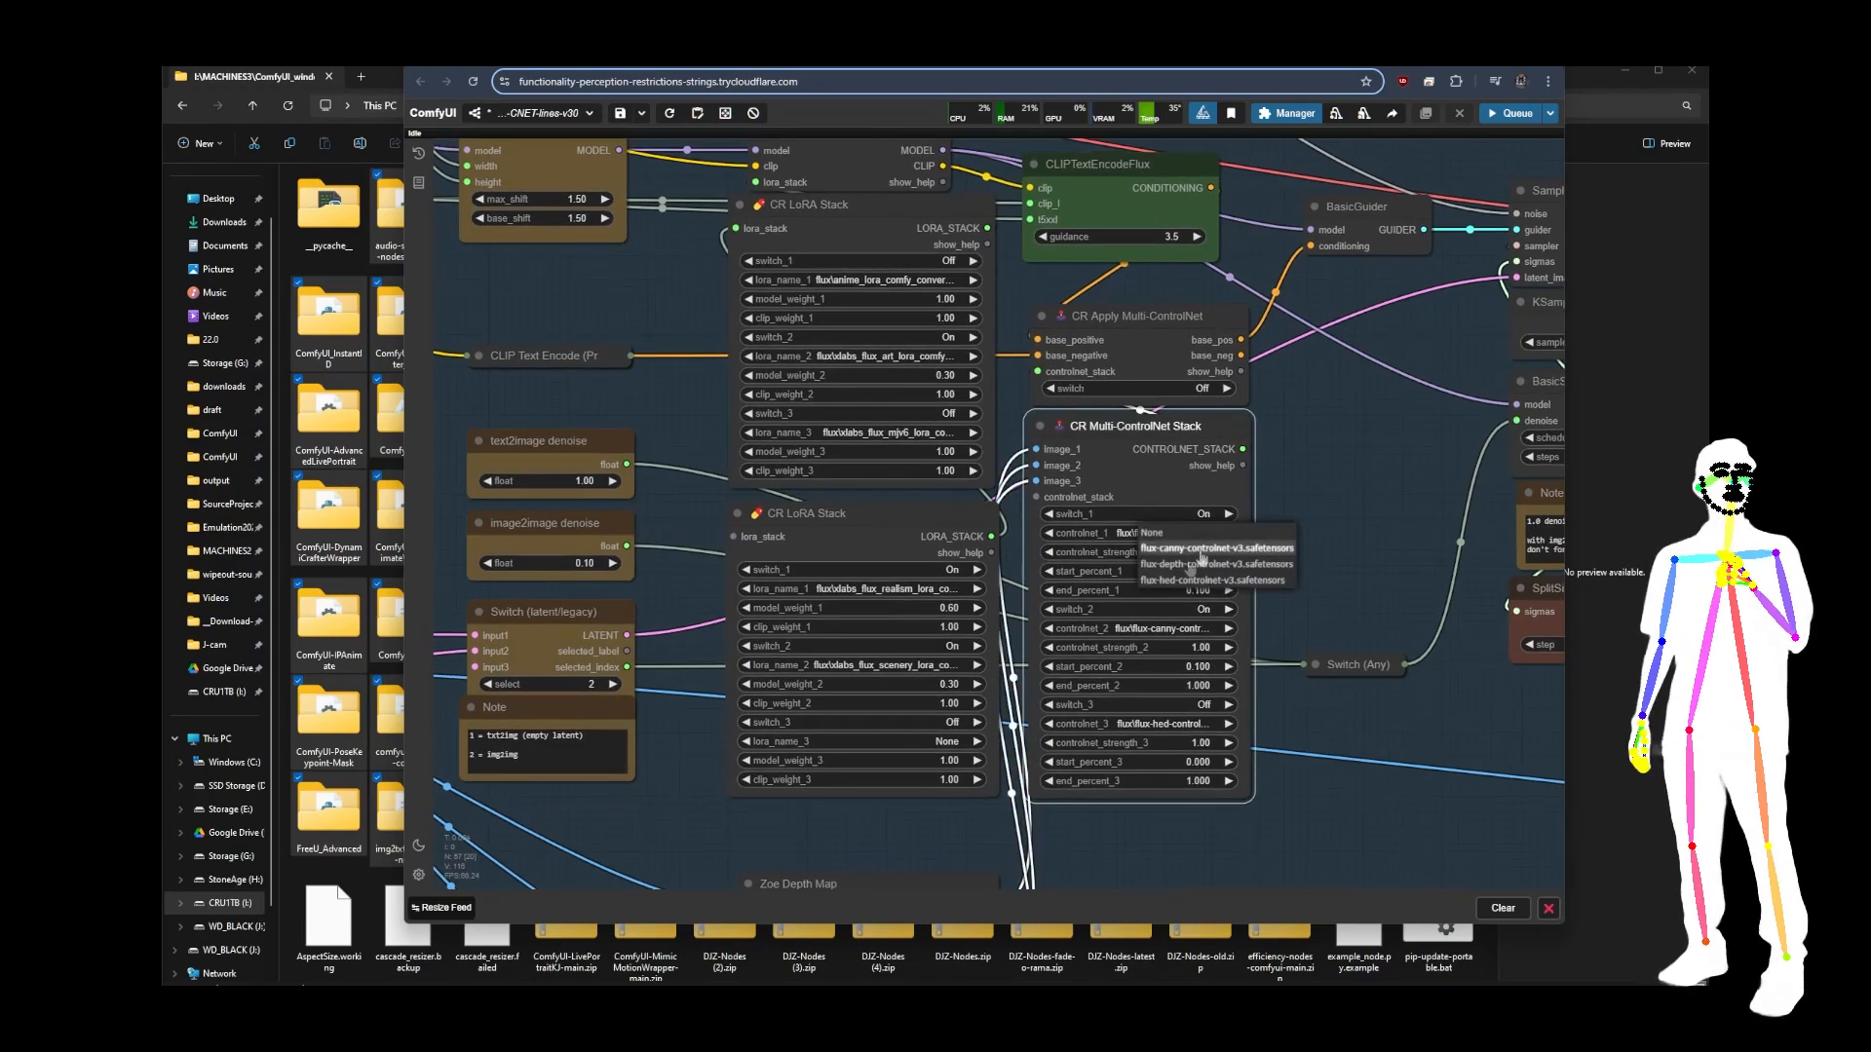
{"action": "left_click", "coordinate": [1188, 565]}
{"action": "left_click", "coordinate": [1162, 630]}
{"action": "left_click", "coordinate": [1223, 646]}
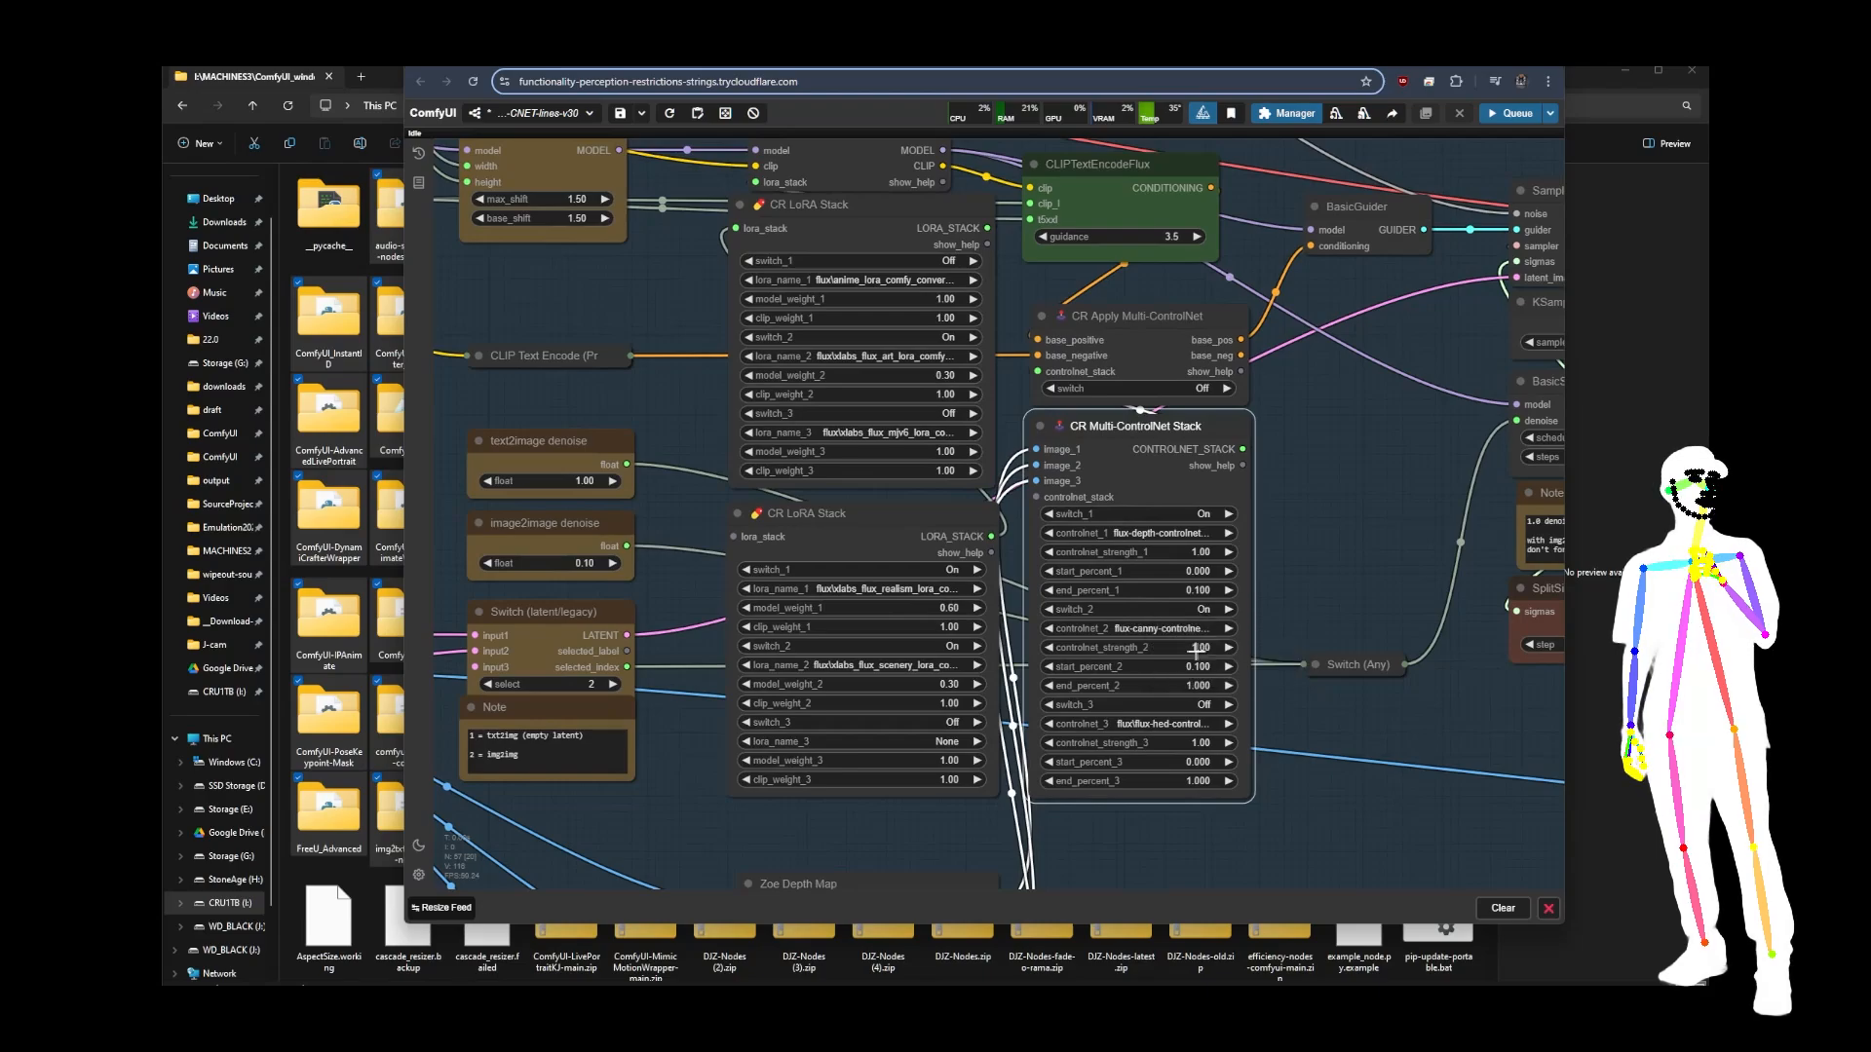
{"action": "left_click", "coordinate": [1164, 723]}
{"action": "left_click", "coordinate": [1179, 770]}
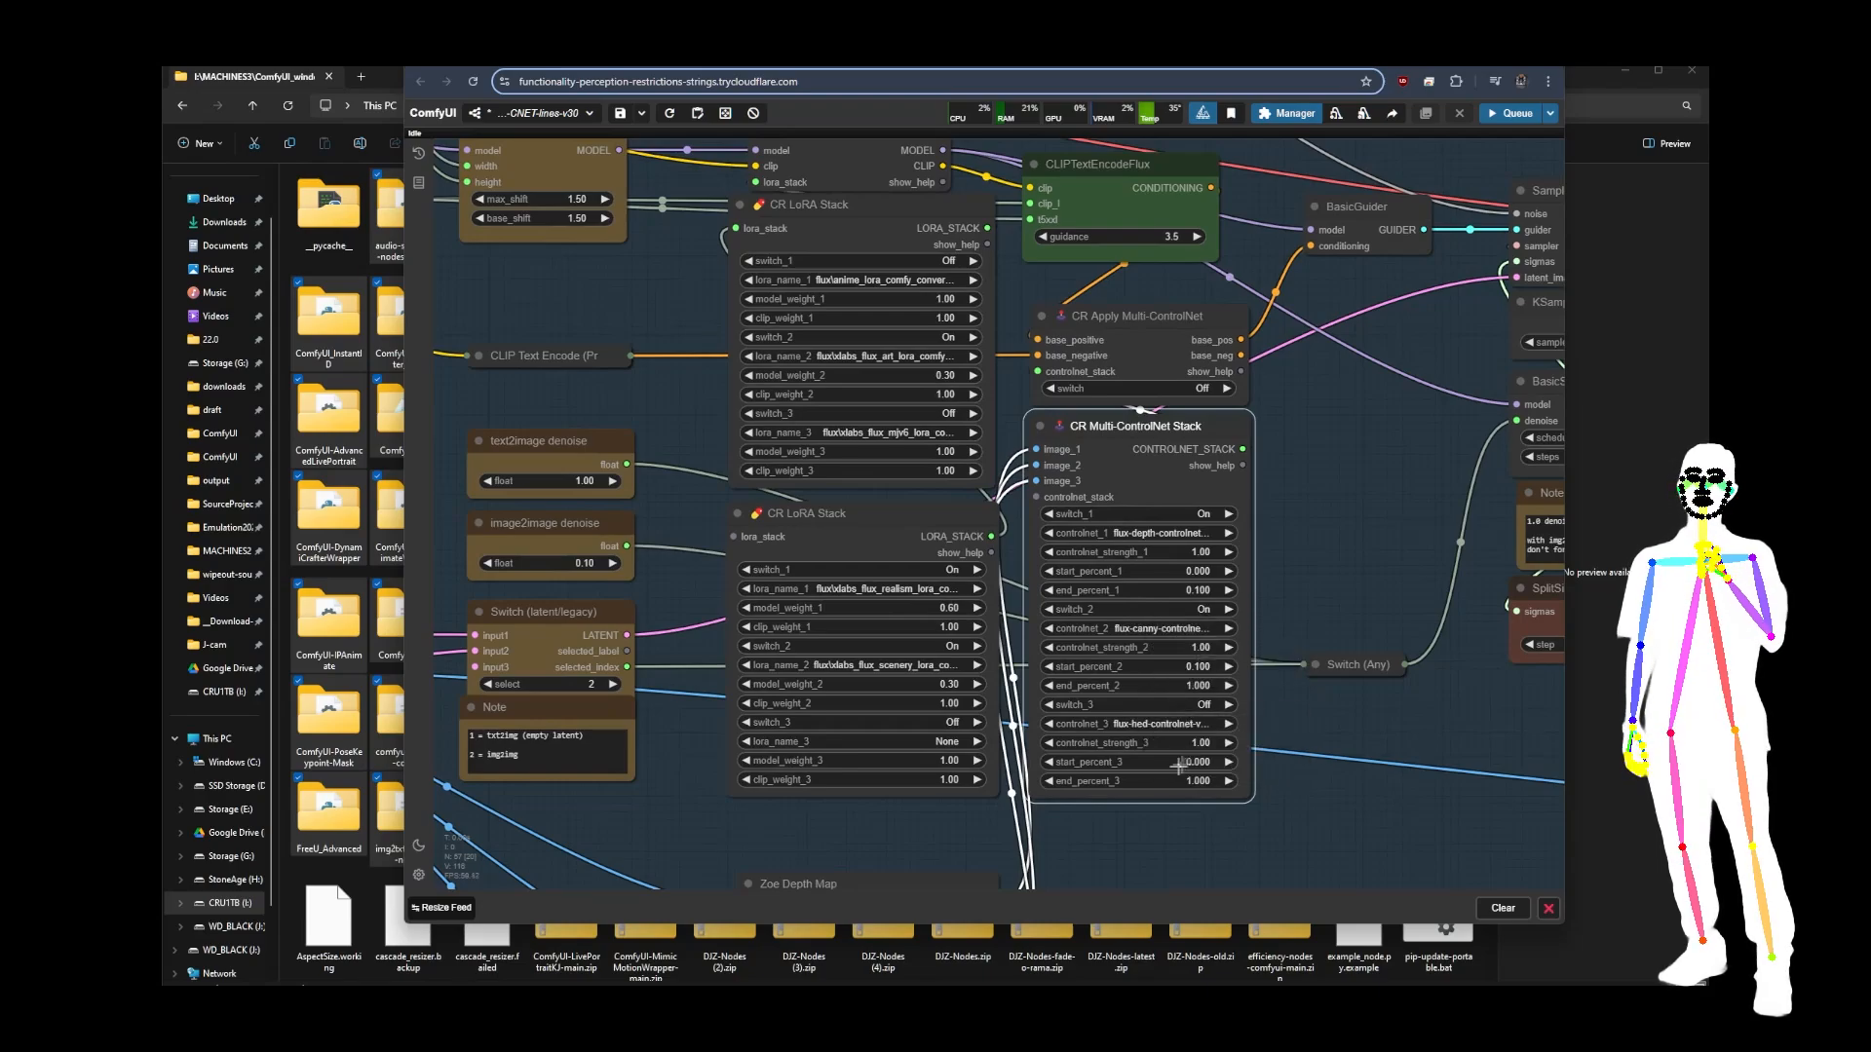
{"action": "left_click", "coordinate": [1337, 505]}
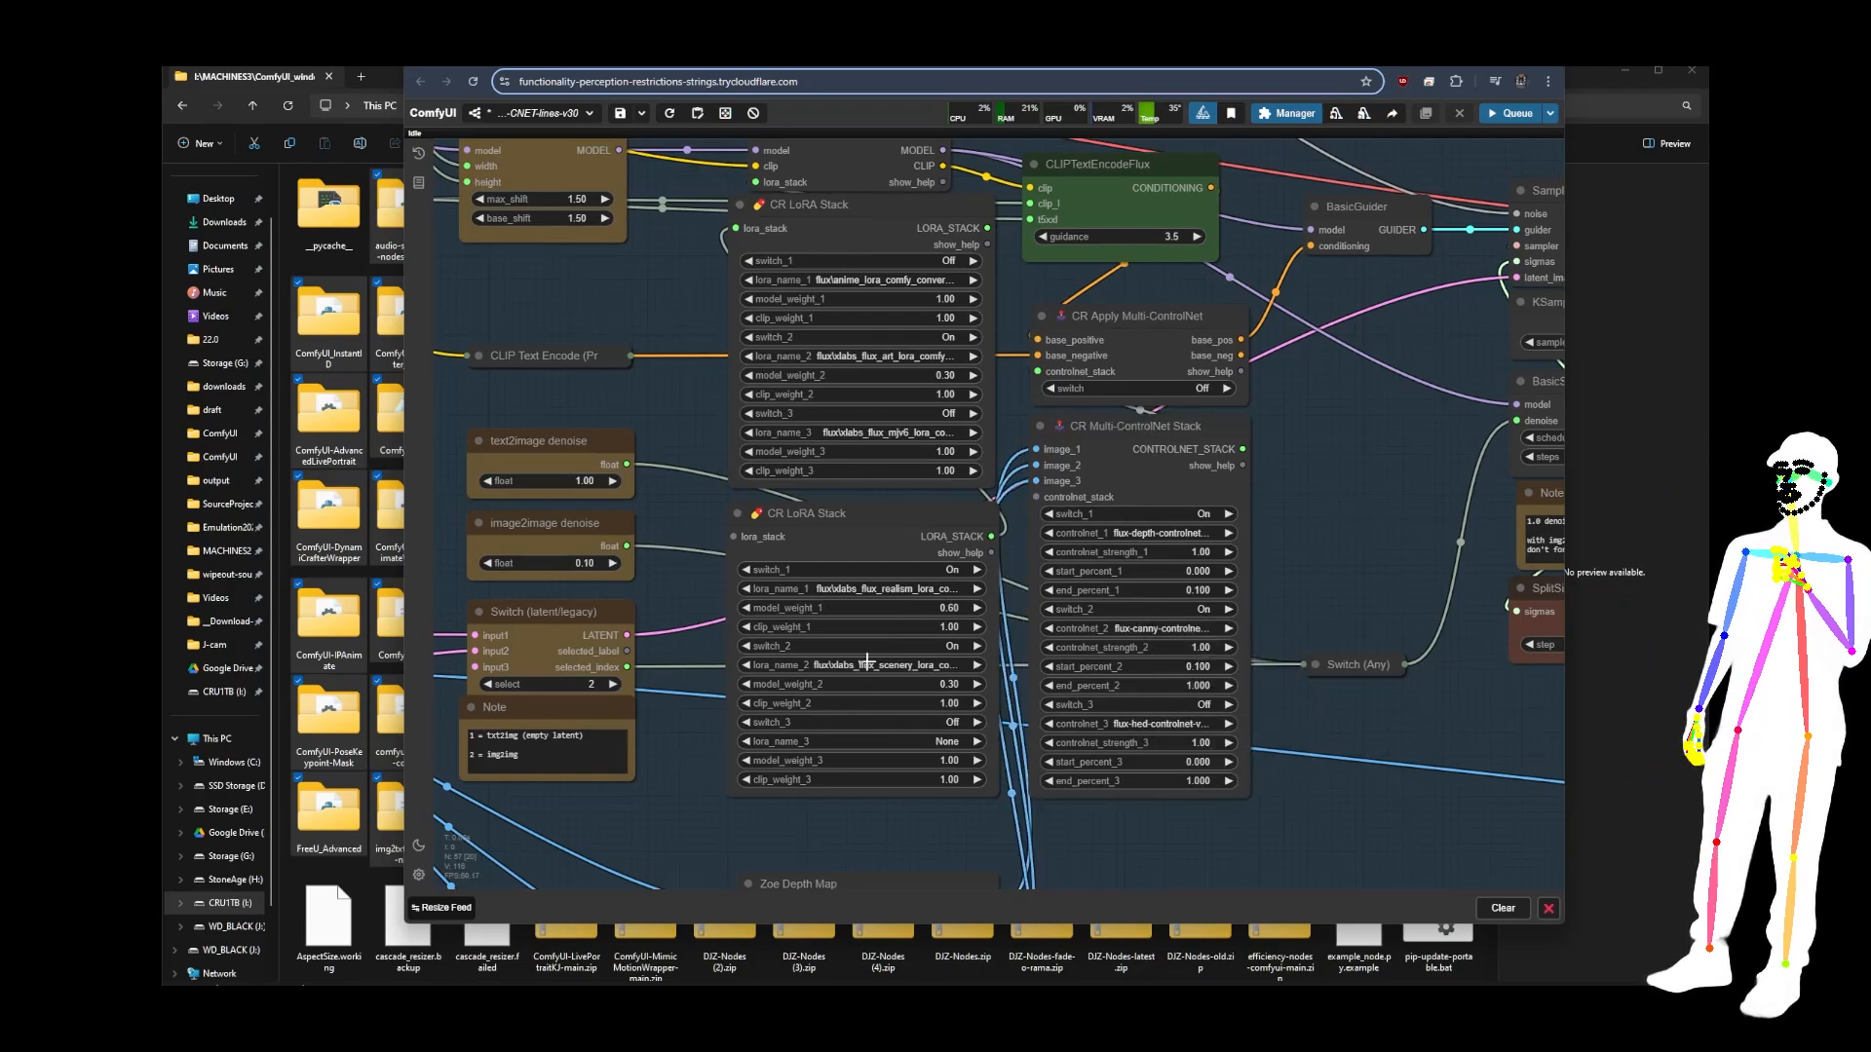
Browse the available models for lora_name_1 in the first CR LoRA Stack, and examine the workflow's preprocessor, image-loading and prompt nodes.
{"action": "left_click", "coordinate": [880, 279]}
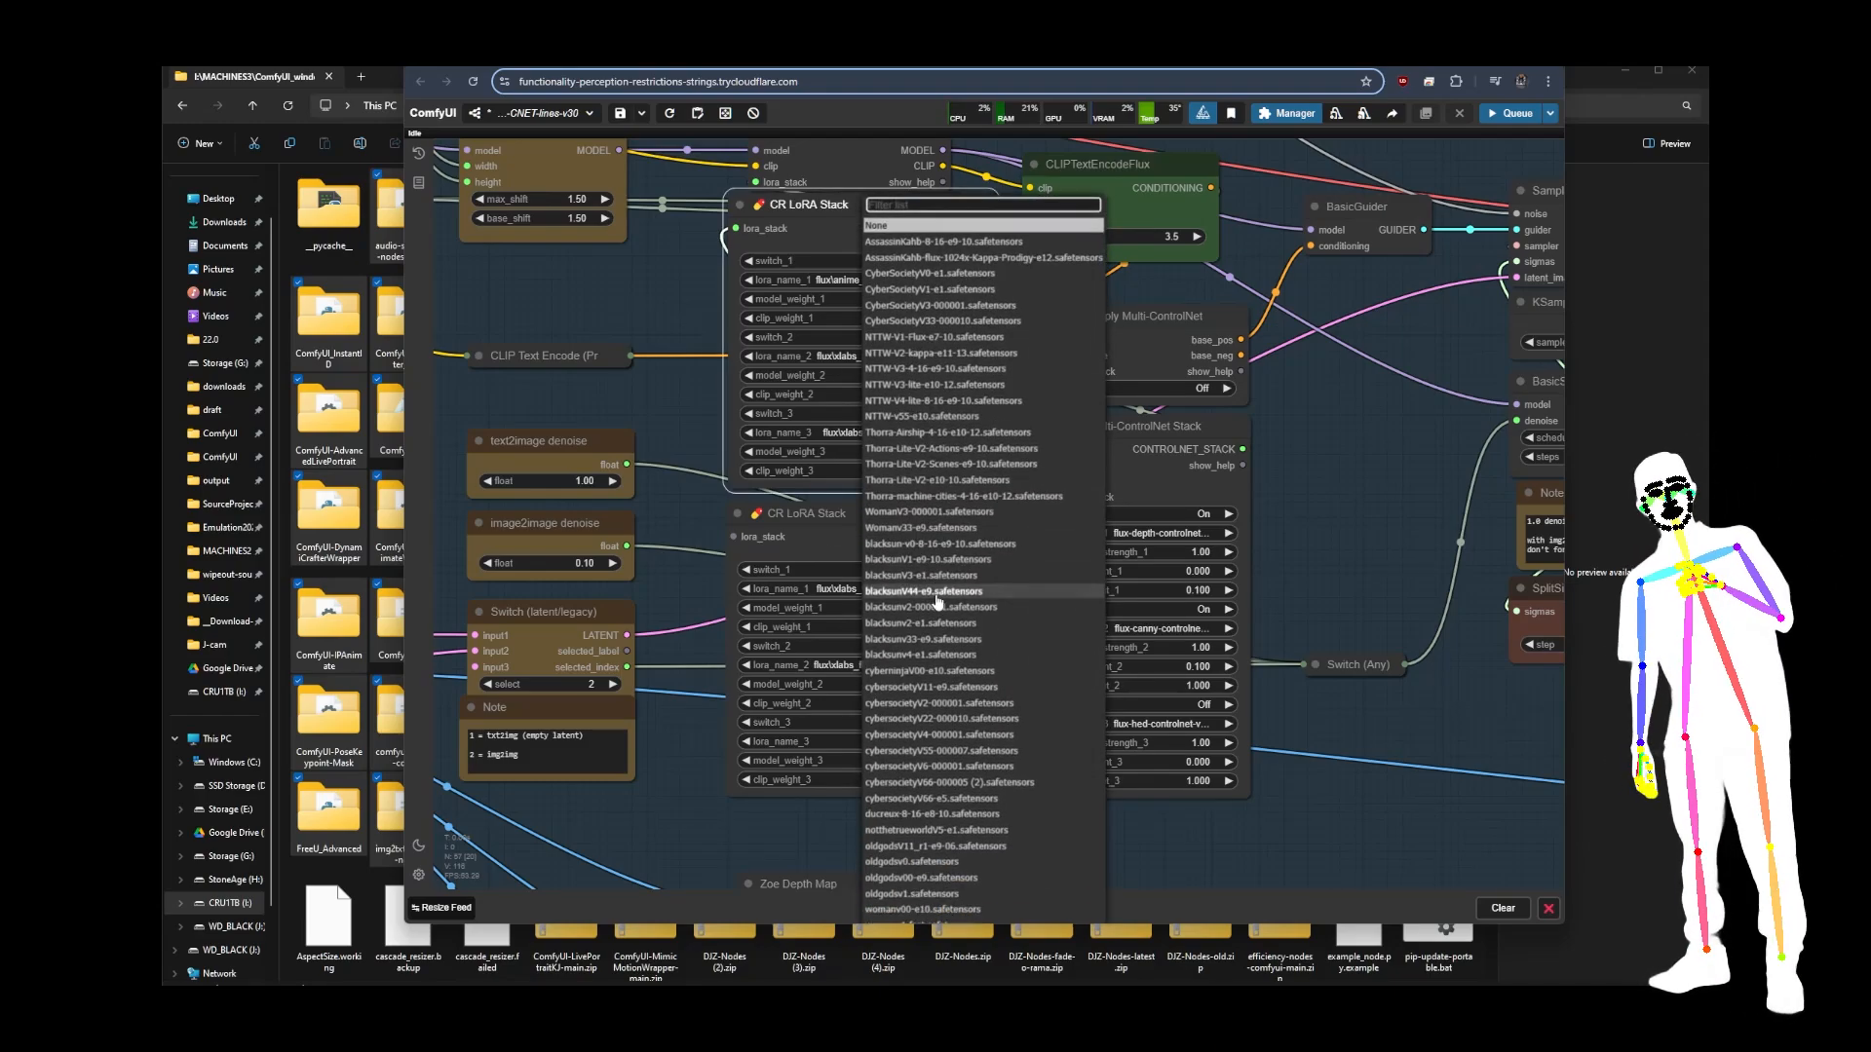
{"action": "scroll", "coordinate": [937, 601], "scroll_direction": "down", "scroll_amount": 5}
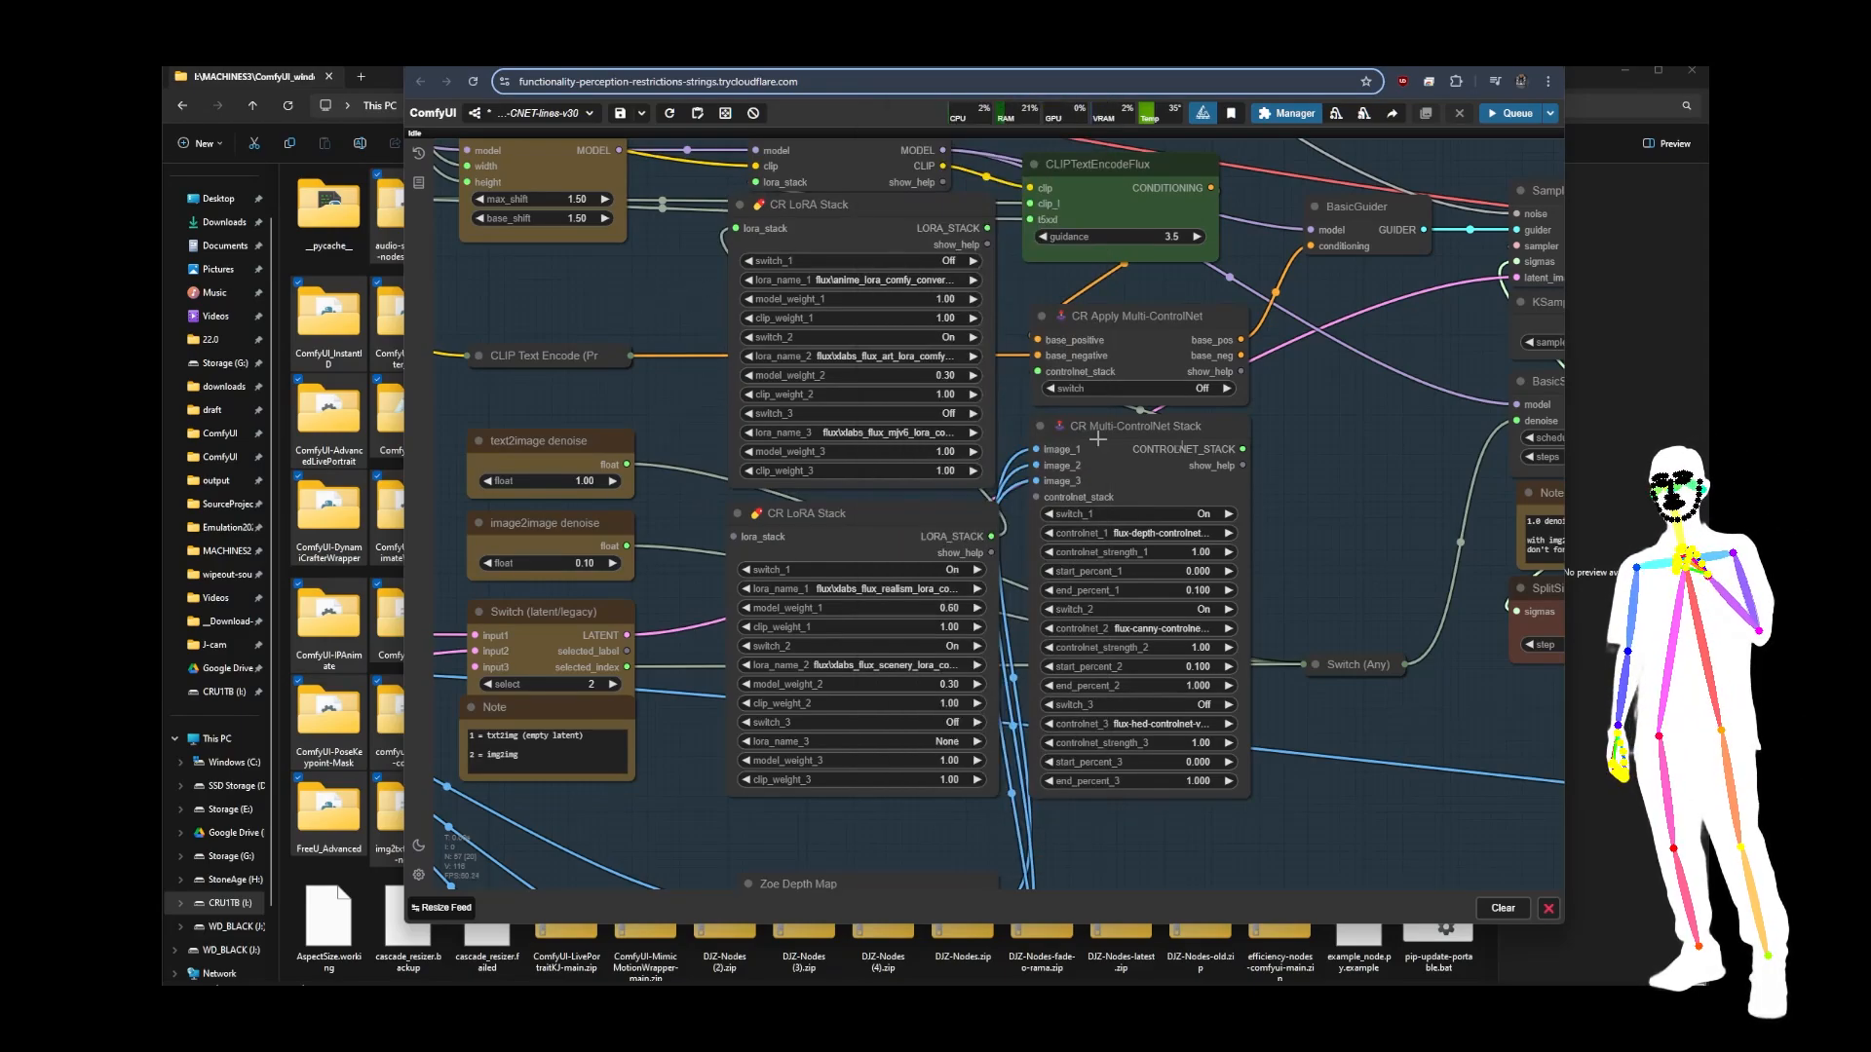
{"action": "scroll", "coordinate": [1271, 434], "scroll_direction": "down", "scroll_amount": 3}
{"action": "left_click_drag", "start_coordinate": [1341, 578], "coordinate": [1456, 505]}
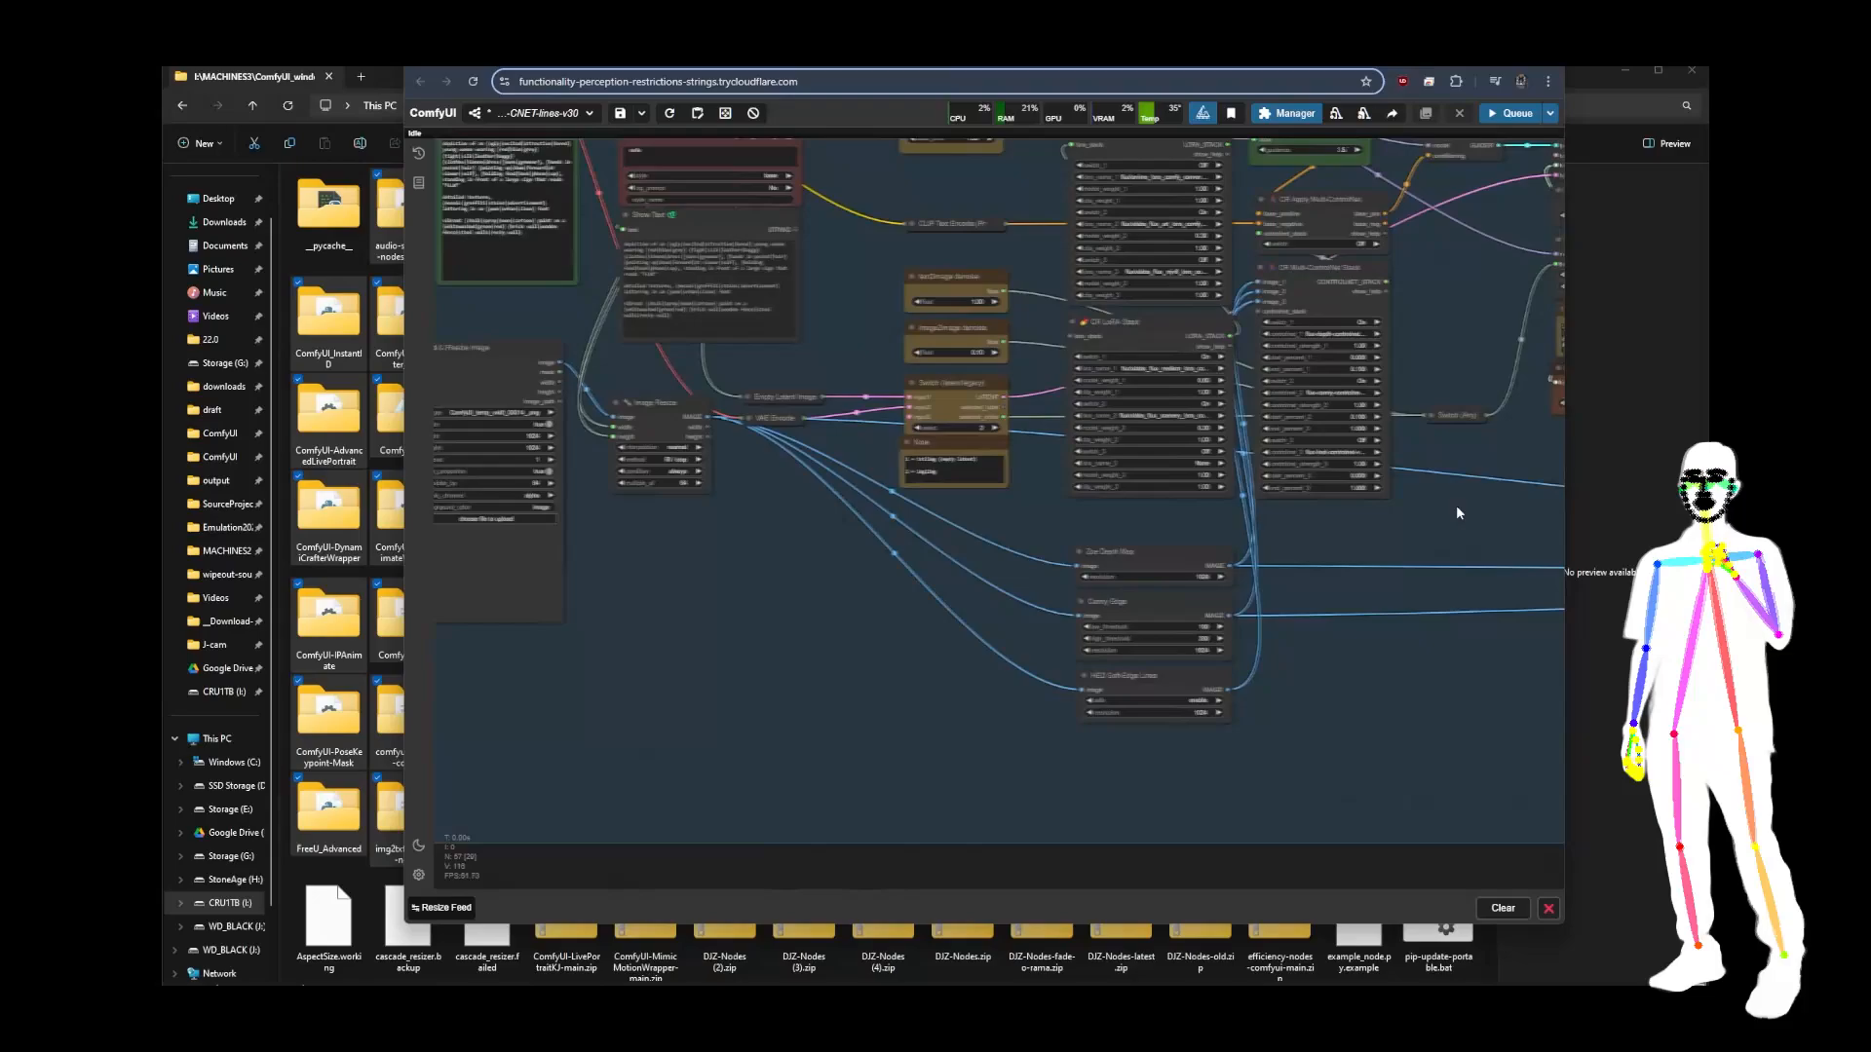
{"action": "left_click_drag", "start_coordinate": [725, 641], "coordinate": [900, 708]}
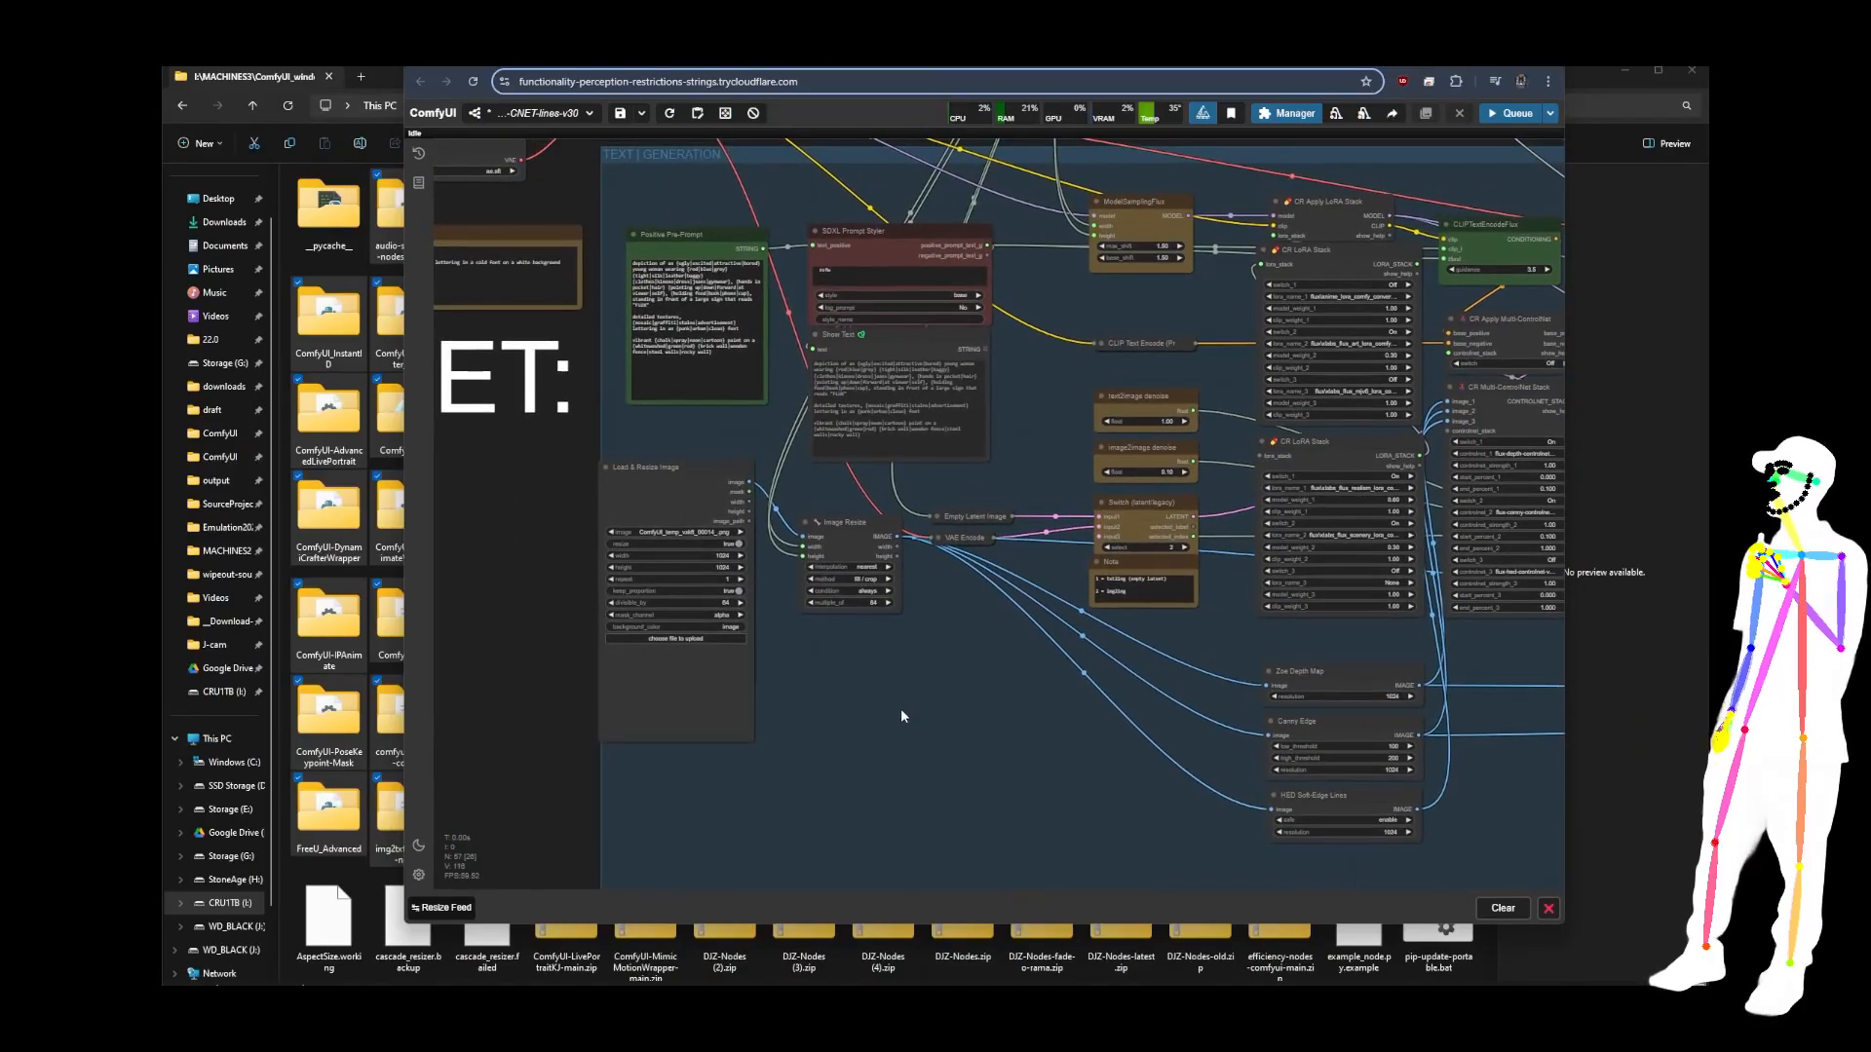
{"action": "scroll", "coordinate": [857, 680], "scroll_direction": "down", "scroll_amount": 5}
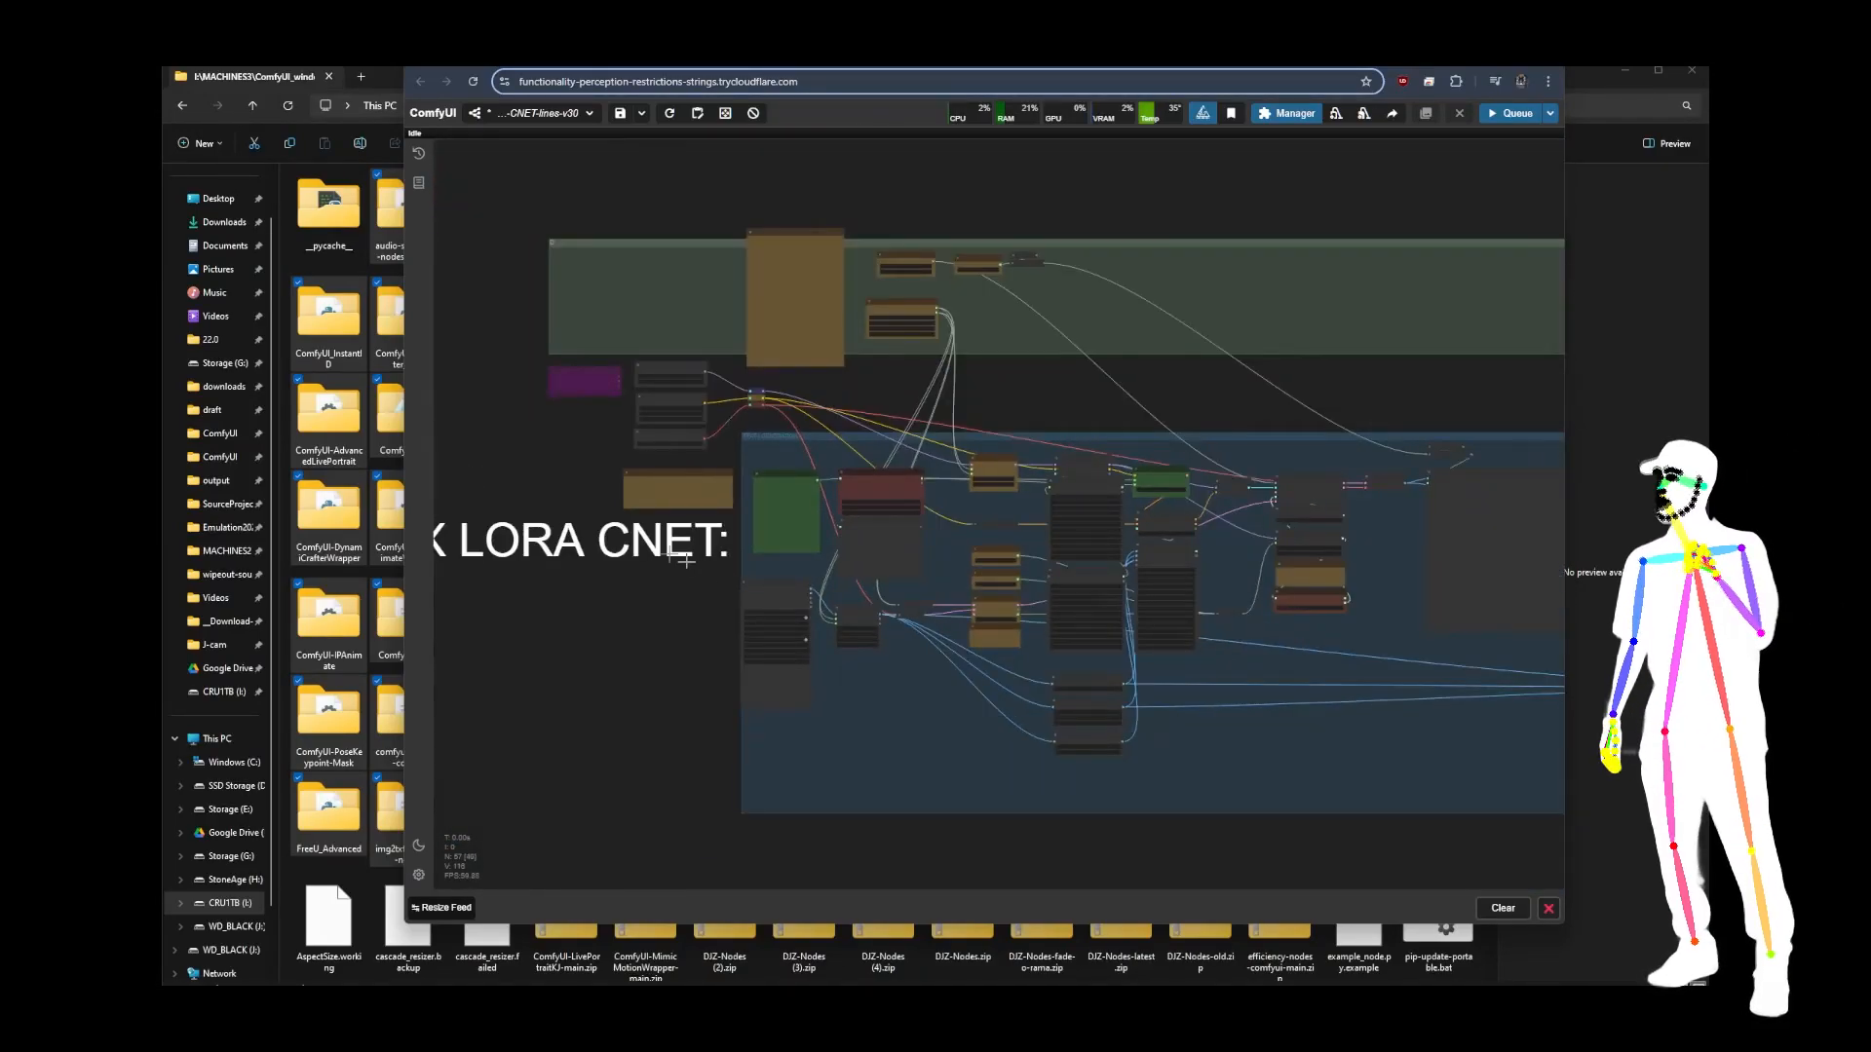
Open the Foda-Flux-LORA-CNET-IPA-basic-lines-v44 workflow from the Foda_Flux folder.
{"action": "left_click", "coordinate": [590, 114]}
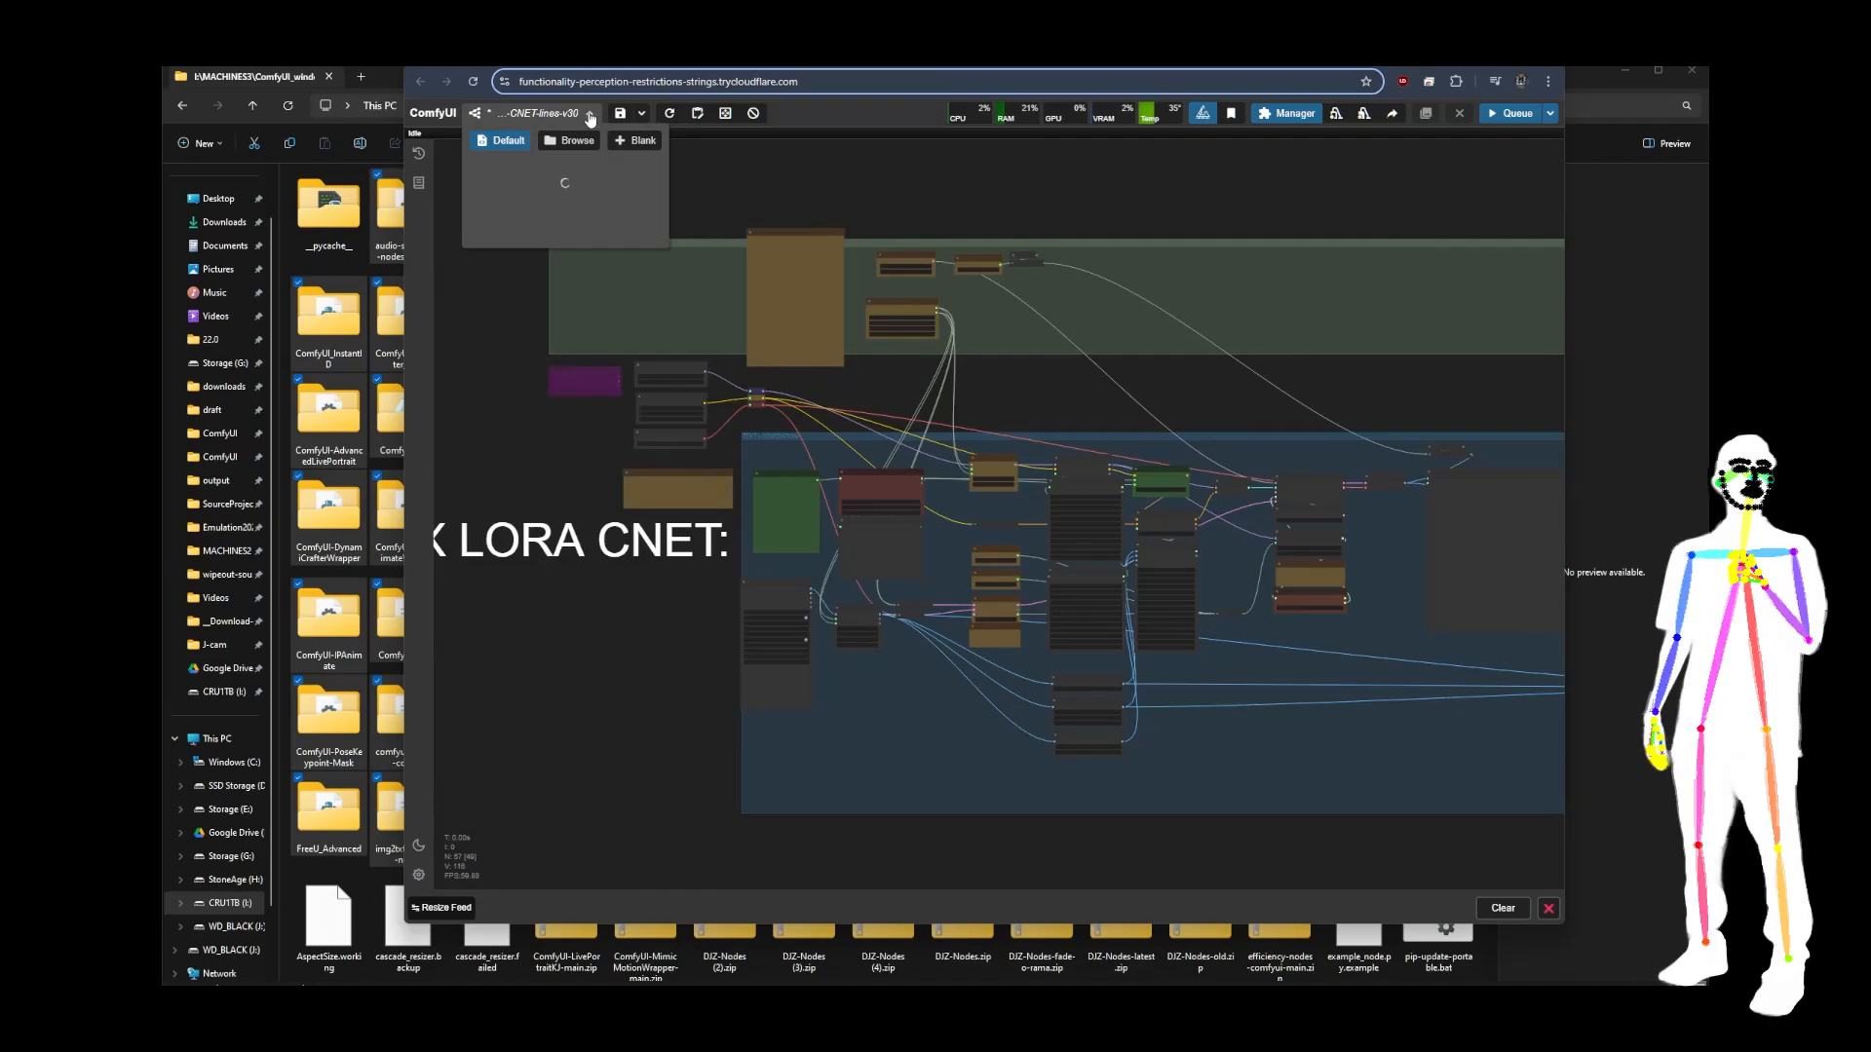
{"action": "scroll", "coordinate": [623, 604], "scroll_direction": "down", "scroll_amount": 4}
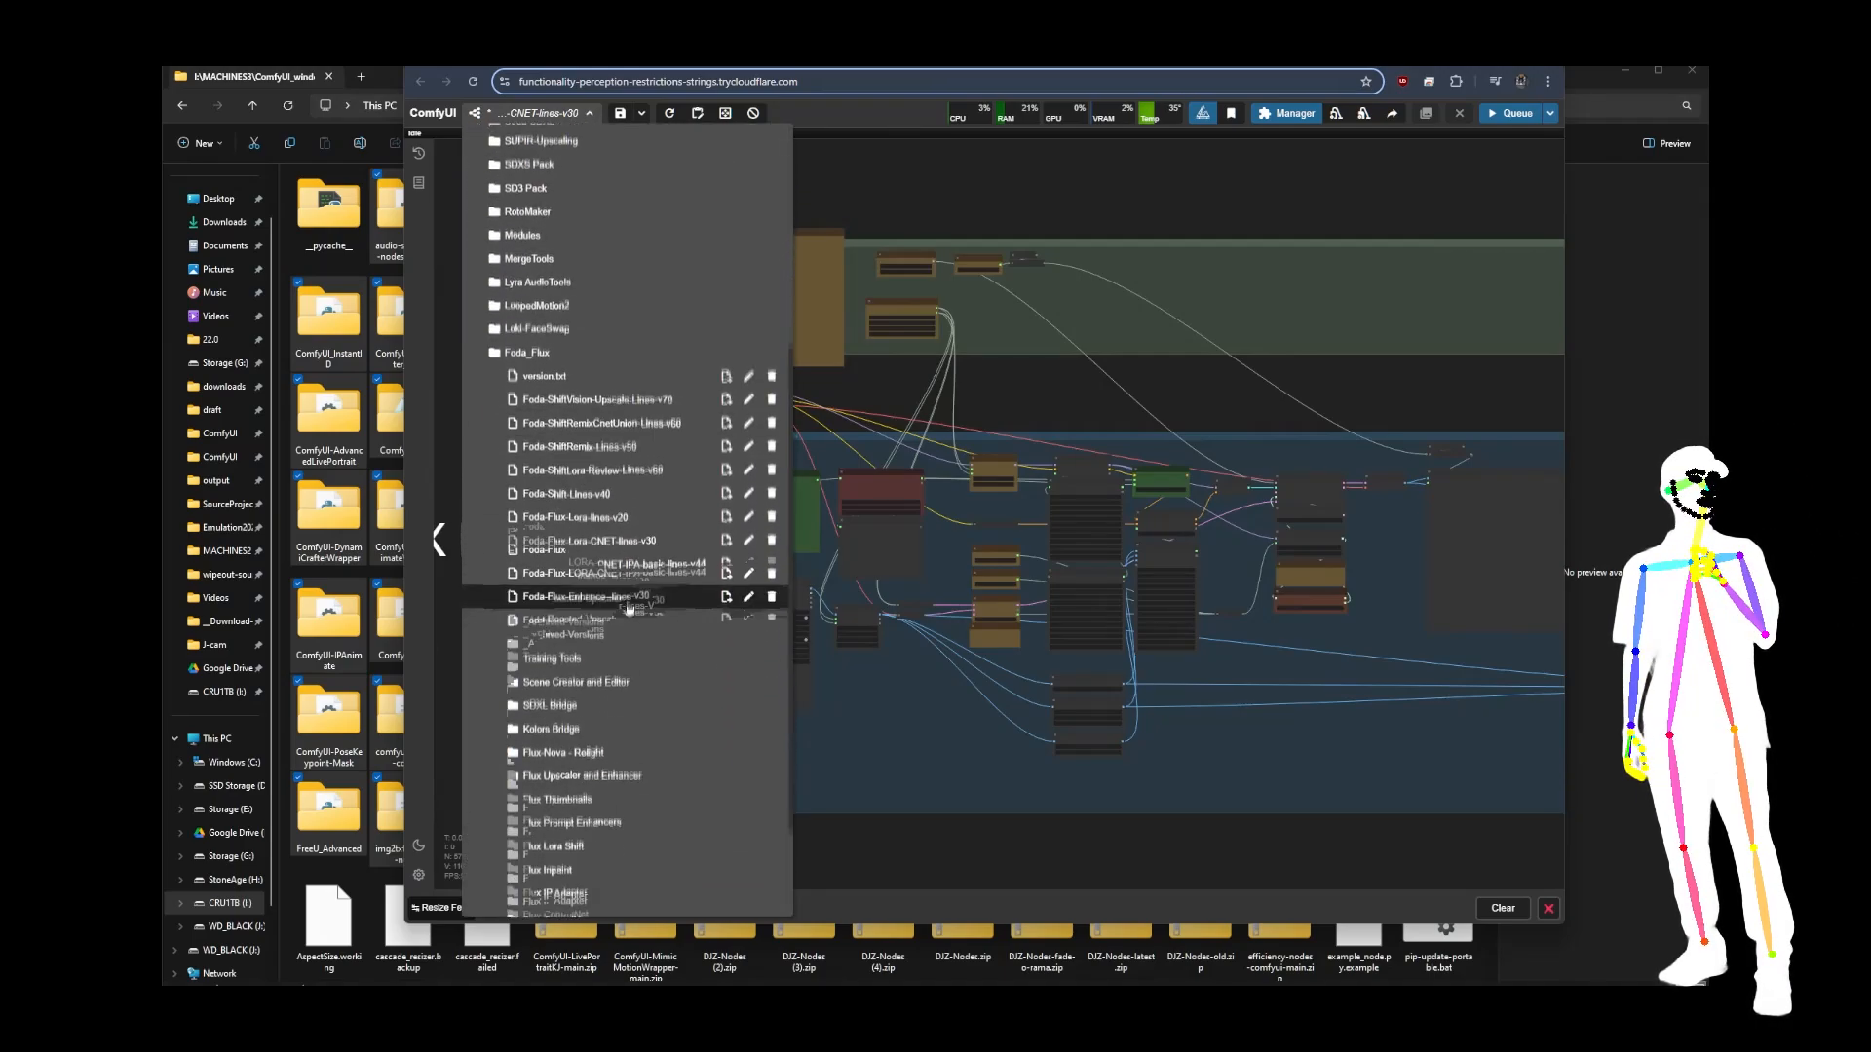
{"action": "left_click", "coordinate": [610, 558]}
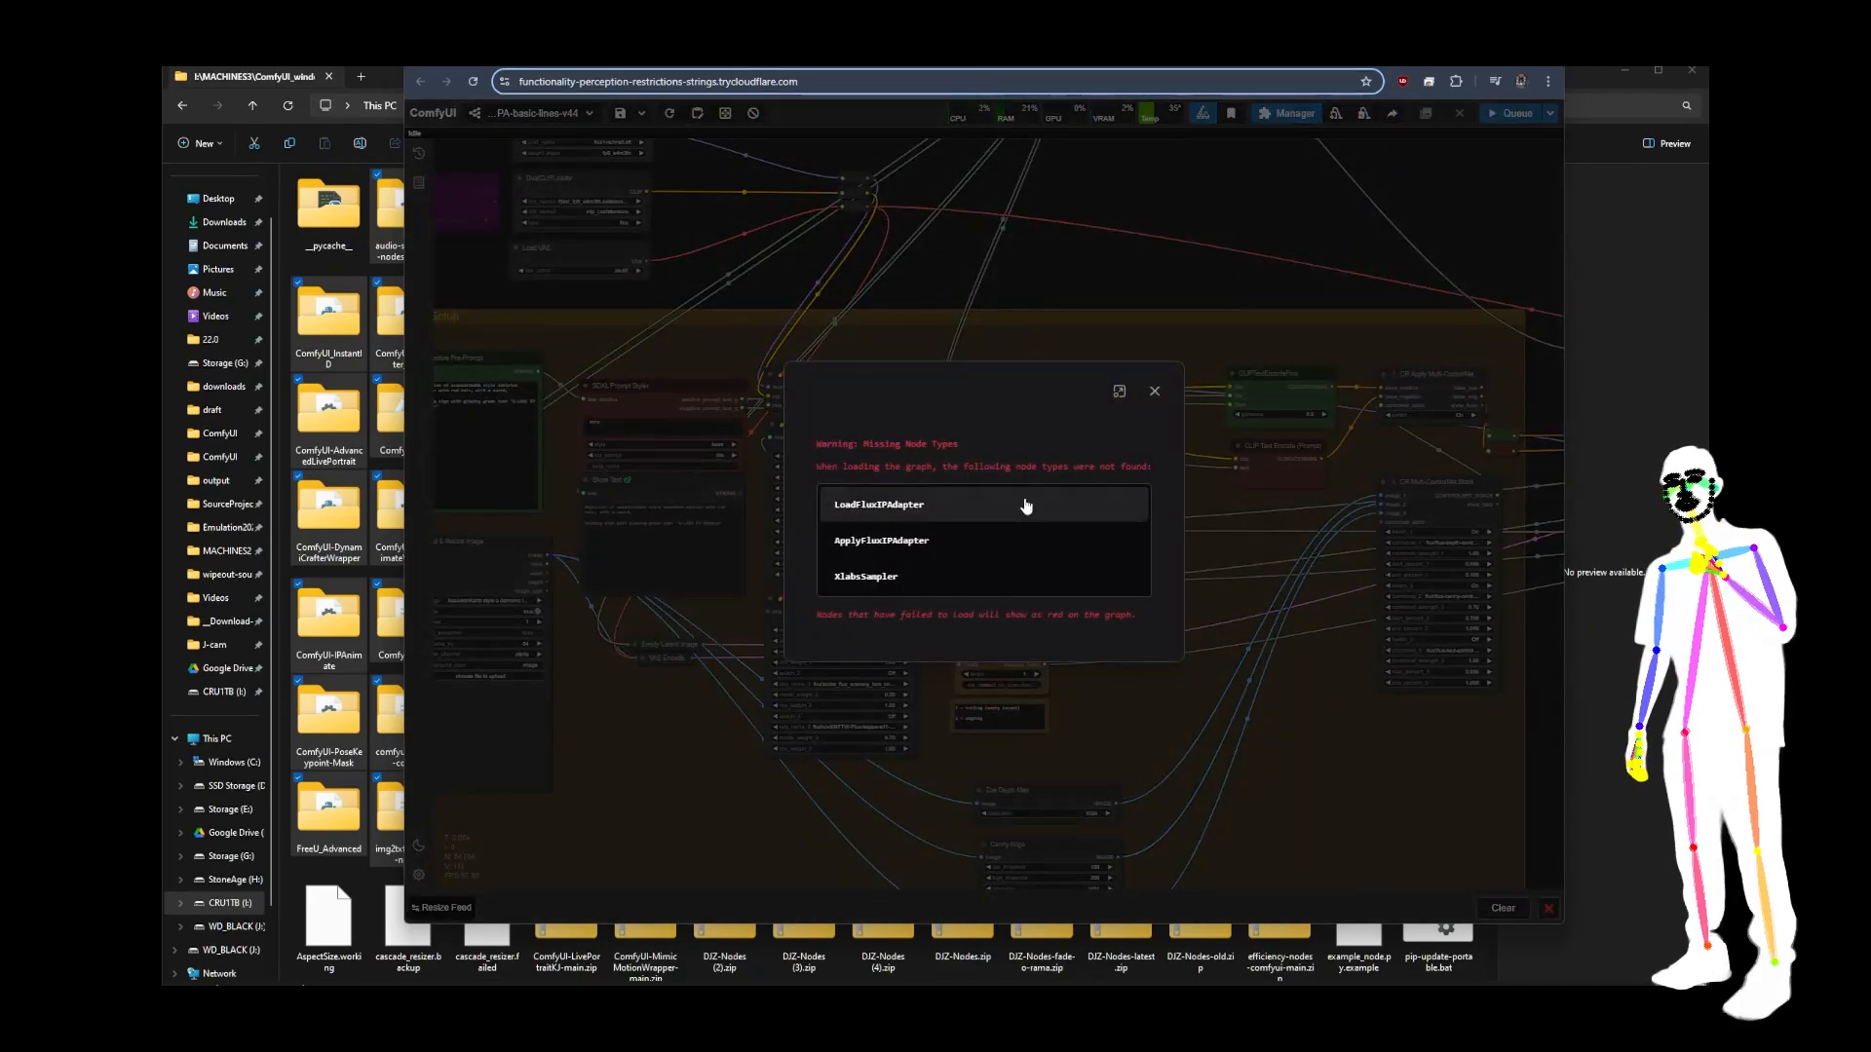
Dismiss the missing node types warning and inspect the unresolved IP-Adapter and sampler nodes in the workflow.
{"action": "left_click", "coordinate": [1155, 391]}
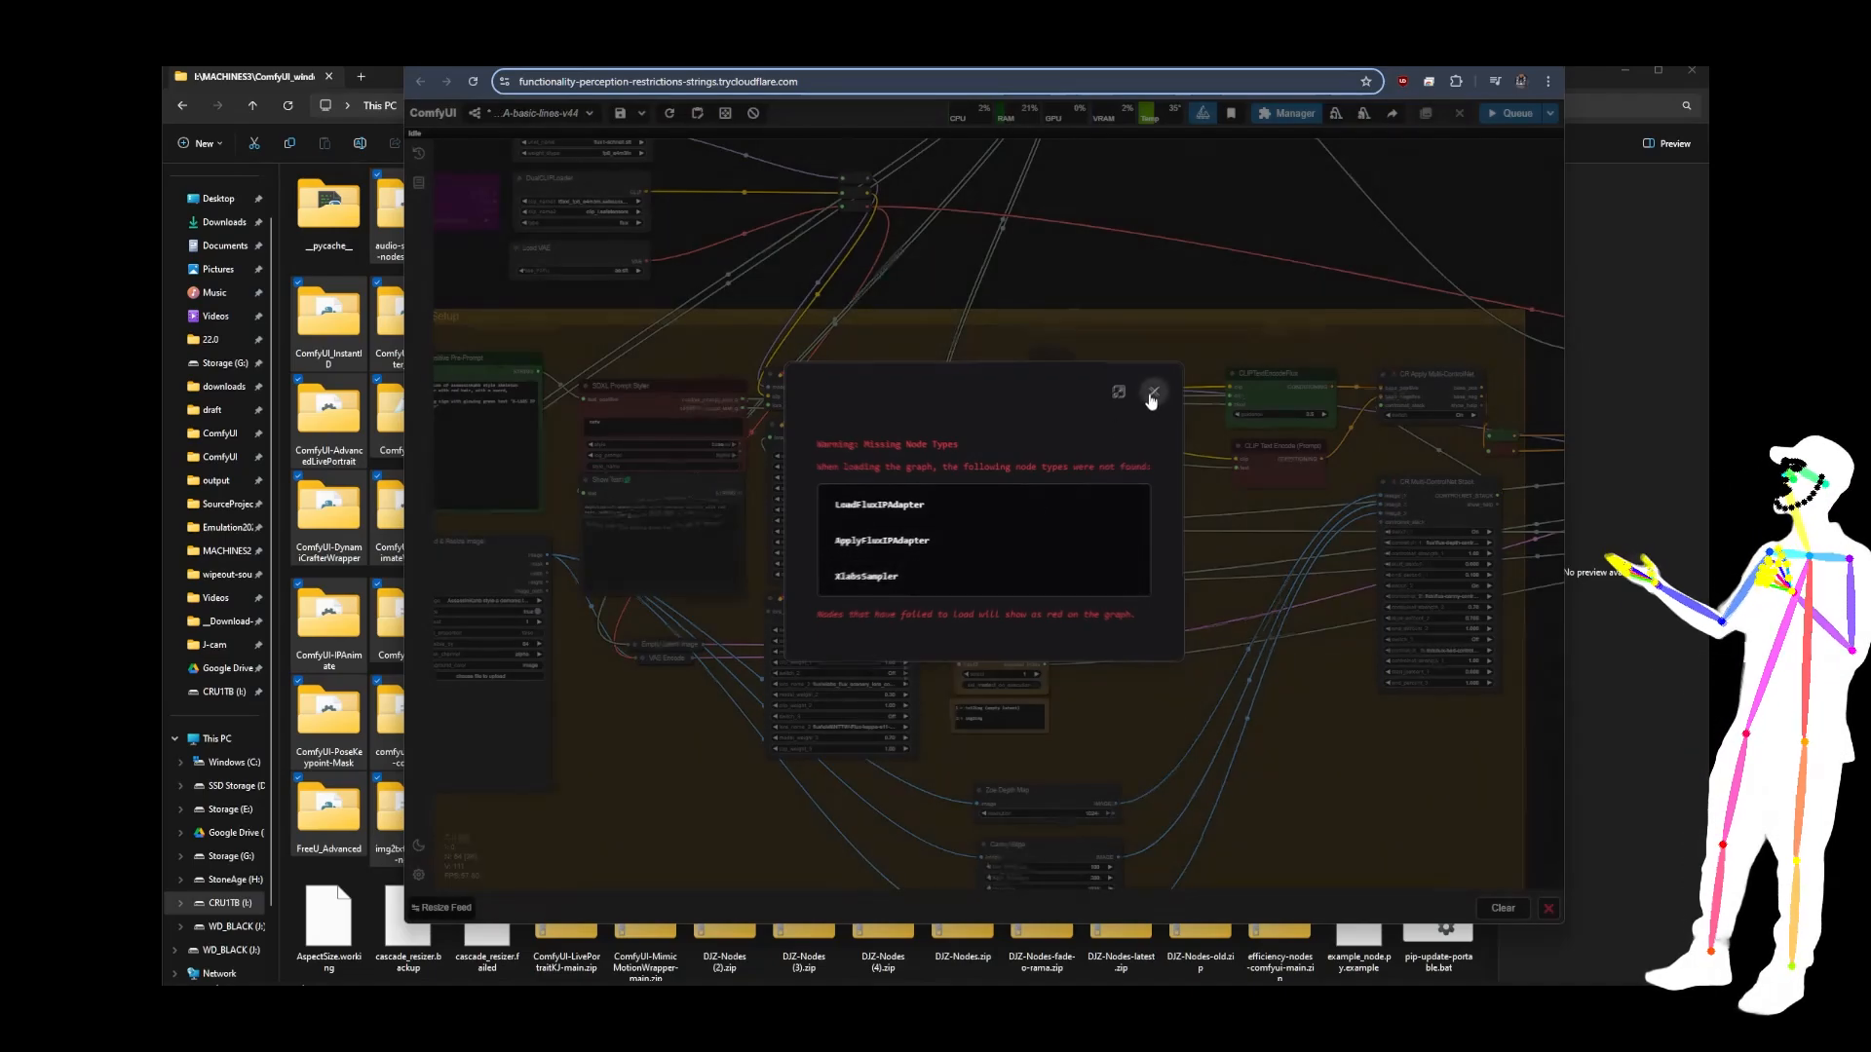
{"action": "scroll", "coordinate": [1235, 319], "scroll_direction": "down", "scroll_amount": 12}
{"action": "left_click_drag", "start_coordinate": [1397, 681], "coordinate": [956, 735]}
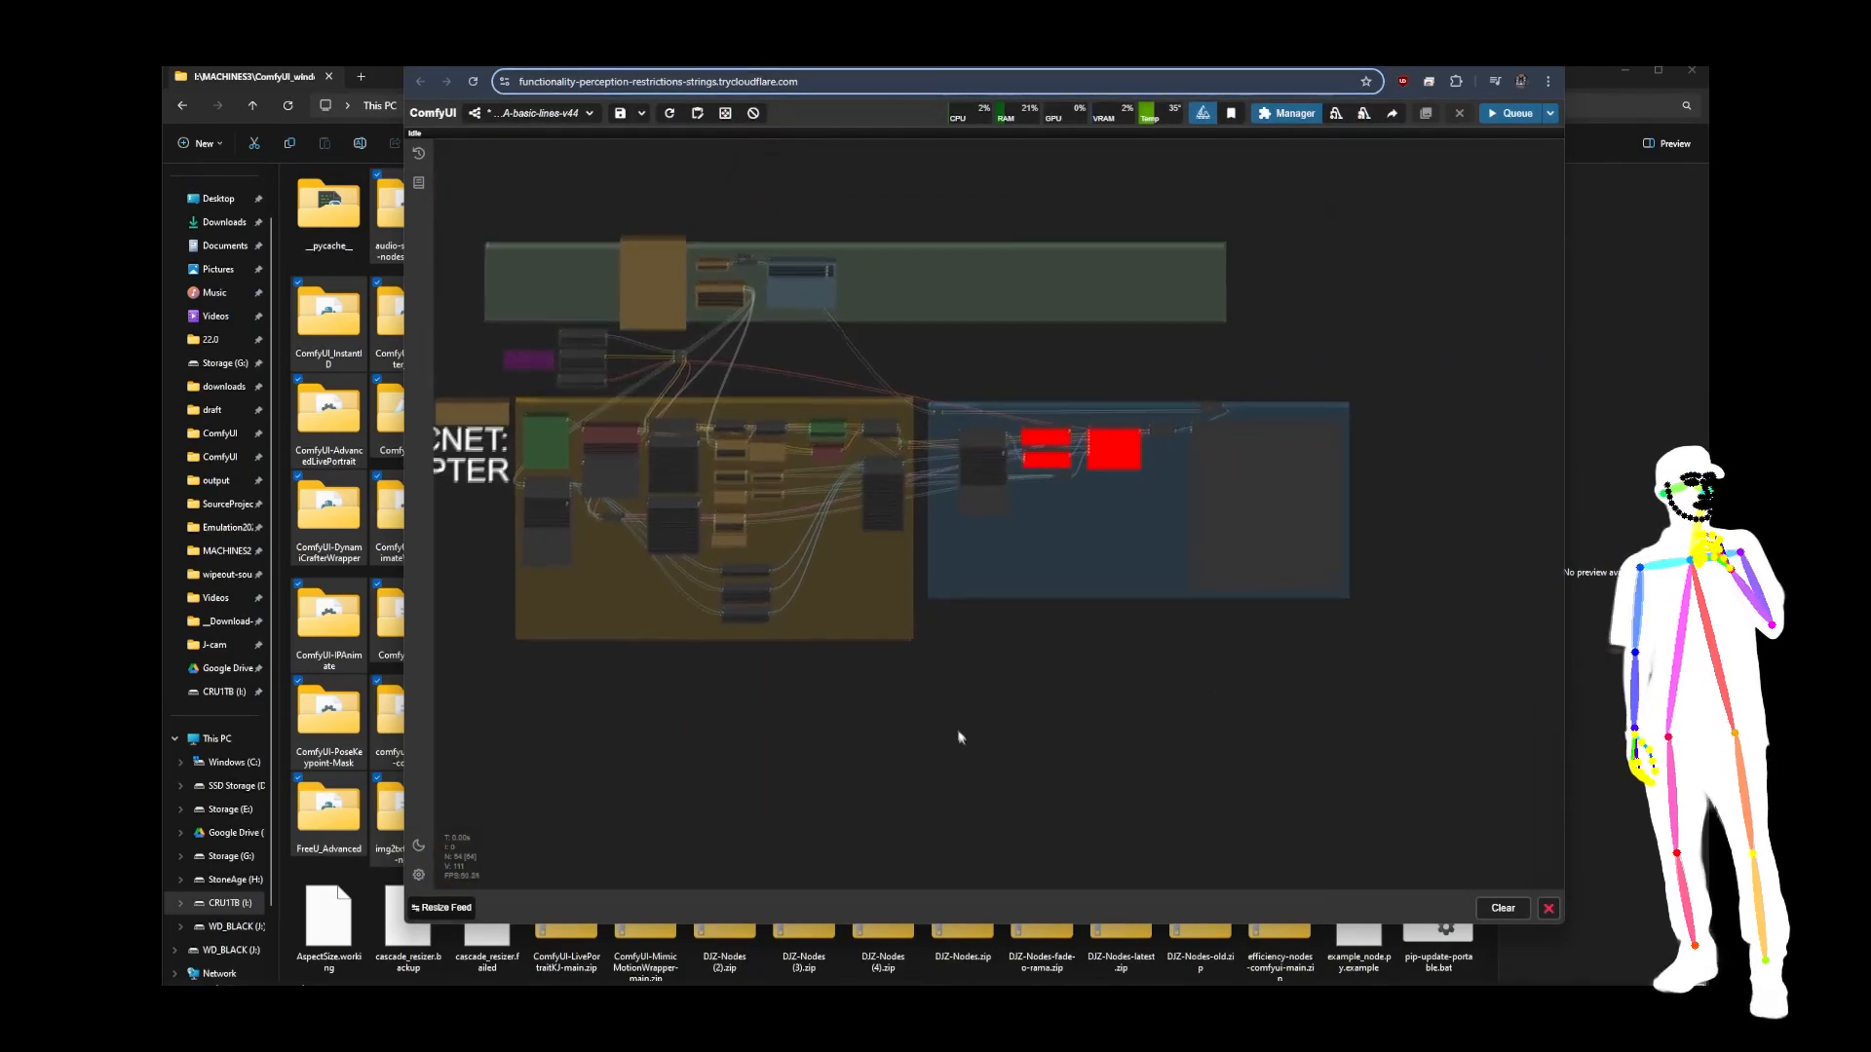
{"action": "scroll", "coordinate": [1061, 354], "scroll_direction": "up", "scroll_amount": 7}
{"action": "scroll", "coordinate": [1061, 360], "scroll_direction": "up", "scroll_amount": 9}
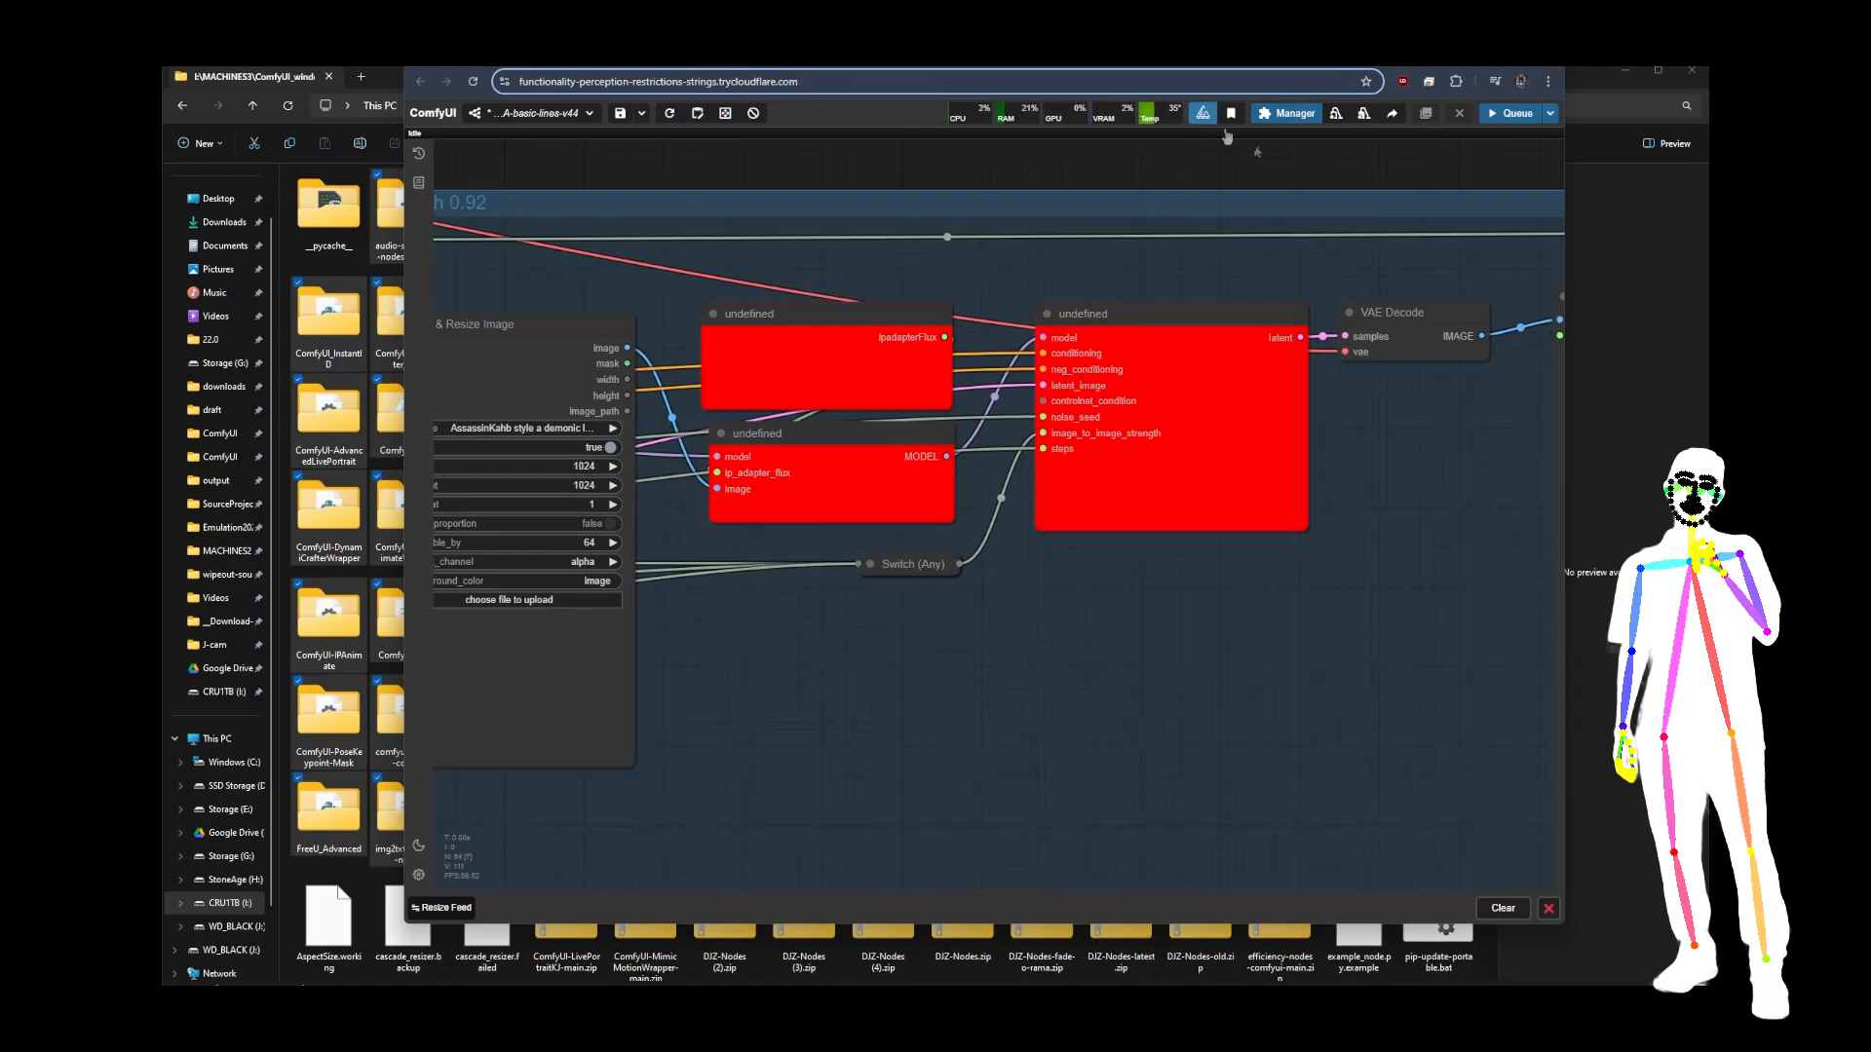
Install the missing x-flux-comfyui custom node pack through ComfyUI Manager and restart the server.
{"action": "left_click", "coordinate": [1275, 114]}
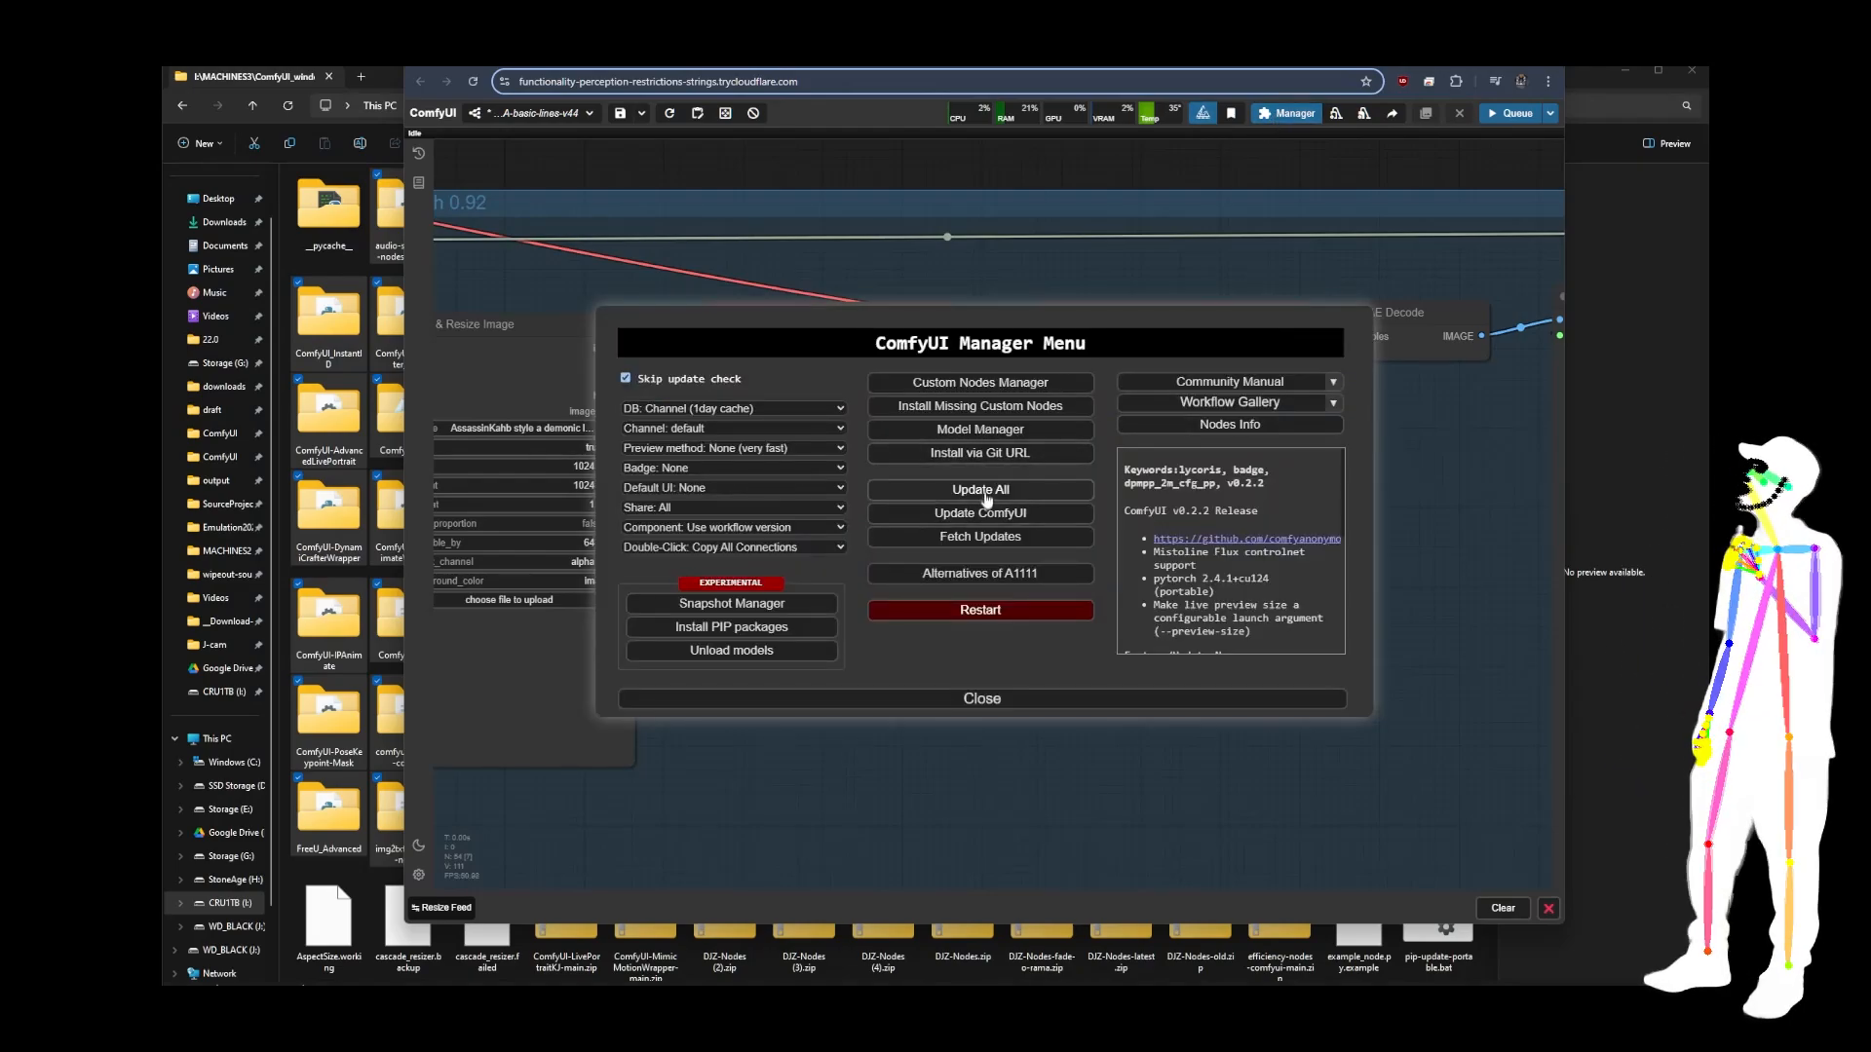
{"action": "left_click", "coordinate": [977, 407]}
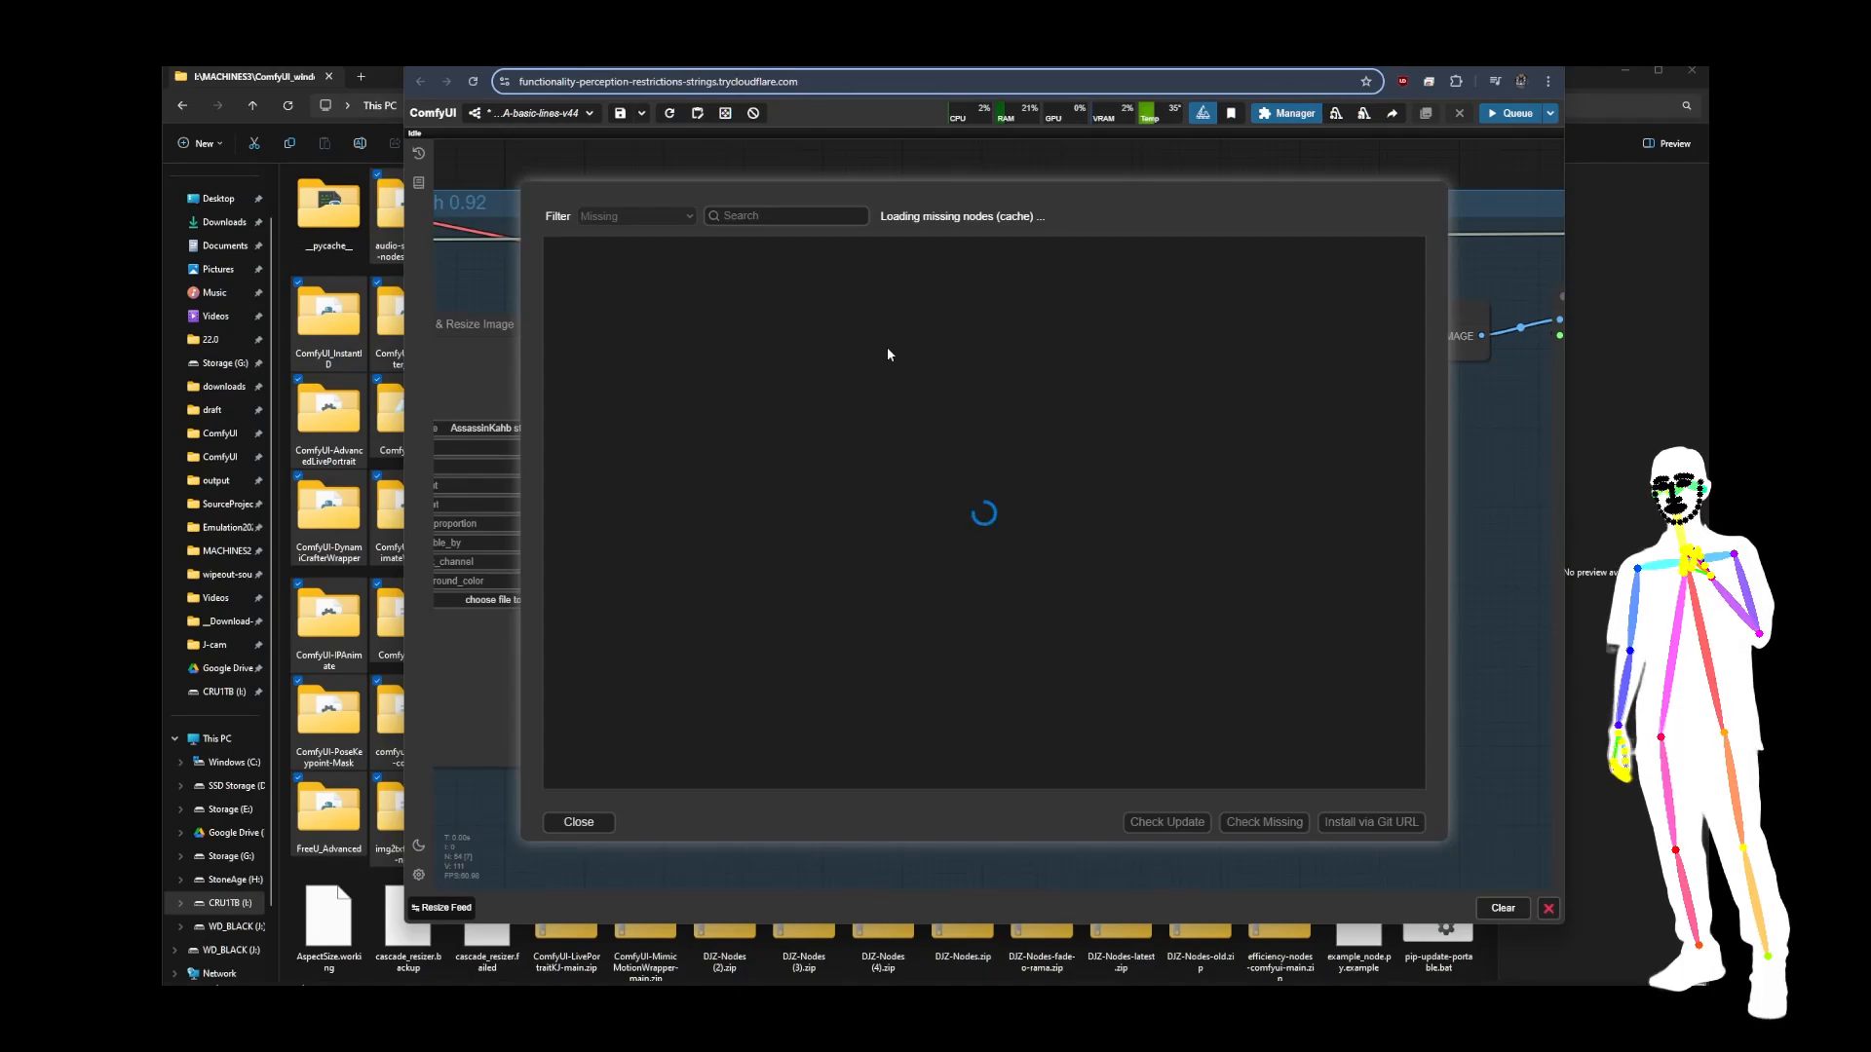
{"action": "left_click", "coordinate": [800, 287]}
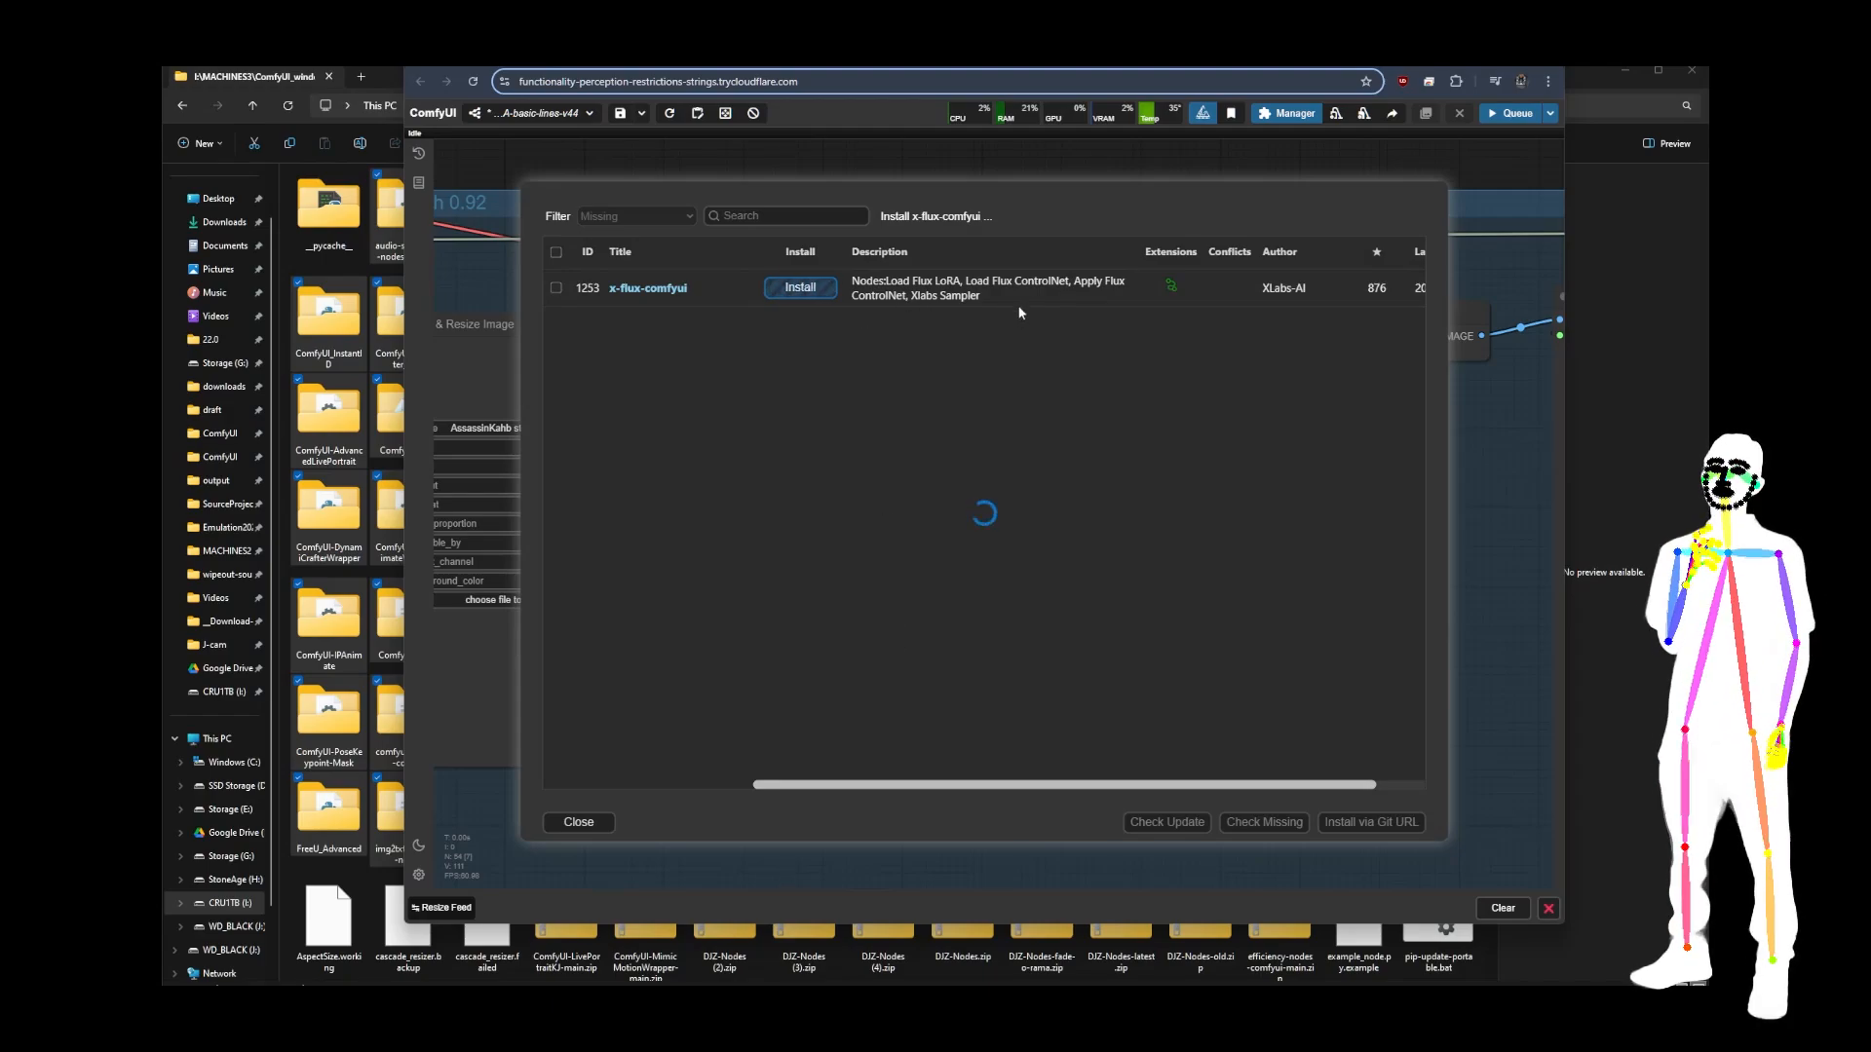
{"action": "left_click", "coordinate": [1039, 58]}
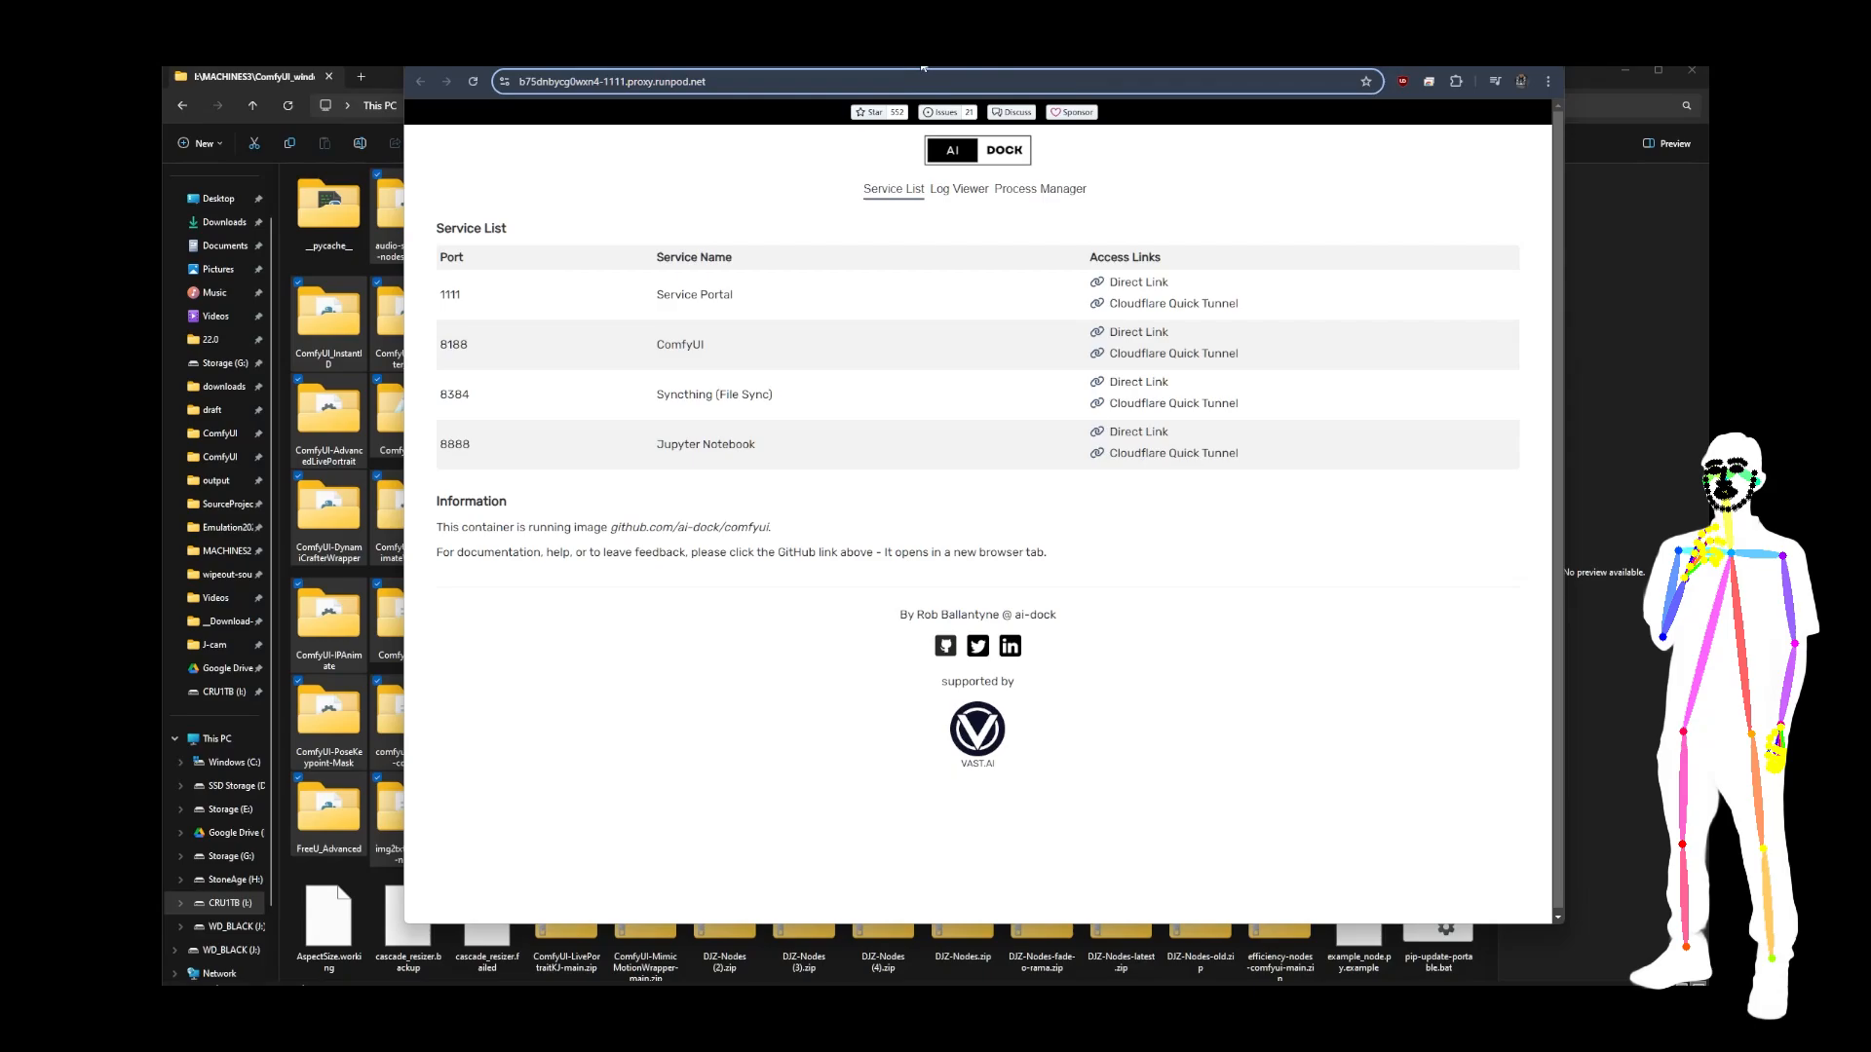
{"action": "left_click", "coordinate": [1155, 56]}
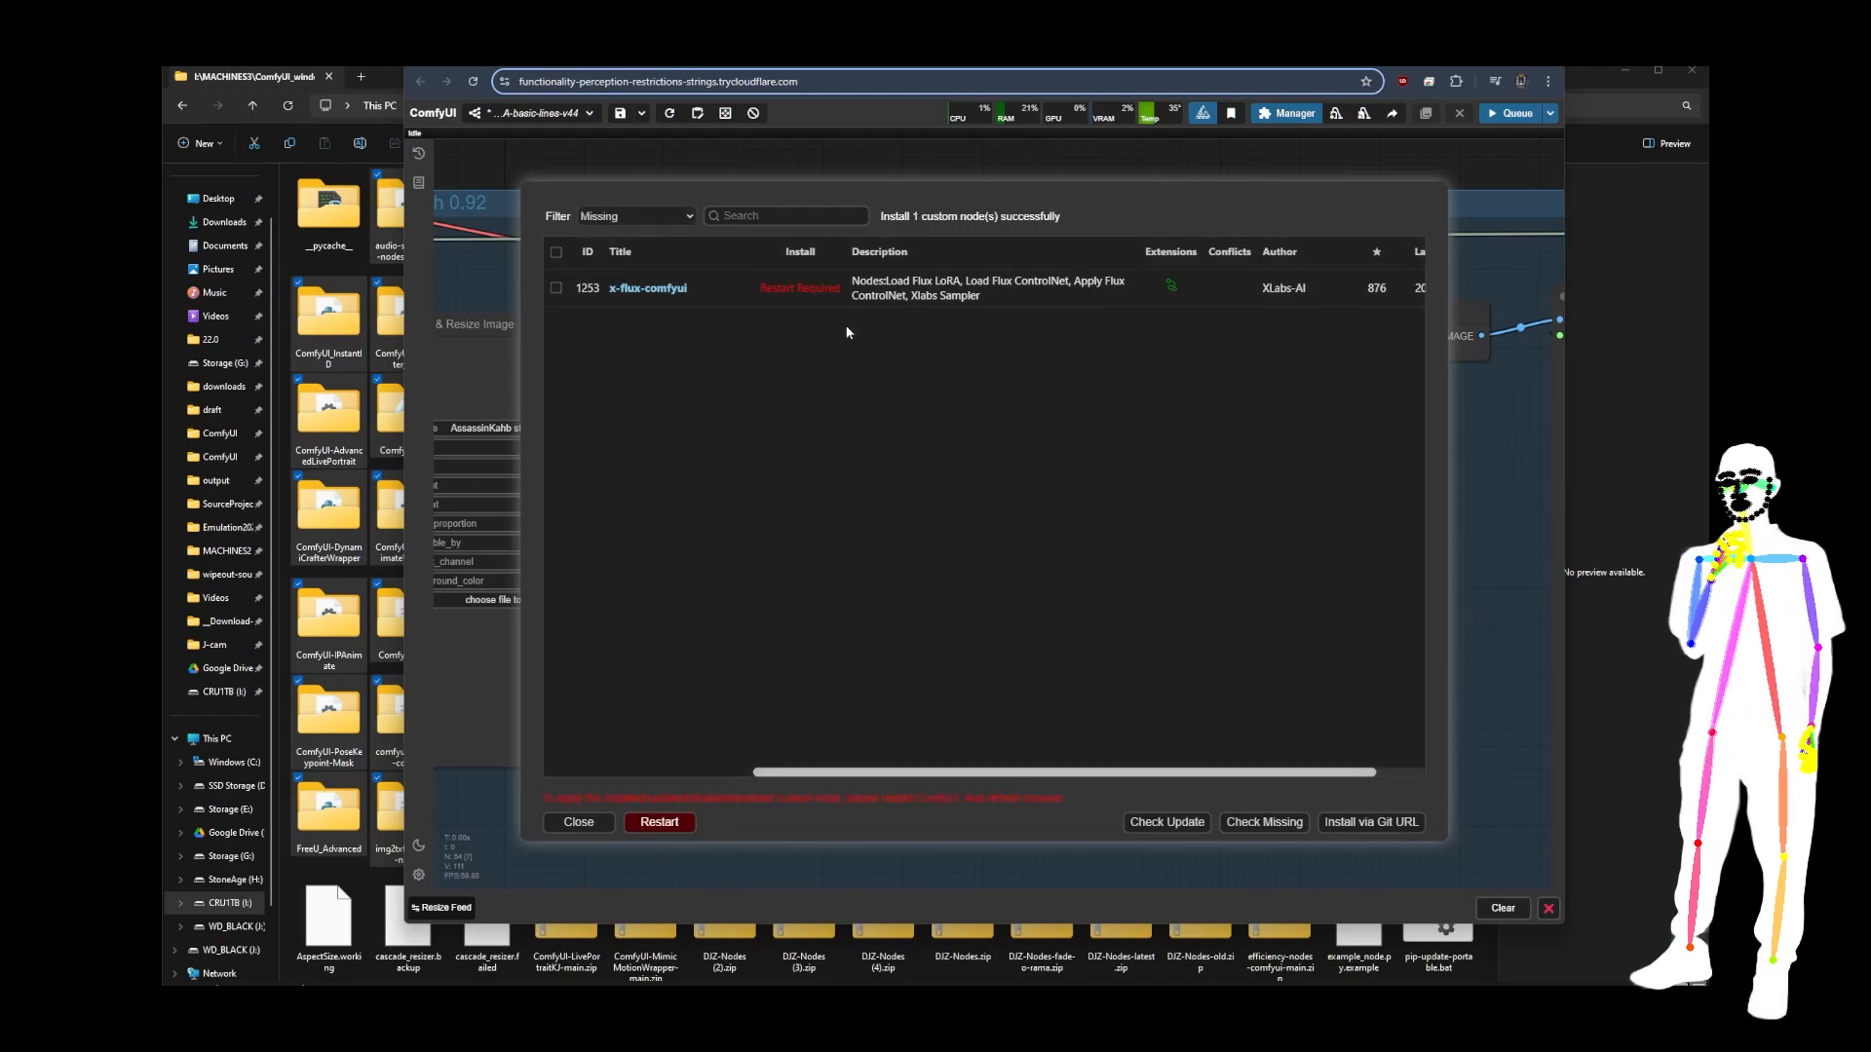
{"action": "left_click", "coordinate": [663, 825]}
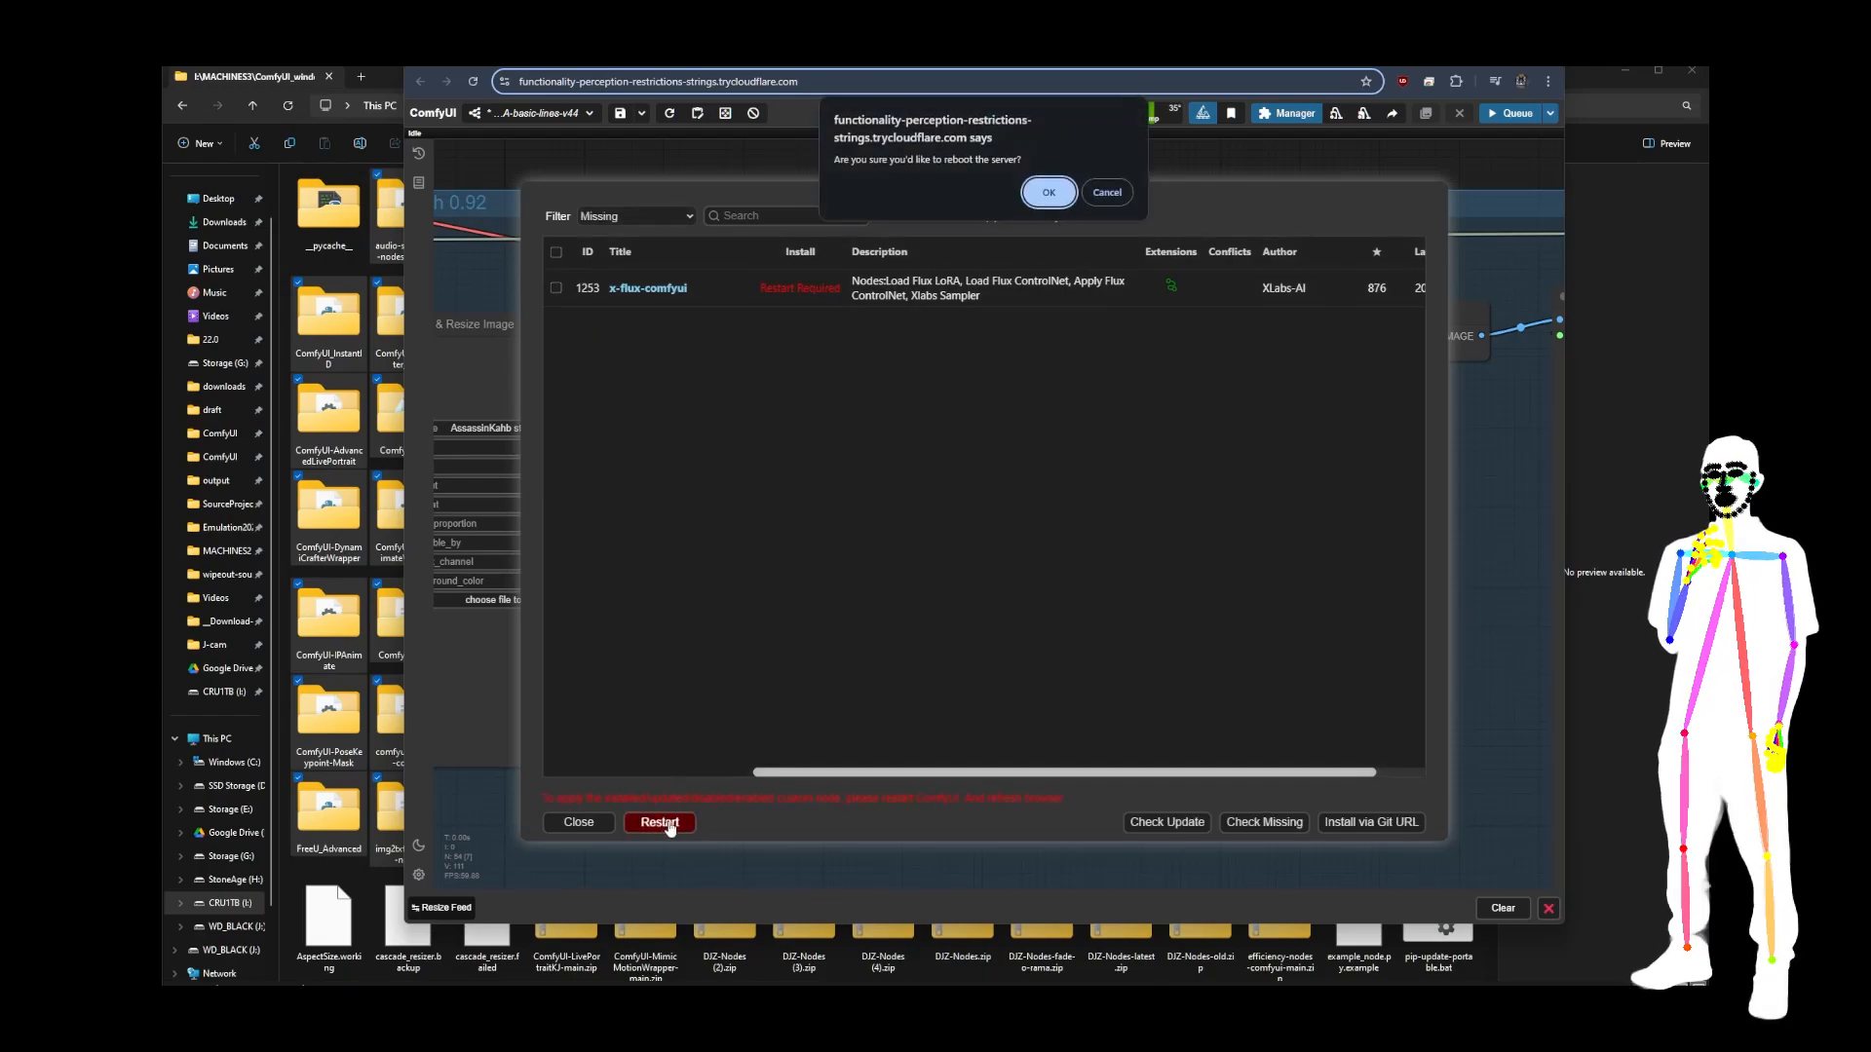
{"action": "left_click", "coordinate": [1050, 193]}
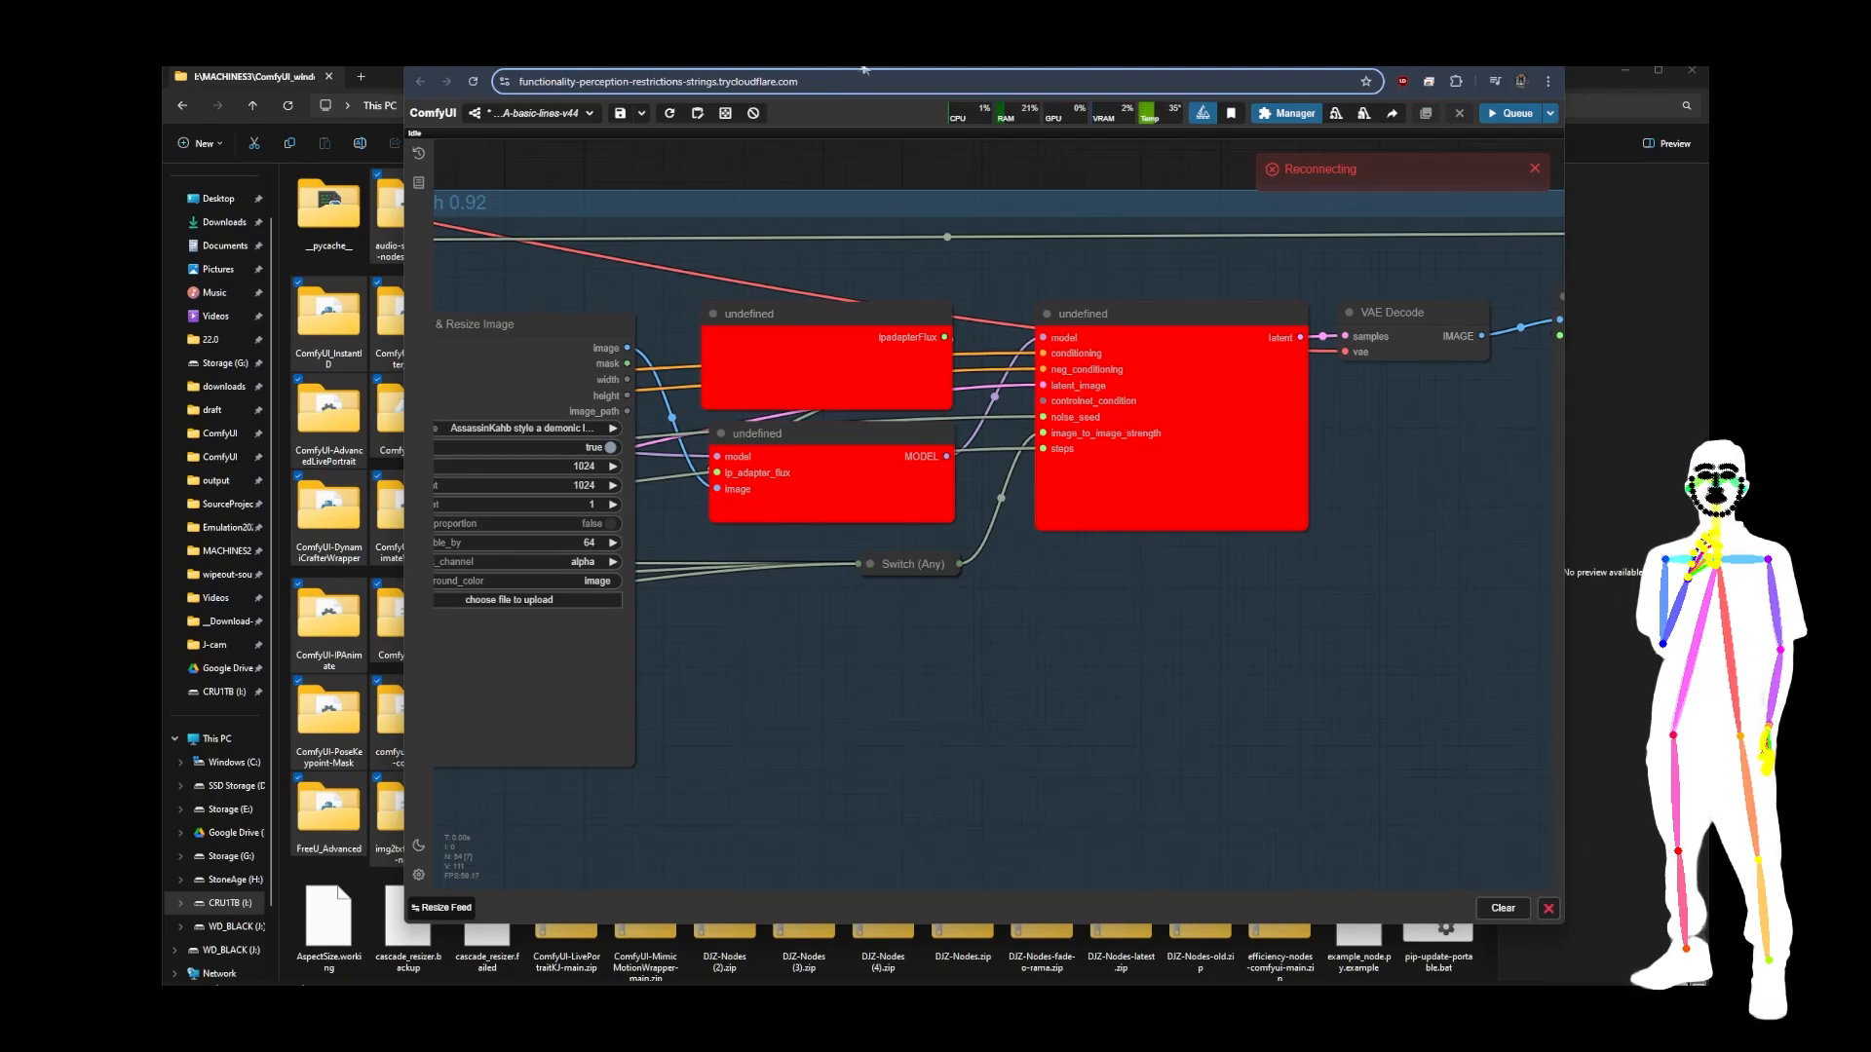
Switch to the RunPod console and review the DJZ-ComfyFlux pod's details, including its network volume and the account balance.
{"action": "left_click", "coordinate": [624, 59]}
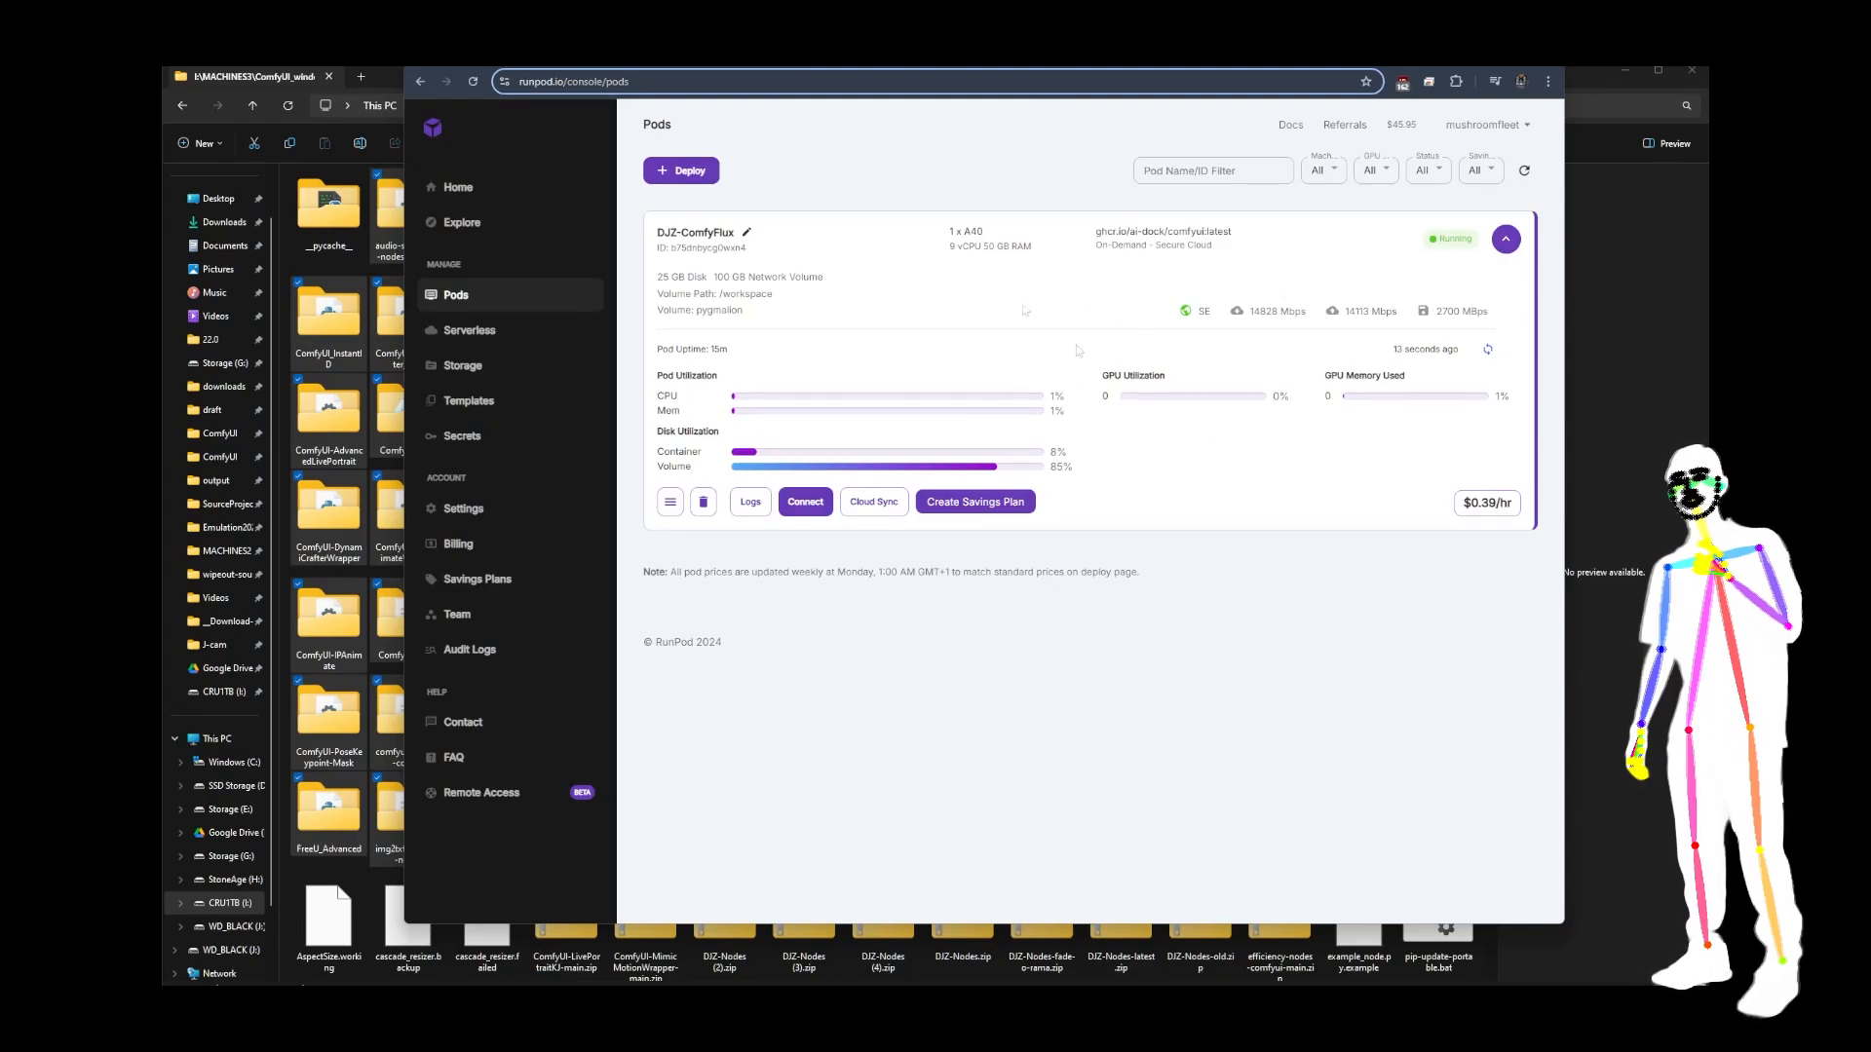
{"action": "left_click_drag", "start_coordinate": [769, 311], "coordinate": [659, 312]}
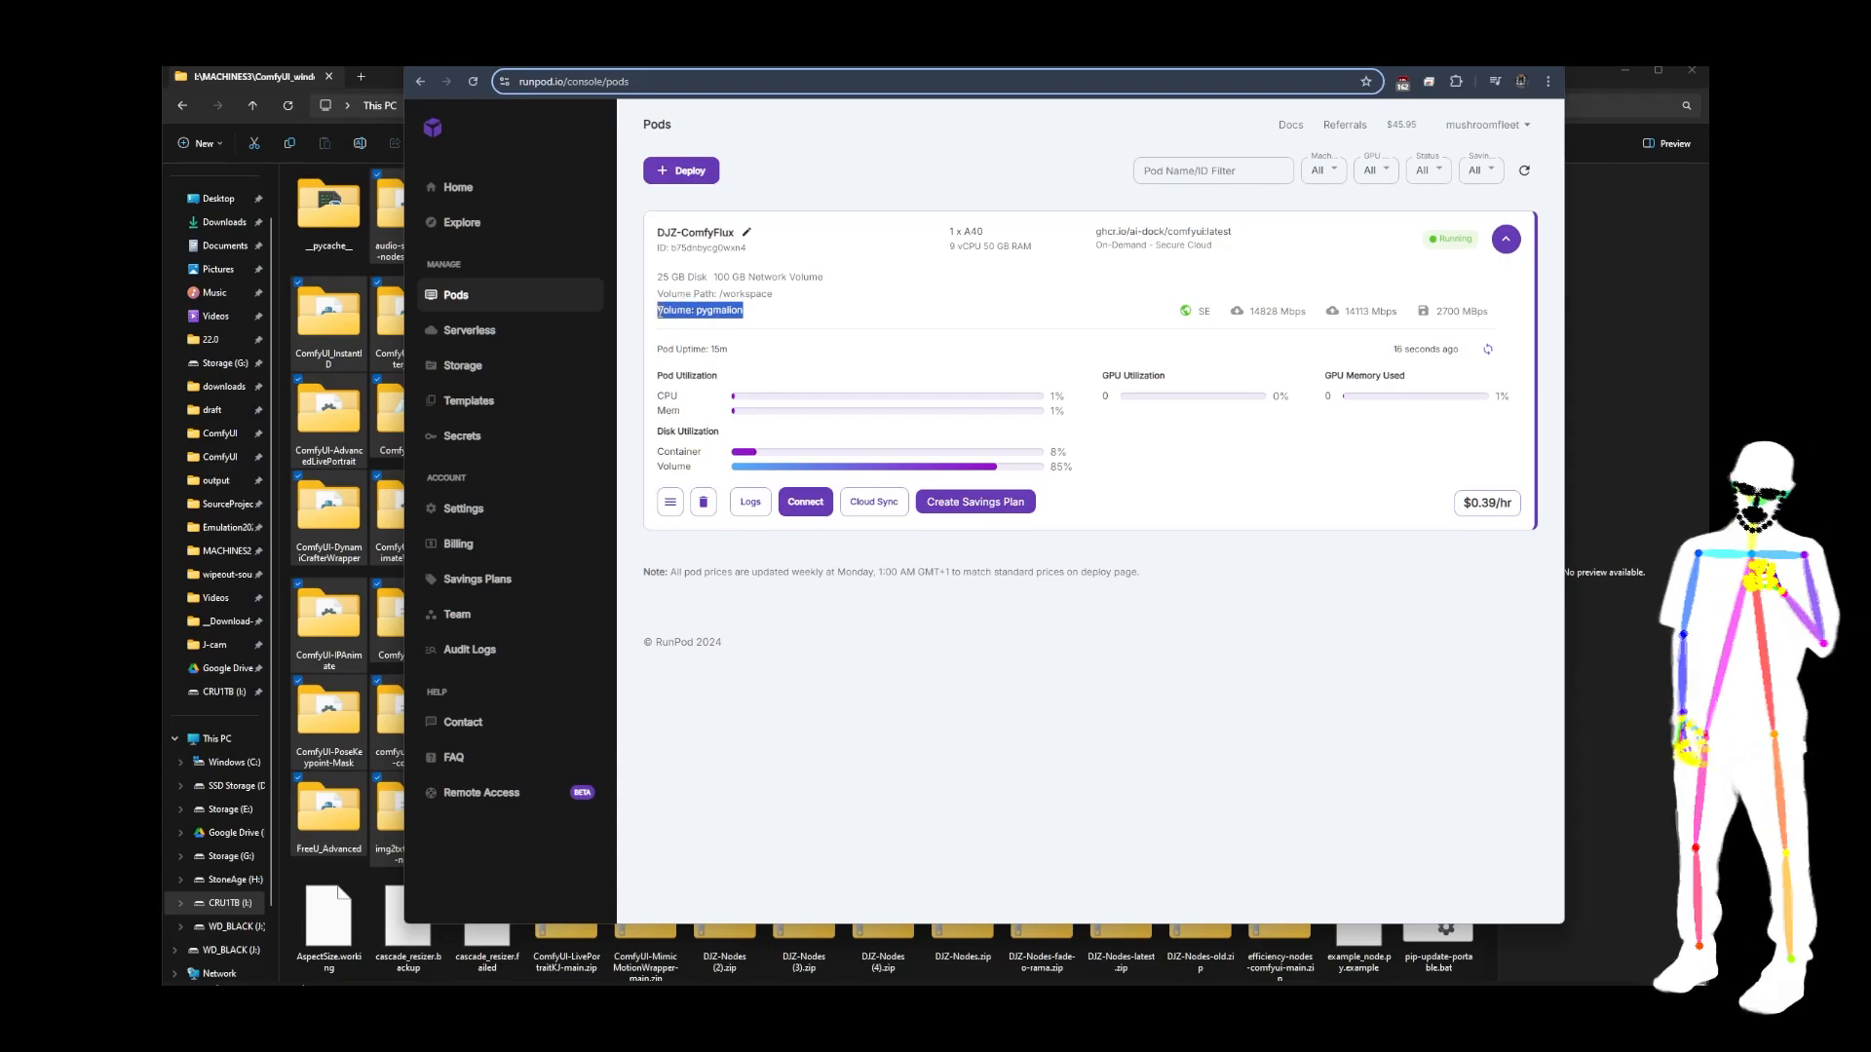
{"action": "left_click", "coordinate": [784, 317]}
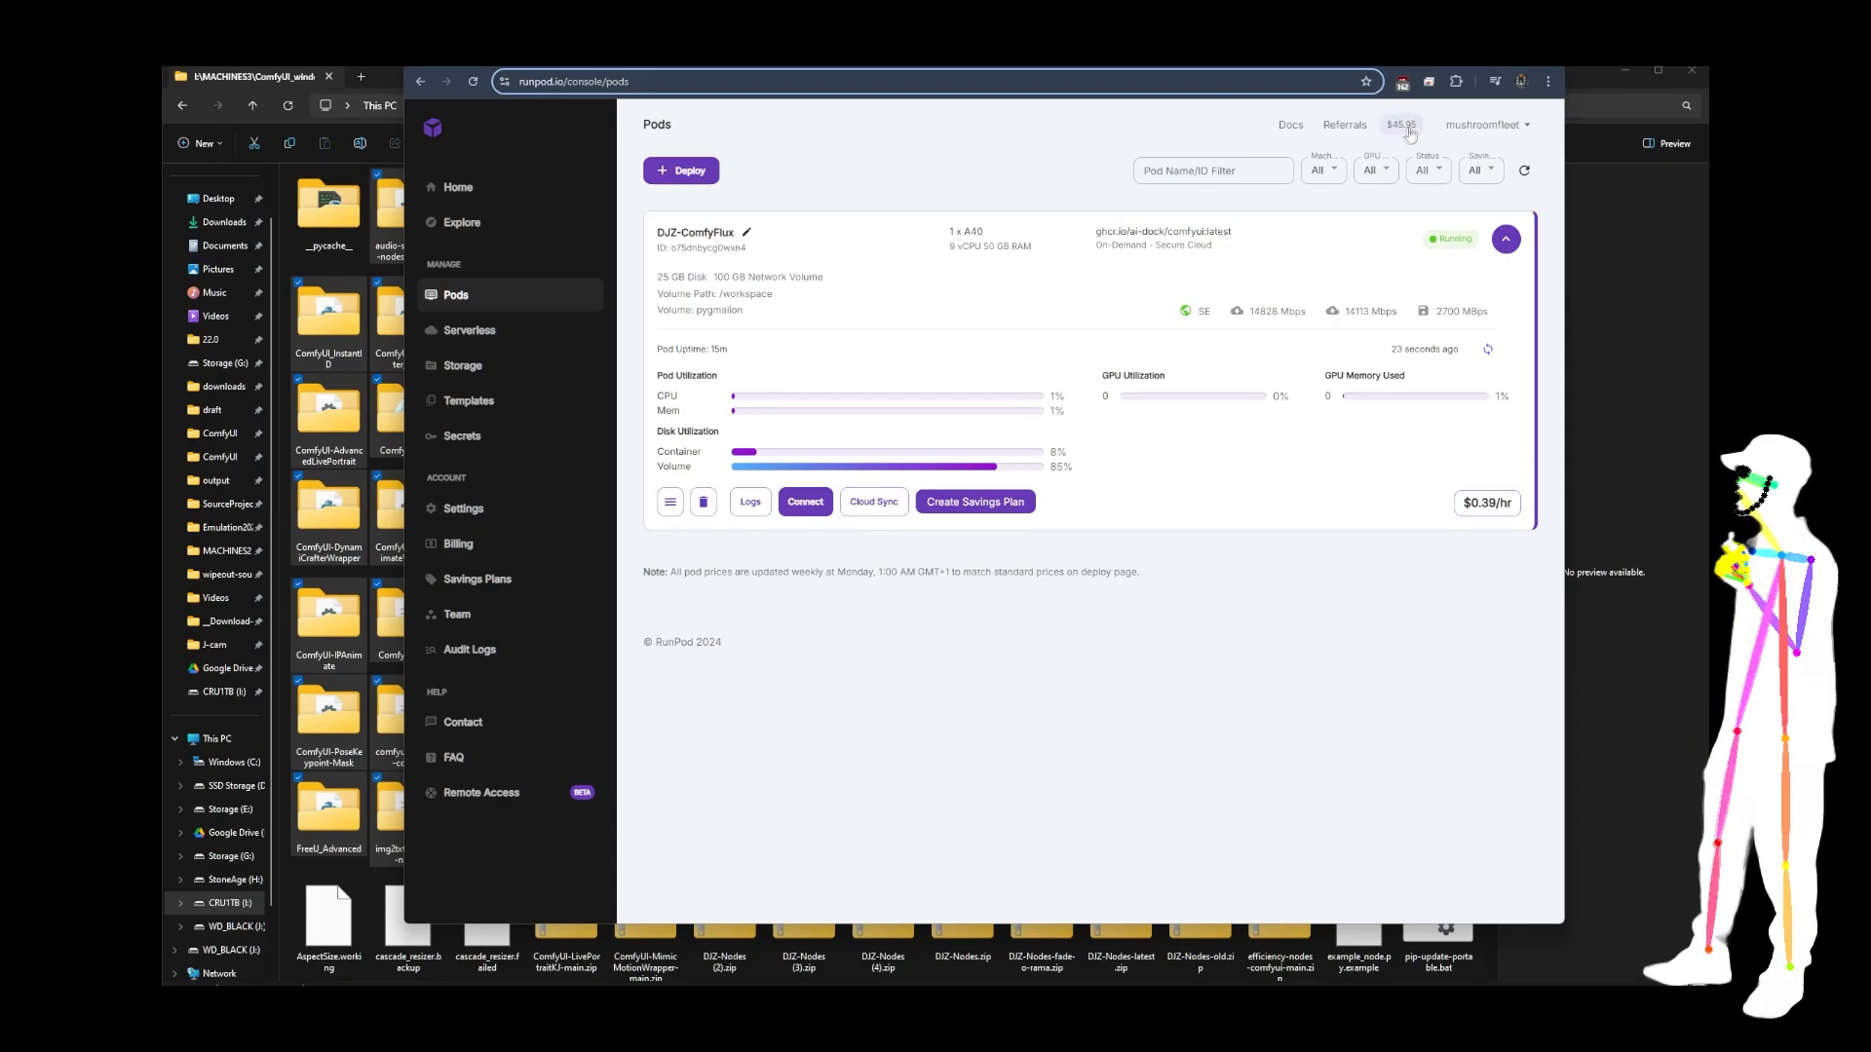
{"action": "mouse_move", "coordinate": [1402, 135]}
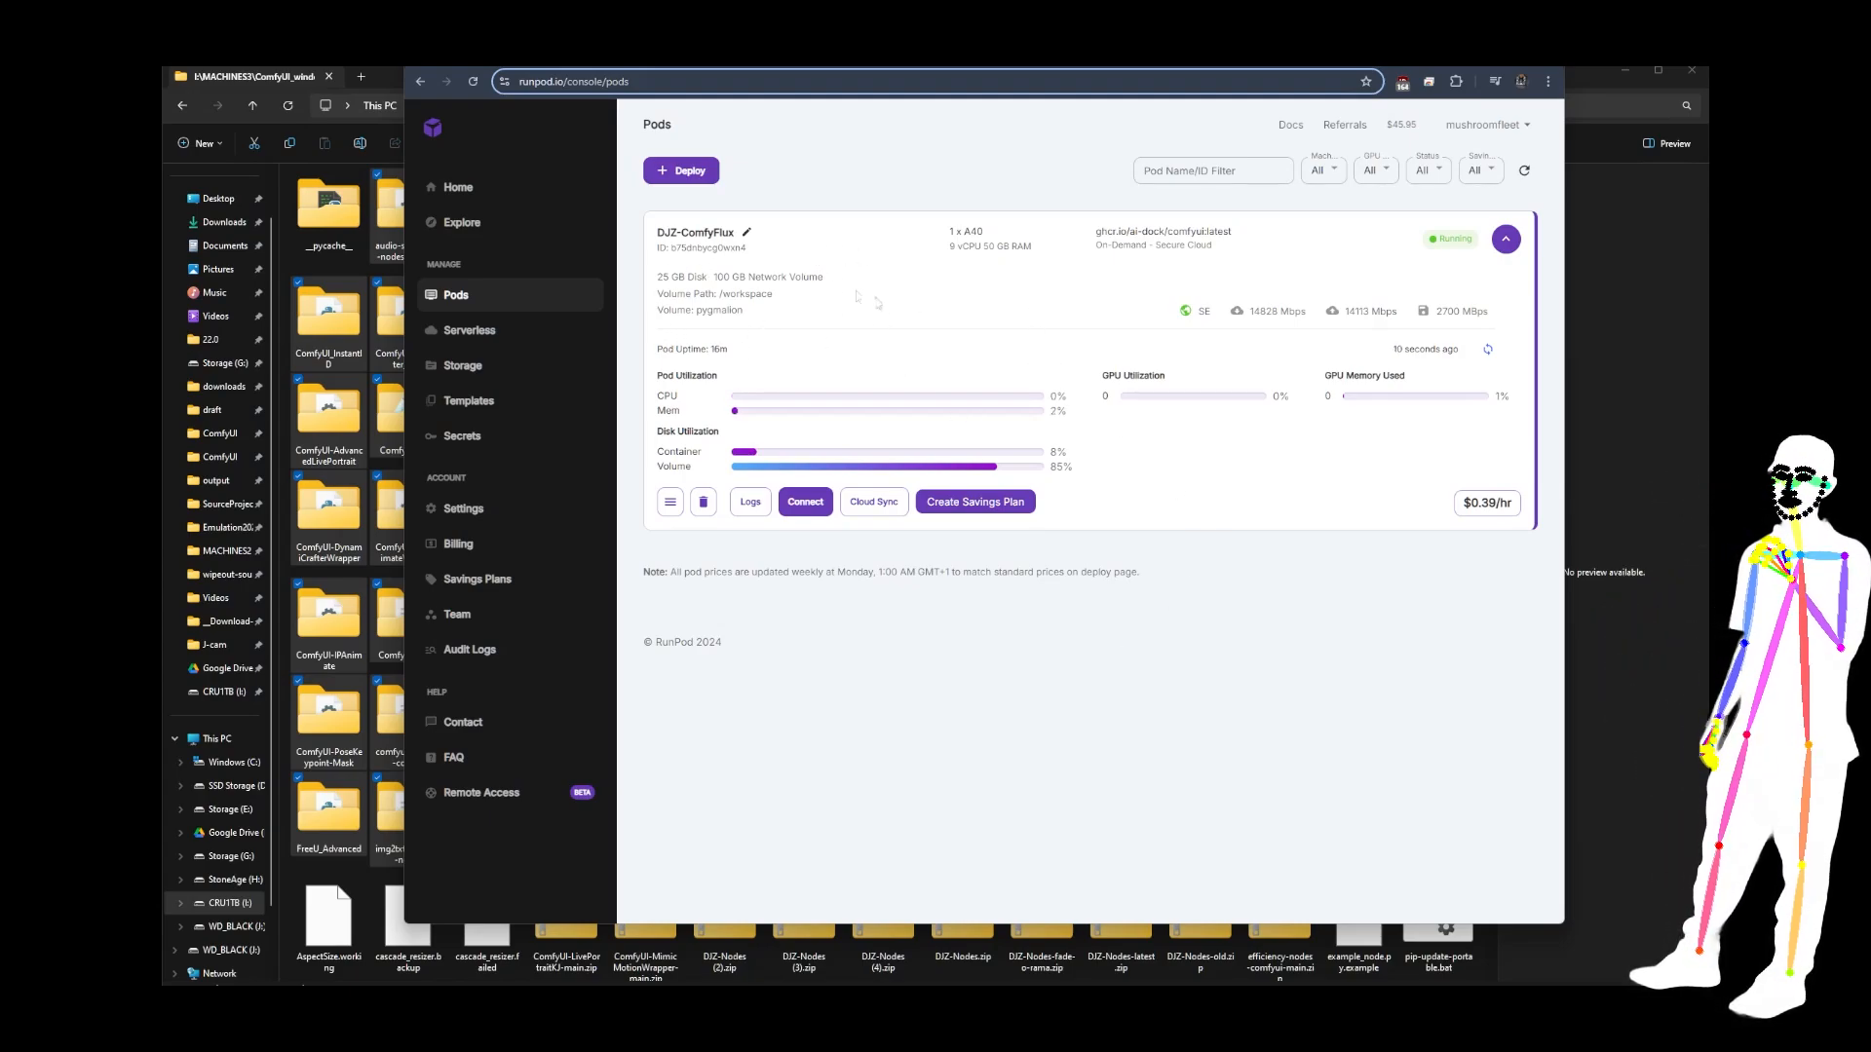
{"action": "left_click_drag", "start_coordinate": [746, 311], "coordinate": [656, 310]}
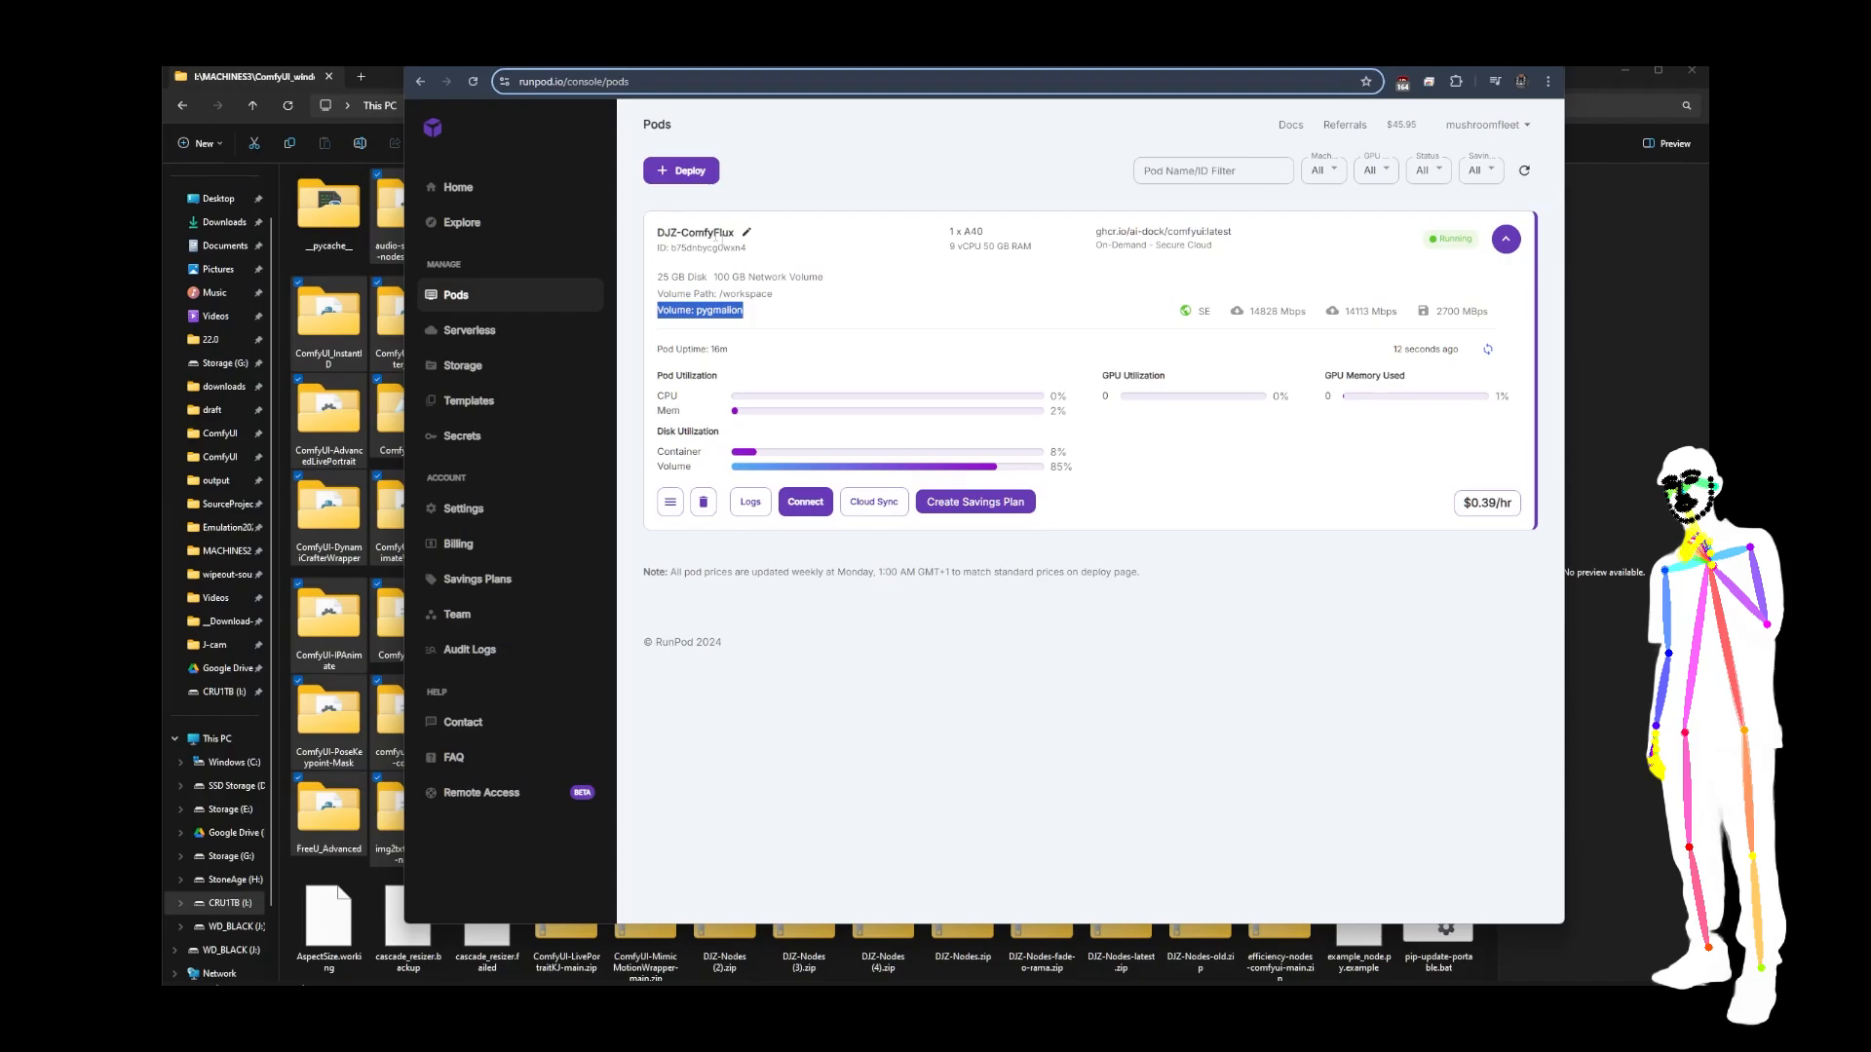
{"action": "left_click", "coordinate": [806, 341]}
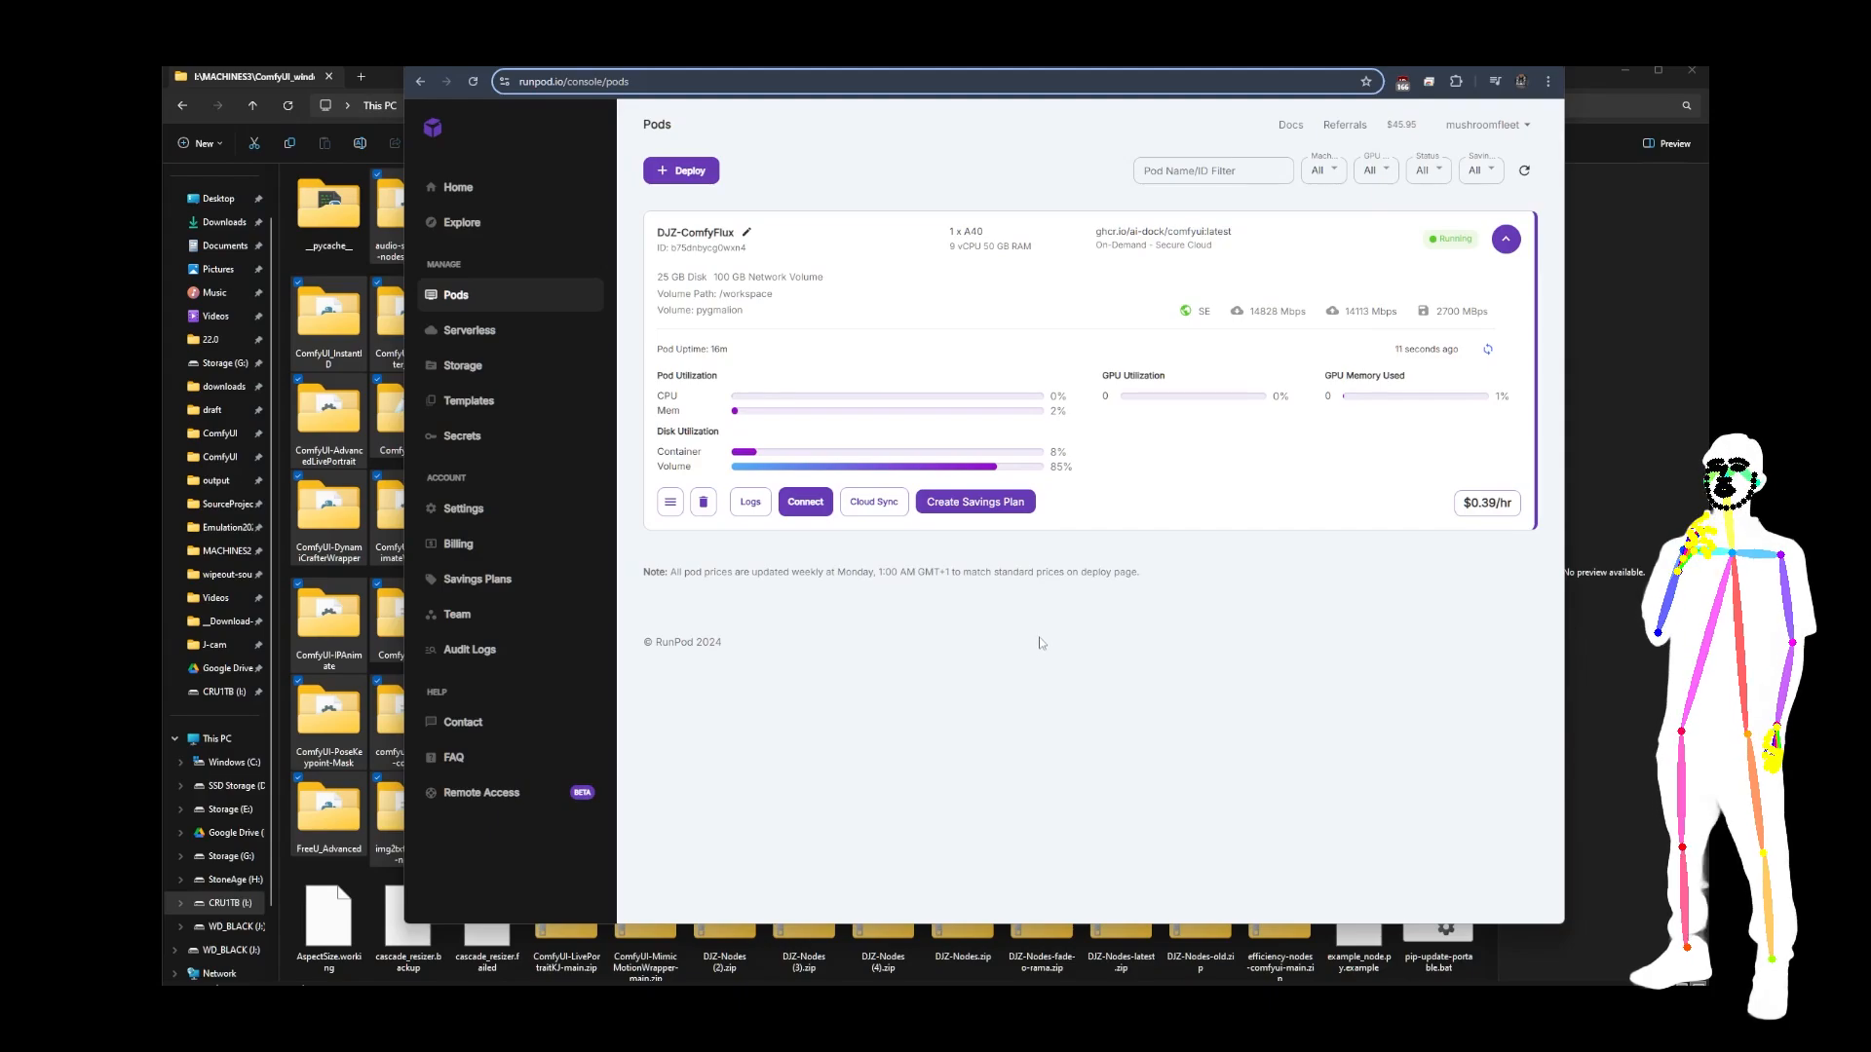
Open the account's template list and check the runtime of the DJZ-ComfyFlux template.
{"action": "left_click", "coordinate": [500, 401]}
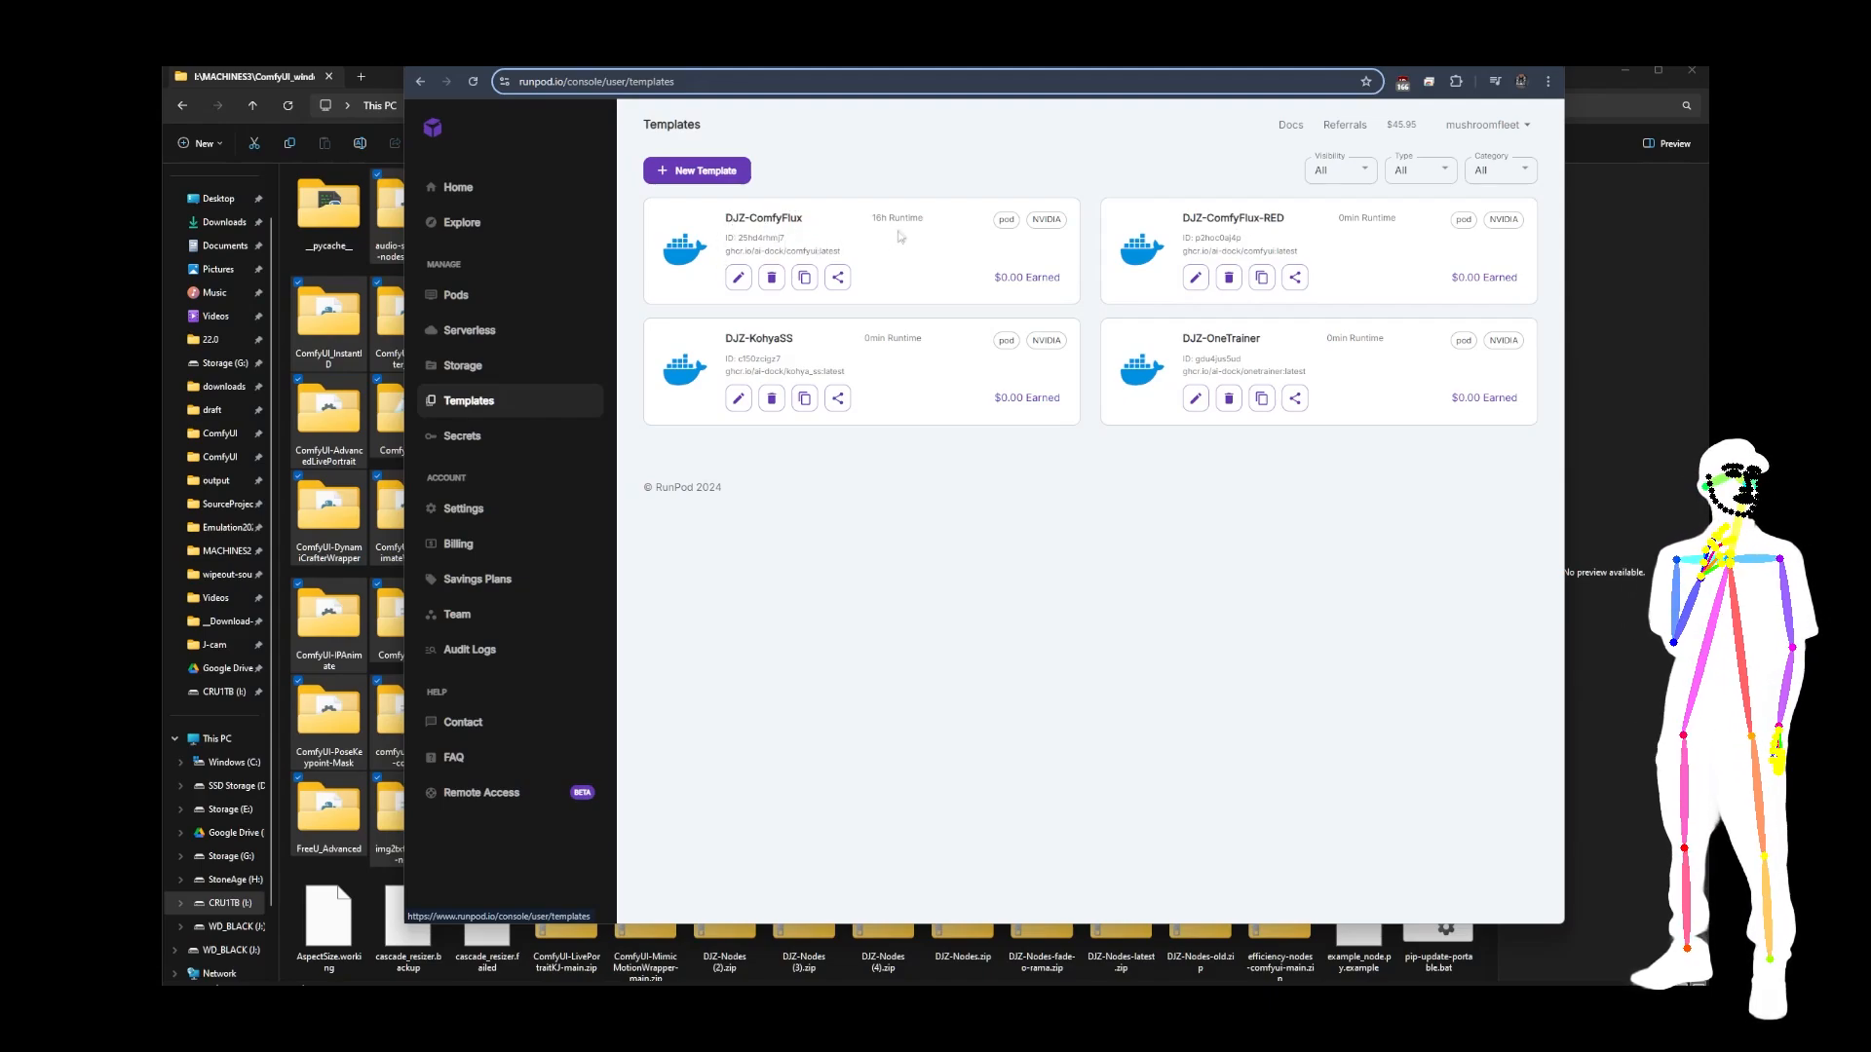
{"action": "left_click_drag", "start_coordinate": [873, 220], "coordinate": [950, 239]}
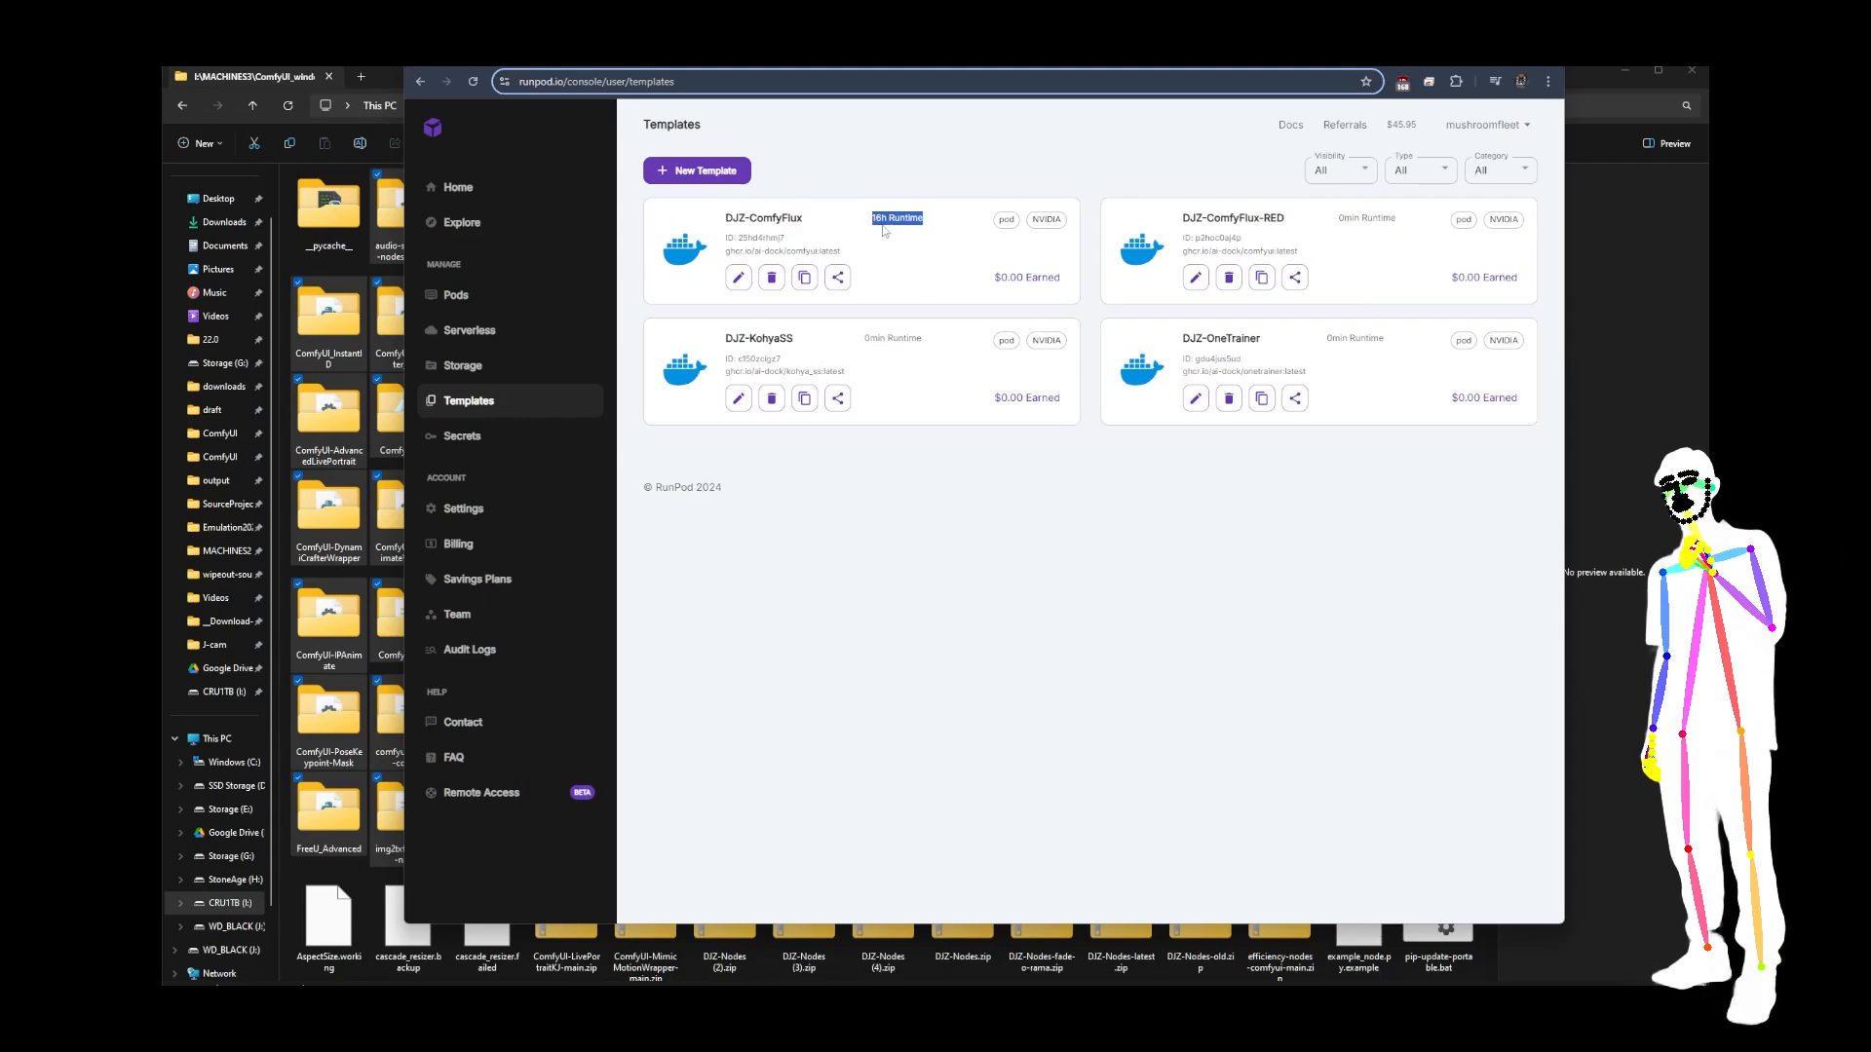
{"action": "left_click_drag", "start_coordinate": [866, 217], "coordinate": [932, 221]}
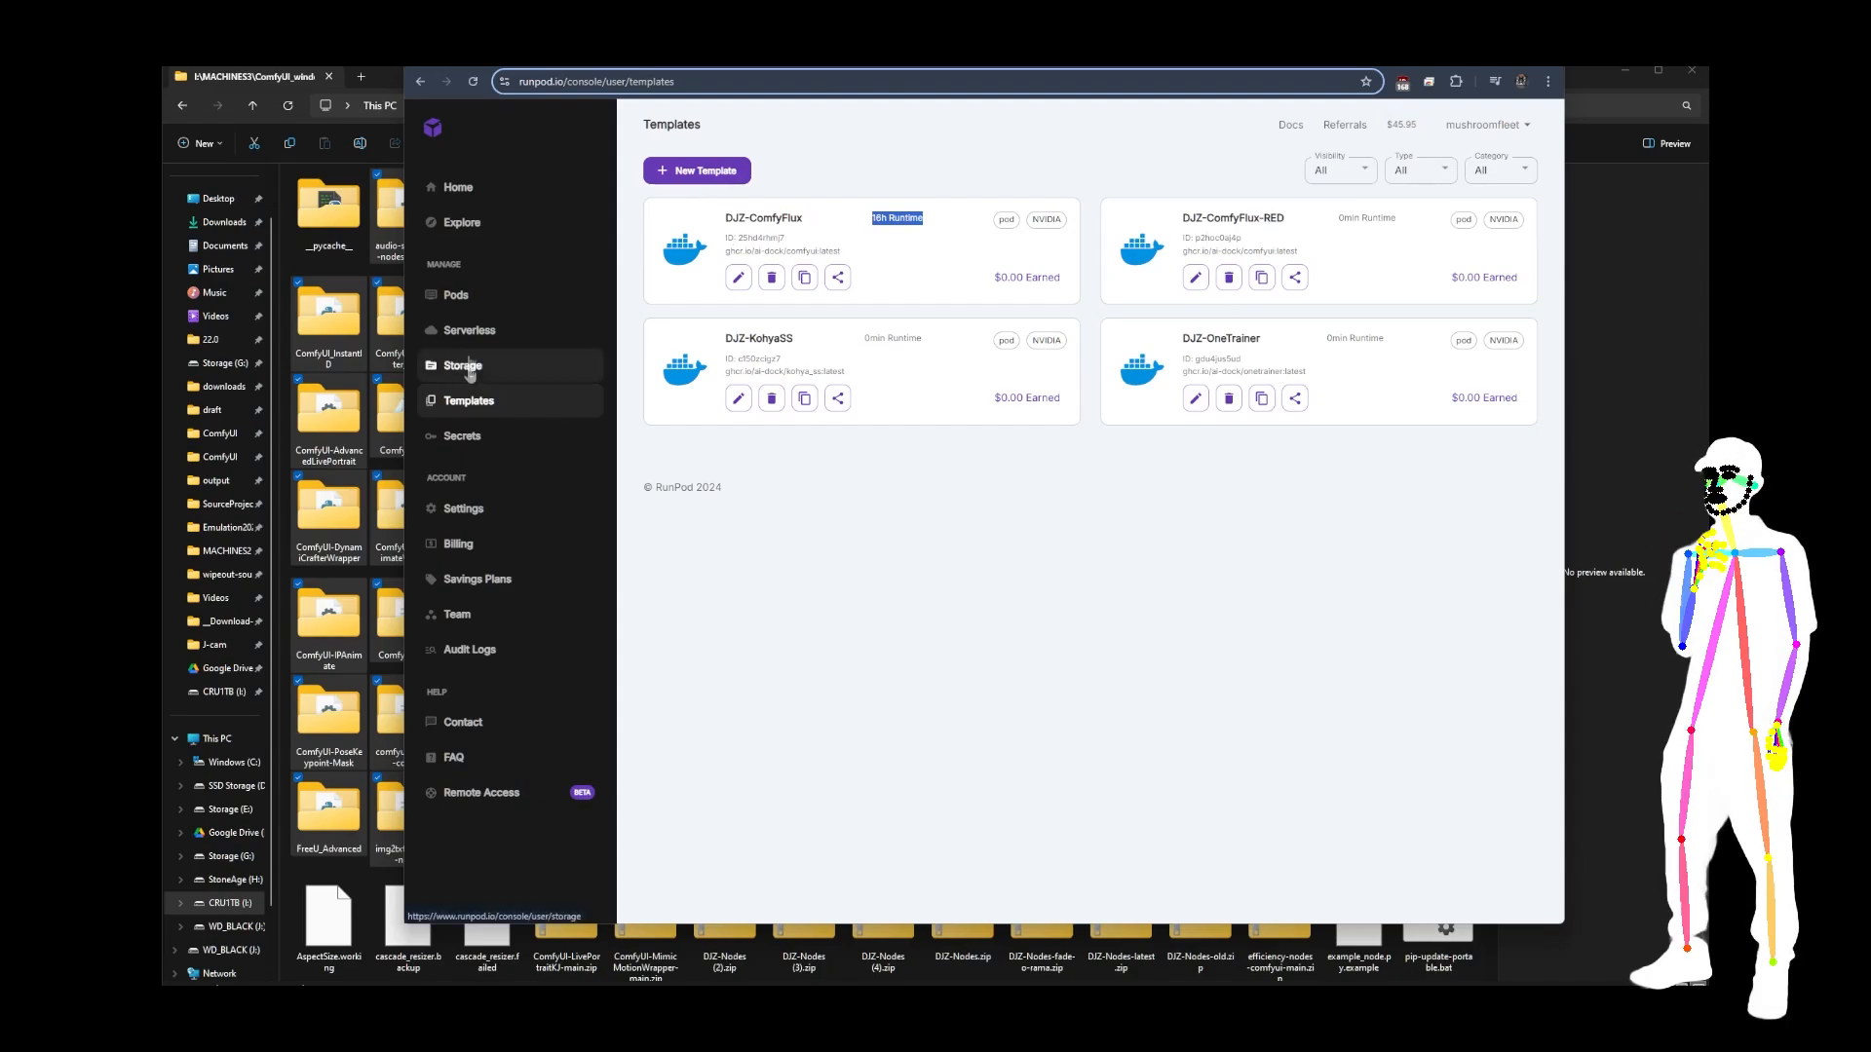
Return to the pod list, expand the running DJZ-ComfyFlux pod and terminate it.
{"action": "left_click", "coordinate": [522, 302]}
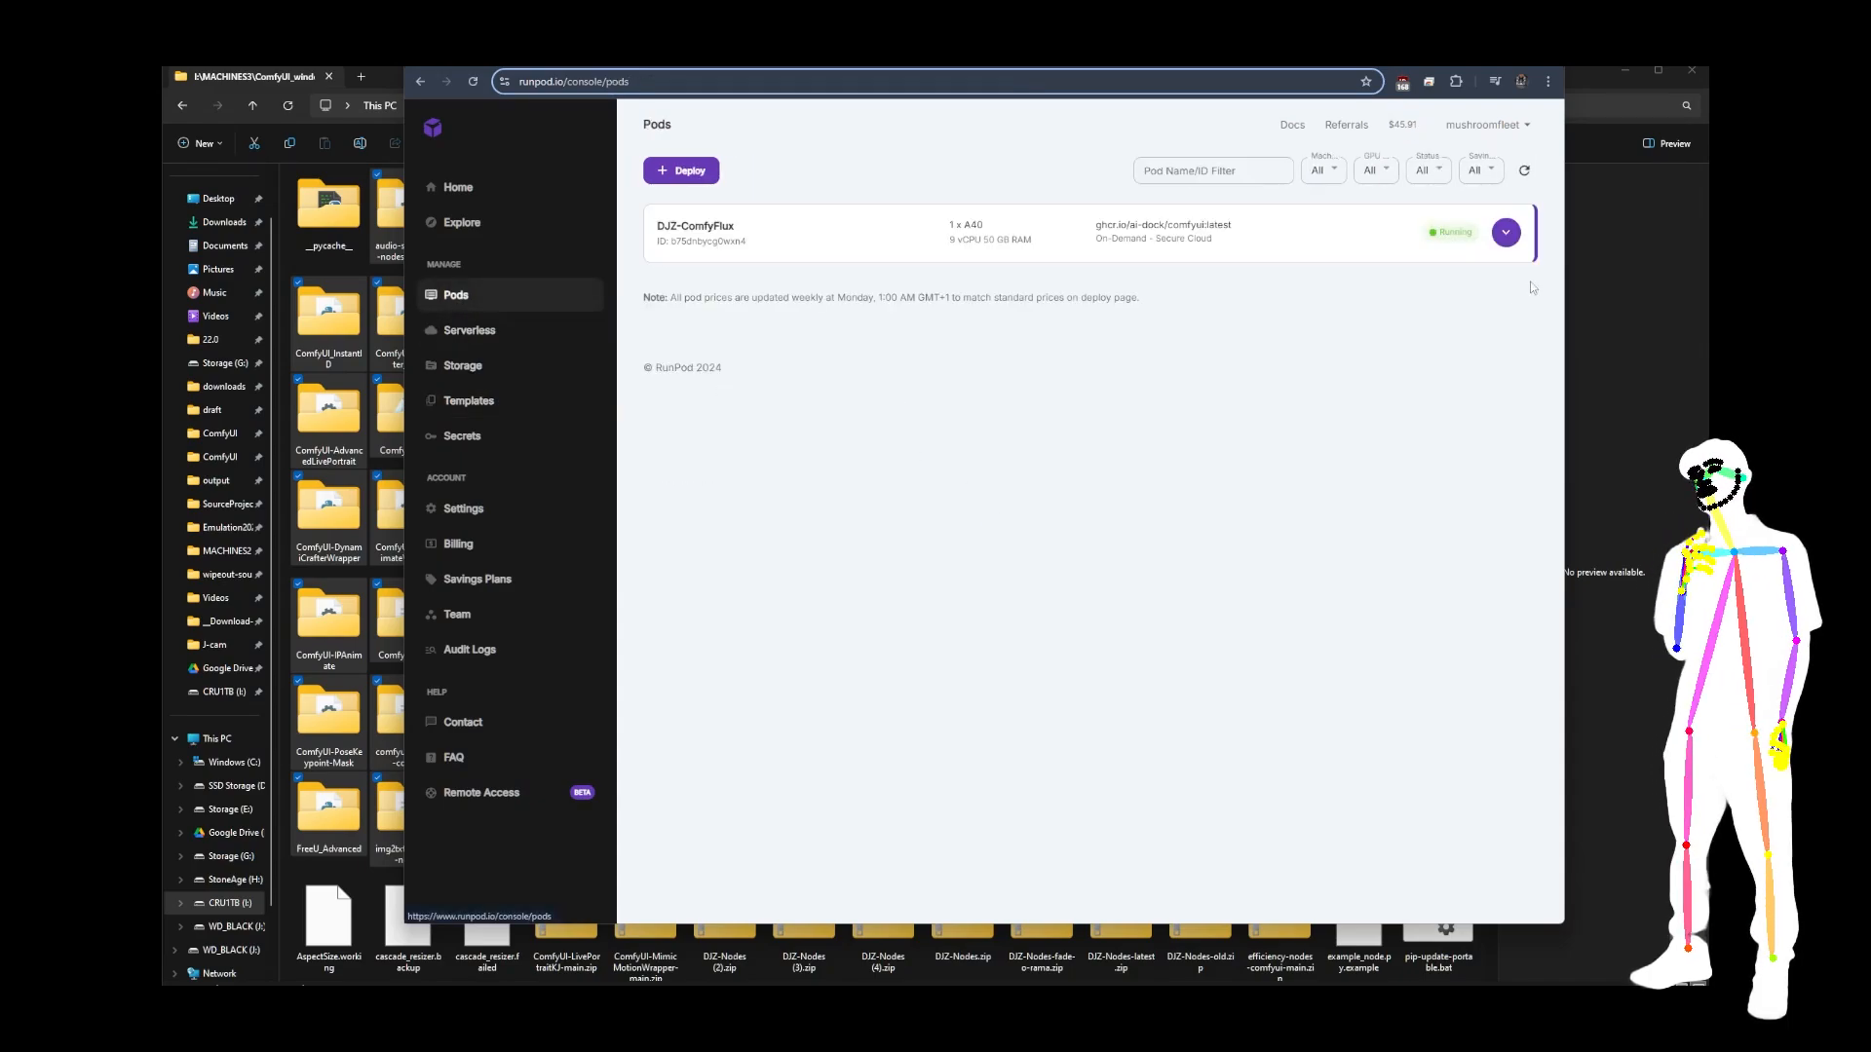
{"action": "left_click", "coordinate": [1505, 238]}
{"action": "left_click", "coordinate": [1128, 58]}
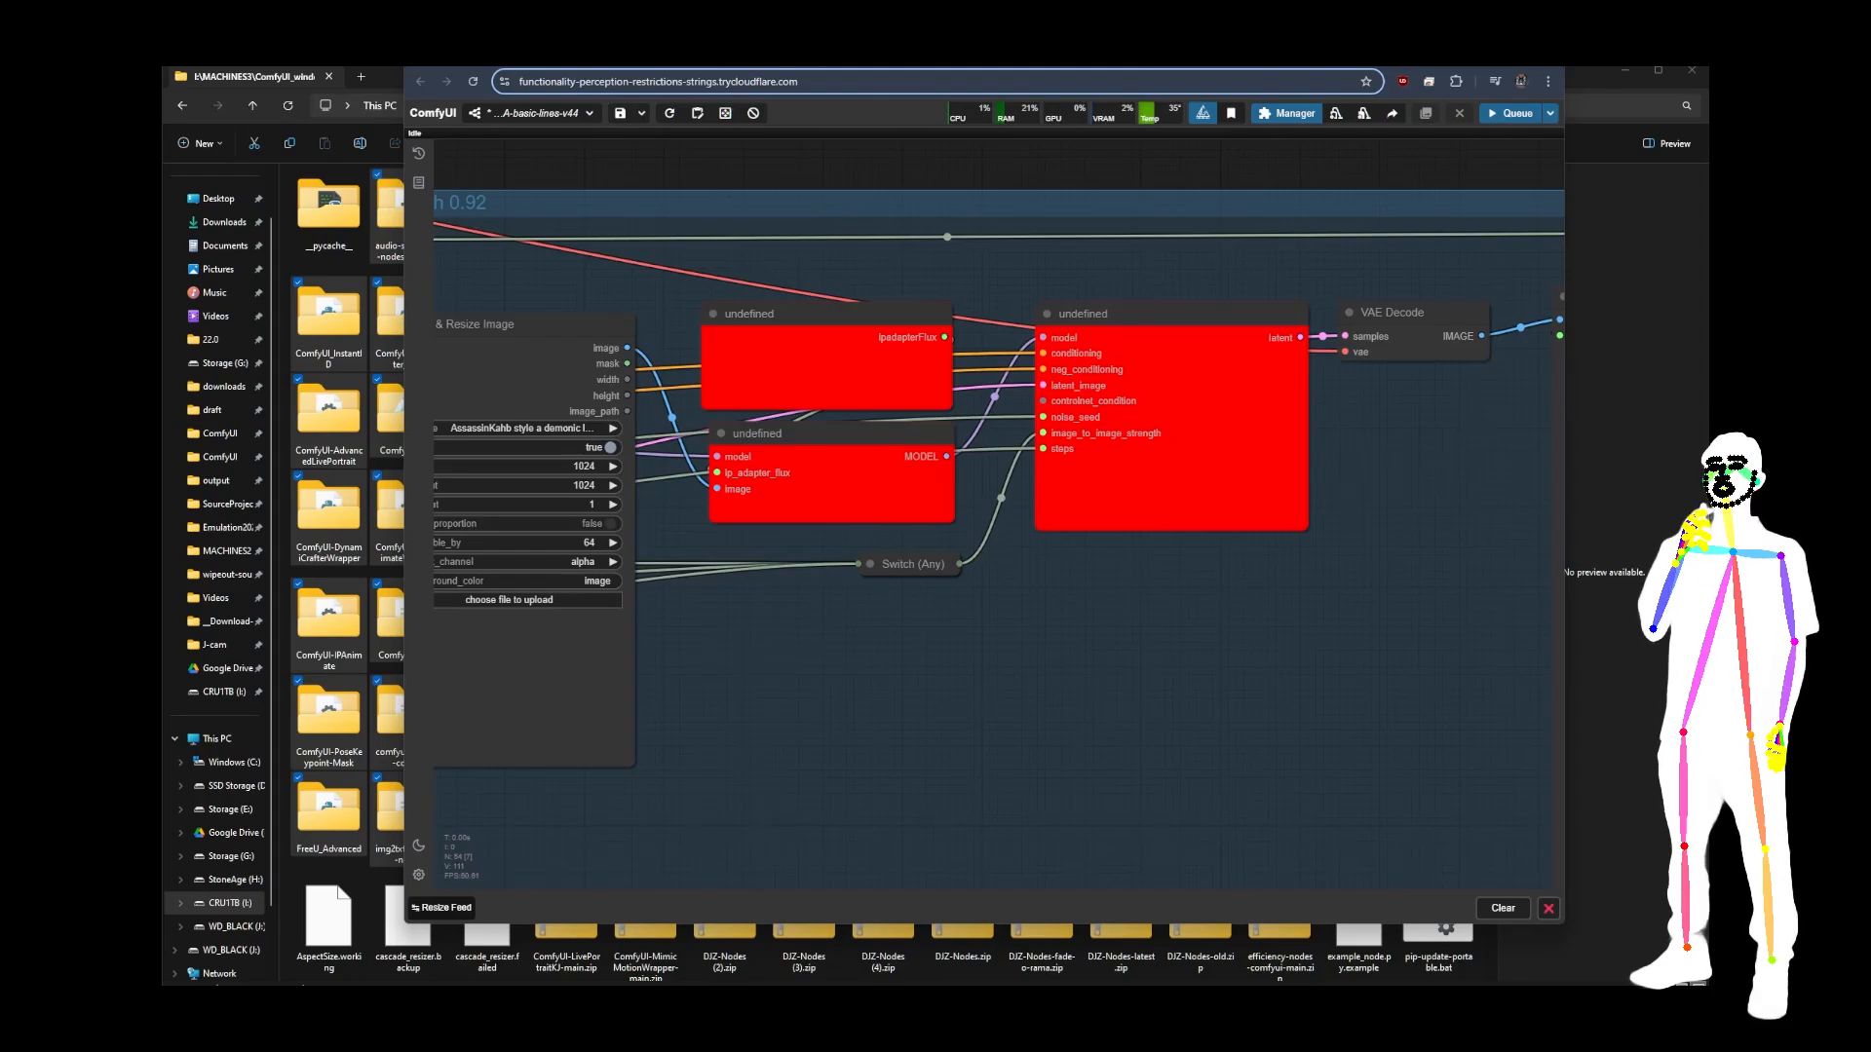
{"action": "key", "text": "ctrl+shift+Tab"}
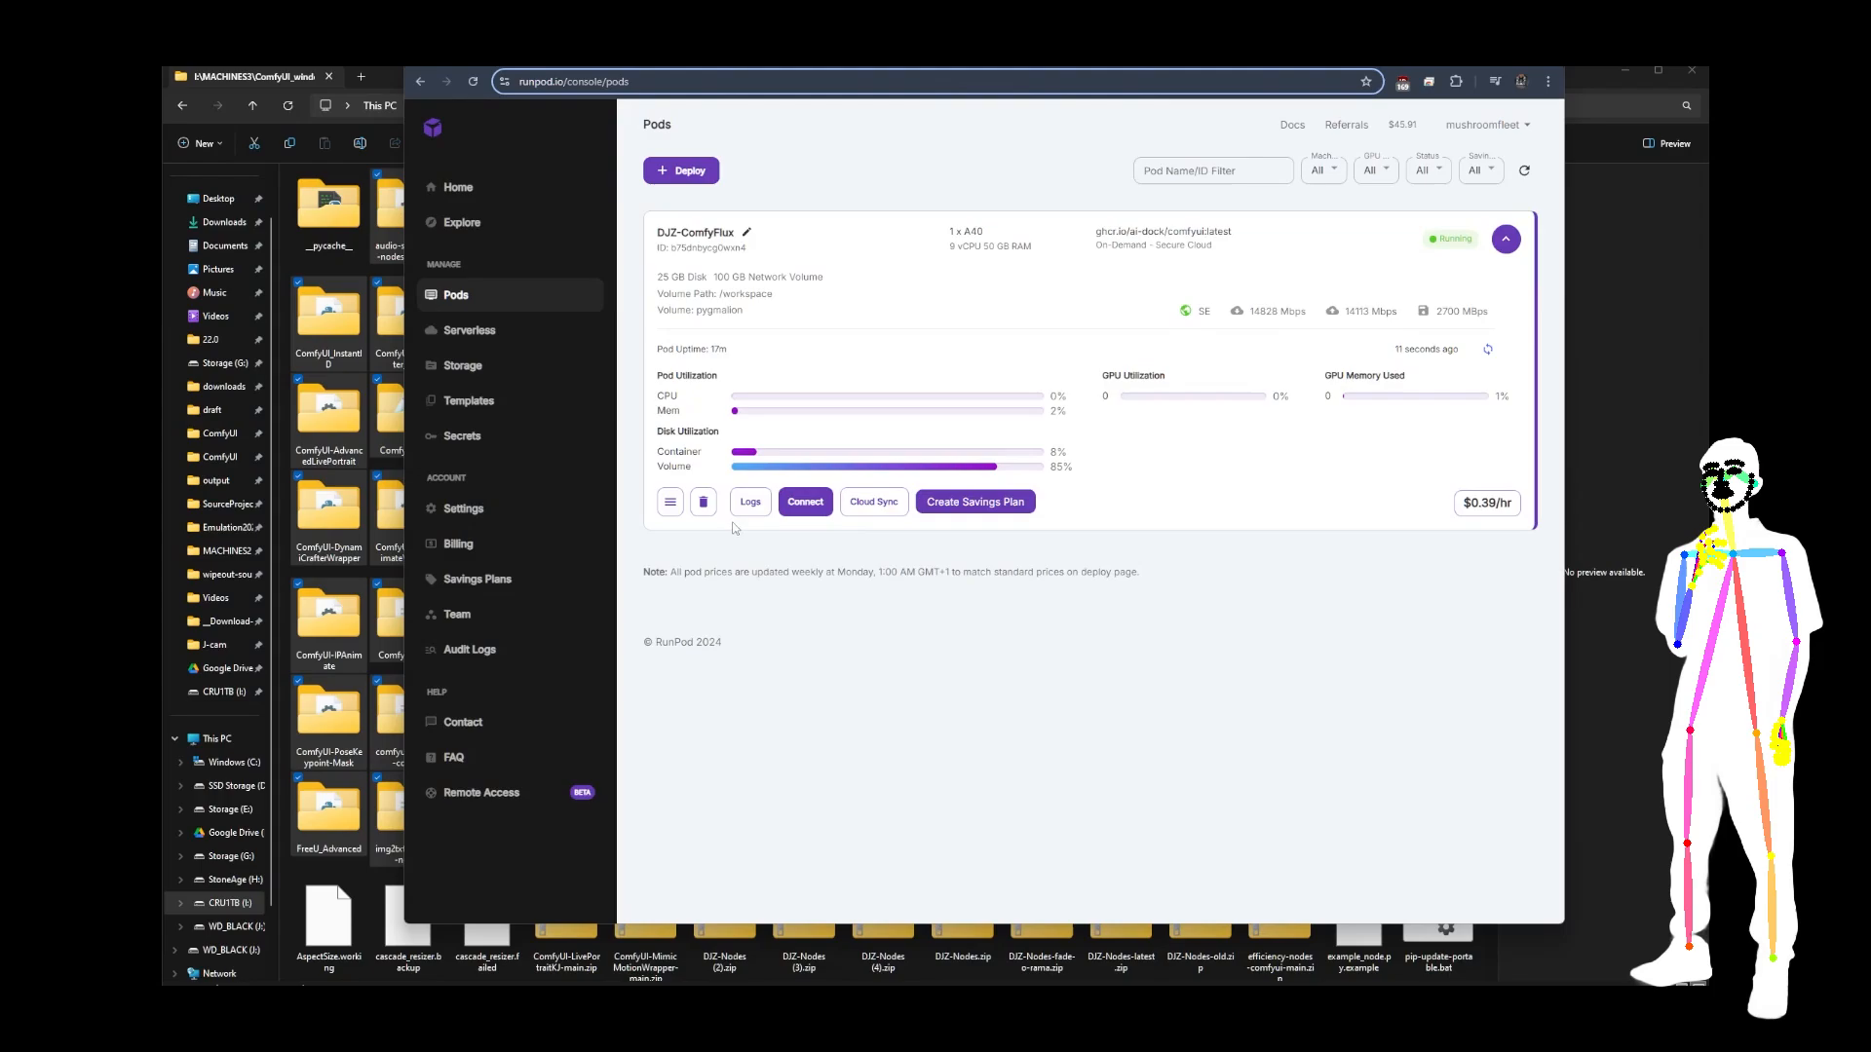
{"action": "left_click", "coordinate": [670, 503]}
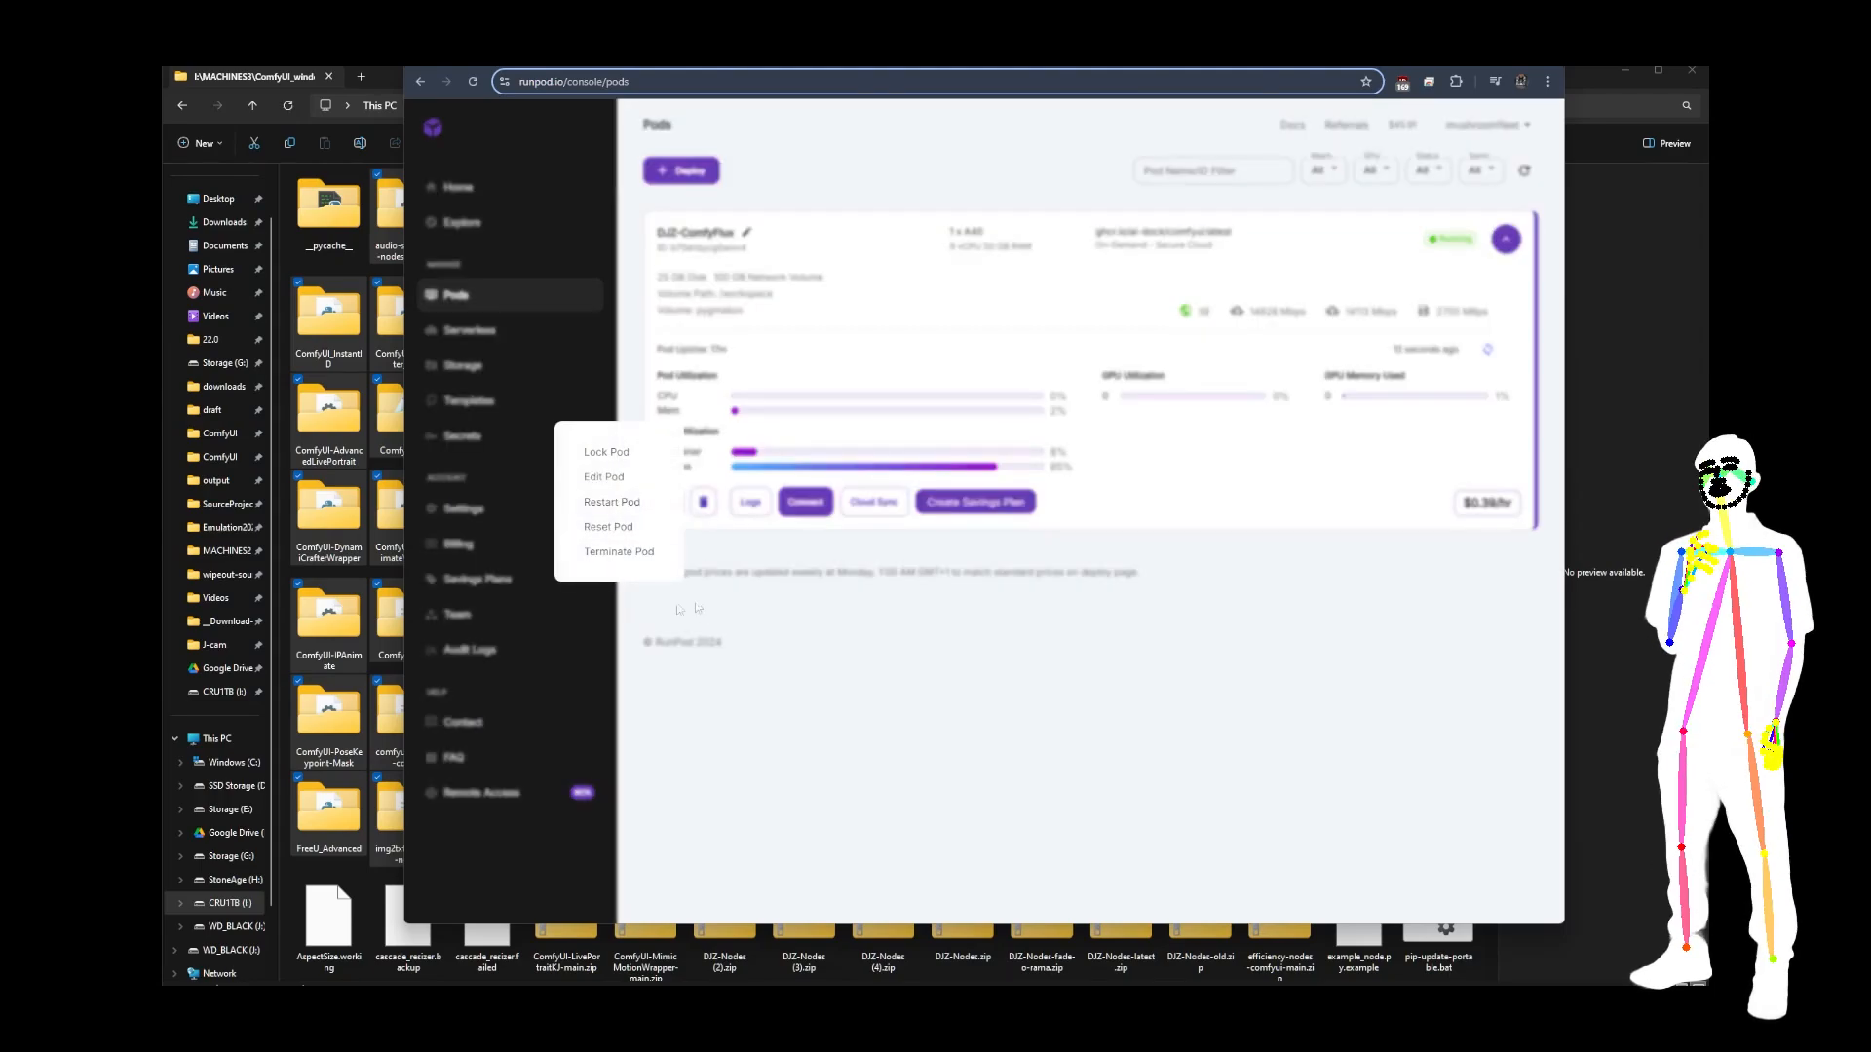
{"action": "left_click", "coordinate": [1042, 663]}
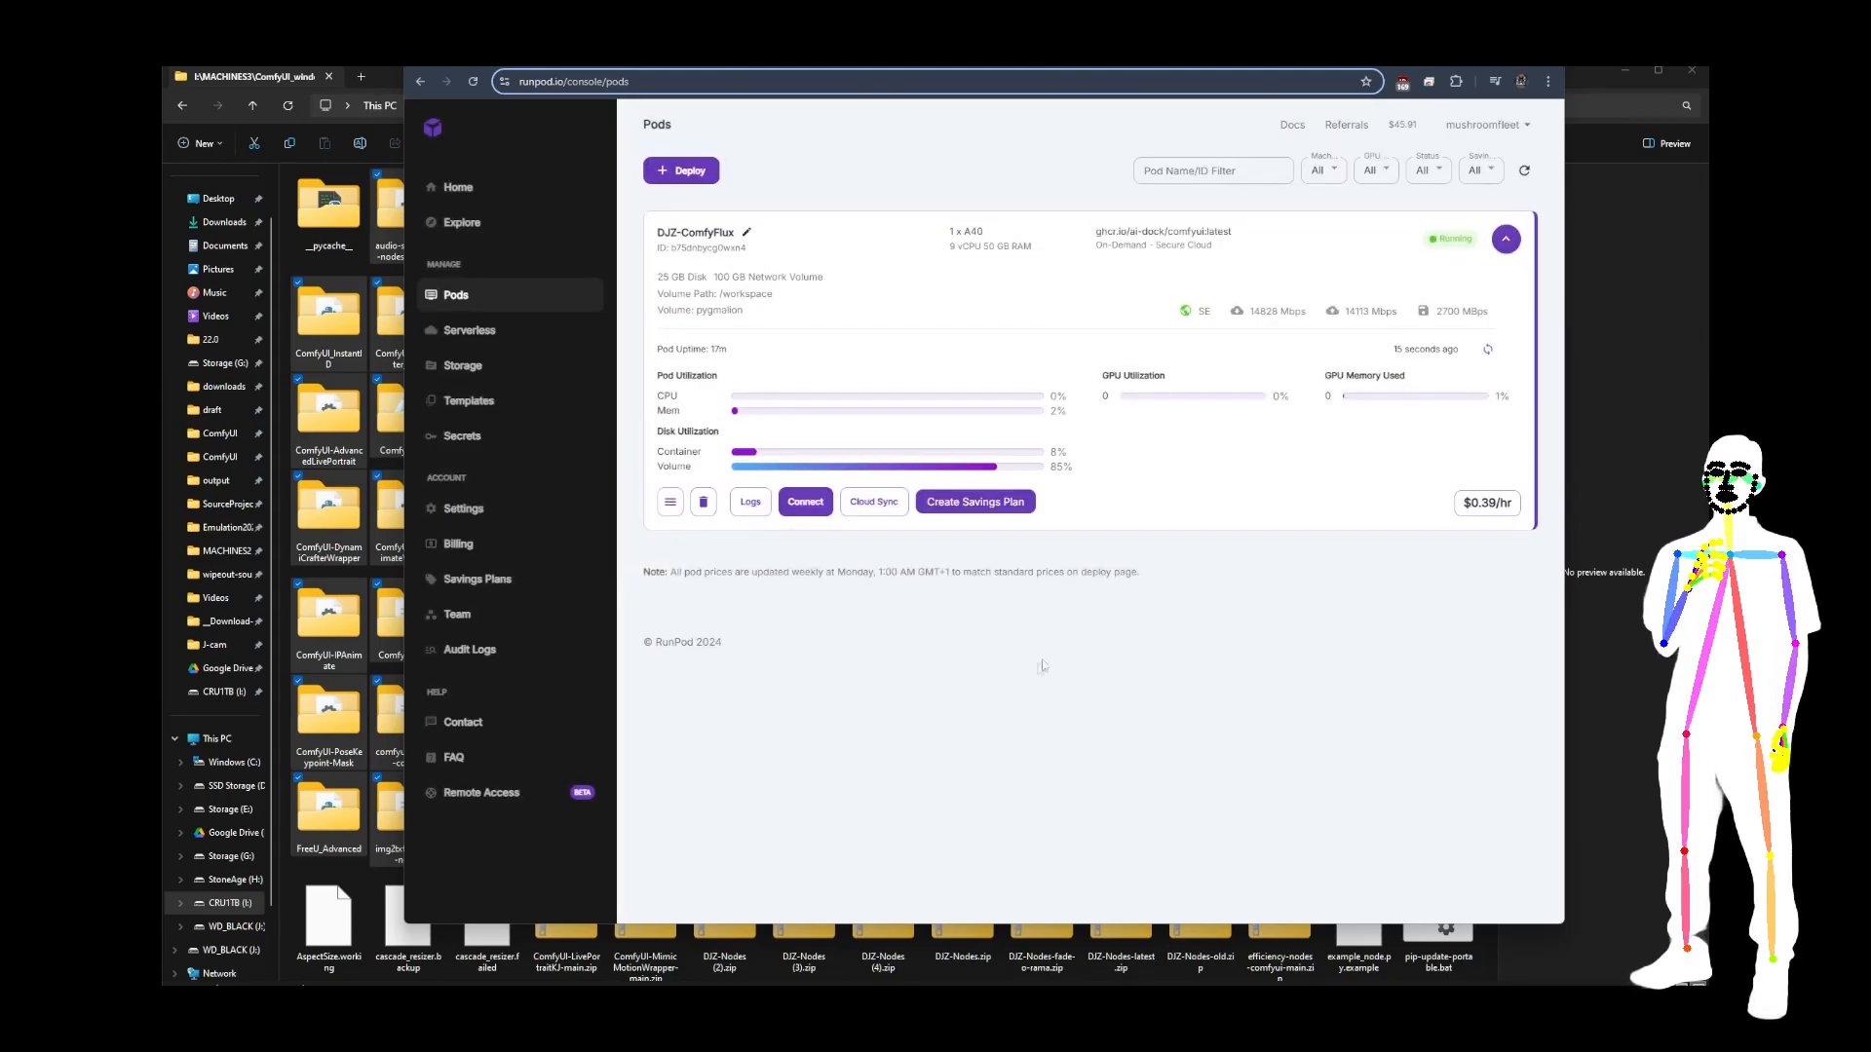
{"action": "left_click", "coordinate": [702, 502]}
{"action": "left_click", "coordinate": [1050, 575]}
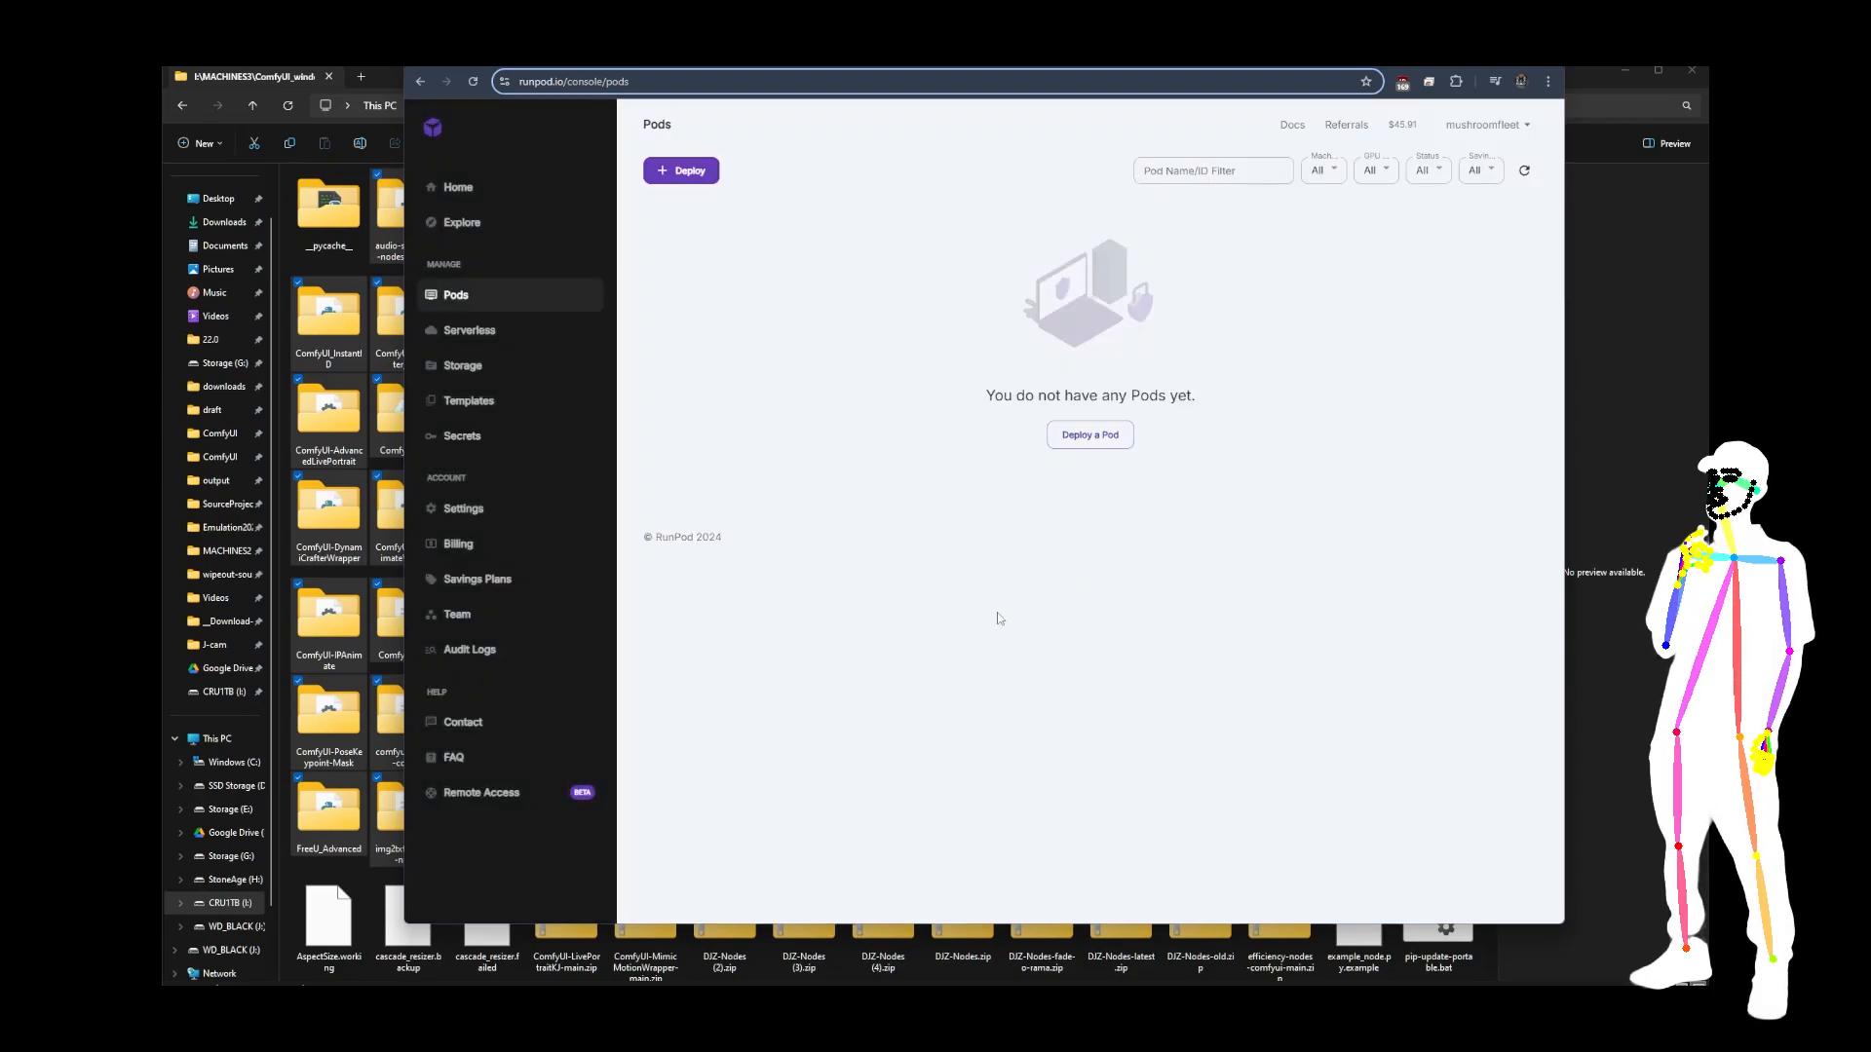
Check the pygmalion network volume in storage and start a new pod deployment with the A40 GPU.
{"action": "left_click", "coordinate": [460, 371]}
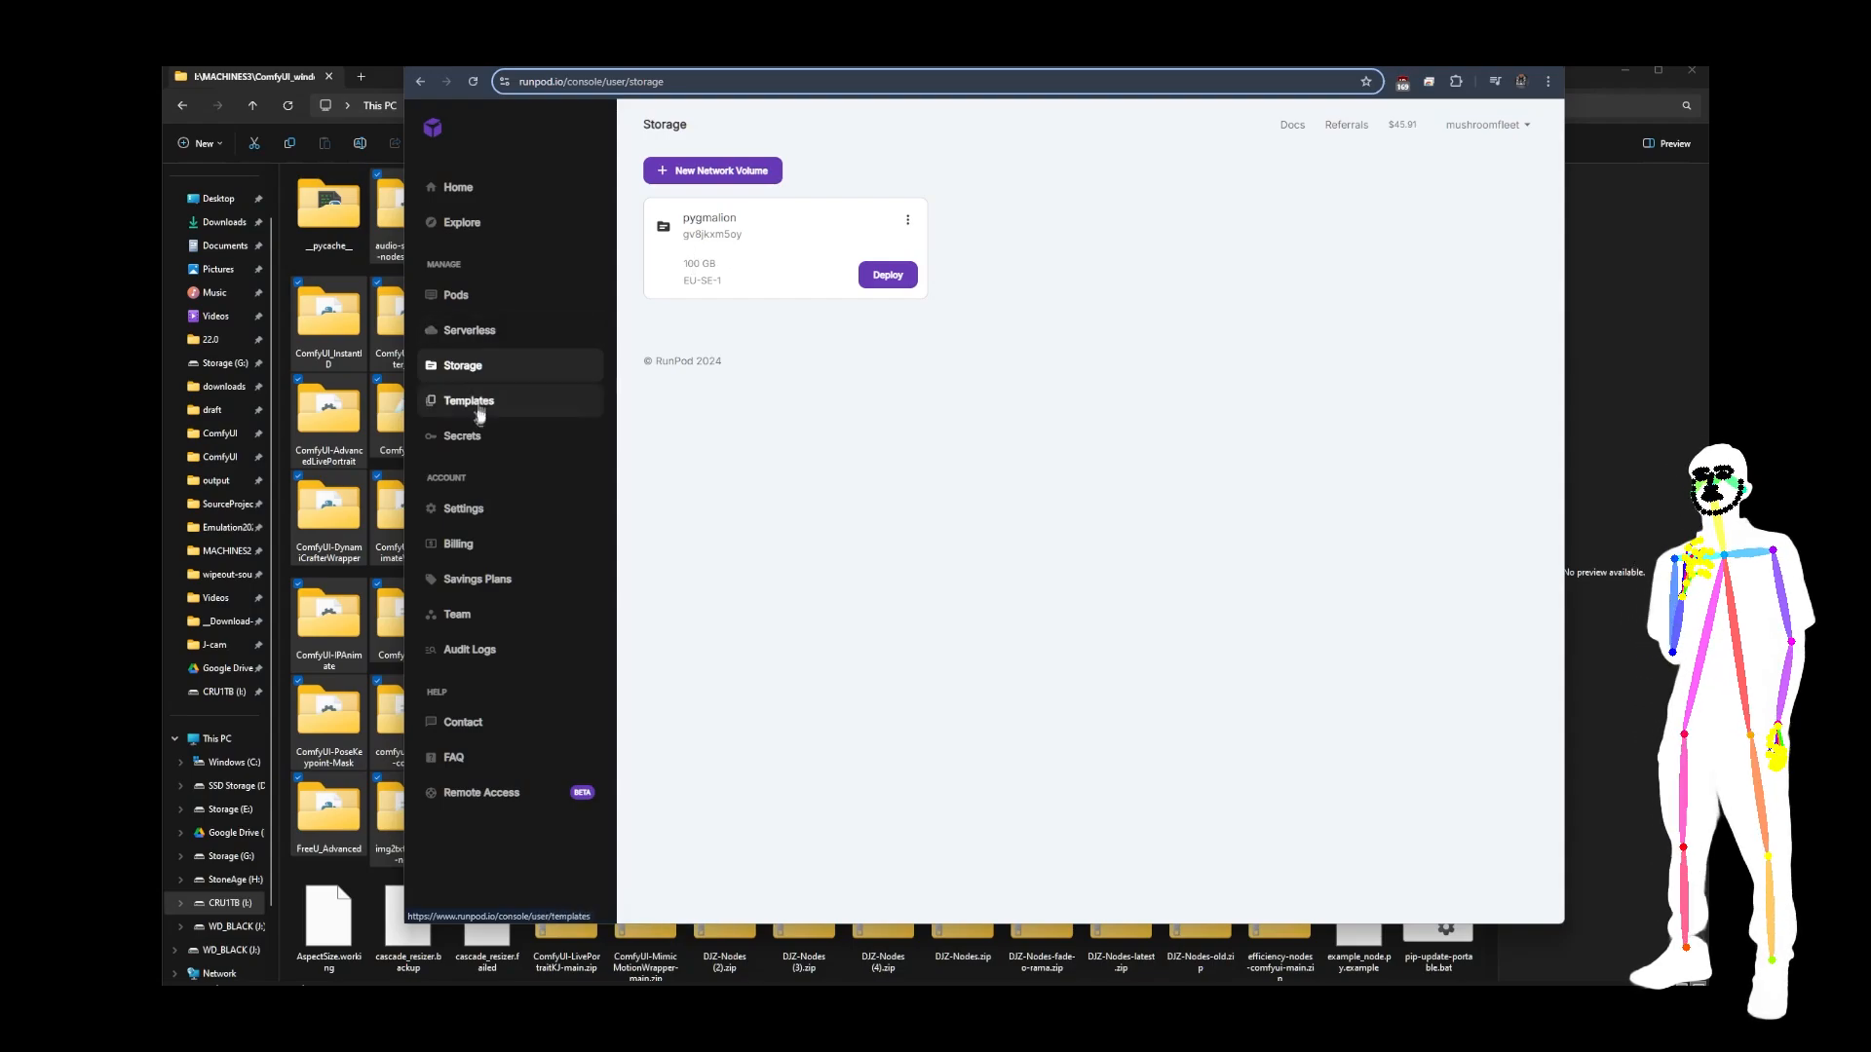
{"action": "left_click", "coordinate": [458, 294]}
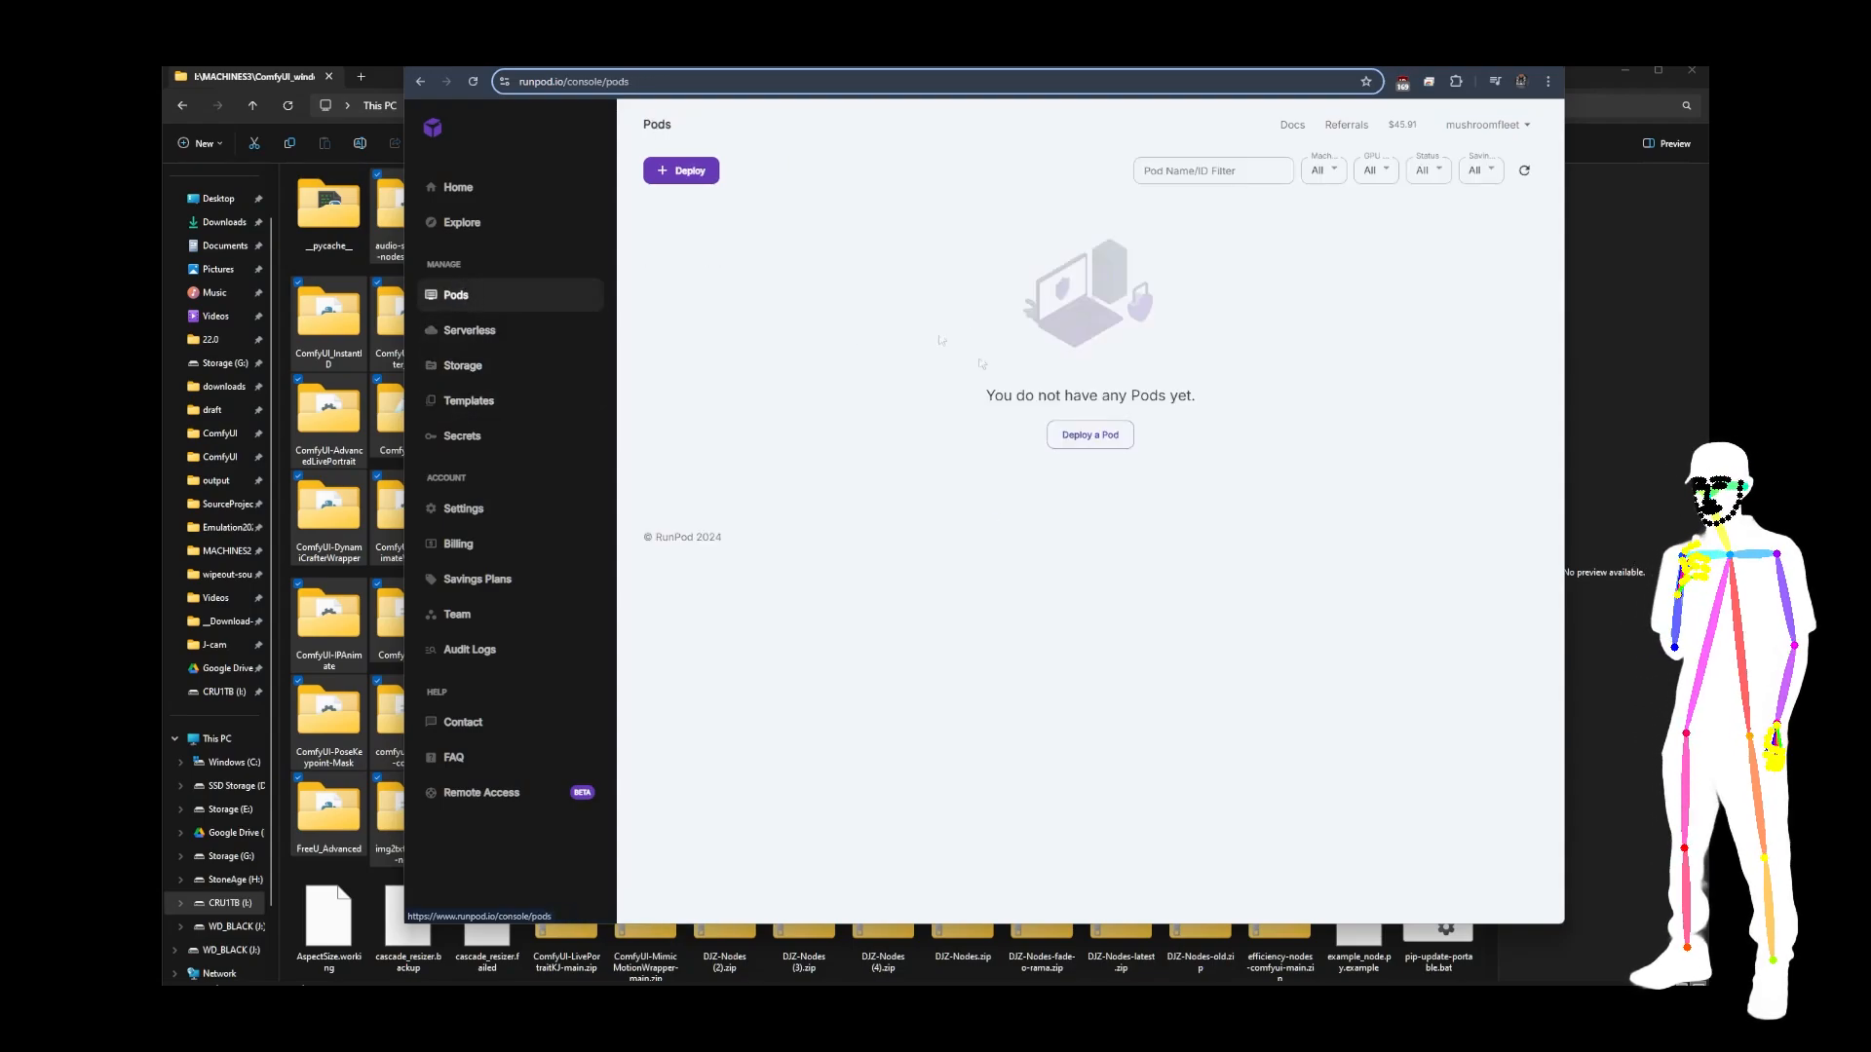
{"action": "left_click", "coordinate": [694, 172]}
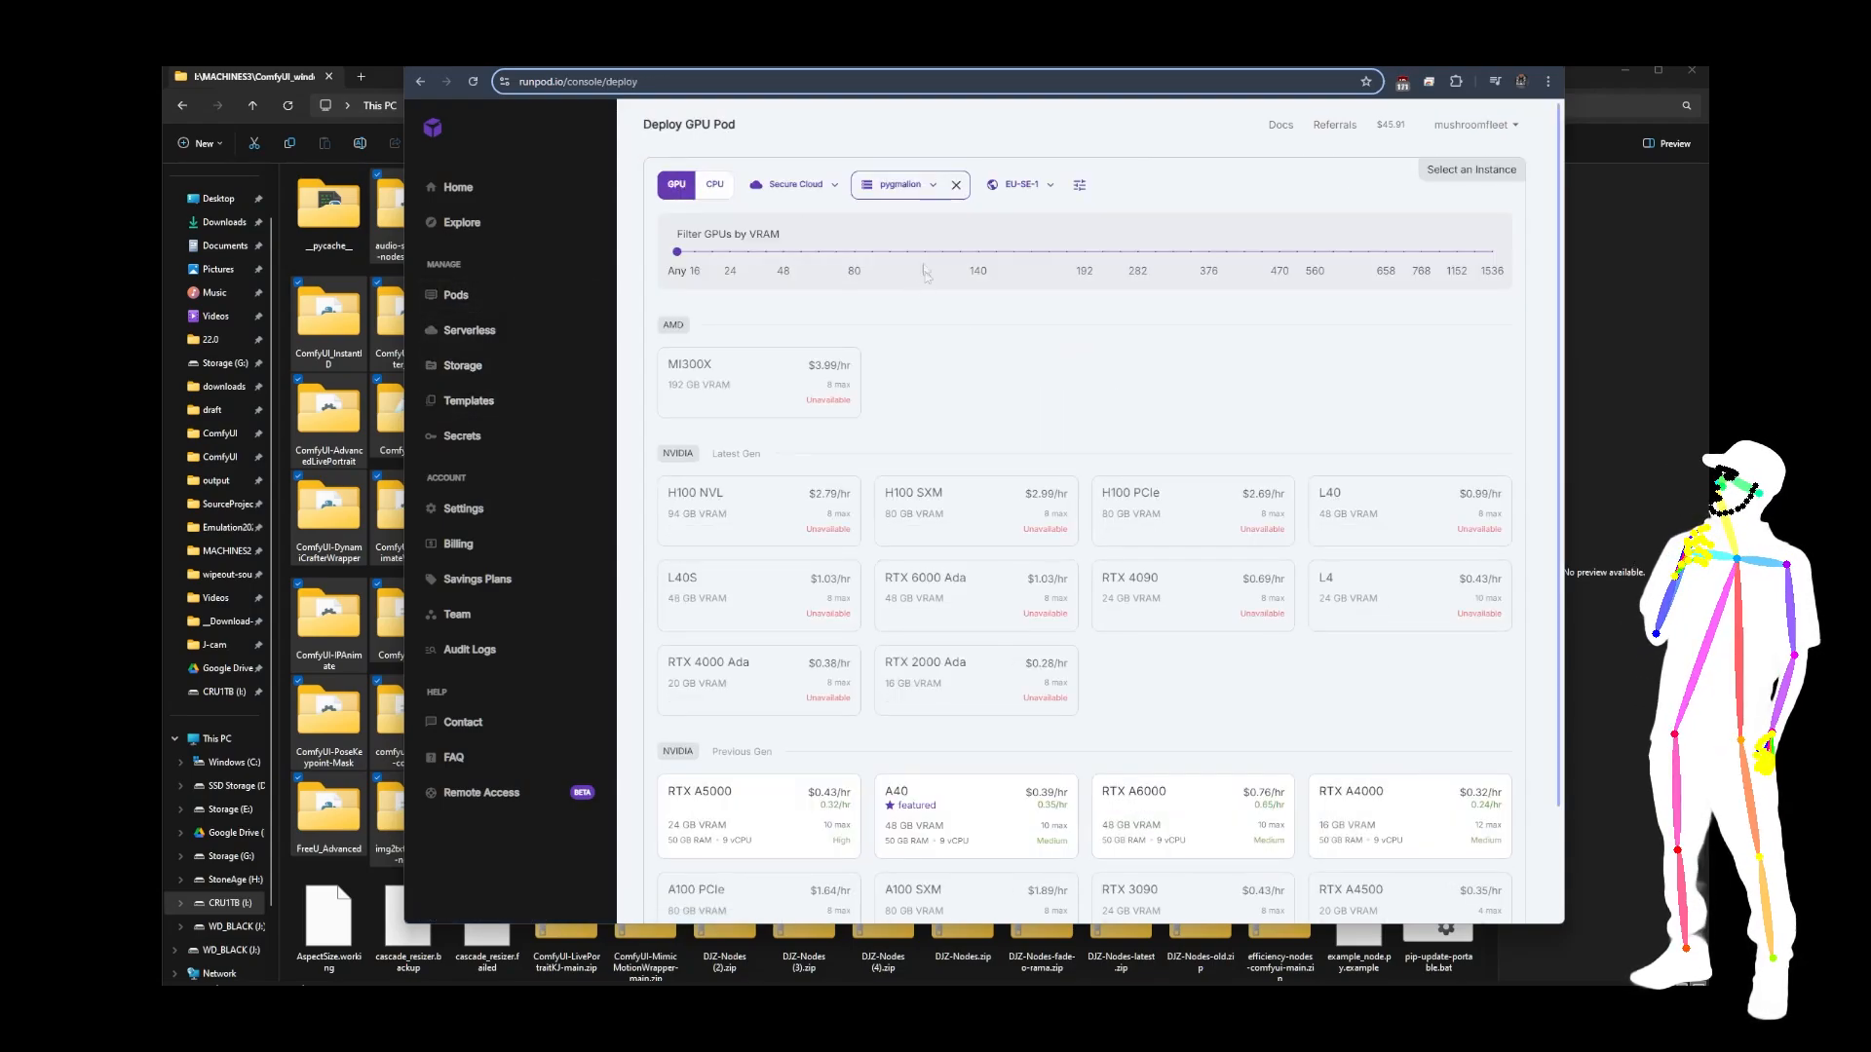
{"action": "scroll", "coordinate": [1267, 302], "scroll_direction": "down", "scroll_amount": 2}
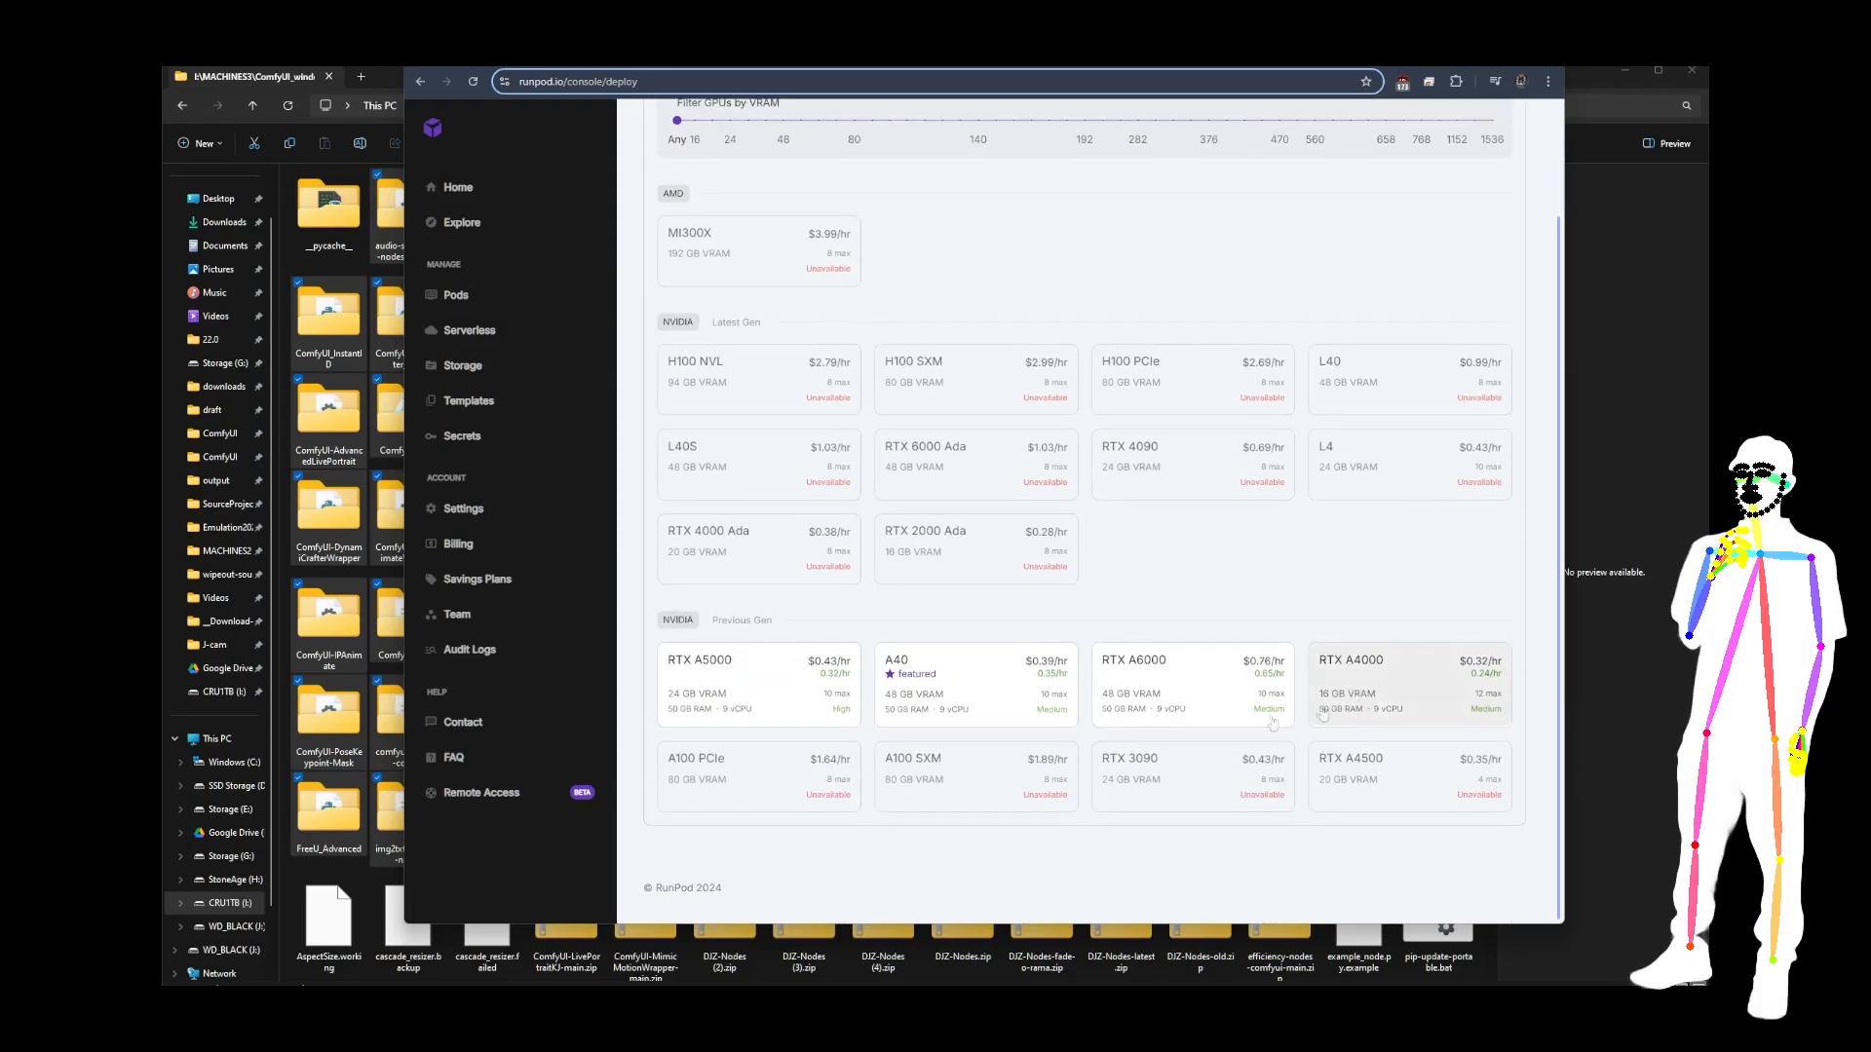
{"action": "left_click", "coordinate": [928, 697]}
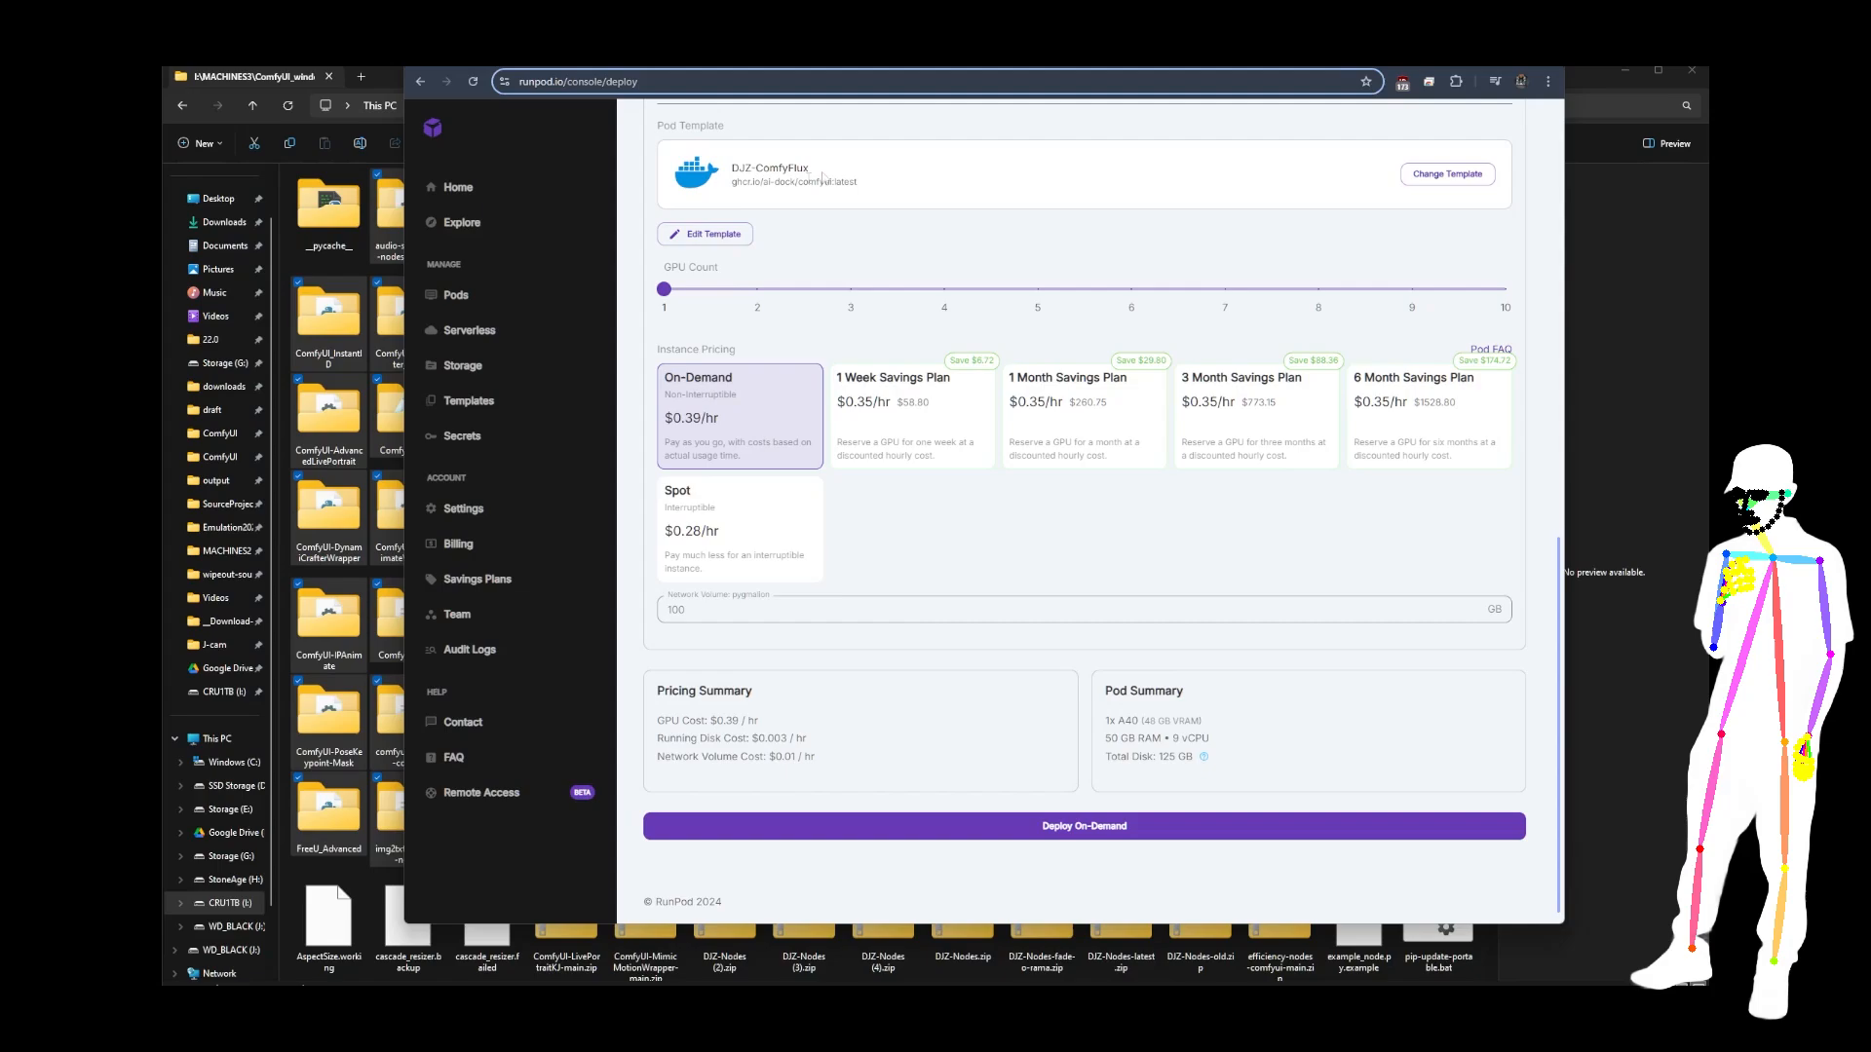
Examine the DJZ-ComfyFlux template overrides and its PROVISIONING_SCRIPT environment variable, leaving the overrides unedited, and review the deployment summary.
{"action": "left_click", "coordinate": [705, 234]}
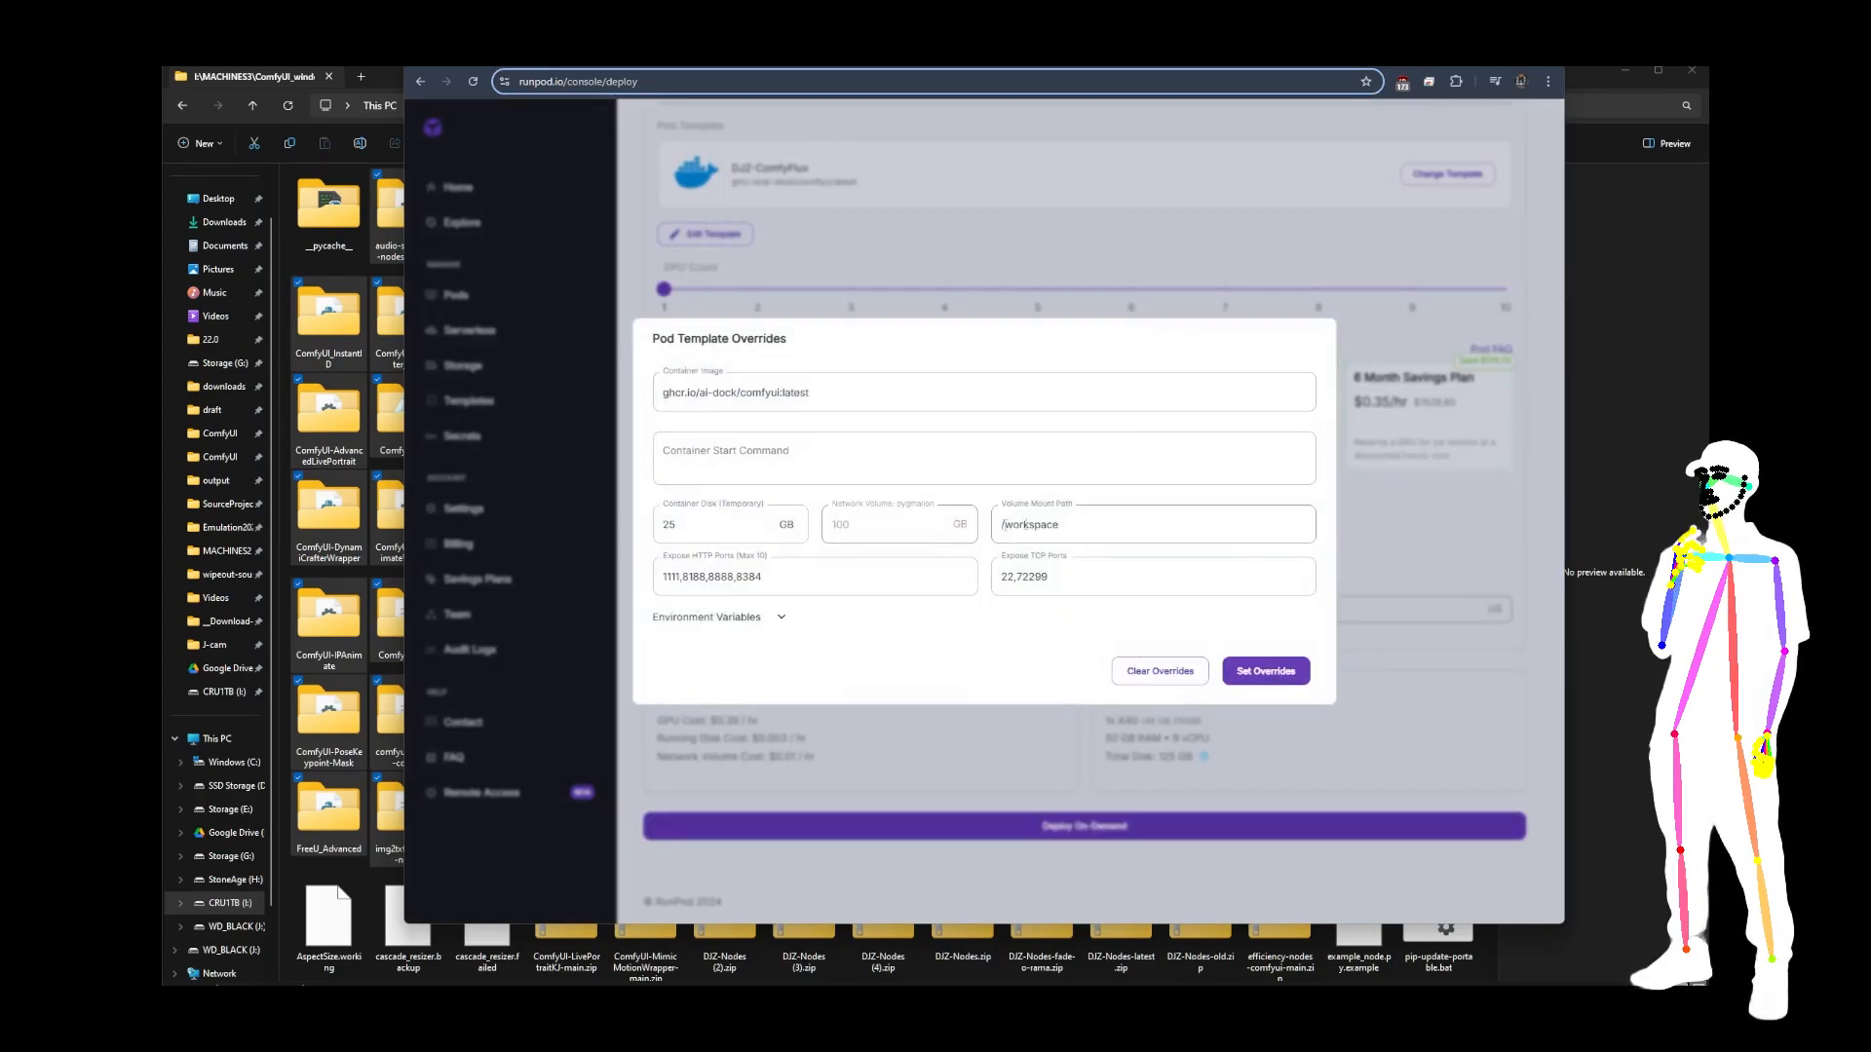
{"action": "left_click", "coordinate": [756, 620]}
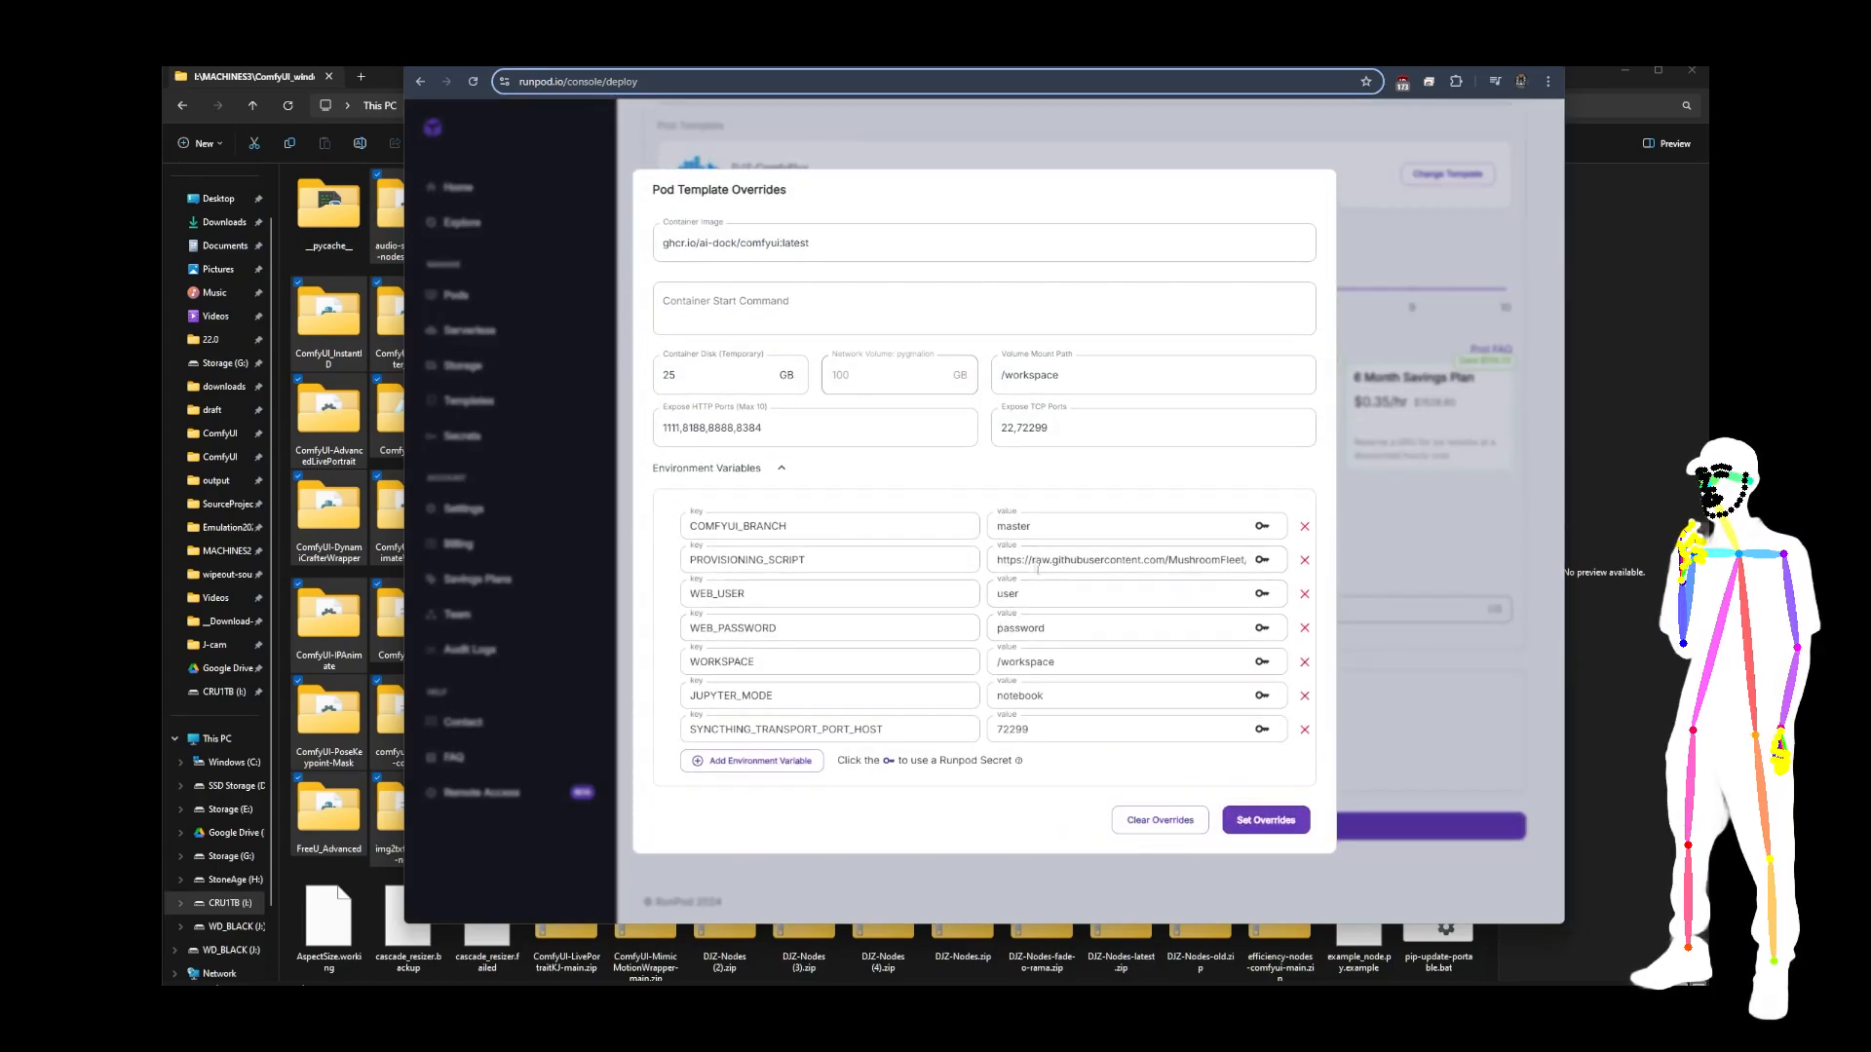
{"action": "left_click_drag", "start_coordinate": [999, 560], "coordinate": [1360, 563]}
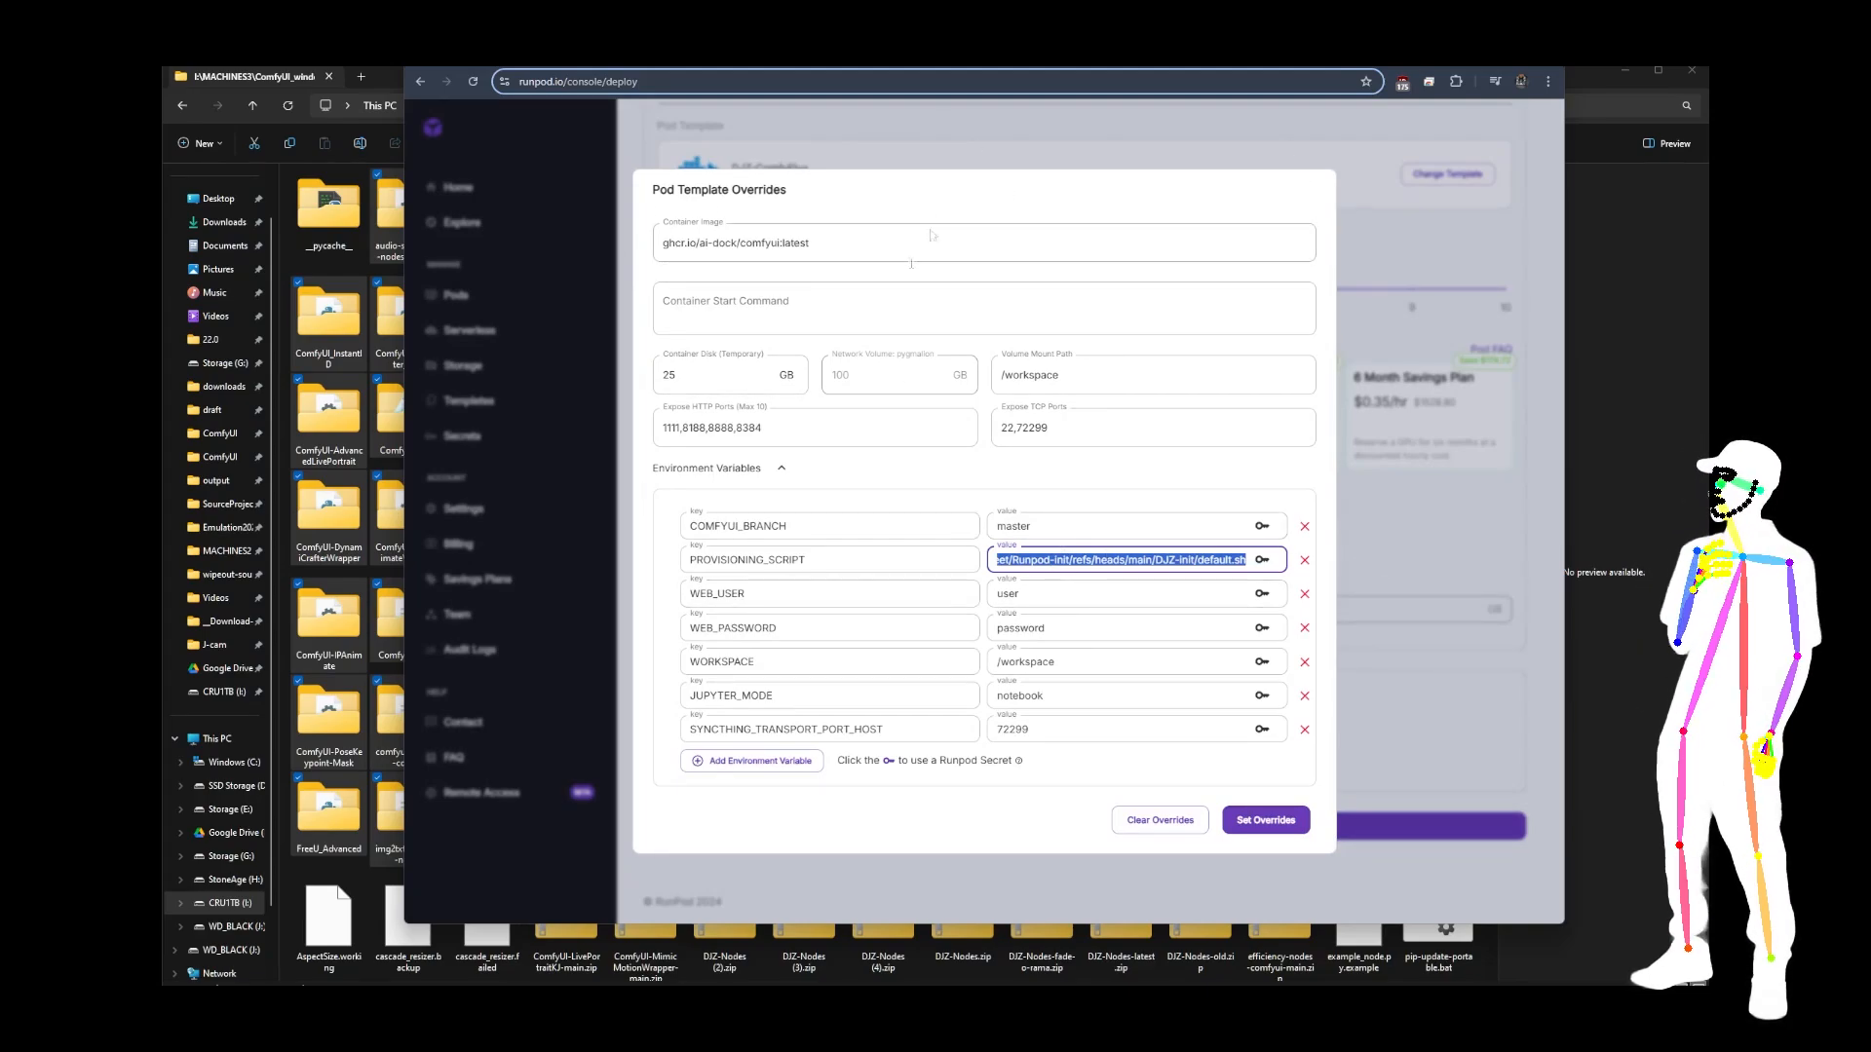
{"action": "left_click", "coordinate": [1495, 550]}
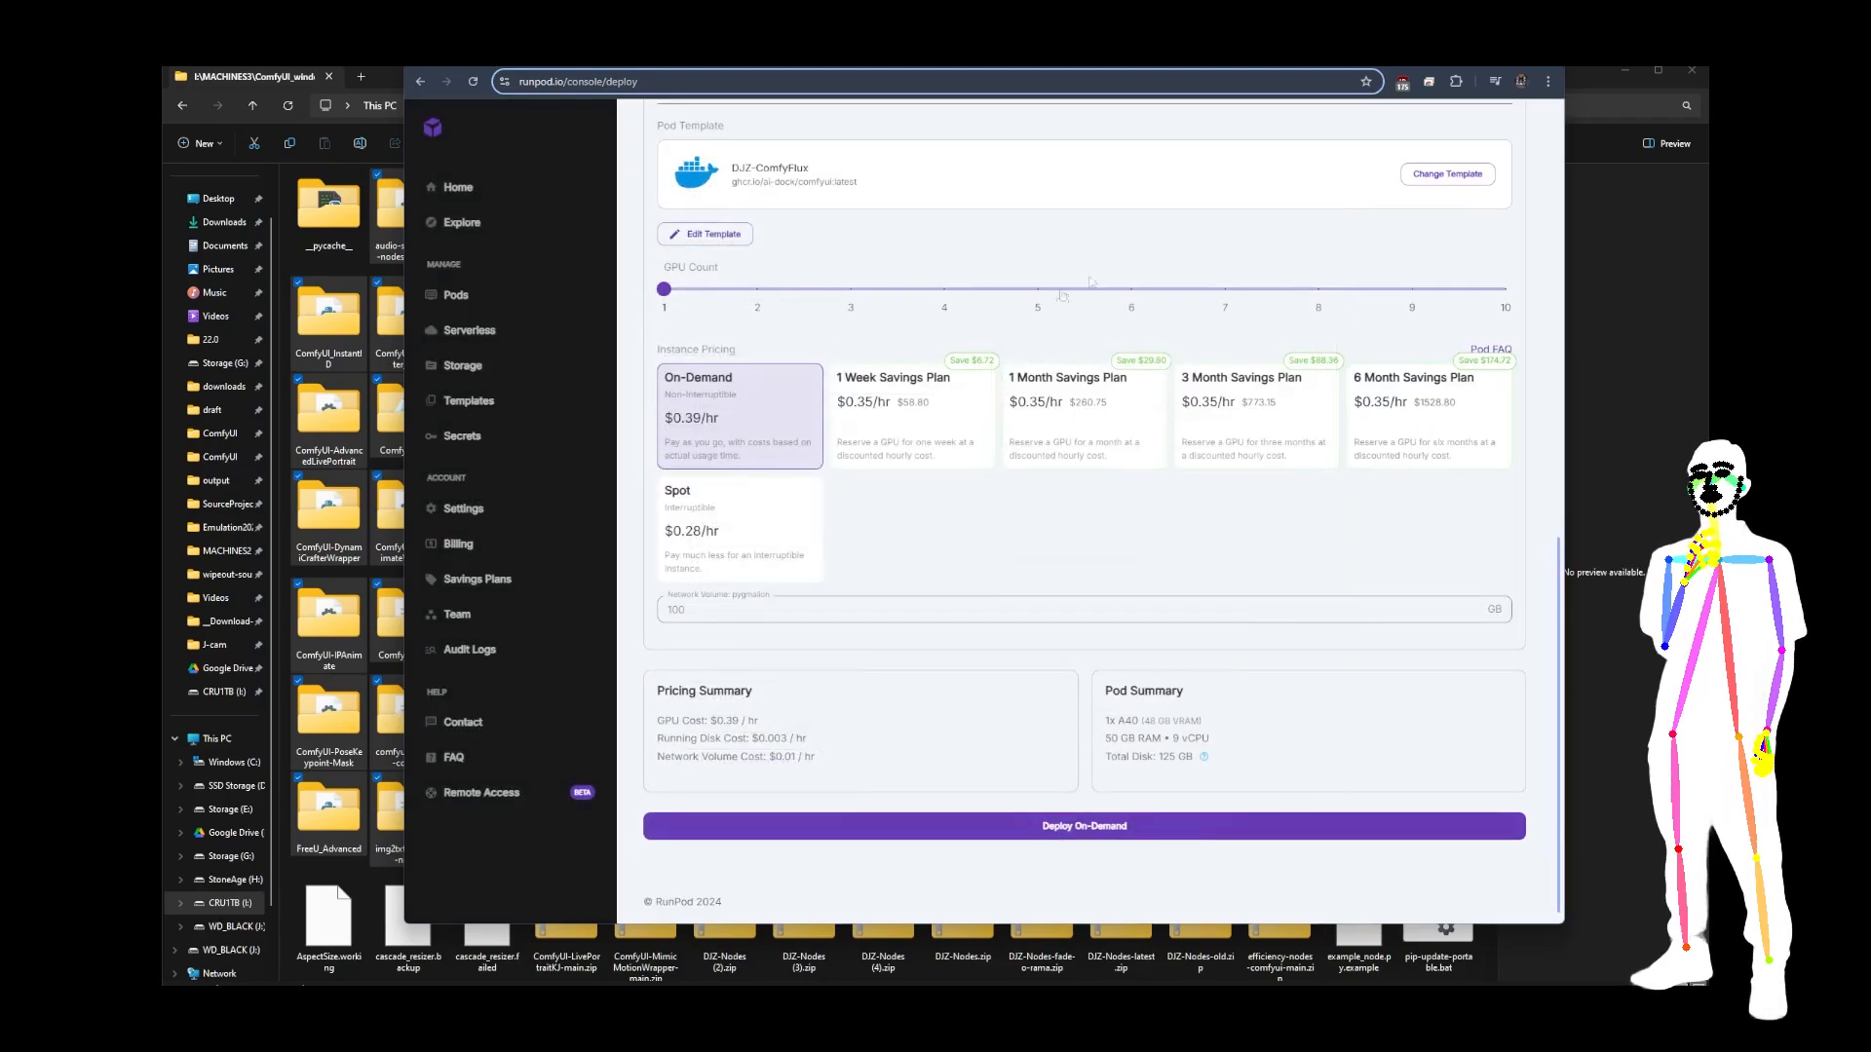
{"action": "scroll", "coordinate": [1029, 207], "scroll_direction": "down", "scroll_amount": 1}
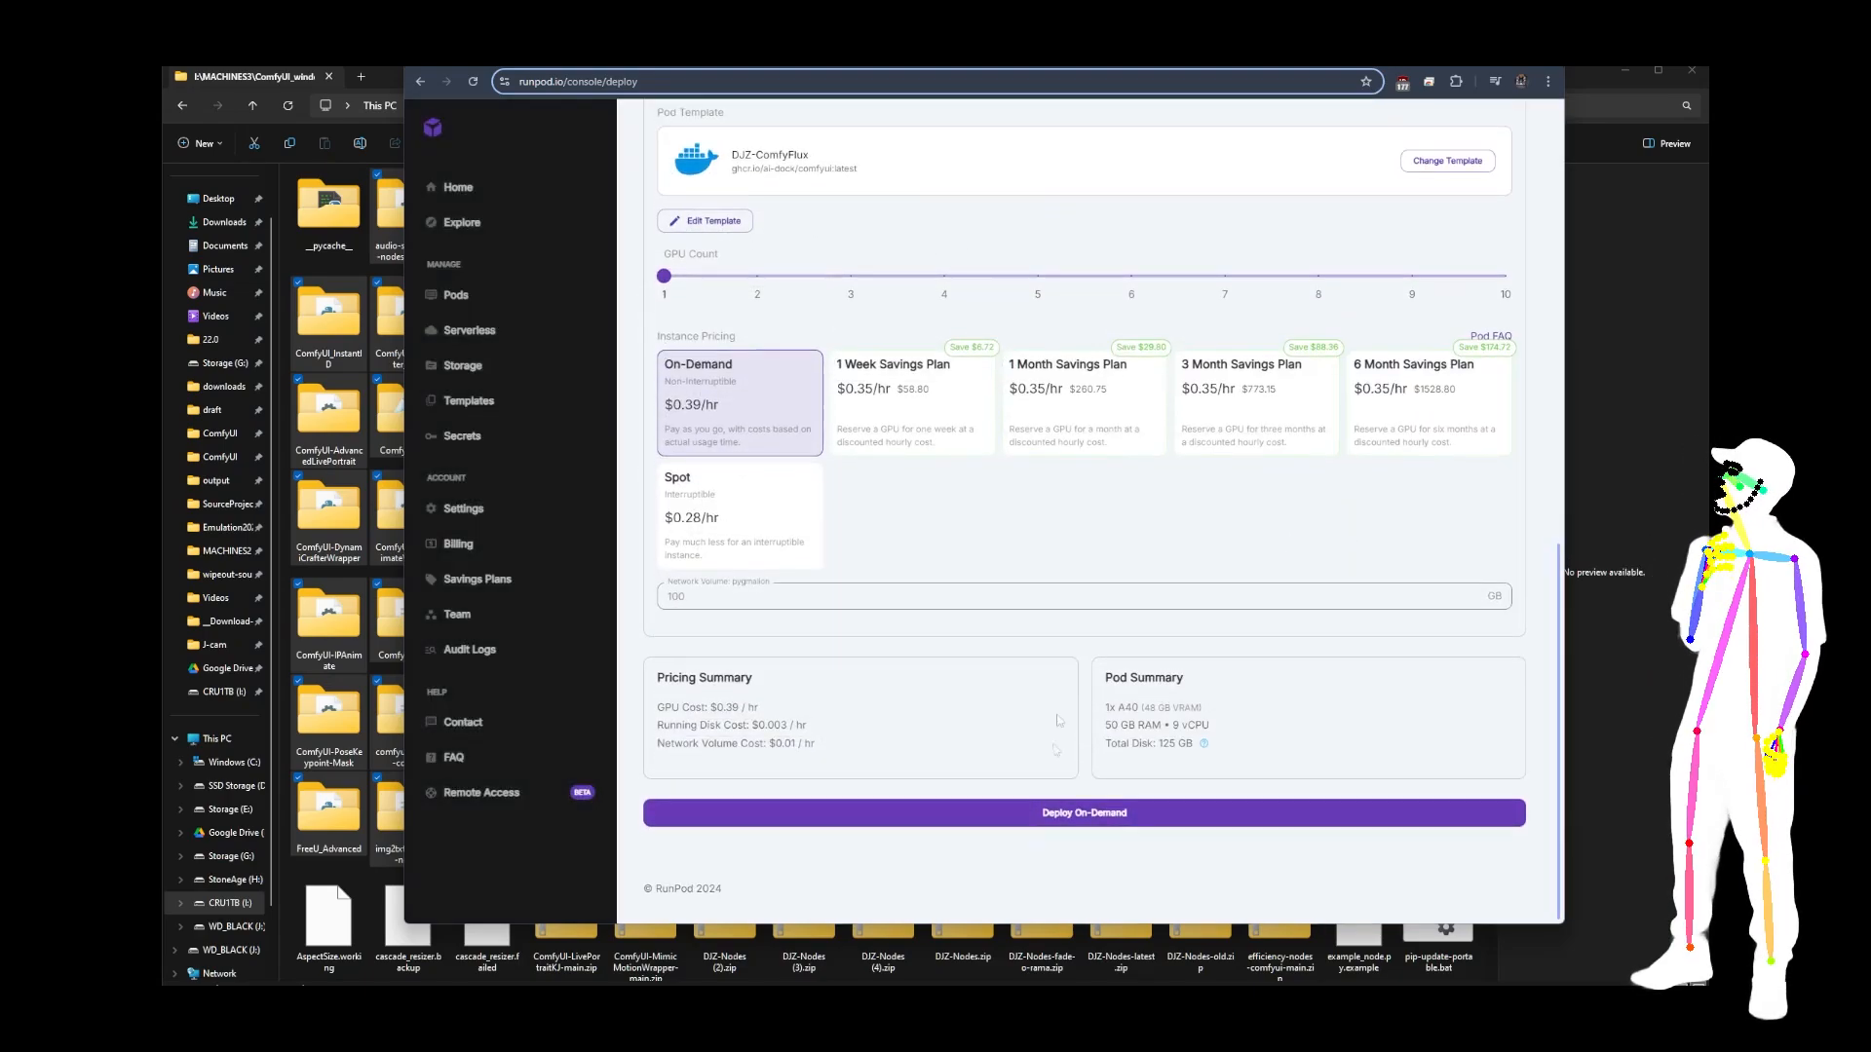
Leave the A40 pod deployment setup, check the pod list and open the account's template list.
{"action": "left_click", "coordinate": [1067, 818]}
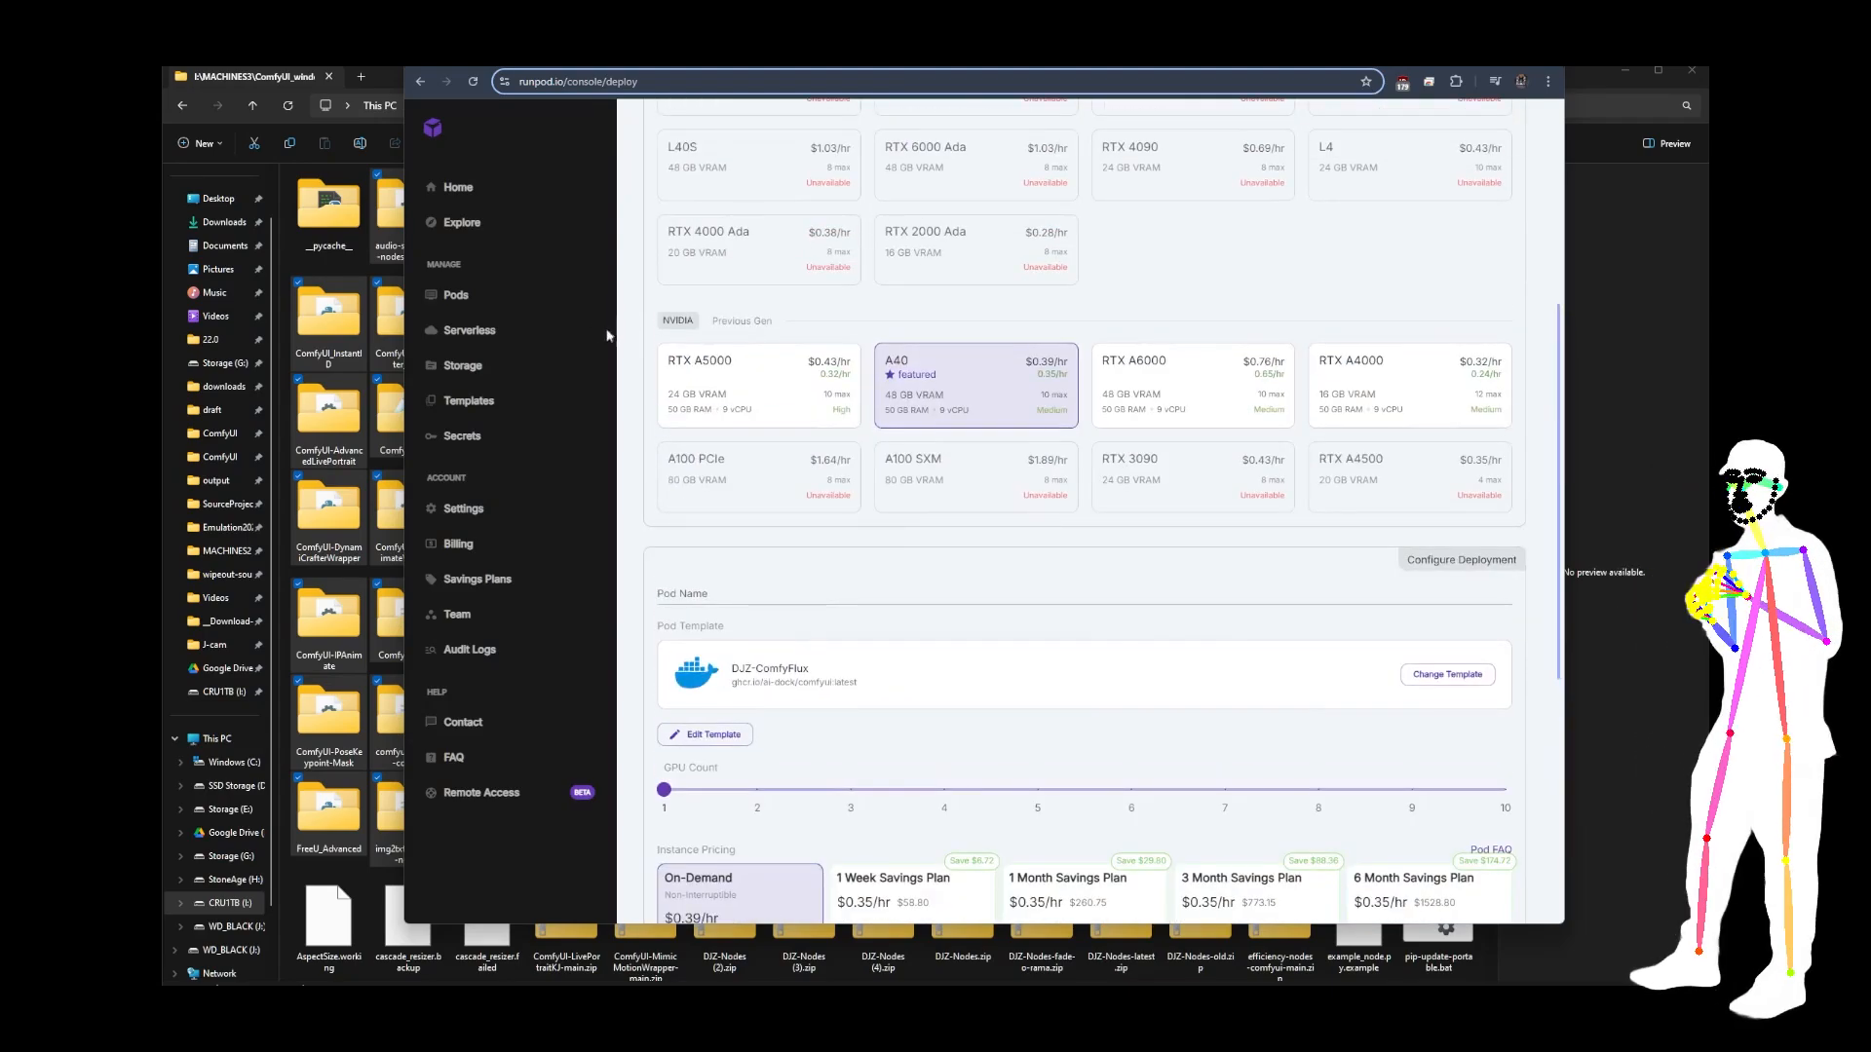
{"action": "scroll", "coordinate": [629, 341], "scroll_direction": "up", "scroll_amount": 5}
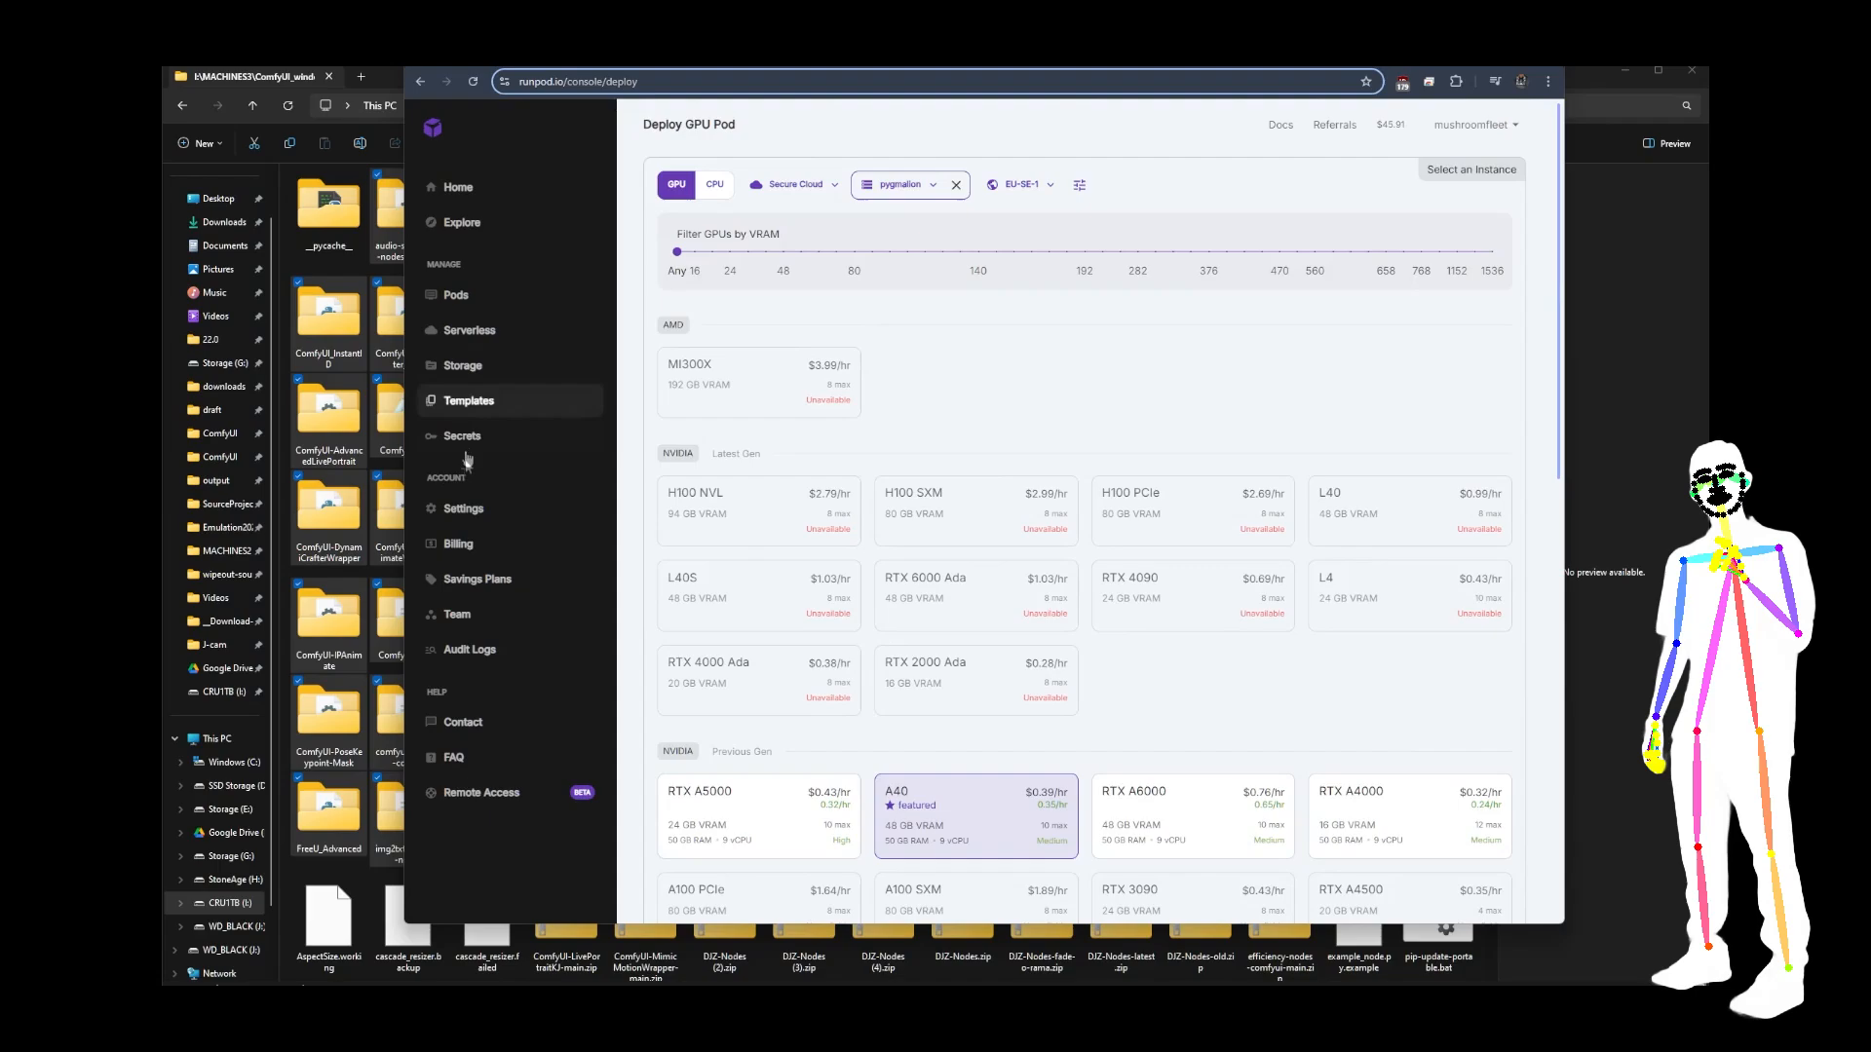
{"action": "left_click", "coordinate": [435, 298]}
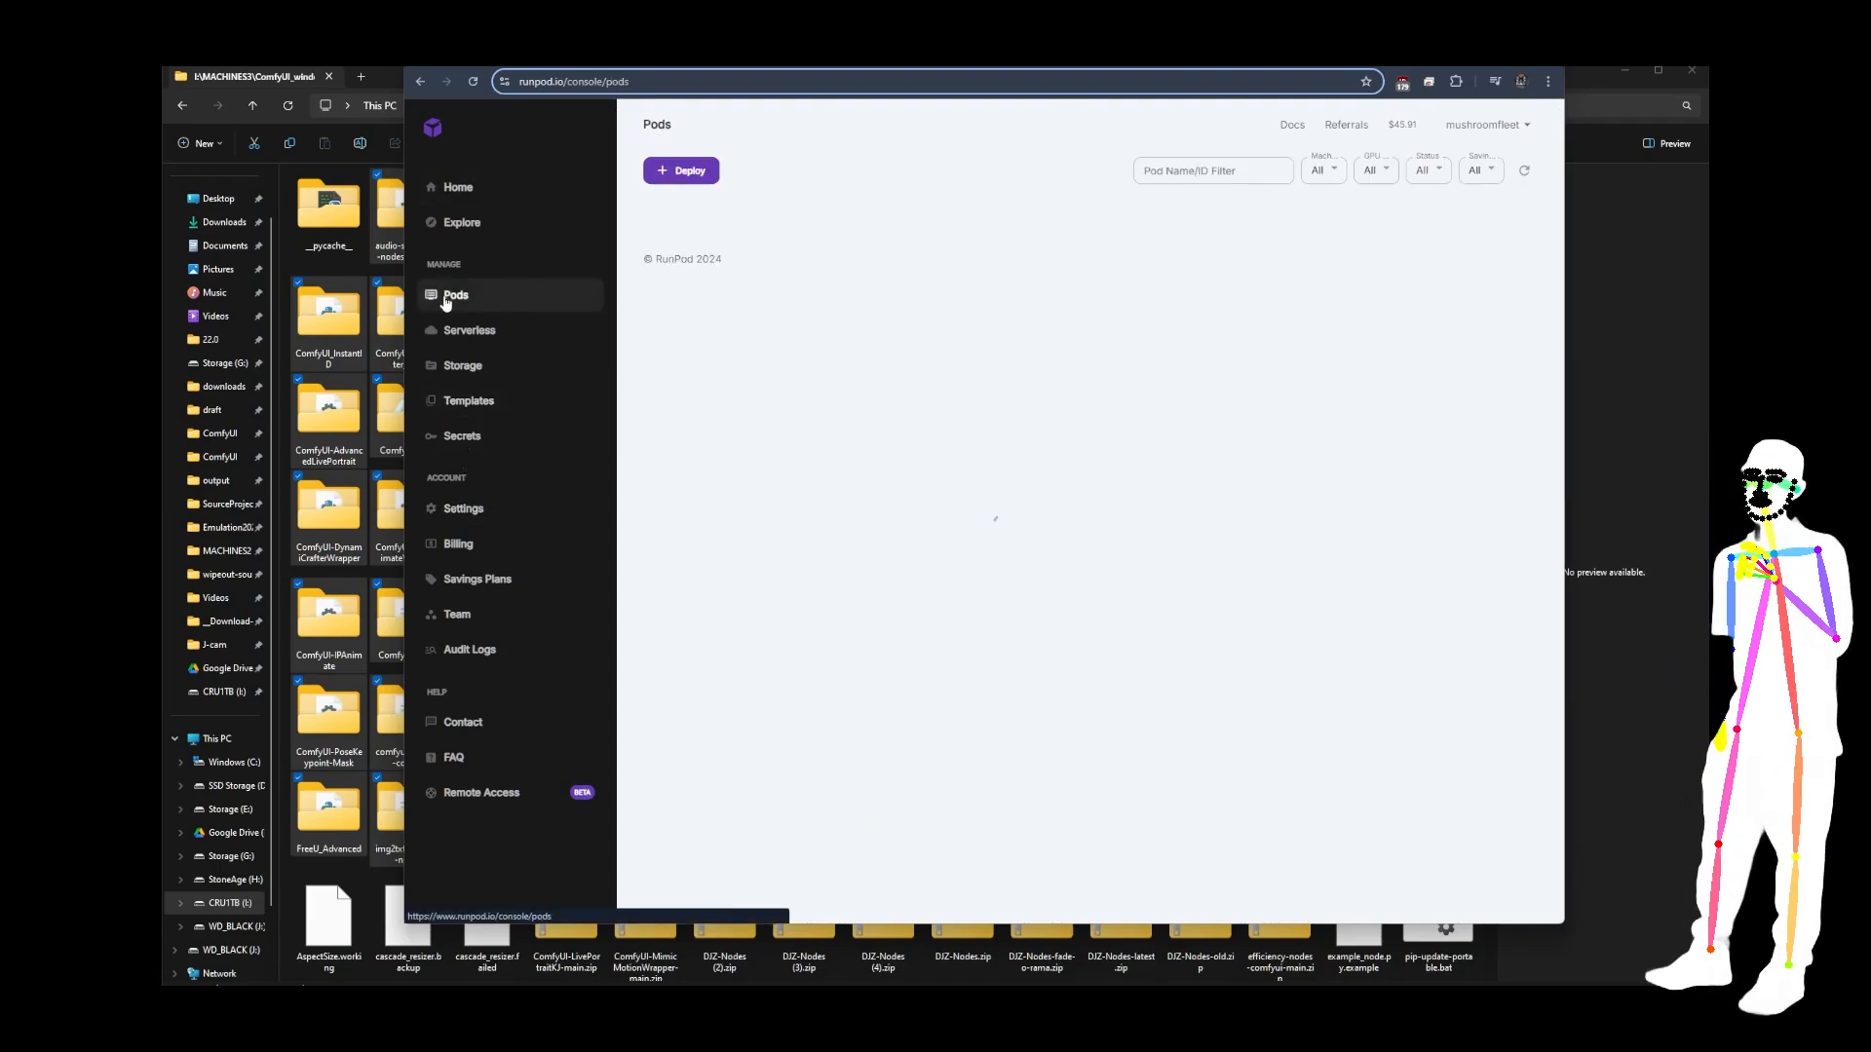
{"action": "left_click", "coordinate": [492, 403]}
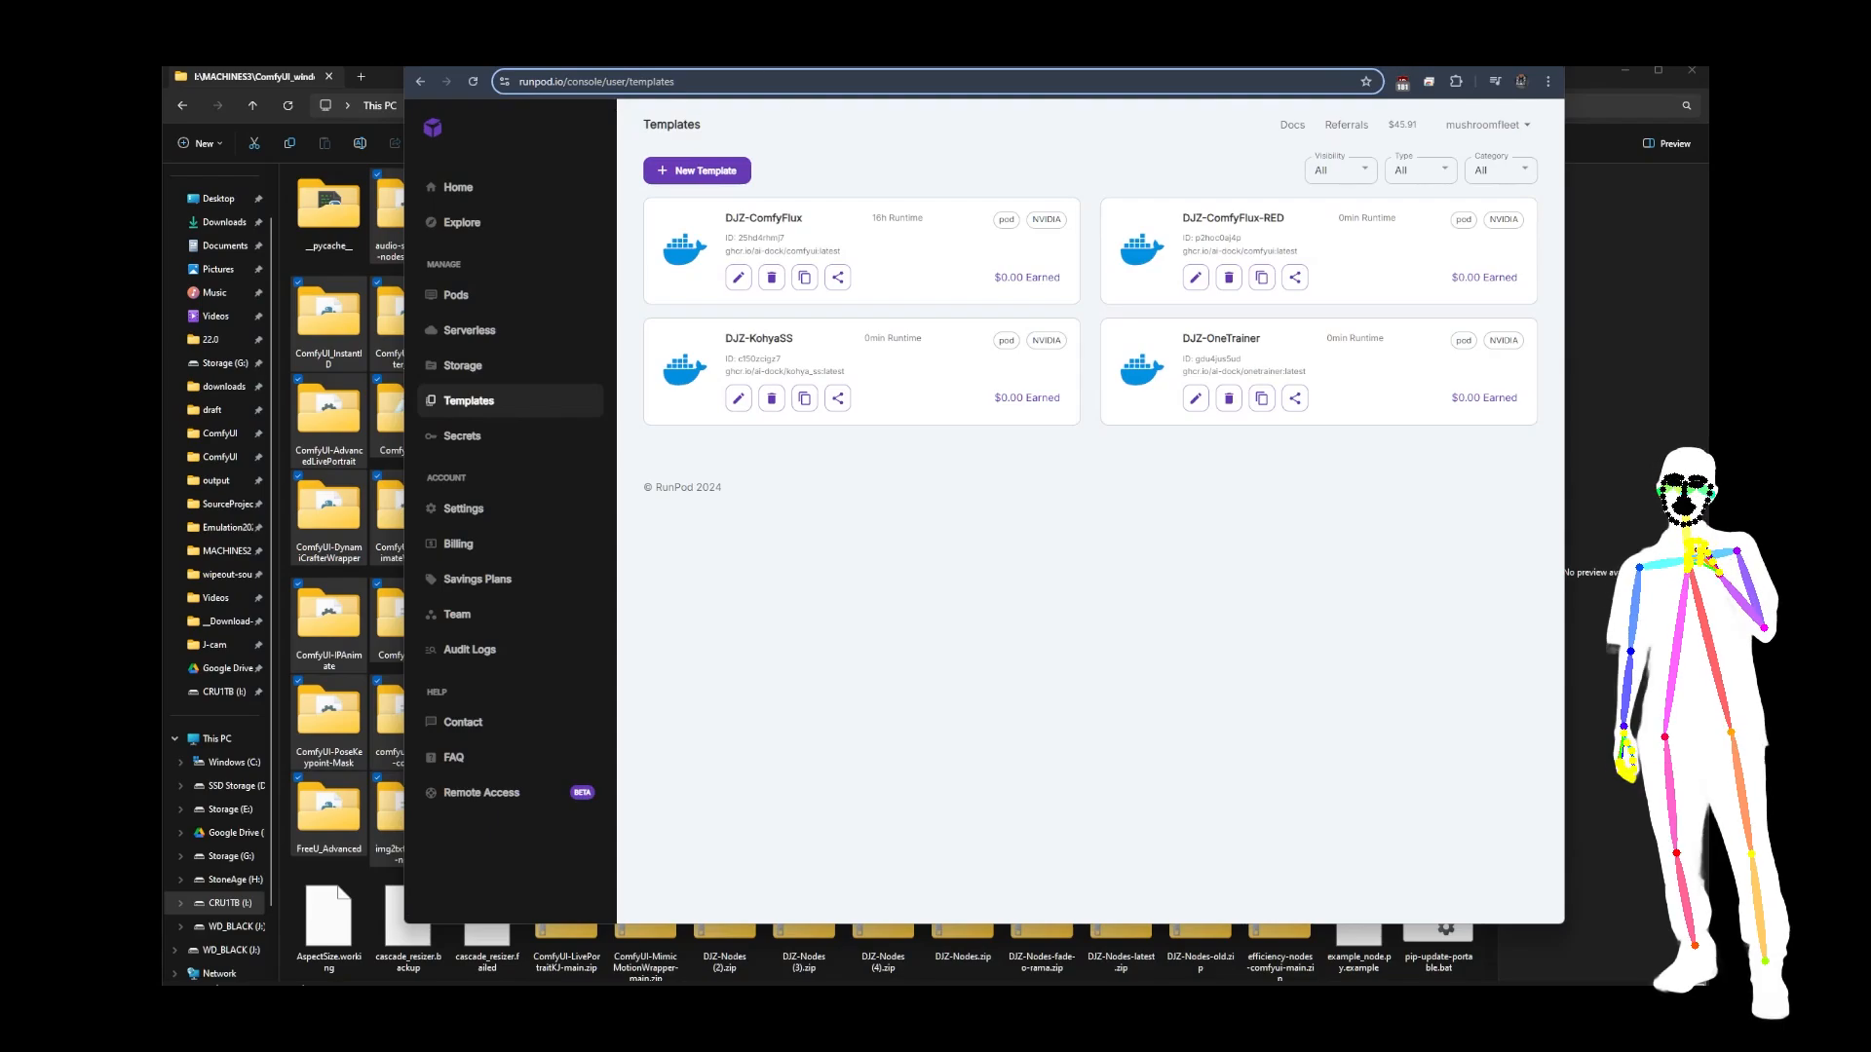
Review the AI-Dock GitHub page, the latest-cuda container package and the nodes and models in default.sh, and return to the RunPod templates.
{"action": "key", "text": "ctrl+Tab"}
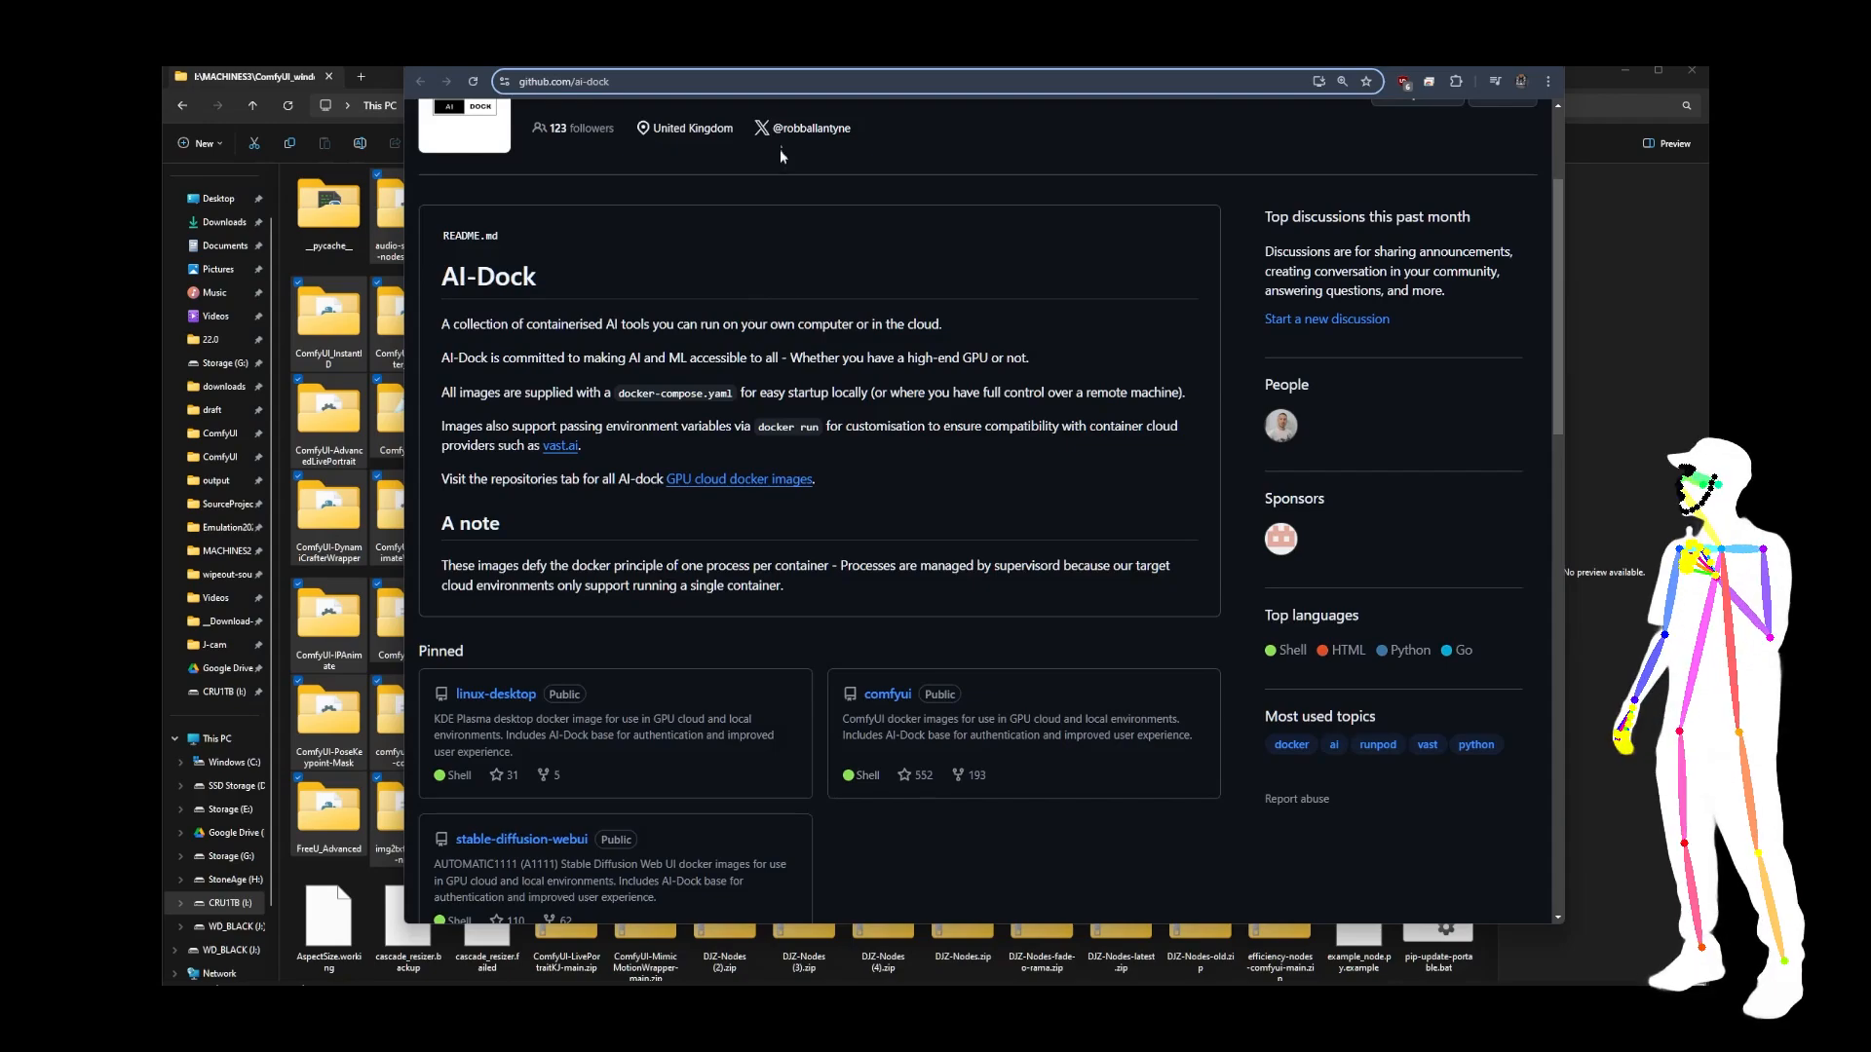
{"action": "key", "text": "ctrl+Tab"}
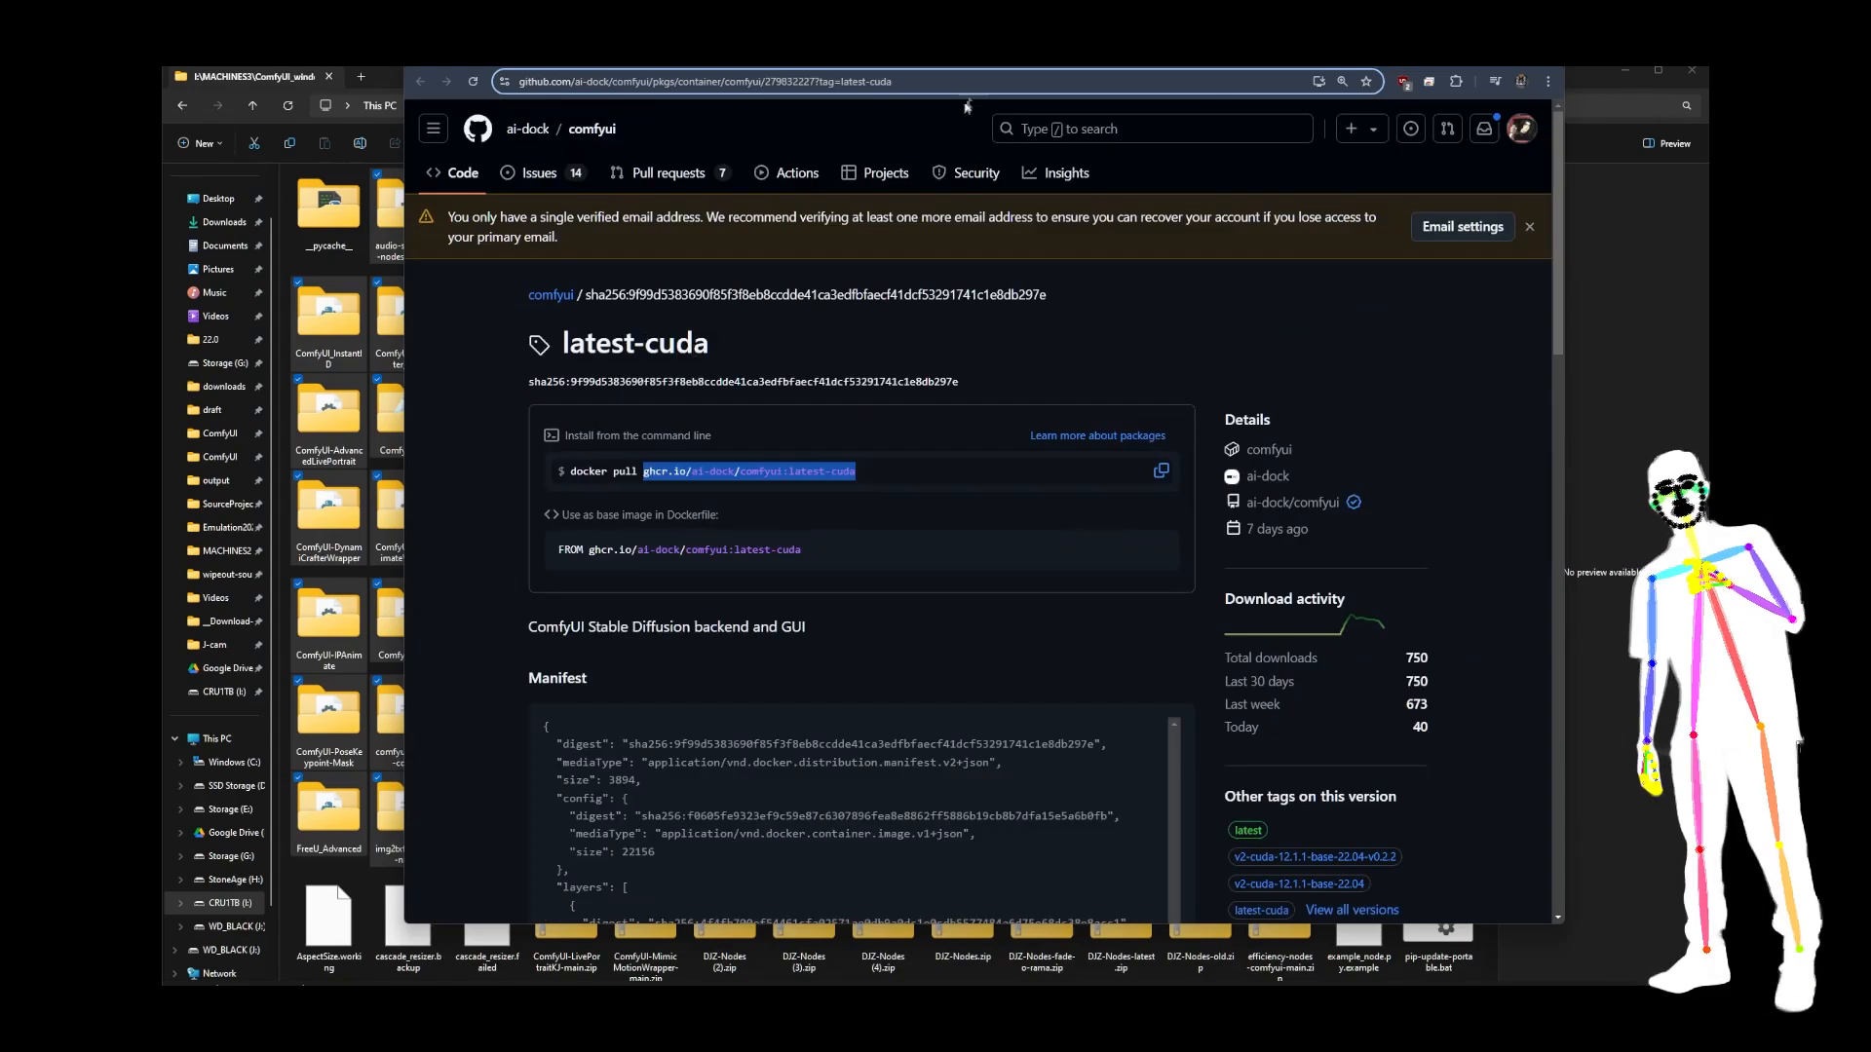
{"action": "key", "text": "ctrl+Tab"}
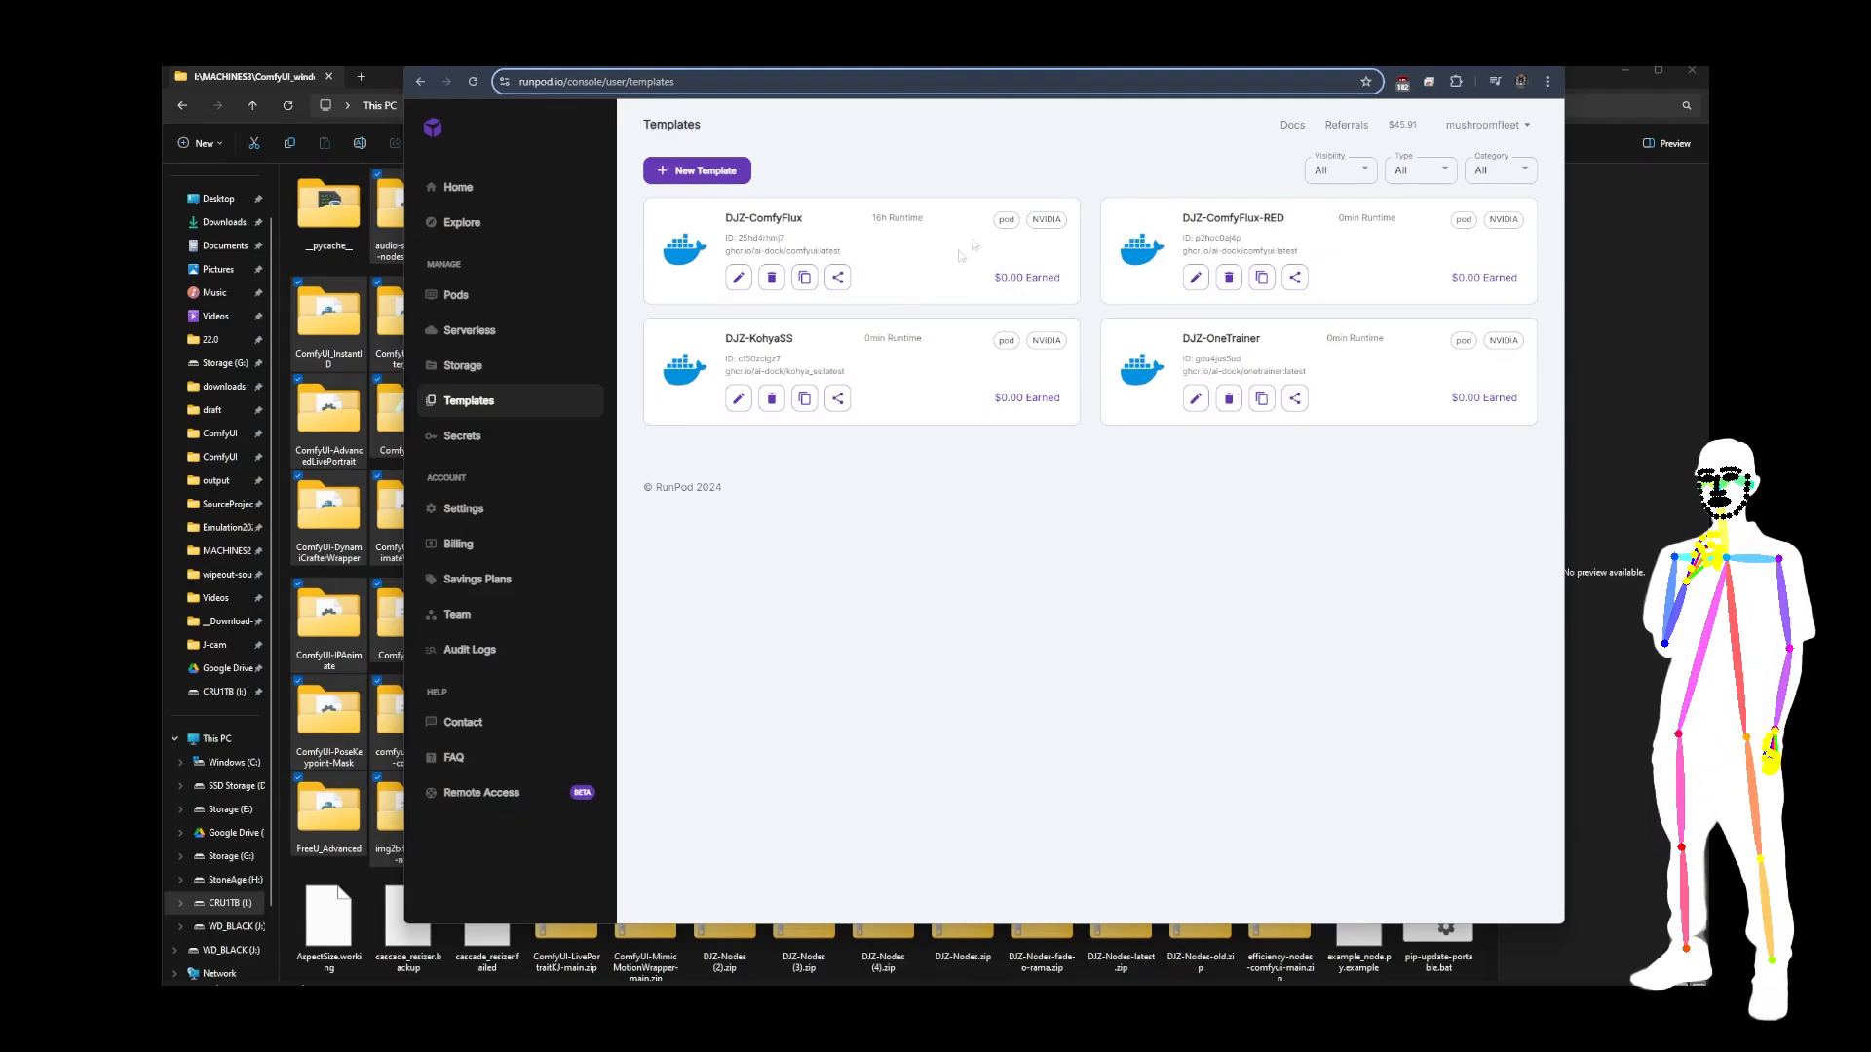
{"action": "key", "text": "ctrl+Tab"}
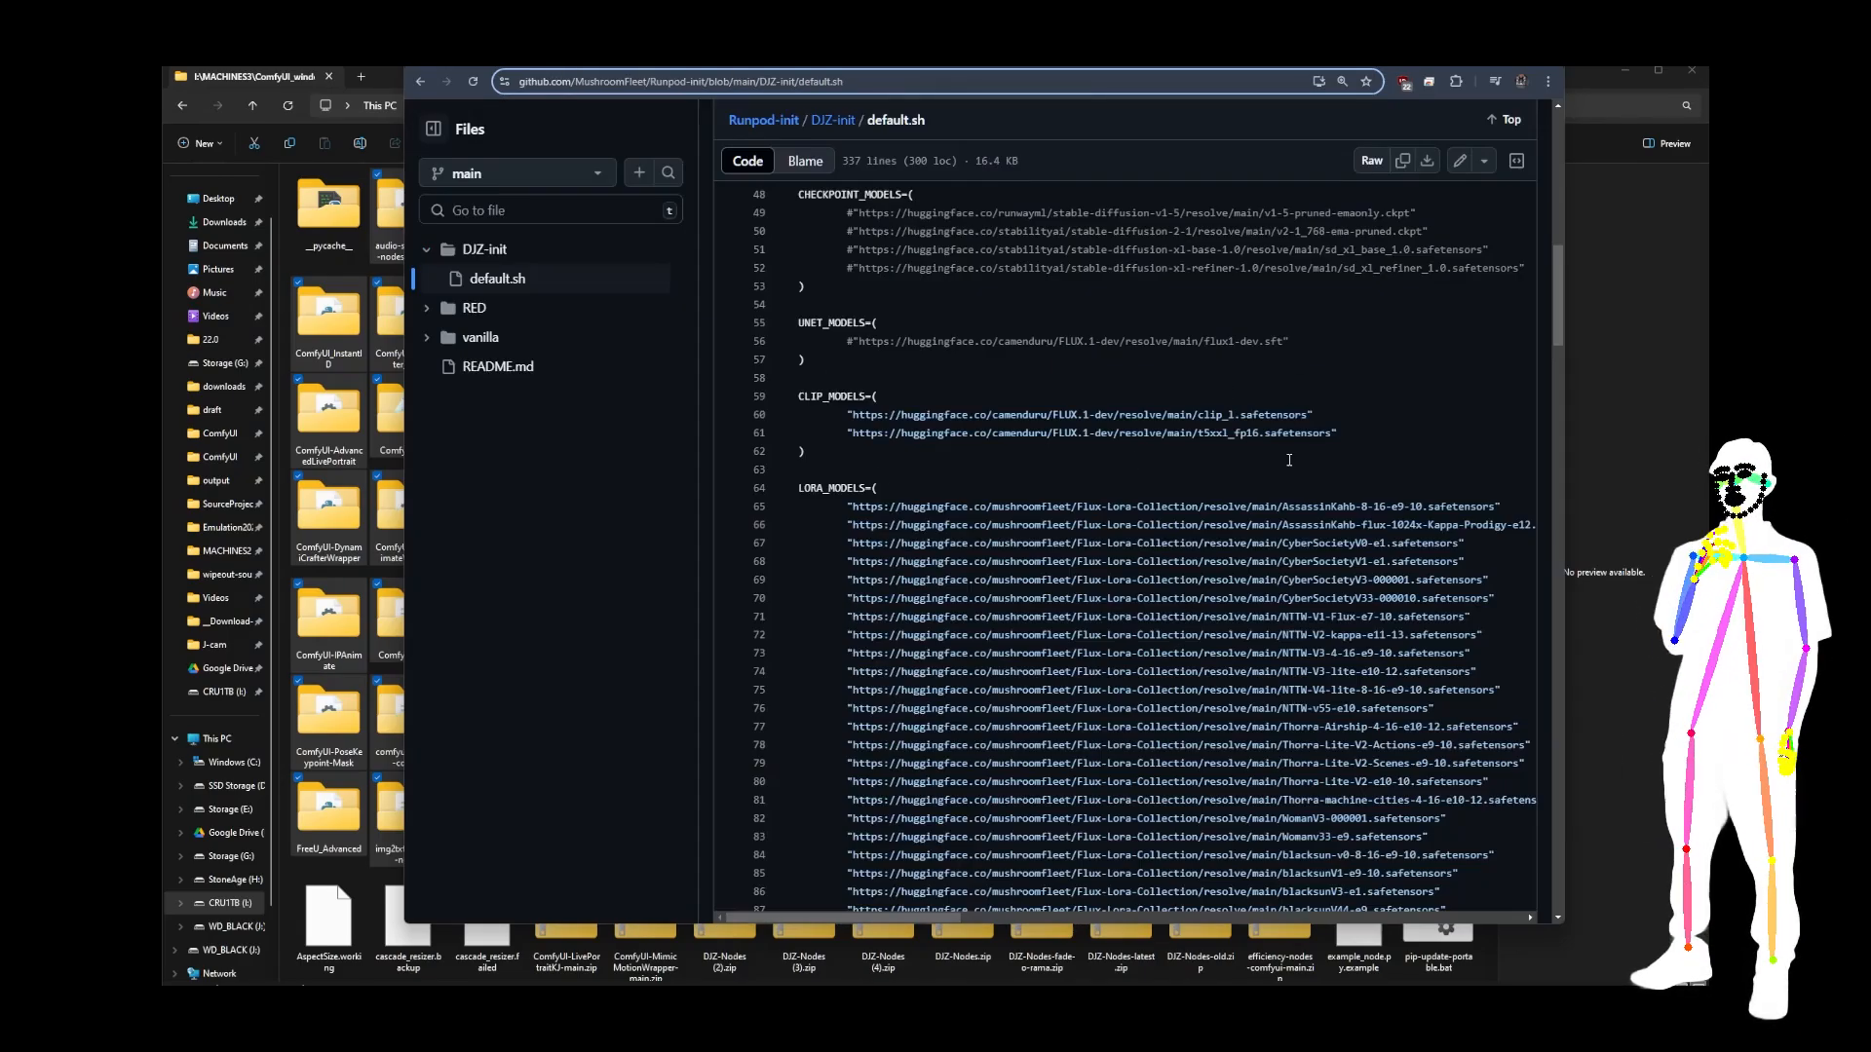
{"action": "scroll", "coordinate": [1288, 460], "scroll_direction": "up", "scroll_amount": 7}
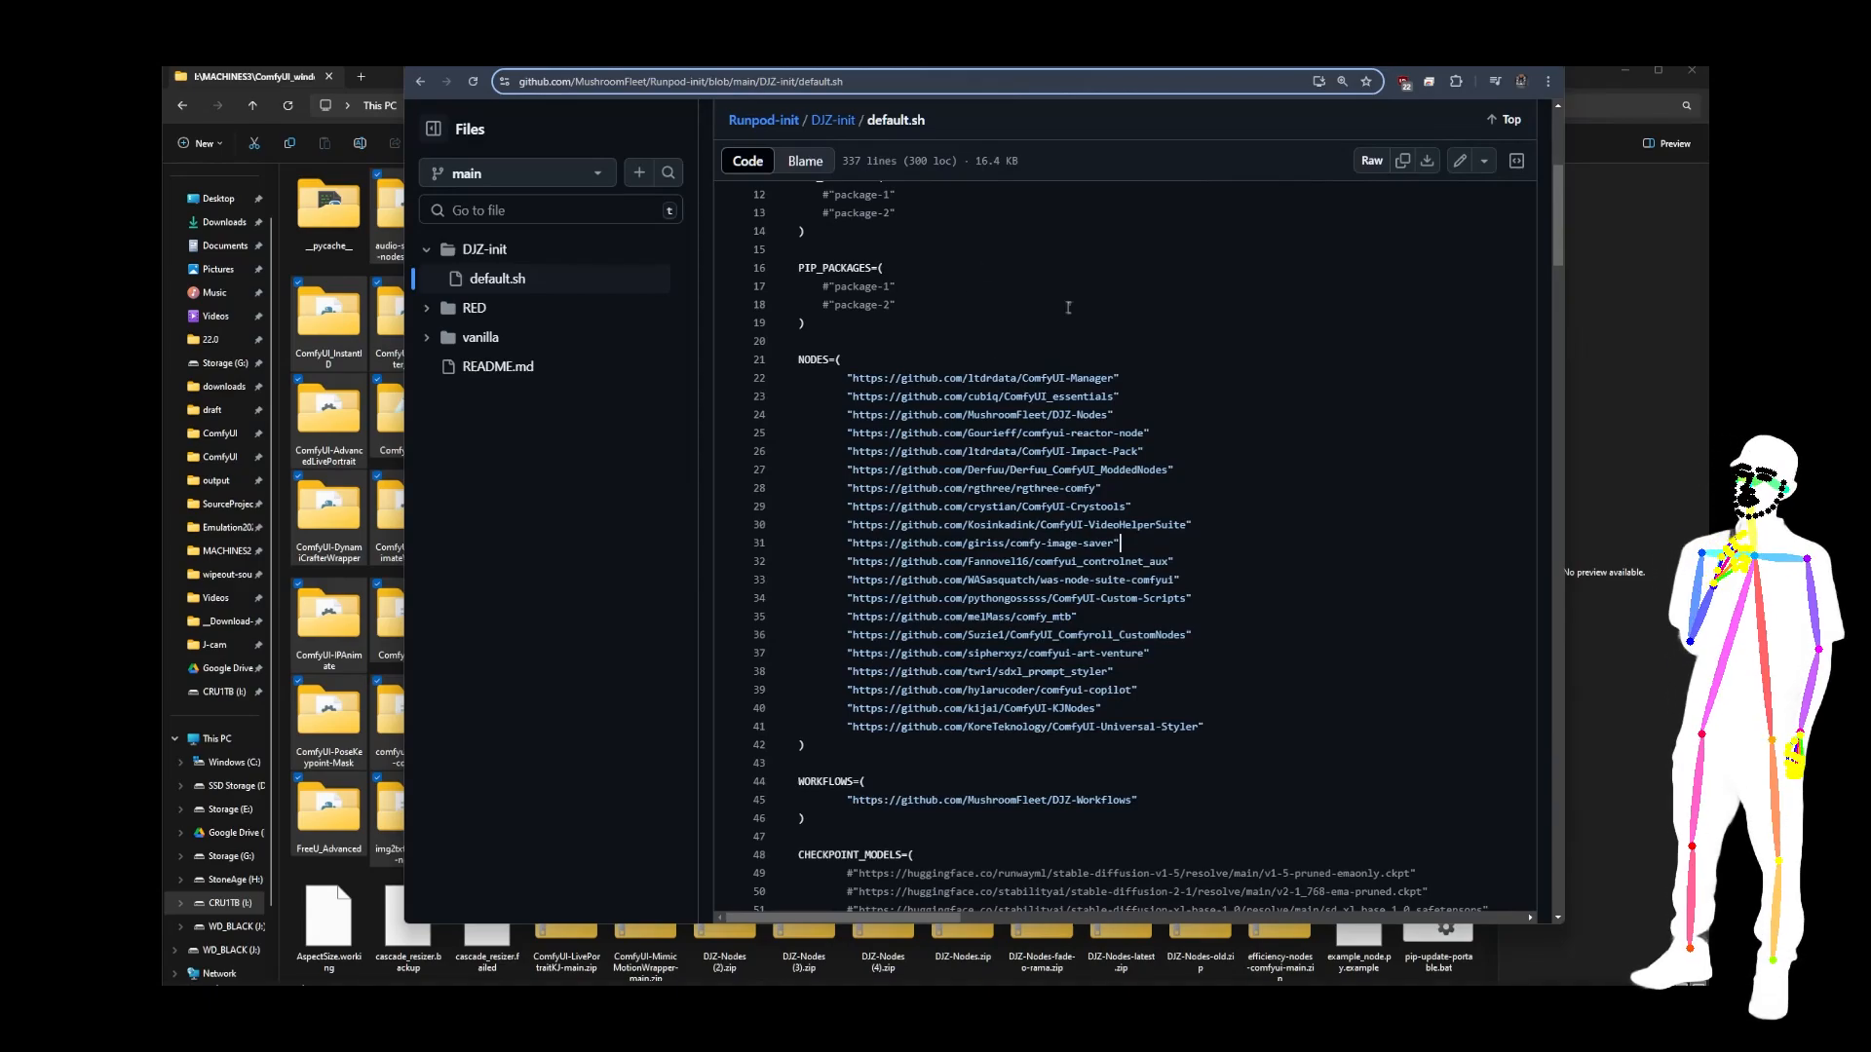
{"action": "left_click", "coordinate": [974, 58]}
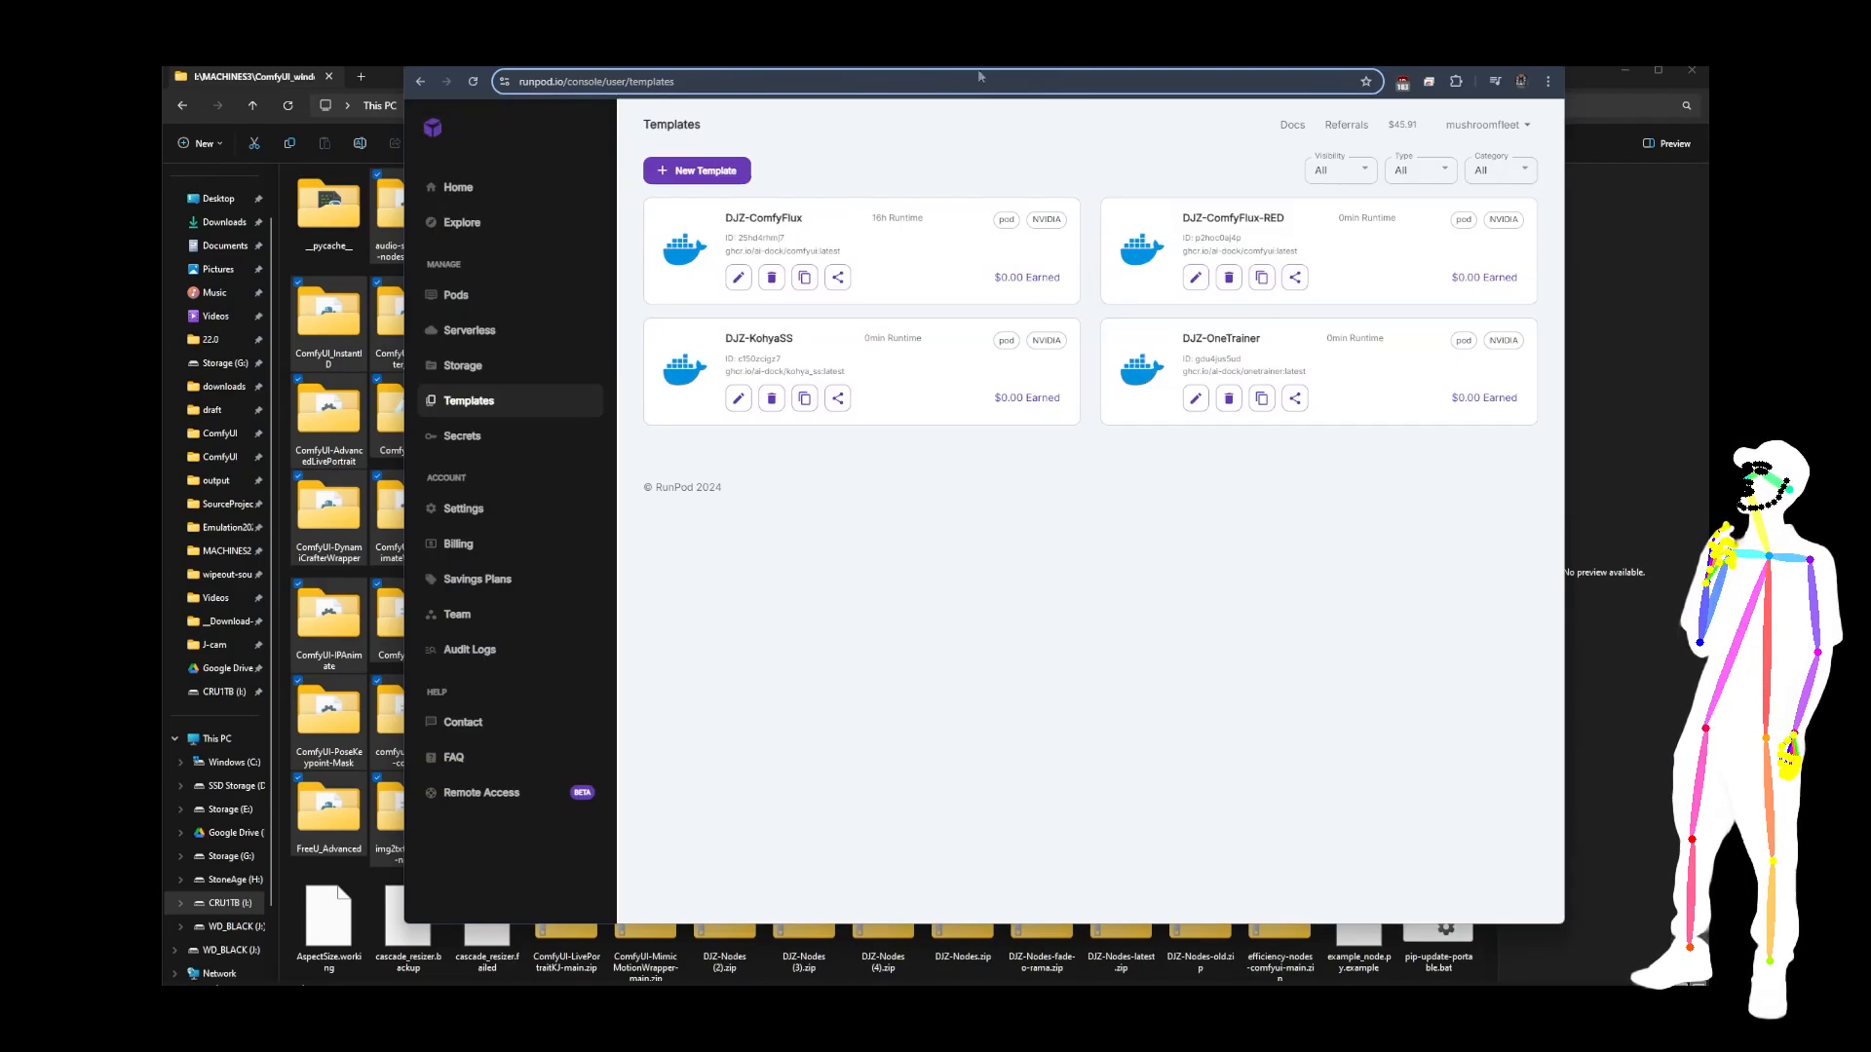
Examine the DJZ-ComfyFlux template's configuration and environment variables, and close it without saving.
{"action": "left_click", "coordinate": [737, 277]}
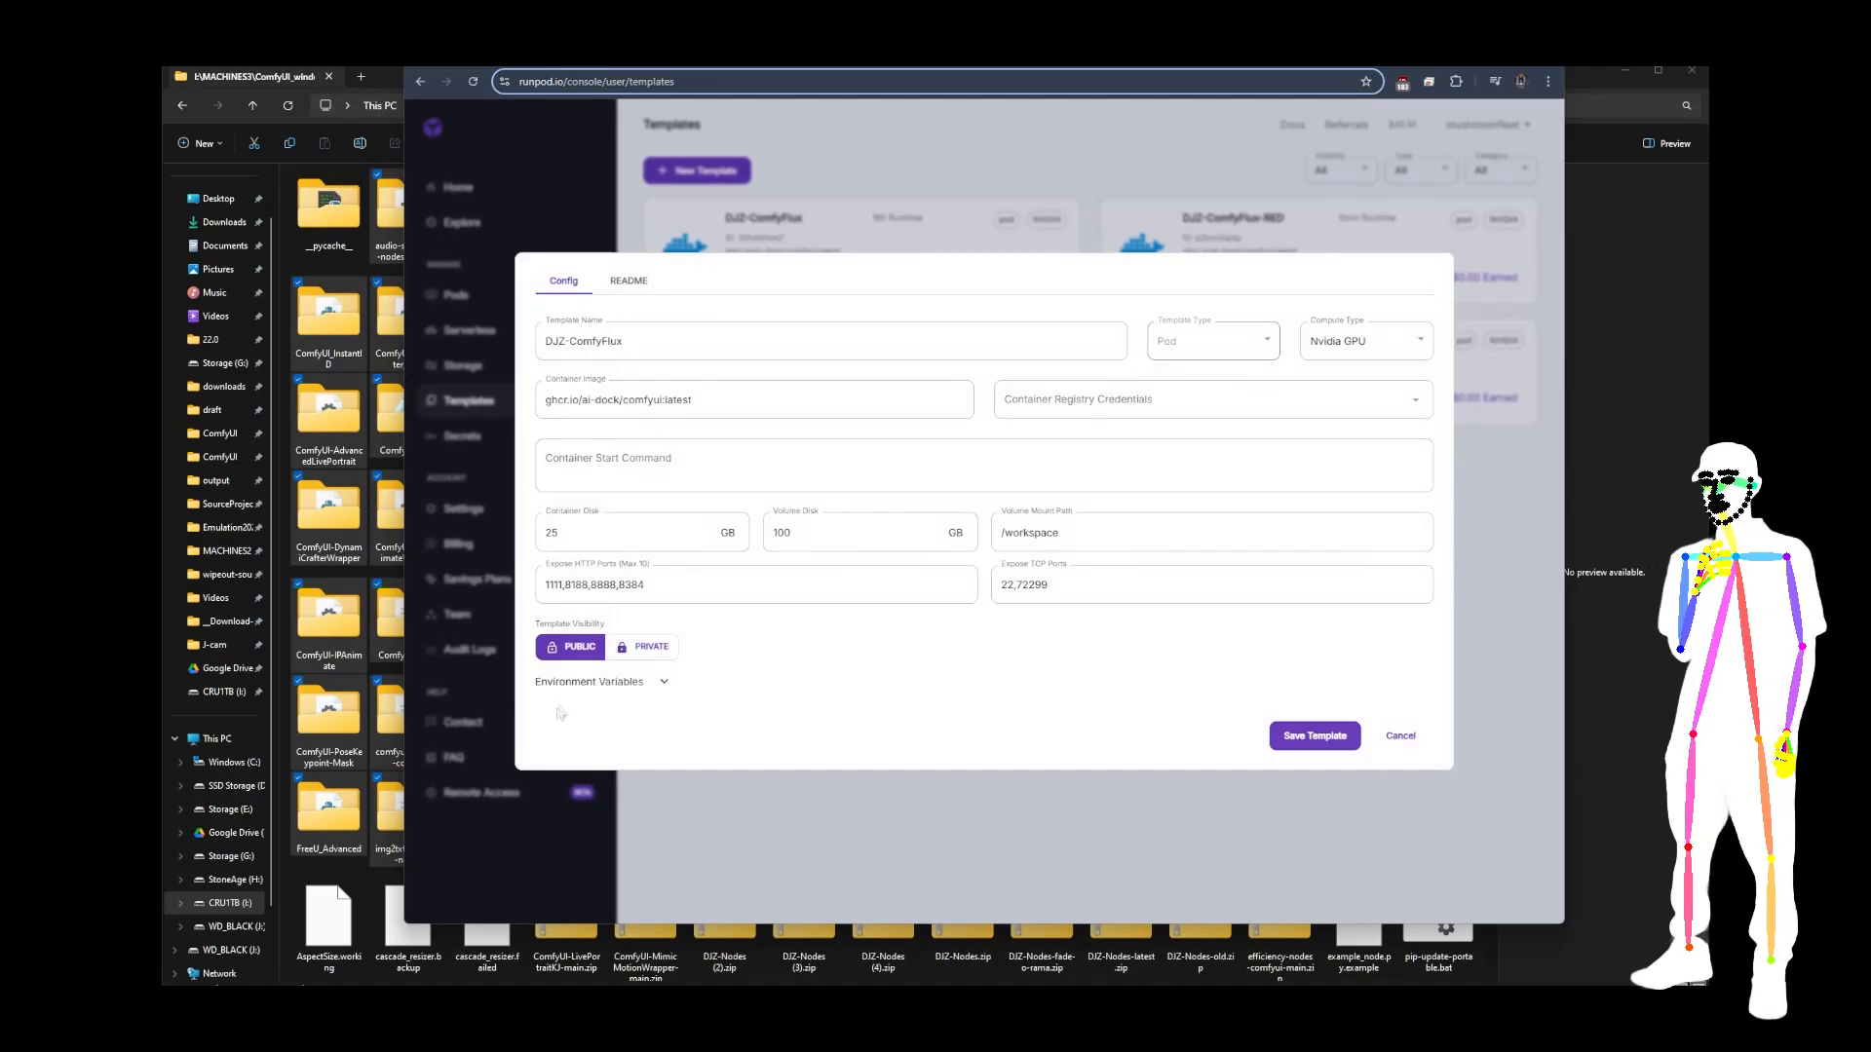
{"action": "left_click", "coordinate": [594, 682]}
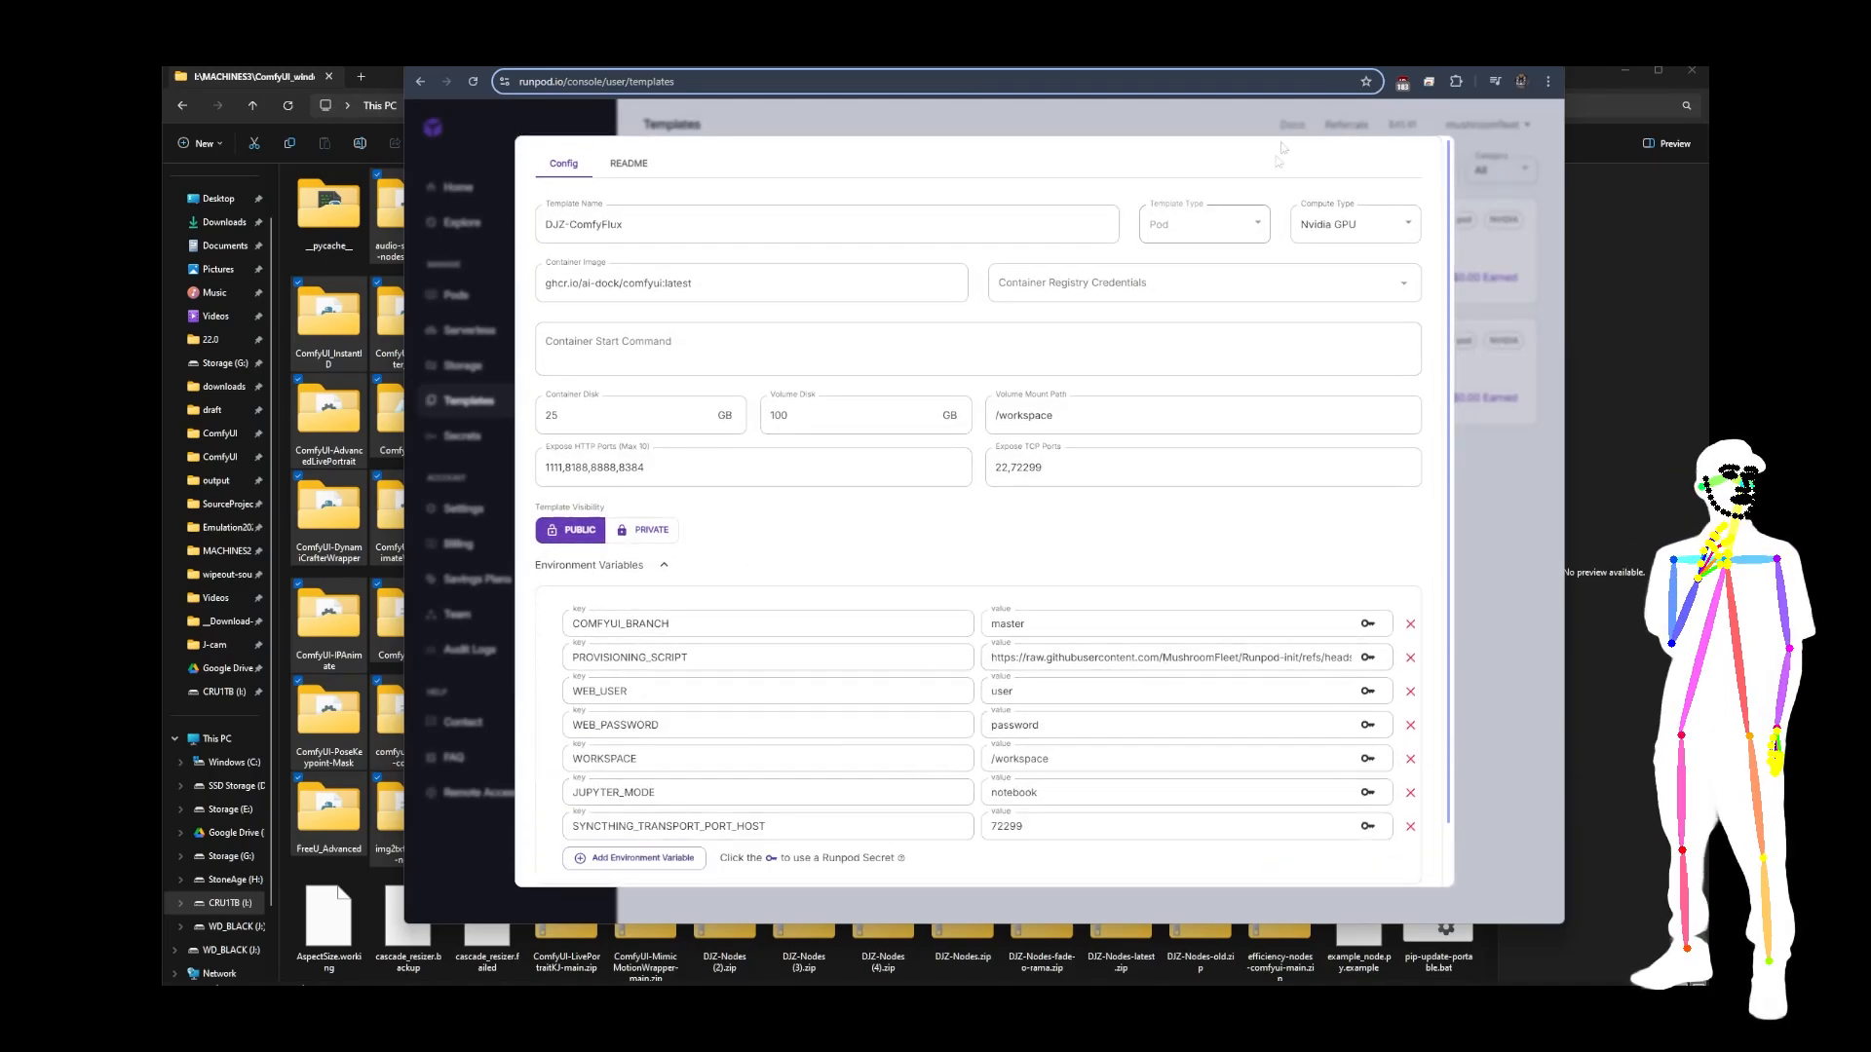
{"action": "left_click", "coordinate": [1482, 570]}
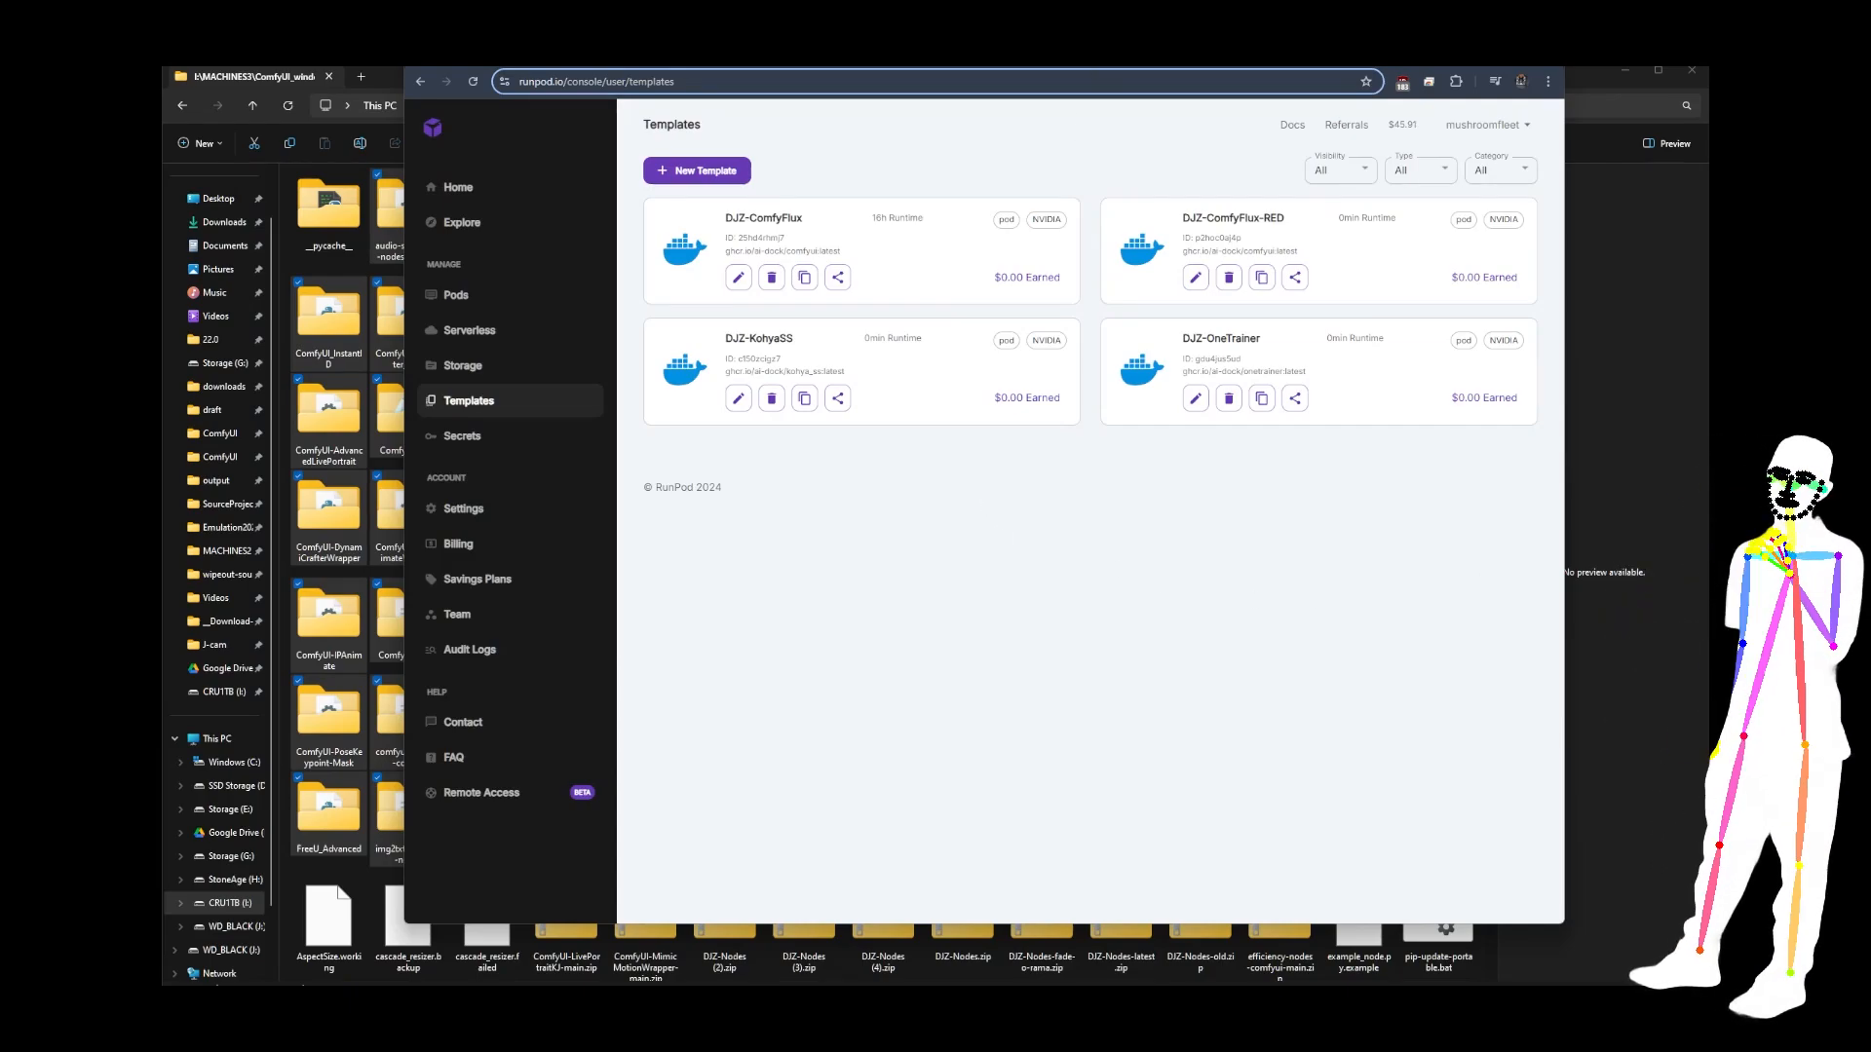
Switch to ComfyUI and view the whole Flux LoRA ControlNet IP Adapter workflow, including its red undefined nodes.
{"action": "left_click", "coordinate": [1114, 54]}
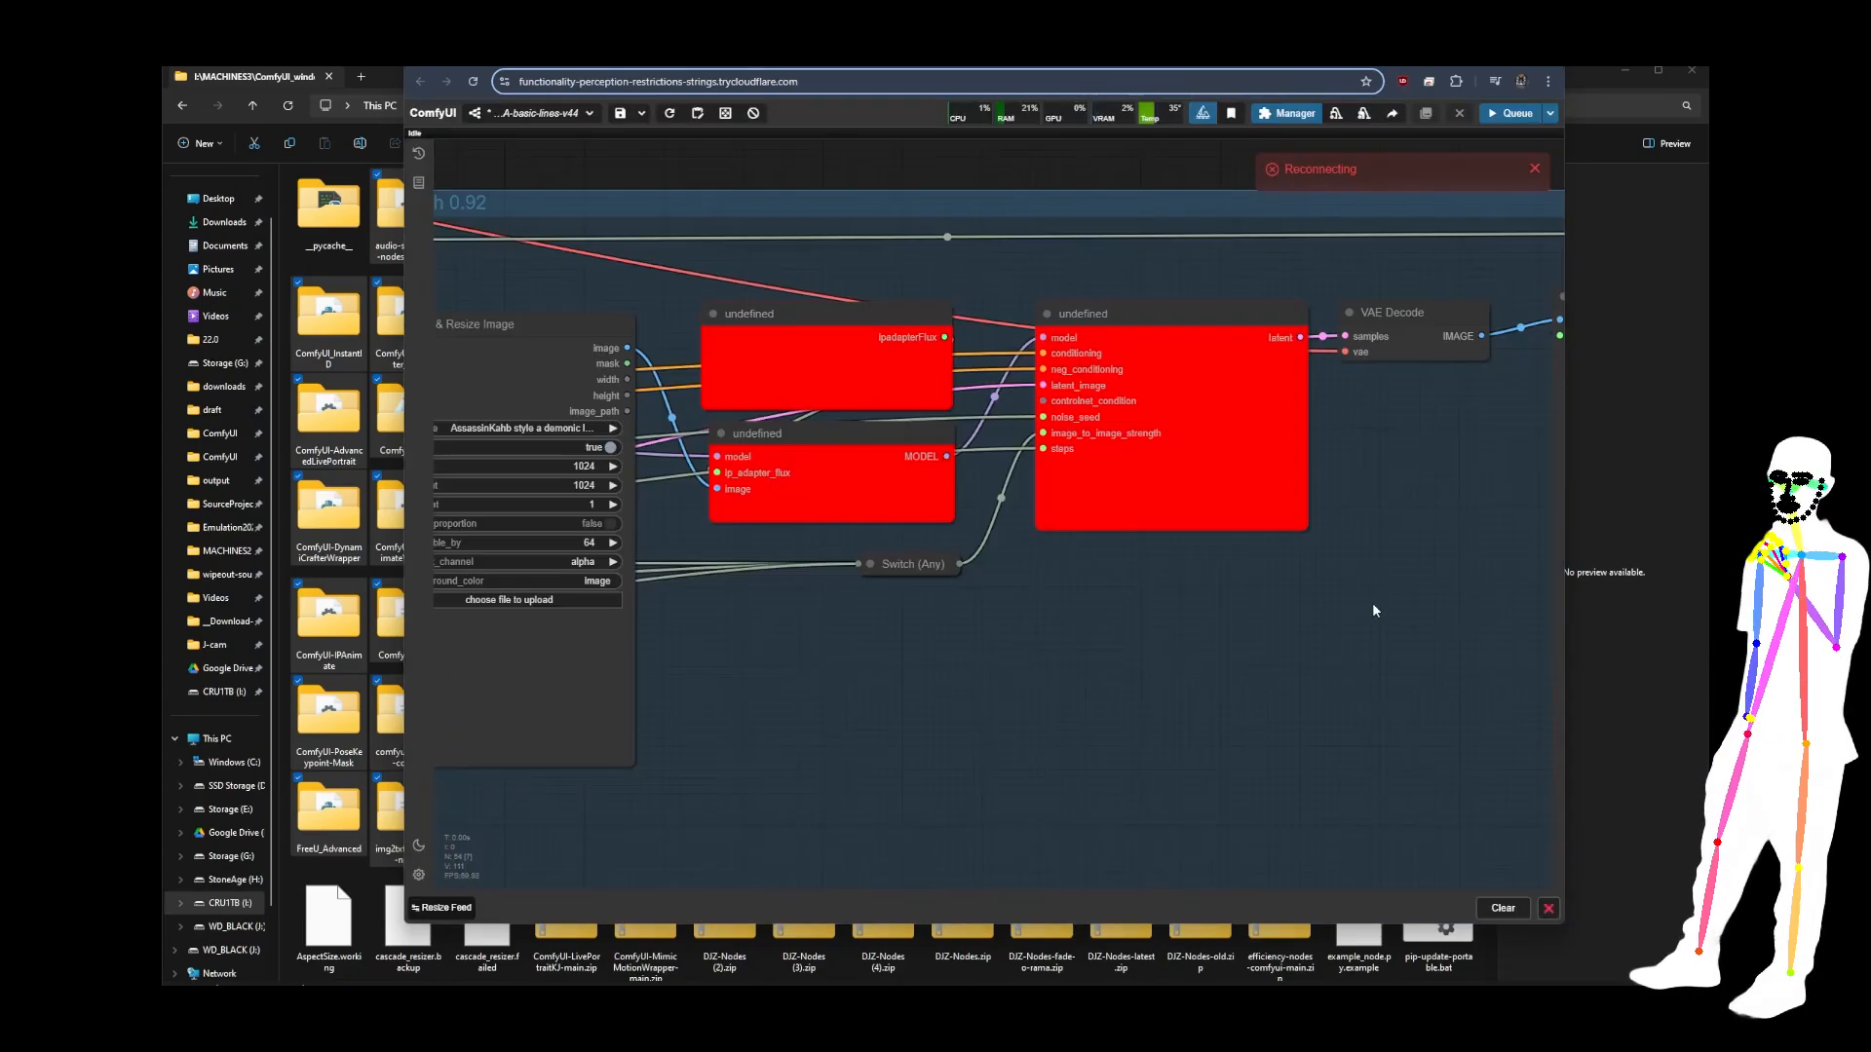
{"action": "scroll", "coordinate": [1371, 611], "scroll_direction": "down", "scroll_amount": 8}
{"action": "scroll", "coordinate": [1148, 432], "scroll_direction": "down", "scroll_amount": 2}
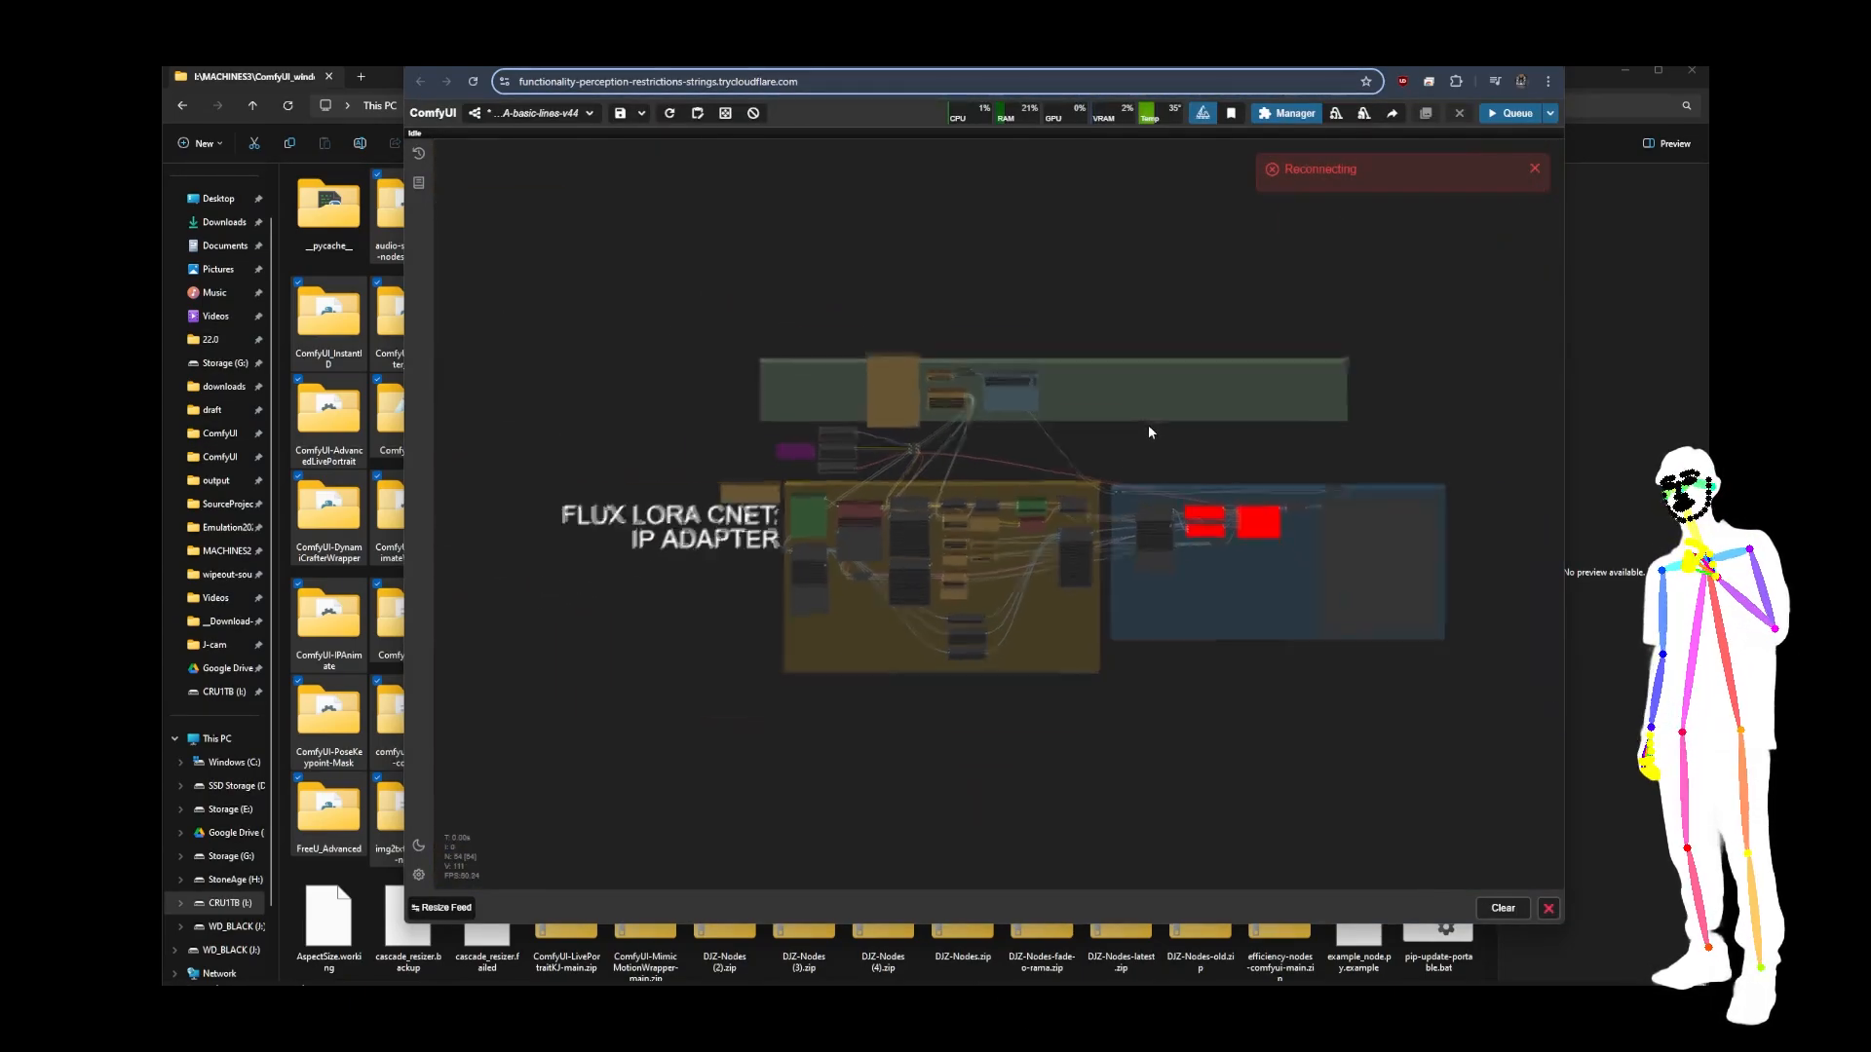
{"action": "scroll", "coordinate": [1148, 425], "scroll_direction": "down", "scroll_amount": 1}
{"action": "left_click_drag", "start_coordinate": [1166, 437], "coordinate": [1104, 439]}
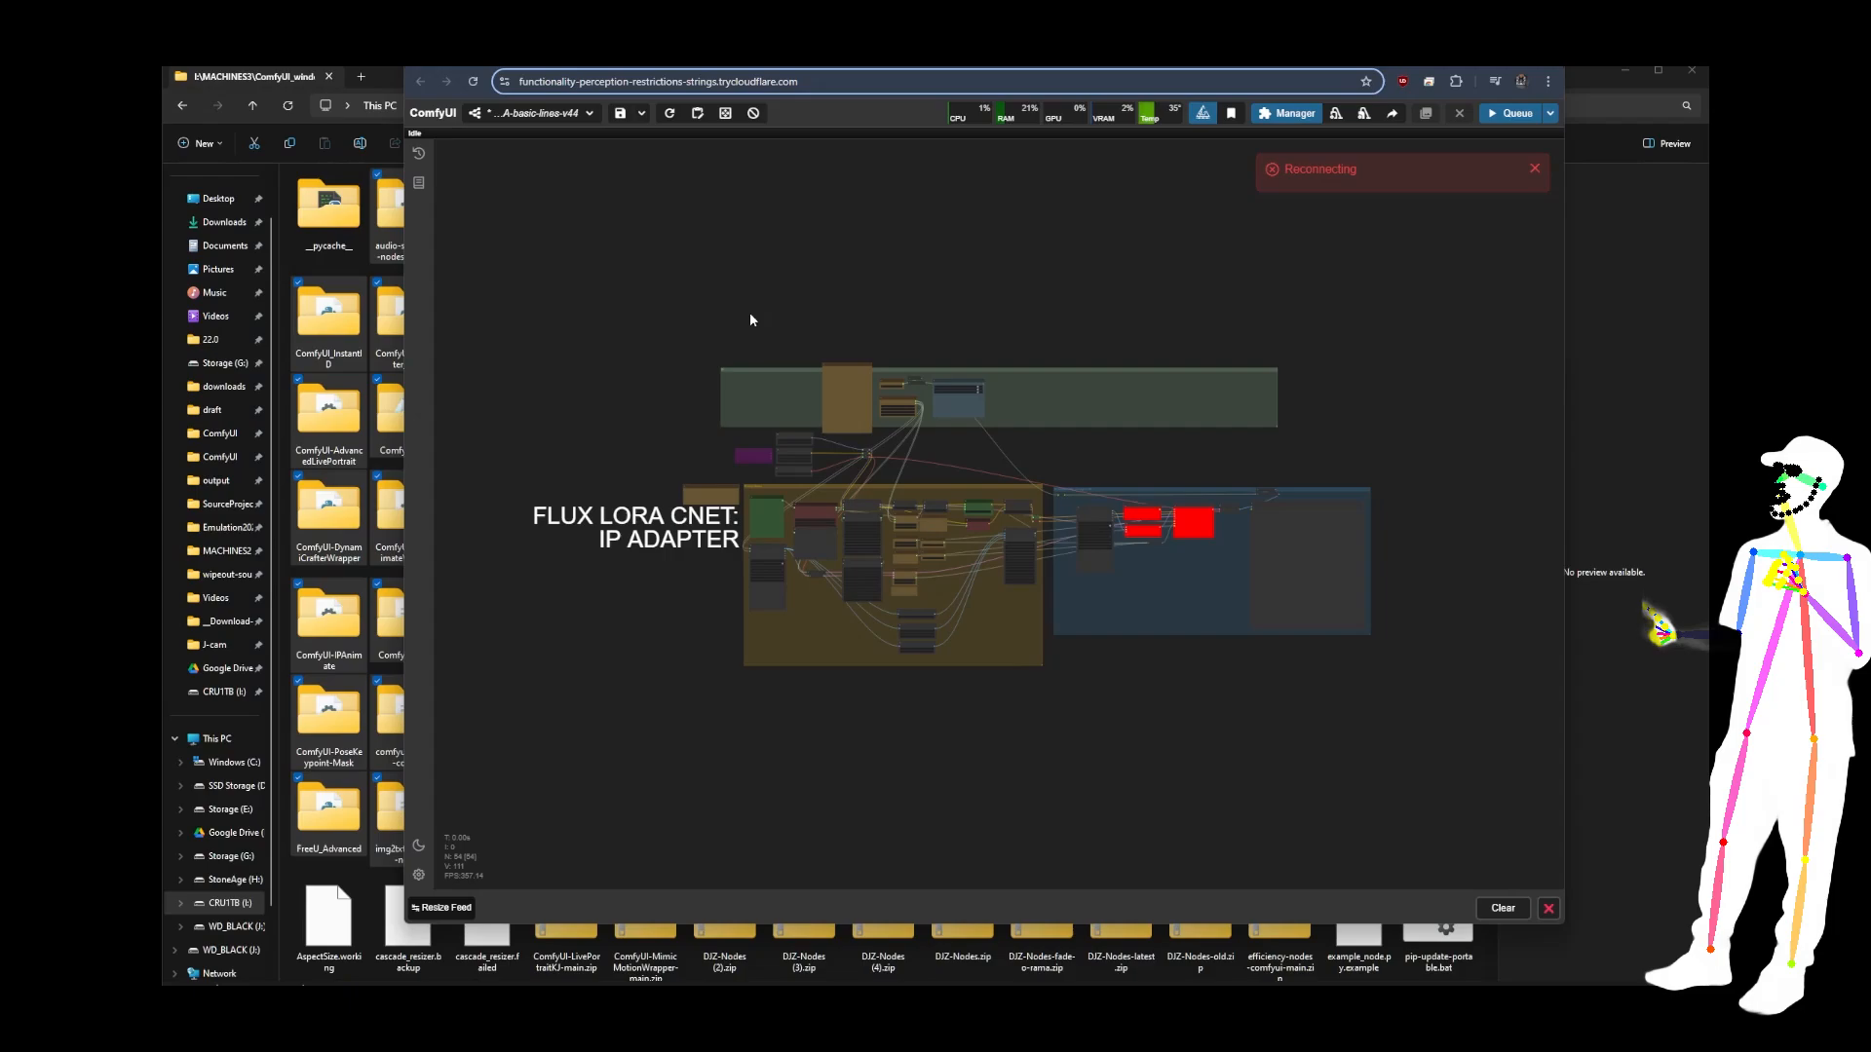